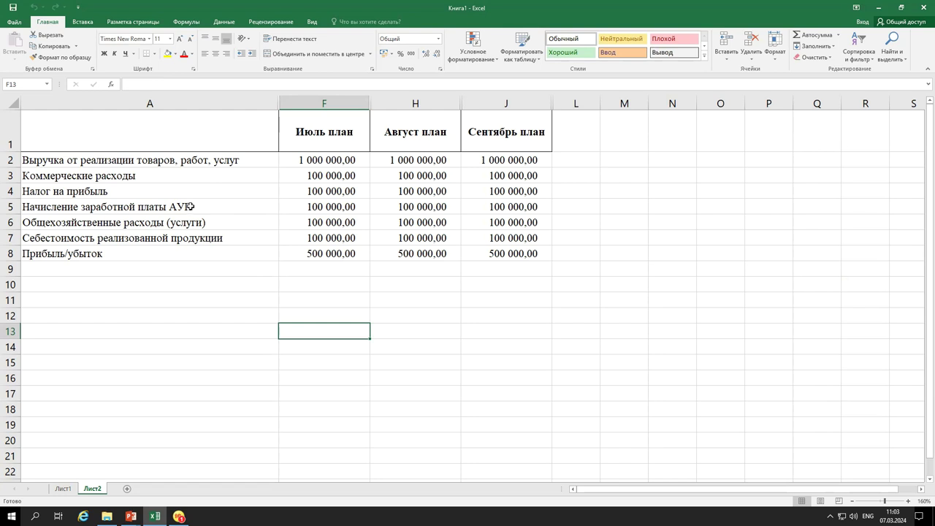
# Review the July–September plan table on sheet Лист2 by selecting its whole range A1:J8.
pyautogui.moveTo(240, 132); pyautogui.dragTo(493, 254)
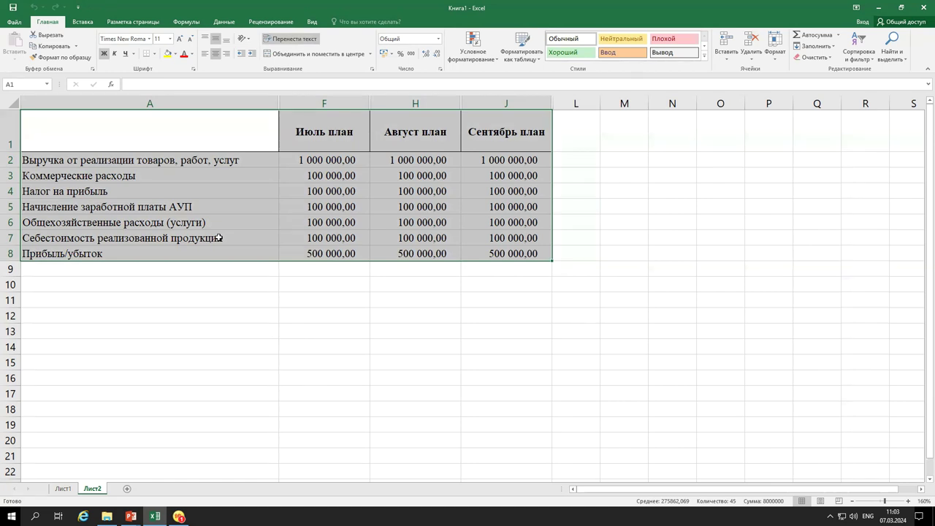
pyautogui.moveTo(214, 140); pyautogui.dragTo(513, 253)
pyautogui.click(457, 240)
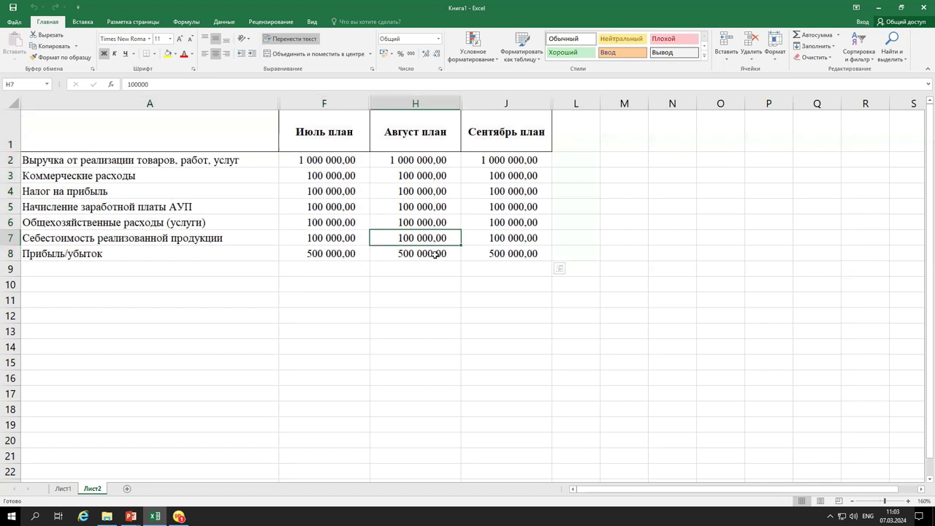
pyautogui.click(220, 124)
pyautogui.hotkey('ctrl', 'a')
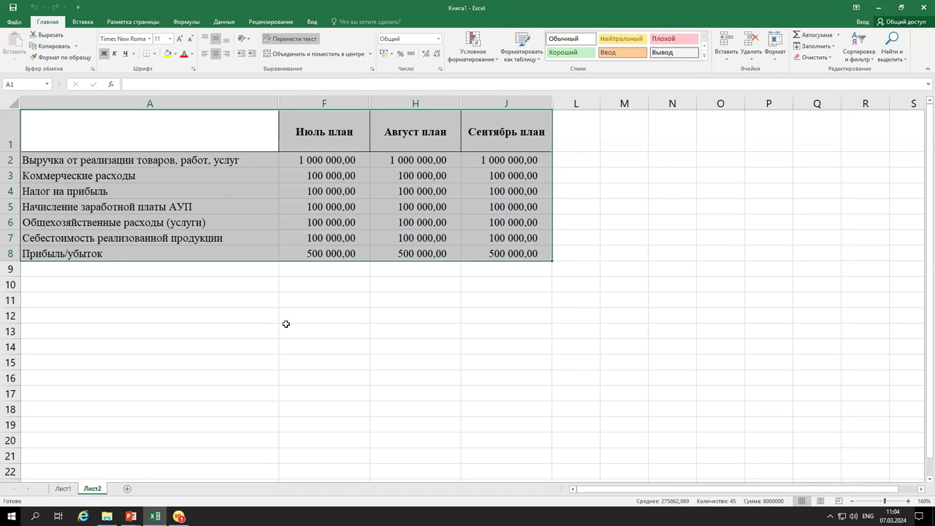
# Switch to 1C:ERP and check the configuration version in the program information window.
pyautogui.moveTo(179, 516)
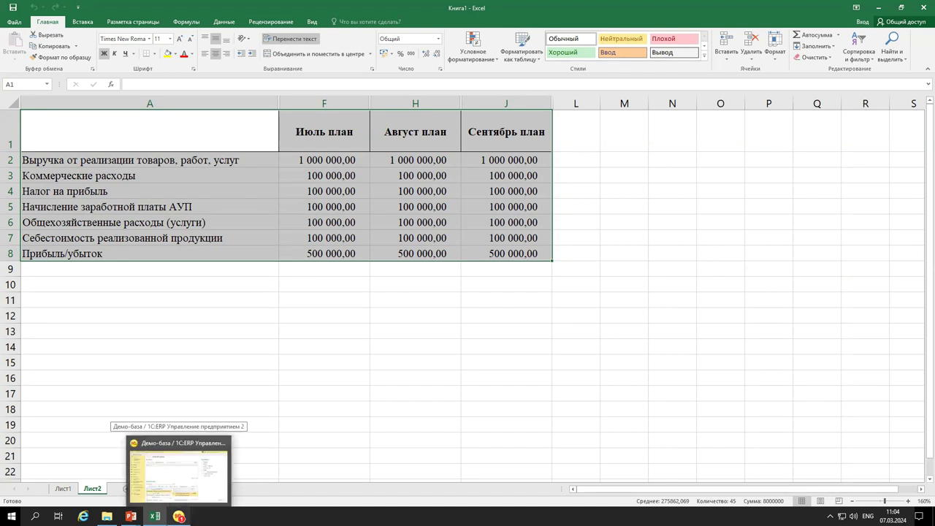
pyautogui.click(179, 471)
pyautogui.click(793, 76)
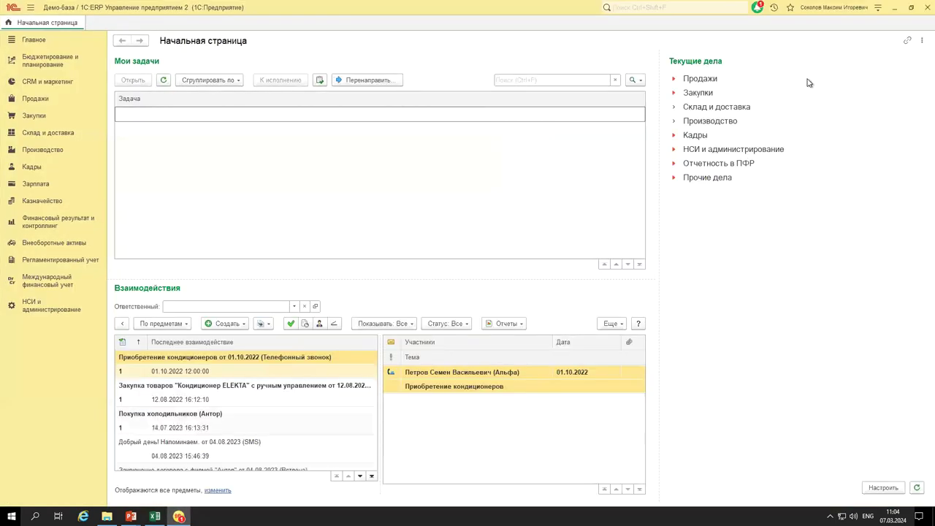
pyautogui.click(878, 9)
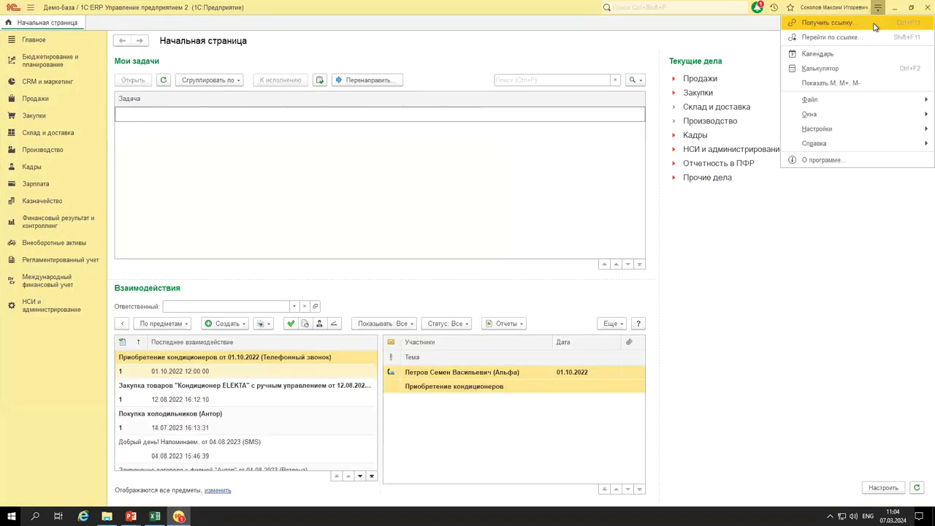
pyautogui.click(817, 162)
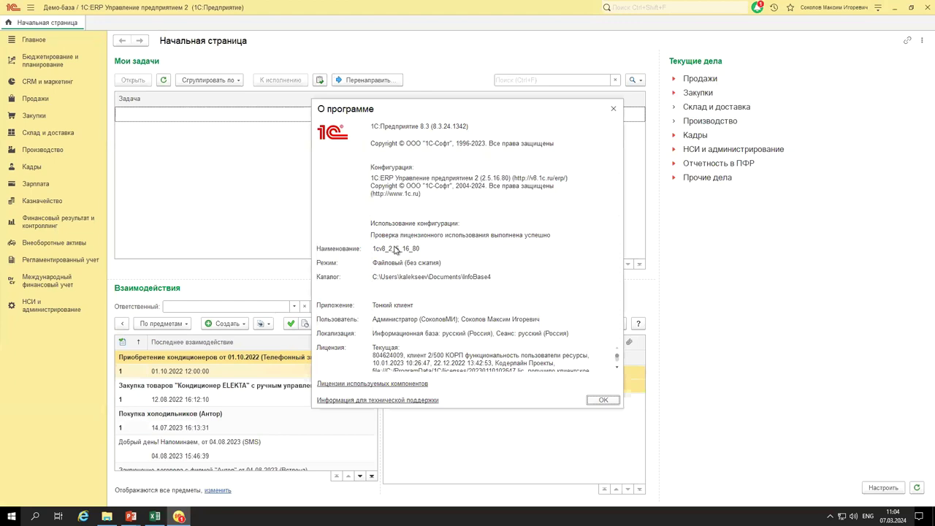
pyautogui.tripleClick(486, 177)
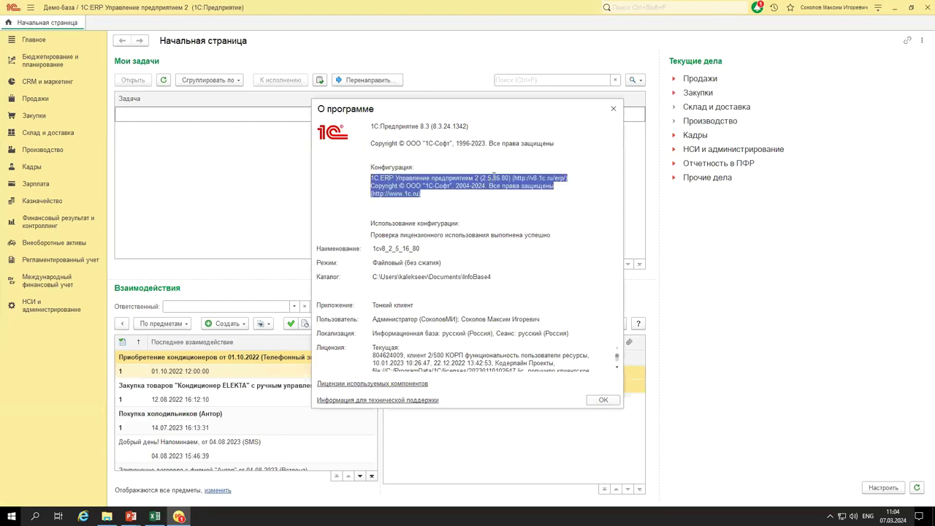
pyautogui.click(485, 177)
pyautogui.moveTo(482, 177); pyautogui.dragTo(510, 178)
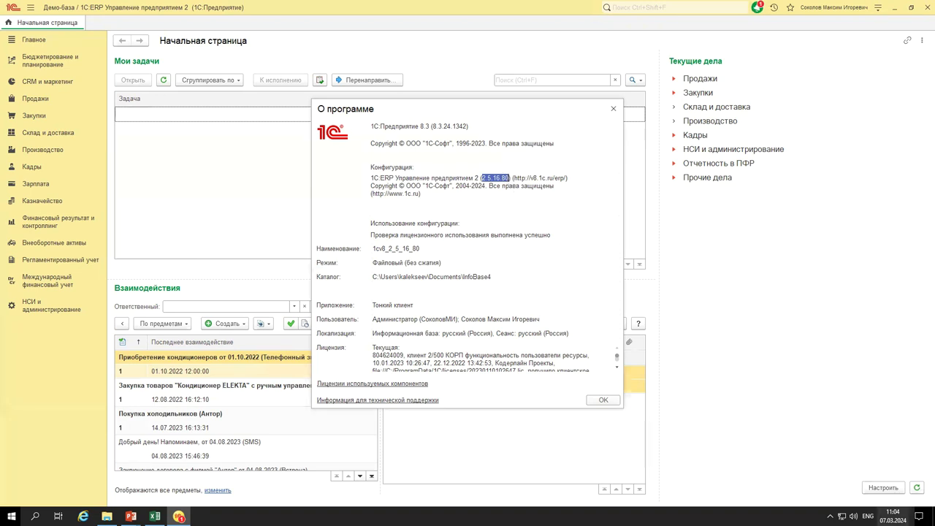
pyautogui.click(613, 111)
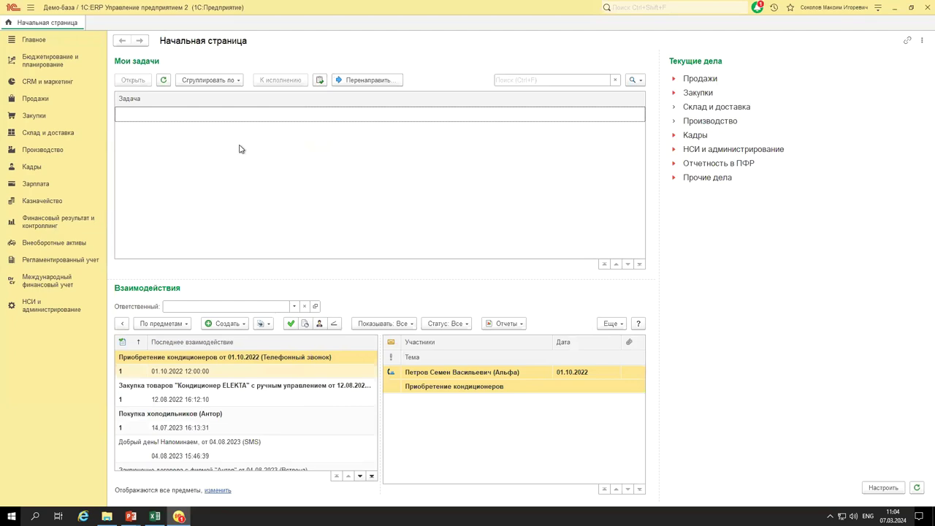
# Switch to the Excel plan table and review the revenue row, the expense rows and the Прибыль/убыток row.
pyautogui.hotkey('alt', 'Tab')
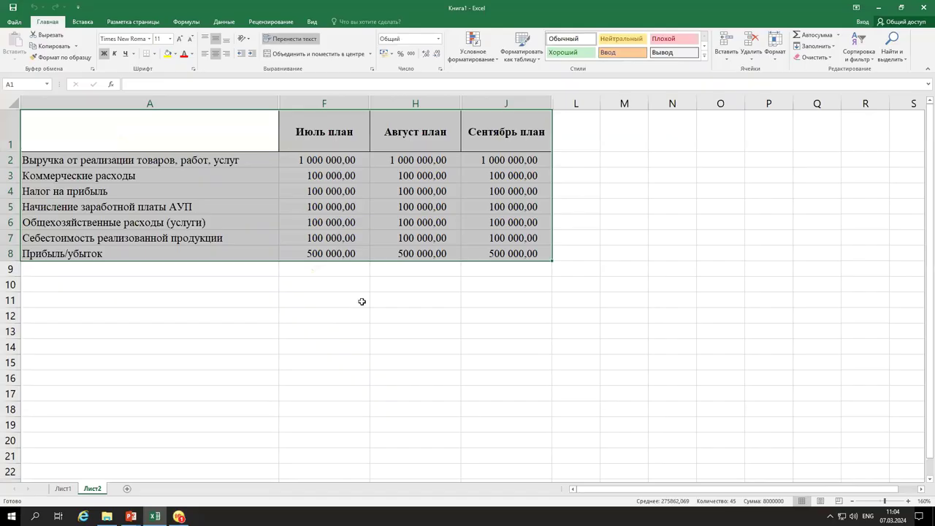
pyautogui.click(121, 175)
pyautogui.moveTo(124, 139); pyautogui.dragTo(532, 254)
pyautogui.moveTo(219, 156); pyautogui.dragTo(533, 158)
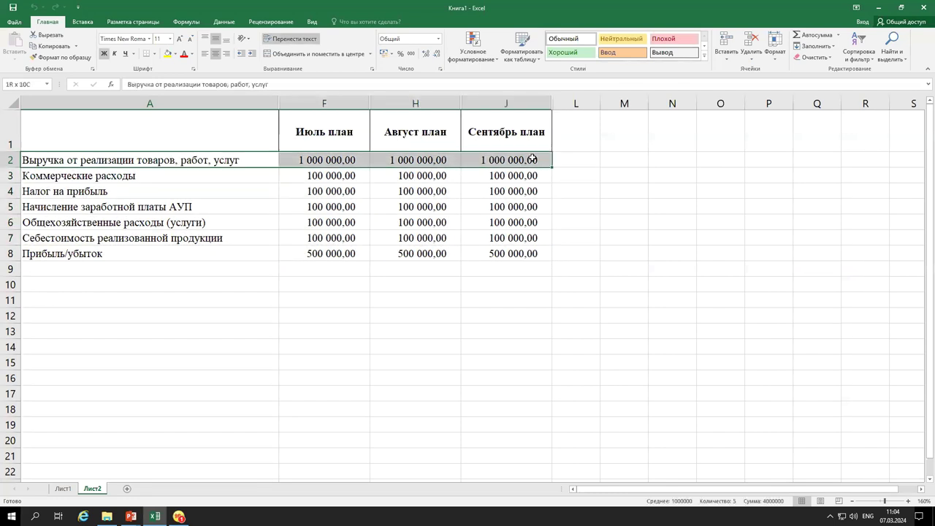
pyautogui.moveTo(73, 176); pyautogui.dragTo(544, 223)
pyautogui.click(72, 189)
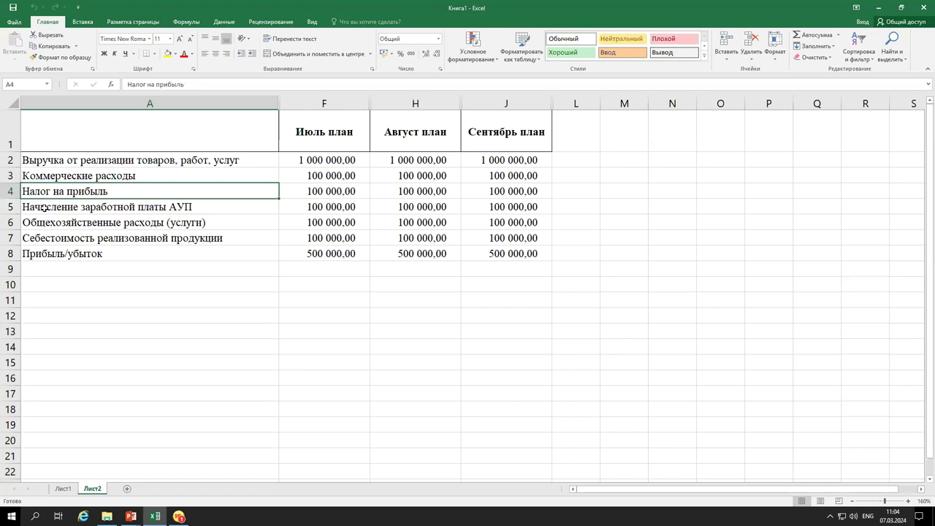
pyautogui.moveTo(44, 181); pyautogui.dragTo(511, 240)
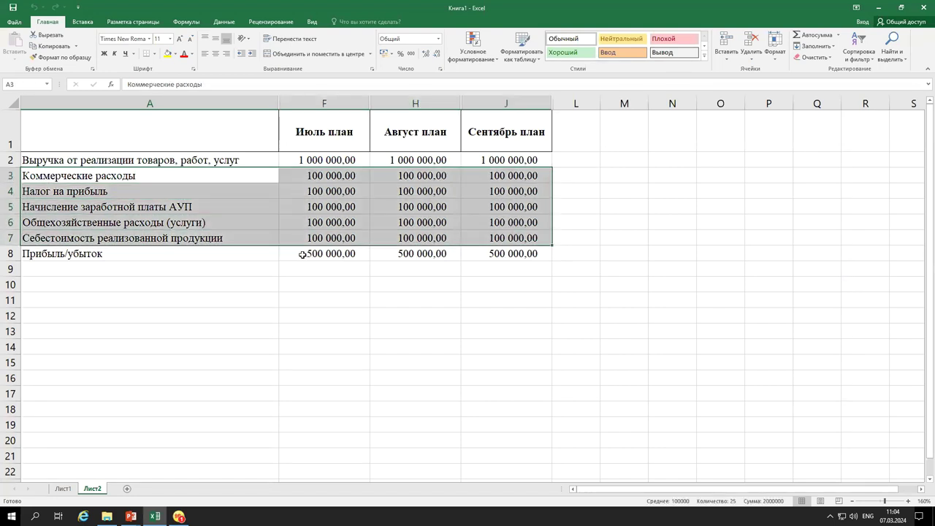
pyautogui.moveTo(302, 253); pyautogui.dragTo(226, 255)
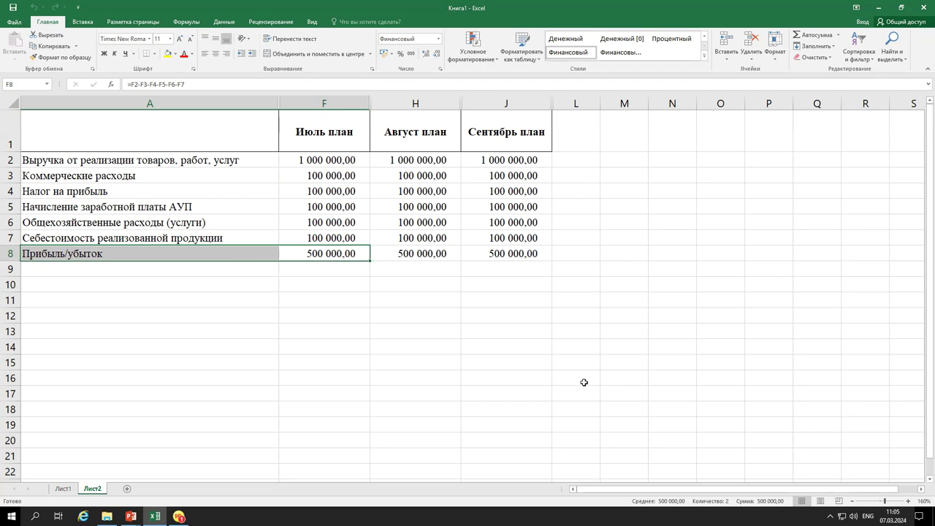
# Switch to 1C:ERP and look over the budgeting and planning settings and the list Экземпляры бюджетов.
pyautogui.hotkey('alt', 'Tab')
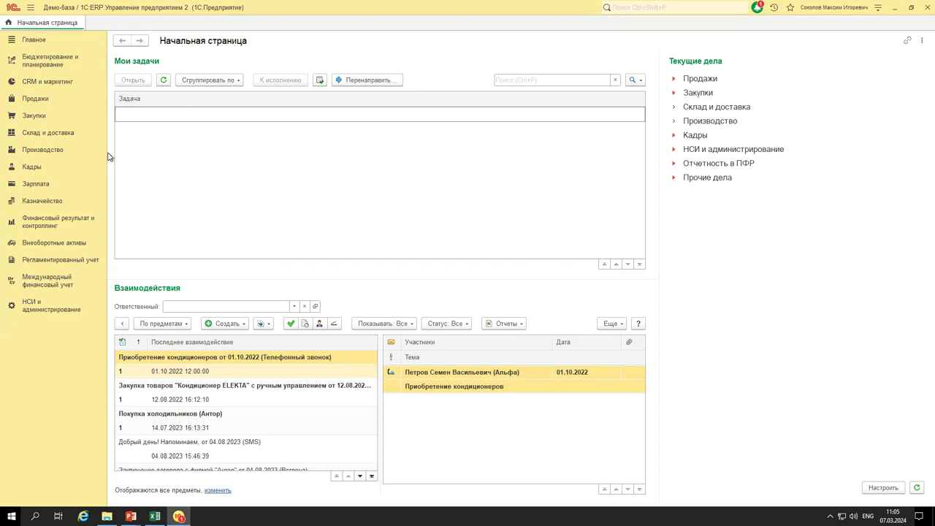
pyautogui.click(52, 64)
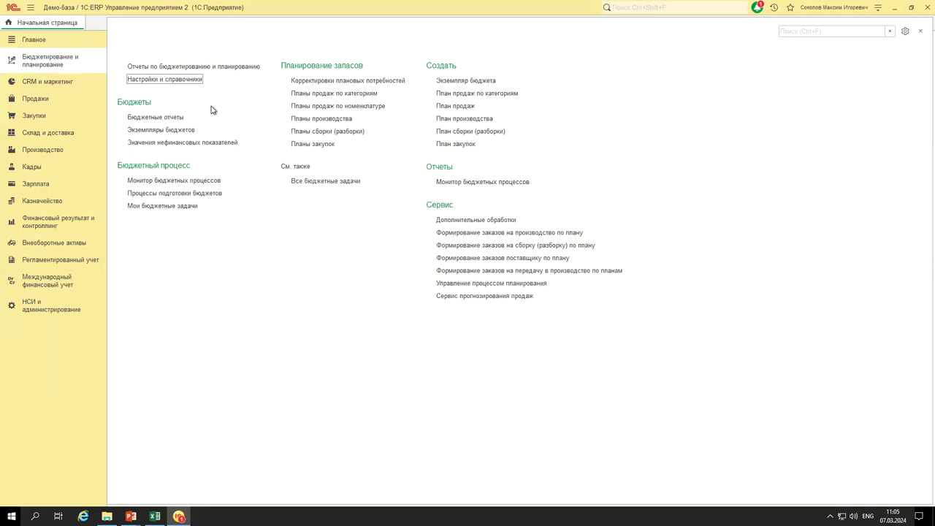
pyautogui.click(157, 81)
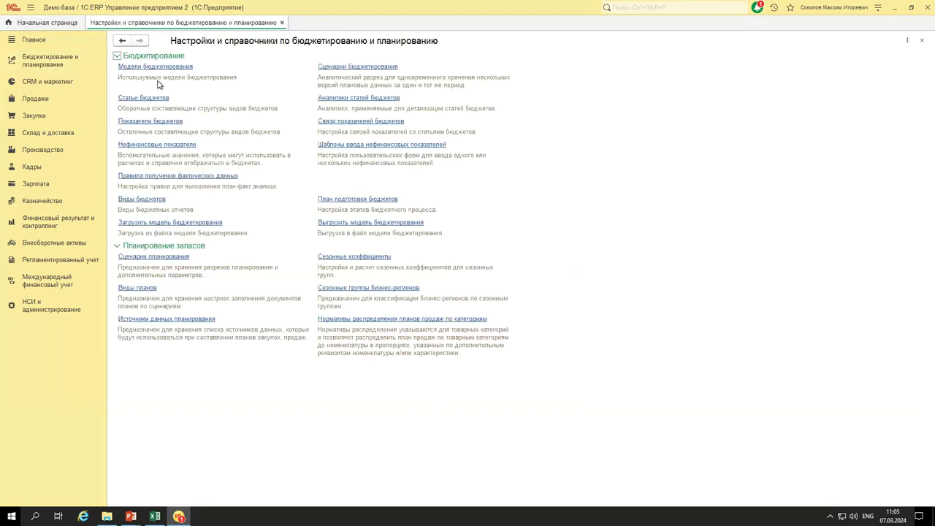
pyautogui.click(38, 64)
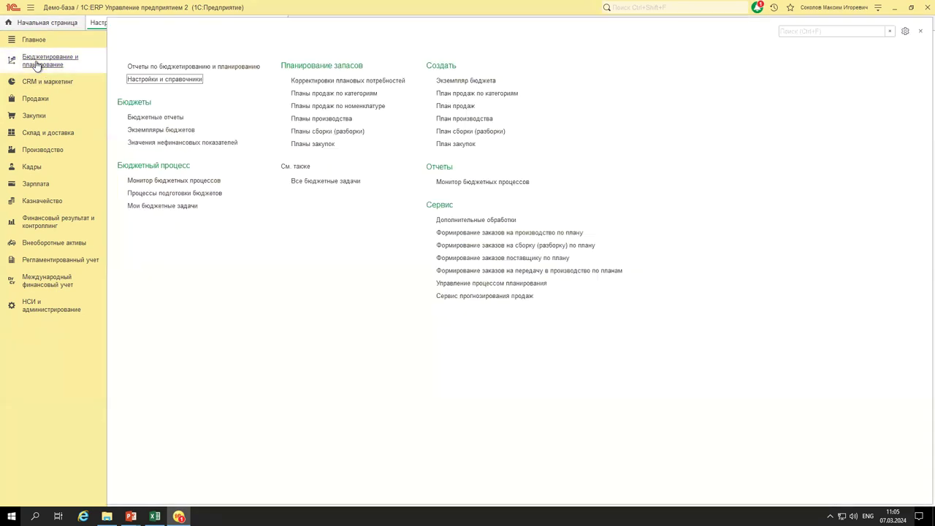
pyautogui.click(160, 129)
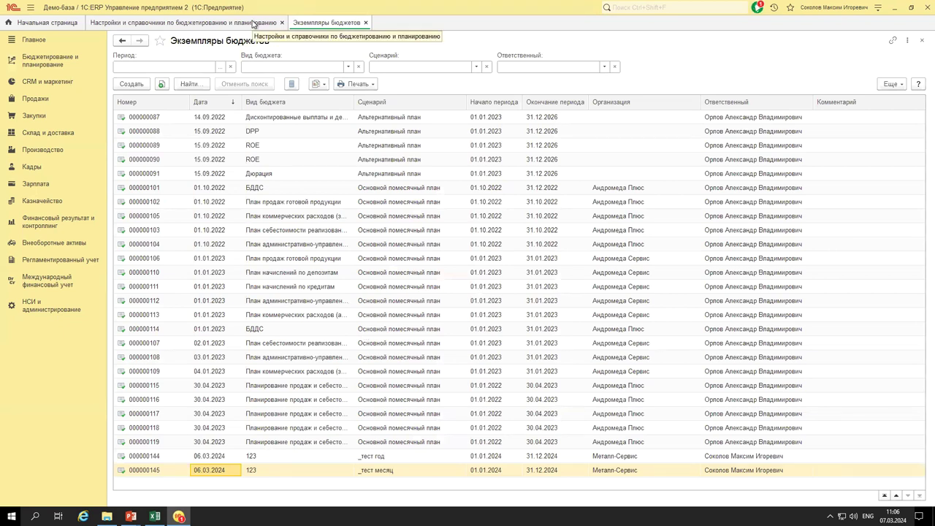
pyautogui.click(253, 24)
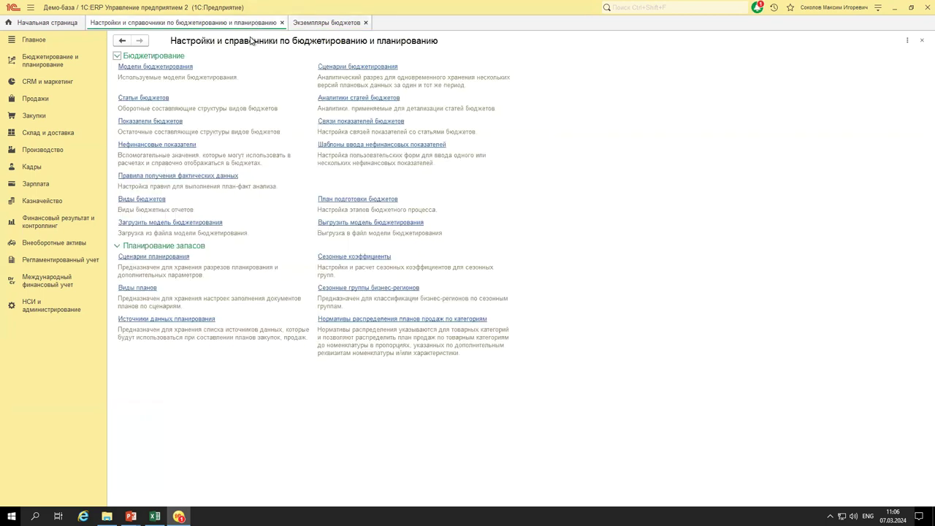
# Switch to the Excel plan and re-examine the revenue row and the expense rows from Коммерческие расходы to Себестоимость реализованной продукции.
pyautogui.hotkey('alt', 'Tab')
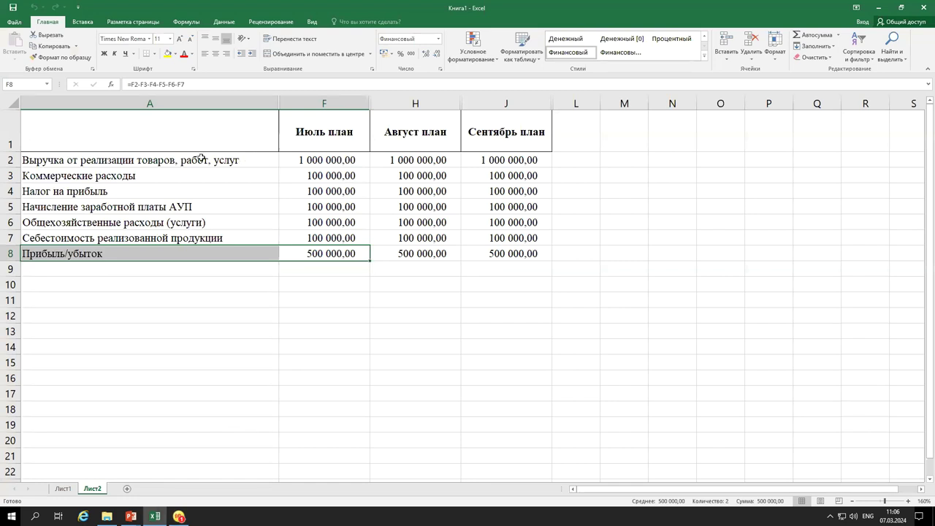
pyautogui.moveTo(201, 158); pyautogui.dragTo(500, 157)
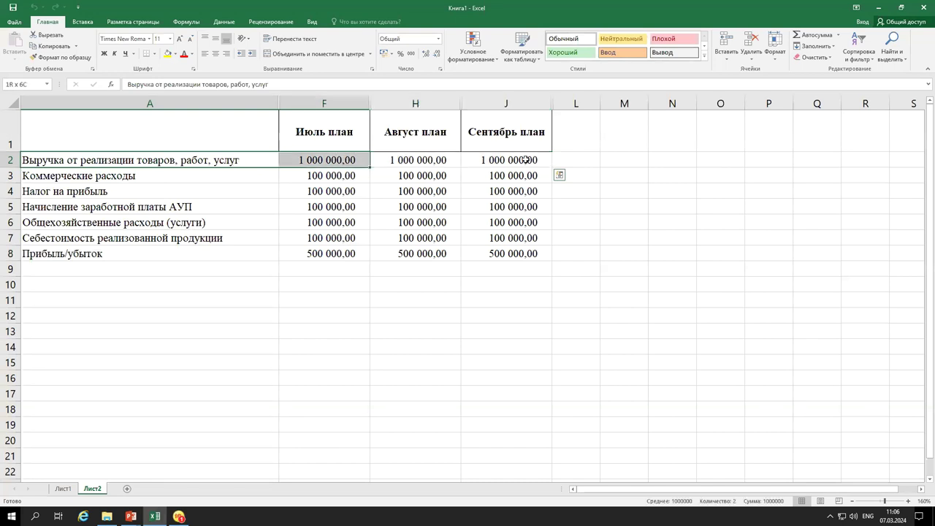
pyautogui.moveTo(75, 176); pyautogui.dragTo(495, 230)
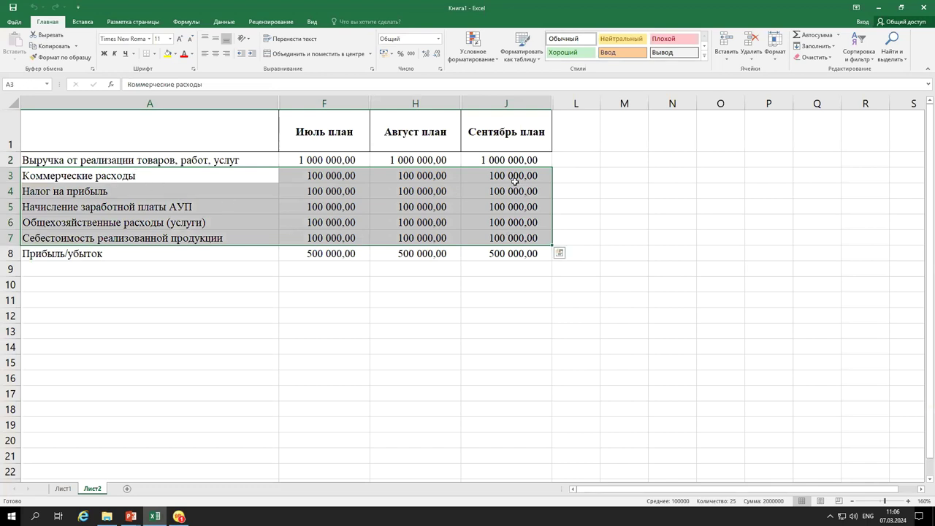
pyautogui.press('Escape')
# Switch to 1C:ERP and bring up the full list of budgeting models from the Виды бюджетов reference list.
pyautogui.hotkey('alt', 'Tab')
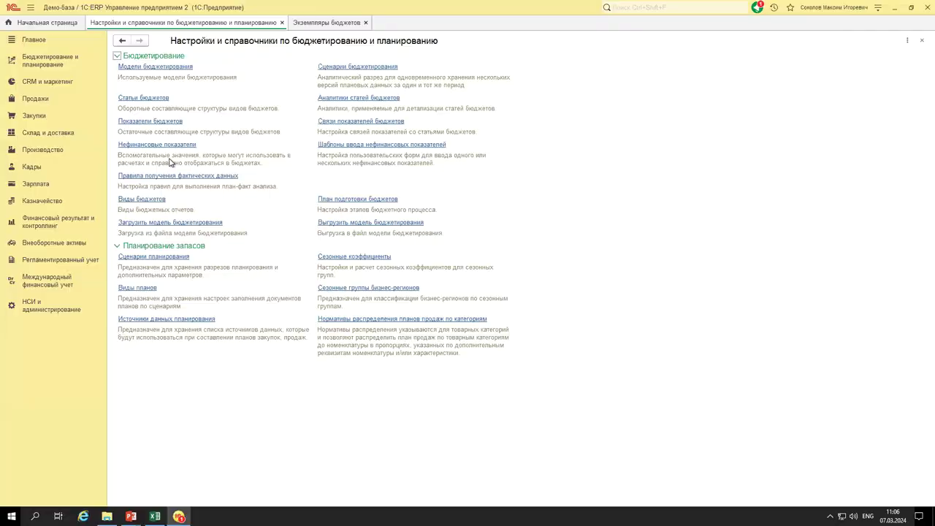
pyautogui.click(34, 70)
pyautogui.click(159, 80)
pyautogui.click(142, 200)
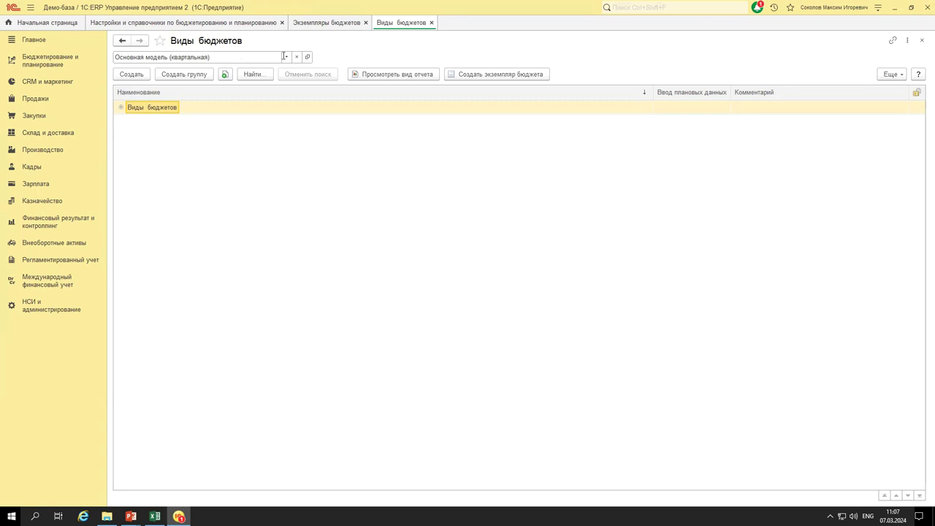
pyautogui.click(120, 109)
pyautogui.click(287, 56)
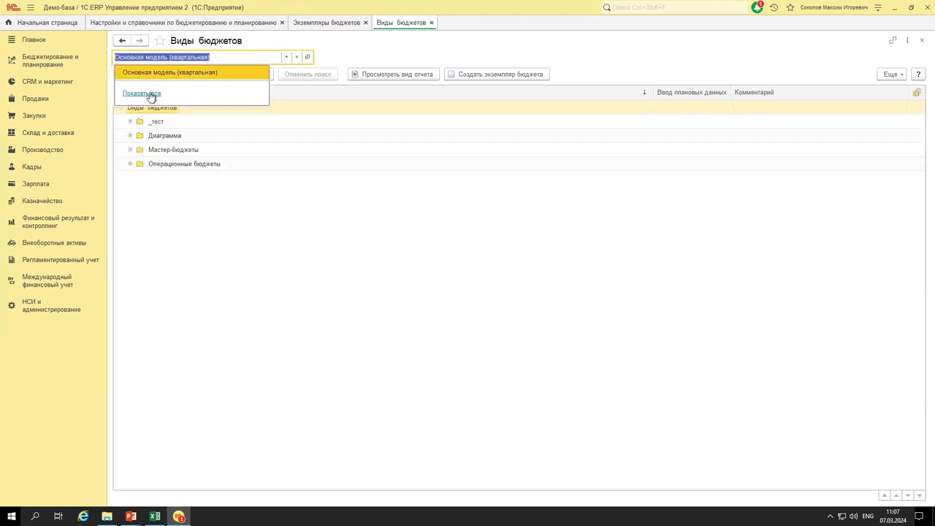
pyautogui.click(146, 93)
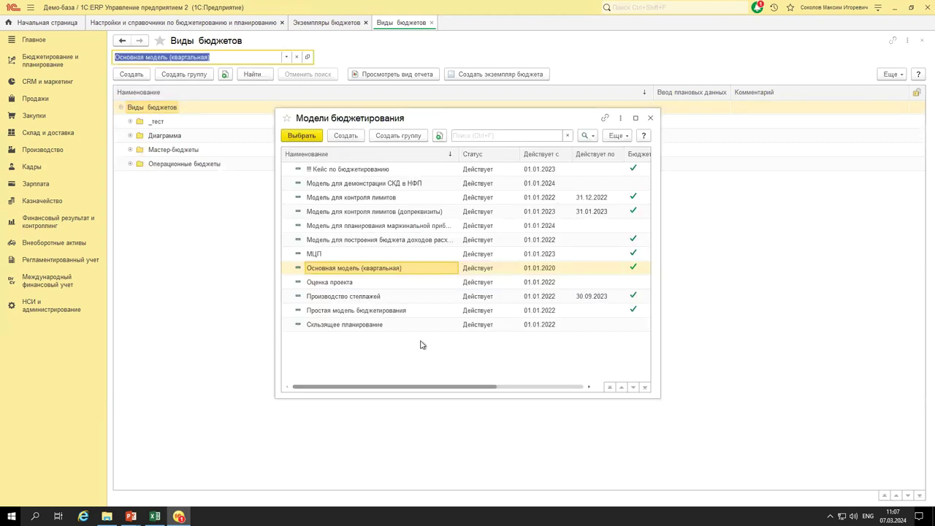
# Create a new budgeting model named "_Модель БДР" with the status Действует.
pyautogui.click(346, 136)
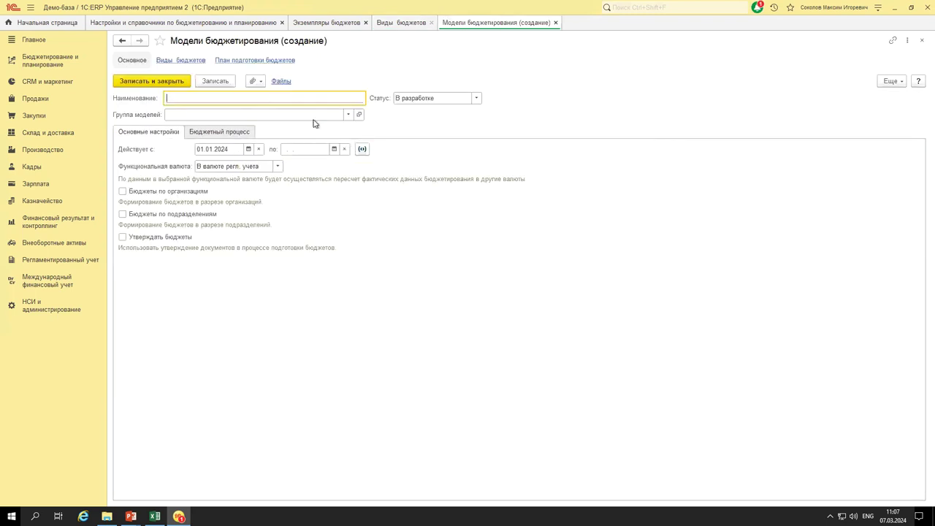
pyautogui.write('_Vjltkm <')
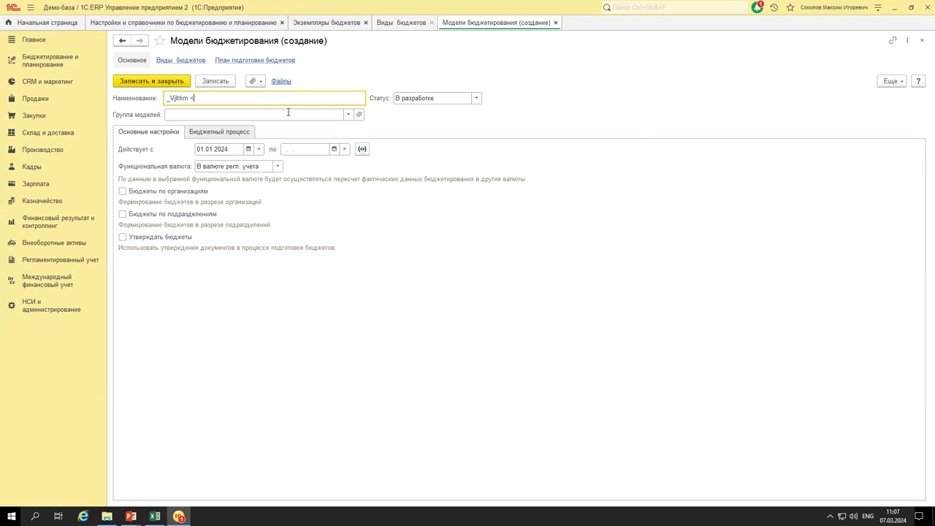
pyautogui.press('BackSpace')
pyautogui.press('BackSpace')
pyautogui.press('BackSpace')
pyautogui.press('BackSpace')
pyautogui.press('BackSpace')
pyautogui.press('BackSpace')
pyautogui.press('BackSpace')
pyautogui.write('Модель БДР')
pyautogui.click(422, 97)
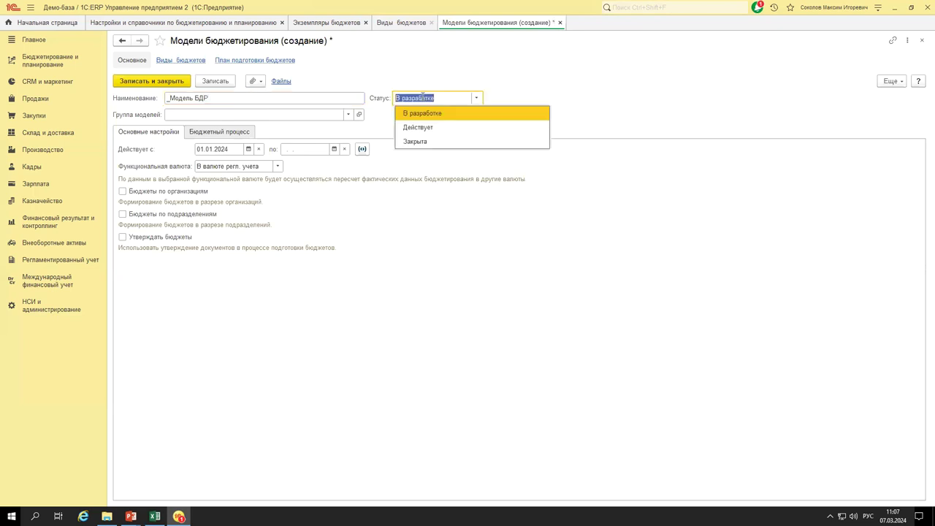
pyautogui.click(440, 128)
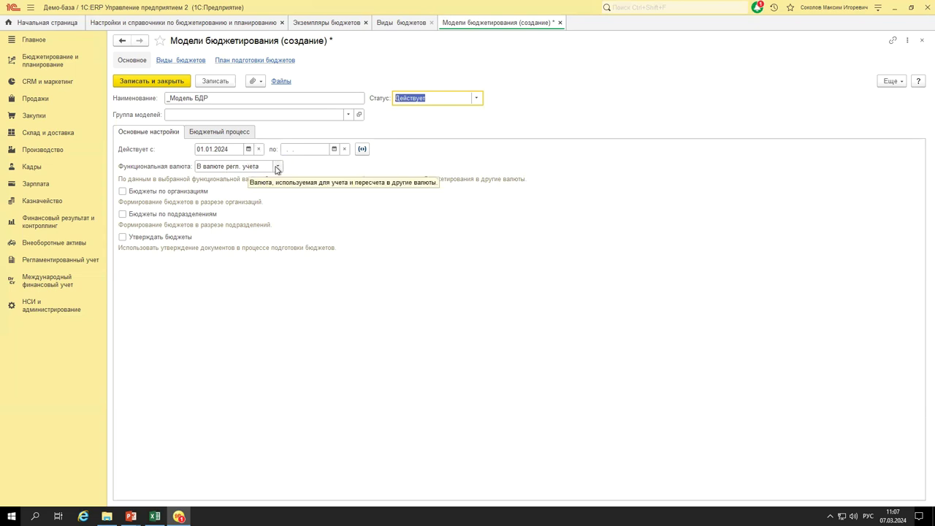
# Turn on Бюджеты по организациям, Бюджеты по подразделениям and Утверждать бюджеты for the model, and open its Бюджетный процесс settings.
pyautogui.click(277, 167)
pyautogui.click(278, 168)
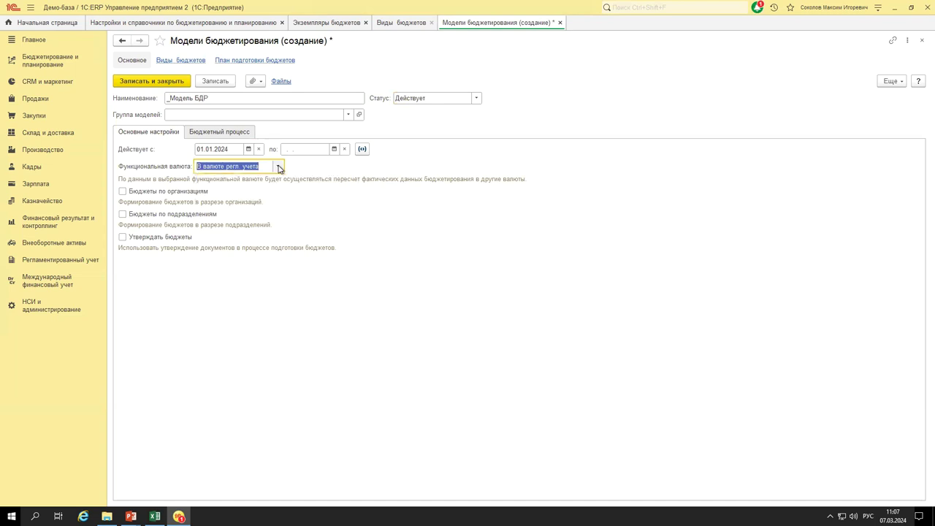
pyautogui.click(155, 194)
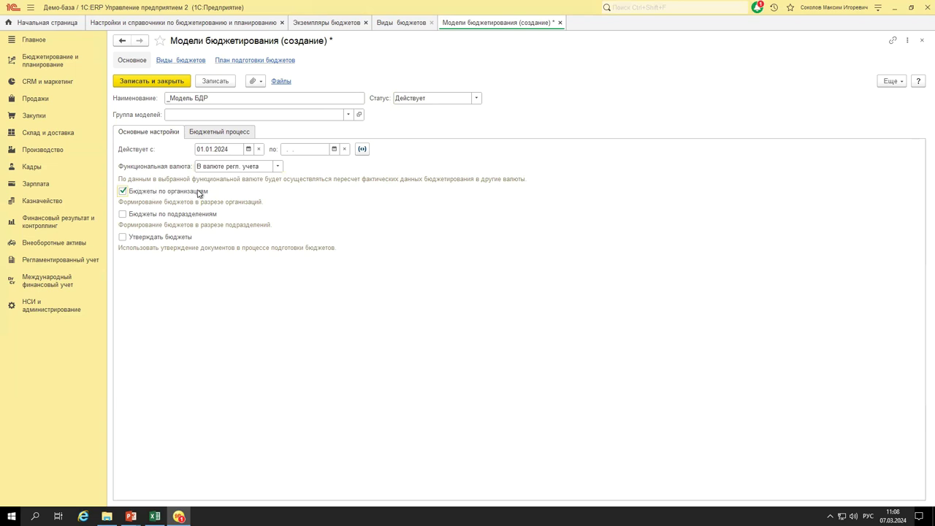
pyautogui.click(161, 216)
pyautogui.click(159, 241)
pyautogui.click(204, 134)
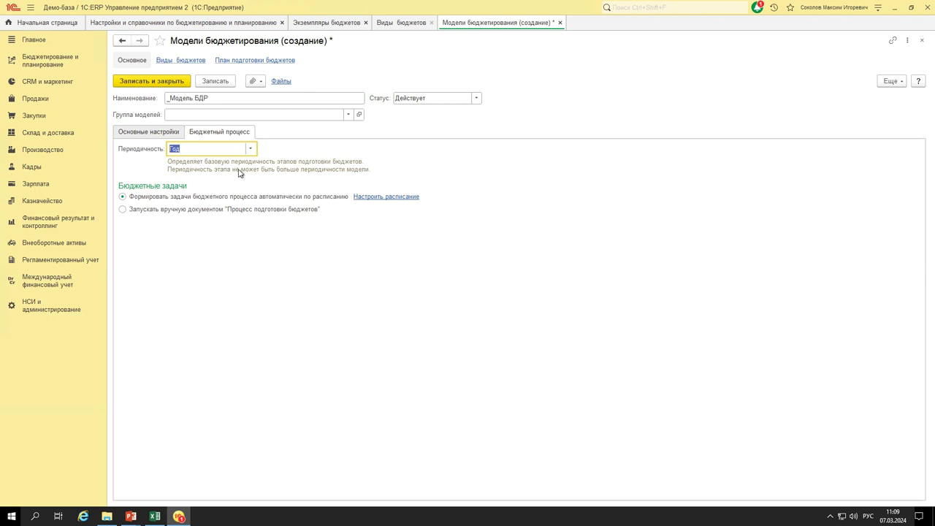
# Save and close the _Модель БДР model and choose it as the budgeting model for the Виды бюджетов list.
pyautogui.click(162, 137)
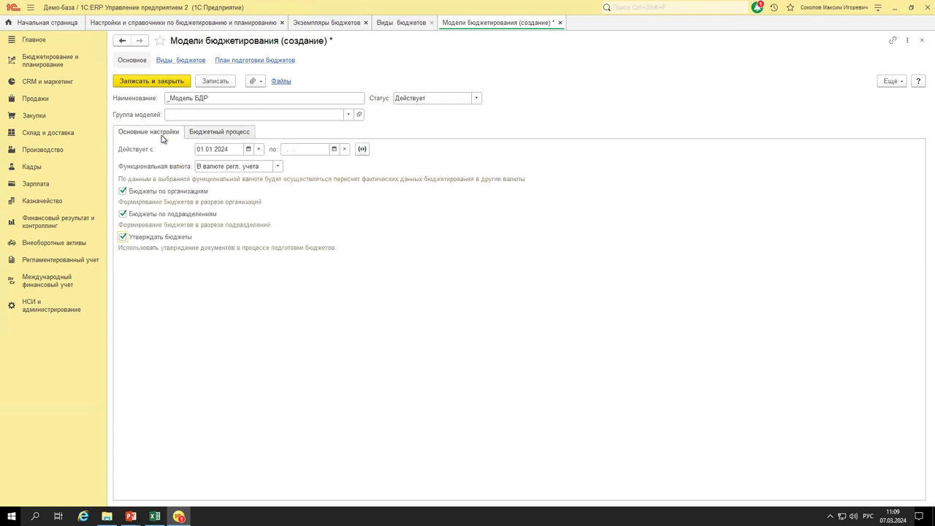
pyautogui.click(145, 85)
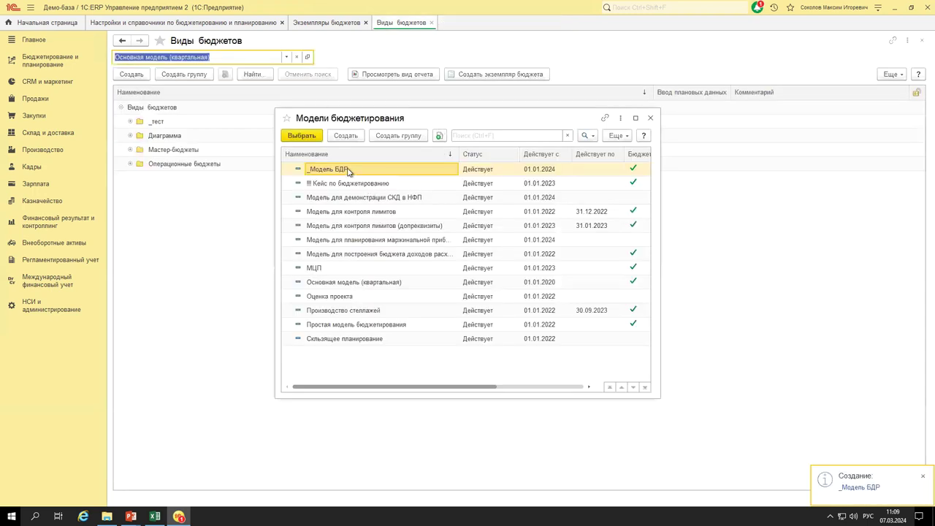
pyautogui.doubleClick(347, 170)
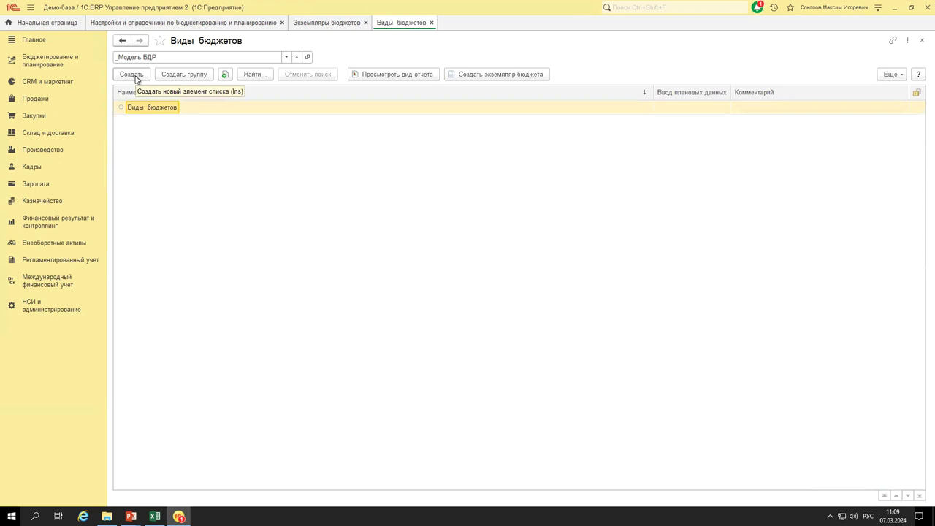
# Create a new budget type in the _Модель БДР model and name it "_Бюджет выручки".
pyautogui.click(126, 77)
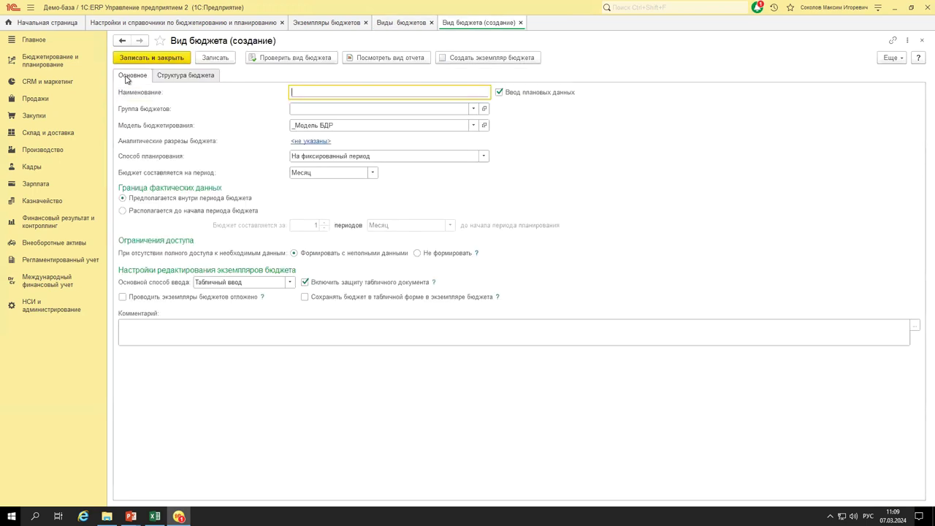
pyautogui.write('_Бюджет выру')
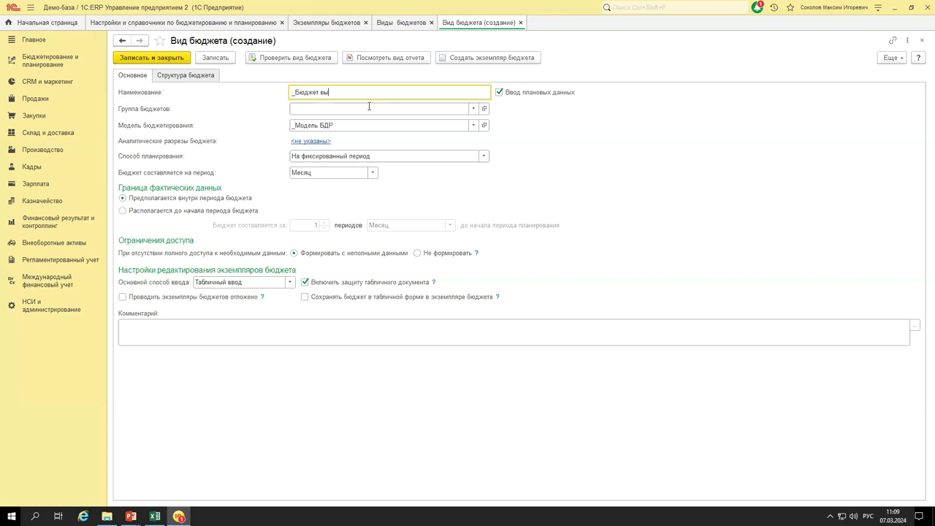
pyautogui.press('BackSpace')
pyautogui.press('BackSpace')
pyautogui.write('ручки')
# Check the planning method options, keep На фиксированный период, and set the period the budget is prepared for to Год.
pyautogui.click(485, 157)
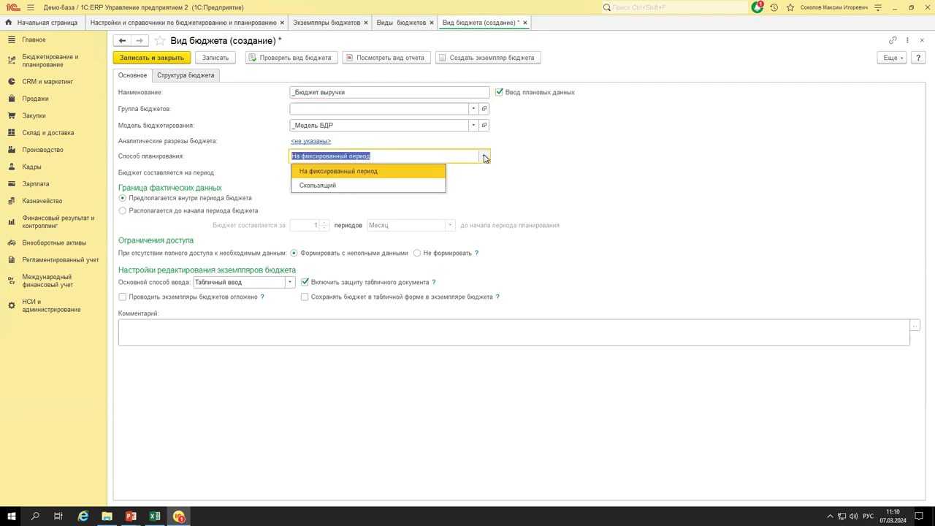
pyautogui.click(484, 158)
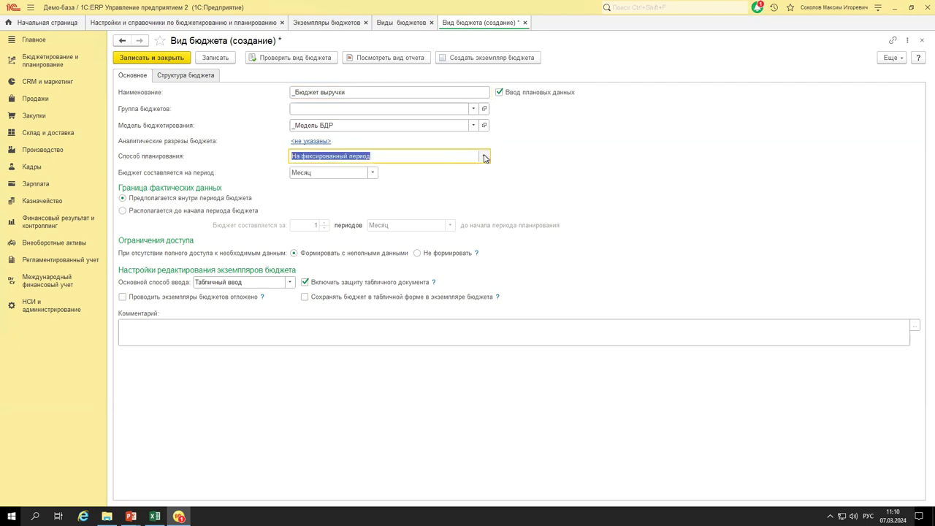
pyautogui.click(371, 173)
pyautogui.click(340, 276)
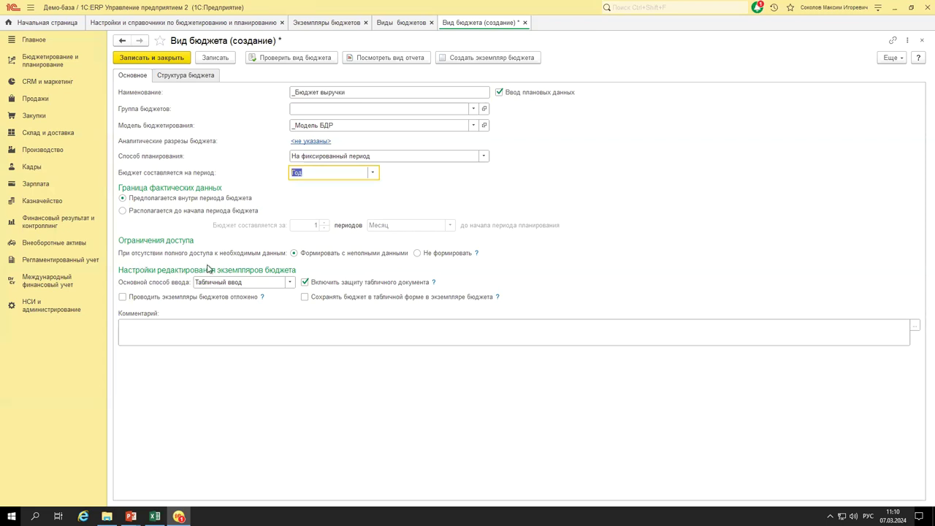
# Open the Структура бюджета settings of the new budget type.
pyautogui.click(186, 79)
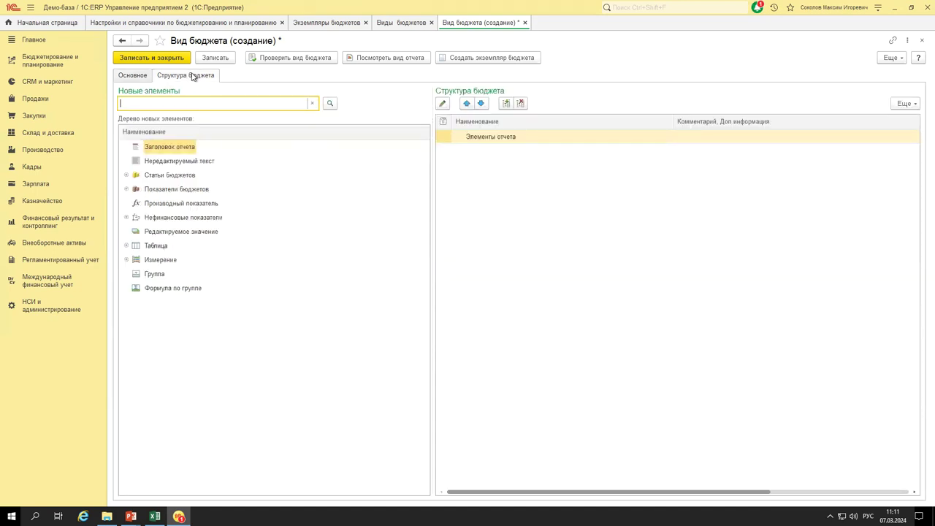
pyautogui.click(131, 76)
pyautogui.click(185, 76)
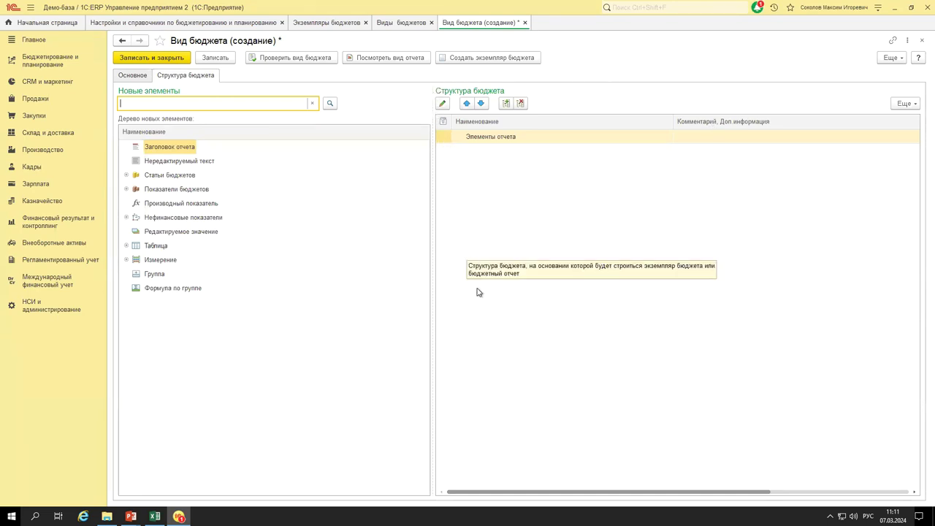
pyautogui.click(892, 516)
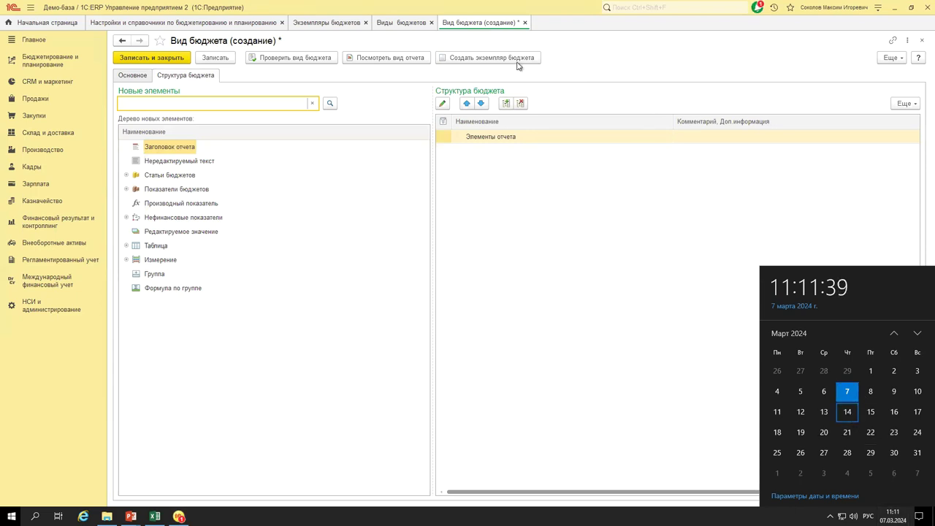
pyautogui.click(506, 197)
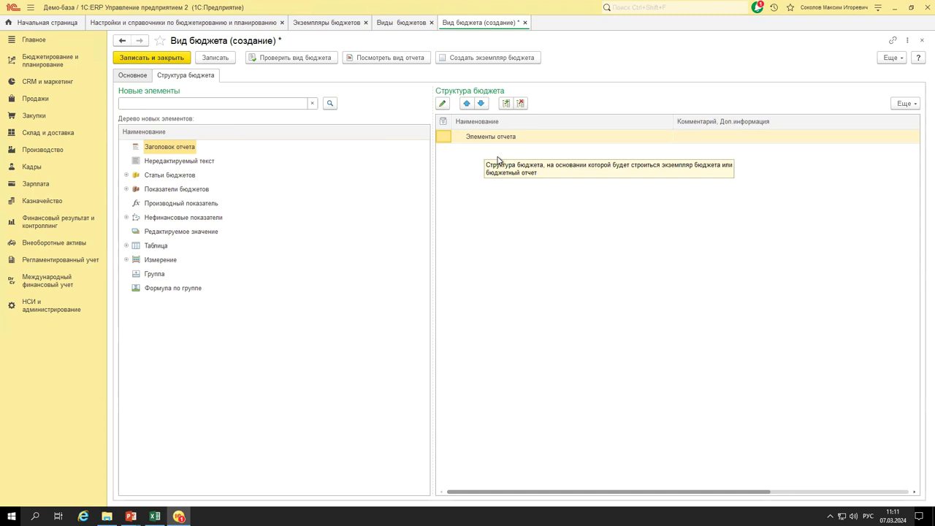
# Examine the element types available for the budget structure, from Нередактируемый текст to Измерение, including the contents of Таблица.
pyautogui.click(174, 164)
pyautogui.click(175, 177)
pyautogui.click(175, 191)
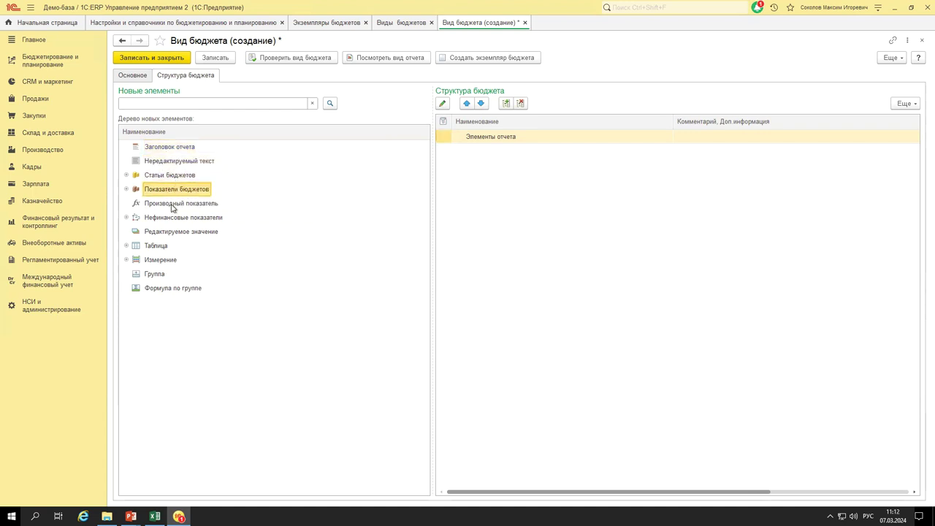
pyautogui.click(173, 204)
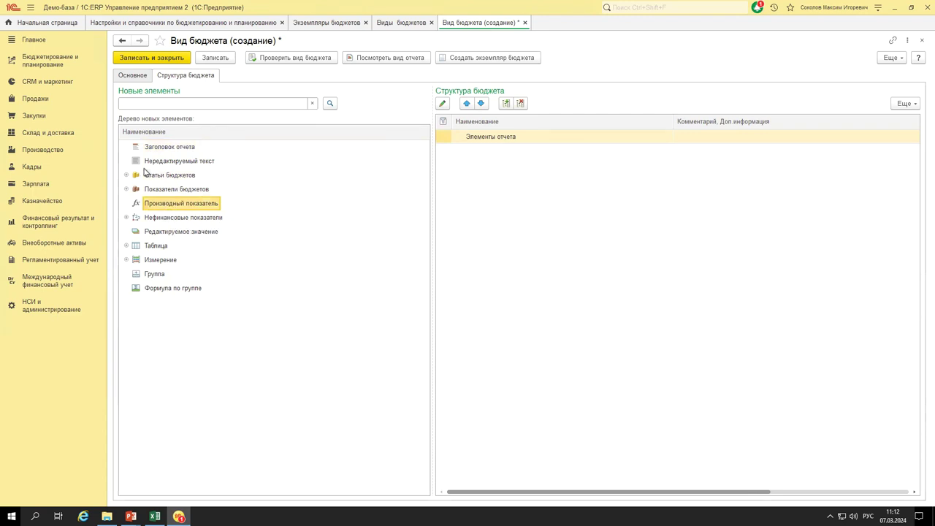
pyautogui.click(161, 219)
pyautogui.click(151, 245)
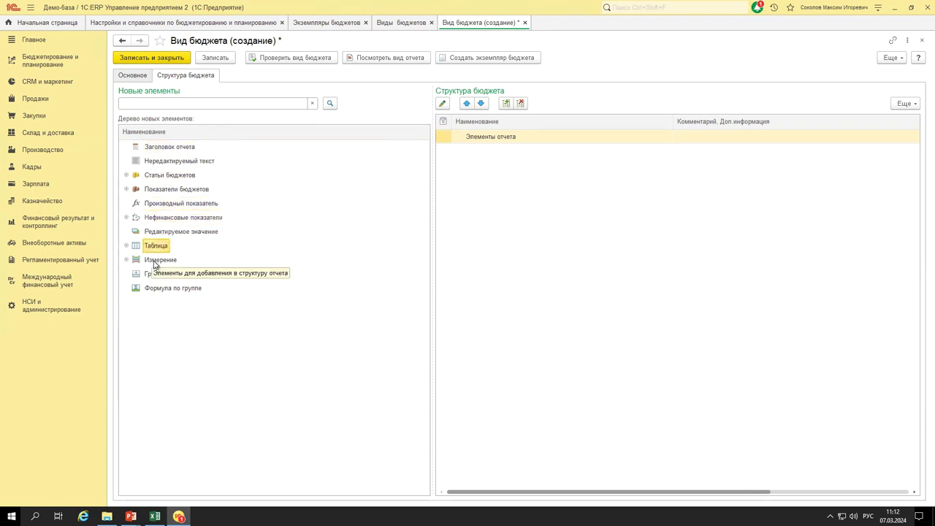
pyautogui.click(155, 261)
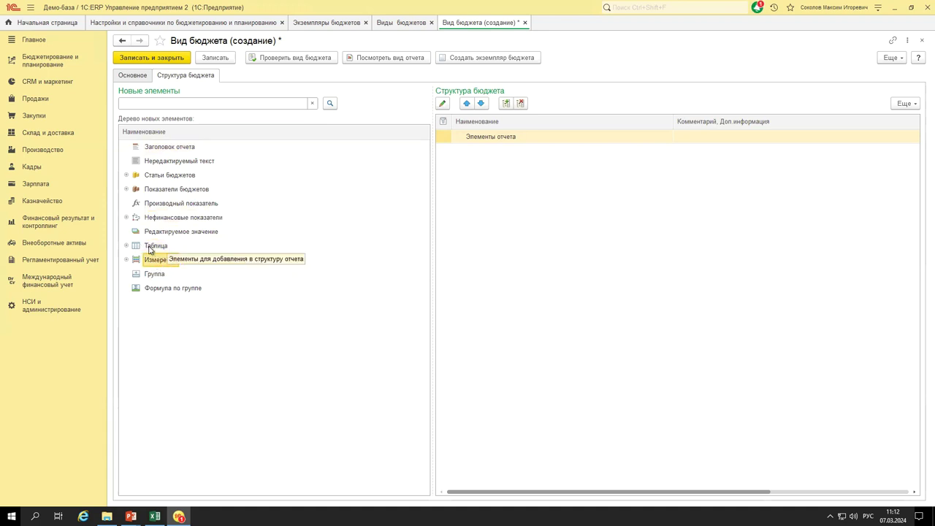
pyautogui.click(150, 248)
pyautogui.click(126, 246)
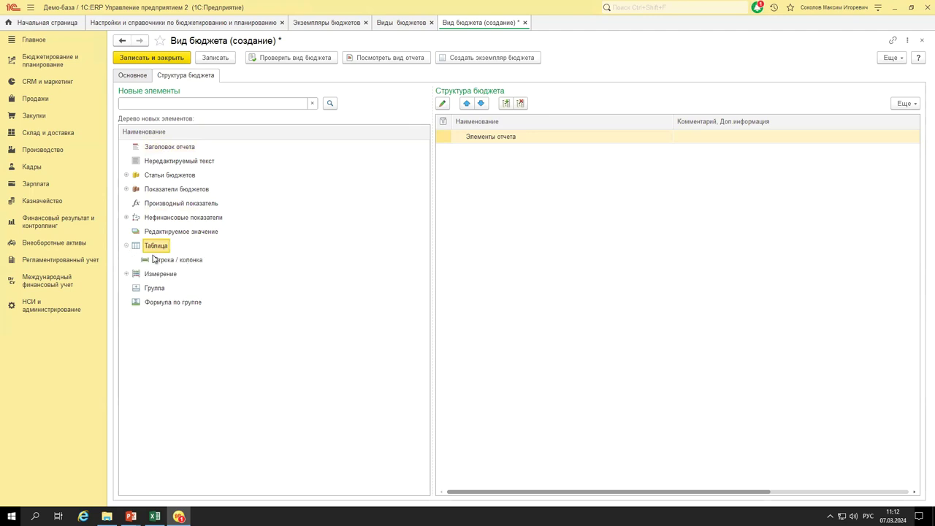
pyautogui.click(127, 246)
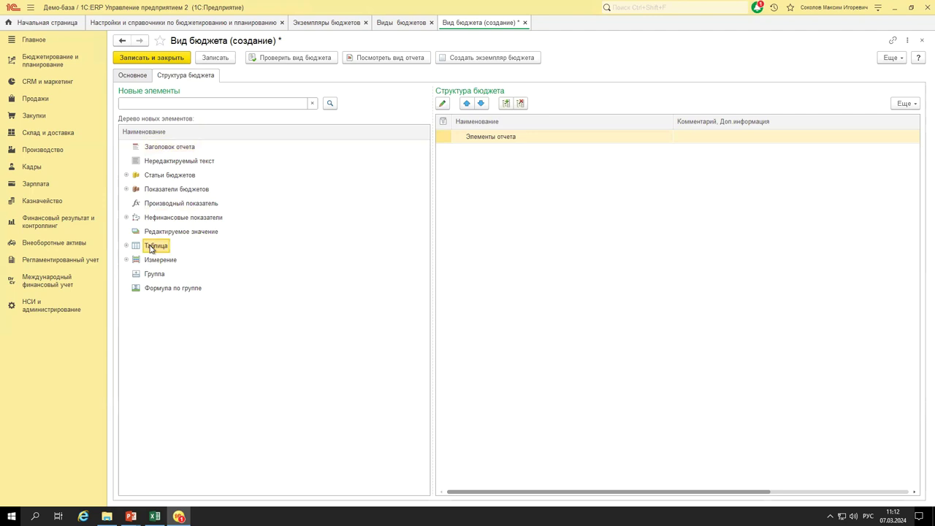
# Add a simple table of the type Показатели в строках to the budget structure and look over its sections.
pyautogui.moveTo(151, 249); pyautogui.dragTo(574, 230)
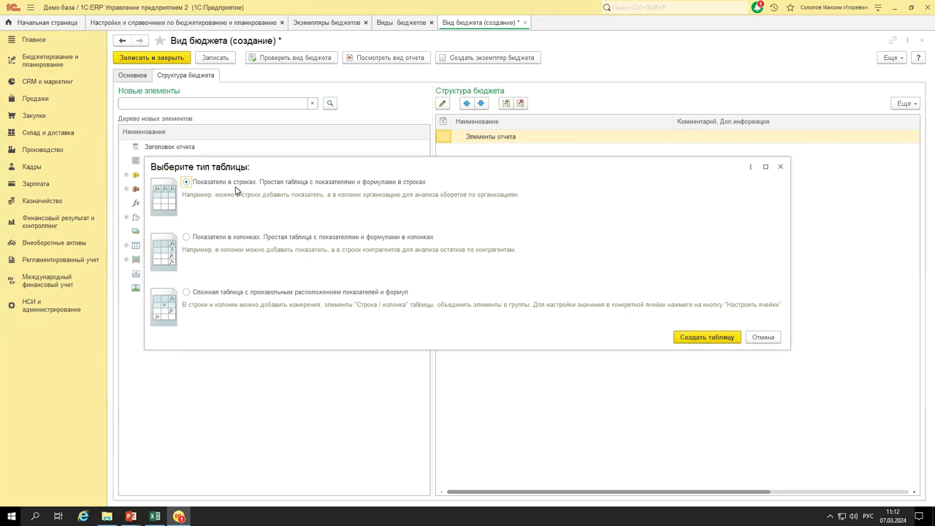
pyautogui.click(698, 338)
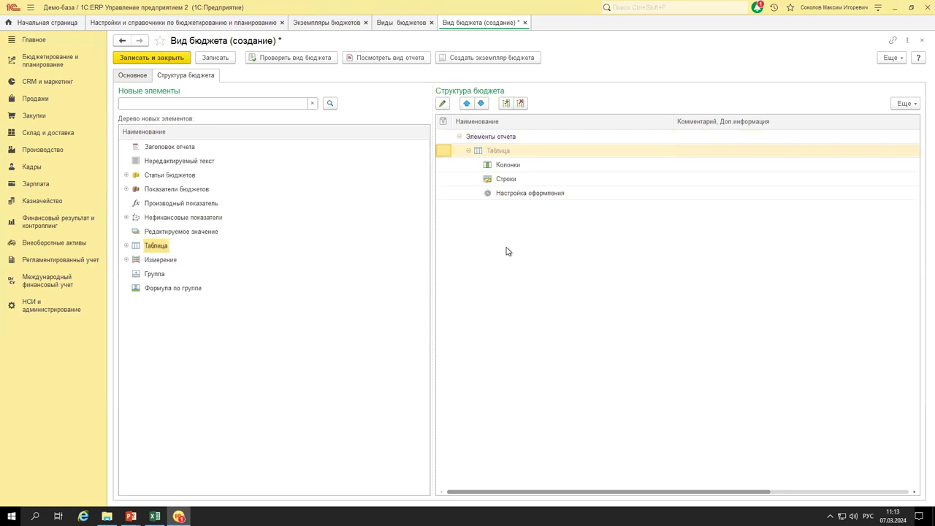
pyautogui.click(506, 180)
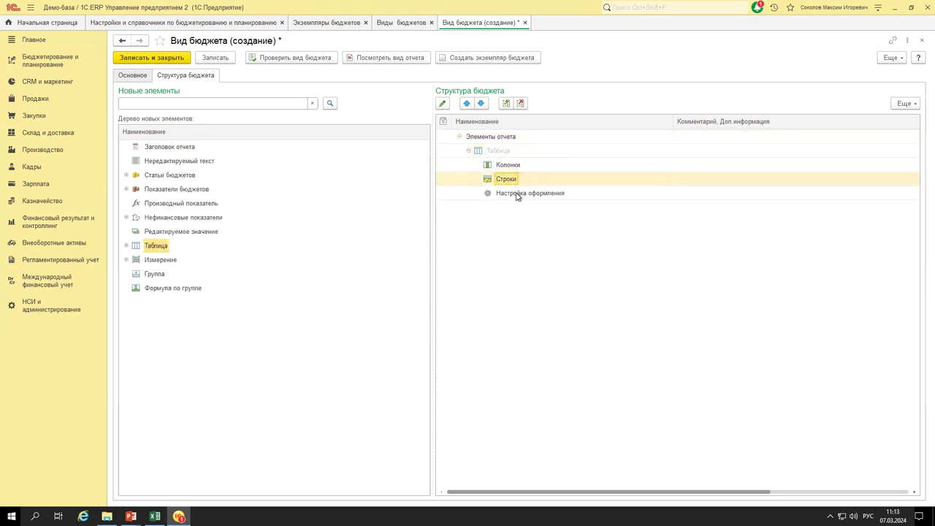
pyautogui.click(517, 194)
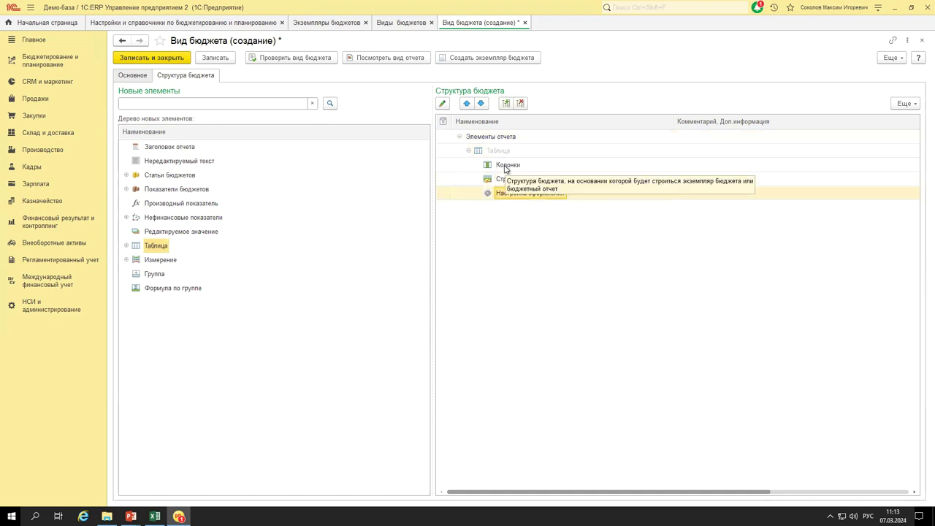
# Add the Год period dimension to the table's Колонки with the option Все периоды.
pyautogui.click(505, 166)
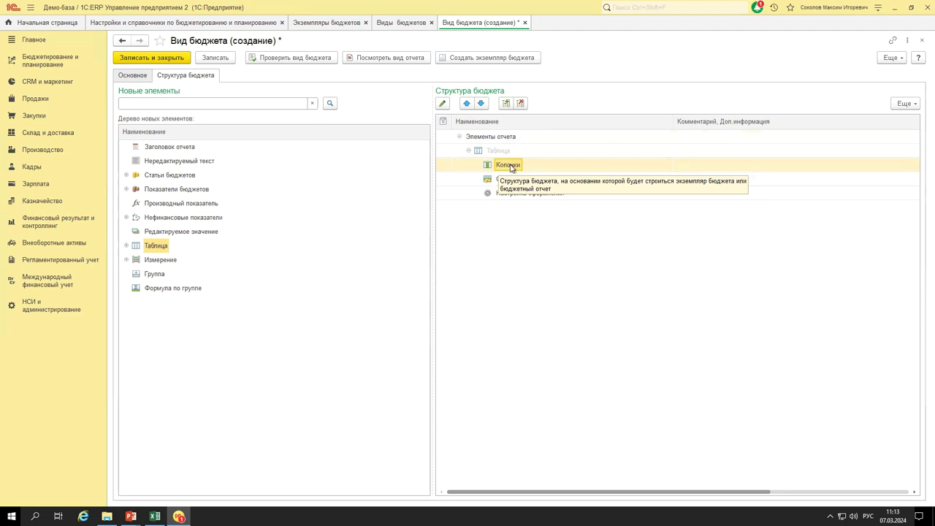
pyautogui.click(135, 262)
pyautogui.click(125, 260)
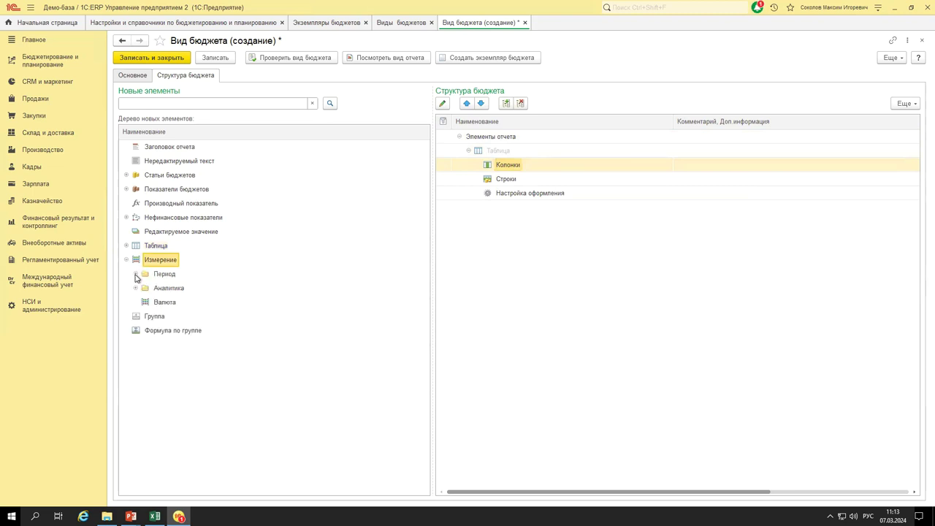
pyautogui.click(135, 274)
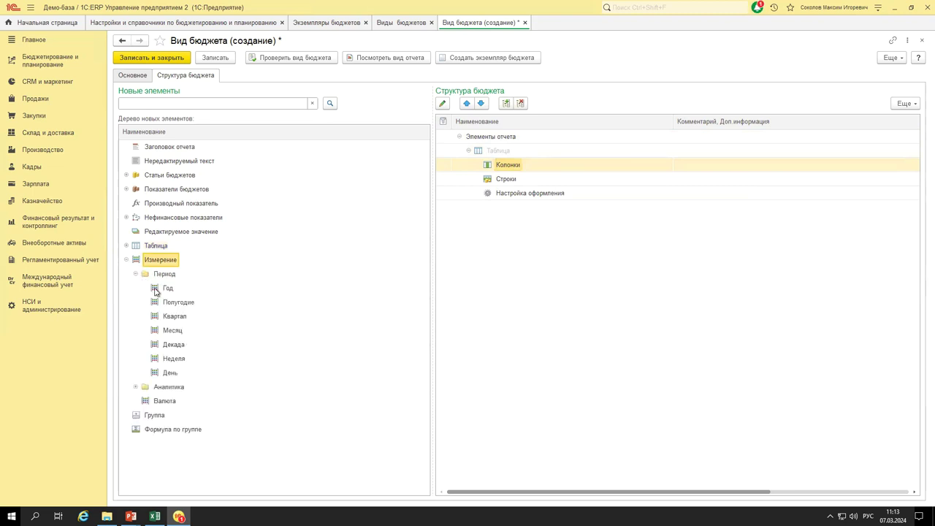
pyautogui.click(162, 290)
pyautogui.moveTo(158, 291); pyautogui.dragTo(509, 169)
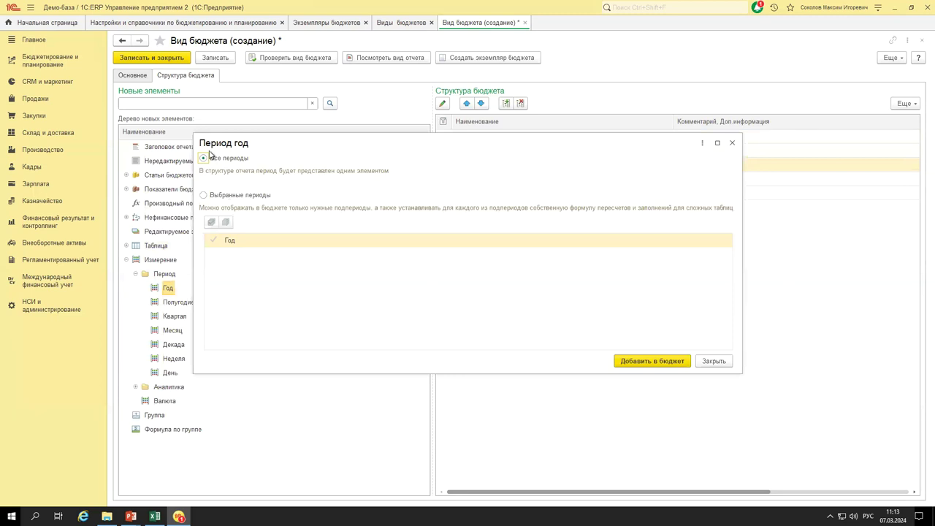
pyautogui.click(662, 363)
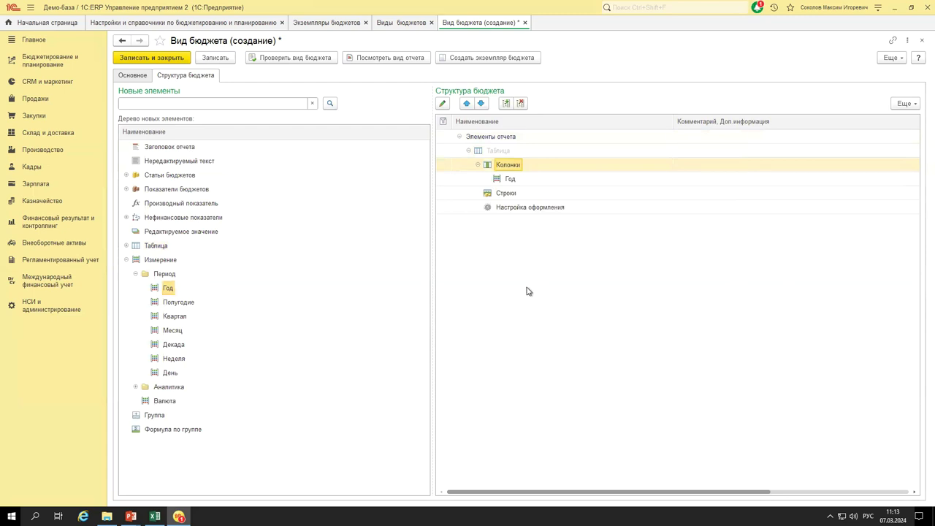
# Select the table's Строки section, collapse the Измерение elements and select Статьи бюджетов among the new elements.
pyautogui.click(506, 194)
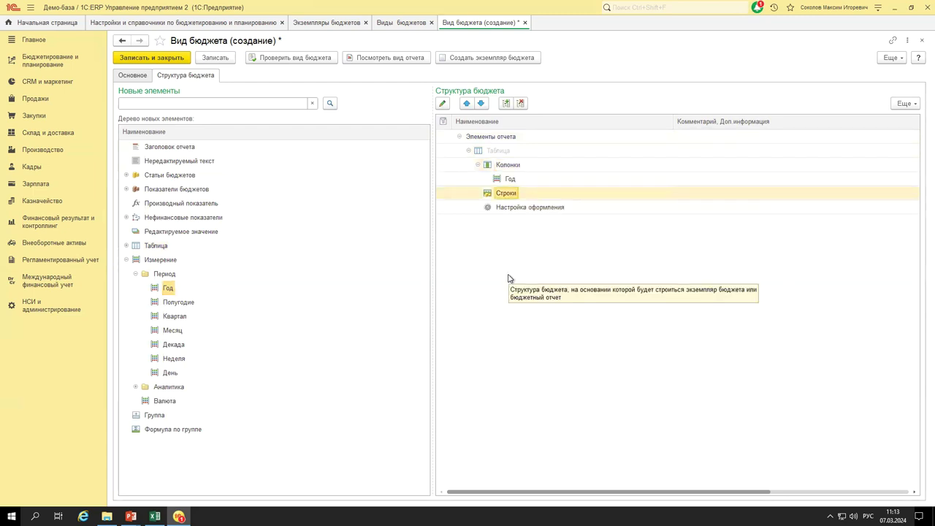
pyautogui.click(135, 273)
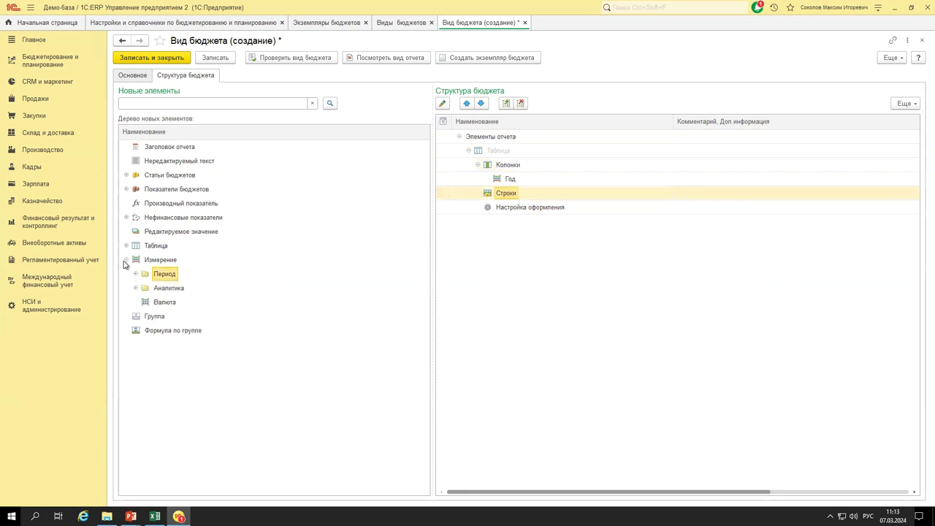
pyautogui.click(127, 260)
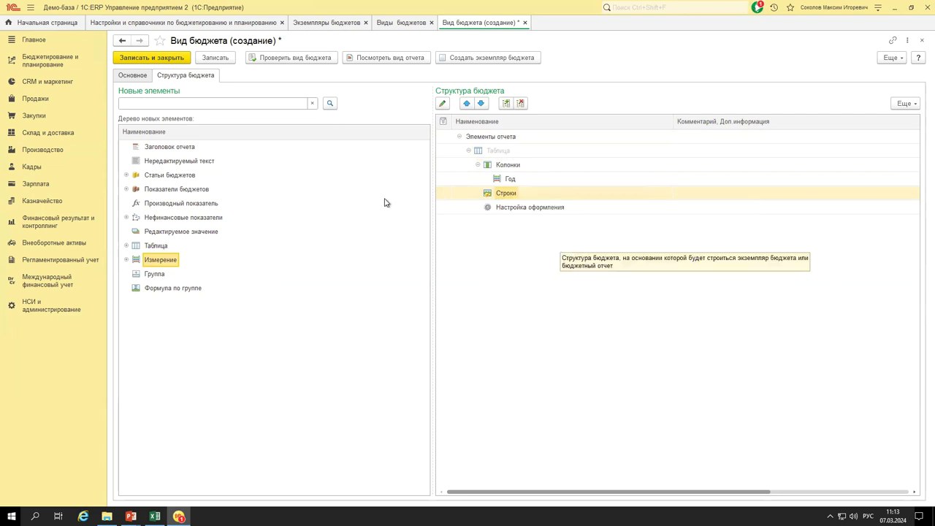
pyautogui.click(163, 176)
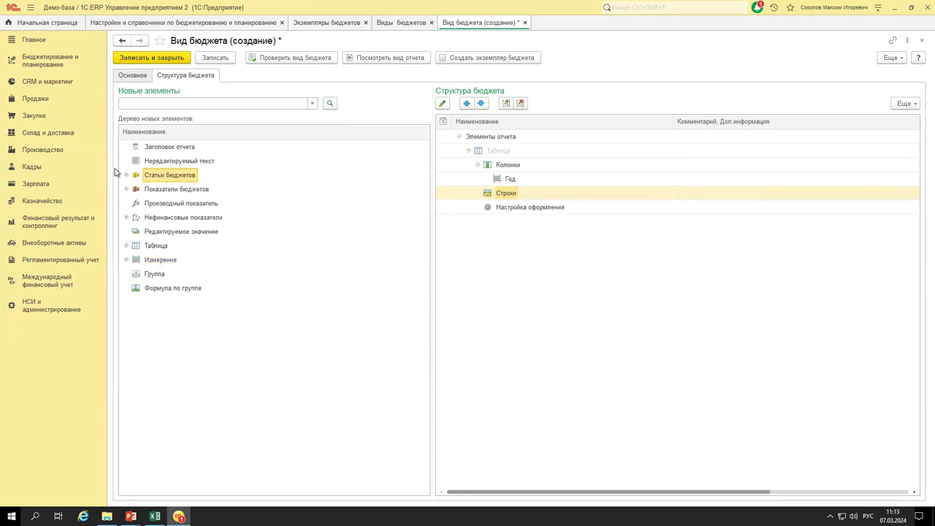
# Open the Статьи бюджетов reference list and go into the Доходы и расходы group of Основная модель.
pyautogui.click(51, 66)
pyautogui.click(153, 80)
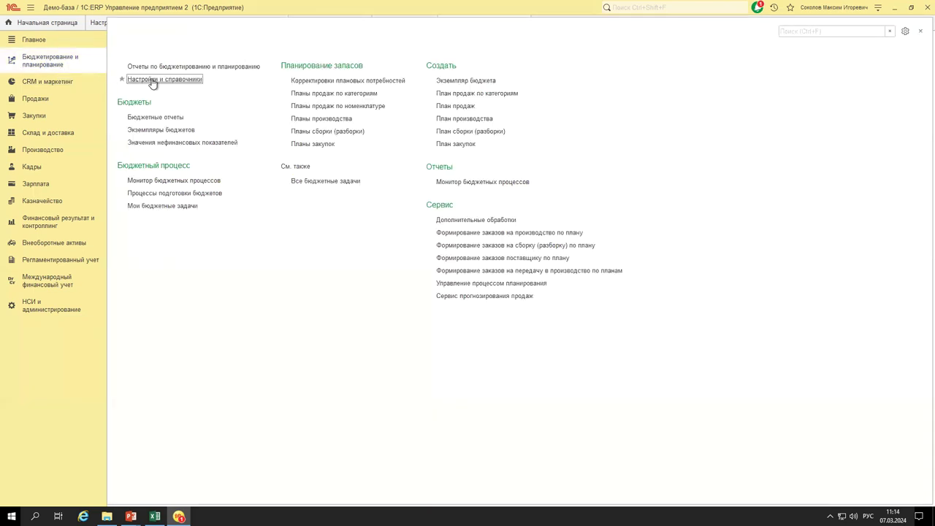
pyautogui.click(149, 97)
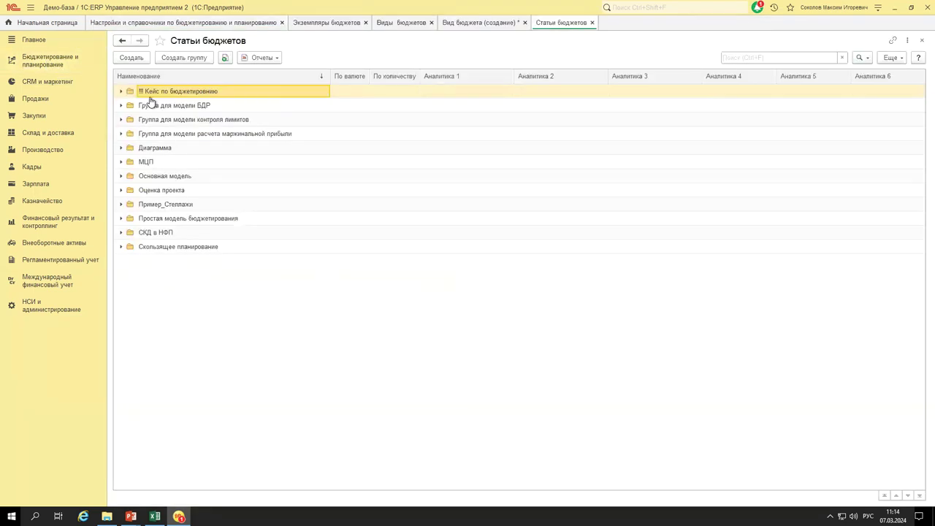
pyautogui.doubleClick(164, 177)
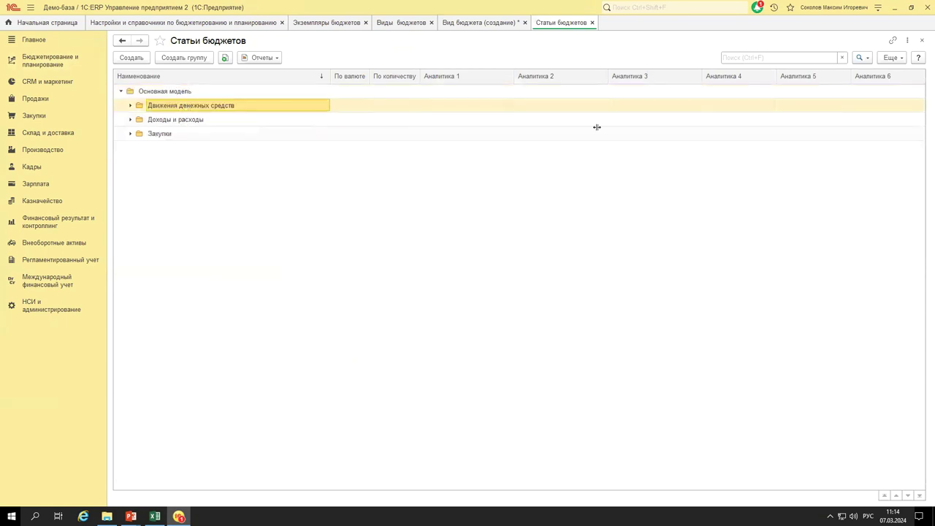
pyautogui.click(196, 122)
pyautogui.doubleClick(196, 121)
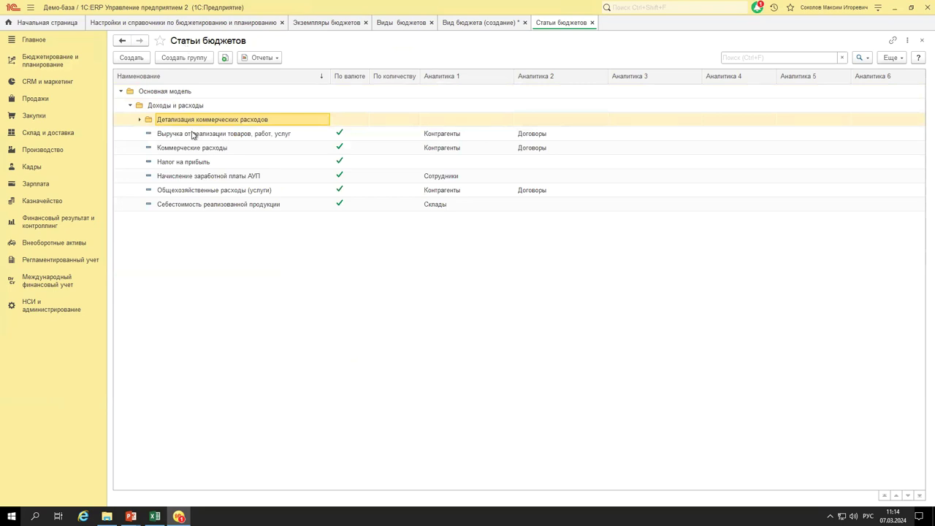
# Review the budget item Выручка от реализации товаров, работ, услуг, allow editing of its attributes and close it.
pyautogui.click(197, 135)
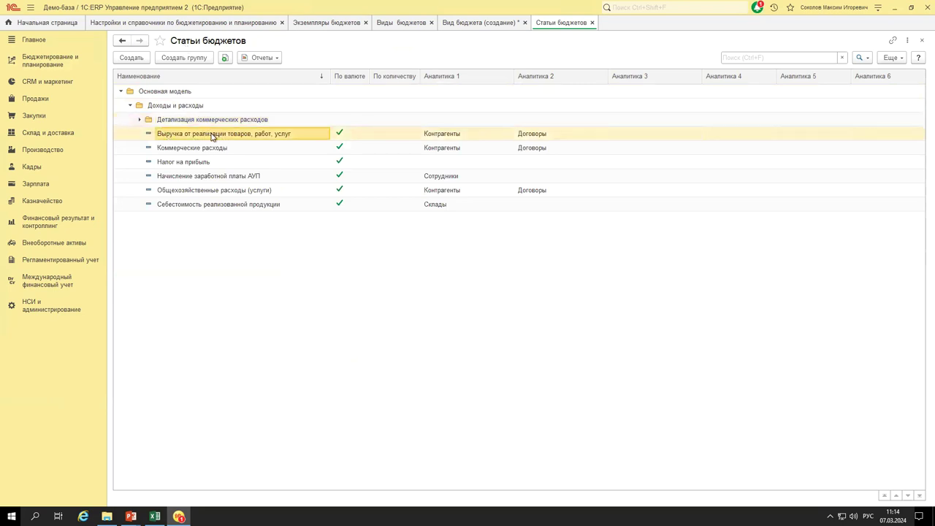
pyautogui.doubleClick(211, 136)
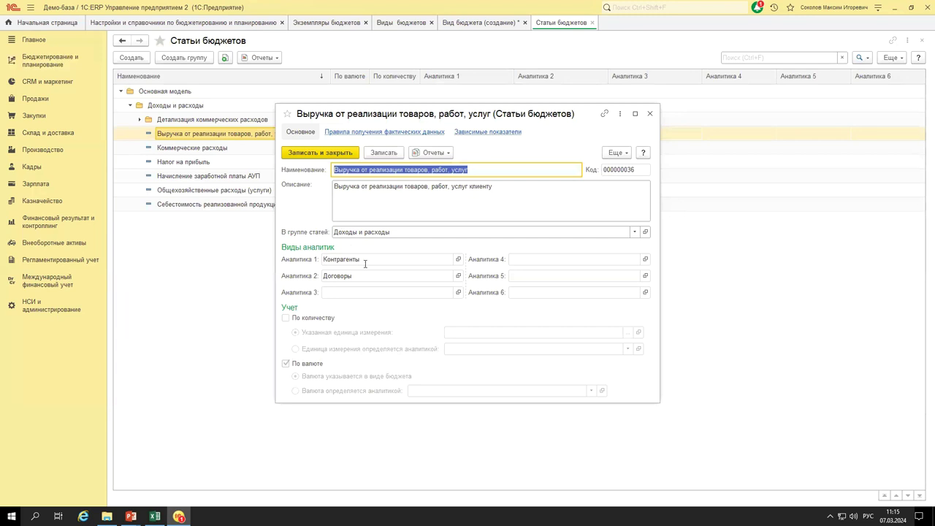
pyautogui.click(617, 153)
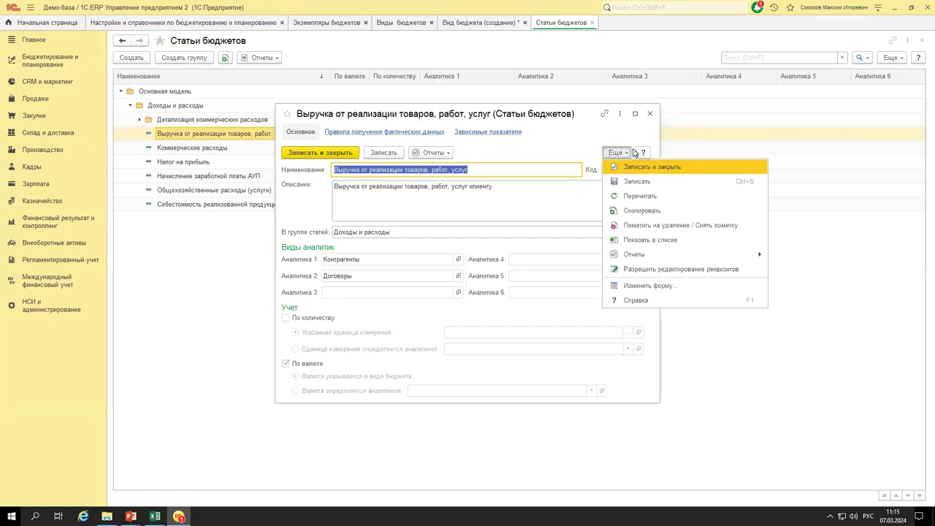
pyautogui.click(636, 270)
pyautogui.press('Return')
pyautogui.click(506, 279)
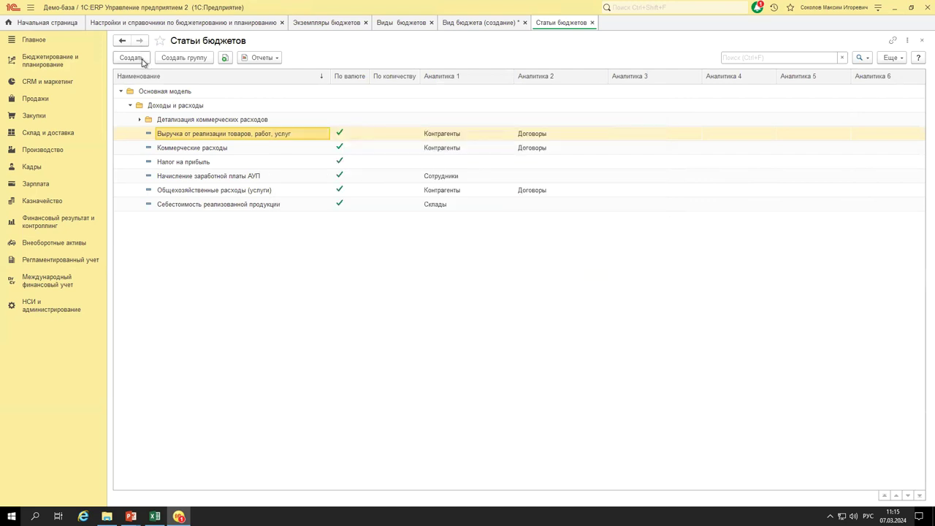
# Start a new budget item in the Доходы и расходы group and browse the analytics available for Аналитика 1.
pyautogui.click(141, 58)
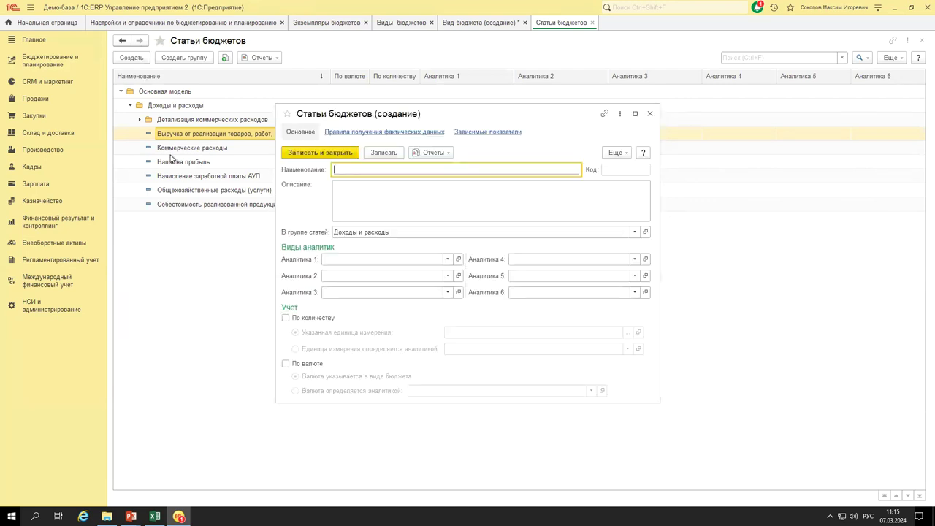
pyautogui.click(436, 259)
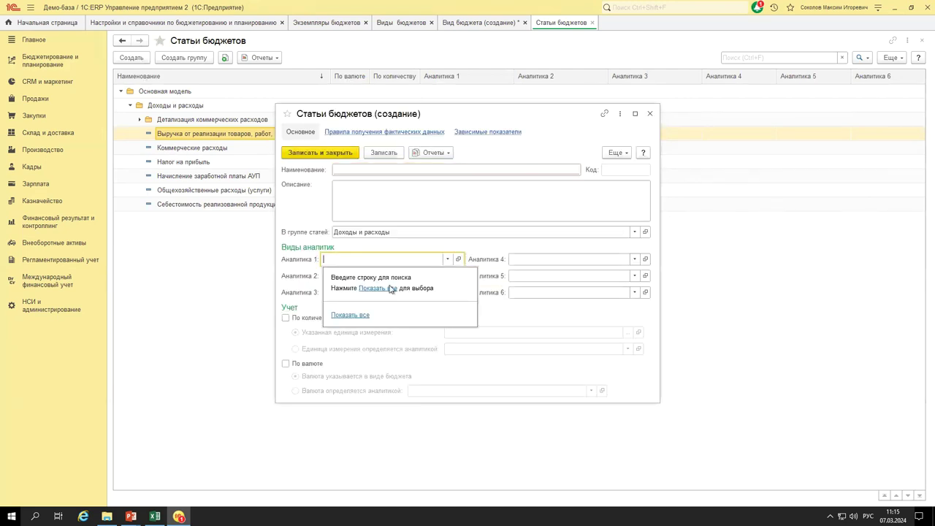
pyautogui.click(380, 289)
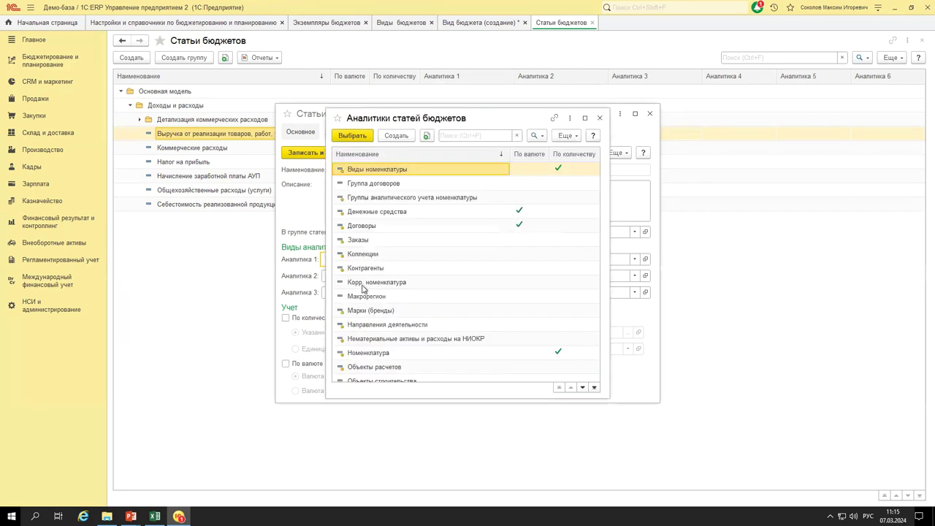
pyautogui.scroll(-8, 411, 217)
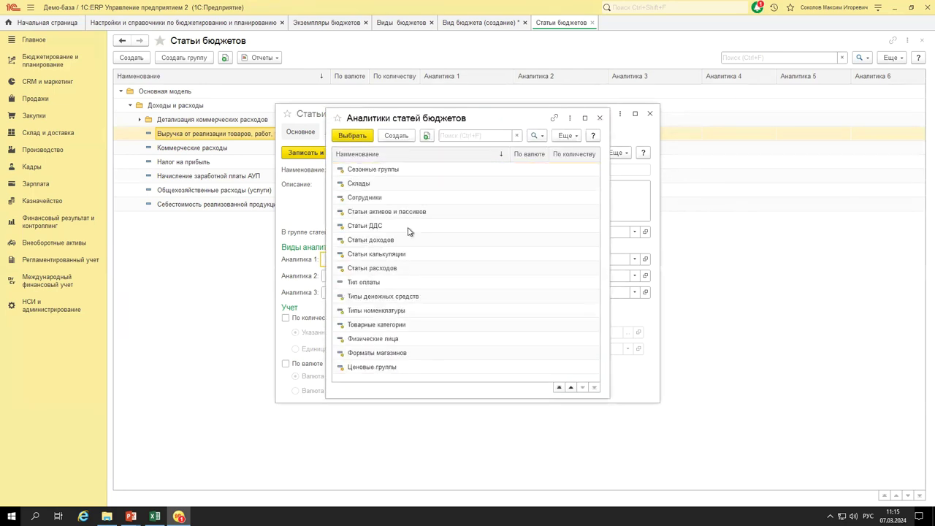
pyautogui.scroll(10, 406, 239)
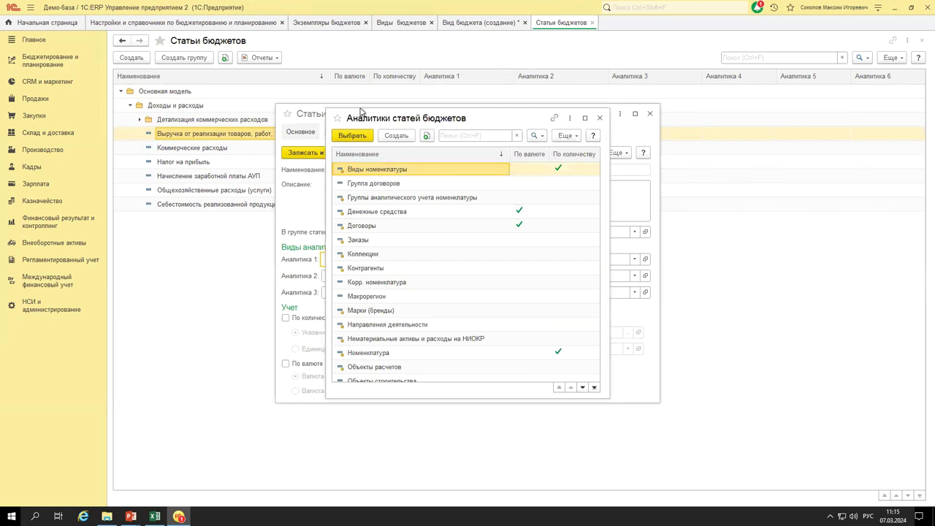
pyautogui.moveTo(363, 107); pyautogui.dragTo(406, 101)
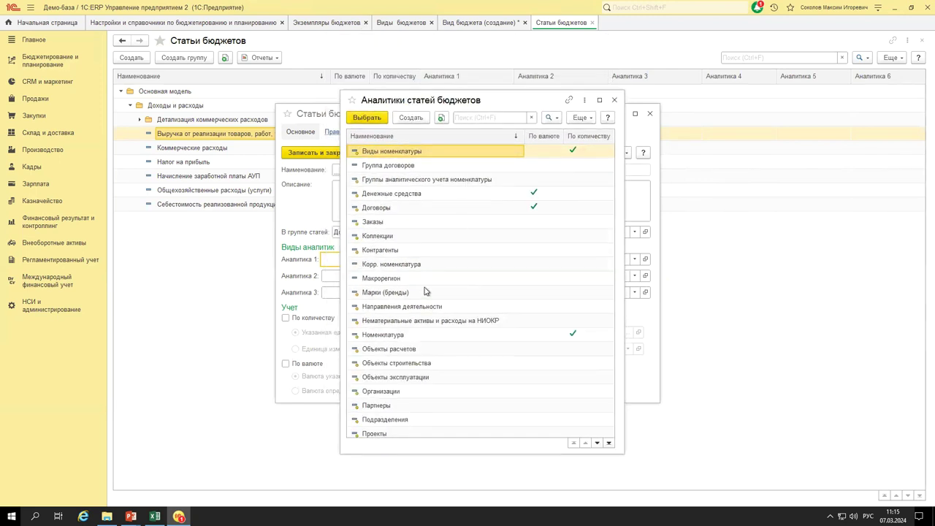
pyautogui.scroll(-7, 477, 310)
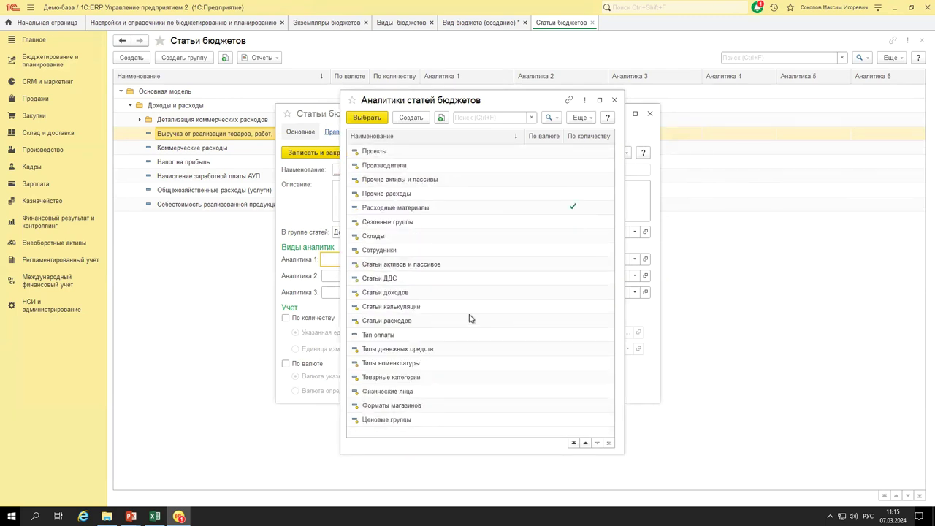
# Examine the predefined types and creation options offered for a new budget item analytic, then discard the analytic.
pyautogui.click(411, 117)
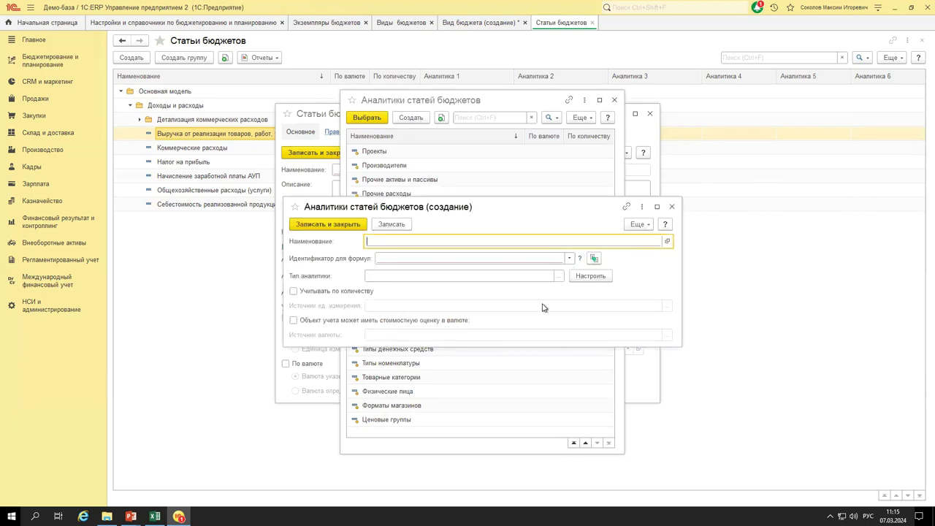
pyautogui.click(570, 261)
pyautogui.click(590, 276)
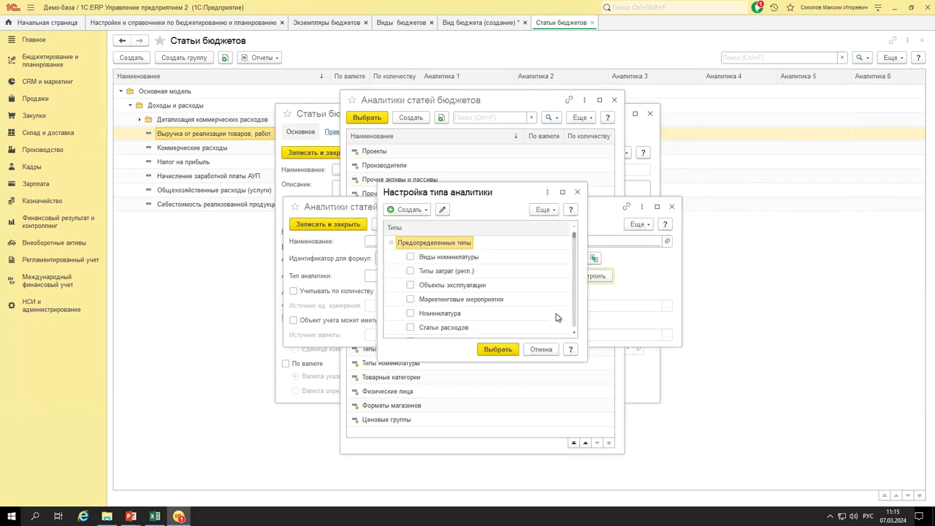
pyautogui.scroll(-10, 460, 296)
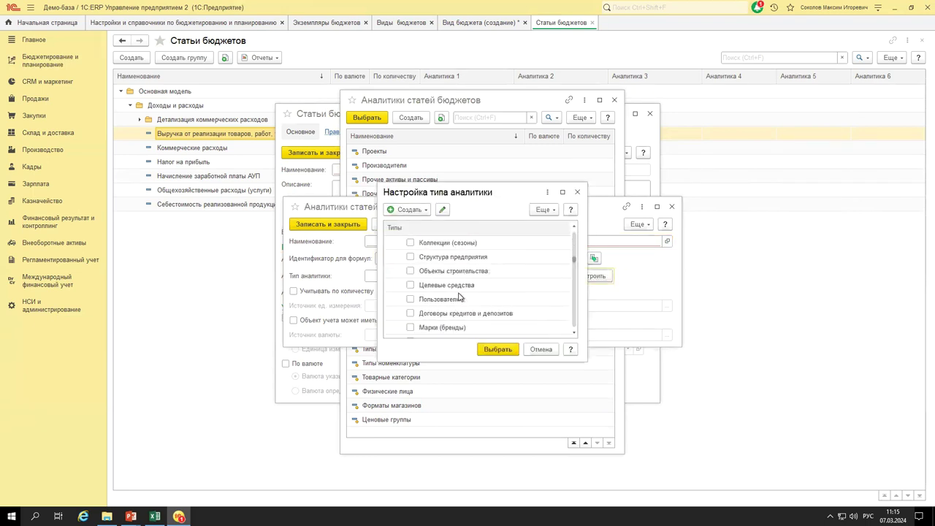
pyautogui.scroll(10, 467, 315)
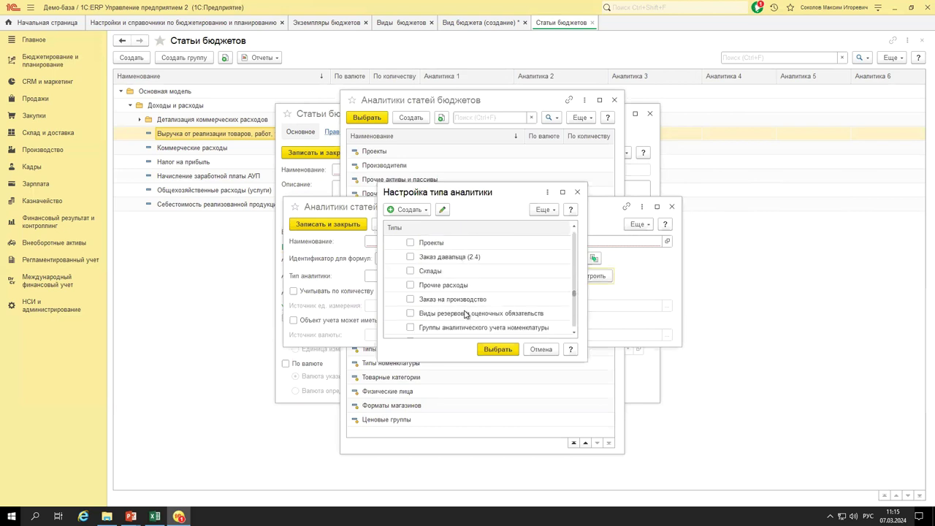
pyautogui.click(413, 211)
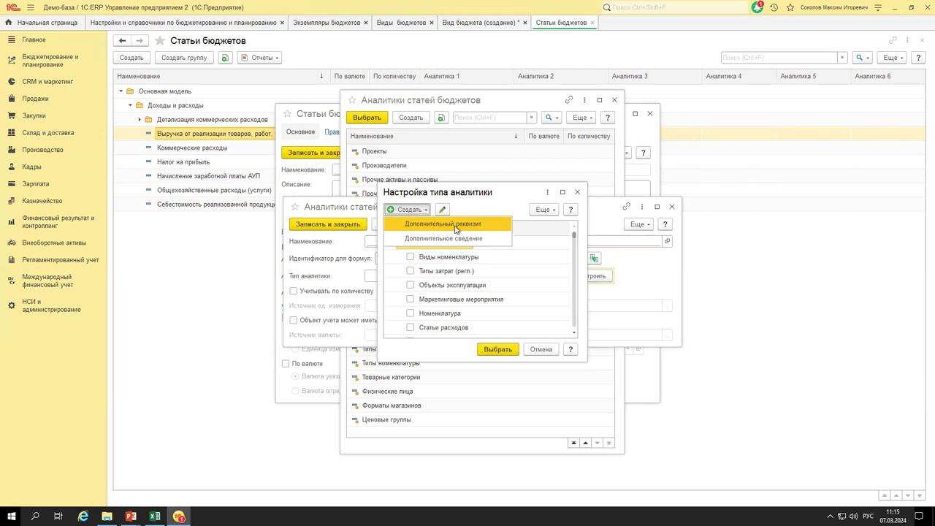
pyautogui.click(574, 193)
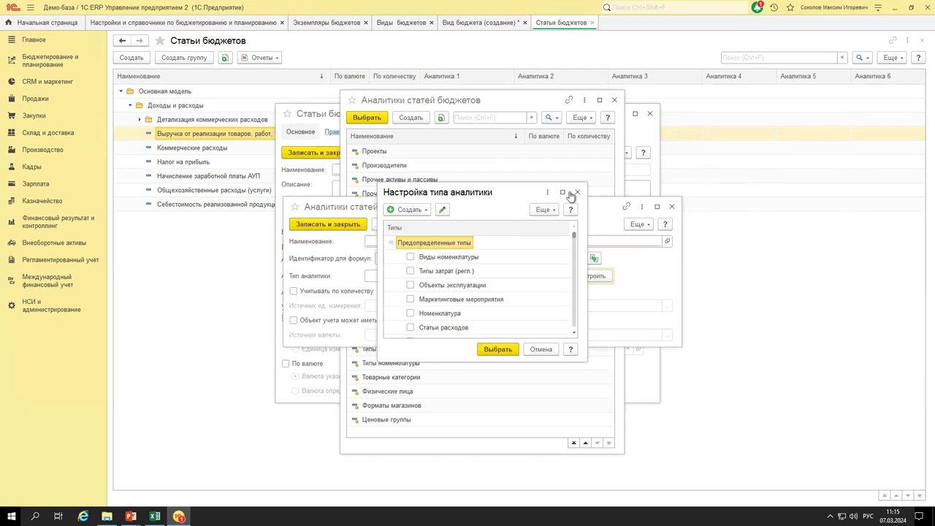
pyautogui.click(577, 192)
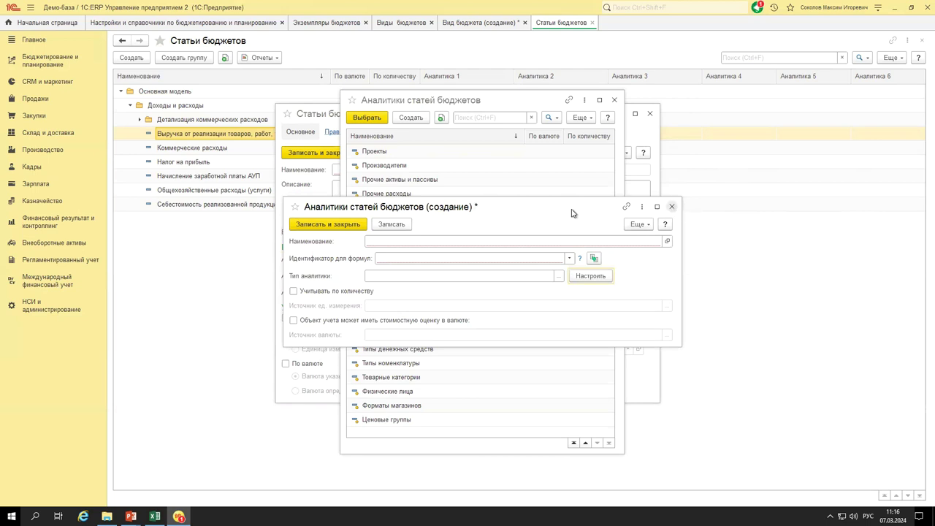
pyautogui.click(672, 207)
pyautogui.click(527, 298)
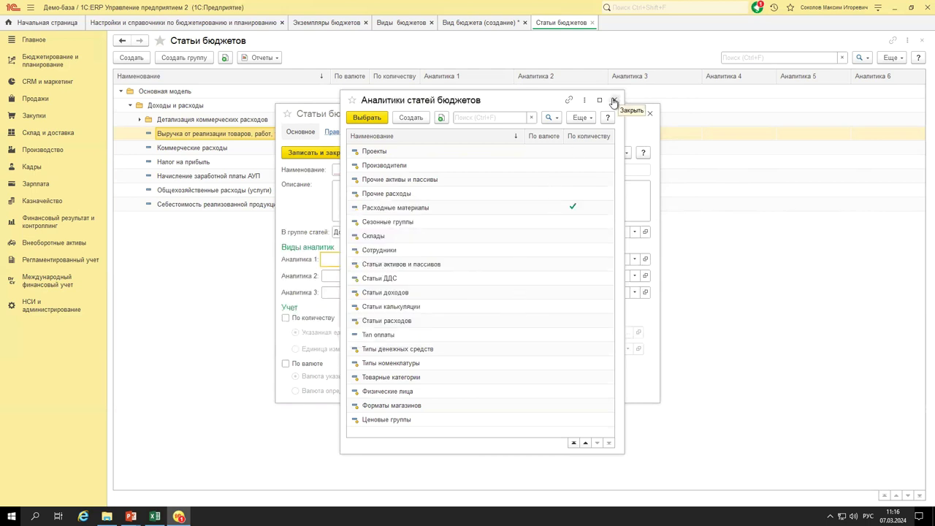
# Look through the existing analytics such as Проекты, Направления деятельности and Типы номенклатуры, then close the list without choosing one.
pyautogui.click(398, 151)
pyautogui.scroll(5, 431, 314)
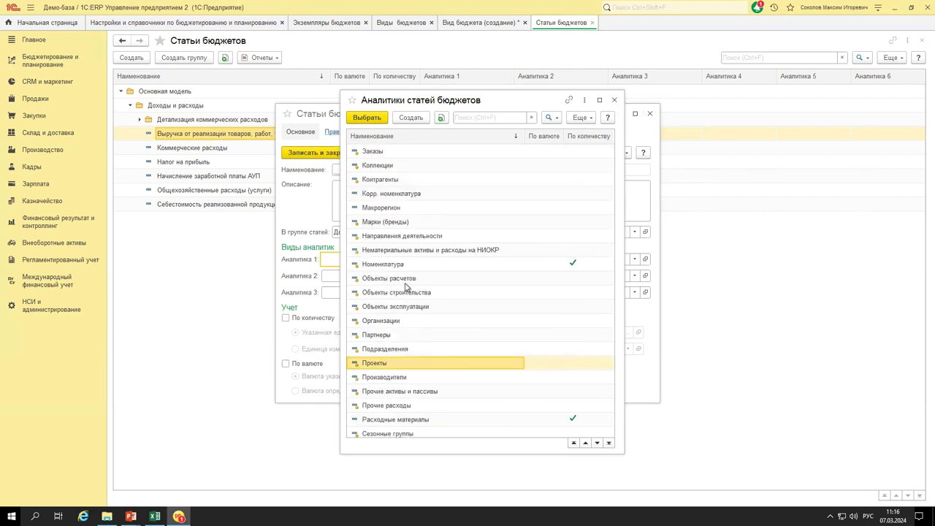
pyautogui.click(381, 237)
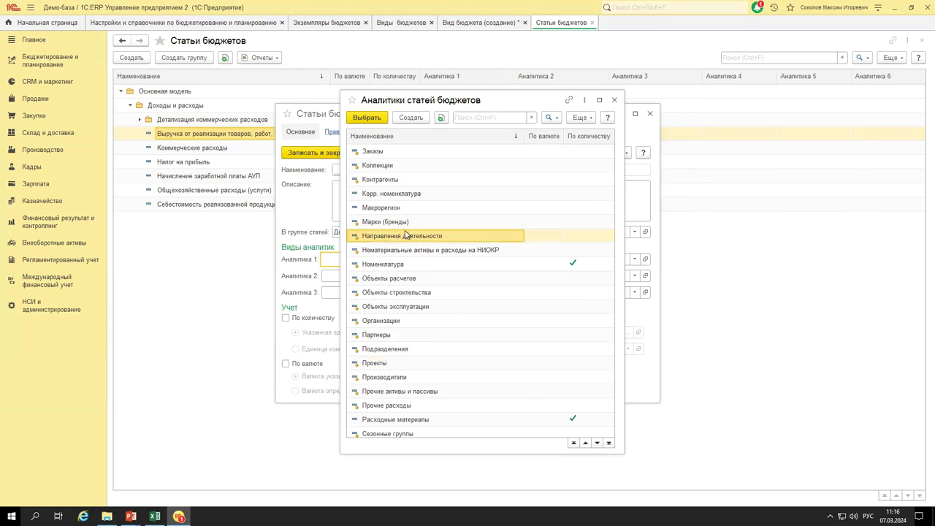
pyautogui.click(409, 221)
pyautogui.scroll(-5, 417, 310)
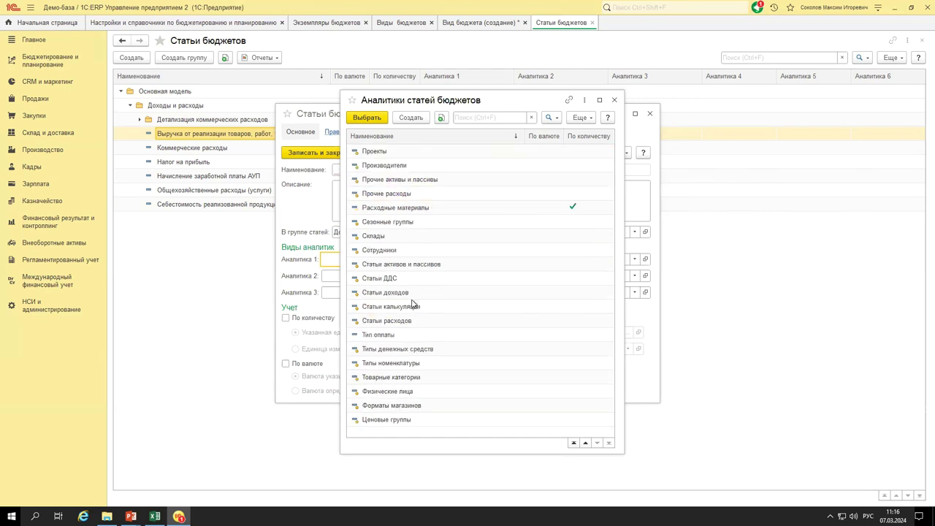
pyautogui.click(407, 295)
pyautogui.click(407, 367)
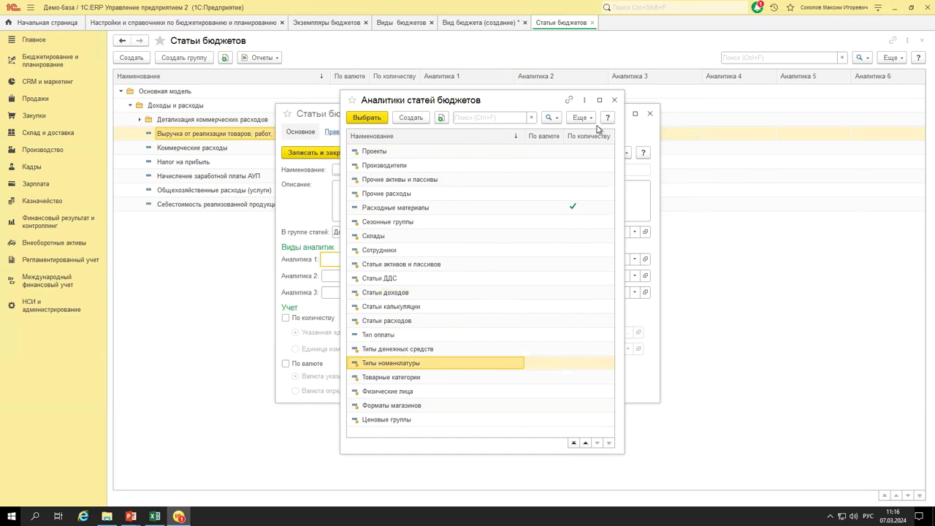
pyautogui.click(614, 101)
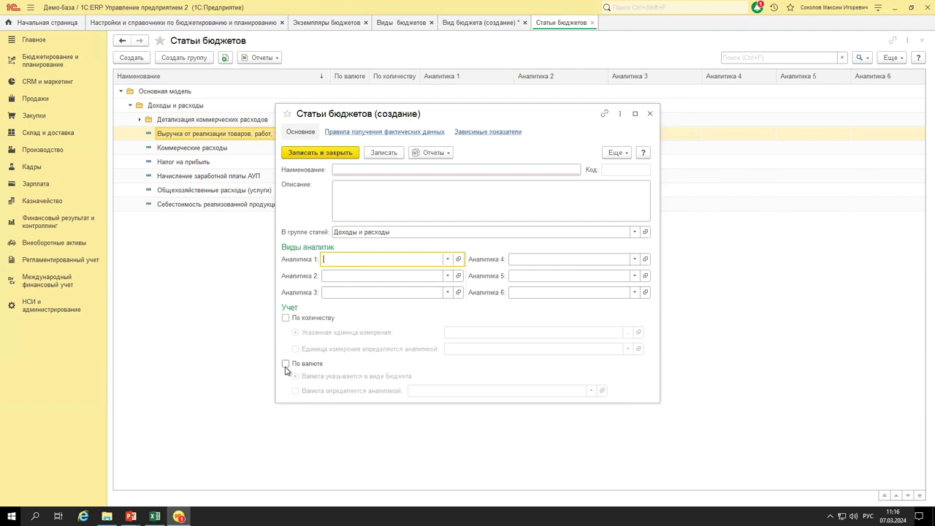
# Enable accounting По количеству with the option Указанная единица измерения and accounting По валюте for the new budget item.
pyautogui.click(308, 320)
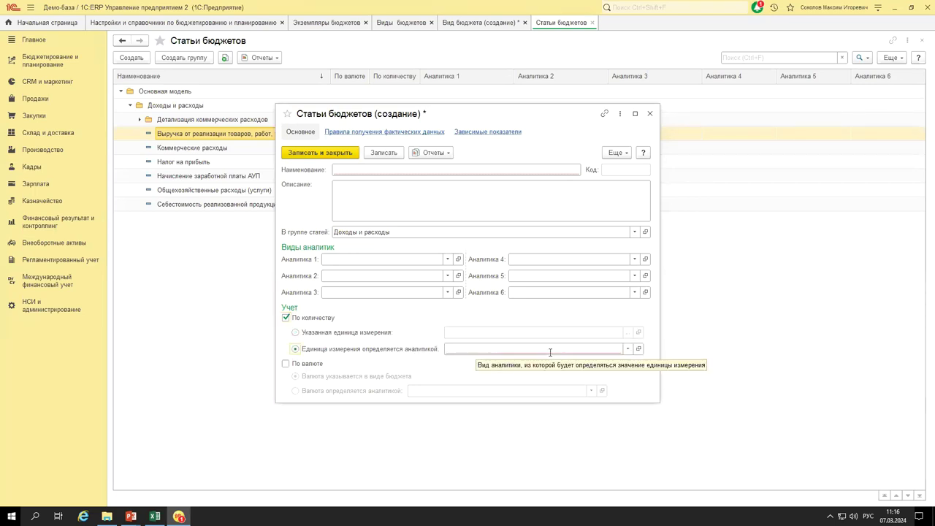
pyautogui.click(399, 333)
pyautogui.click(604, 332)
pyautogui.click(627, 332)
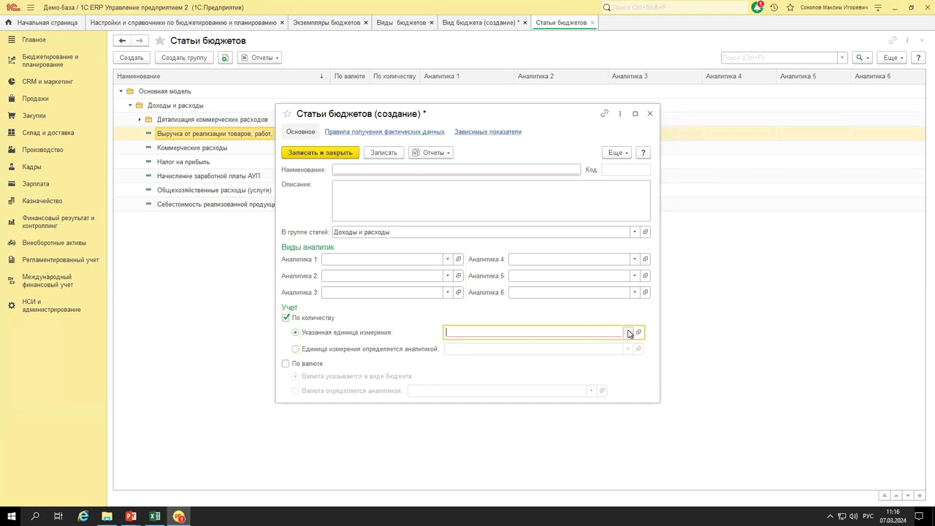
pyautogui.click(593, 118)
pyautogui.click(307, 363)
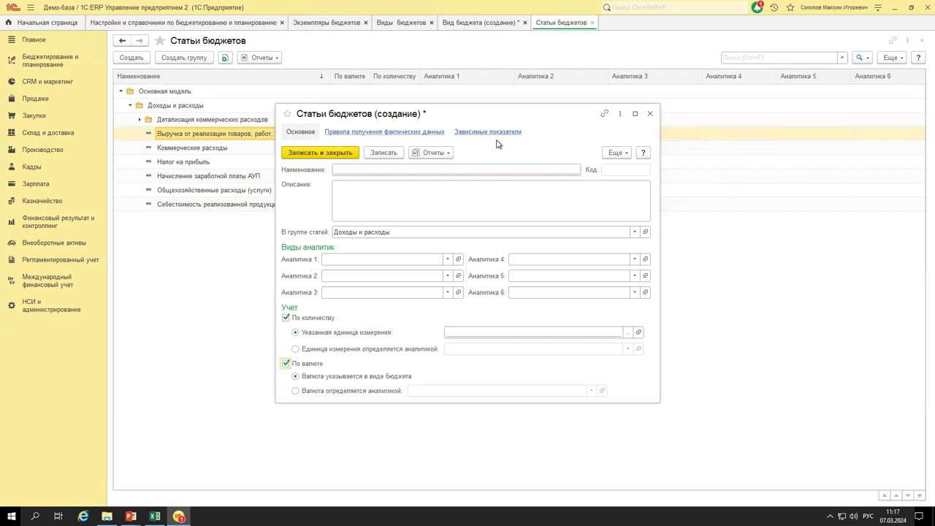
# Check the budget item and indicator references in the budgeting and planning settings, then return to the new budget item.
pyautogui.click(122, 40)
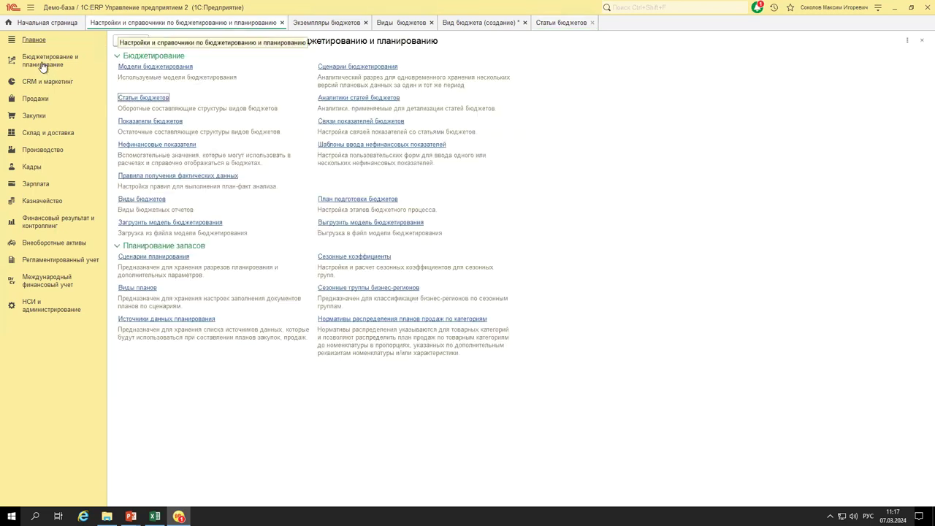
pyautogui.click(41, 64)
pyautogui.click(175, 85)
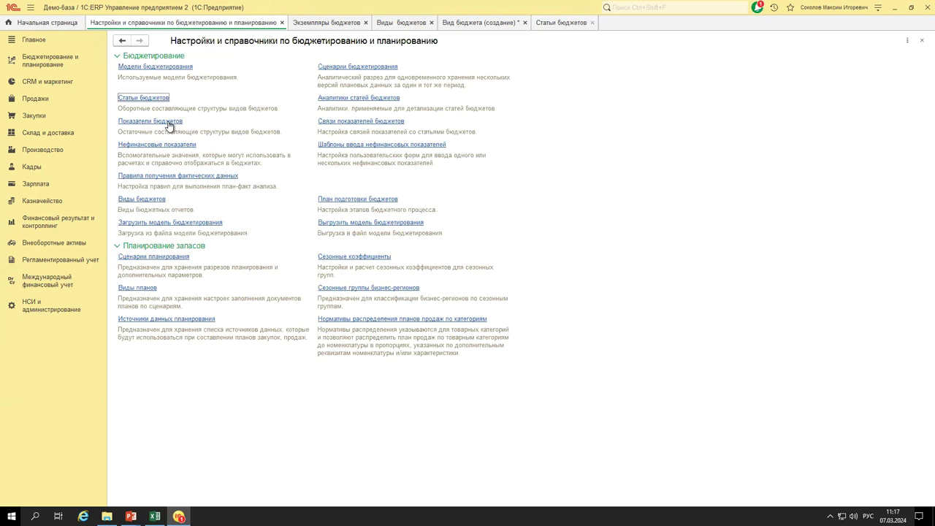
pyautogui.click(542, 28)
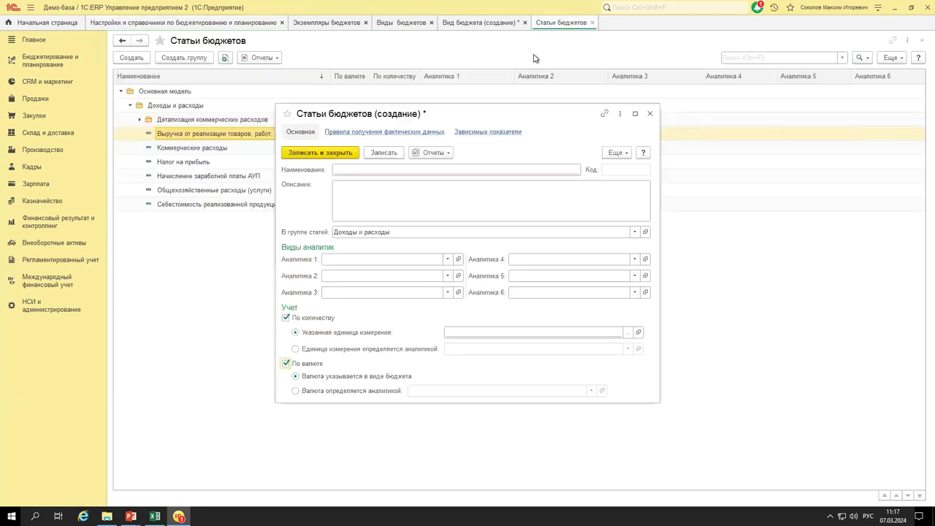
# Name the new budget item Продажа готовой продукции.
pyautogui.click(387, 171)
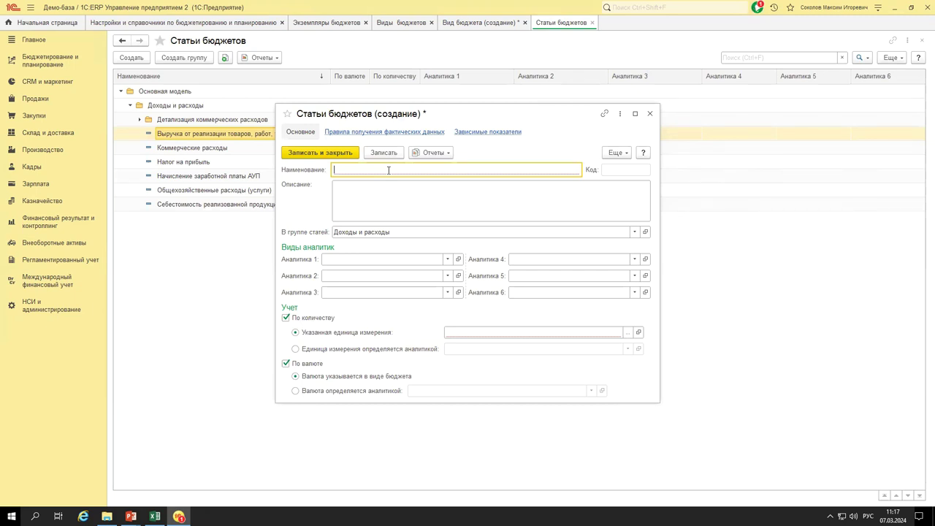
pyautogui.write('Выбытие ')
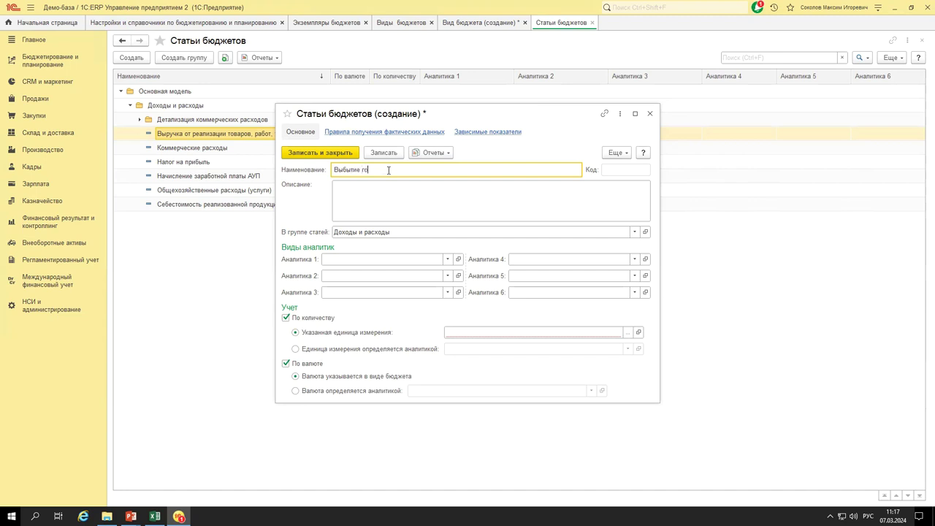
pyautogui.write('готовой продукции')
pyautogui.hotkey('ctrl', 'shift', 'Right')
pyautogui.write('Продажа')
# Discard the new budget item Продажа готовой продукции without saving it.
pyautogui.click(650, 115)
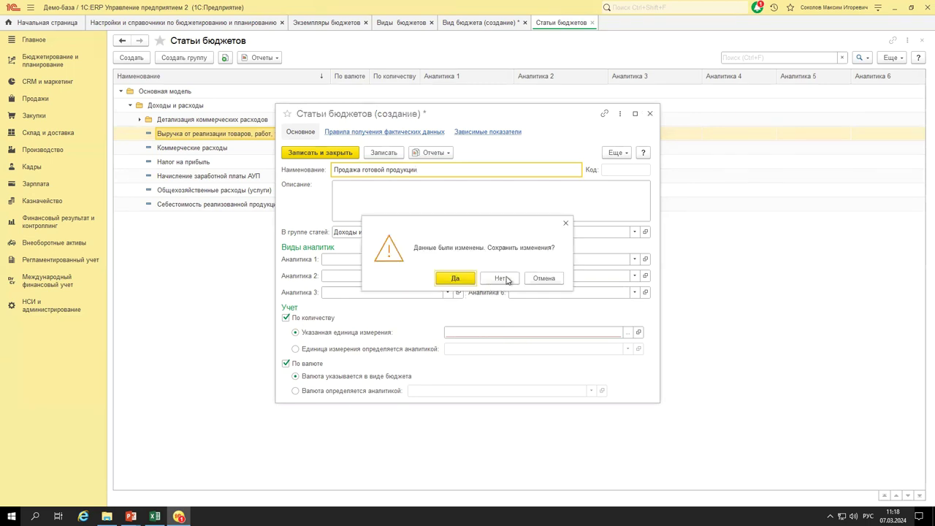
pyautogui.click(540, 278)
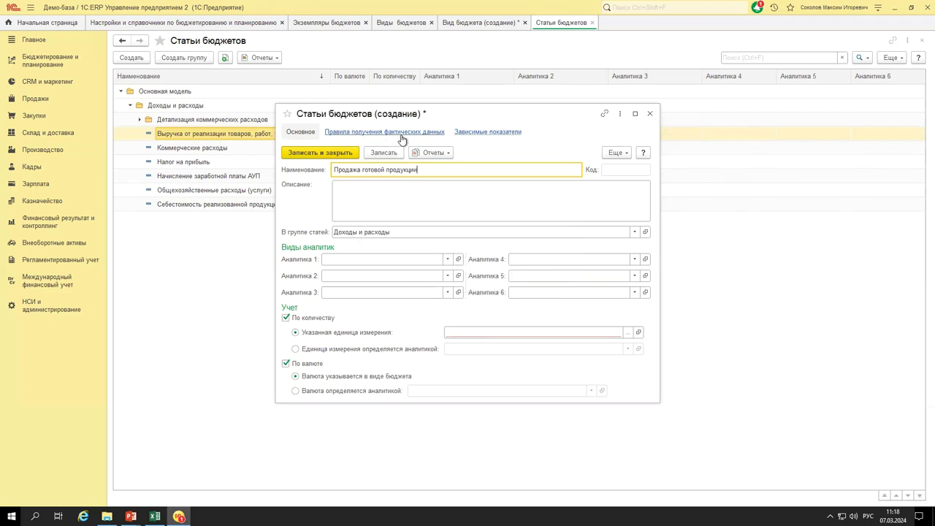
pyautogui.click(650, 115)
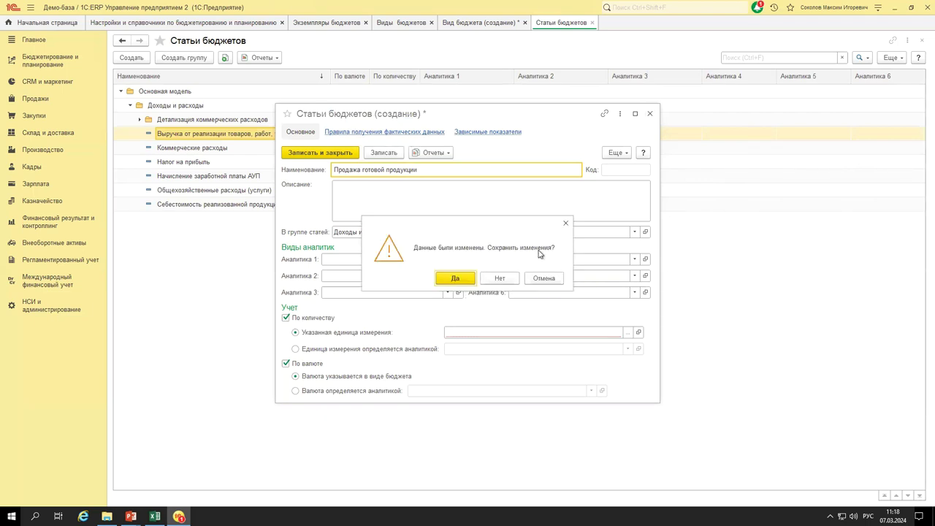
pyautogui.click(507, 278)
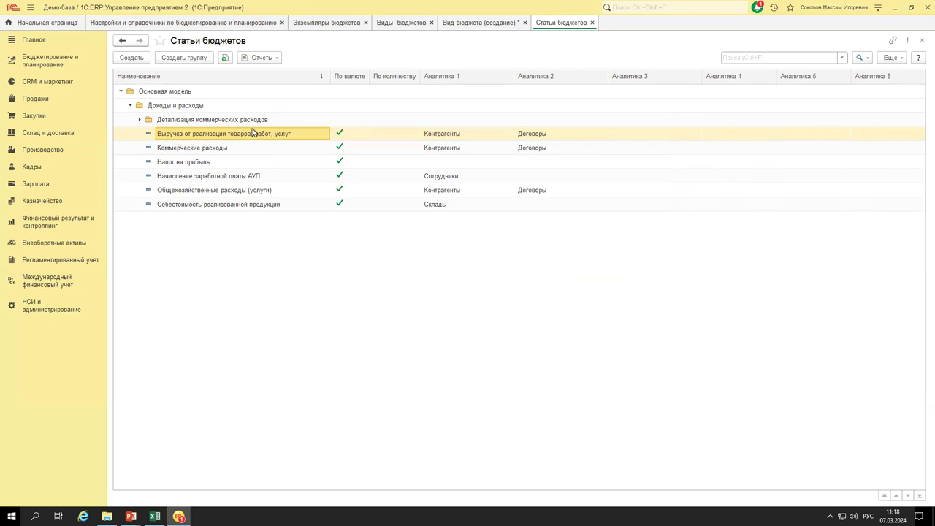
# Check the Аналитика 1 and Аналитика 2 assigned to Выручка от реализации товаров, работ, услуг, then return to the new budget type.
pyautogui.click(454, 135)
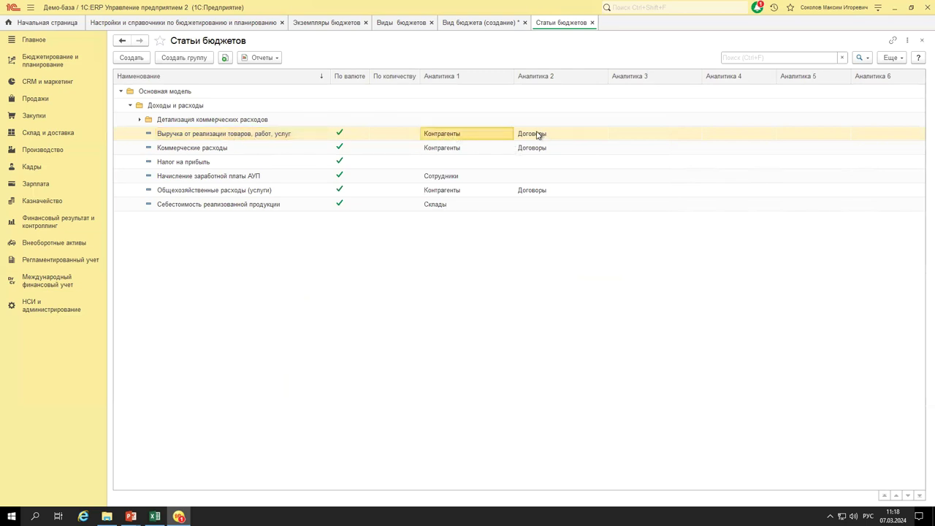
pyautogui.click(538, 135)
pyautogui.click(480, 23)
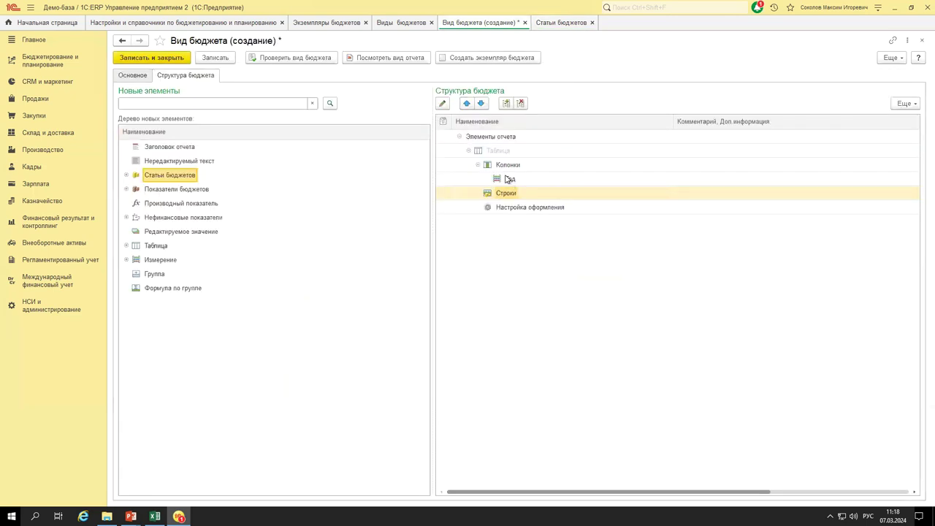
# Add the budget item Выручка от реализации товаров, работ, услуг from Основная модель, Доходы и расходы to the budget structure's Строки.
pyautogui.click(125, 176)
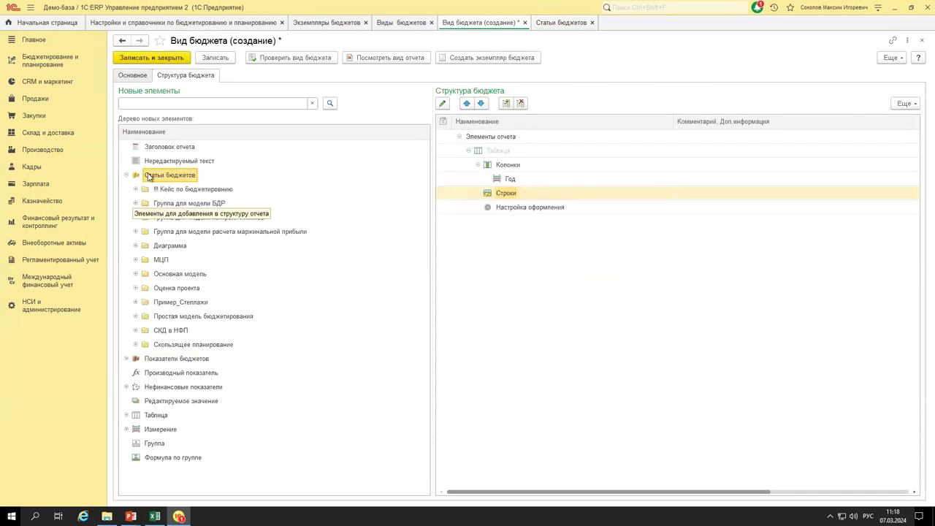
pyautogui.click(168, 275)
pyautogui.click(135, 274)
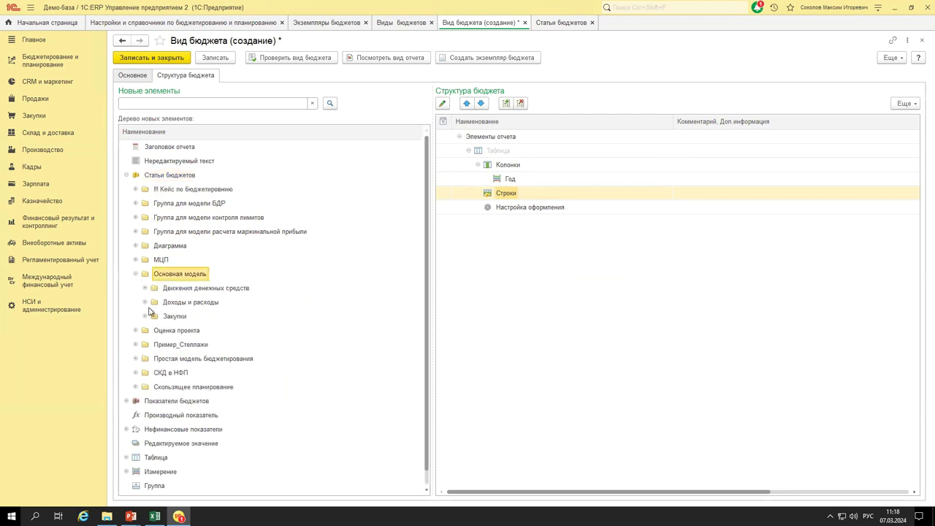
pyautogui.click(145, 302)
pyautogui.click(216, 331)
pyautogui.moveTo(216, 330); pyautogui.dragTo(509, 199)
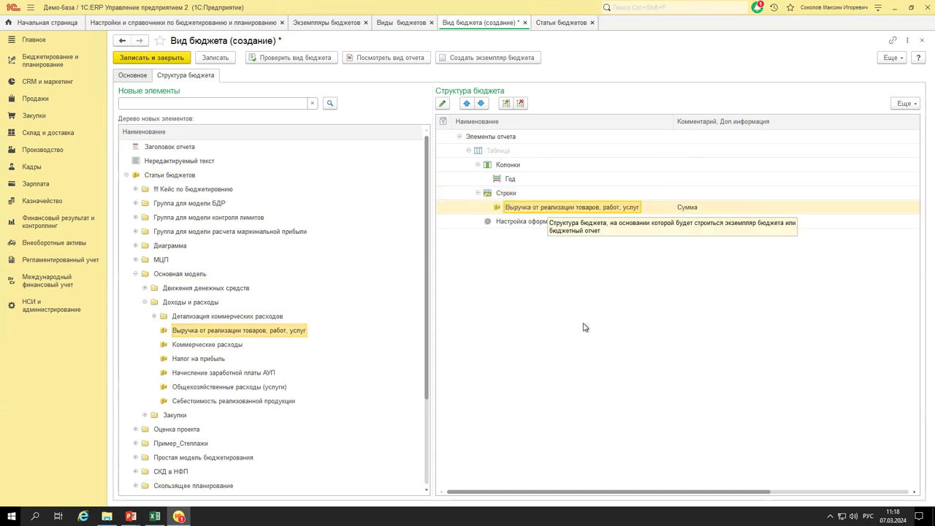
pyautogui.click(135, 274)
pyautogui.click(126, 176)
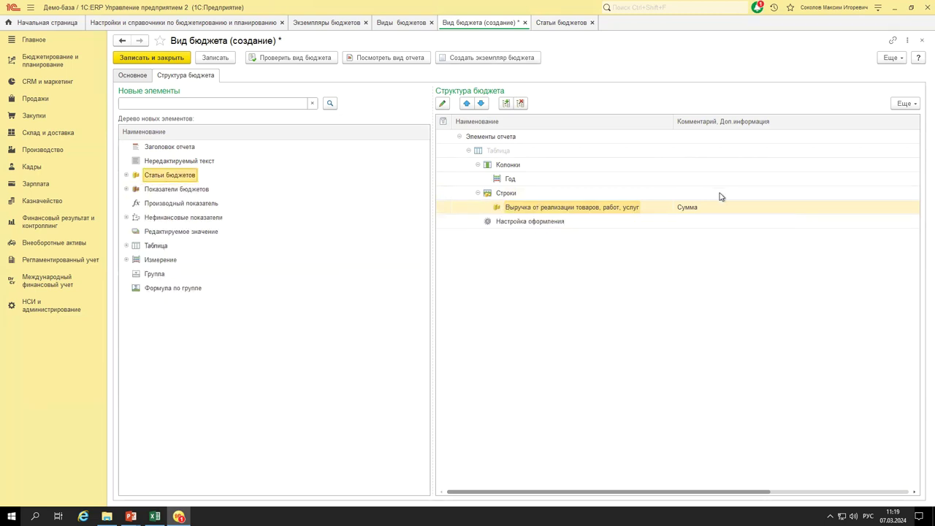
pyautogui.click(582, 303)
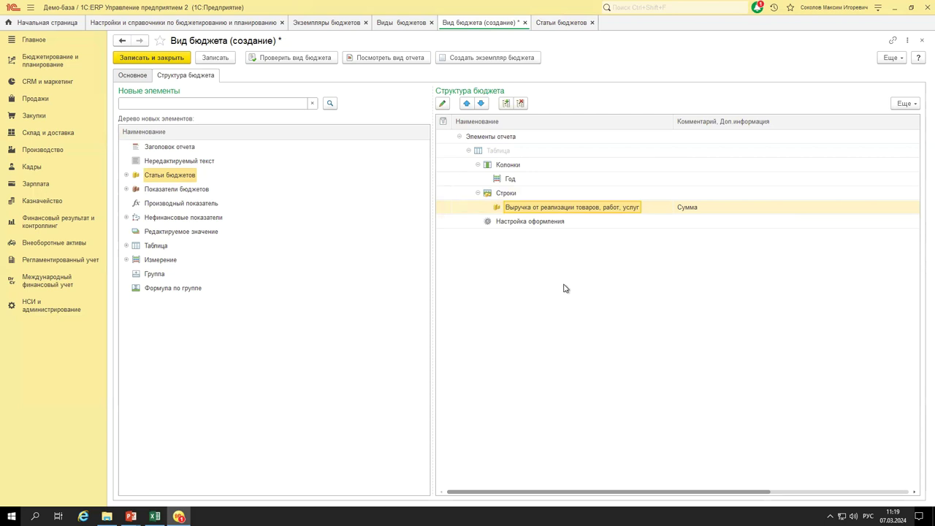
# Add the Контрагенты analytic with the option Все значения under the revenue item in the budget structure.
pyautogui.click(126, 259)
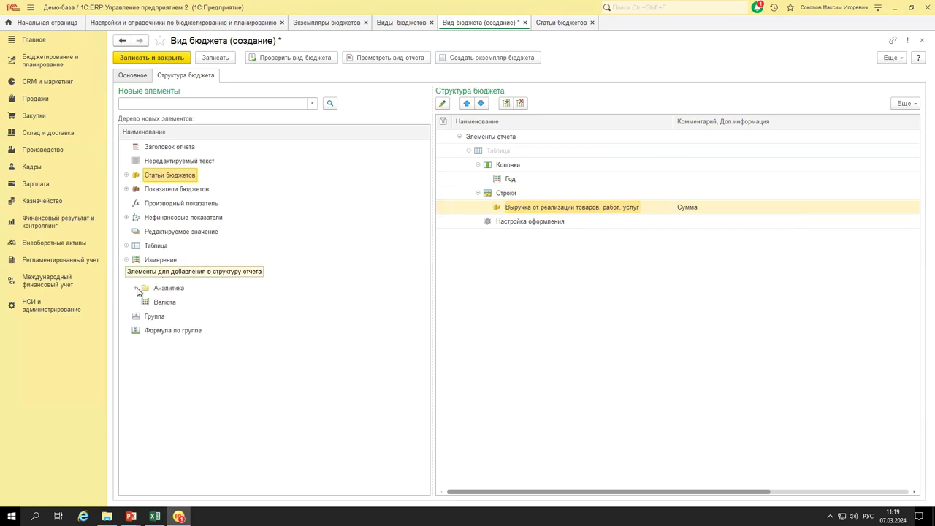
pyautogui.click(172, 289)
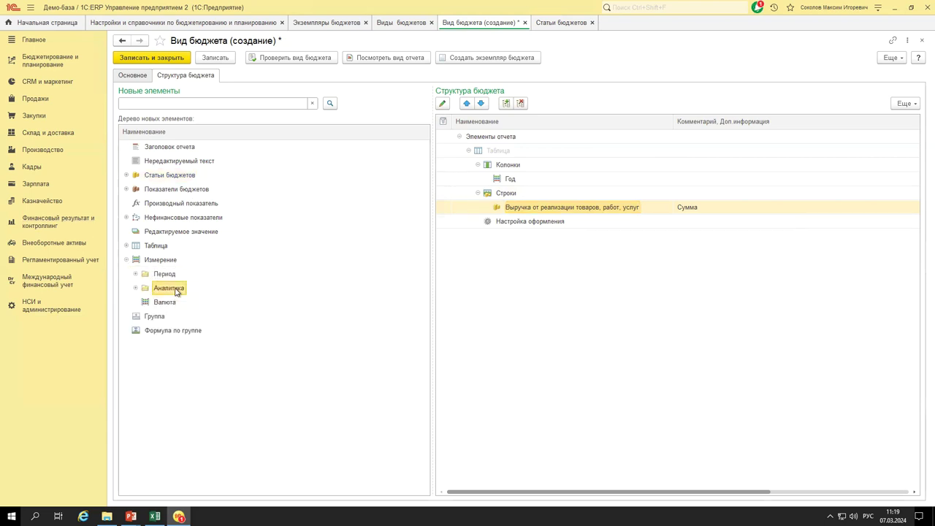
pyautogui.click(136, 289)
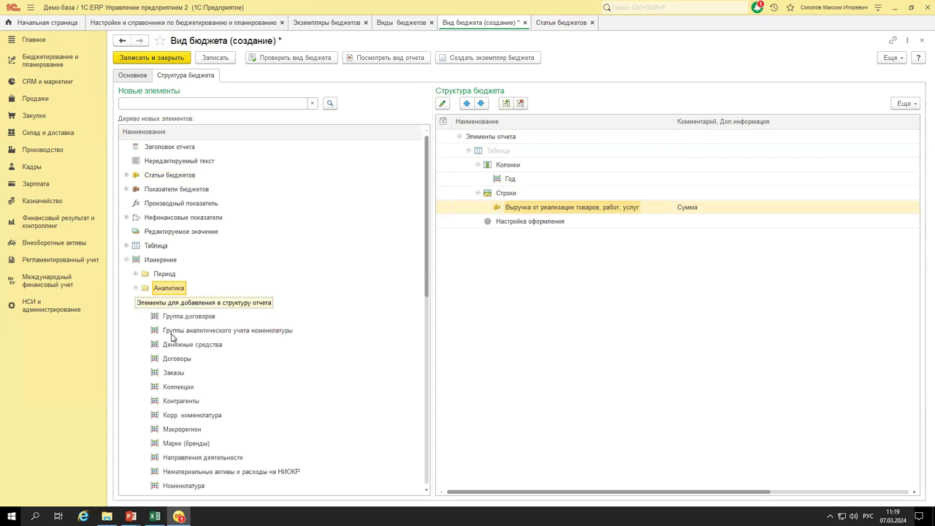
pyautogui.scroll(-2, 177, 347)
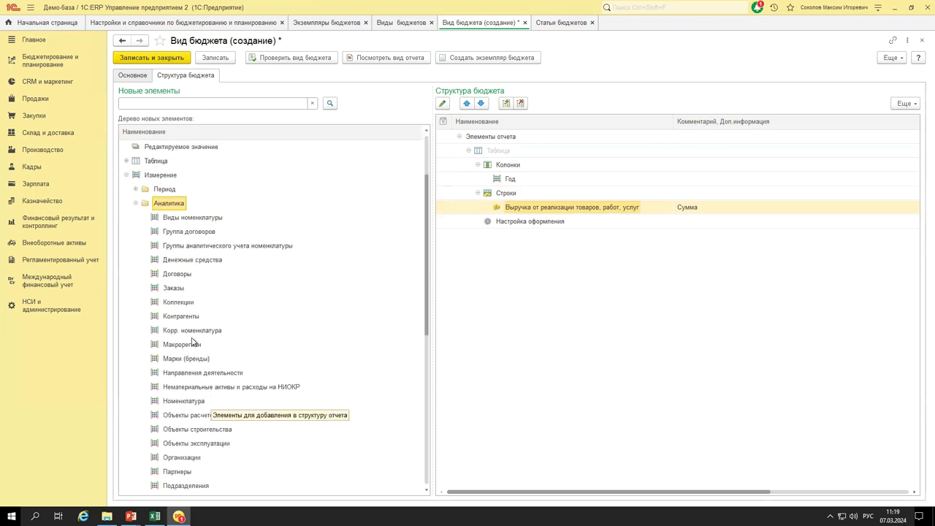
pyautogui.click(182, 318)
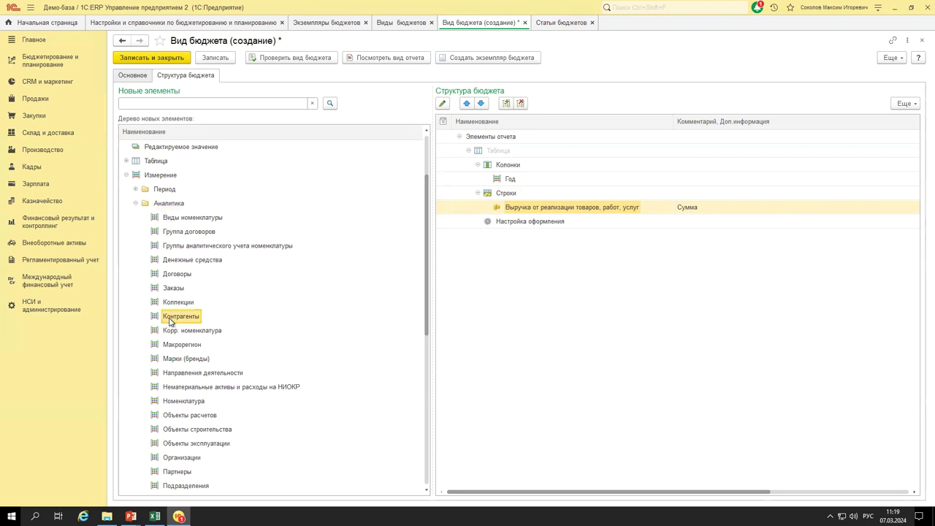
pyautogui.moveTo(174, 320); pyautogui.dragTo(543, 213)
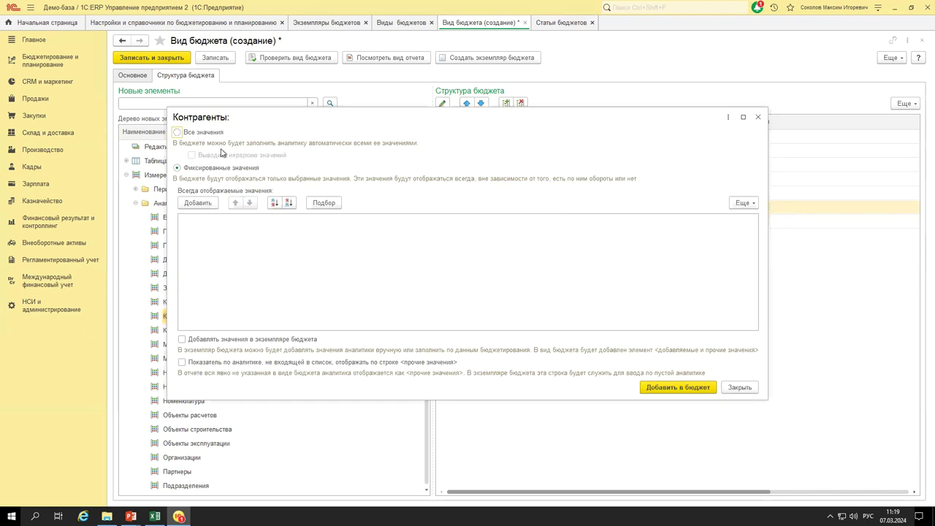
pyautogui.click(223, 339)
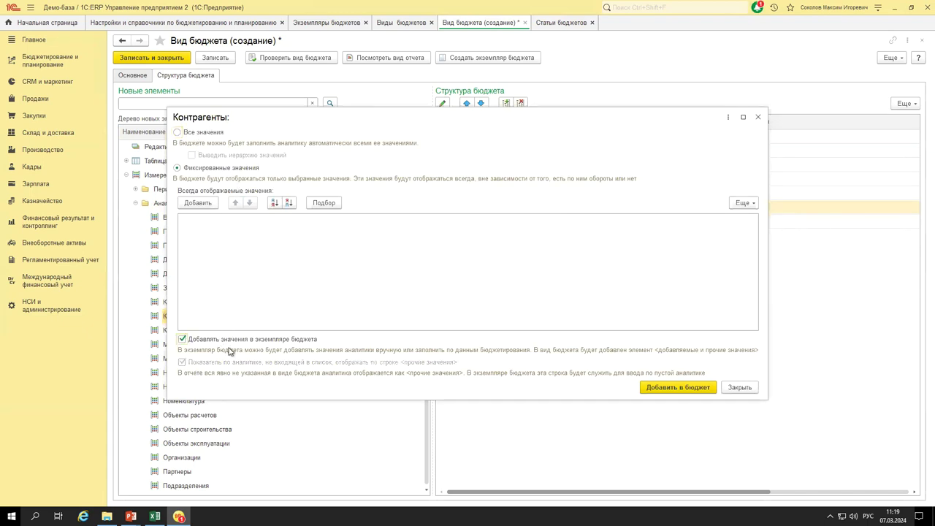
pyautogui.click(203, 132)
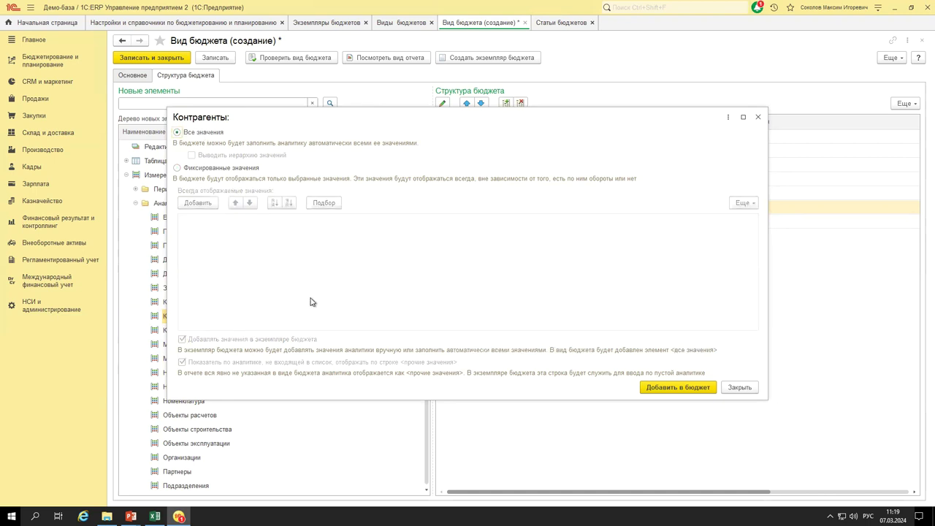
pyautogui.click(682, 388)
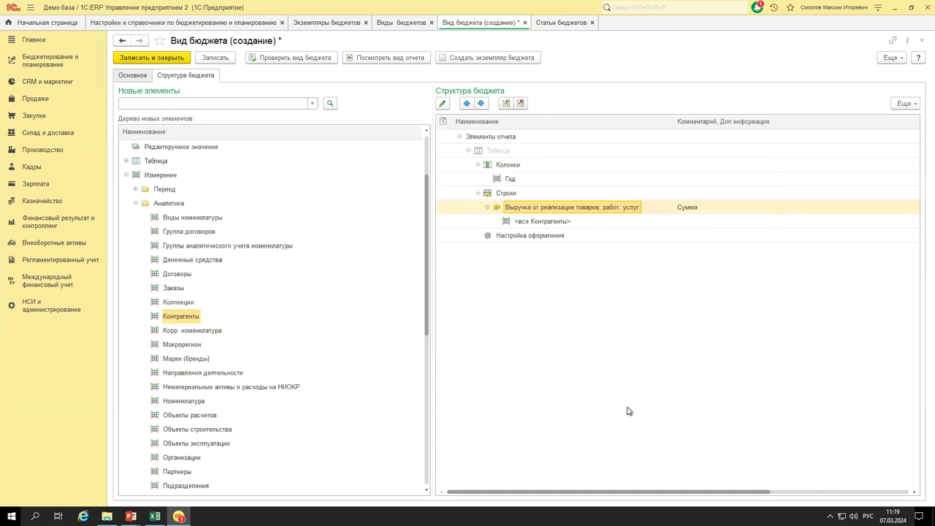
# Review the settings of the <все Контрагенты> dimension and the Договоры analytic among the available elements without changing anything.
pyautogui.doubleClick(533, 222)
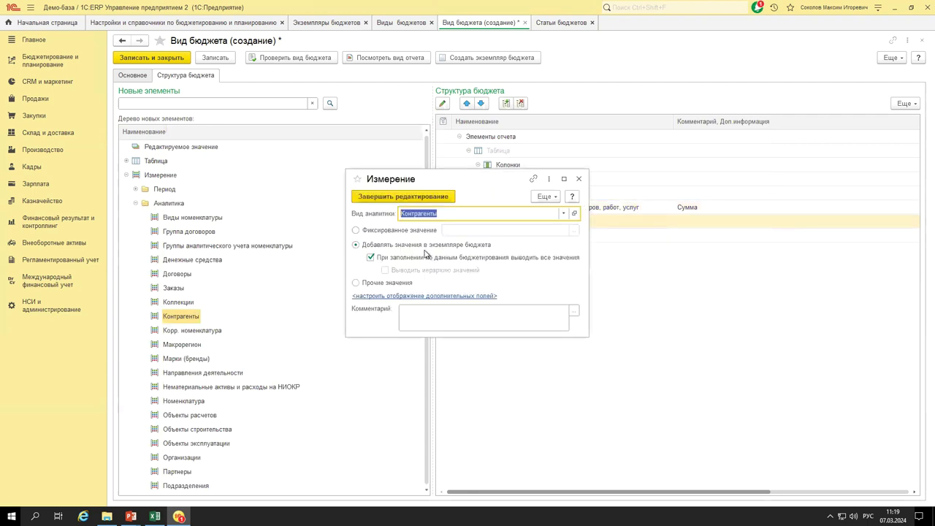
pyautogui.click(579, 179)
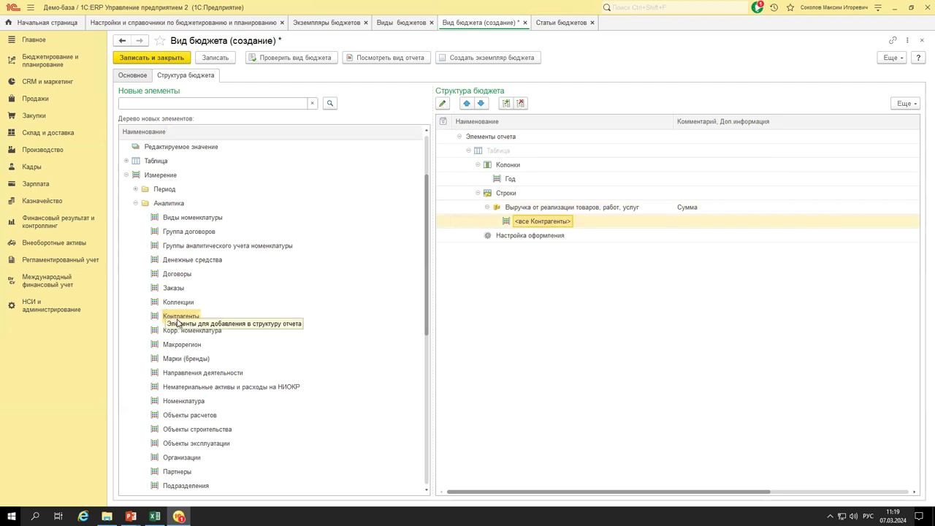
pyautogui.click(178, 274)
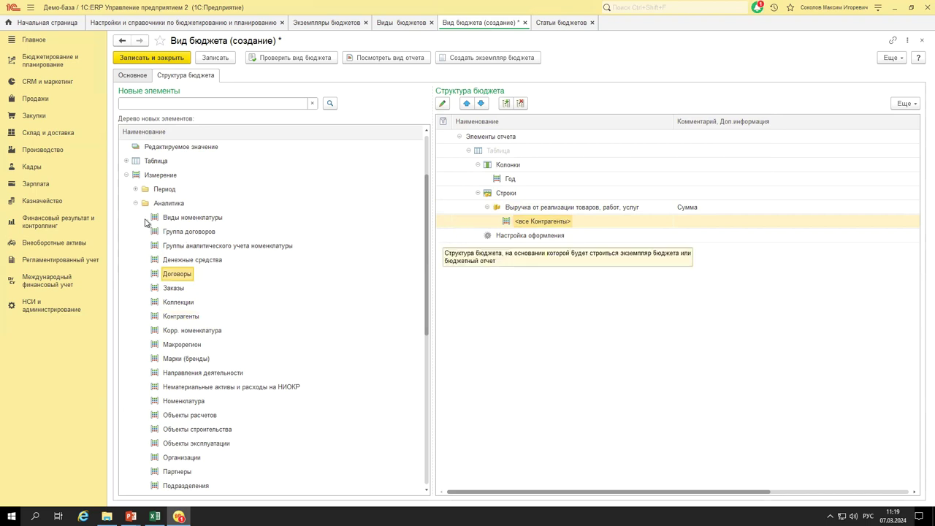
pyautogui.click(136, 204)
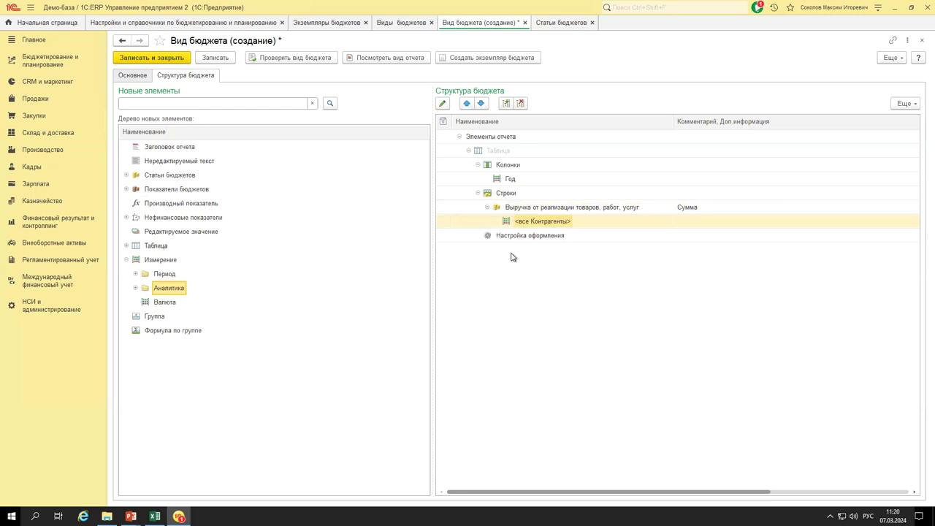
# Save the revenue budget type and check it for errors.
pyautogui.click(232, 61)
pyautogui.click(286, 58)
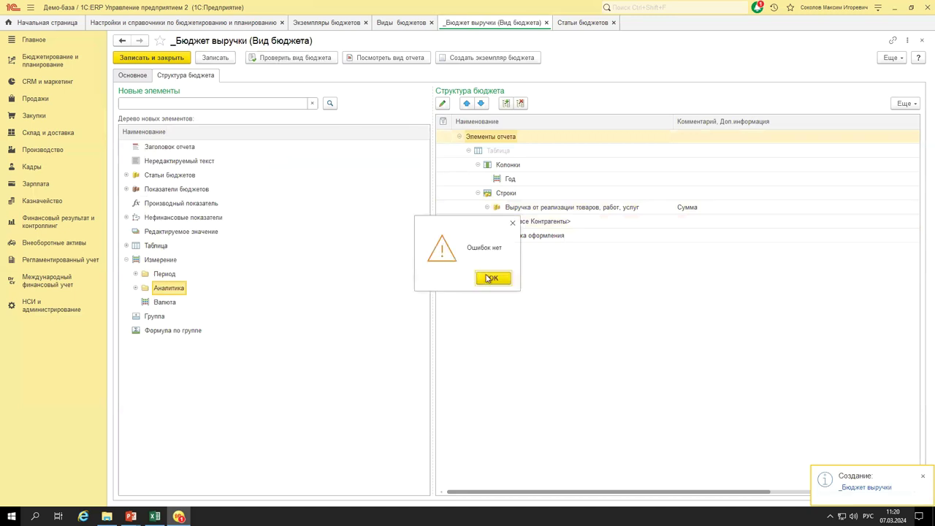
pyautogui.click(493, 279)
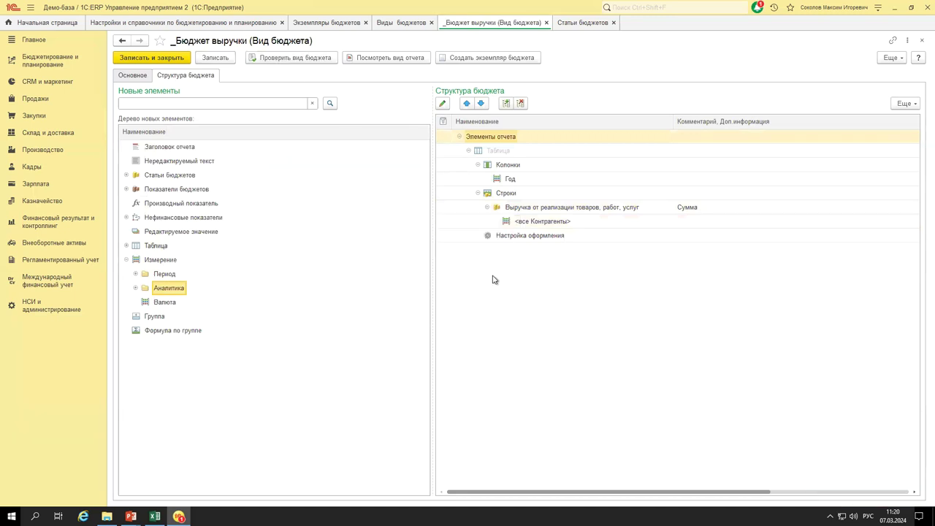
# Create a budget instance from the revenue budget type, glance at the existing budget instances and return to the new one.
pyautogui.click(516, 62)
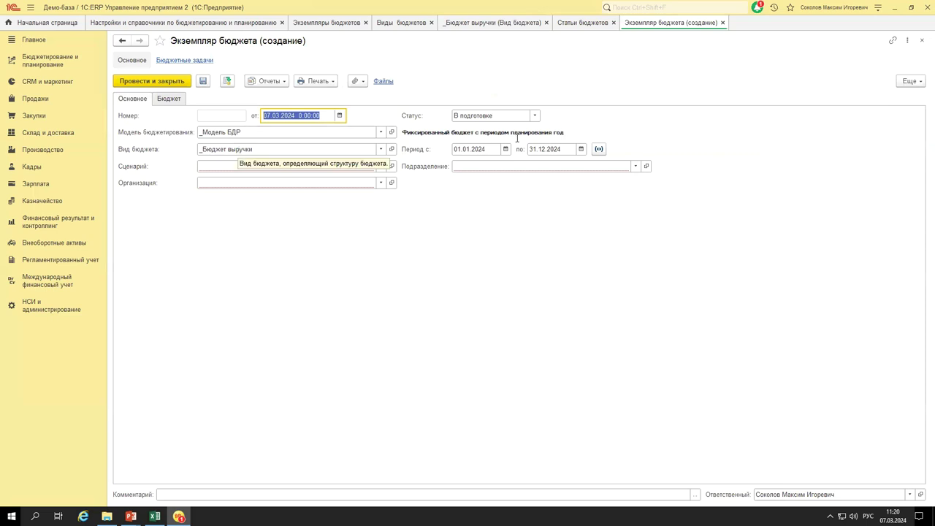
pyautogui.click(335, 25)
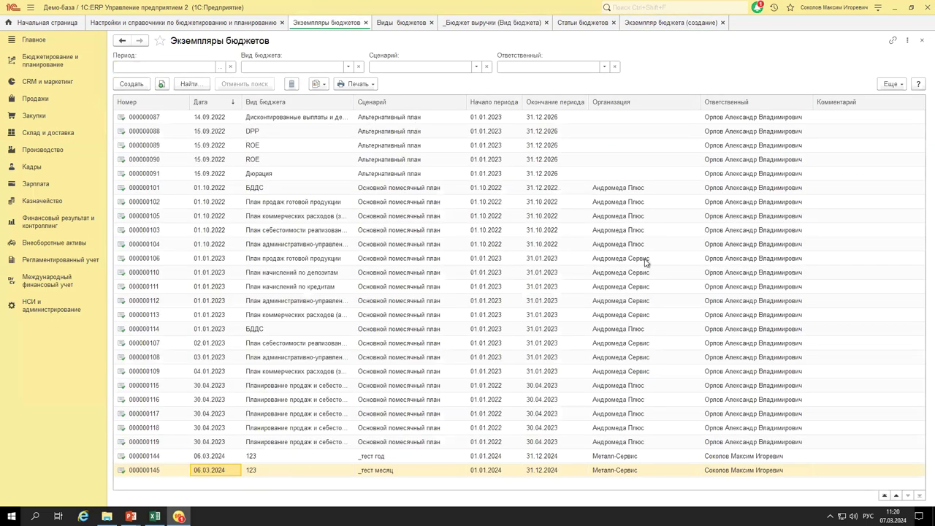
pyautogui.click(662, 24)
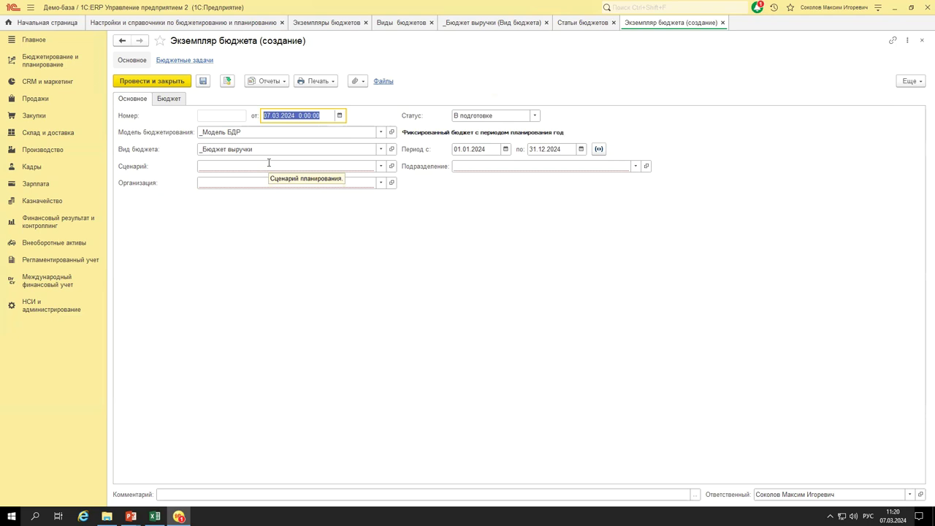
# Create the budgeting scenario _Годовой БДР with currency RUB and choose it as the new budget instance's scenario.
pyautogui.click(320, 166)
pyautogui.click(232, 217)
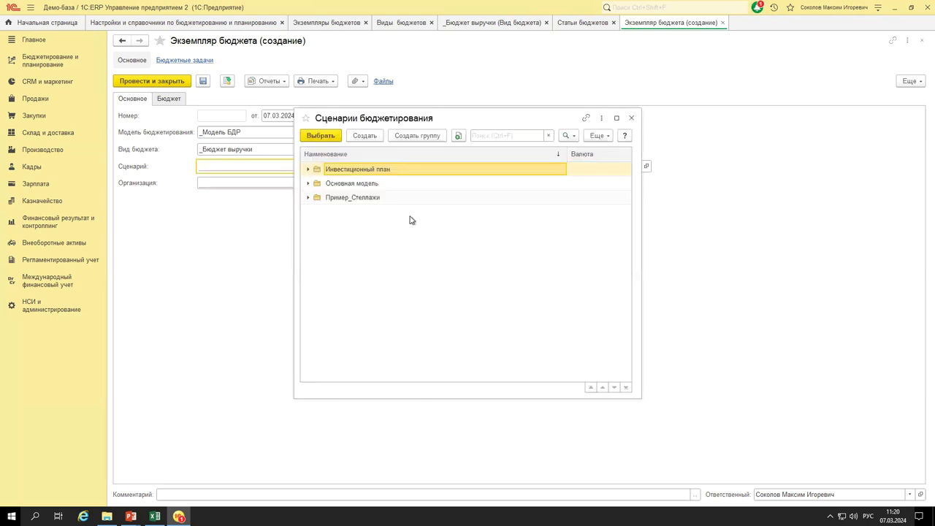
pyautogui.click(366, 137)
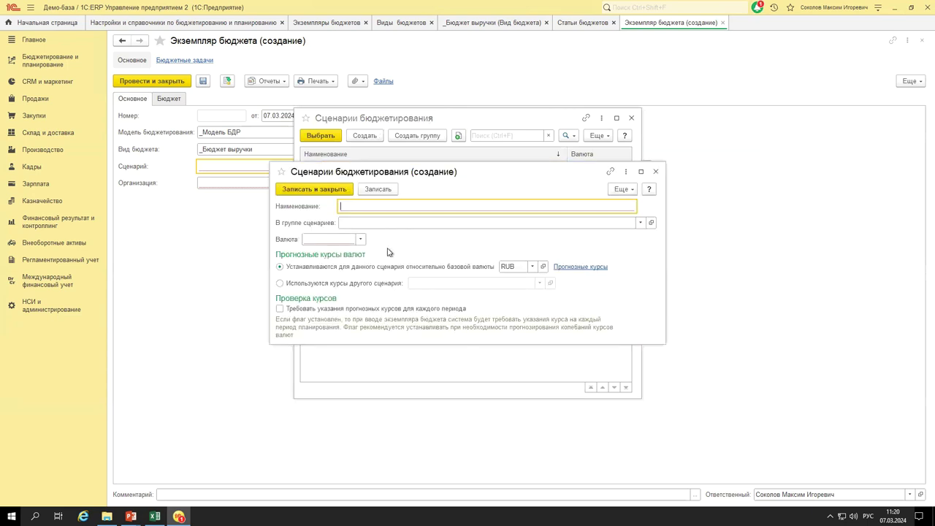
pyautogui.write('_Годовой')
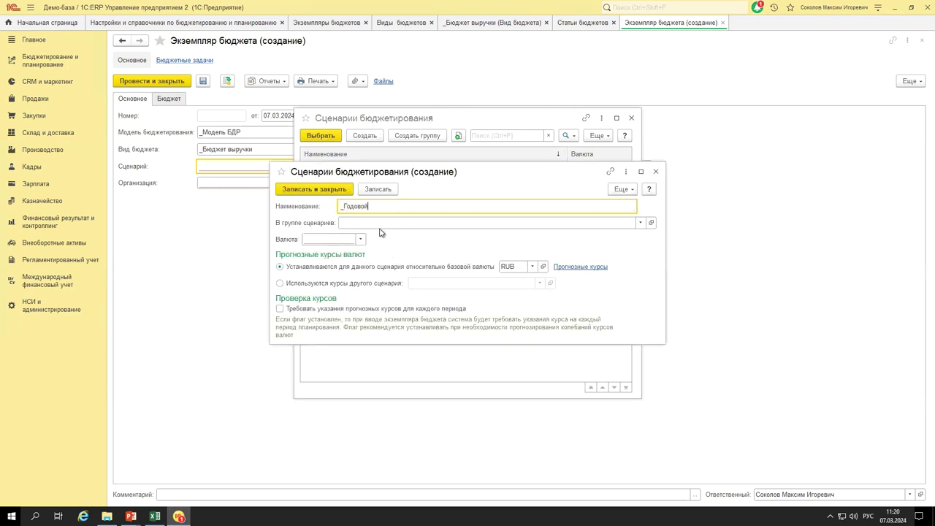
pyautogui.write(' БДР')
pyautogui.click(360, 240)
pyautogui.click(365, 269)
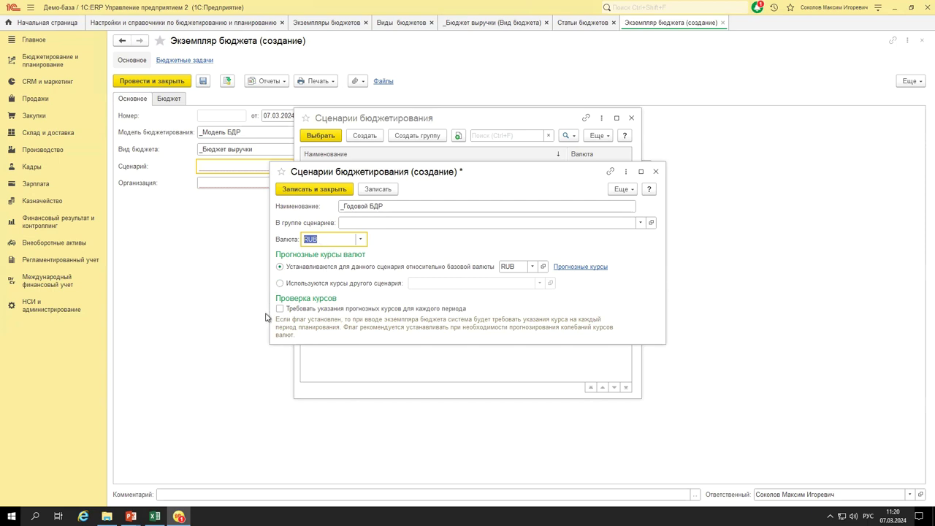
pyautogui.click(328, 189)
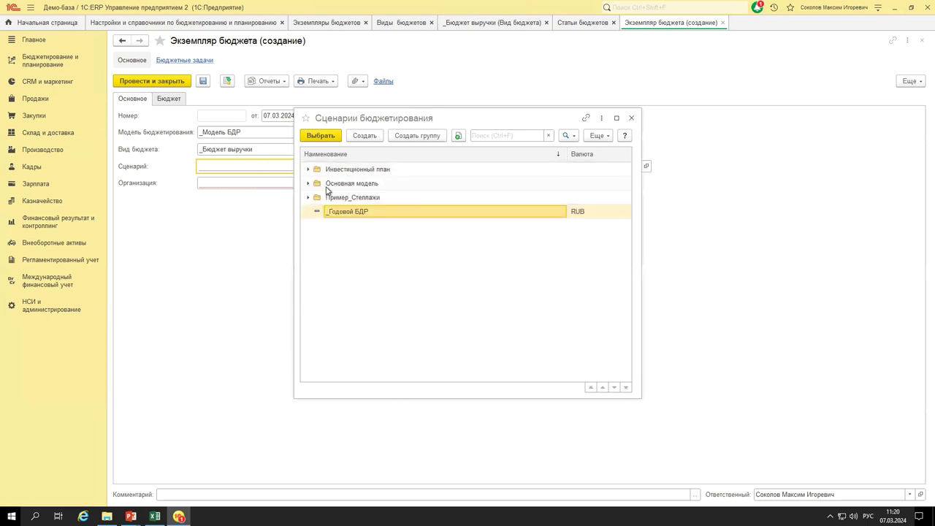
pyautogui.doubleClick(346, 217)
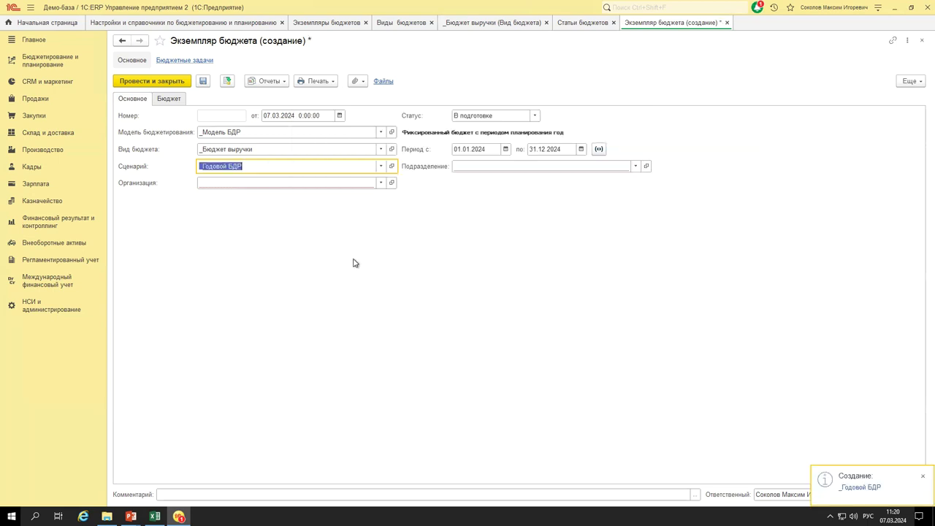
# Set the budget instance's organization to Металл-Сервис and its department to Отдел продаж торгового направления.
pyautogui.click(216, 182)
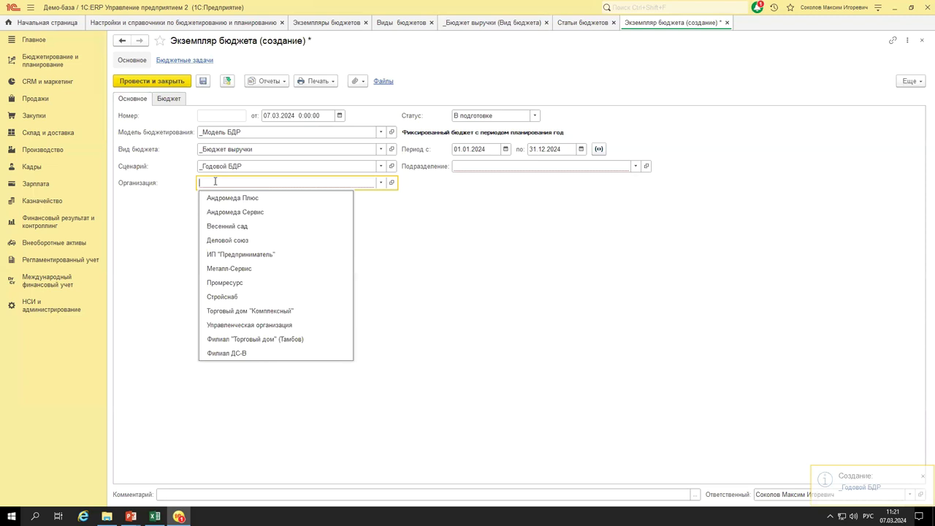
pyautogui.click(231, 270)
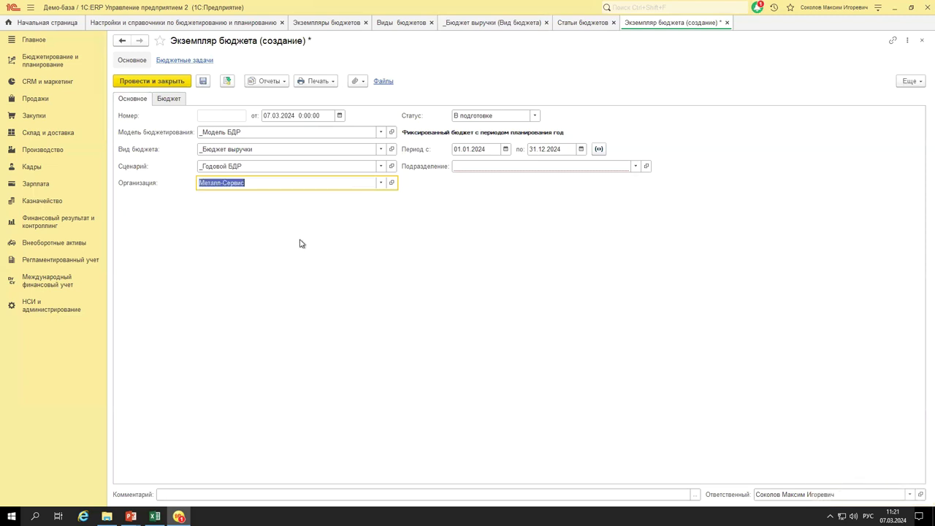
pyautogui.click(521, 166)
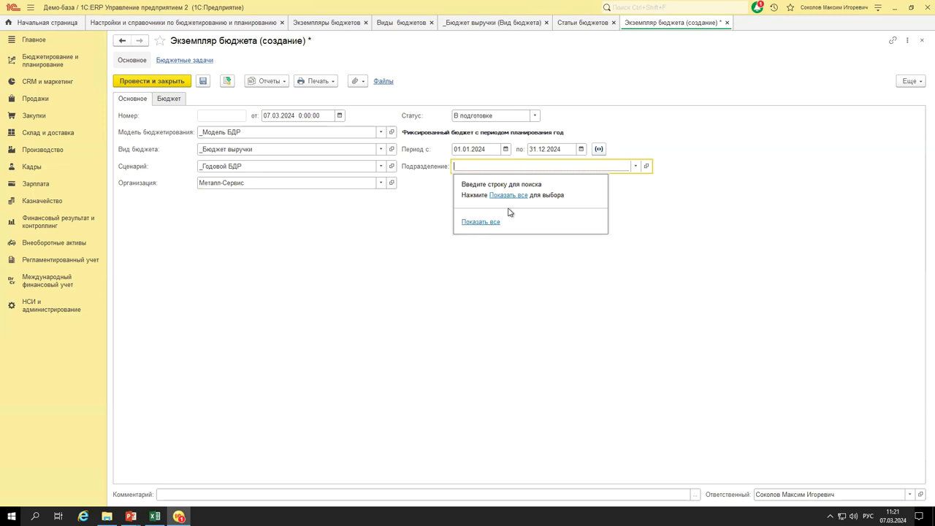
pyautogui.click(504, 195)
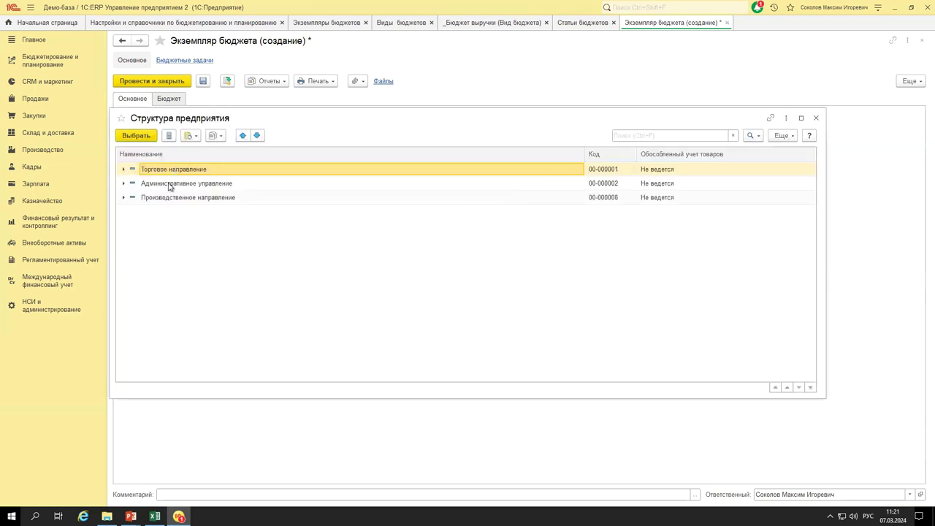
pyautogui.click(123, 170)
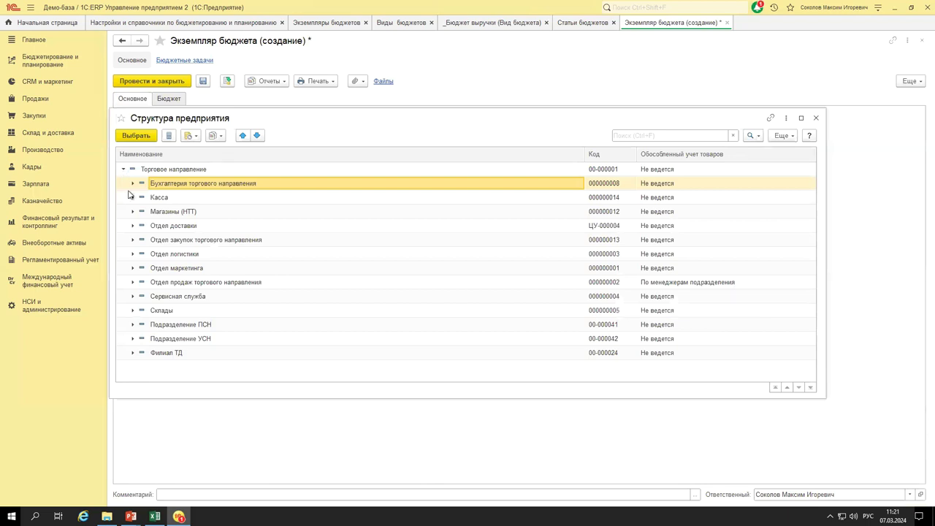
pyautogui.doubleClick(184, 283)
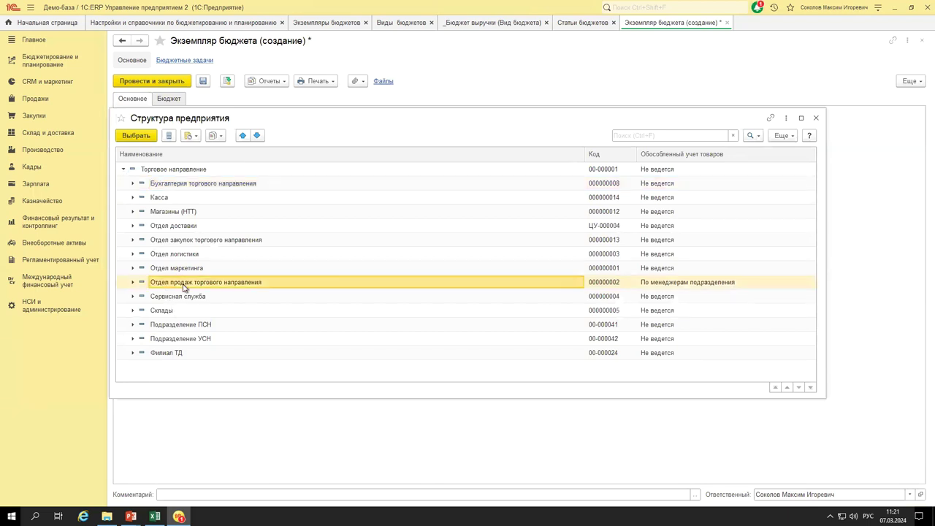
# Add a row for the counterparty Деловой союз under the revenue article in the budget table.
pyautogui.click(169, 100)
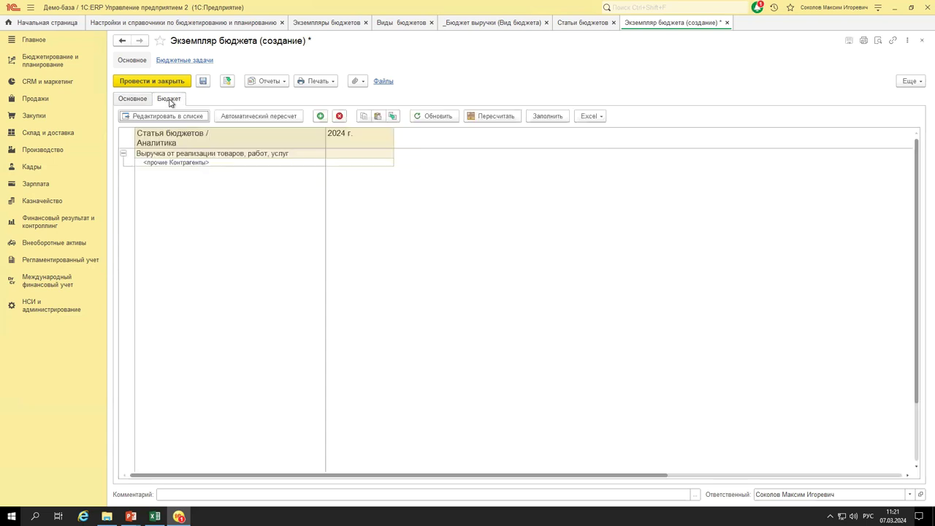
pyautogui.click(348, 162)
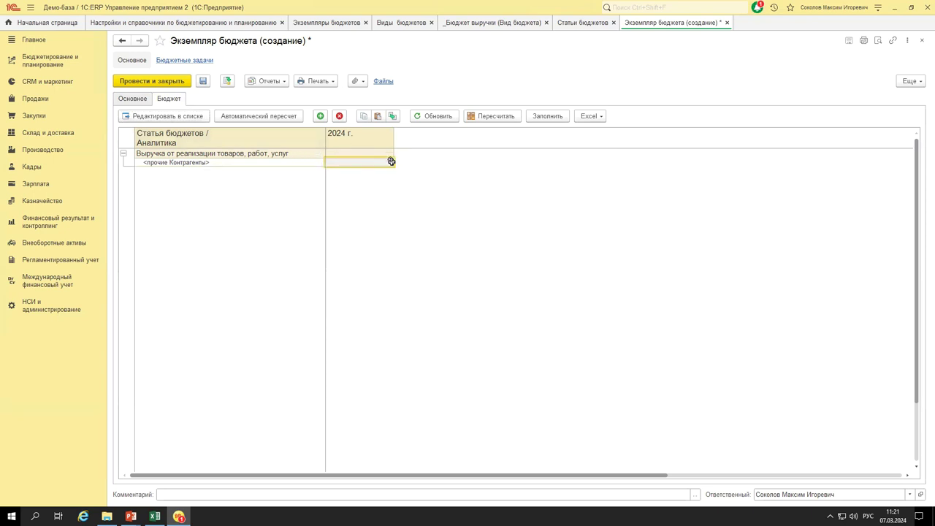
pyautogui.doubleClick(308, 161)
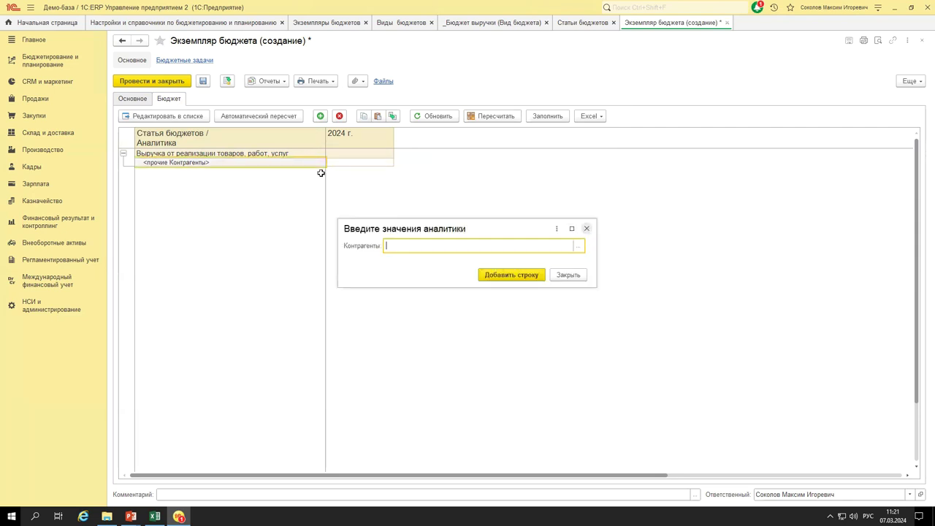
pyautogui.click(586, 229)
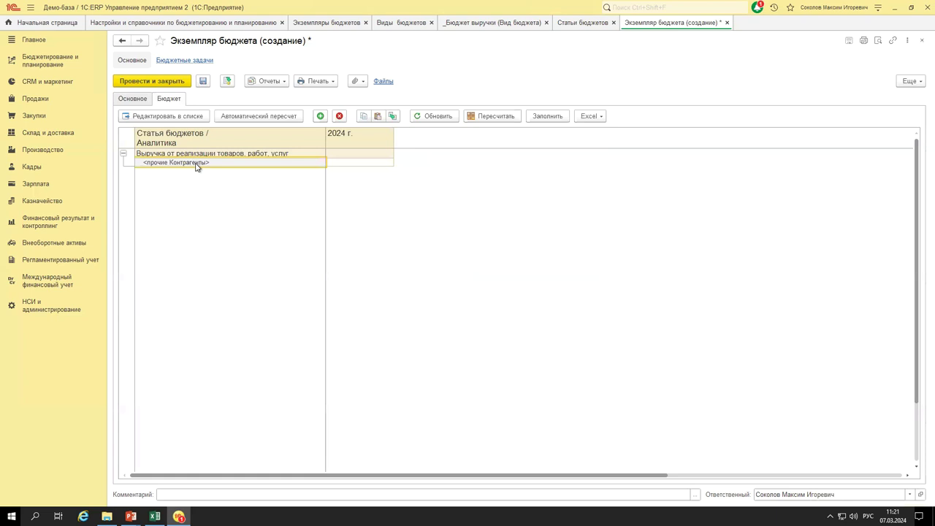
pyautogui.doubleClick(194, 162)
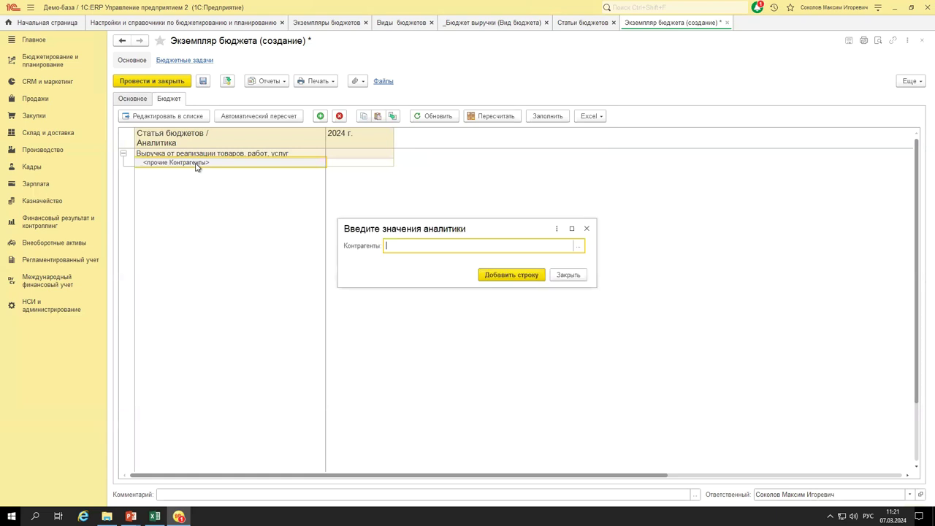
pyautogui.click(579, 246)
pyautogui.doubleClick(422, 201)
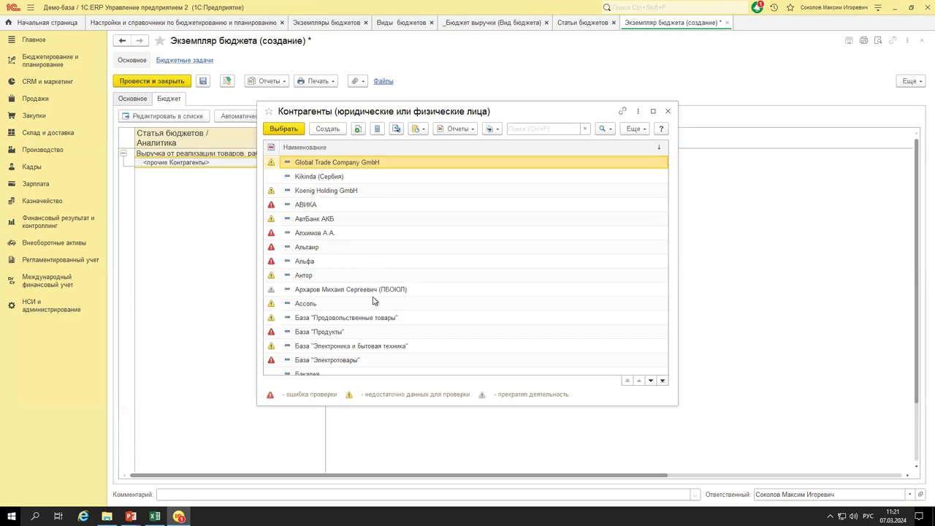
pyautogui.scroll(-10, 374, 300)
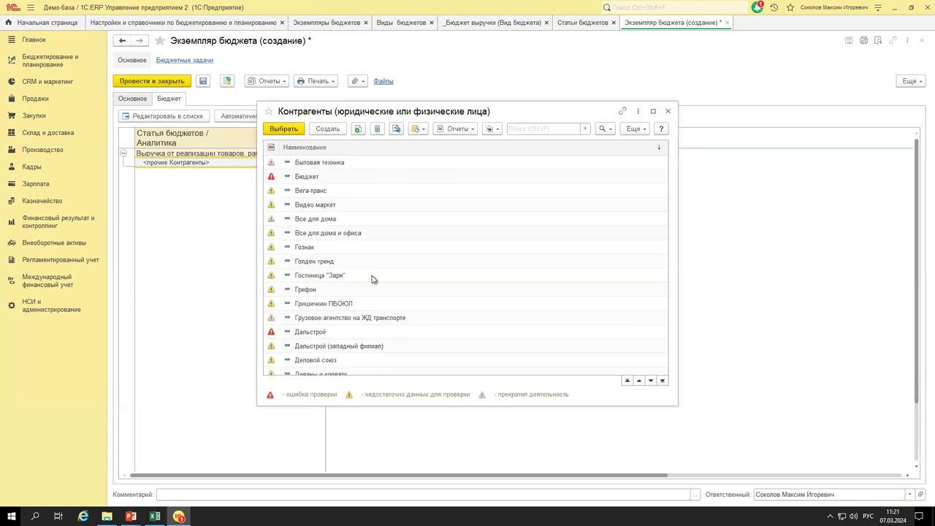
pyautogui.scroll(-2, 359, 315)
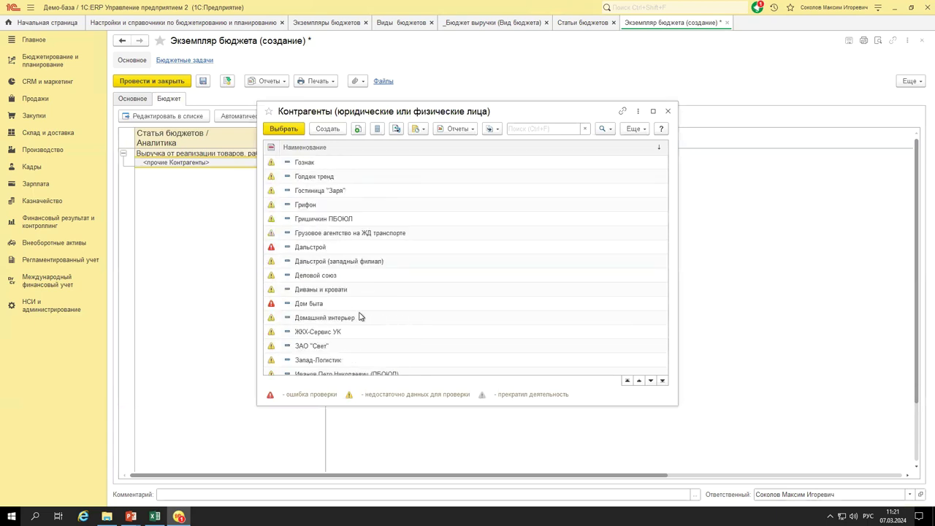
pyautogui.doubleClick(334, 275)
pyautogui.click(489, 275)
# Add a row for the counterparty Запад-Логистик under the revenue article in the budget table.
pyautogui.doubleClick(188, 171)
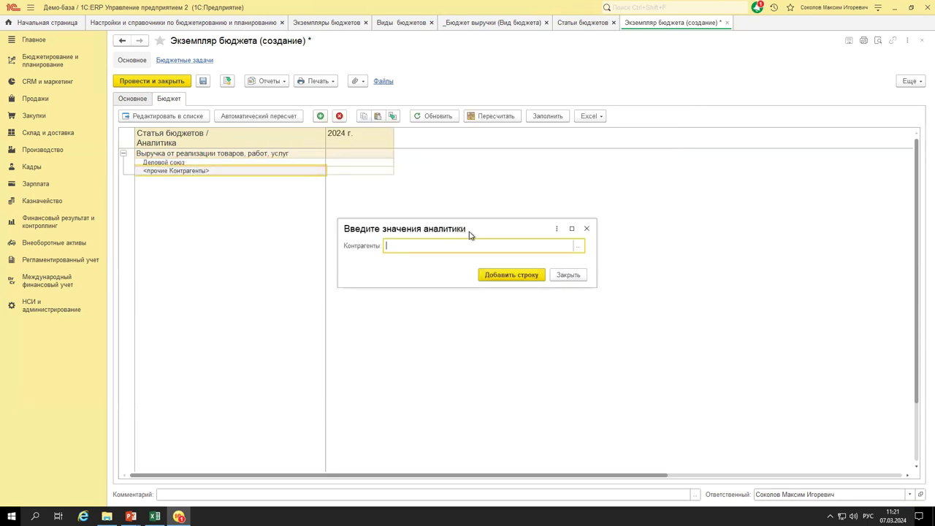
pyautogui.click(578, 245)
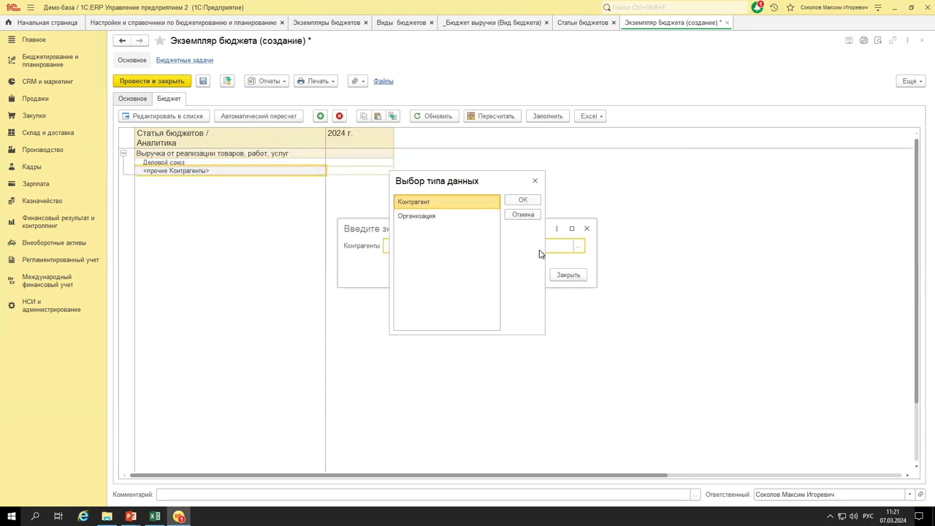
pyautogui.doubleClick(458, 200)
pyautogui.scroll(-5, 343, 304)
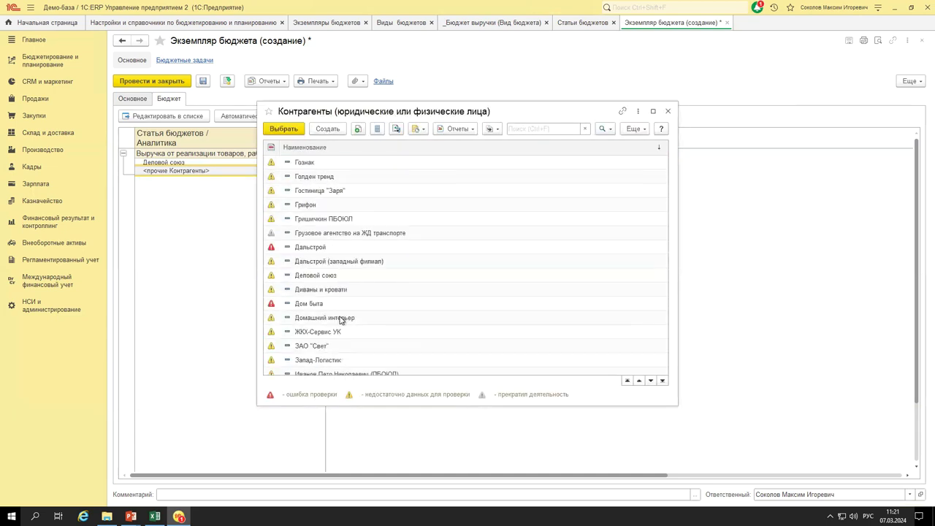
pyautogui.scroll(-1, 341, 320)
pyautogui.doubleClick(343, 318)
pyautogui.click(539, 276)
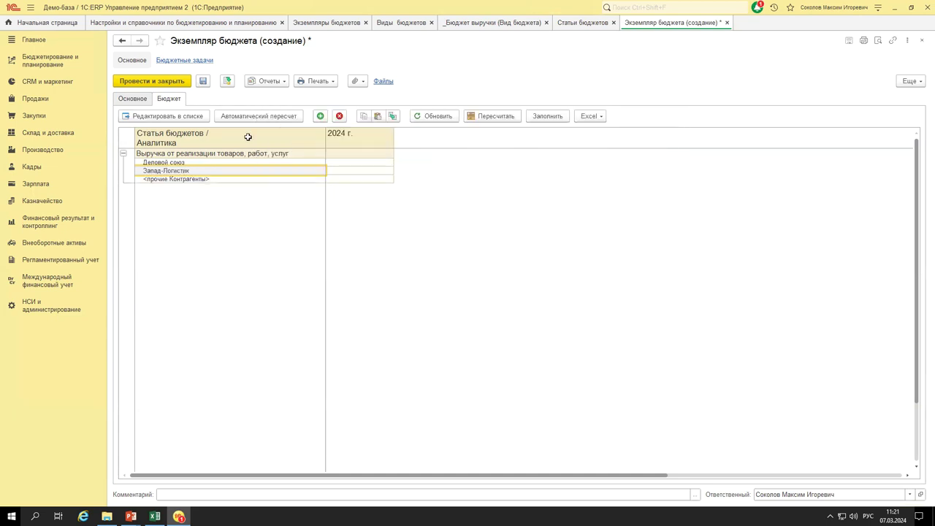
# Add a row for the counterparty Монолит -Строй under the revenue article in the budget table.
pyautogui.doubleClick(234, 180)
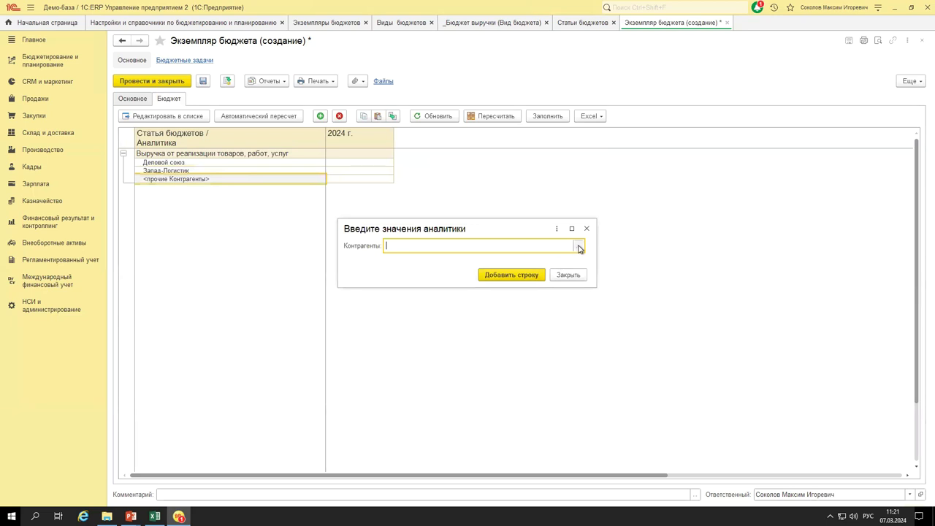
pyautogui.click(578, 247)
pyautogui.doubleClick(421, 204)
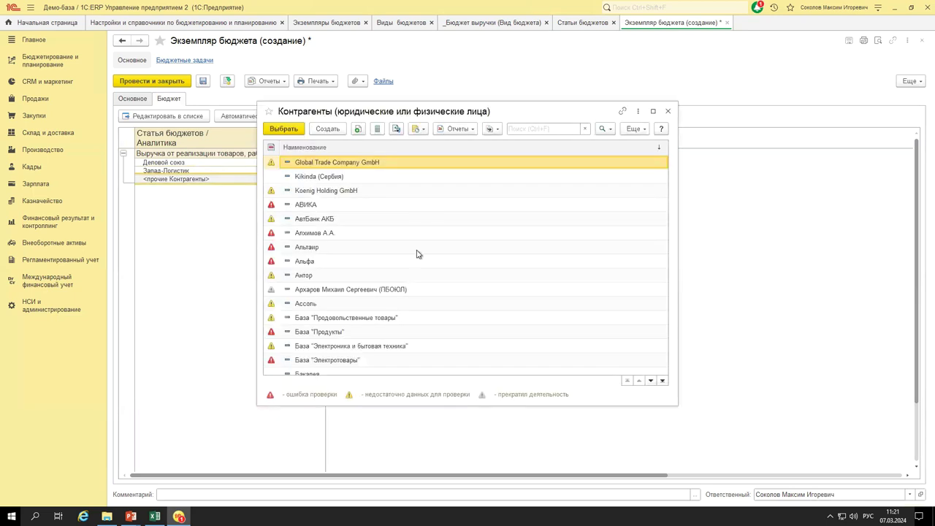
pyautogui.scroll(-15, 376, 321)
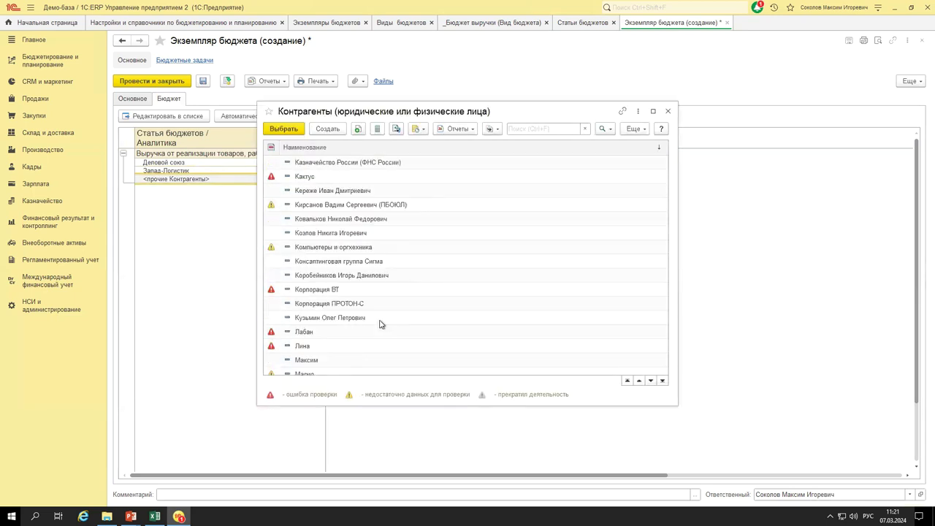
pyautogui.scroll(-4, 351, 327)
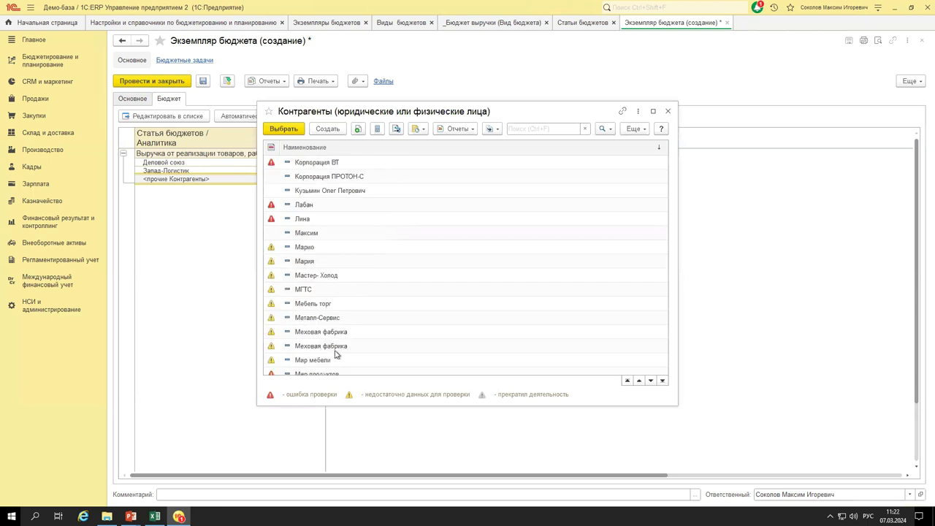
pyautogui.scroll(-3, 332, 332)
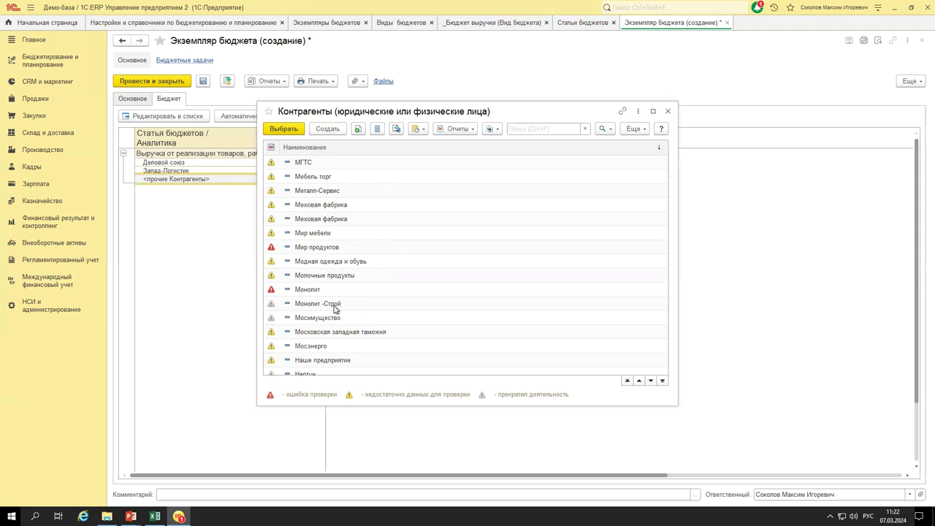
pyautogui.doubleClick(336, 309)
pyautogui.click(510, 274)
# Enter 2024 revenue of 3 000 000 for Деловой союз, 2 000 000 for Запад-Логистик and 1 000 000 for Монолит -Строй, and save the budget instance.
pyautogui.click(355, 162)
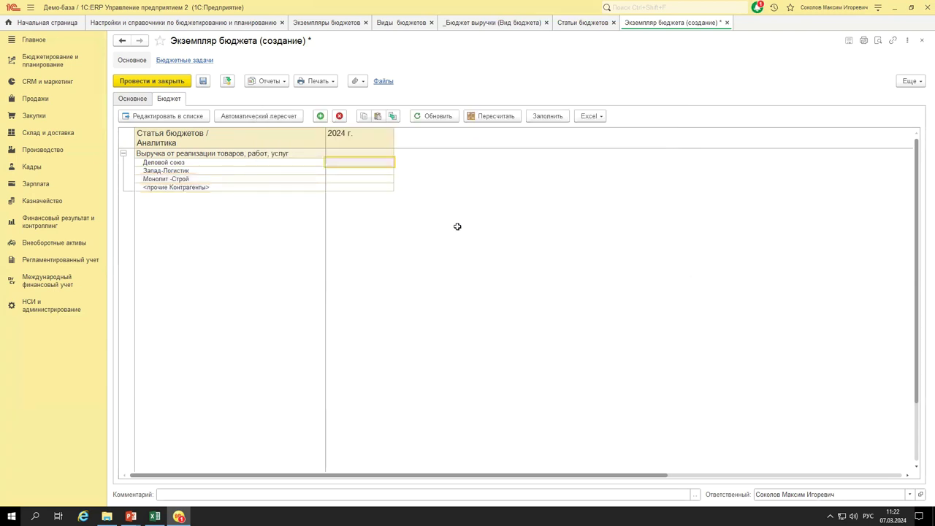
pyautogui.write('30')
pyautogui.press('Return')
pyautogui.write('2 000 000')
pyautogui.press('Return')
pyautogui.write('1')
pyautogui.press('Return')
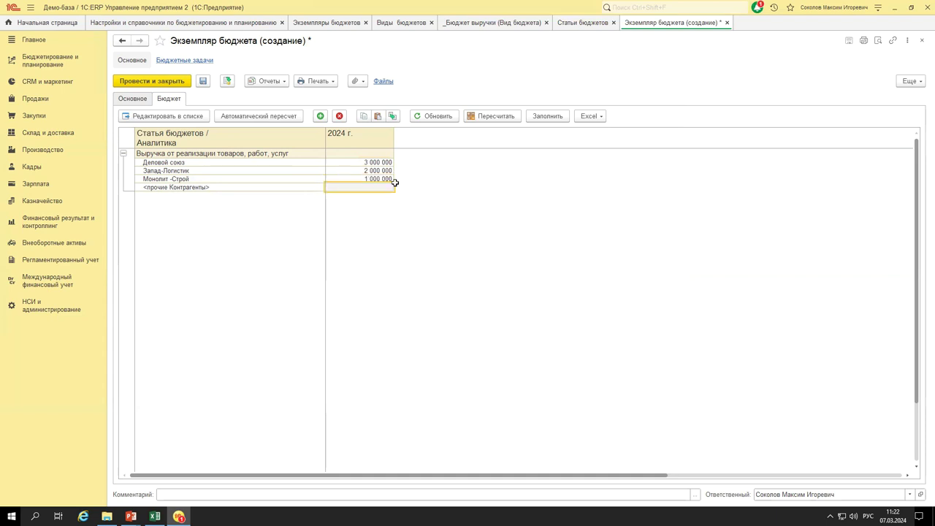
pyautogui.click(203, 81)
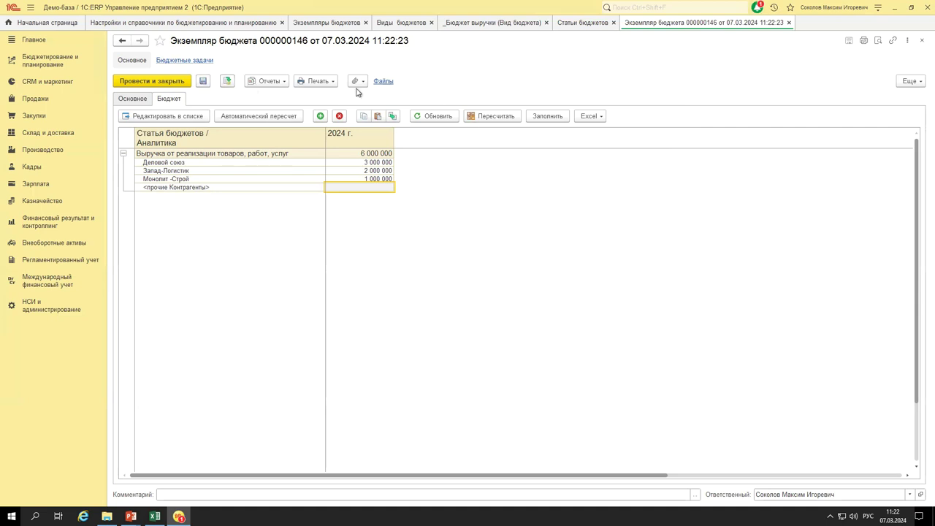
# Set the budget instance's status to Утвержден and post it.
pyautogui.click(141, 99)
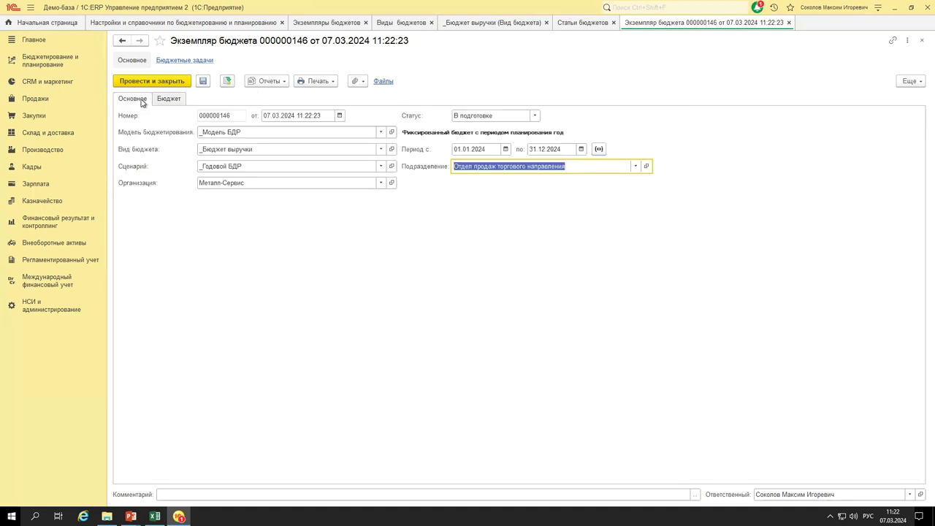
pyautogui.click(535, 115)
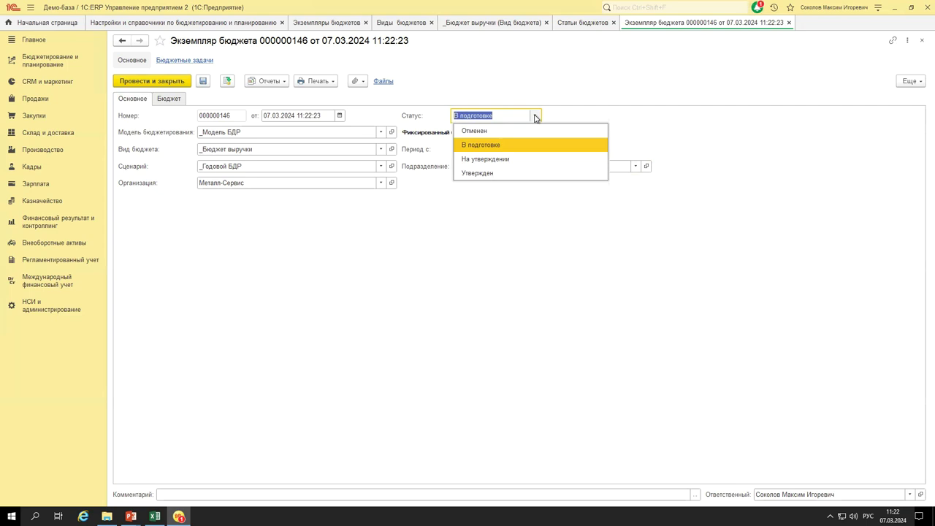
pyautogui.click(497, 174)
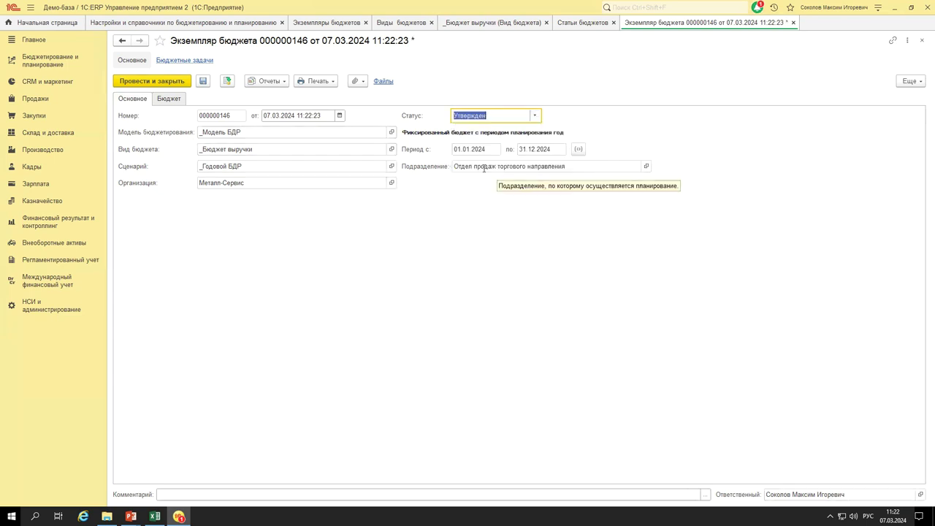
pyautogui.click(226, 83)
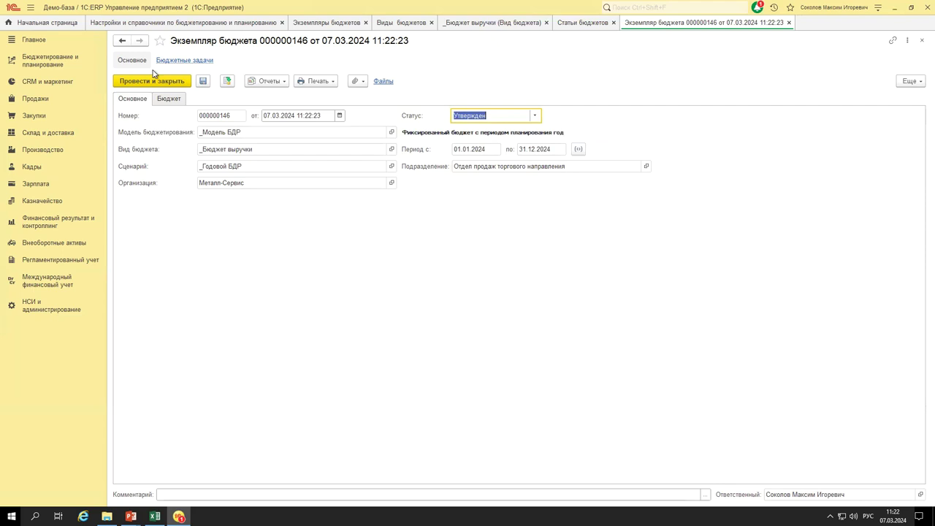
# Look over the approved budget's table, then switch the status to В подготовке and back to Утвержден.
pyautogui.click(170, 100)
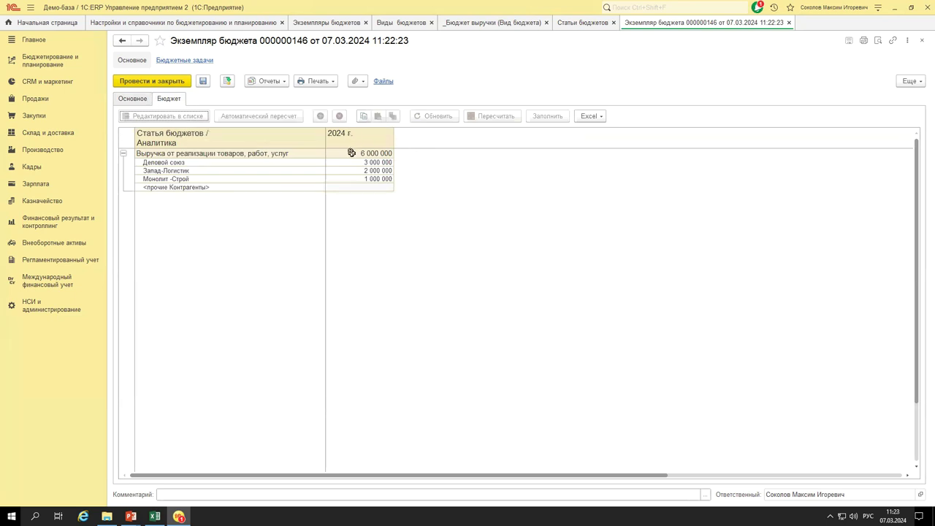
pyautogui.moveTo(339, 136); pyautogui.dragTo(305, 179)
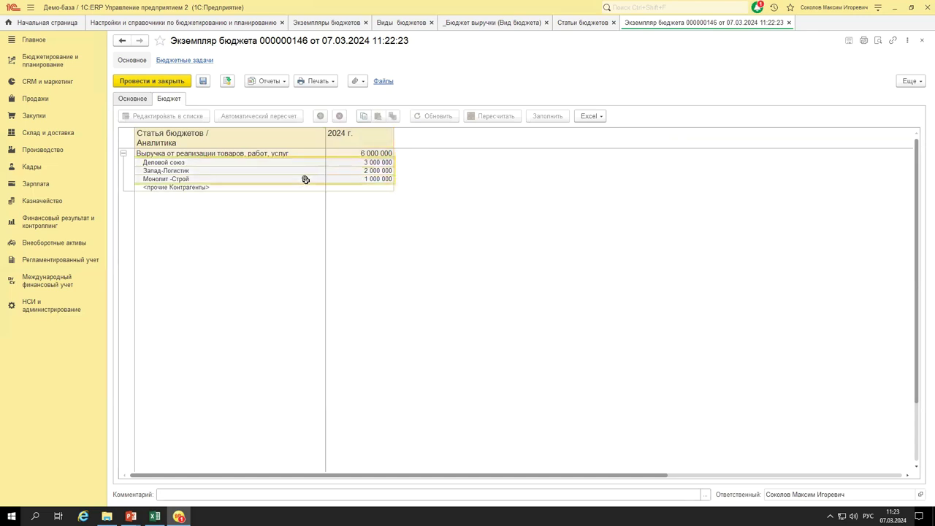
pyautogui.click(140, 100)
pyautogui.click(537, 116)
pyautogui.click(504, 146)
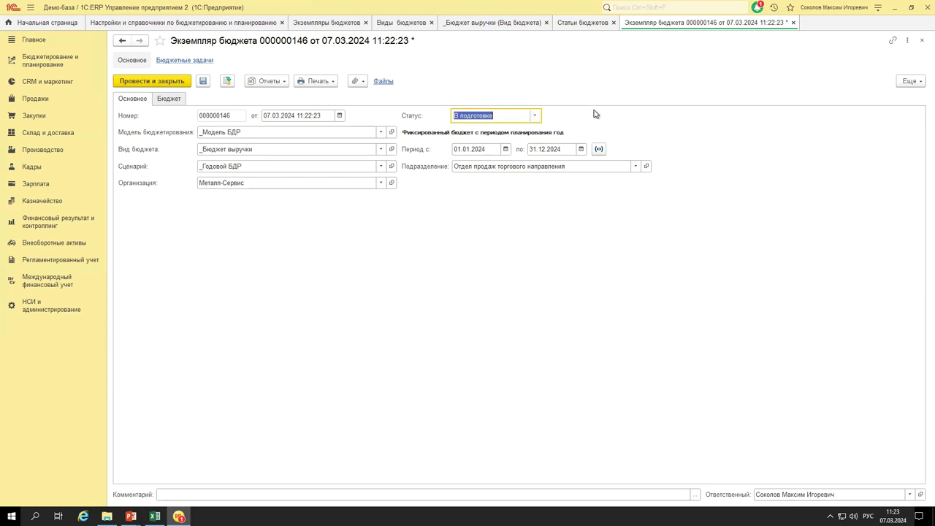
pyautogui.click(535, 117)
pyautogui.click(519, 169)
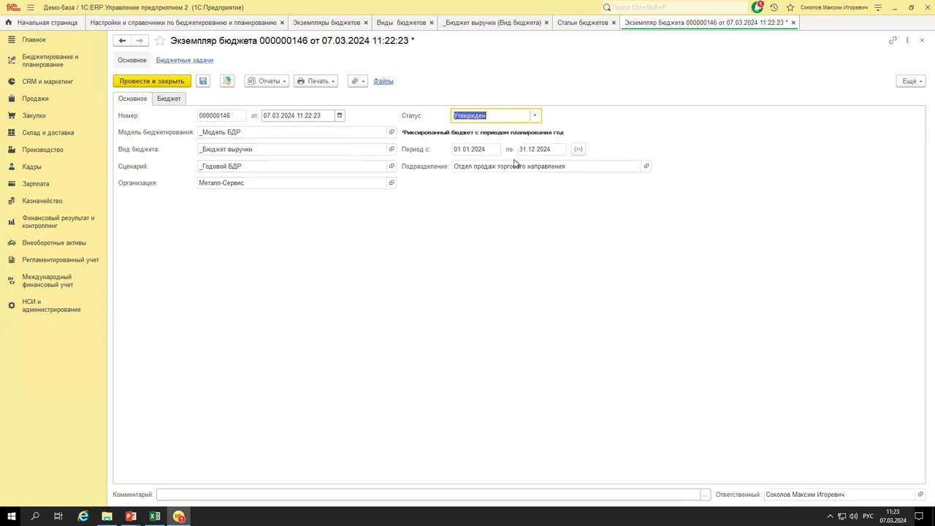
# Check the approved revenue budget's table, then switch the budget instance's status to В подготовке.
pyautogui.click(169, 98)
pyautogui.click(373, 179)
pyautogui.click(143, 99)
pyautogui.click(533, 117)
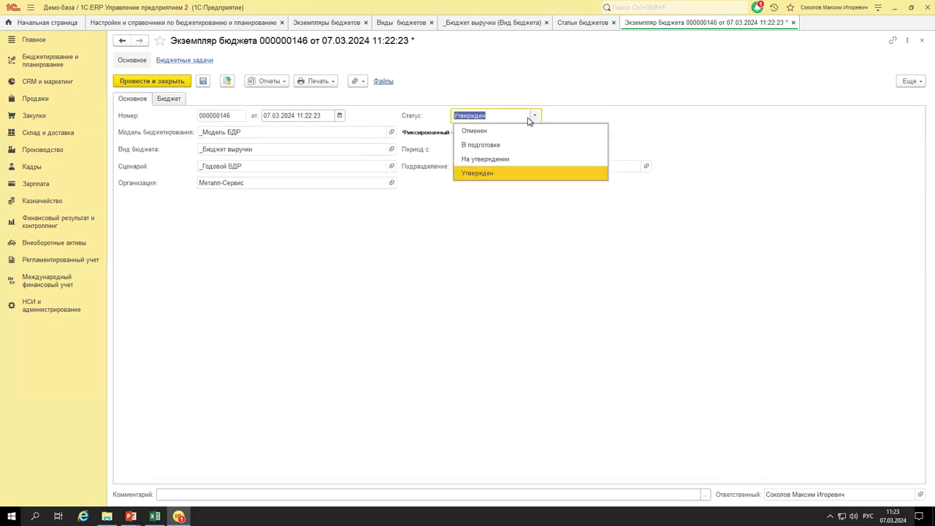
pyautogui.click(504, 149)
# Enter 2024 revenue of 2 000 000 for the <прочие Контрагенты> row in the budget table.
pyautogui.click(169, 99)
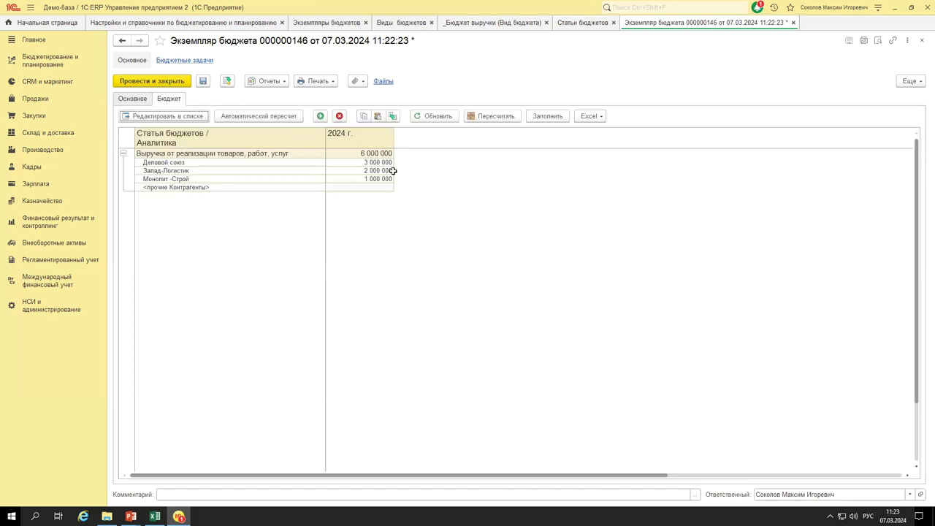
pyautogui.click(365, 189)
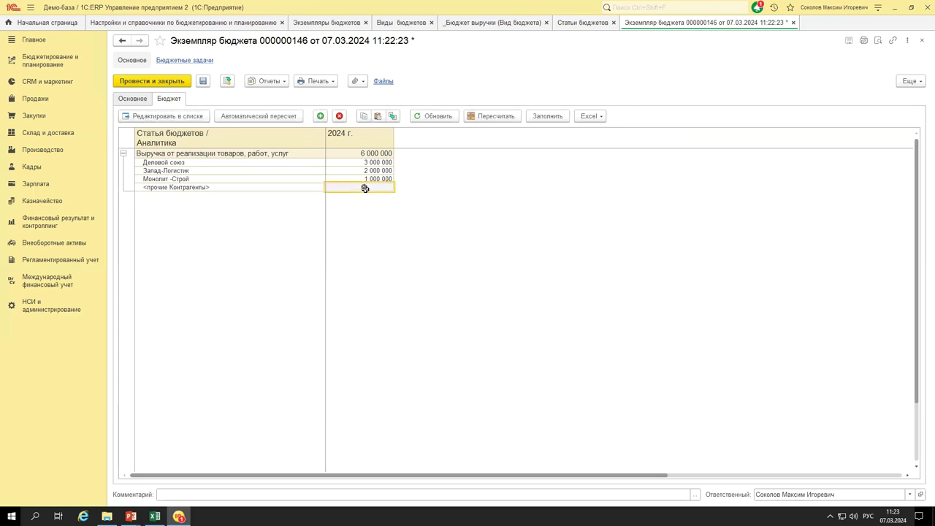
pyautogui.doubleClick(365, 188)
pyautogui.write('2 000 000')
pyautogui.press('Return')
pyautogui.click(322, 187)
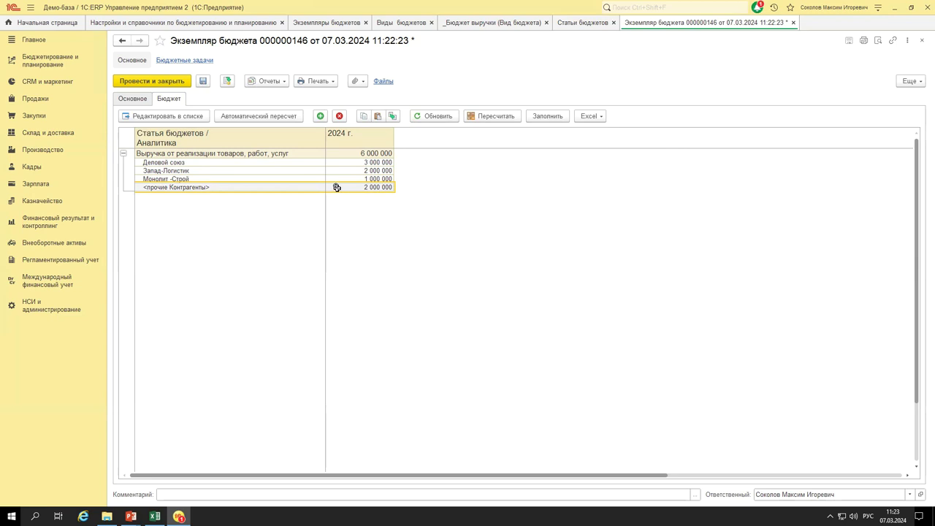
# Set the budget instance's status to Утвержден, post it and close the document.
pyautogui.click(137, 100)
pyautogui.click(534, 117)
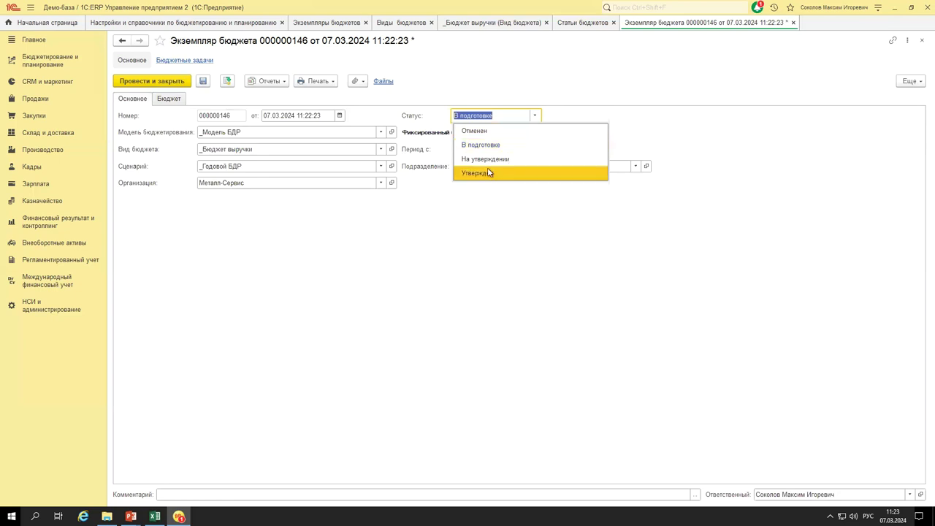
pyautogui.click(487, 169)
pyautogui.click(228, 82)
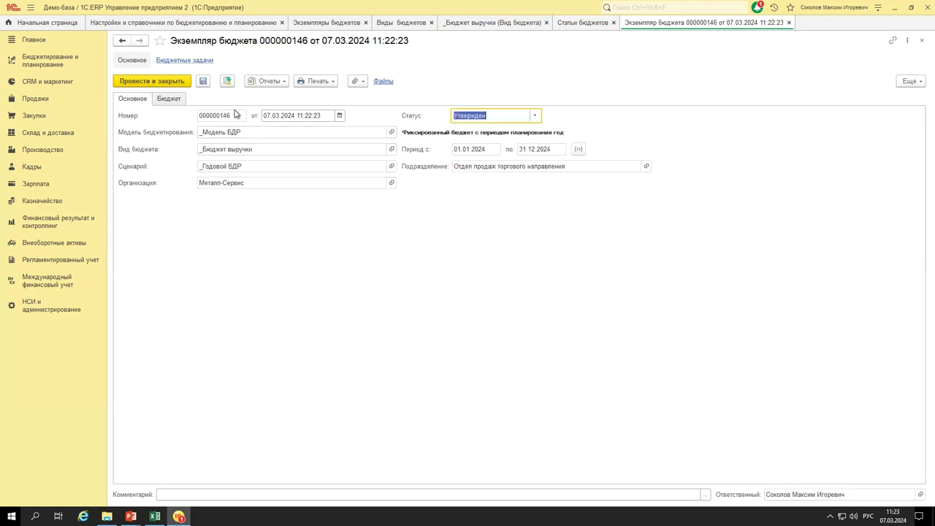
pyautogui.click(165, 98)
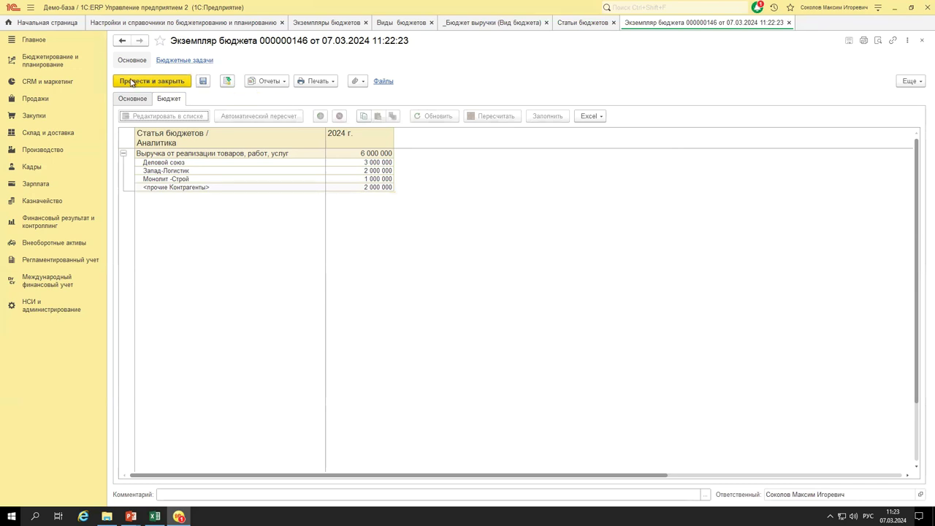
pyautogui.click(177, 82)
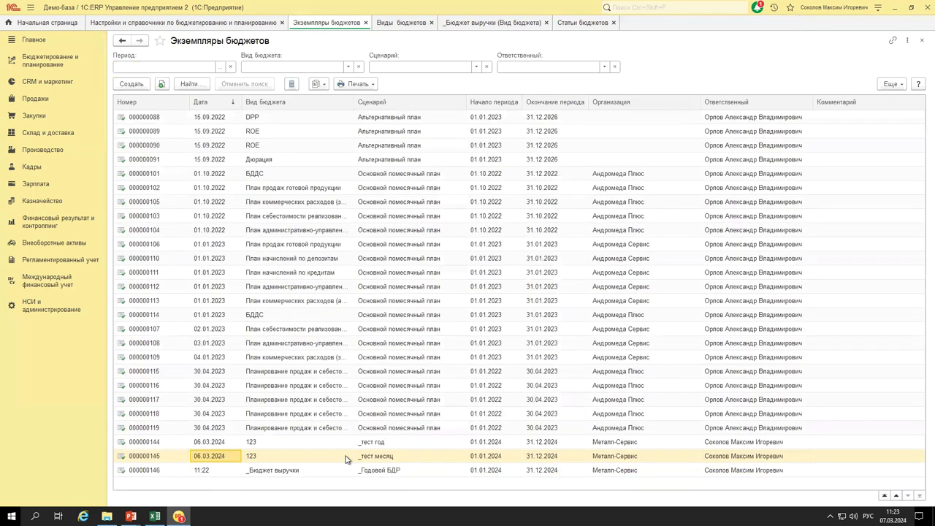
# Reopen the _Бюджет выручки budget instance from the list and check its table and main details.
pyautogui.click(368, 470)
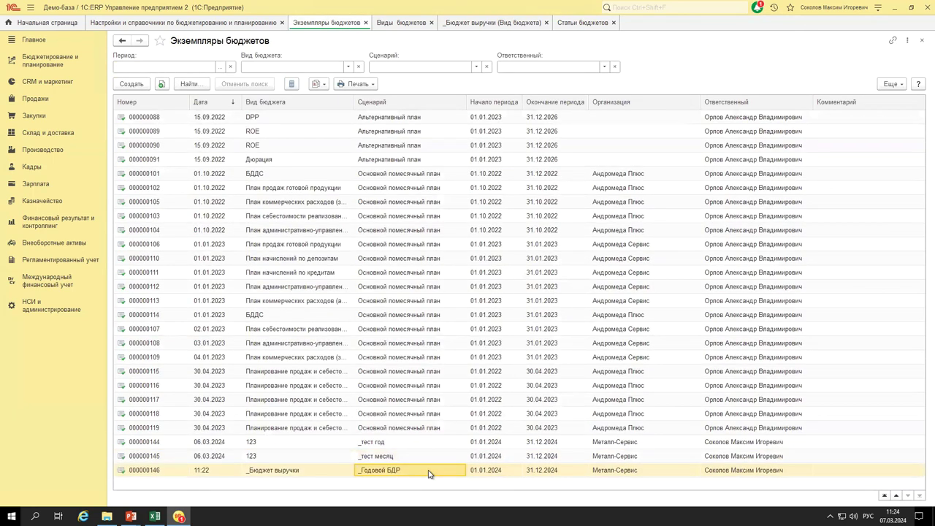
pyautogui.doubleClick(398, 470)
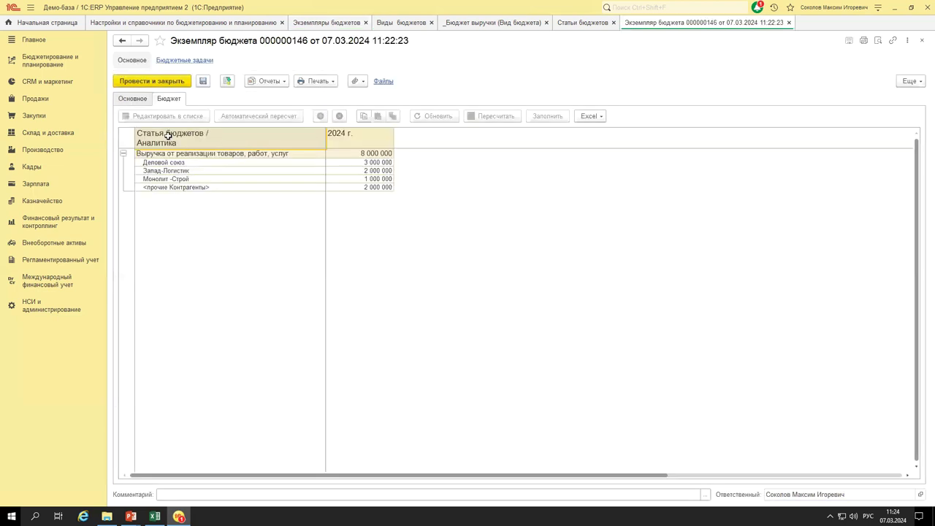
pyautogui.click(135, 100)
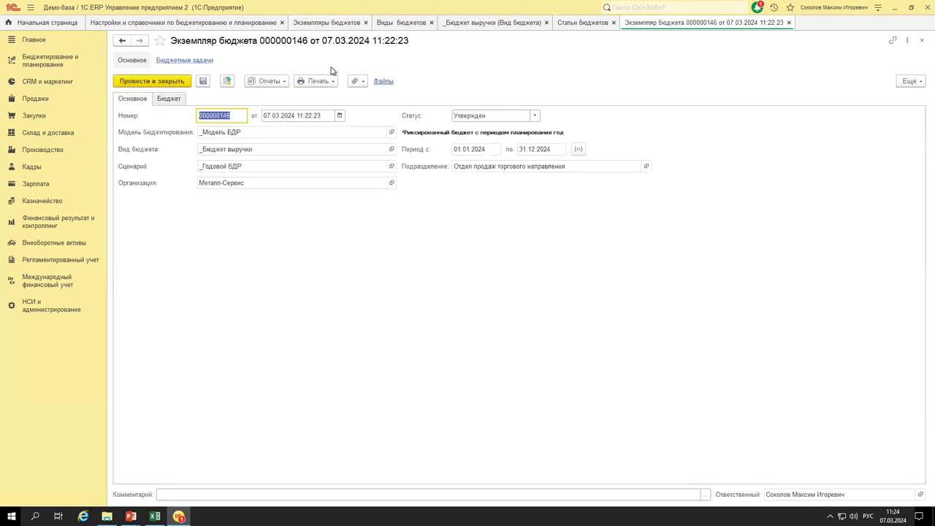
# Generate the Движения документа report for the budget instance, look over its register entries, and close the report and the instance.
pyautogui.click(279, 82)
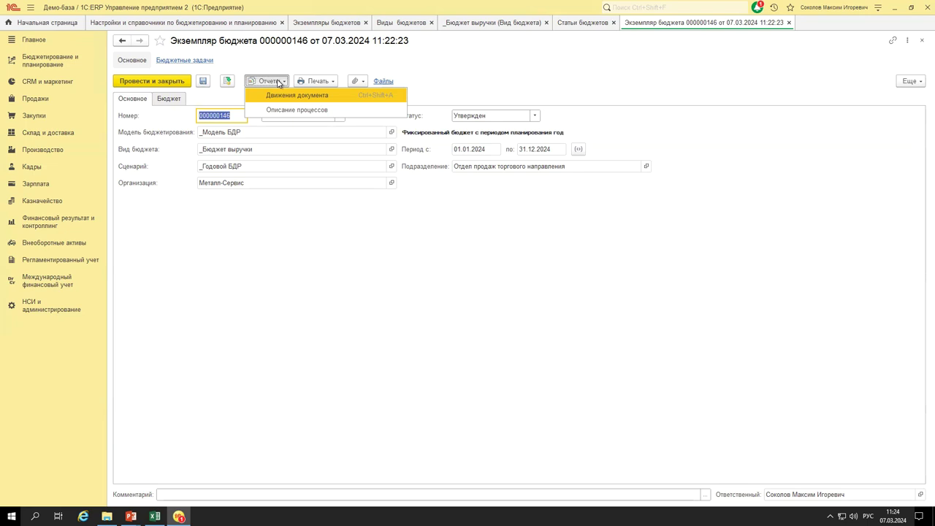
pyautogui.click(287, 97)
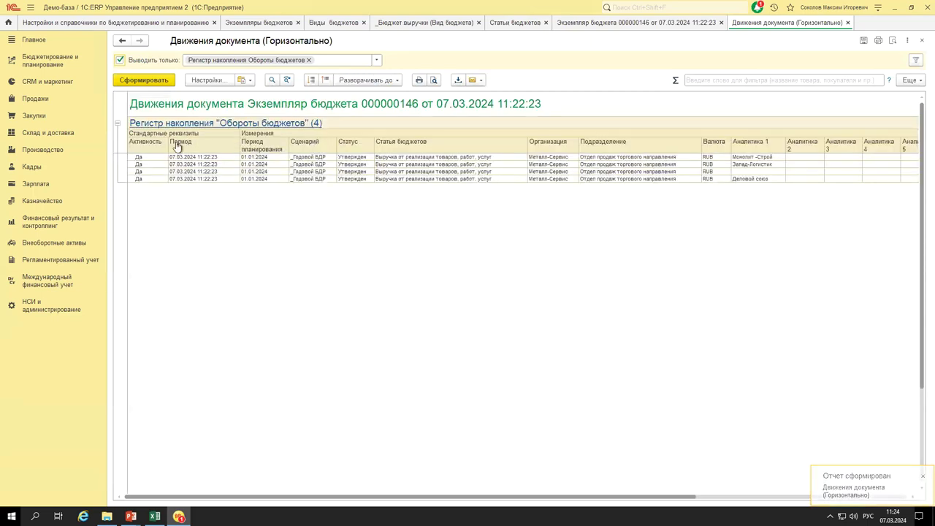
pyautogui.moveTo(184, 174); pyautogui.dragTo(513, 474)
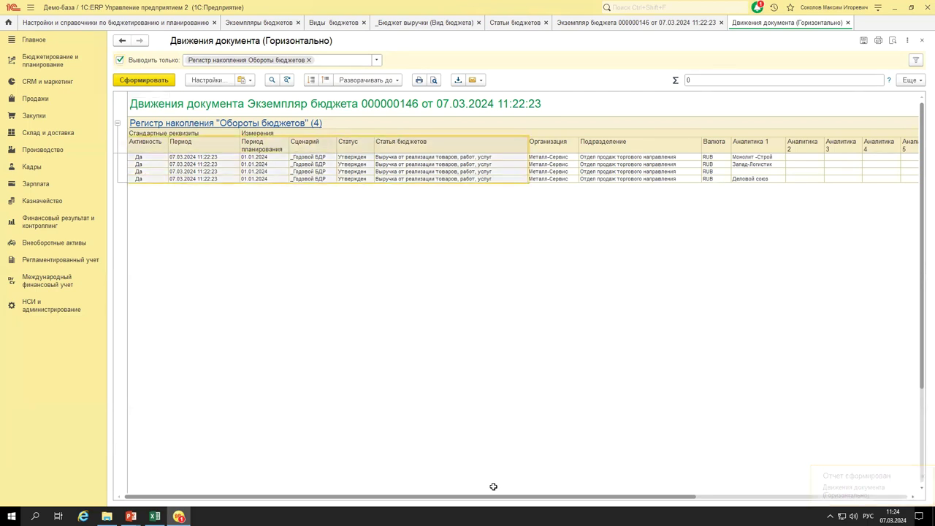
pyautogui.moveTo(460, 500); pyautogui.dragTo(334, 486)
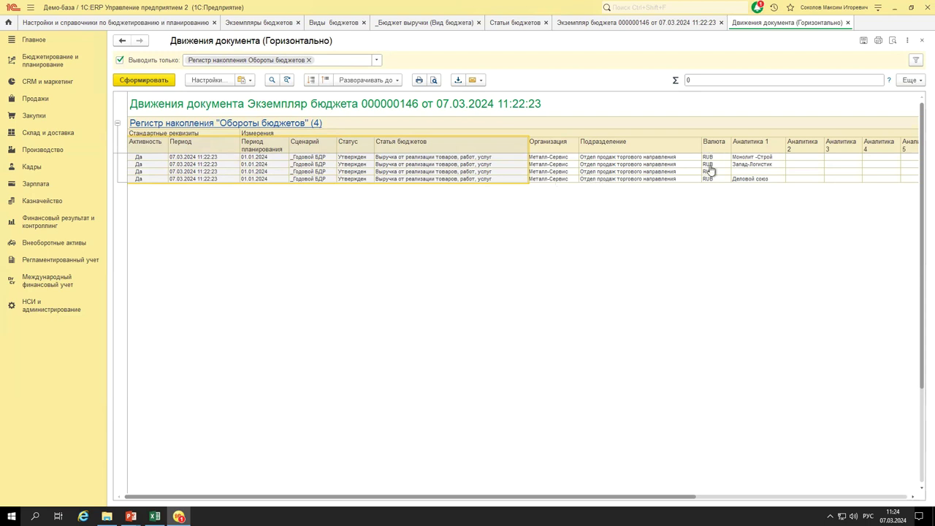
pyautogui.press('Escape')
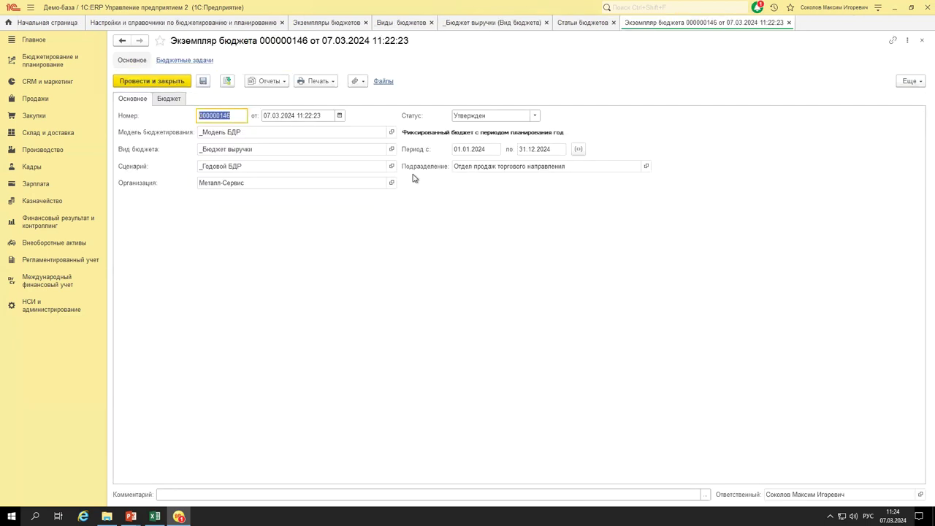
pyautogui.press('Escape')
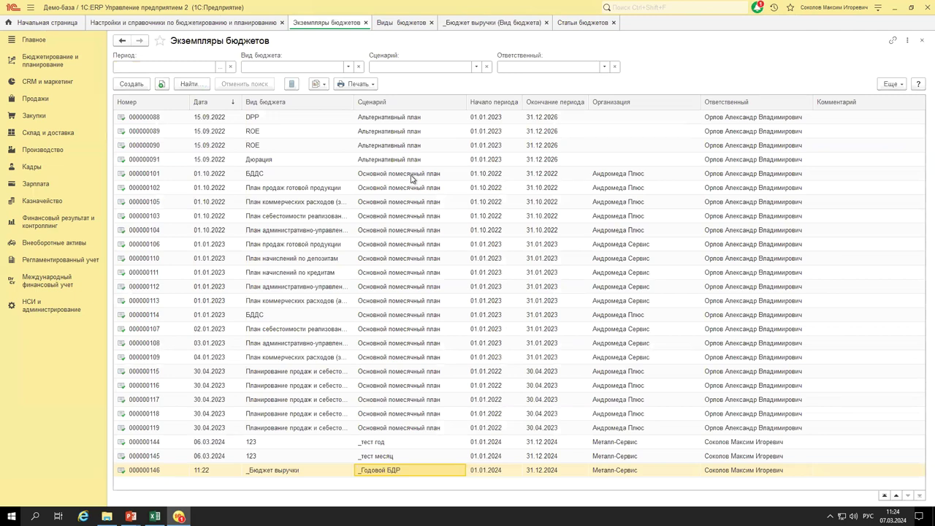
# Close the _Бюджет выручки budget type and go to the list of budget articles.
pyautogui.click(393, 22)
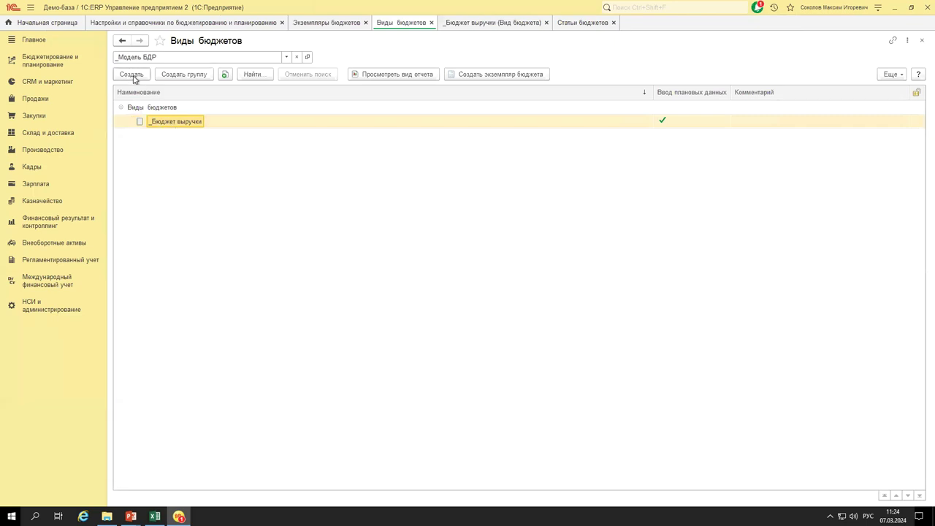
pyautogui.click(538, 24)
pyautogui.click(547, 23)
pyautogui.click(474, 25)
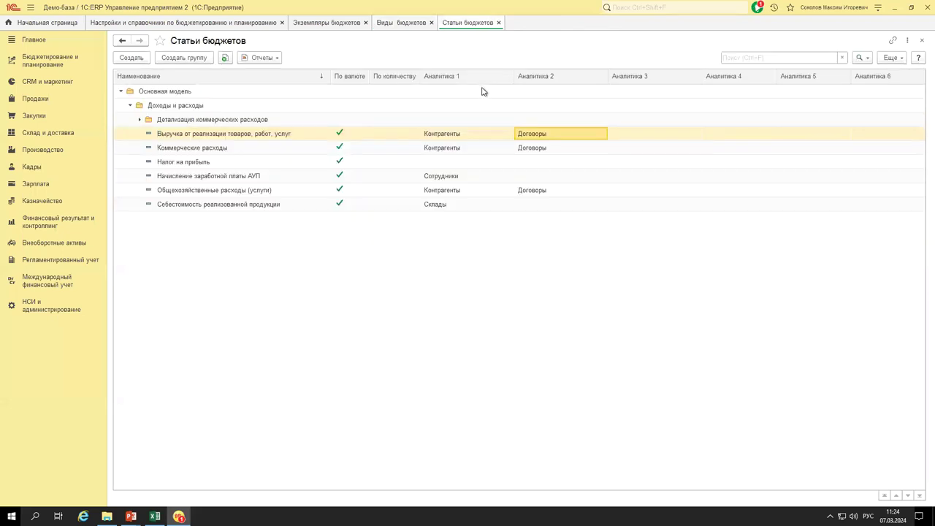
# Review the expense articles and their analytics under Доходы и расходы, including the card of Коммерческие расходы.
pyautogui.click(228, 150)
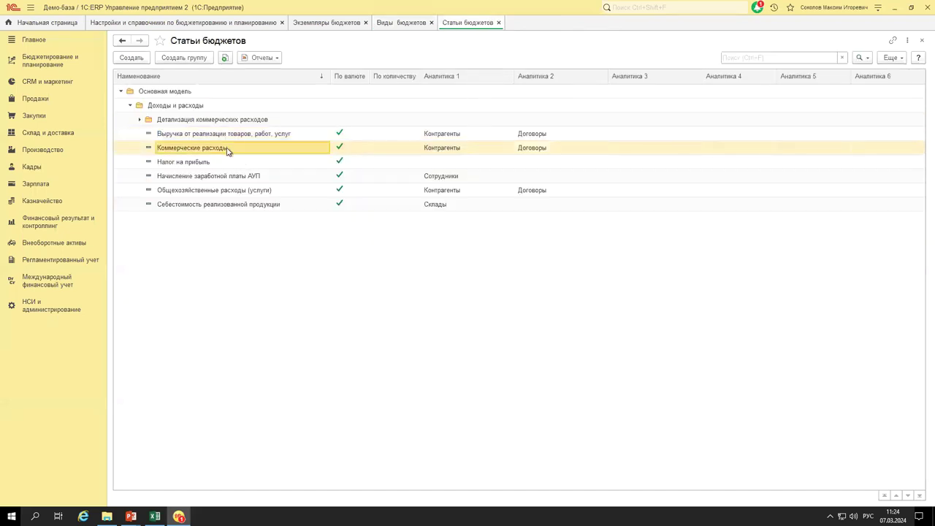
pyautogui.keyDown('shift'); pyautogui.click(223, 209); pyautogui.keyUp('shift')
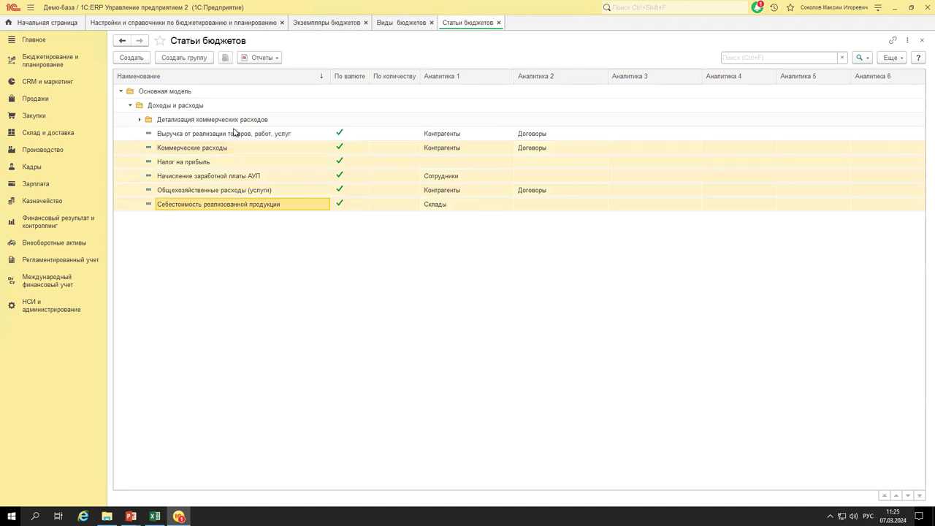
pyautogui.click(524, 150)
pyautogui.click(528, 192)
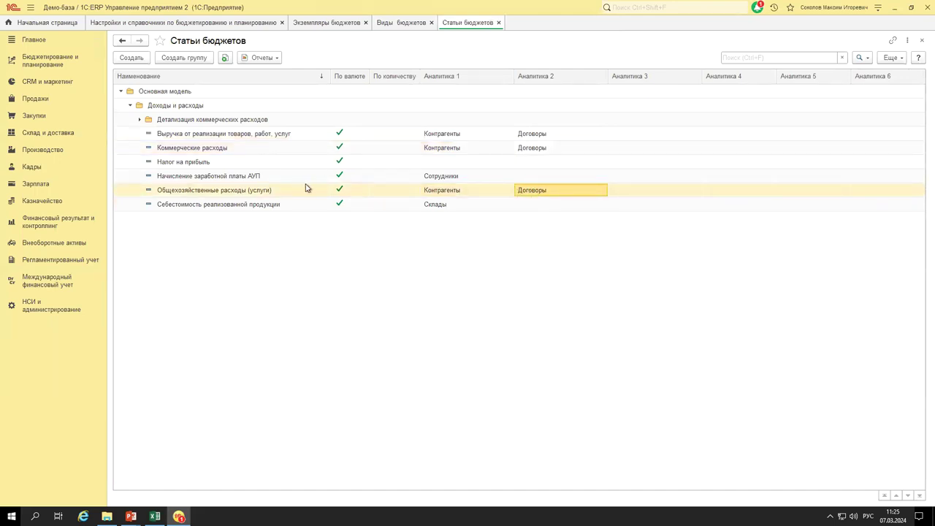
pyautogui.click(252, 136)
pyautogui.doubleClick(256, 148)
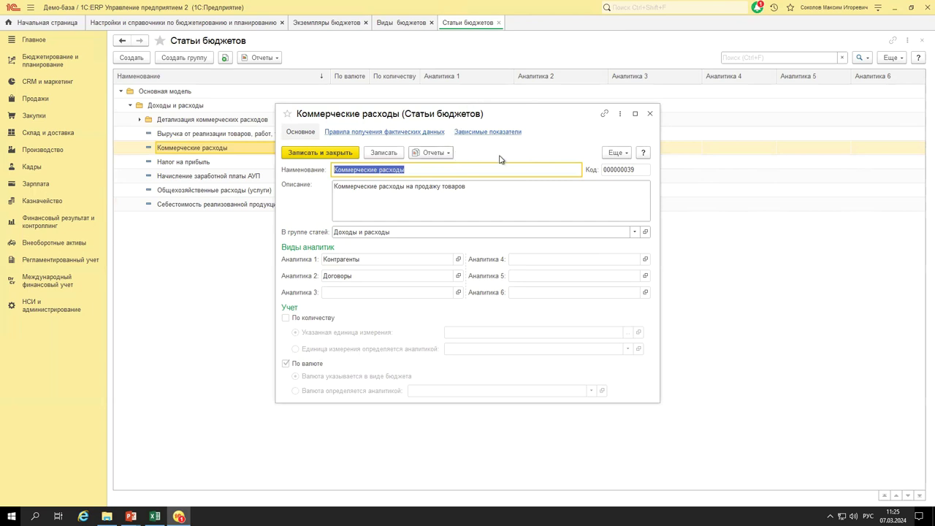
pyautogui.click(649, 114)
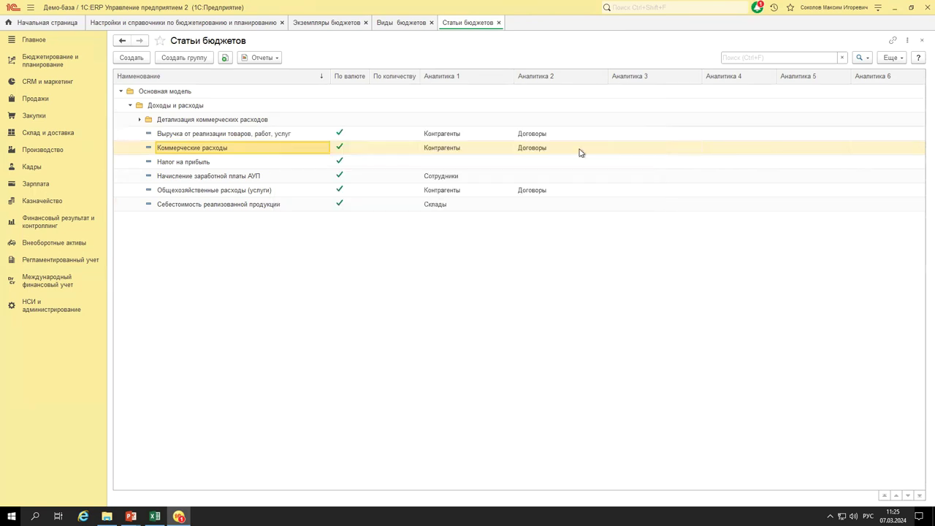
# Create a budget type named _Бюджет расходов БДР in the list of budget types, with the budget period Год.
pyautogui.click(398, 26)
pyautogui.click(133, 76)
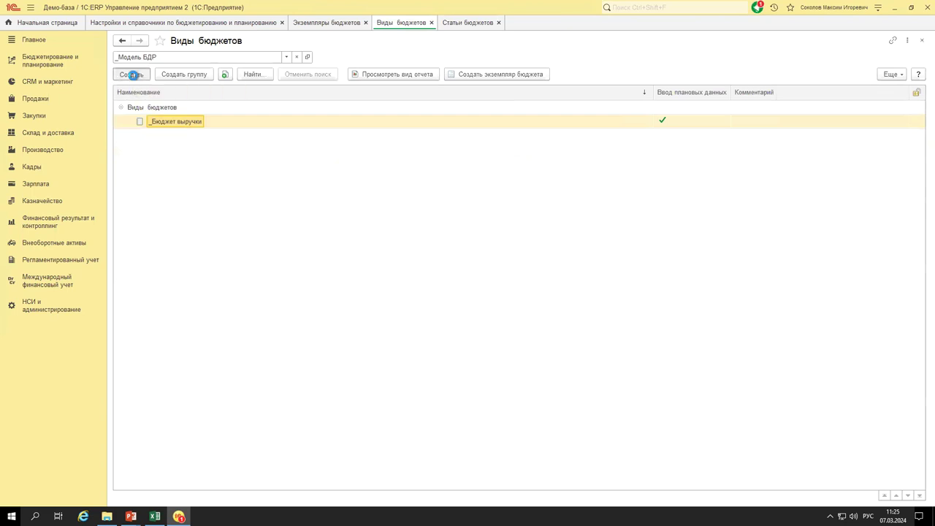
pyautogui.write('_Бюдже')
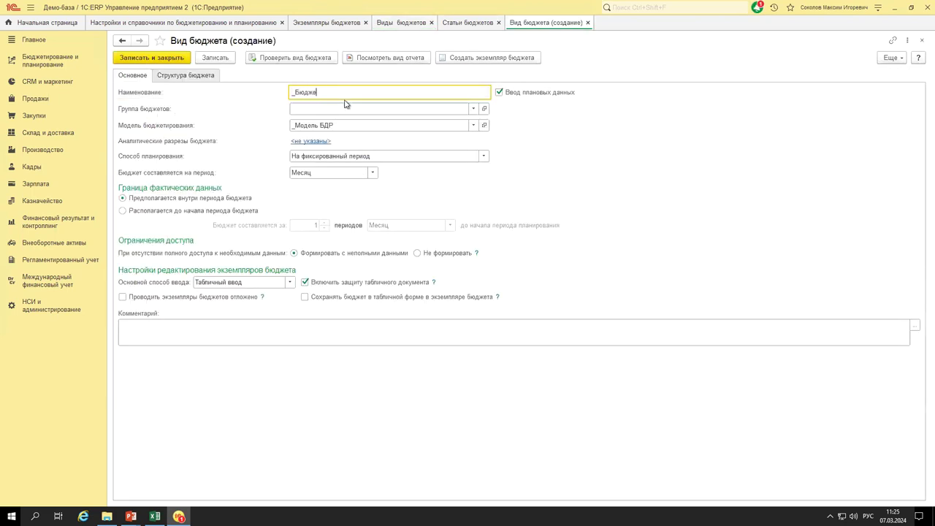
pyautogui.write('т расходов БДР')
pyautogui.click(372, 173)
pyautogui.click(314, 273)
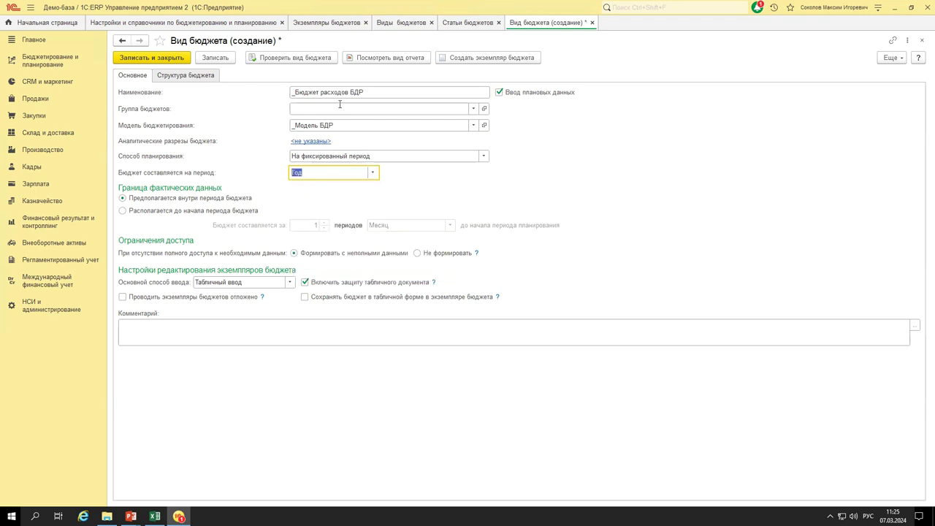
# Add a simple table with indicators in rows to the structure of the new expense budget type.
pyautogui.click(194, 75)
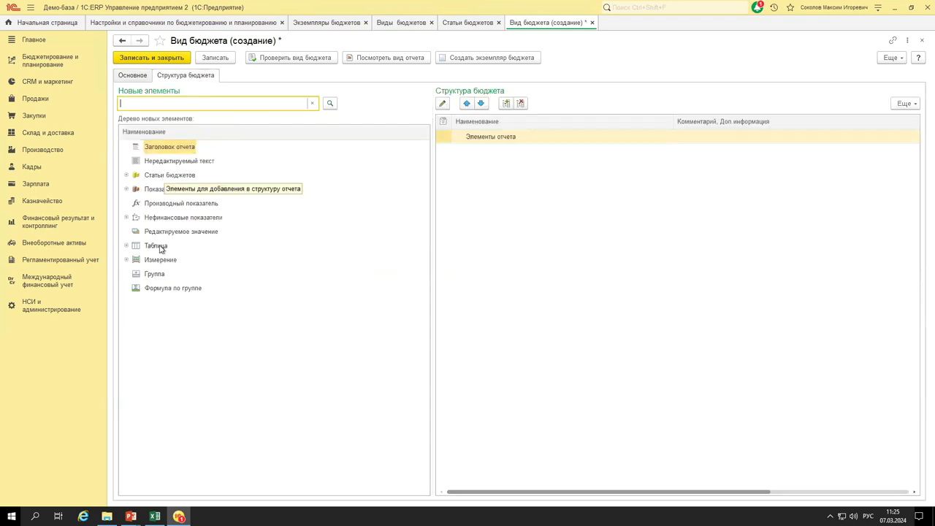
pyautogui.moveTo(155, 248); pyautogui.dragTo(557, 241)
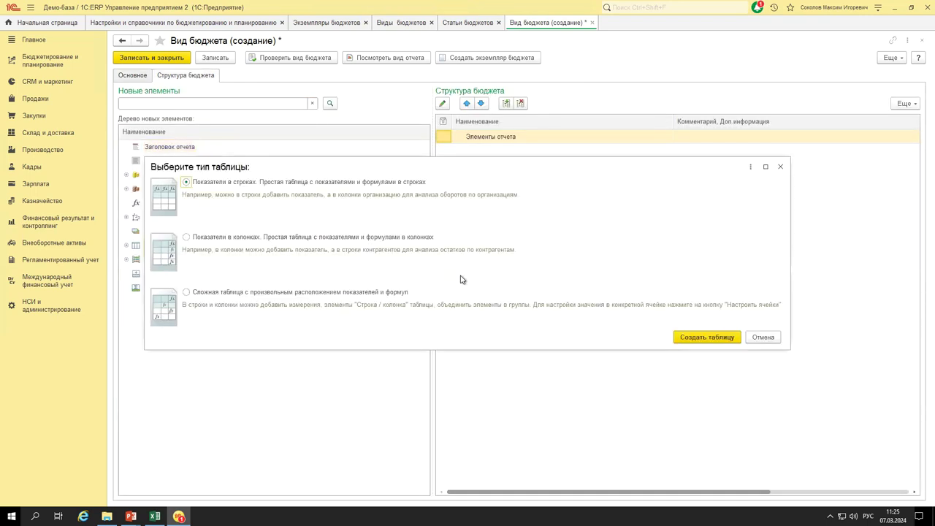
pyautogui.click(706, 337)
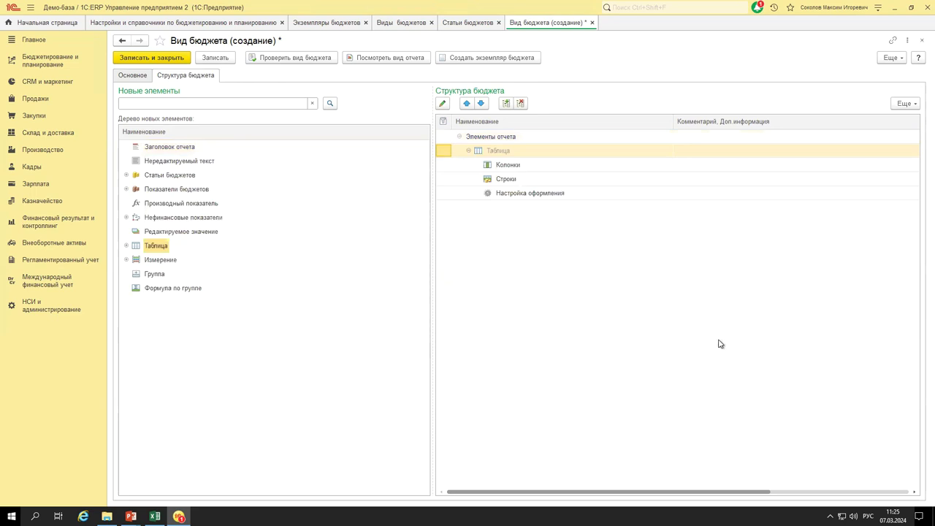
# Add the Год period dimension to the table's columns.
pyautogui.click(126, 245)
pyautogui.click(126, 273)
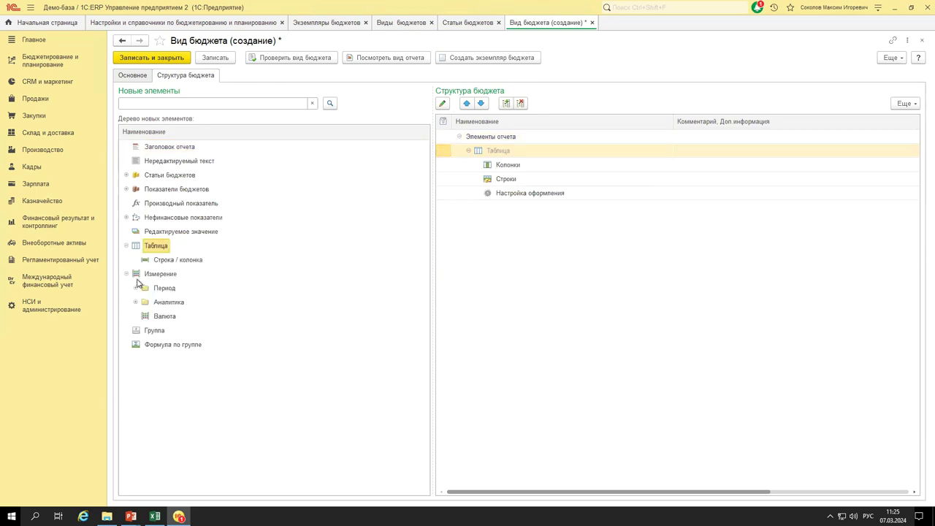
pyautogui.click(136, 288)
pyautogui.moveTo(167, 303); pyautogui.dragTo(507, 166)
pyautogui.click(647, 361)
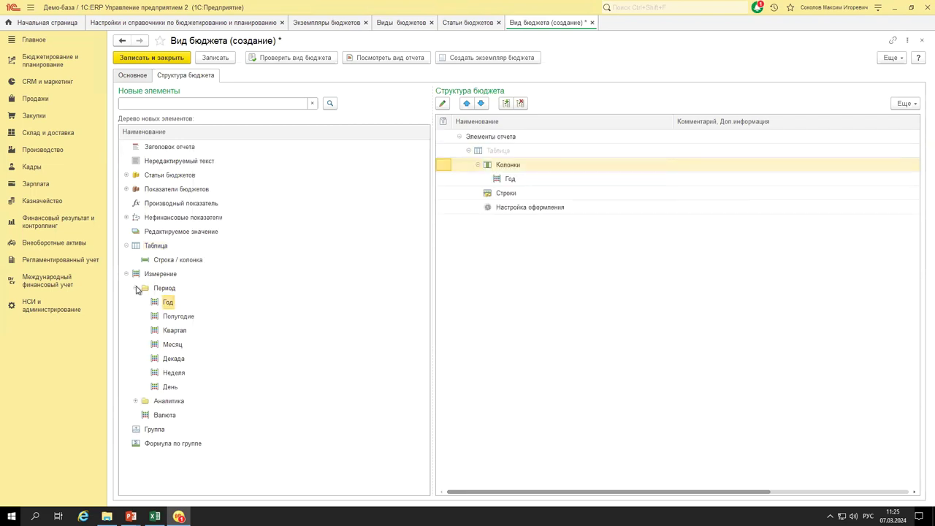
# Add Коммерческие расходы, Начисление заработной платы АУП, Общехозяйственные расходы (услуги), Себестоимость реализованной продукции and Налог на прибыль from Доходы и расходы to the table's rows.
pyautogui.click(136, 288)
pyautogui.click(126, 273)
pyautogui.click(125, 175)
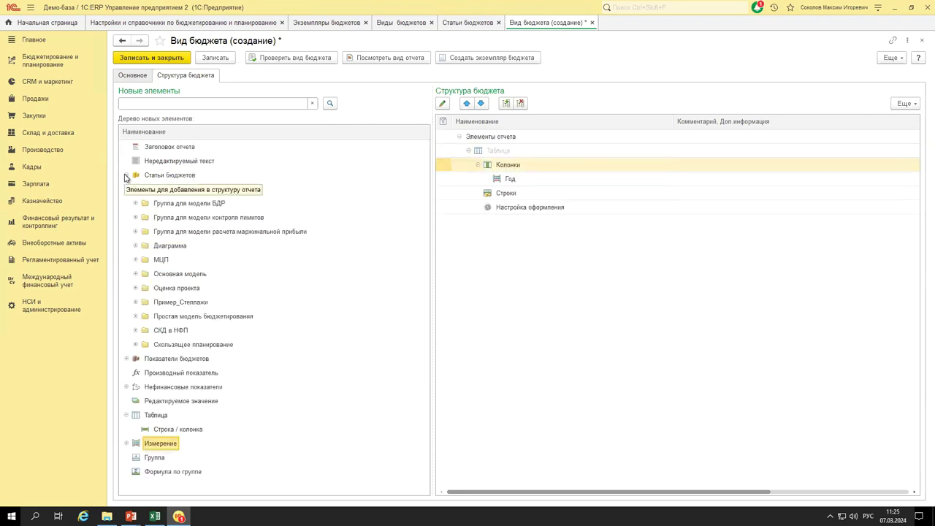
pyautogui.click(151, 276)
pyautogui.click(136, 274)
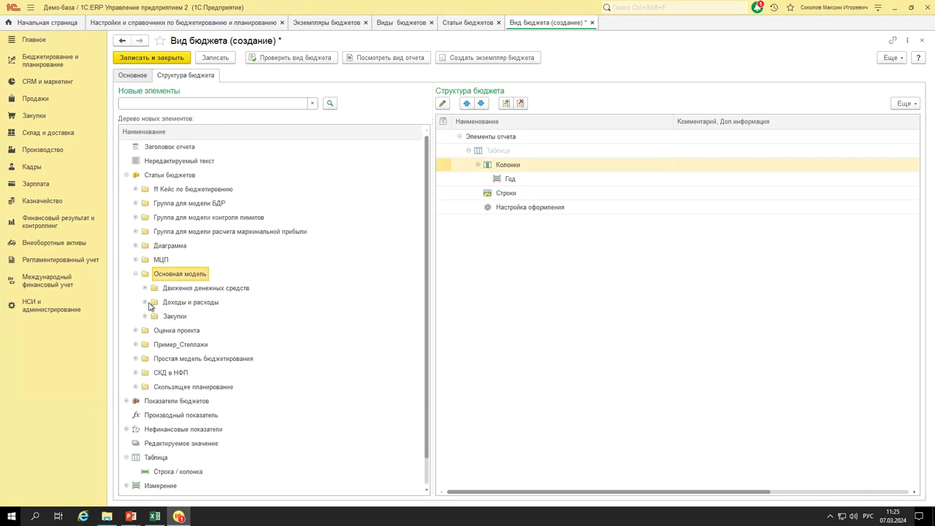
pyautogui.click(145, 302)
pyautogui.click(202, 345)
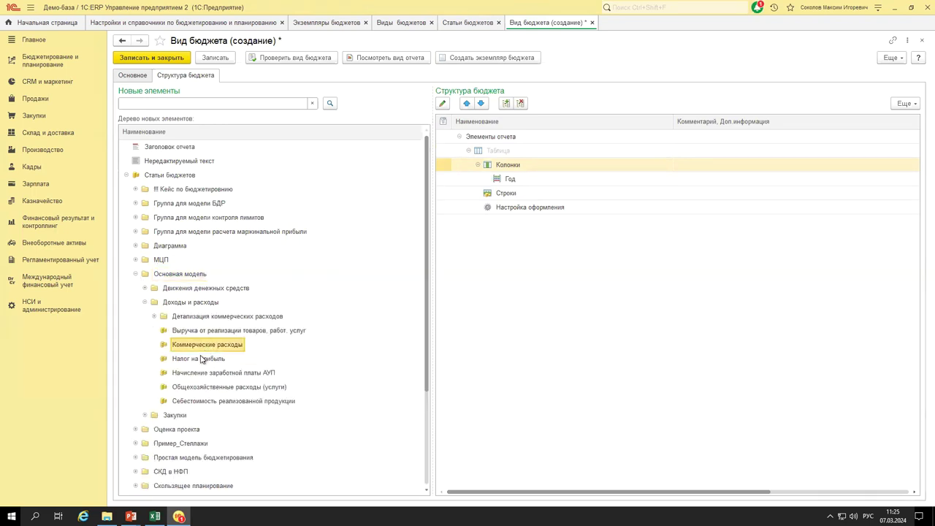
pyautogui.click(206, 406)
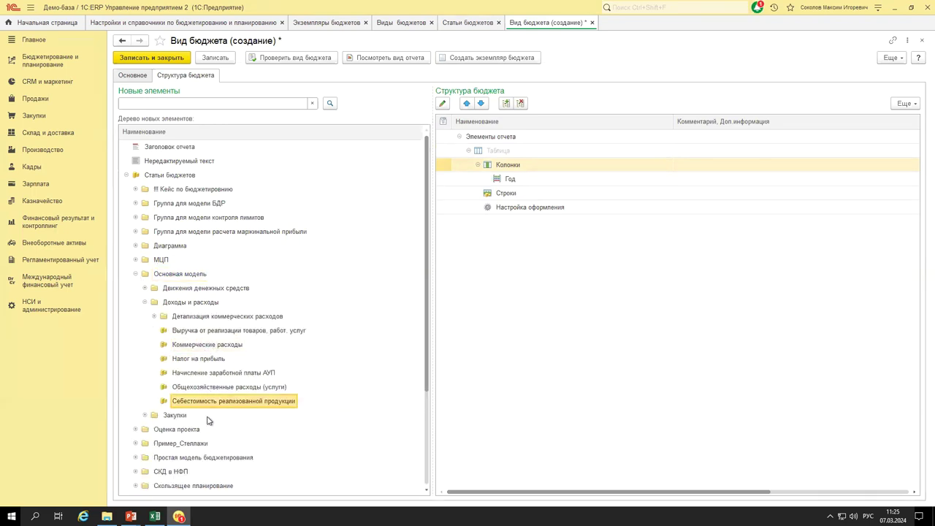
pyautogui.moveTo(195, 348); pyautogui.dragTo(509, 193)
pyautogui.moveTo(208, 376); pyautogui.dragTo(503, 196)
pyautogui.moveTo(227, 389); pyautogui.dragTo(505, 193)
pyautogui.click(204, 360)
pyautogui.moveTo(196, 363); pyautogui.dragTo(506, 194)
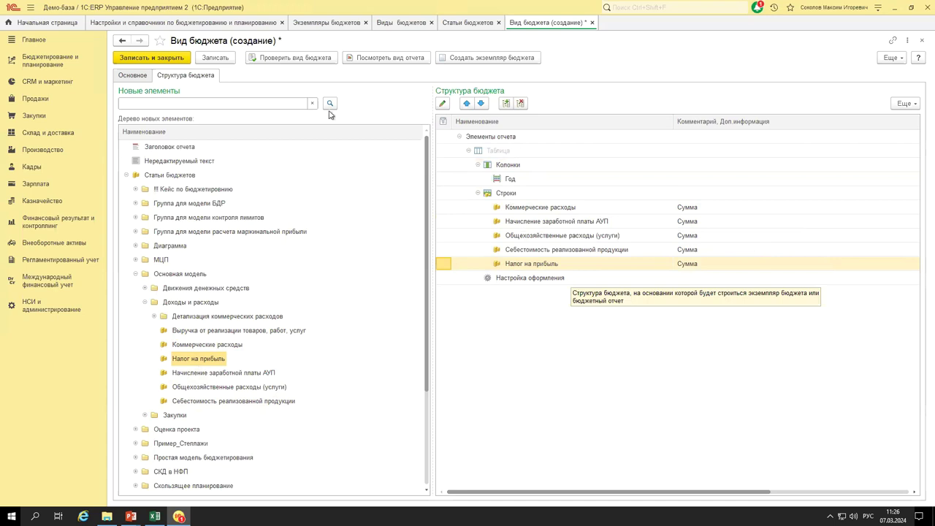
# Save the _Бюджет расходов БДР budget type and check it for errors.
pyautogui.click(214, 58)
pyautogui.click(292, 58)
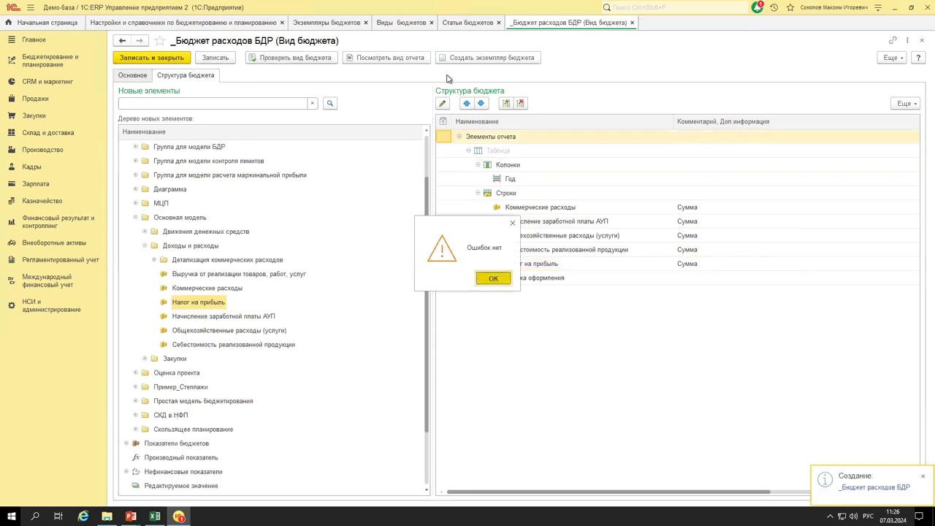
pyautogui.click(485, 281)
# Create a budget instance from the expense budget type with scenario _Годовой БДР, organization Металл-Сервис and the suggested department.
pyautogui.click(496, 58)
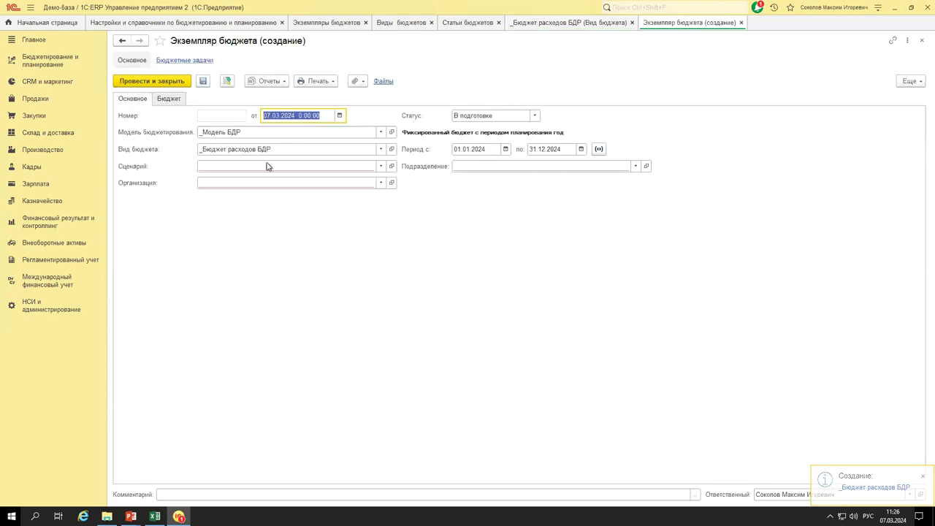
pyautogui.click(207, 166)
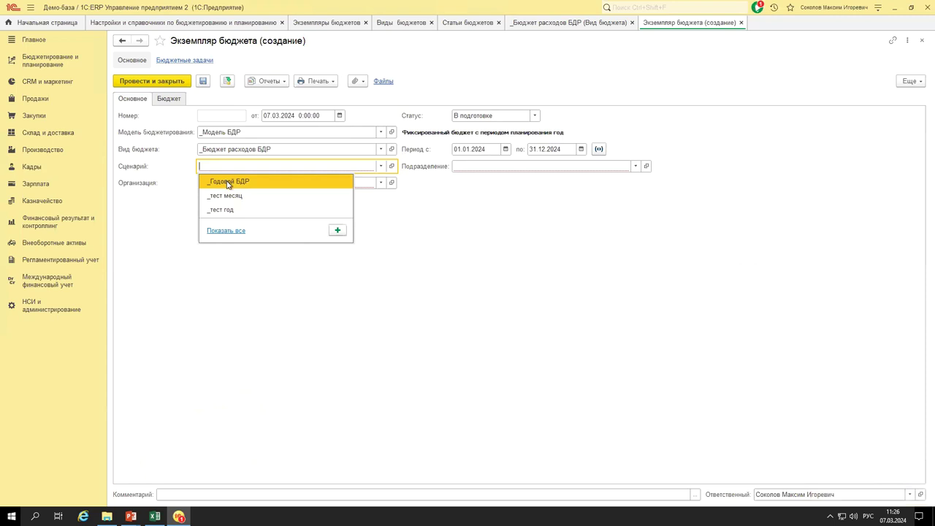
pyautogui.click(219, 181)
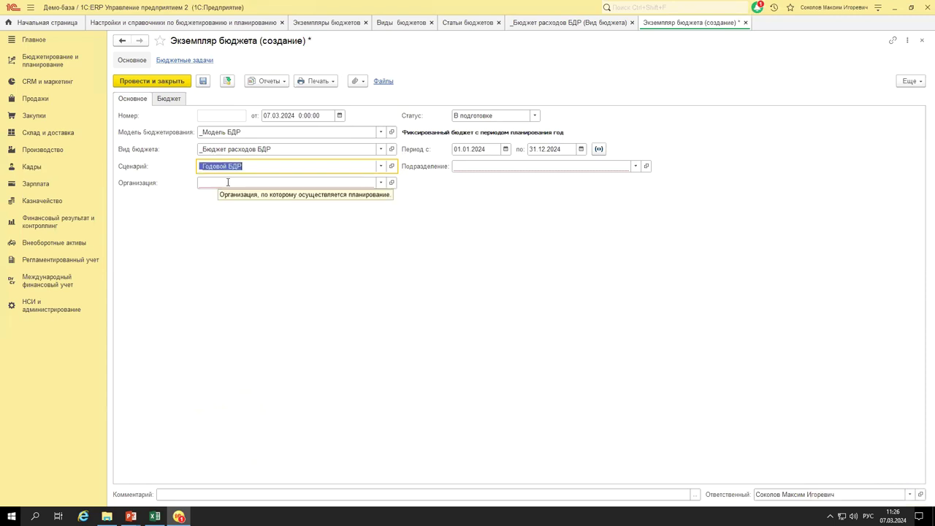
pyautogui.click(219, 182)
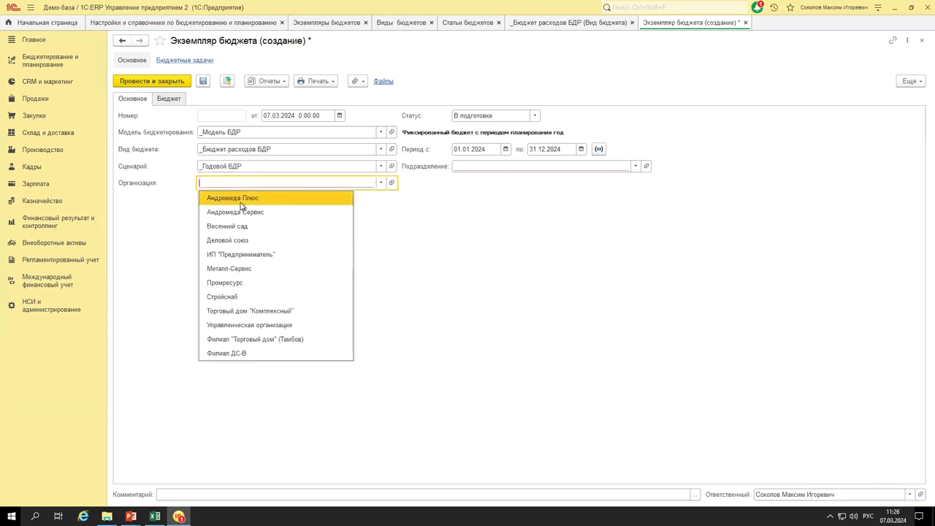
pyautogui.click(246, 269)
pyautogui.click(478, 165)
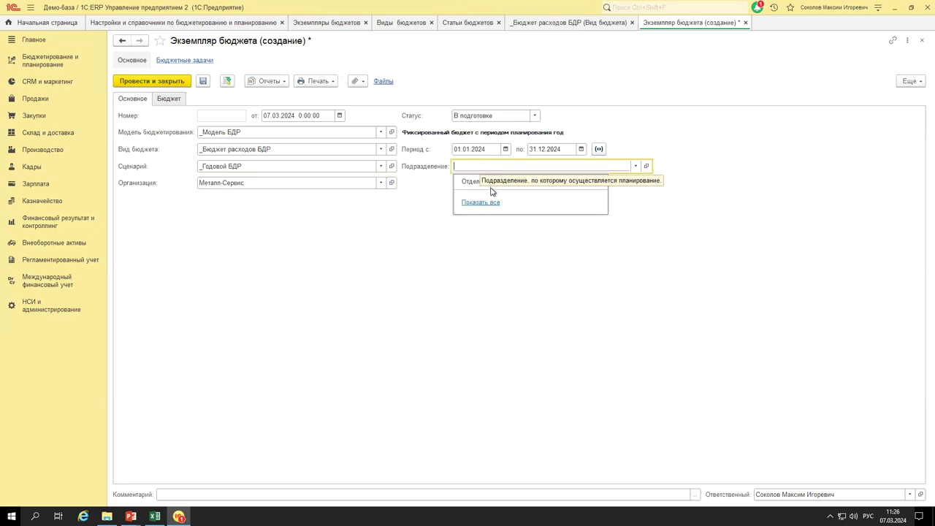
pyautogui.click(490, 184)
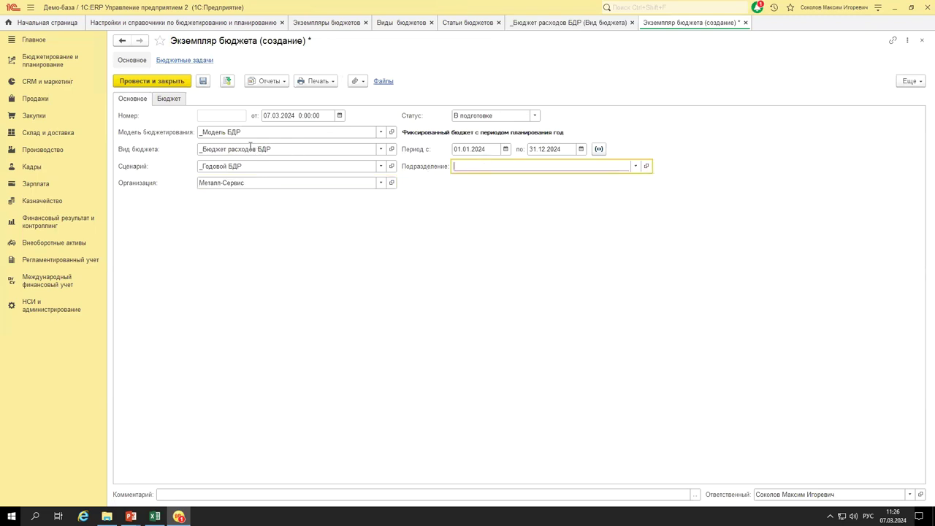
# Enter 500 000 for Коммерческие расходы in the 2024 column of the budget instance's table.
pyautogui.click(175, 101)
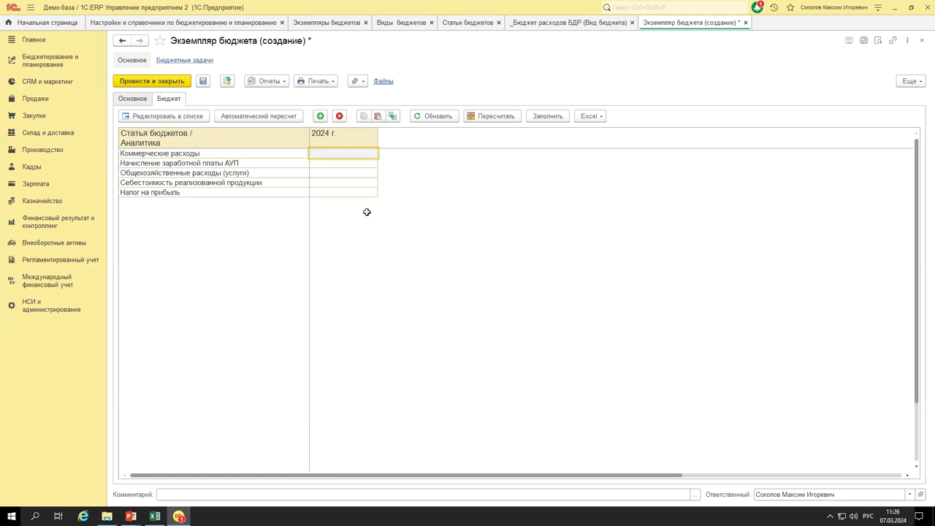
pyautogui.write('500000,00')
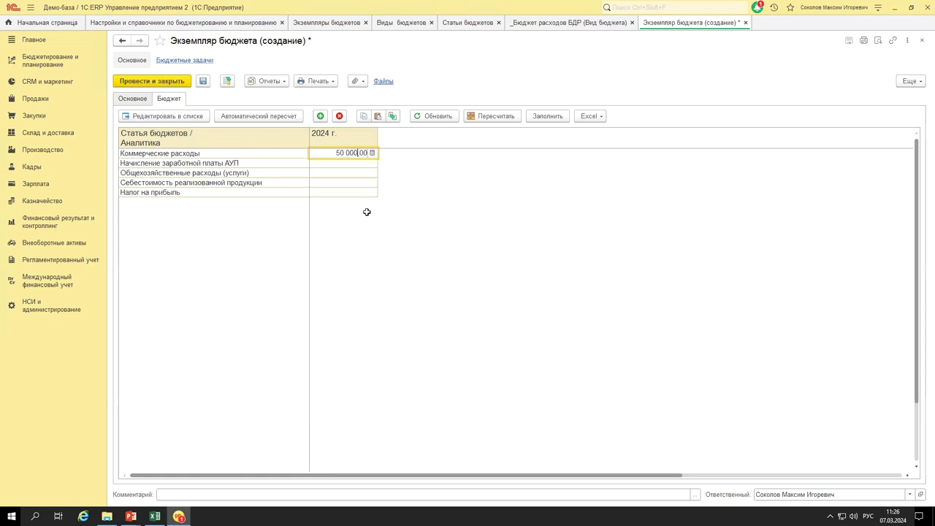
pyautogui.press('Return')
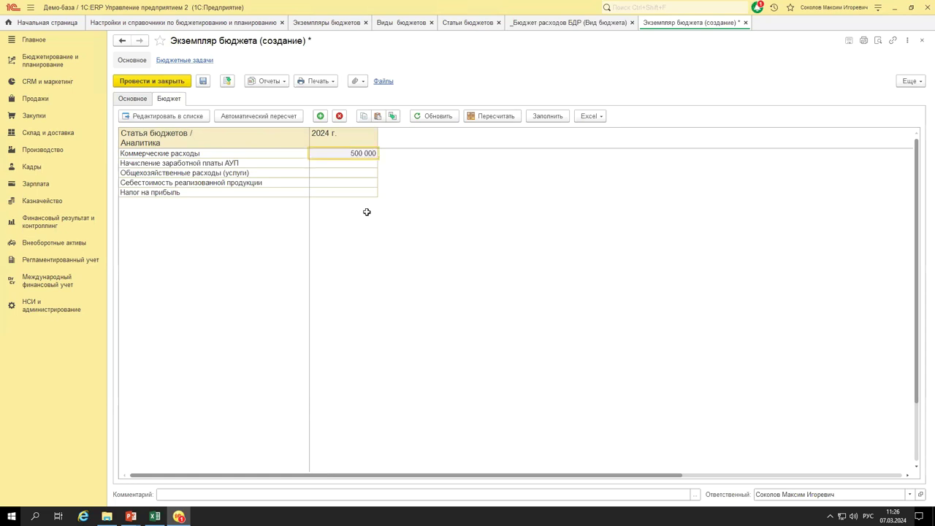
# Copy the 2024 amount of Коммерческие расходы into the four remaining expense rows.
pyautogui.rightClick(338, 151)
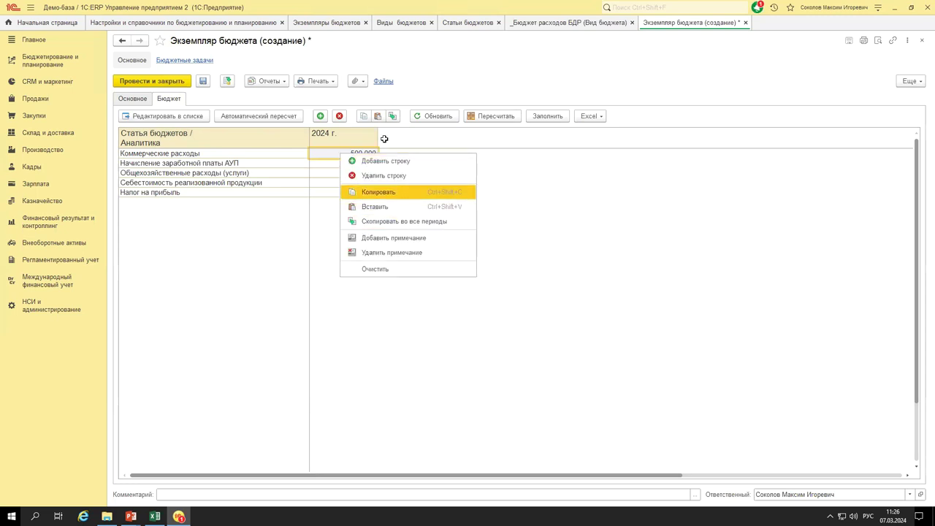
pyautogui.click(461, 192)
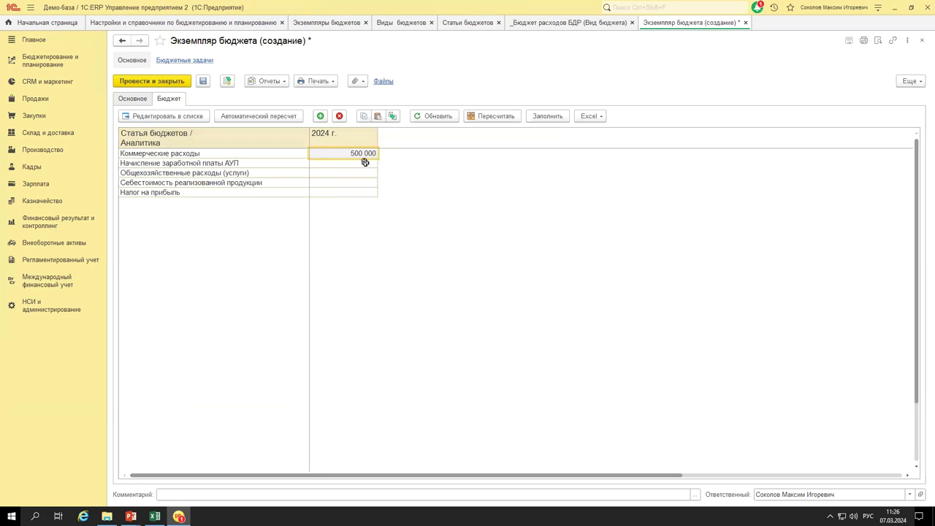
pyautogui.rightClick(353, 151)
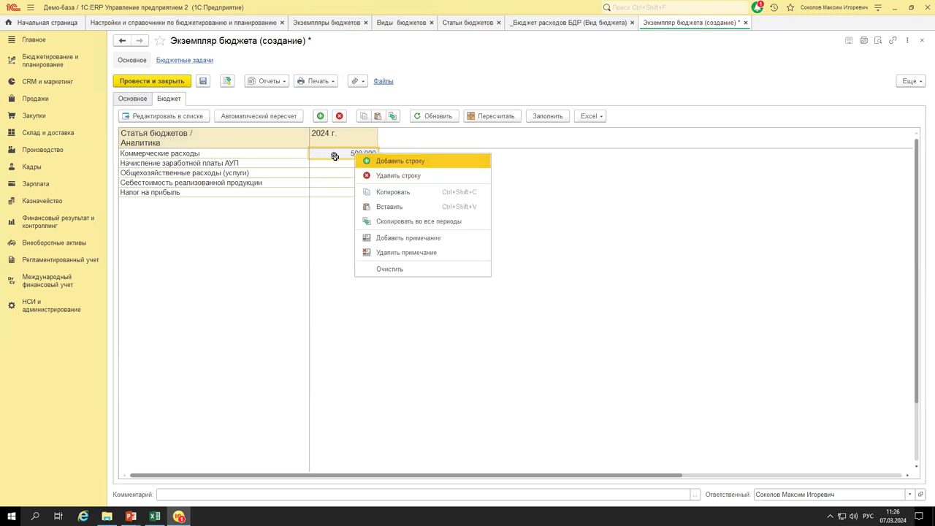
pyautogui.click(338, 157)
pyautogui.moveTo(343, 162); pyautogui.dragTo(346, 192)
pyautogui.rightClick(346, 192)
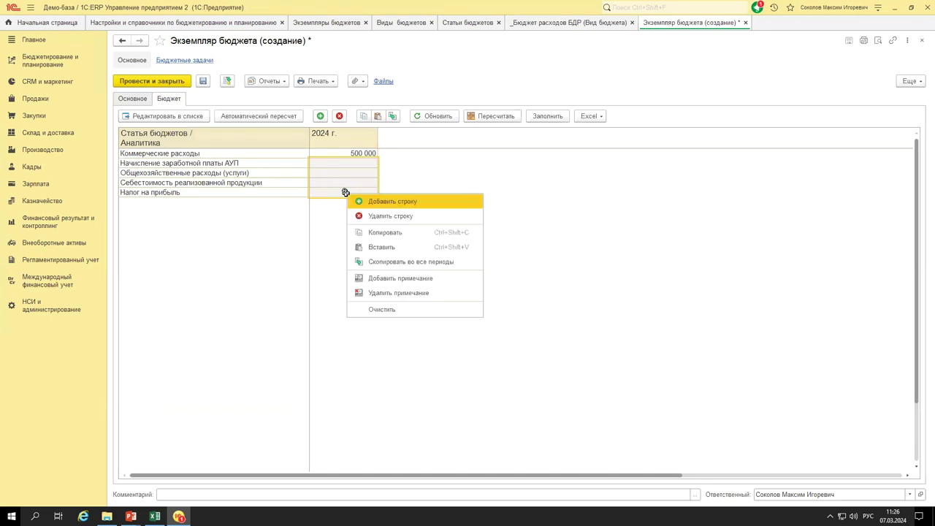
pyautogui.click(384, 247)
pyautogui.click(345, 173)
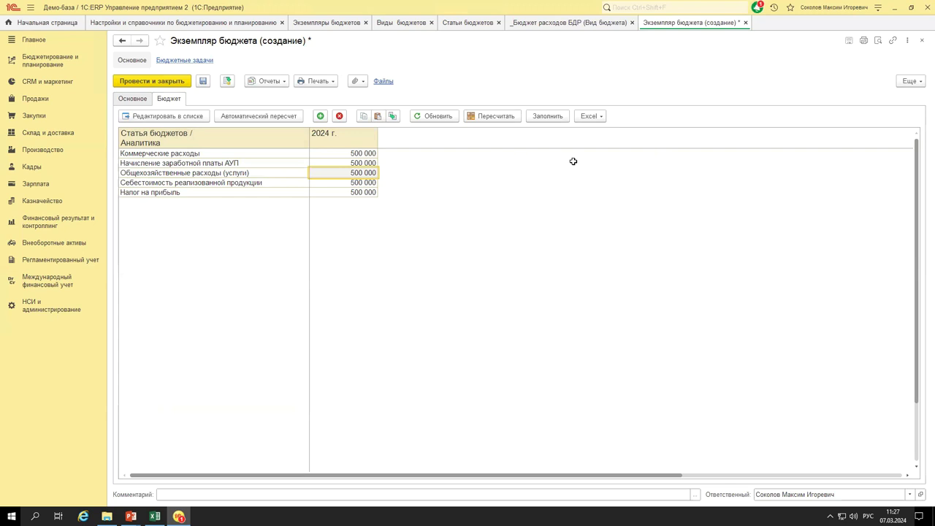
# Save the budget instance and export it to Excel, and close the card of the attached file.
pyautogui.click(597, 116)
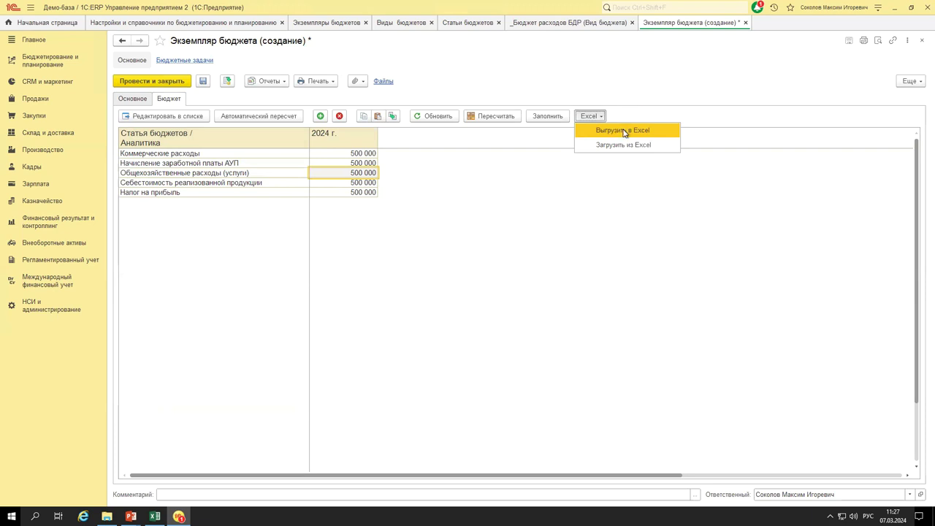
pyautogui.click(623, 132)
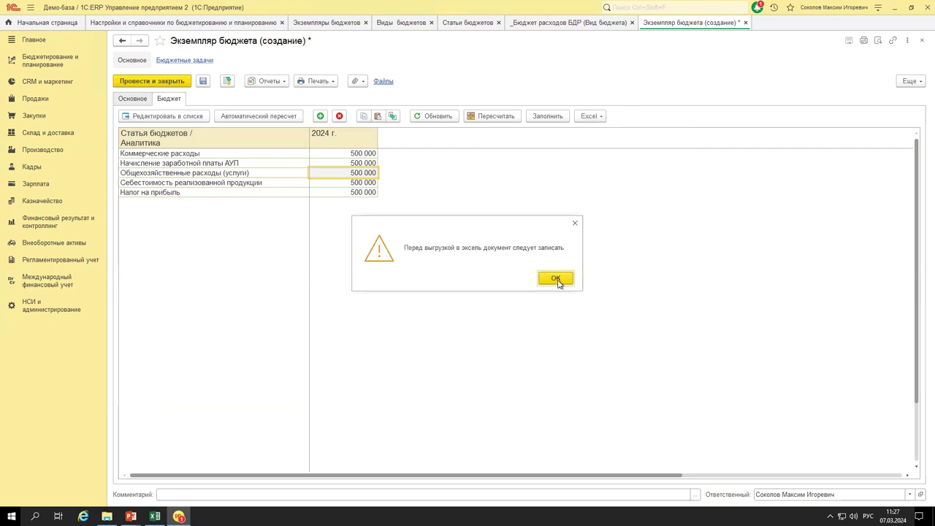
pyautogui.click(559, 280)
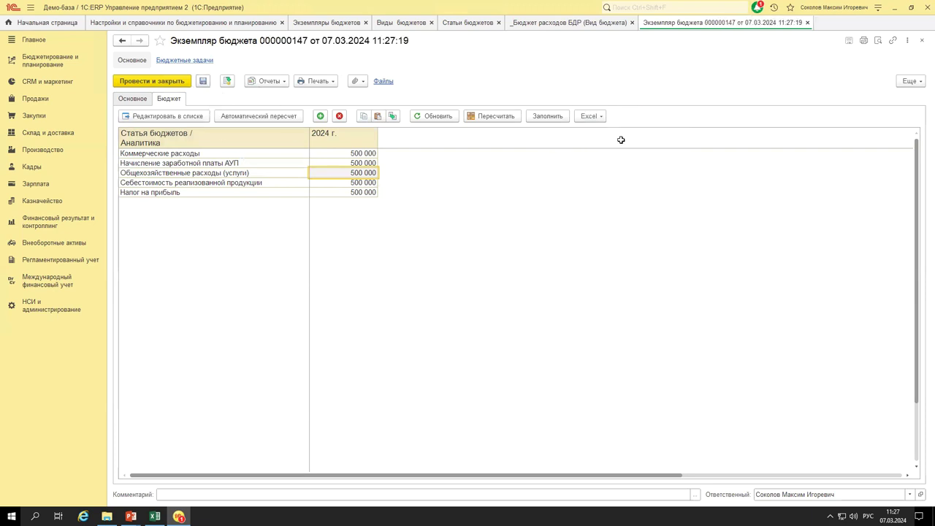
pyautogui.click(599, 119)
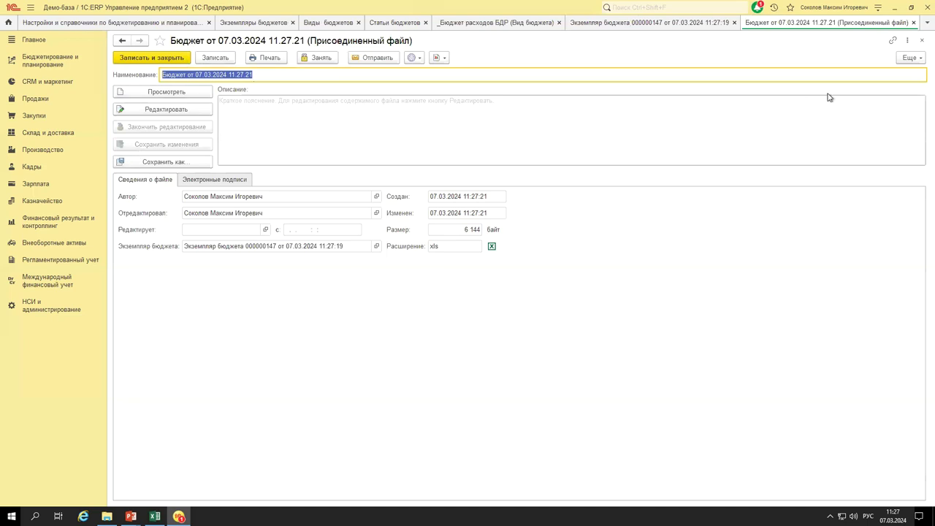
pyautogui.click(914, 23)
pyautogui.moveTo(344, 153); pyautogui.dragTo(331, 191)
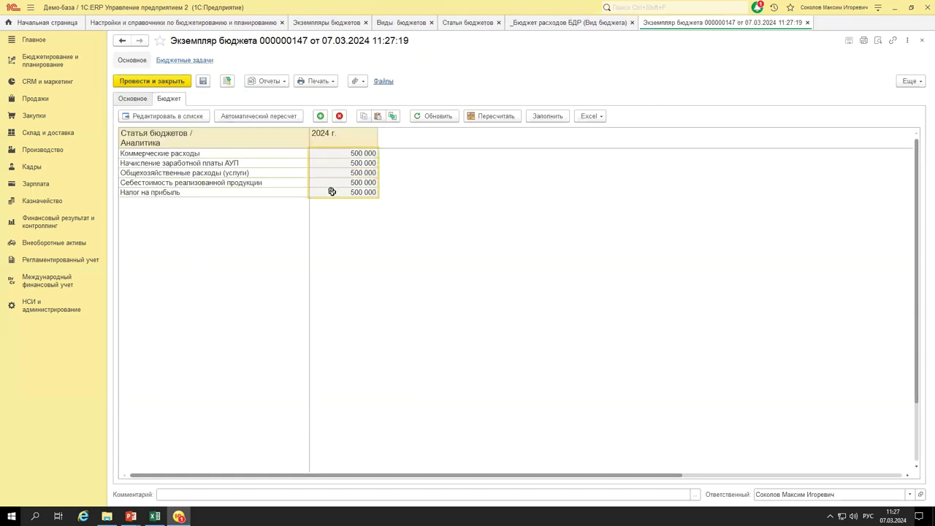
pyautogui.click(590, 116)
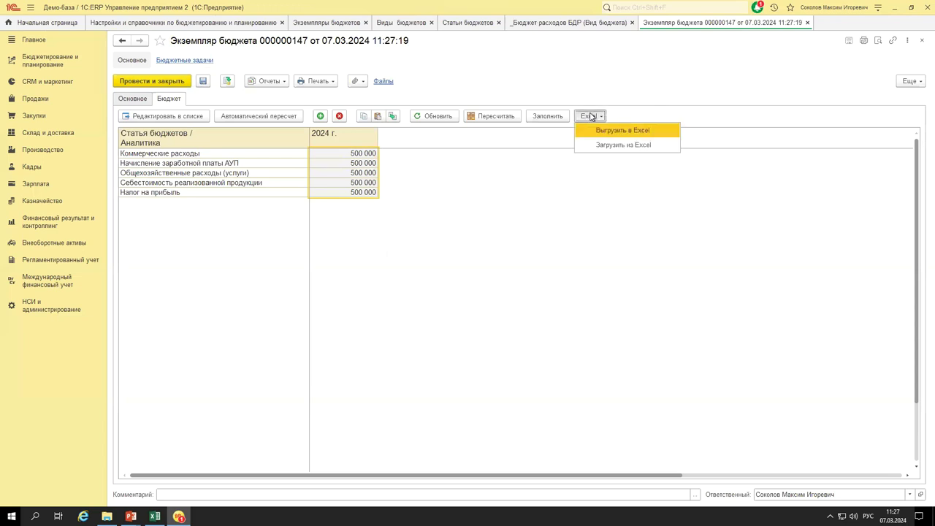
pyautogui.click(606, 146)
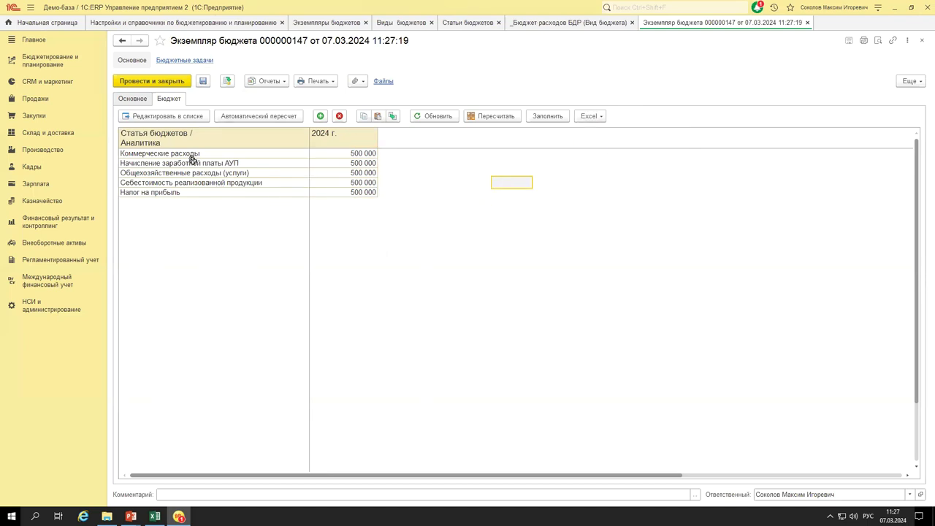
# Set the expense budget instance's status to Утвержден, post and close it, and close the expense budget type's card.
pyautogui.click(205, 84)
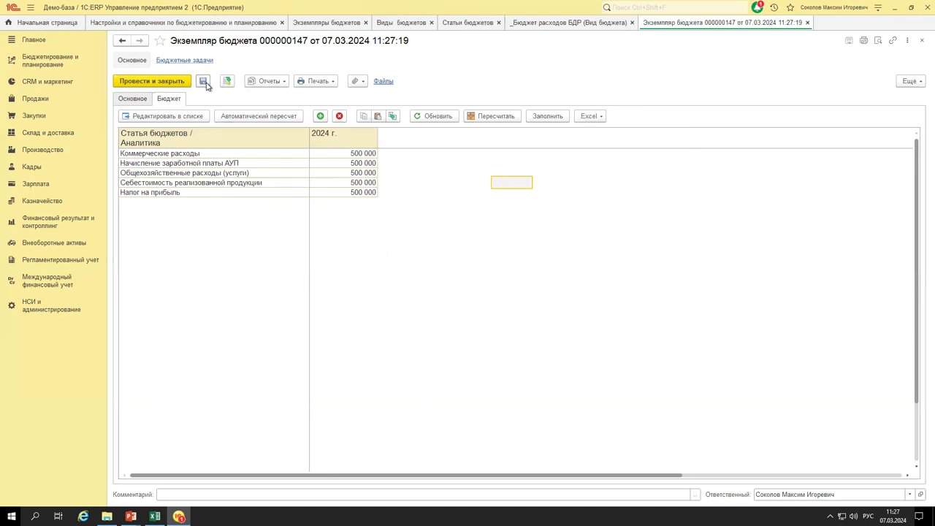
pyautogui.click(133, 98)
pyautogui.click(486, 117)
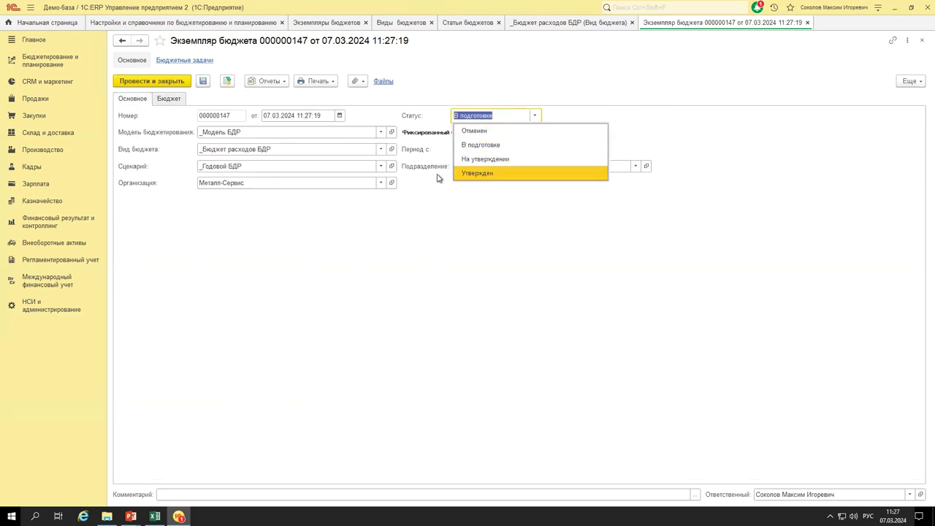
pyautogui.click(495, 175)
pyautogui.click(150, 81)
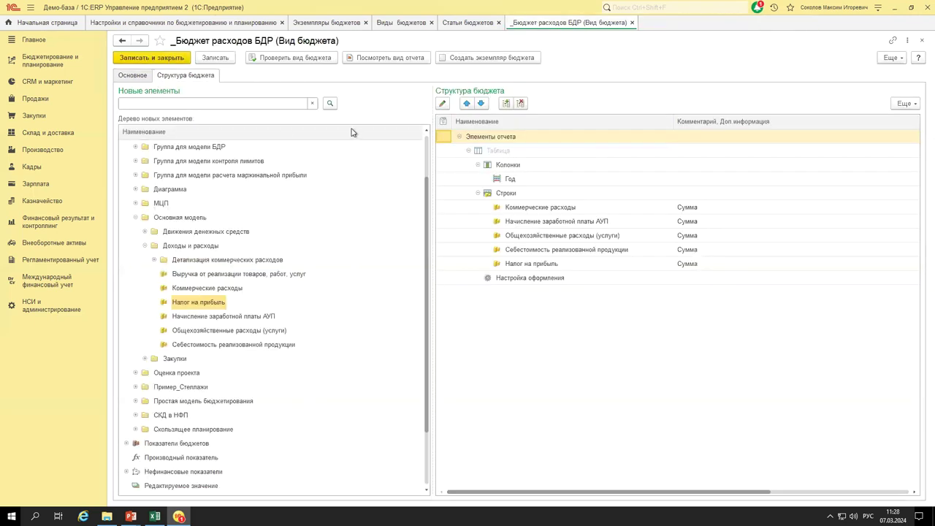
pyautogui.click(632, 23)
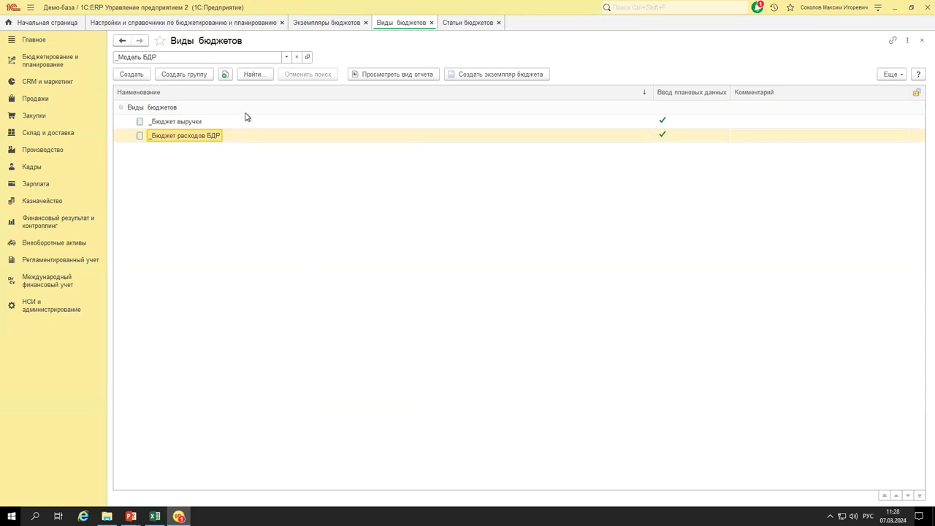
# Examine the main settings and the budget process periodicity in the card of the _Модель БДР budgeting model.
pyautogui.click(306, 56)
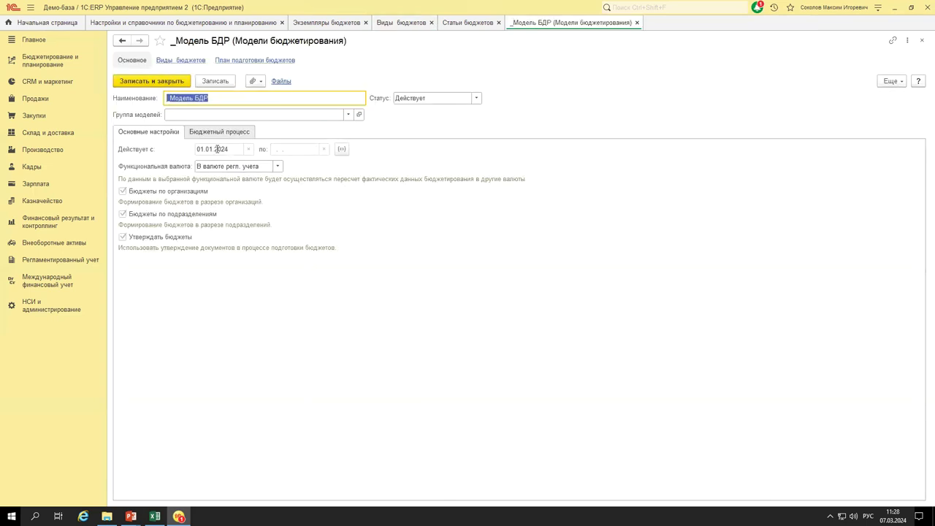
pyautogui.click(207, 131)
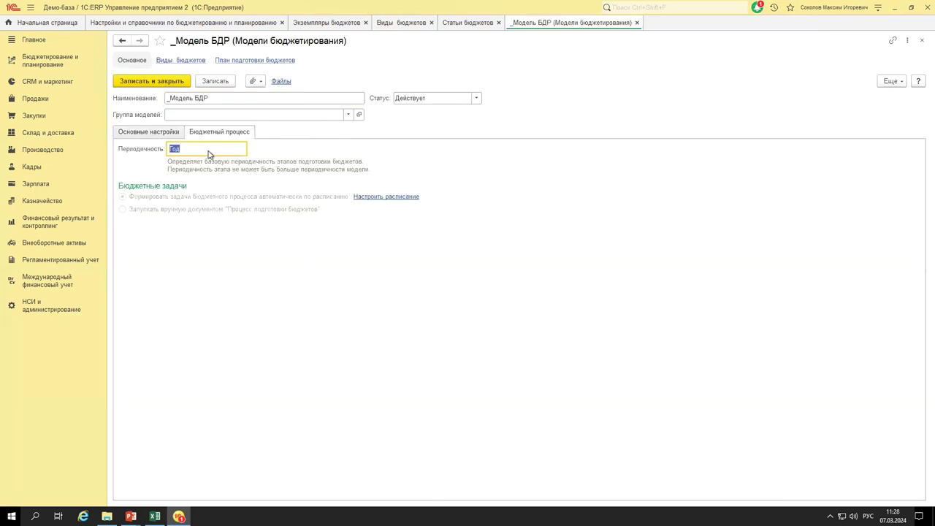
pyautogui.press('Escape')
# Create a copy of the _Модель БДР budgeting model from the model list and name it _Модель БДР (месяц).
pyautogui.click(286, 60)
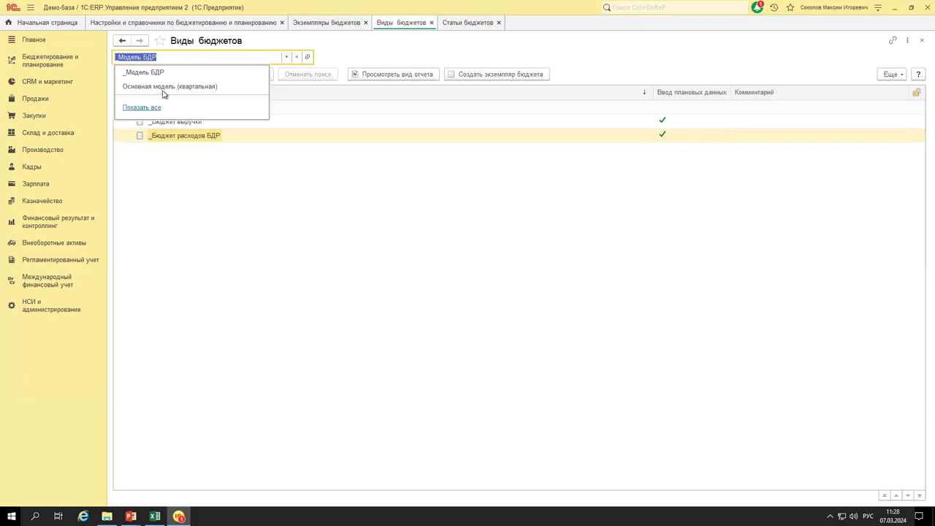
pyautogui.click(141, 108)
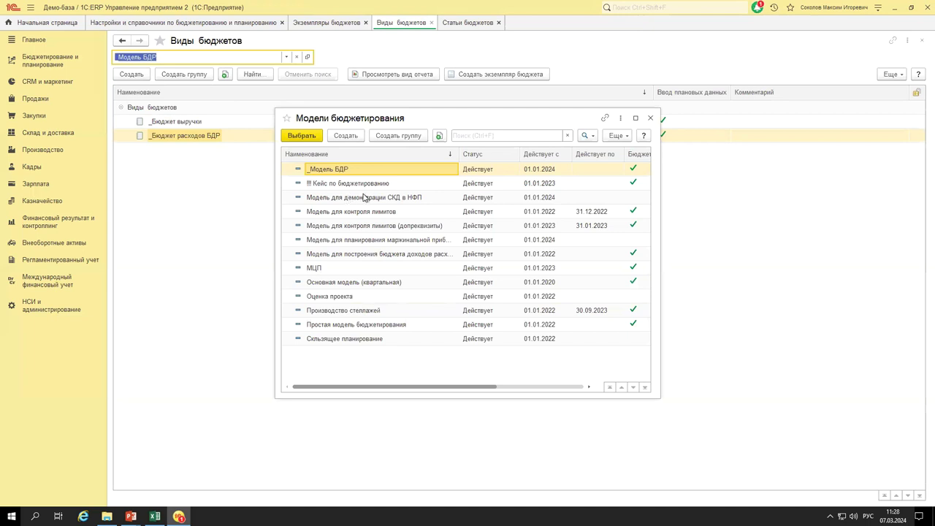
pyautogui.click(439, 136)
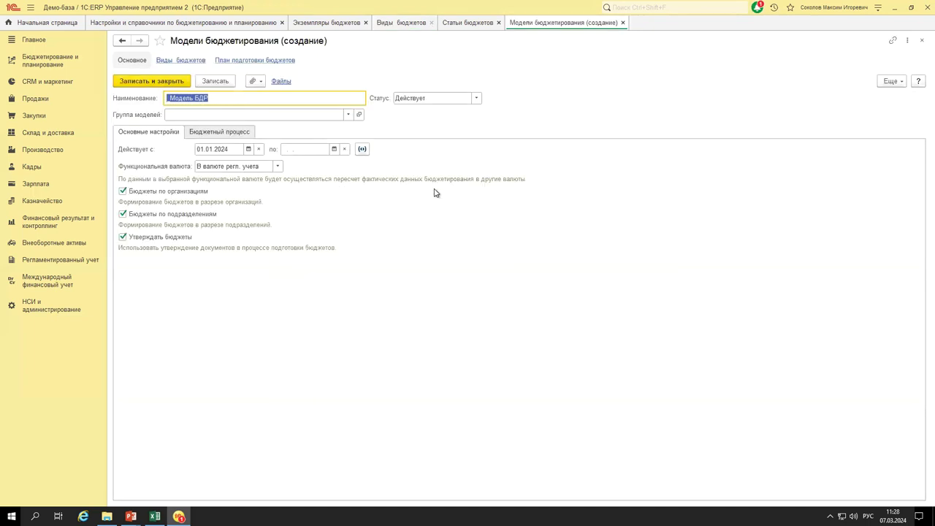
pyautogui.click(221, 98)
pyautogui.write('(месяц')
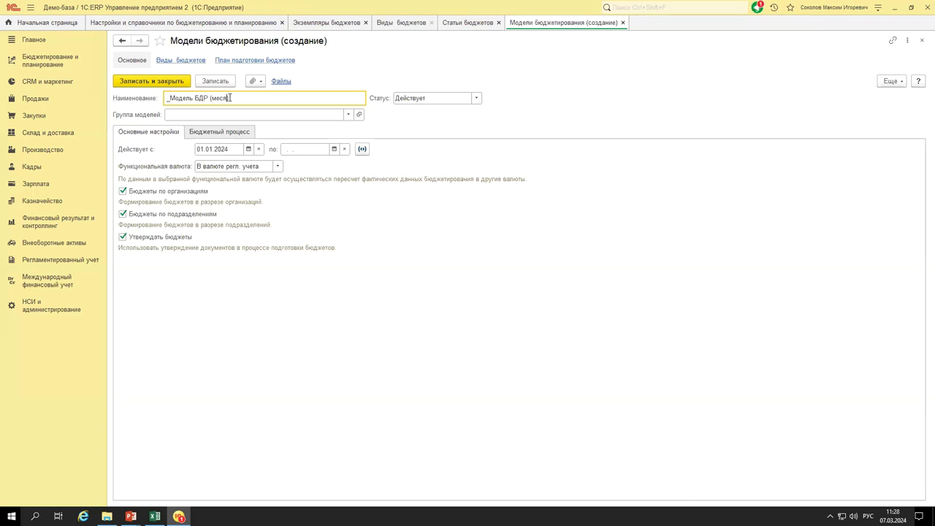
pyautogui.write(')')
# Set the budget process periodicity of the new model to Месяц and review its main settings.
pyautogui.click(234, 132)
pyautogui.click(251, 149)
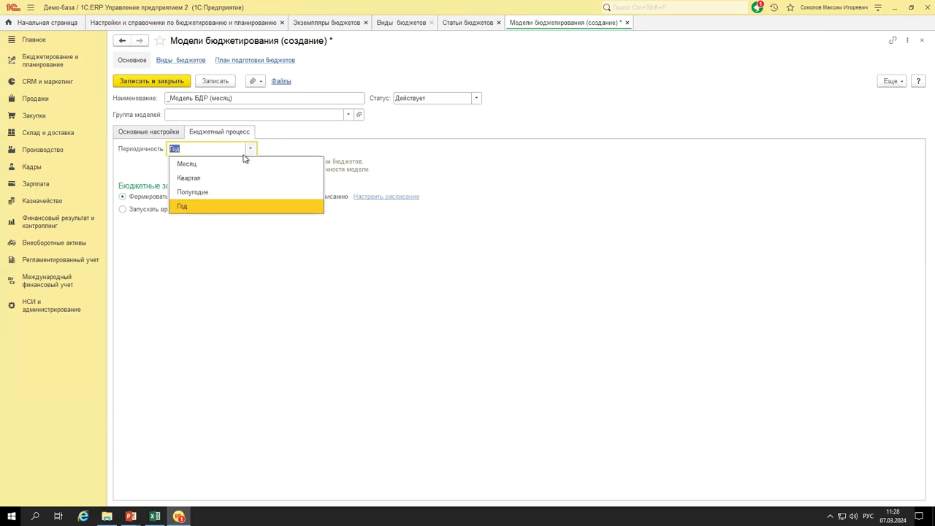
pyautogui.click(188, 158)
pyautogui.click(167, 134)
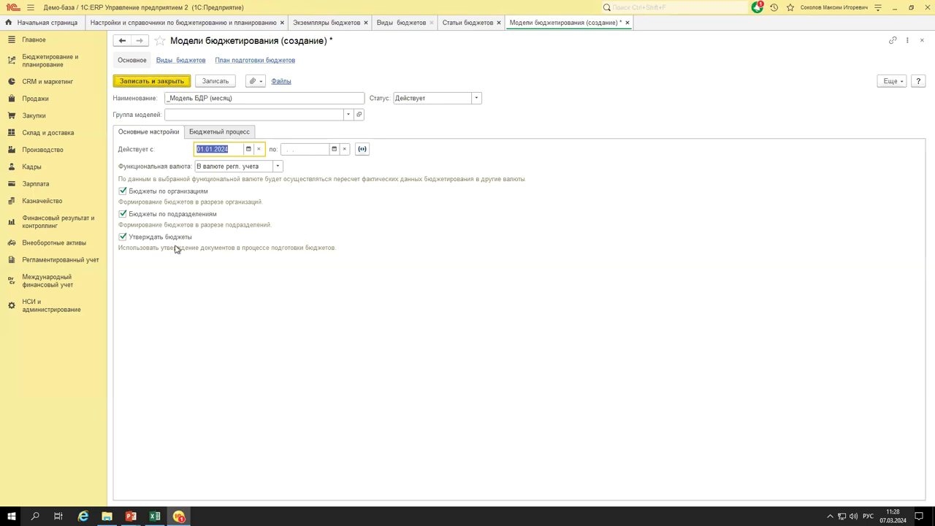
pyautogui.click(204, 133)
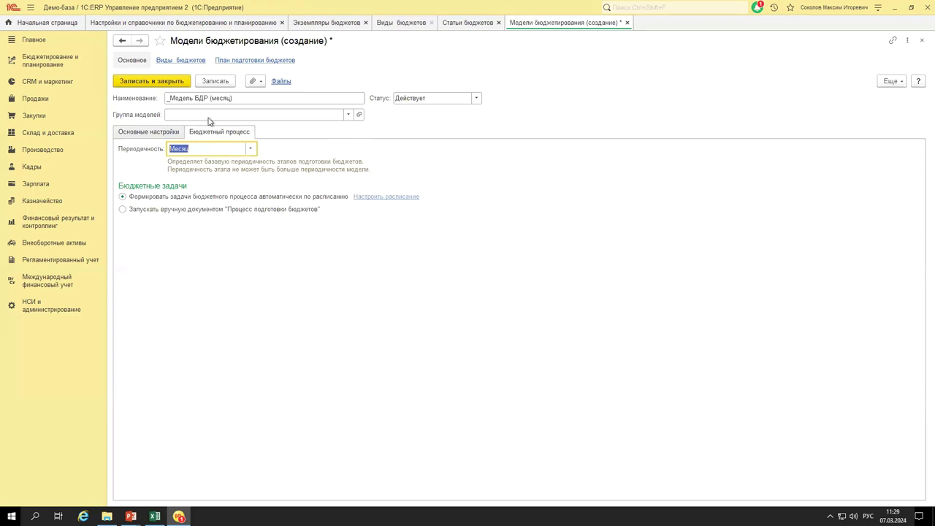
# Save and close the new model, completing the copy assistant with no budget types selected.
pyautogui.click(154, 83)
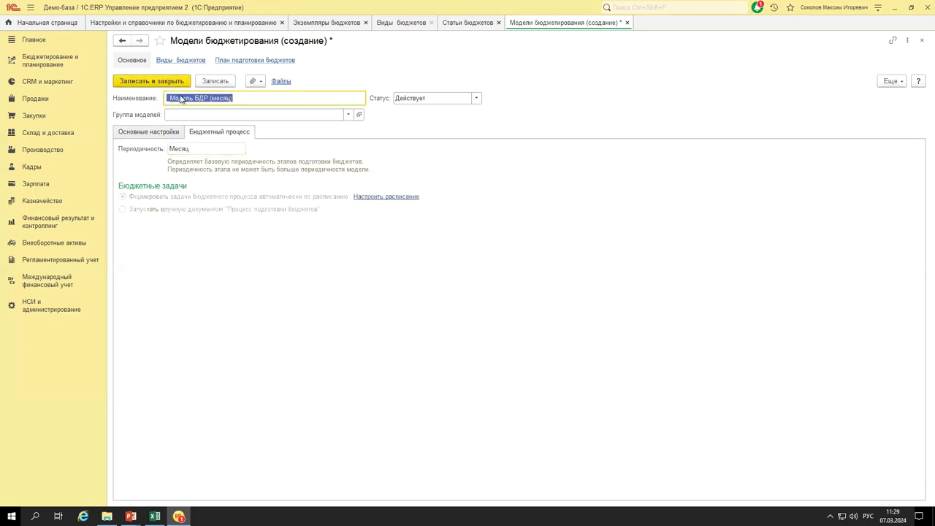
pyautogui.click(537, 280)
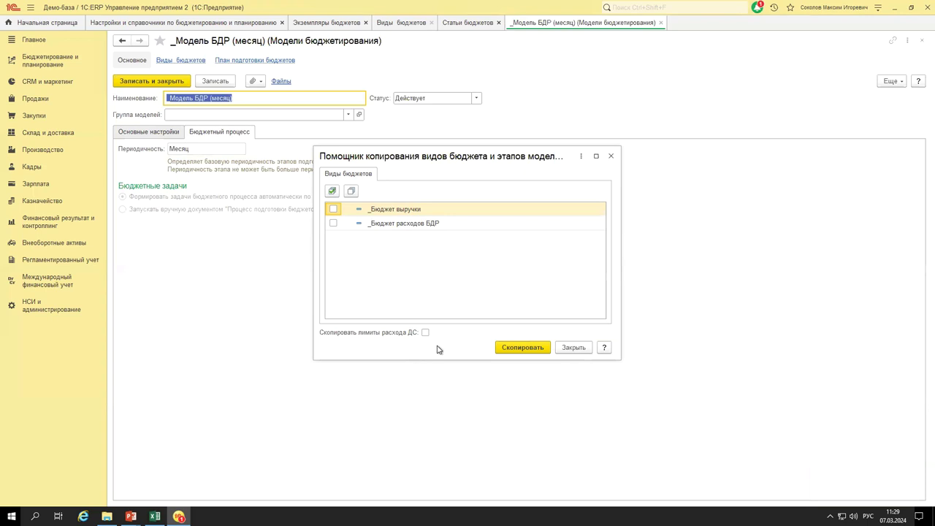
pyautogui.click(529, 349)
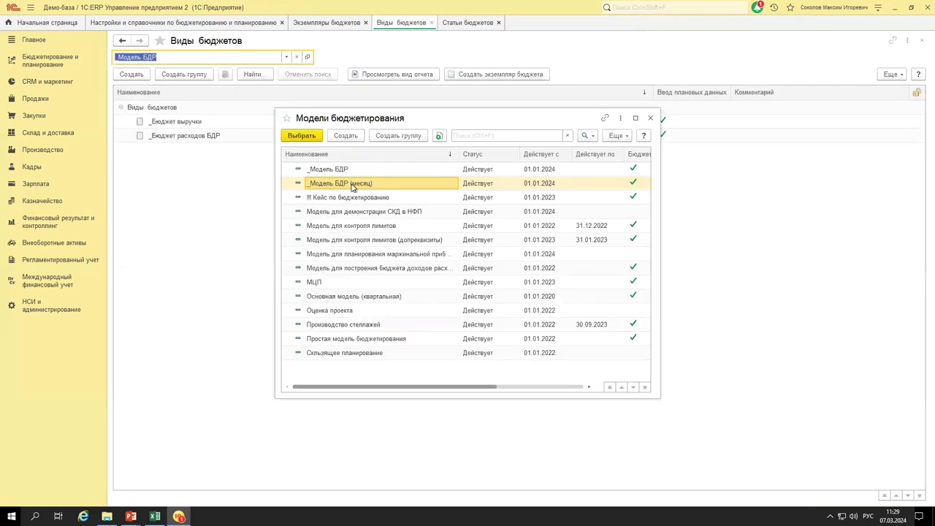
# Filter the budget types list by the _Модель БДР (месяц) model.
pyautogui.doubleClick(357, 186)
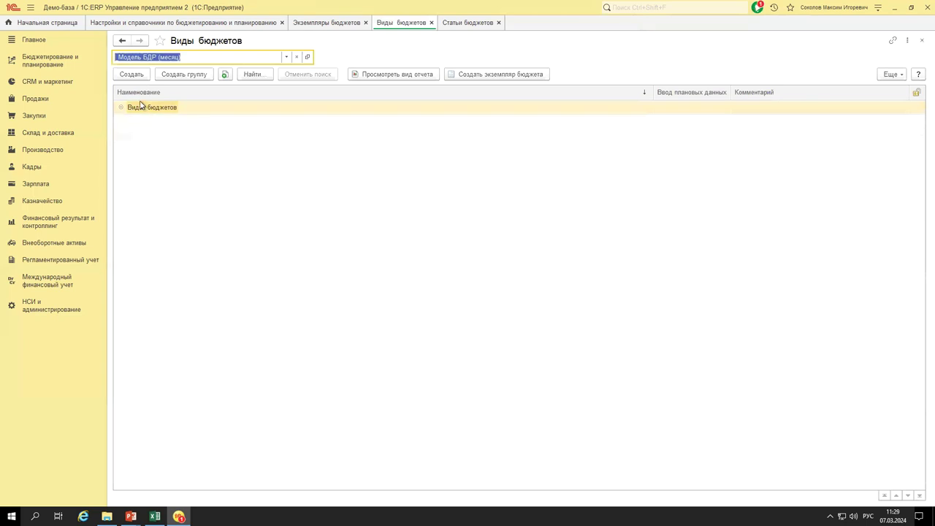
pyautogui.click(136, 76)
pyautogui.doubleClick(167, 57)
pyautogui.click(275, 159)
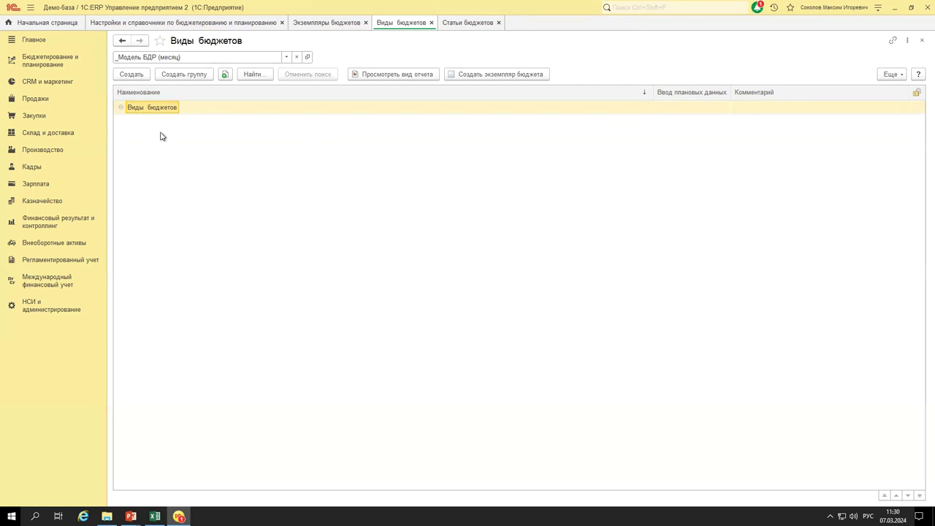
# Create a budget type named _Выручка БДР (помесячная) and set its budget period to Год.
pyautogui.click(131, 75)
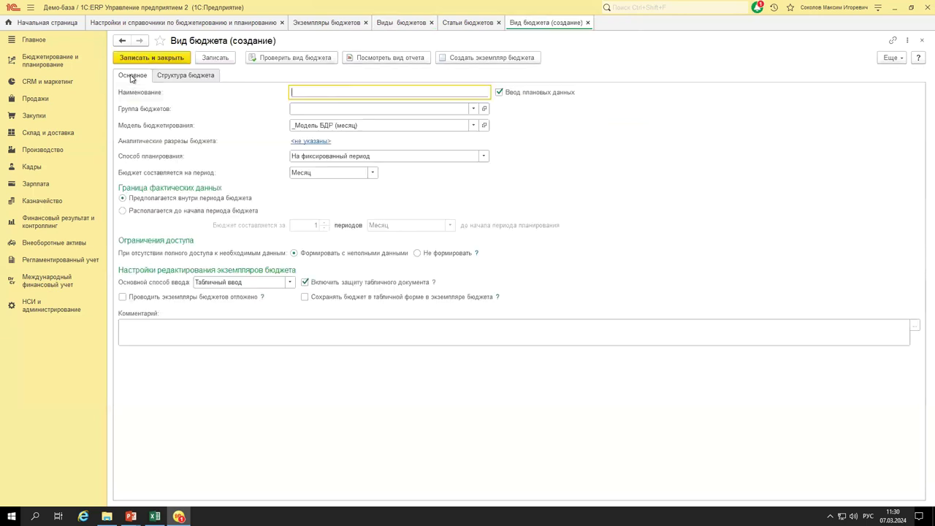
pyautogui.write('_Выручка БДР (помесячная')
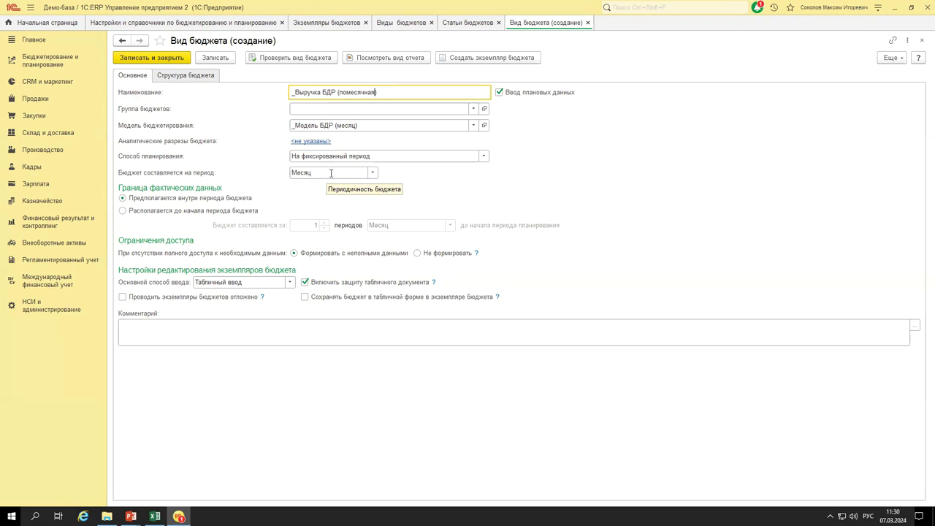
pyautogui.click(372, 175)
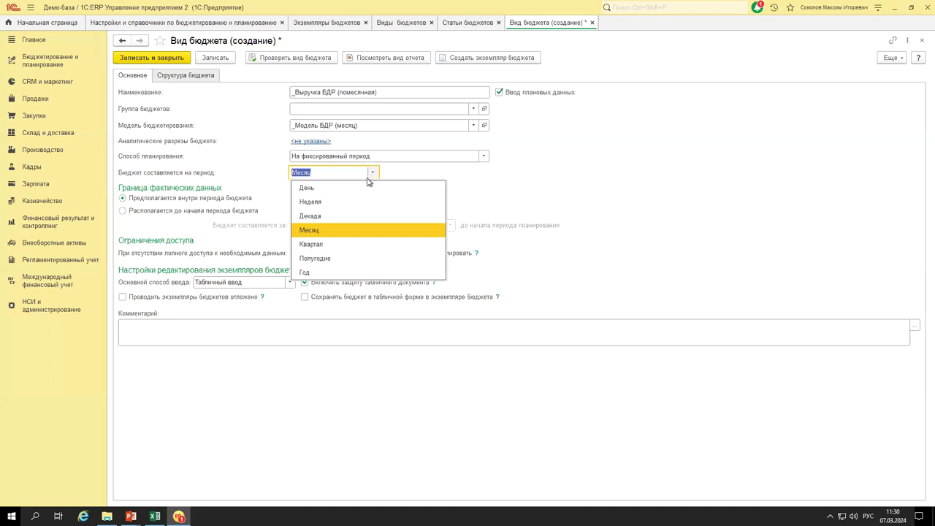
pyautogui.click(340, 272)
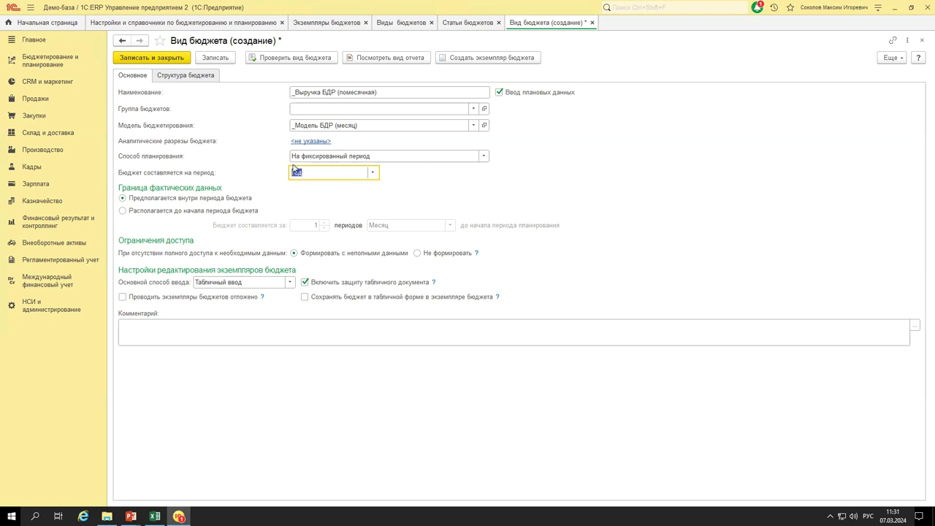
# Add a table to the report elements in the new budget type's structure.
pyautogui.click(182, 77)
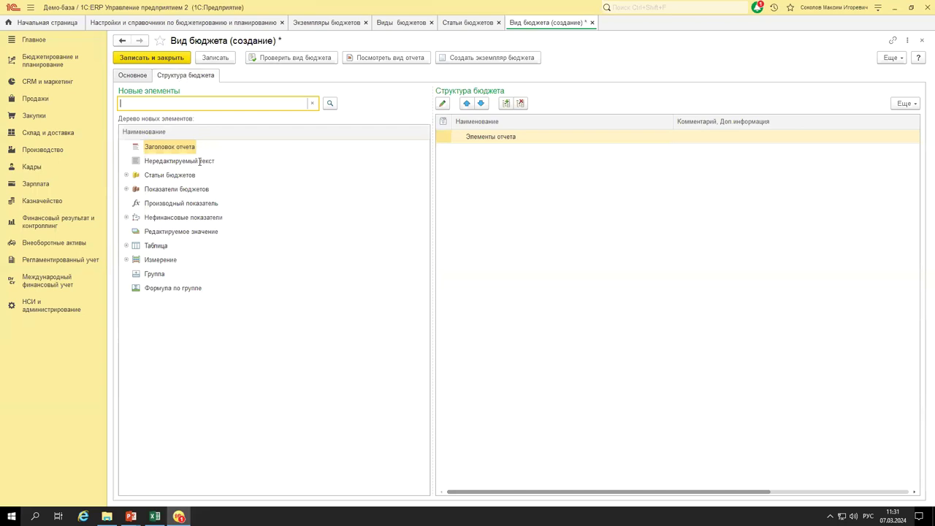
pyautogui.moveTo(153, 246); pyautogui.dragTo(561, 247)
pyautogui.click(686, 339)
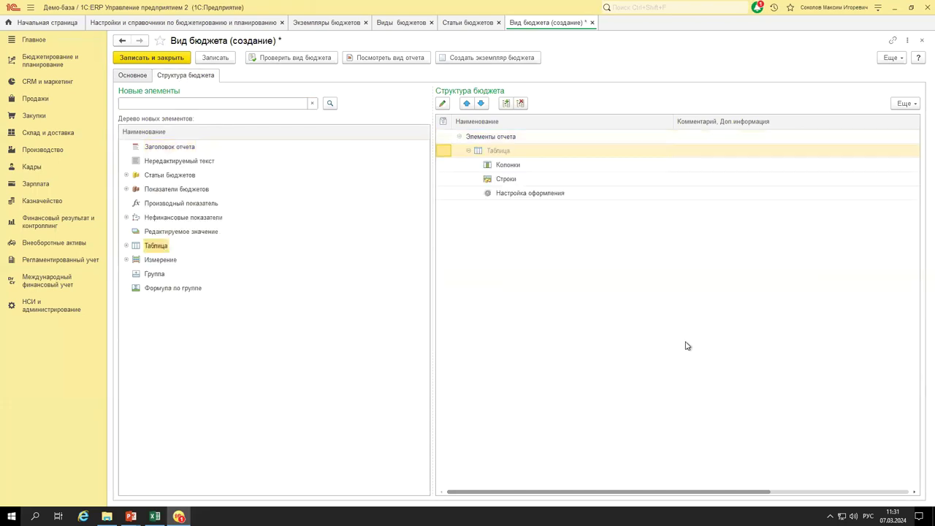
# Add the Месяц period dimension to the table's columns, covering all periods.
pyautogui.click(139, 264)
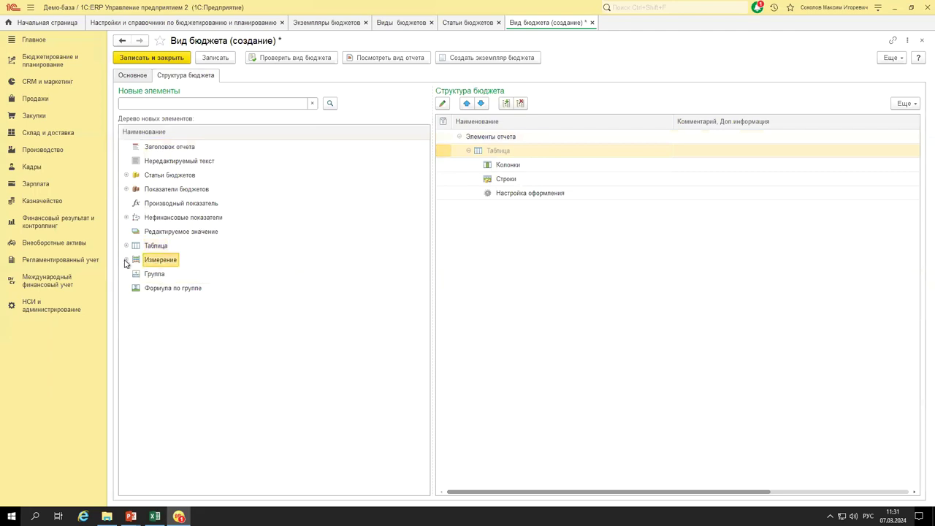
pyautogui.click(125, 260)
pyautogui.click(135, 274)
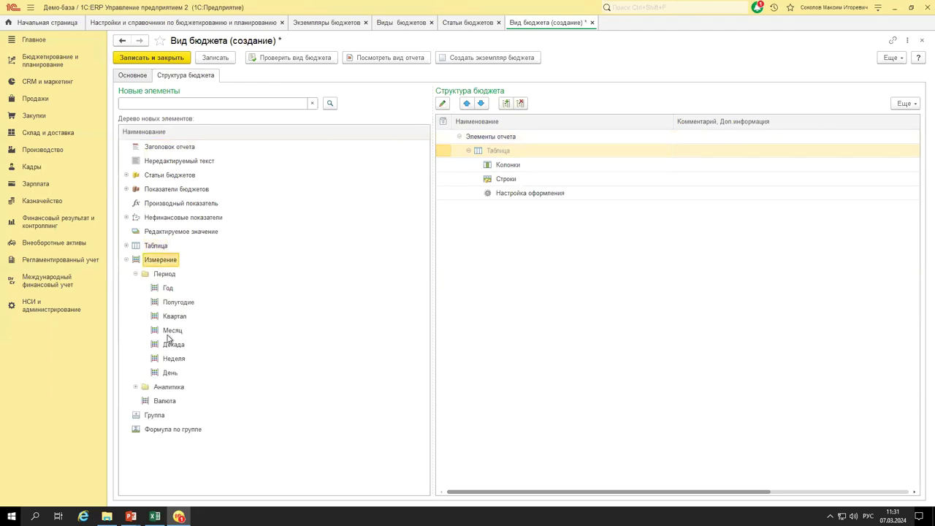
pyautogui.moveTo(171, 332); pyautogui.dragTo(501, 168)
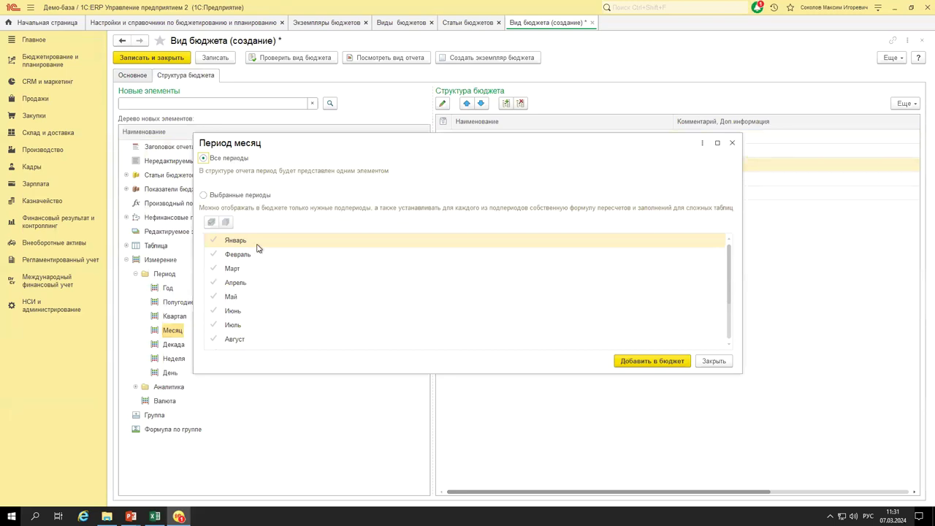
pyautogui.click(646, 361)
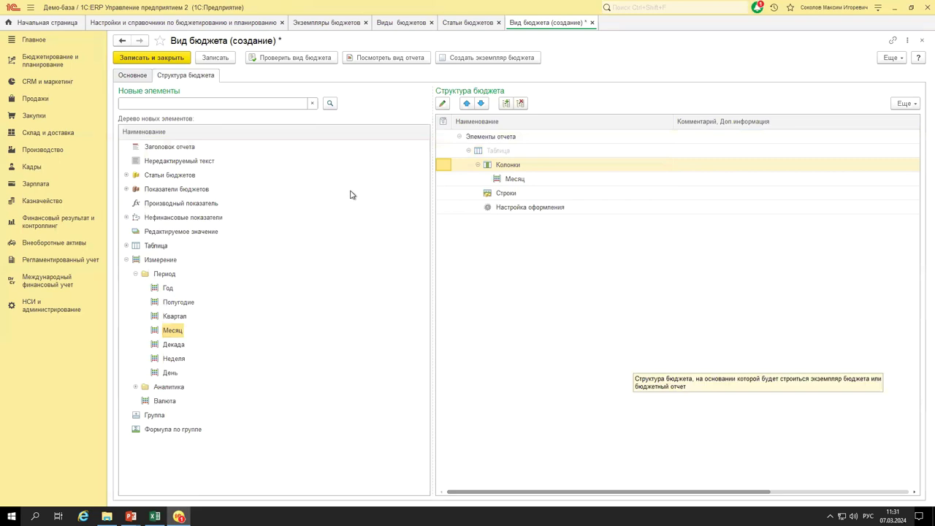
# Add the budget item Выручка от реализации товаров, работ, услуг from Основная модель, Доходы и расходы, to the table's rows.
pyautogui.click(503, 194)
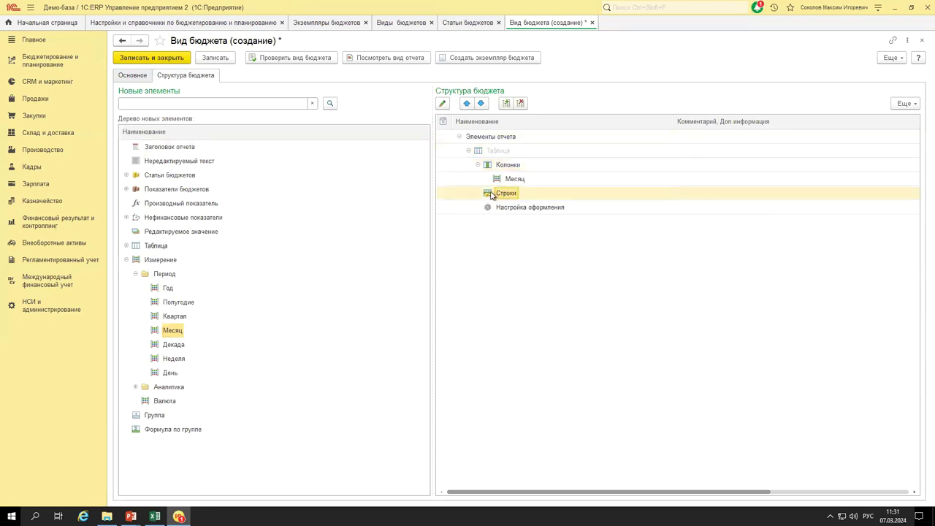
pyautogui.click(127, 189)
pyautogui.click(126, 175)
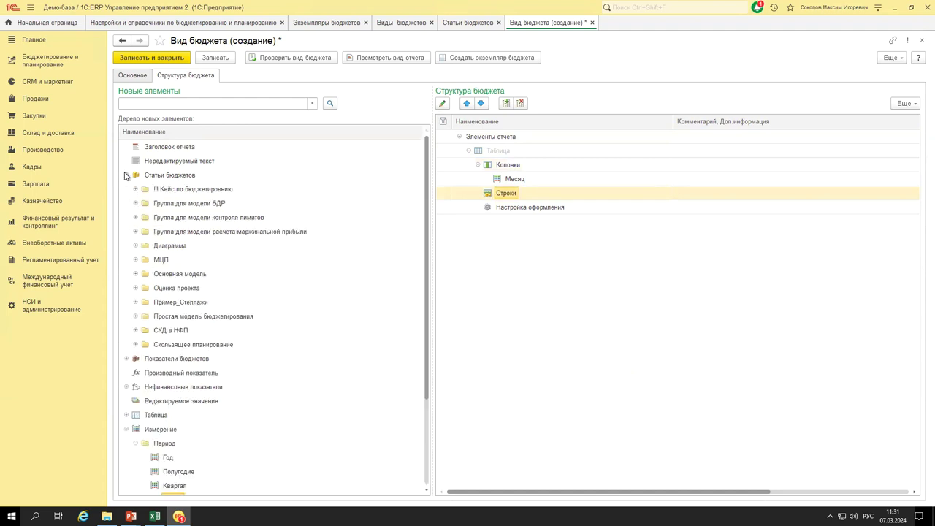
pyautogui.click(135, 274)
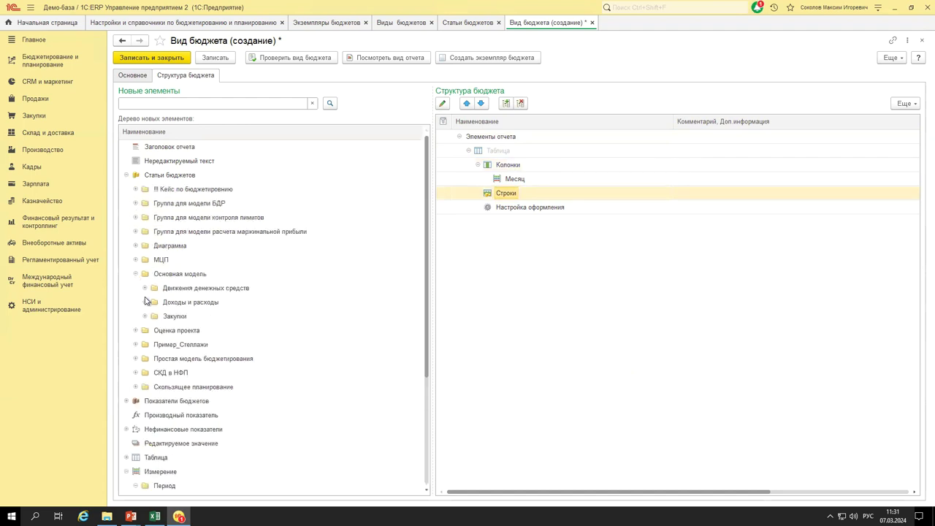
pyautogui.click(145, 302)
pyautogui.moveTo(188, 333); pyautogui.dragTo(512, 199)
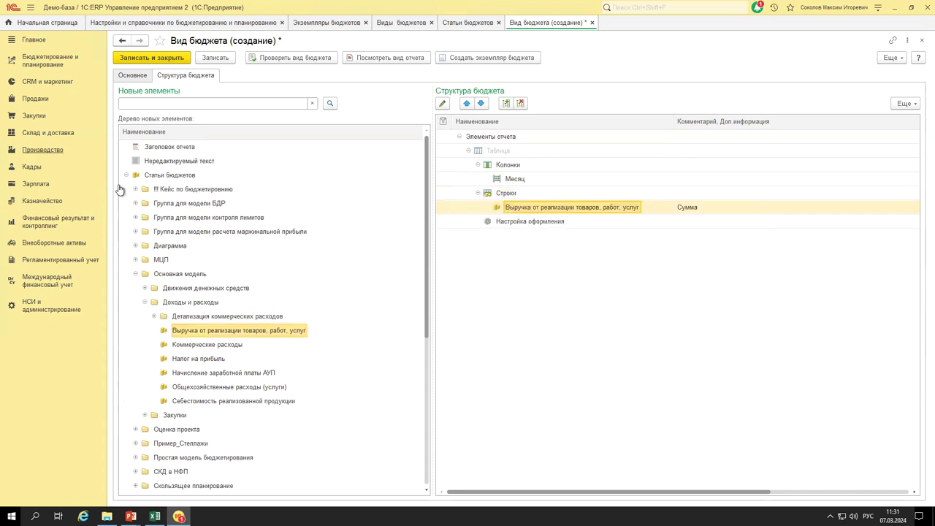
# Add the Контрагенты analytics under the revenue row, allowing values to be added in the budget instance, and save the budget type.
pyautogui.click(144, 301)
pyautogui.click(136, 273)
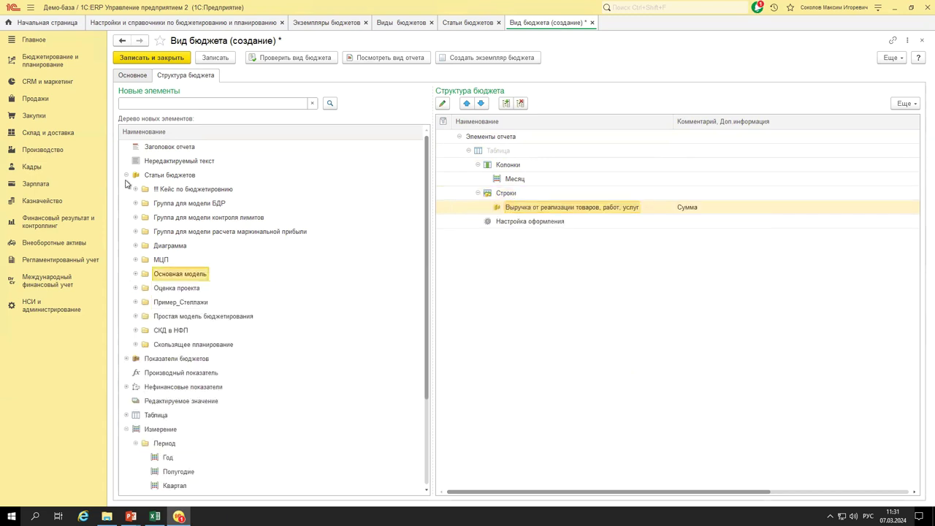
pyautogui.click(125, 175)
pyautogui.click(135, 273)
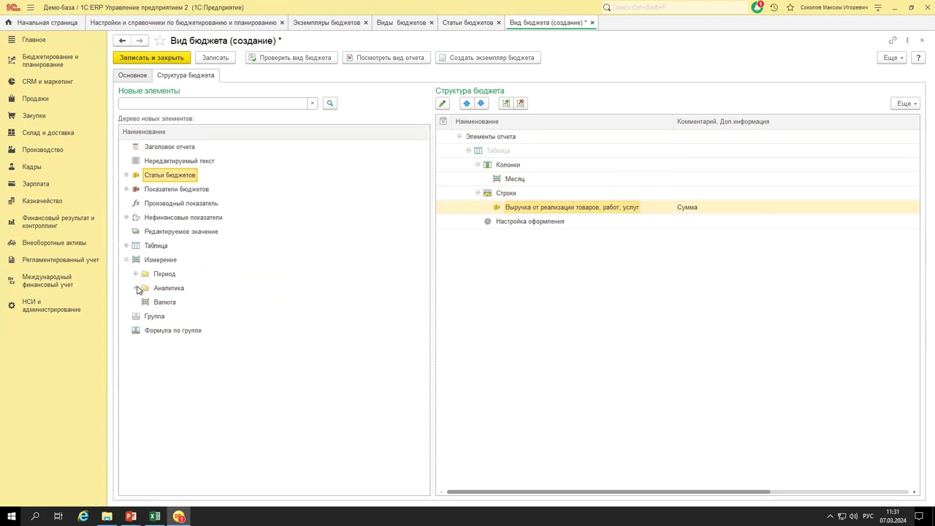
pyautogui.click(135, 288)
pyautogui.moveTo(182, 400); pyautogui.dragTo(533, 216)
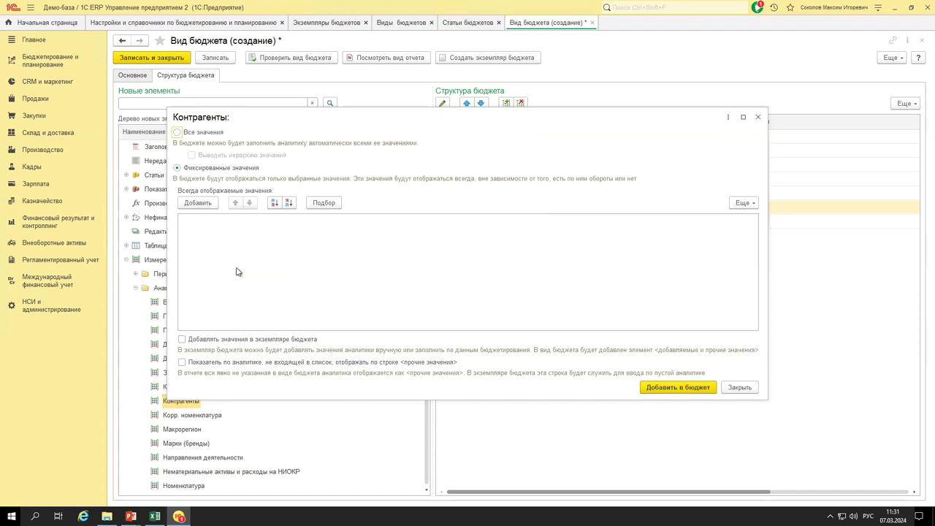
pyautogui.click(255, 341)
pyautogui.click(672, 387)
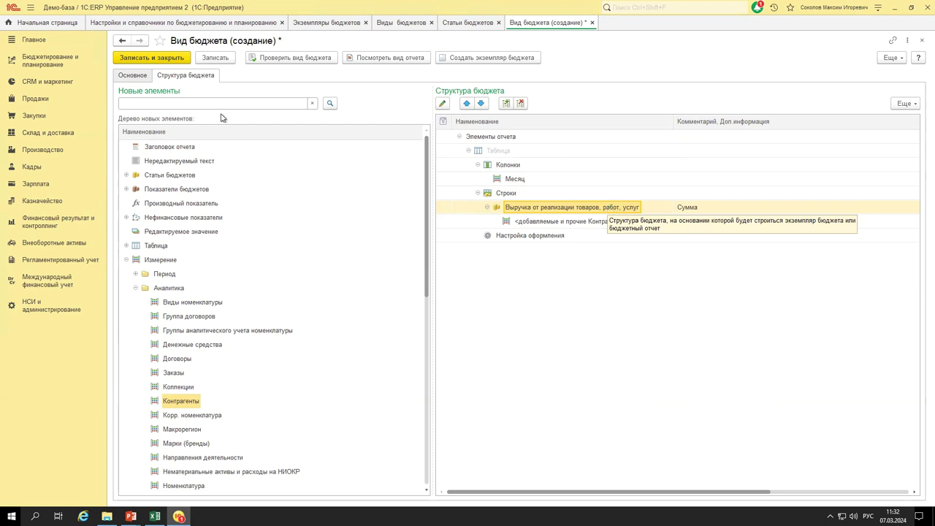
pyautogui.click(215, 57)
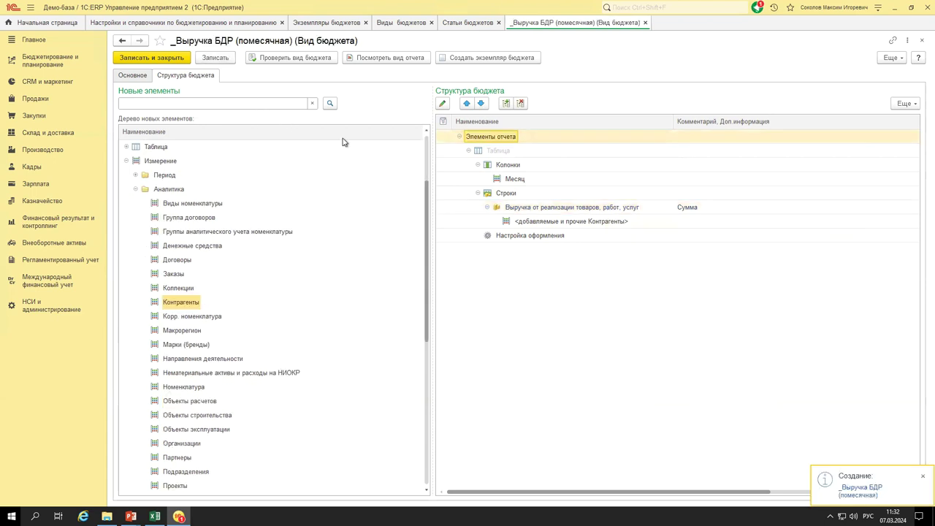
pyautogui.click(544, 211)
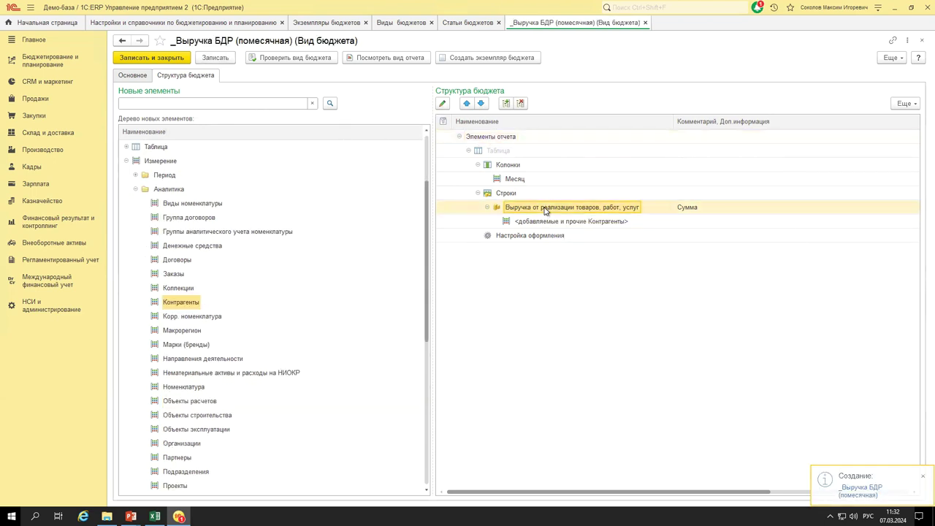
pyautogui.doubleClick(544, 211)
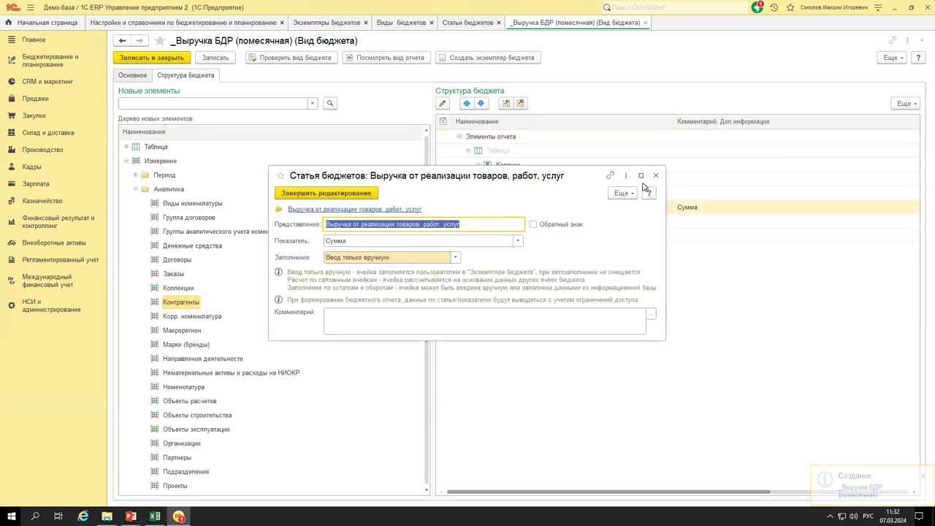
pyautogui.click(656, 177)
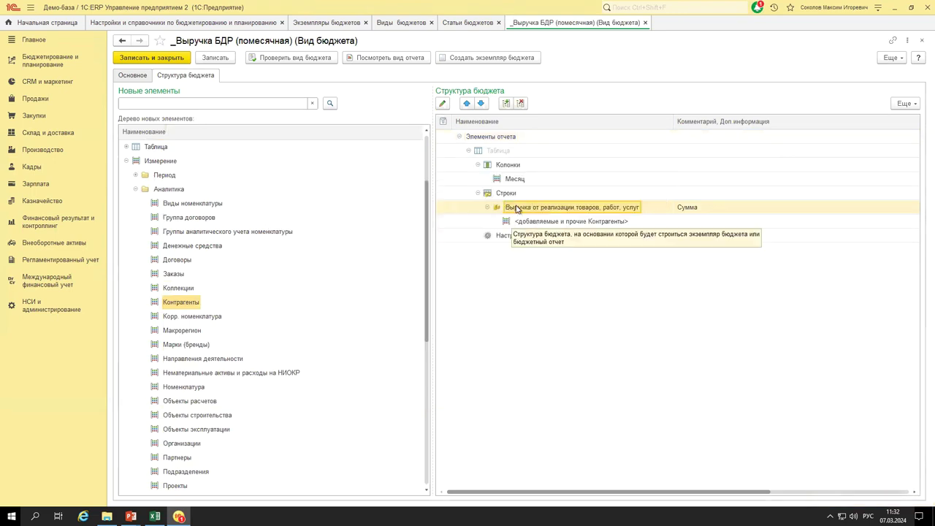
# Set the revenue row's fill method to Заполнение по остаткам и оборотам and open its autofill settings.
pyautogui.doubleClick(592, 211)
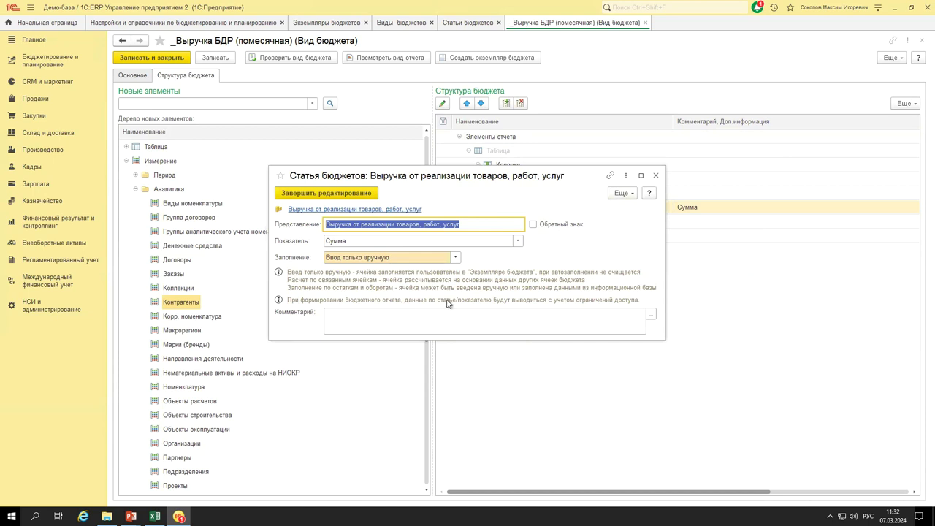
pyautogui.click(518, 241)
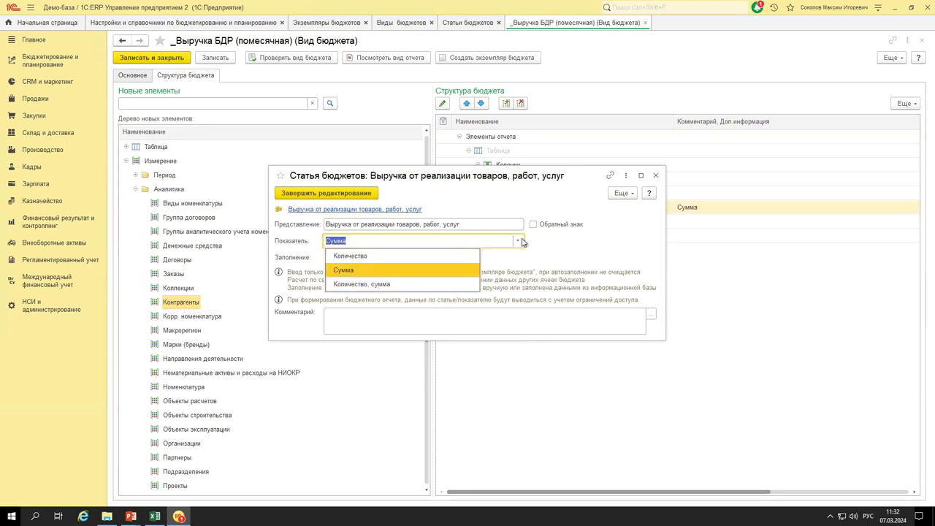
pyautogui.click(518, 241)
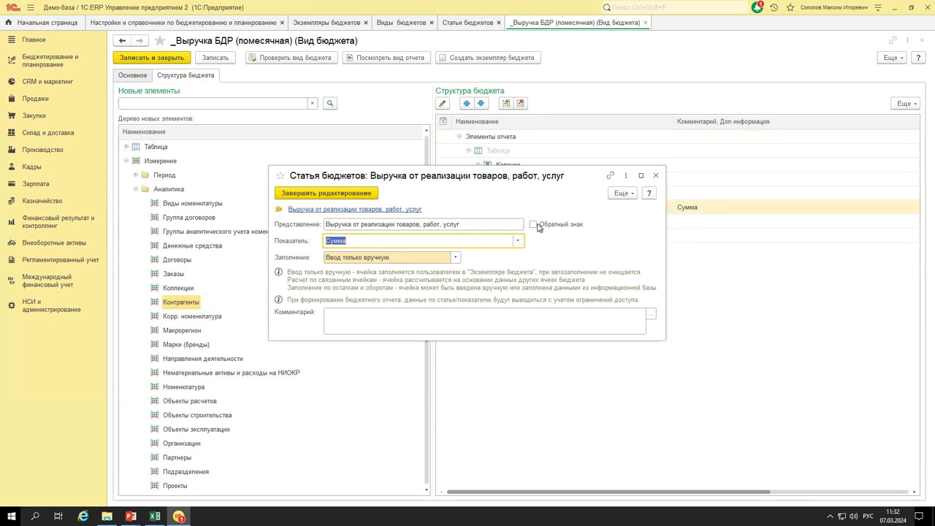
pyautogui.click(455, 261)
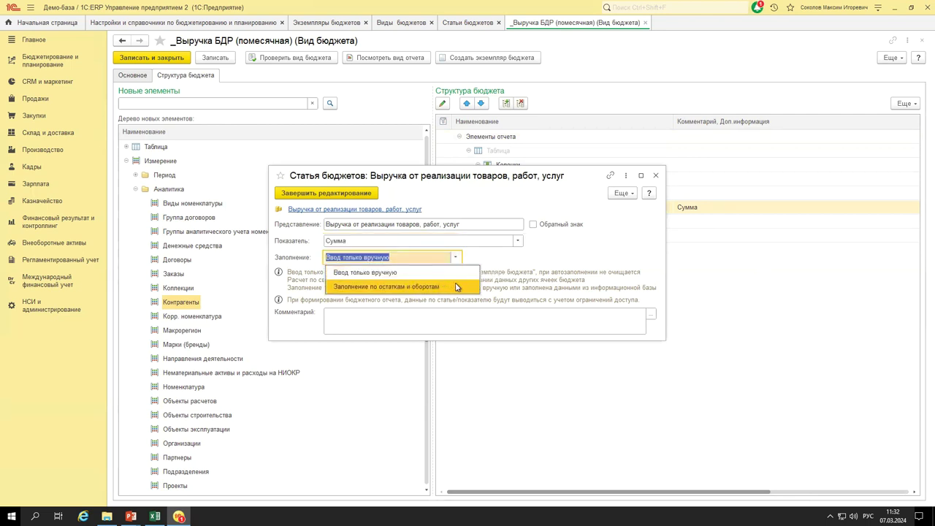
pyautogui.click(431, 287)
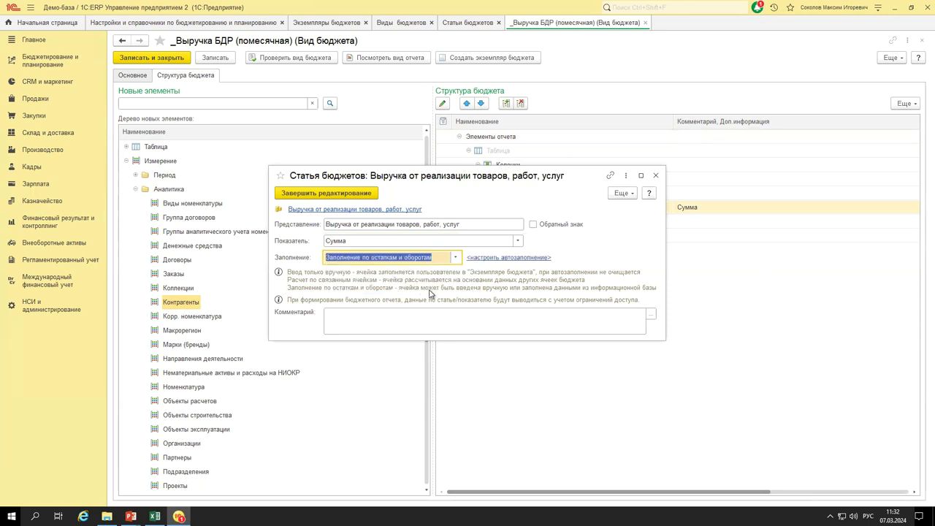
pyautogui.click(502, 258)
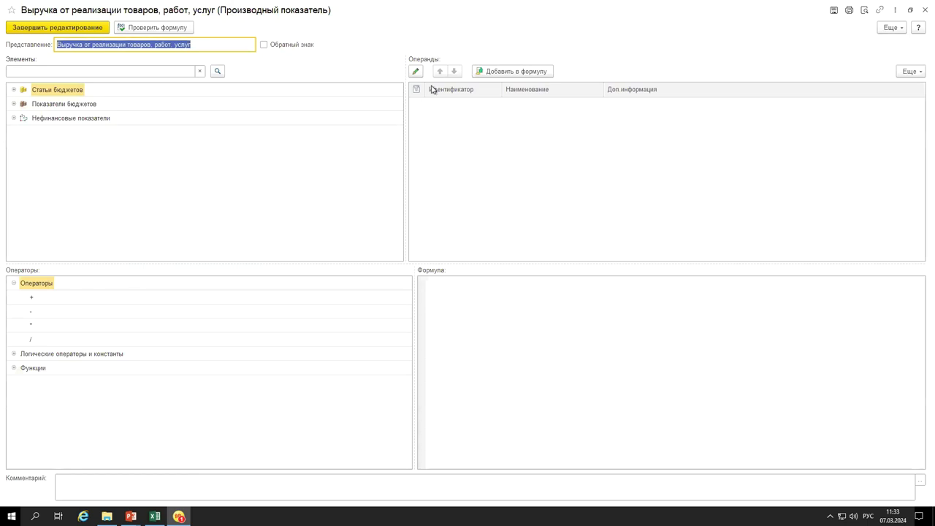
# Add the budget item Выручка от реализации from МЦП and the indicator Денежные средства 2 from Диаграмма to the operands.
pyautogui.click(13, 89)
pyautogui.click(22, 174)
pyautogui.moveTo(73, 188); pyautogui.dragTo(599, 164)
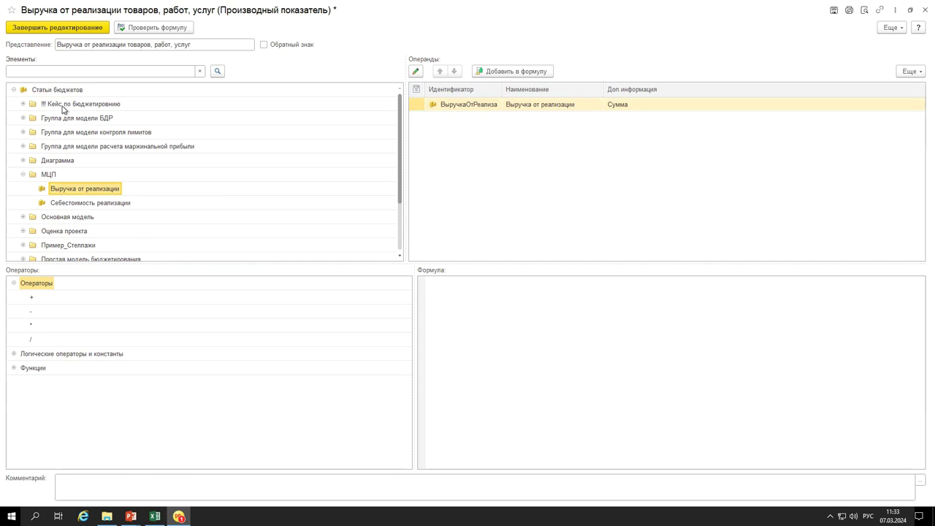
pyautogui.click(13, 89)
pyautogui.click(13, 103)
pyautogui.click(23, 132)
pyautogui.moveTo(77, 146); pyautogui.dragTo(467, 237)
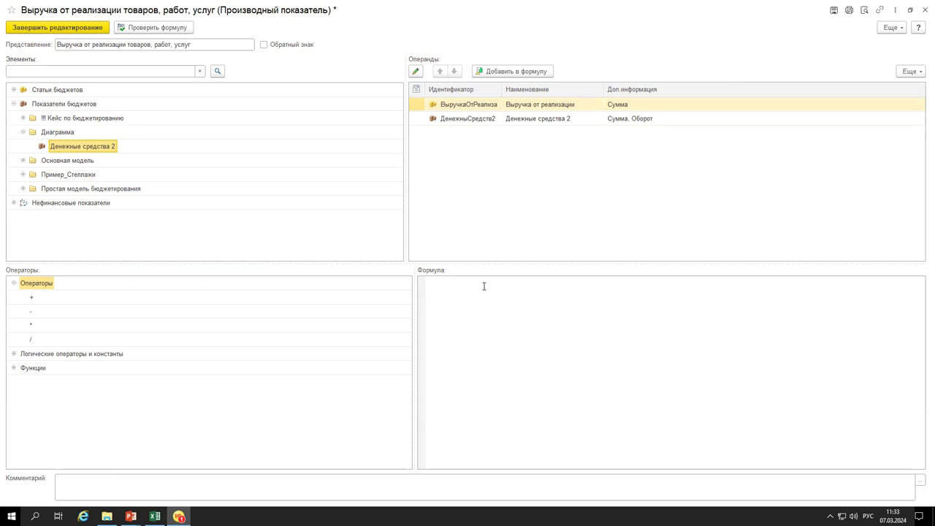
# Review the arithmetic and logical operators and the functions available for the autofill formula.
pyautogui.click(14, 367)
pyautogui.click(14, 354)
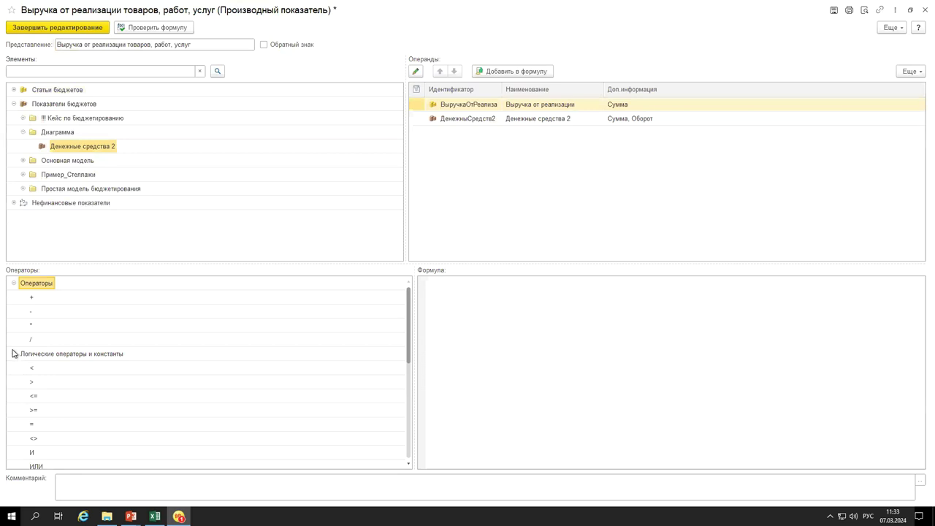
pyautogui.scroll(-4, 14, 343)
pyautogui.scroll(4, 14, 322)
pyautogui.click(14, 354)
pyautogui.click(12, 284)
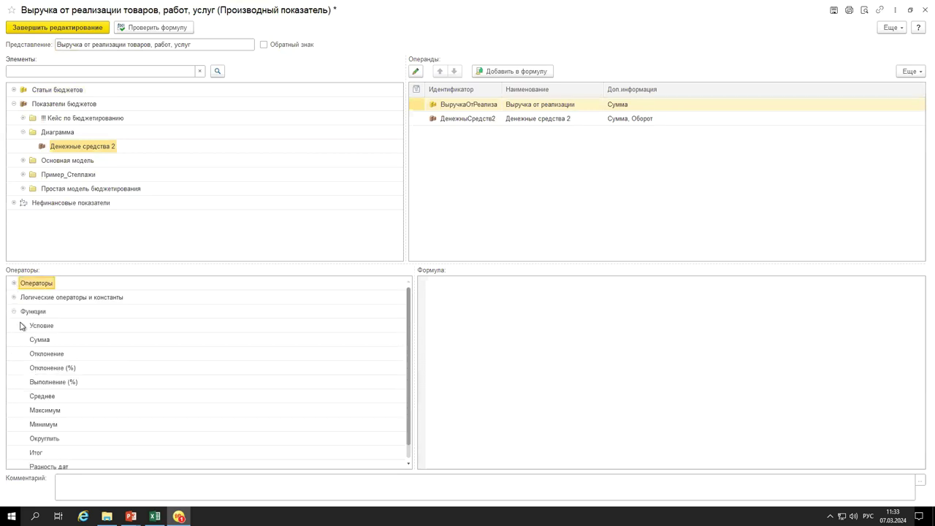
pyautogui.click(14, 312)
# Delete the Выручка от реализации and Денежные средства 2 operands.
pyautogui.click(563, 109)
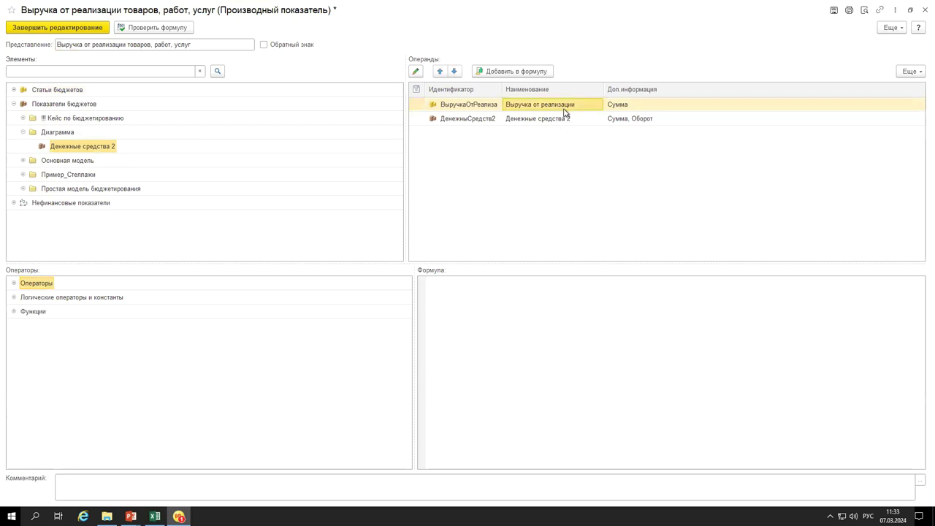
pyautogui.press('Delete')
pyautogui.press('Delete')
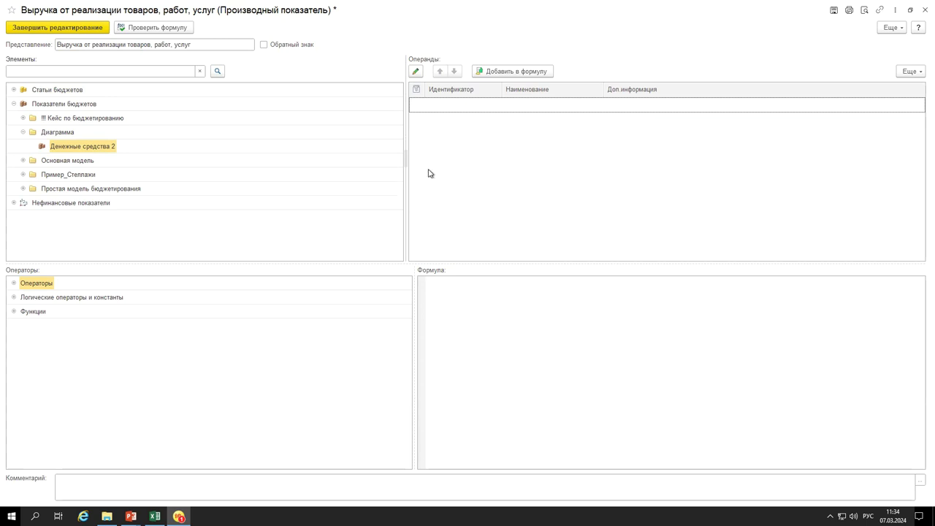
# Add the budget item Выручка от реализации товаров, работ, услуг from Основная модель, Доходы и расходы, to the operands.
pyautogui.click(14, 104)
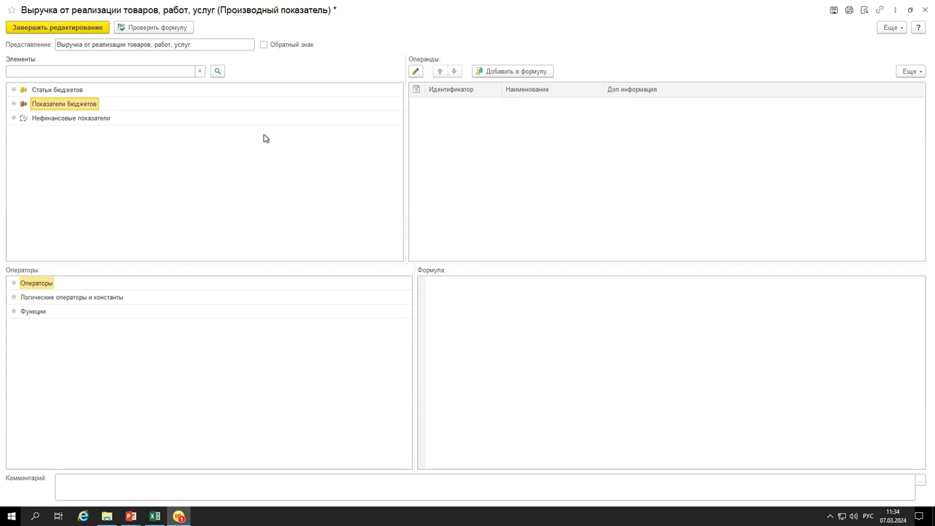
pyautogui.click(22, 91)
pyautogui.click(13, 90)
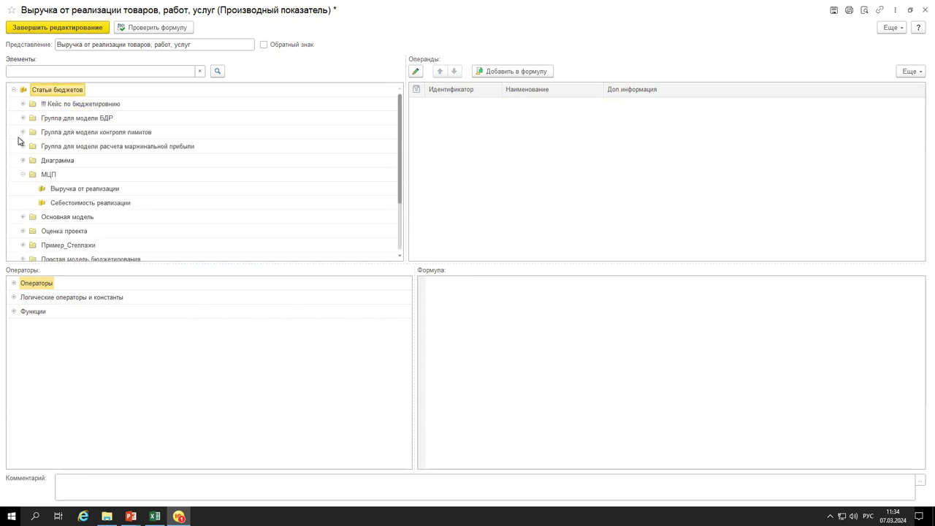
pyautogui.click(24, 175)
pyautogui.click(23, 188)
pyautogui.click(33, 217)
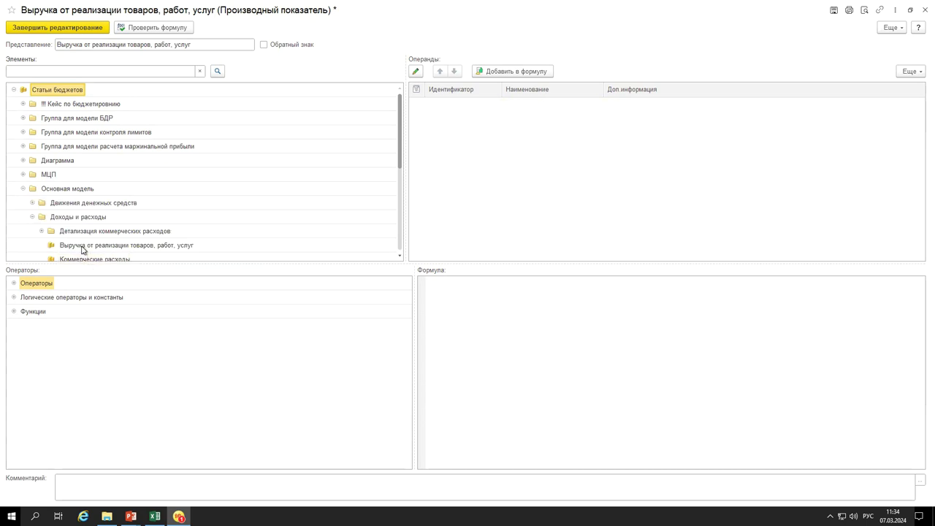
pyautogui.click(86, 245)
pyautogui.scroll(-2, 89, 242)
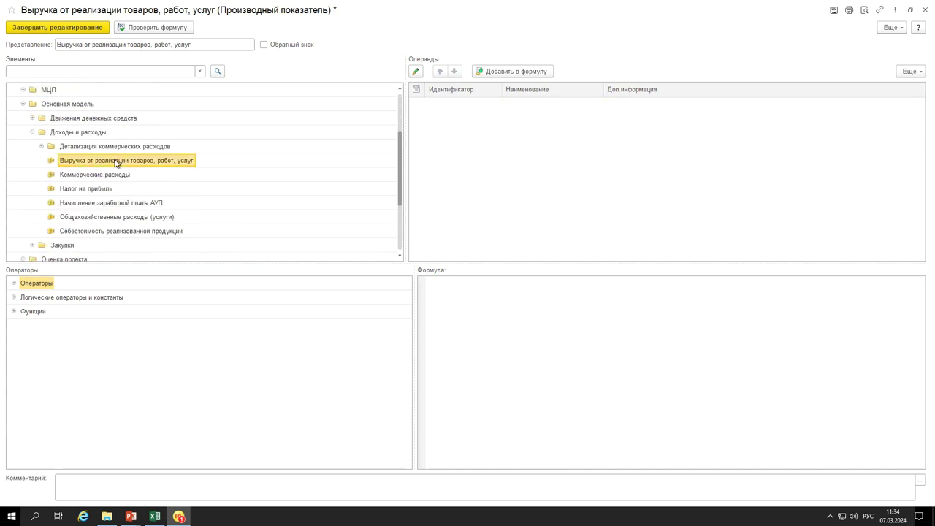
pyautogui.moveTo(115, 162); pyautogui.dragTo(515, 180)
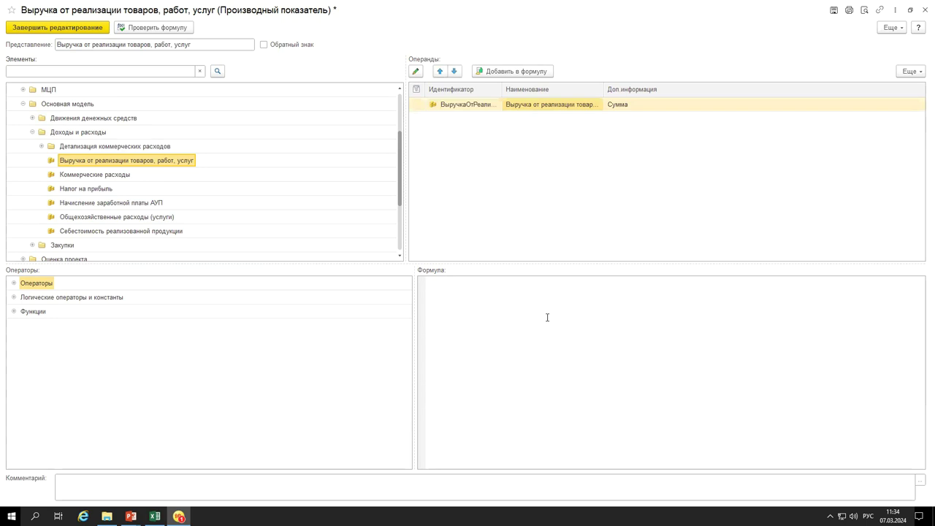
# Remove the revenue operand, insert the same budget item directly into the formula instead, and divide it by 12.
pyautogui.click(558, 110)
pyautogui.press('Delete')
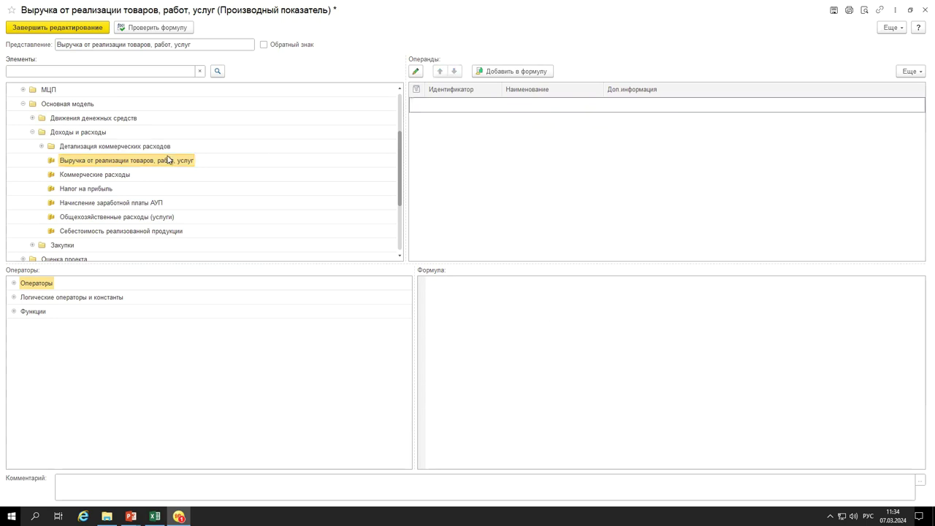
pyautogui.click(89, 162)
pyautogui.moveTo(89, 162); pyautogui.dragTo(437, 296)
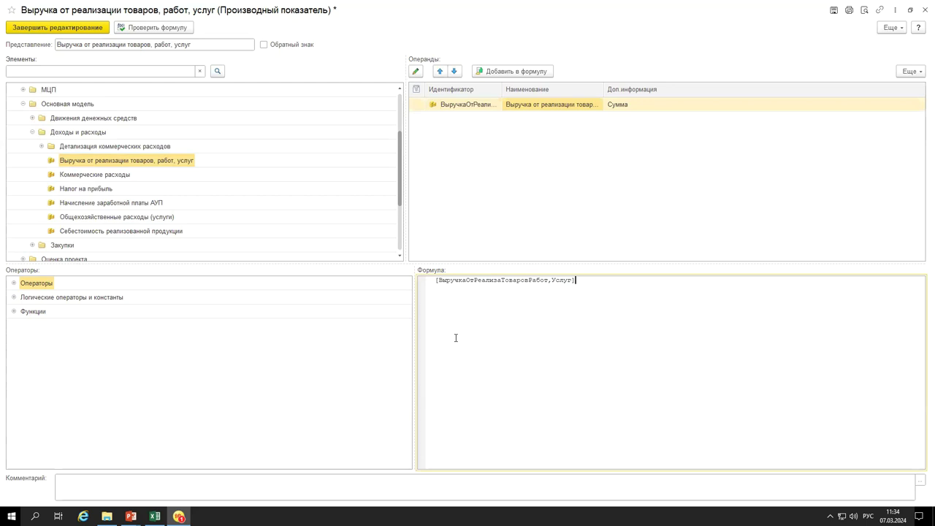
pyautogui.write('/12')
# Collapse the budget items and expand Нефинансовые показатели to view the non-financial indicators available for the formula.
pyautogui.scroll(3, 61, 151)
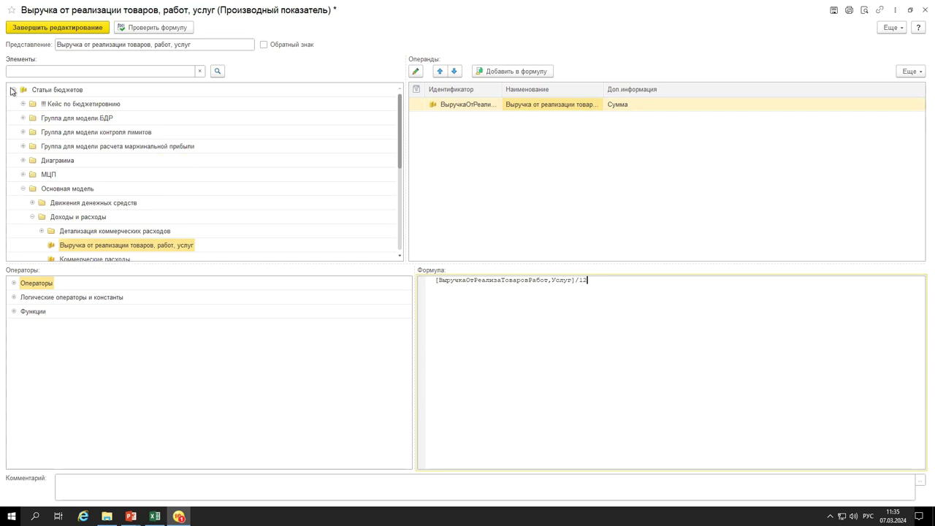
pyautogui.click(13, 90)
pyautogui.click(13, 118)
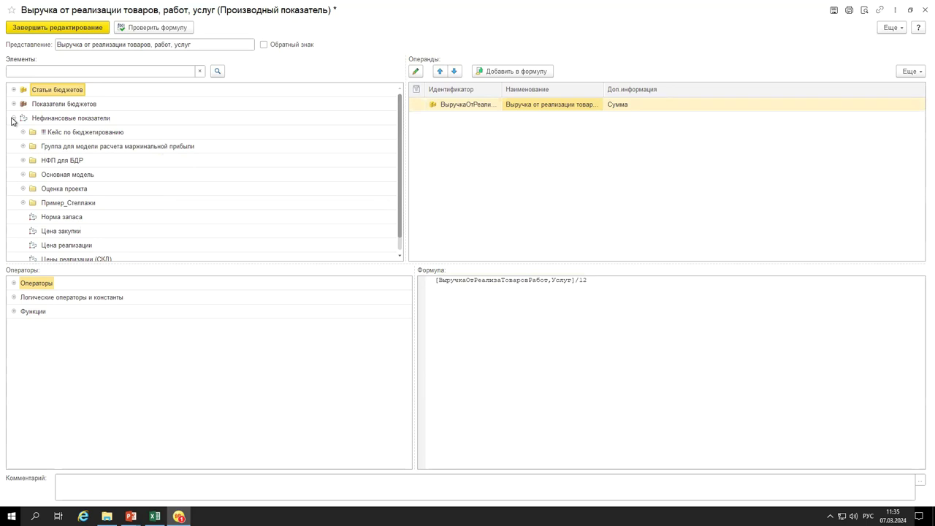
pyautogui.click(13, 119)
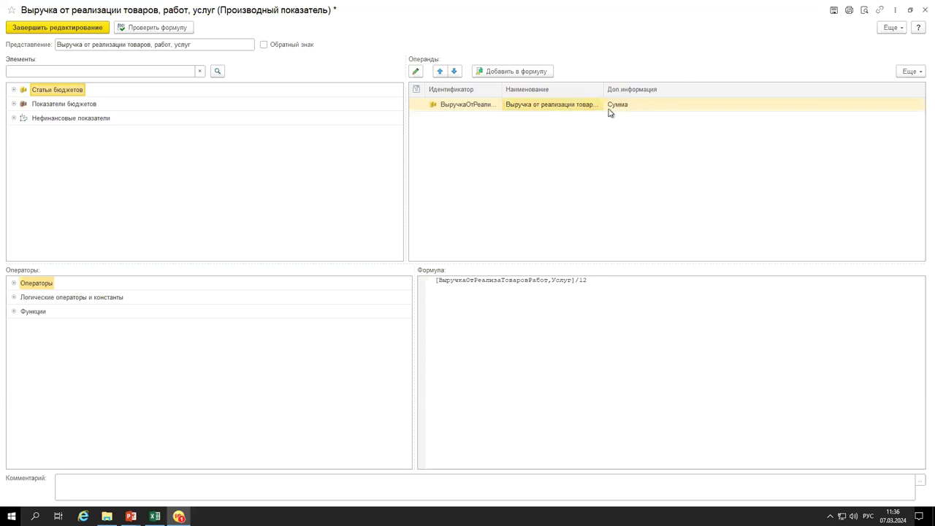
pyautogui.doubleClick(593, 108)
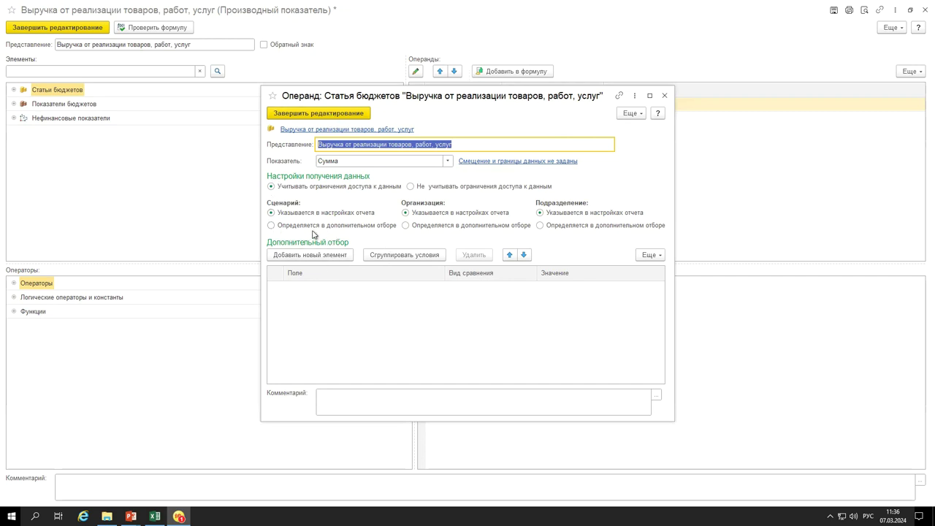
pyautogui.click(296, 226)
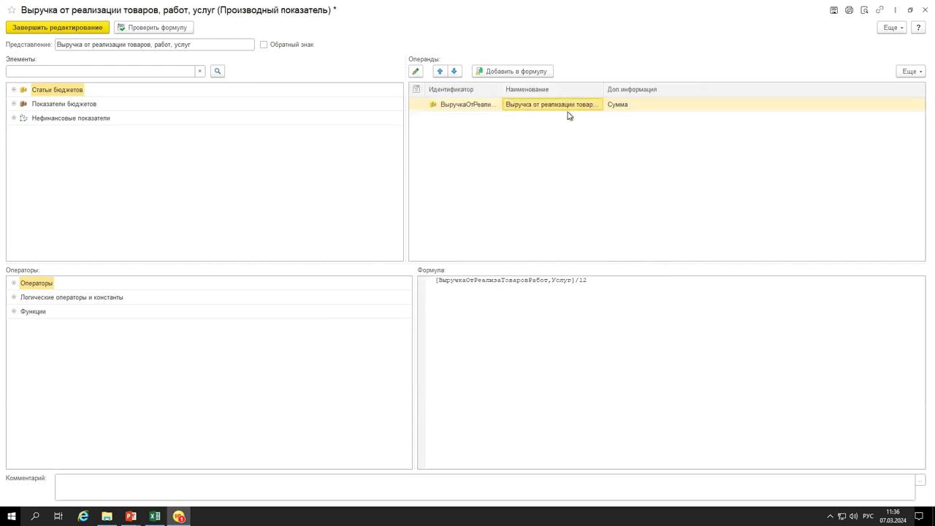
# Define the revenue operand's scenario in its additional filter as equal to "_Годовой БДР" and finish editing the operand.
pyautogui.doubleClick(568, 107)
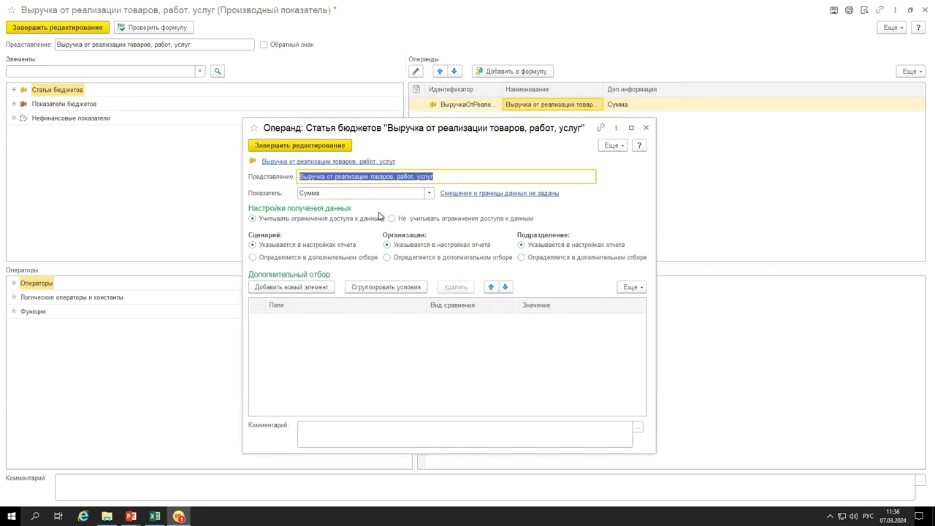
pyautogui.click(429, 193)
pyautogui.click(429, 194)
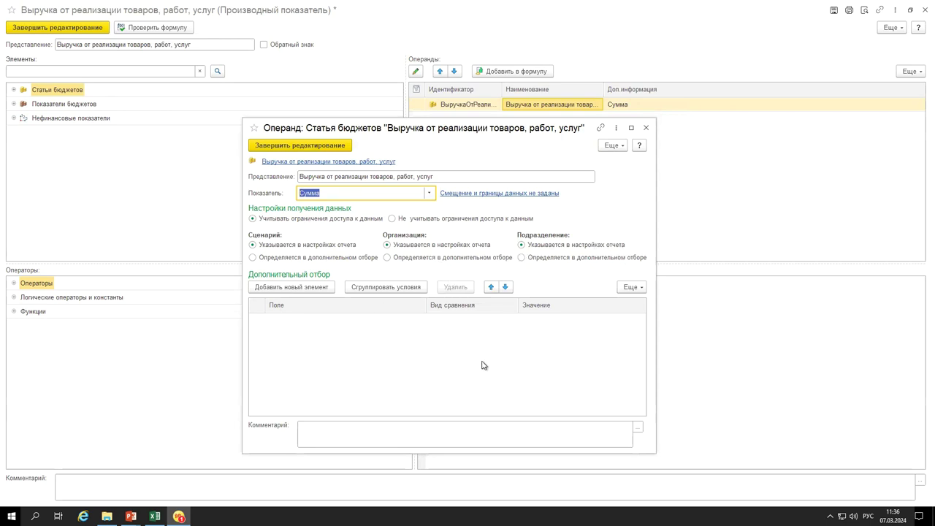
pyautogui.click(263, 259)
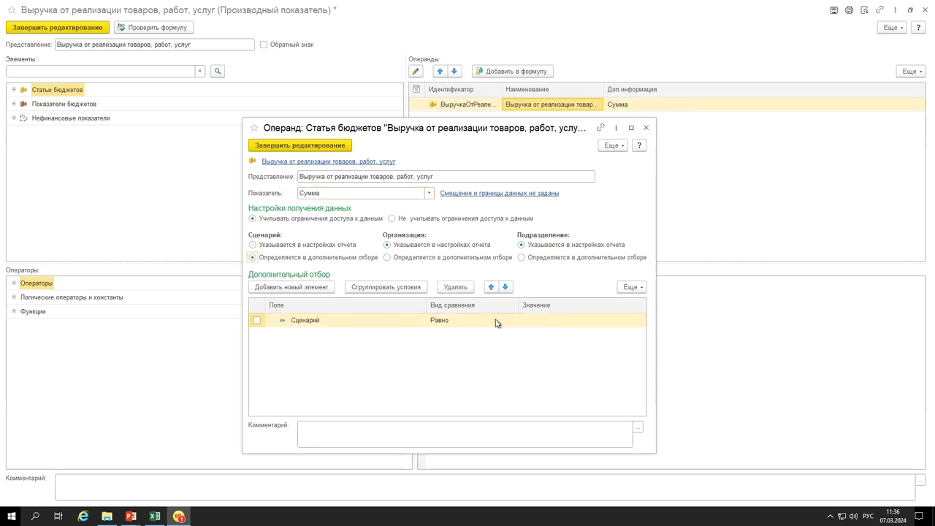
pyautogui.click(568, 322)
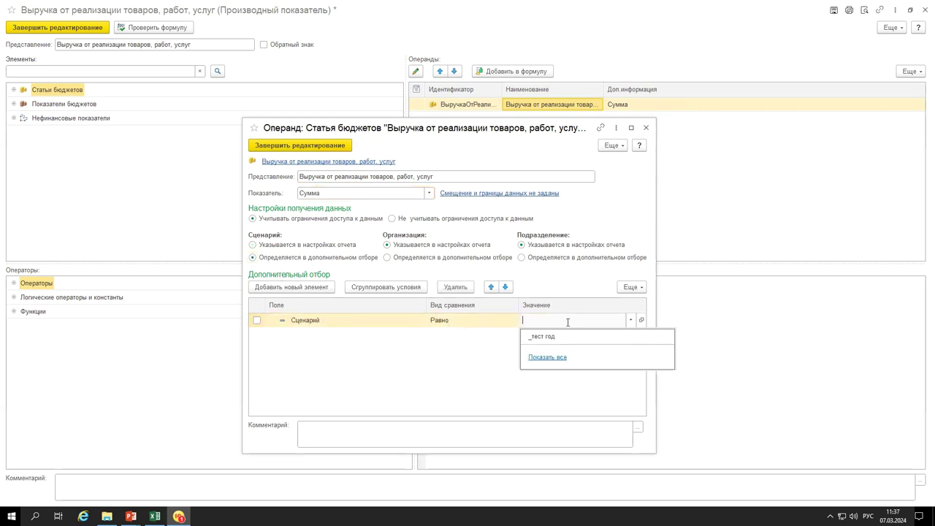
pyautogui.click(544, 357)
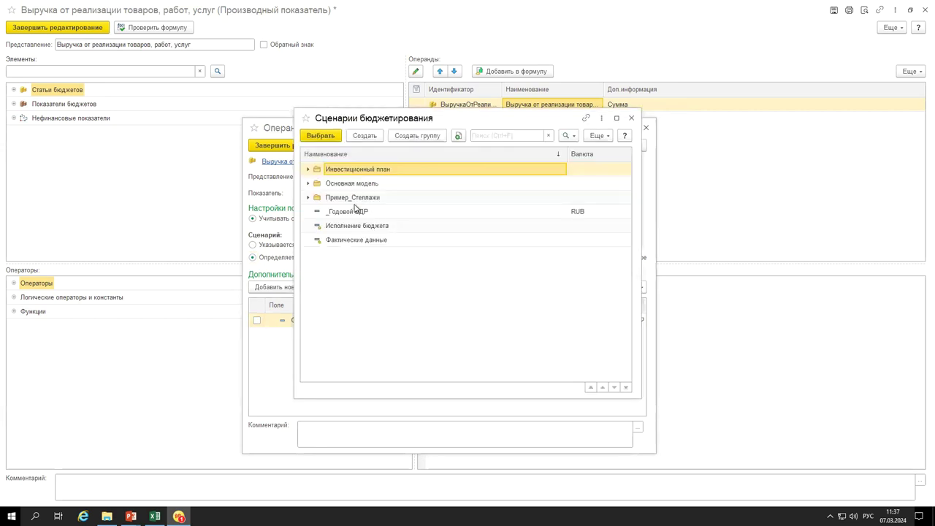
pyautogui.doubleClick(354, 211)
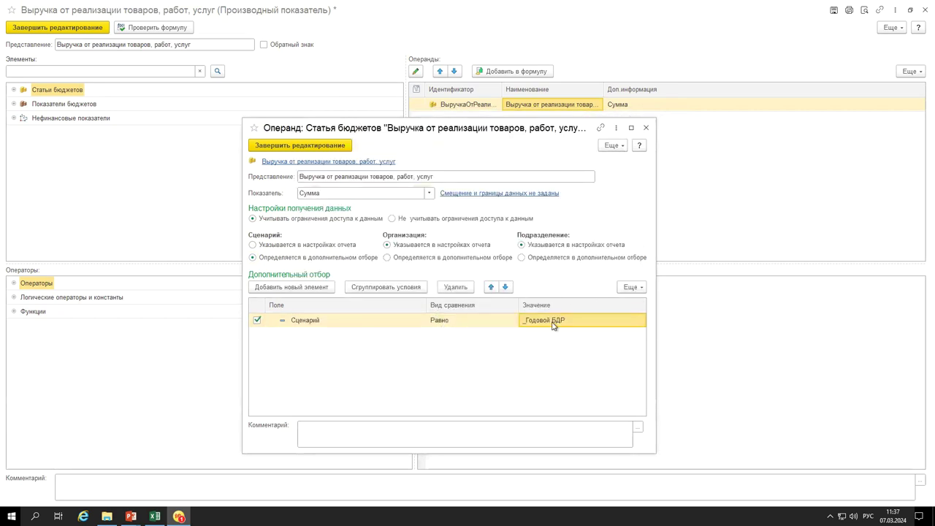
pyautogui.click(295, 145)
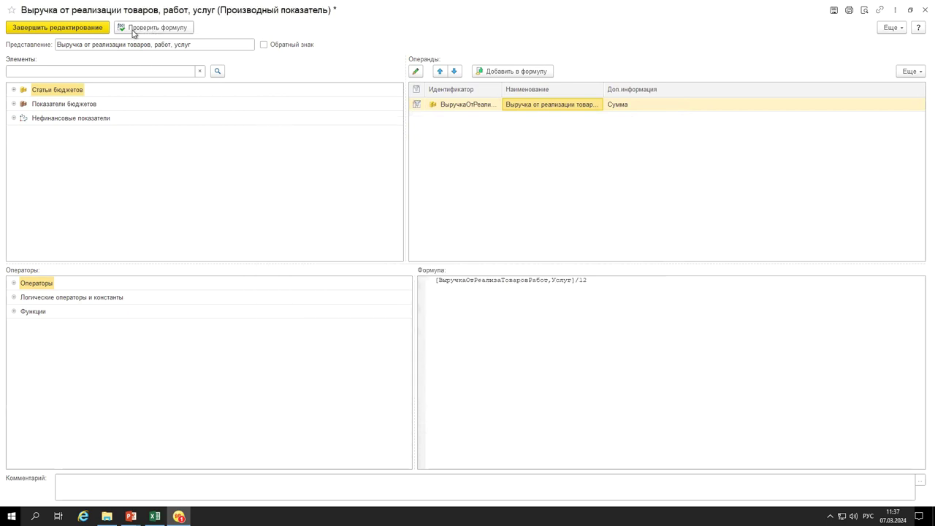
# Finish editing the derived indicator and its revenue budget item, and save the "_Выручка БДР (помесячная)" budget type.
pyautogui.click(88, 30)
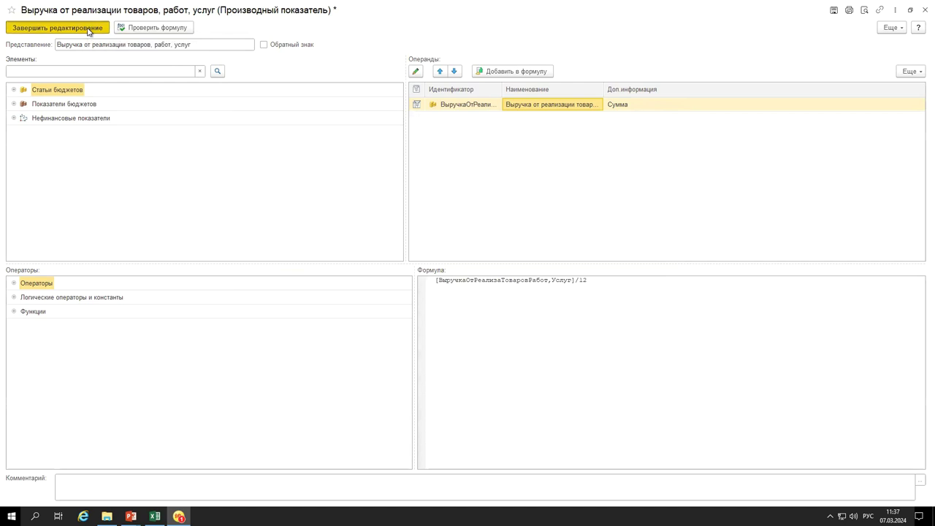
pyautogui.click(346, 194)
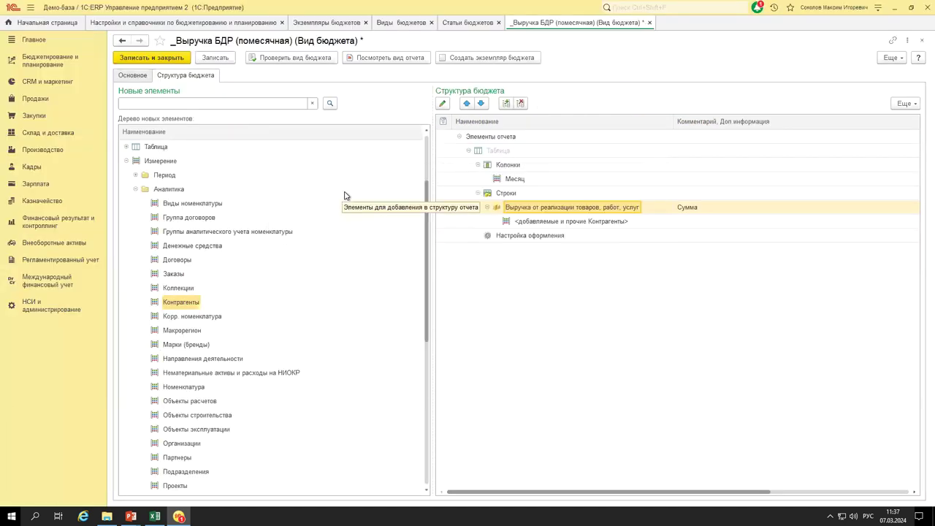
pyautogui.click(215, 58)
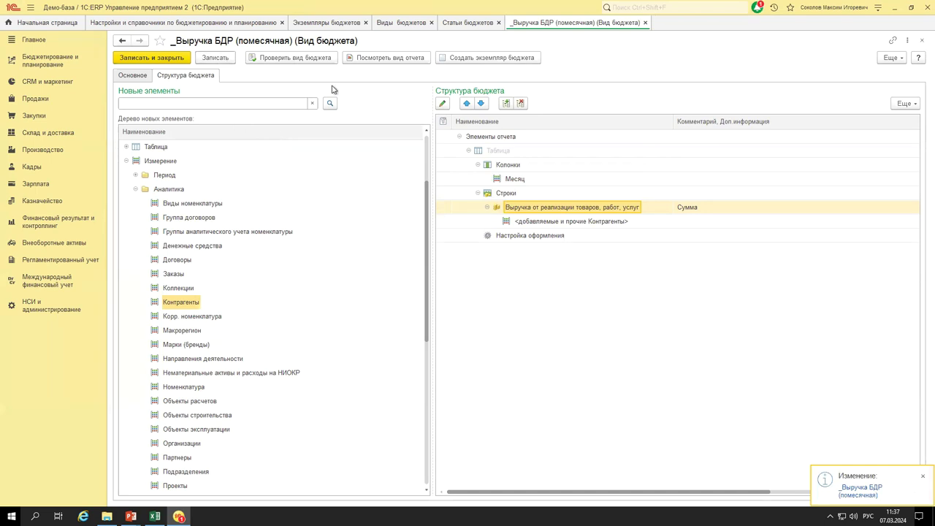
# Create a budget instance from this budget type and assign it a new scenario "_Месячный БДР" copied from "_Годовой БДР".
pyautogui.click(532, 62)
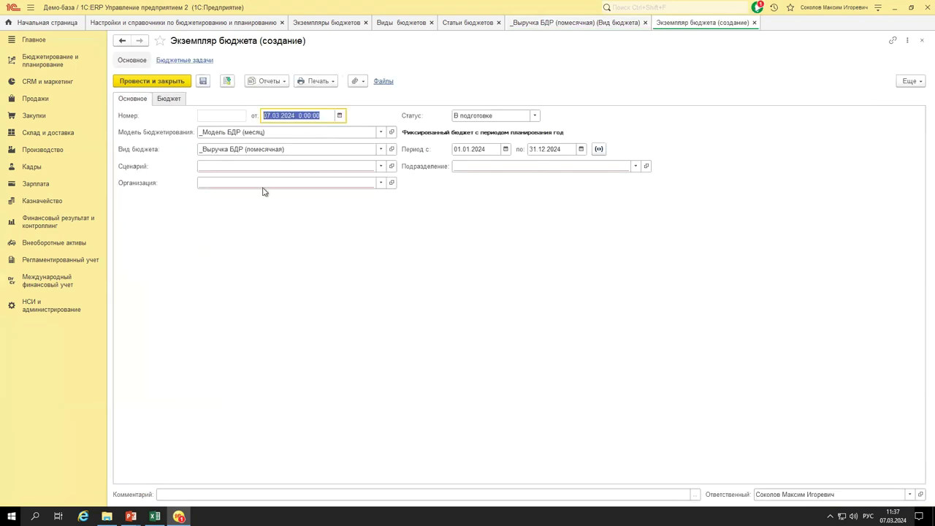
pyautogui.click(217, 166)
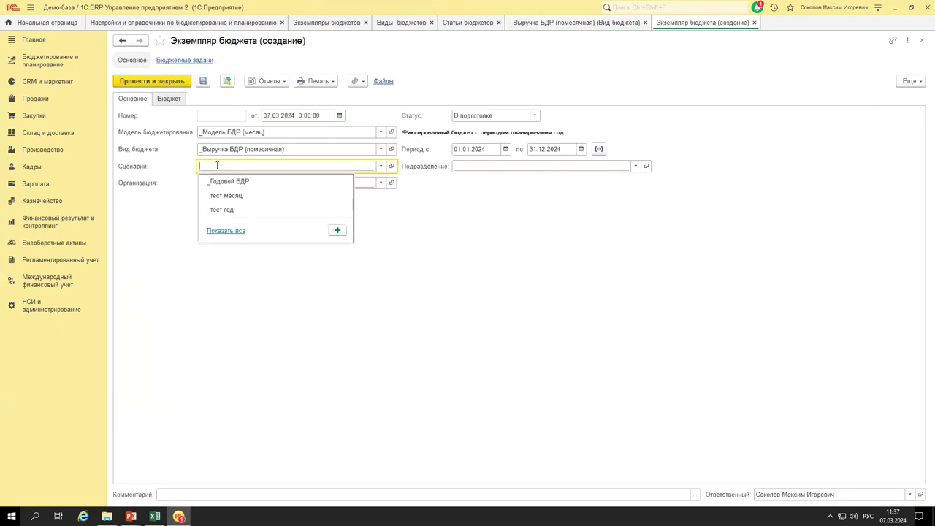
pyautogui.click(224, 230)
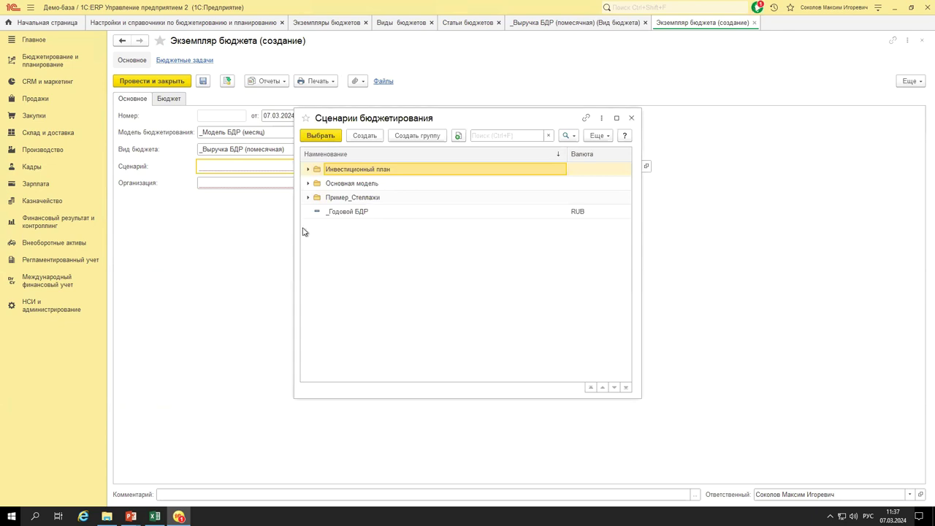
pyautogui.click(352, 212)
pyautogui.click(458, 136)
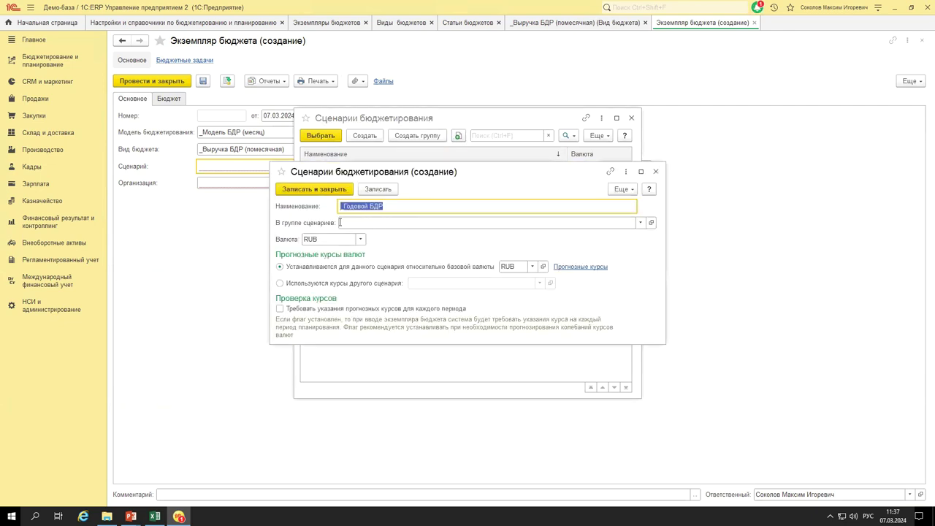
pyautogui.doubleClick(358, 207)
pyautogui.moveTo(363, 206); pyautogui.dragTo(344, 206)
pyautogui.write('Месячный')
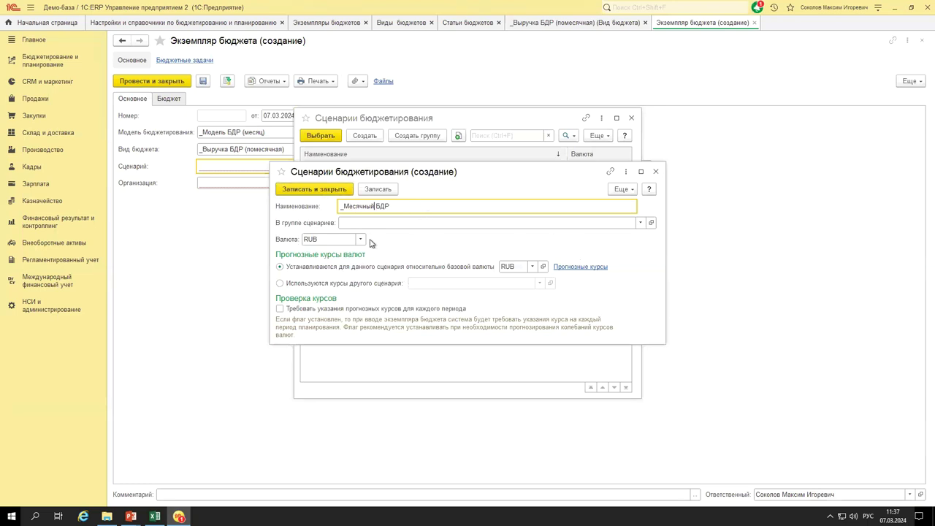
pyautogui.click(310, 192)
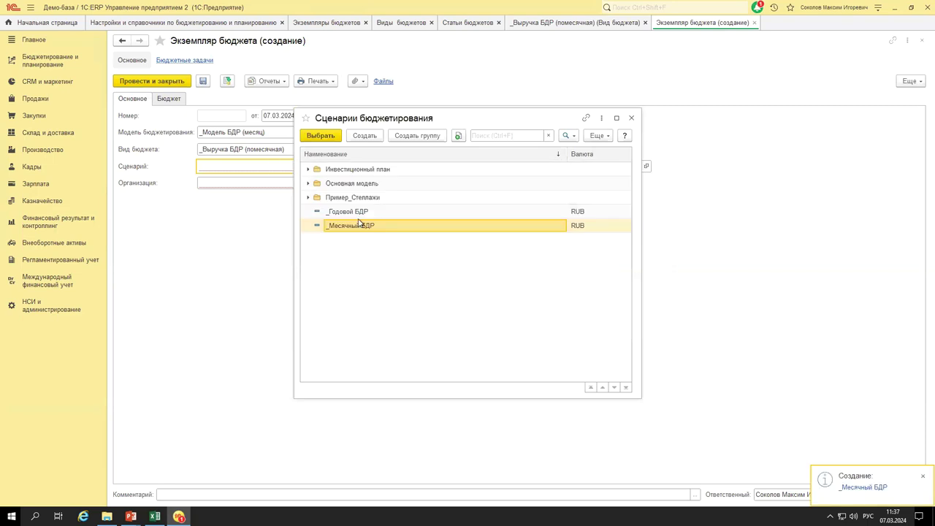
pyautogui.doubleClick(365, 226)
# Set the budget instance's organization to "Металл-Сервис" and its department to "Отдел продаж торгового направления".
pyautogui.click(219, 183)
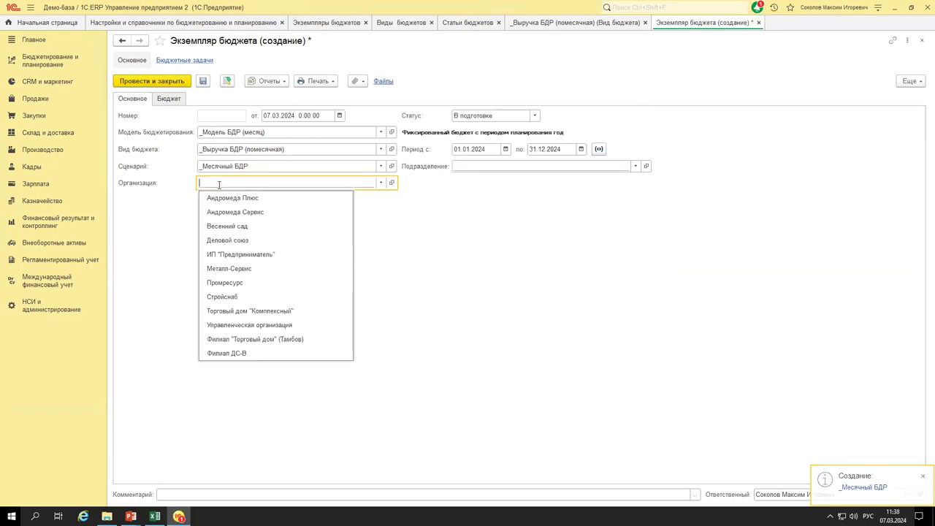
pyautogui.click(247, 270)
pyautogui.click(471, 168)
pyautogui.click(487, 181)
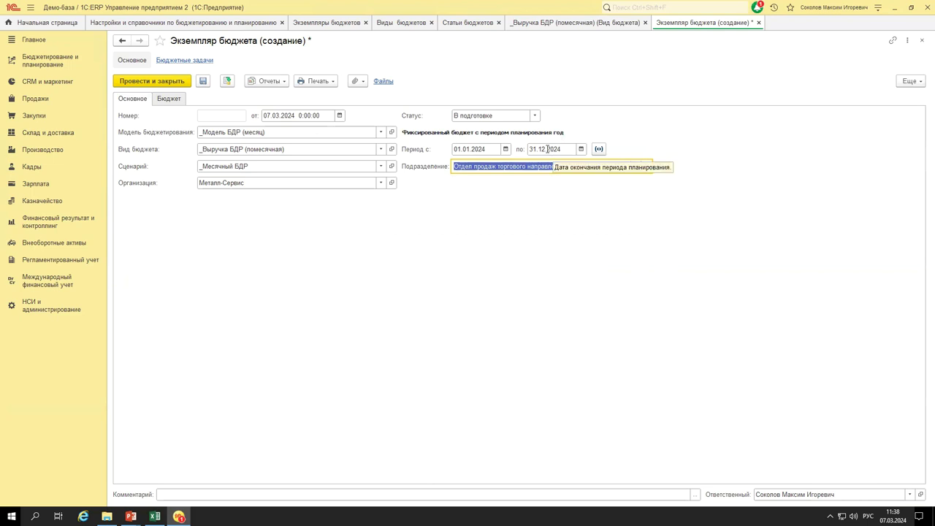
# Fill the instance's monthly budget table automatically and check the revenue values by counterparty for January 2024.
pyautogui.click(170, 101)
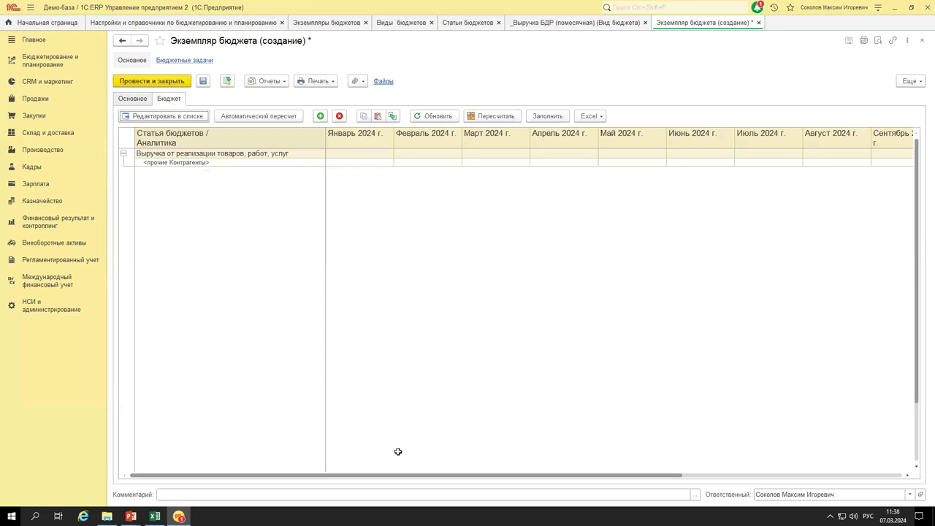
pyautogui.click(213, 162)
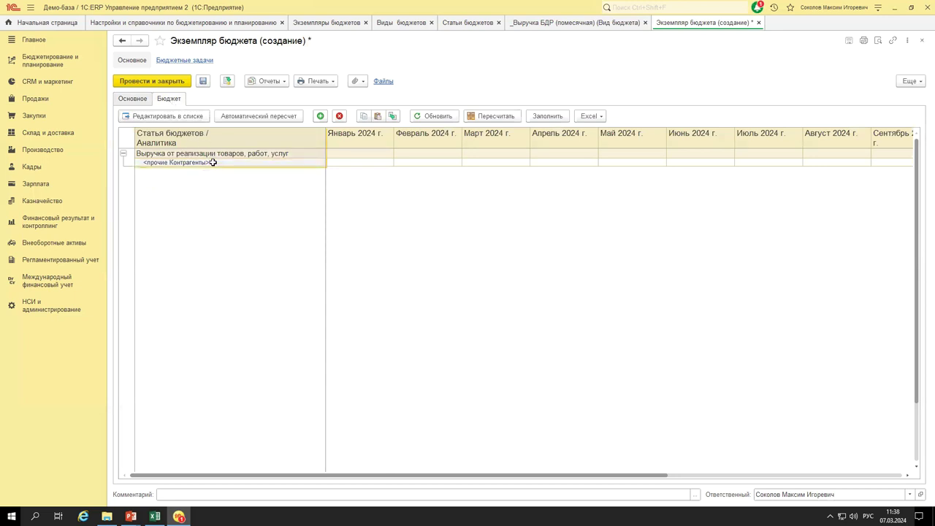
pyautogui.moveTo(477, 476); pyautogui.dragTo(826, 448)
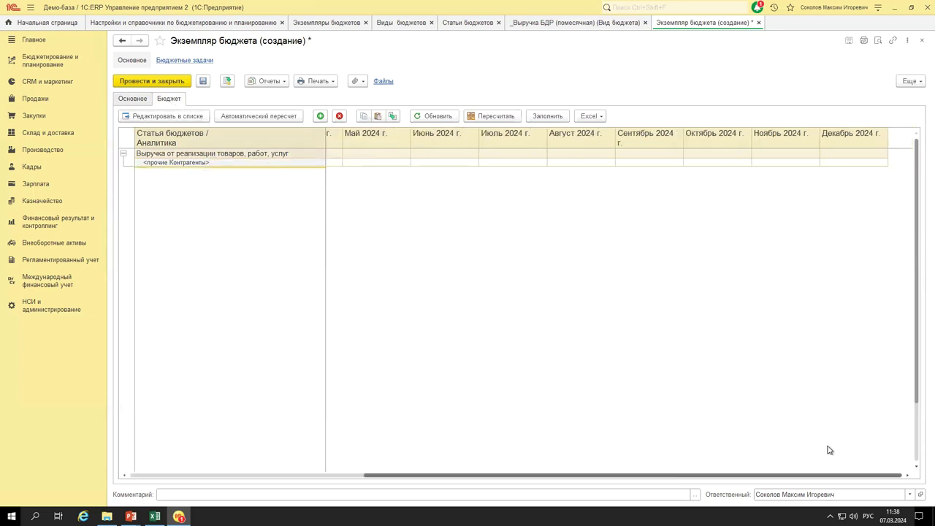
pyautogui.click(381, 229)
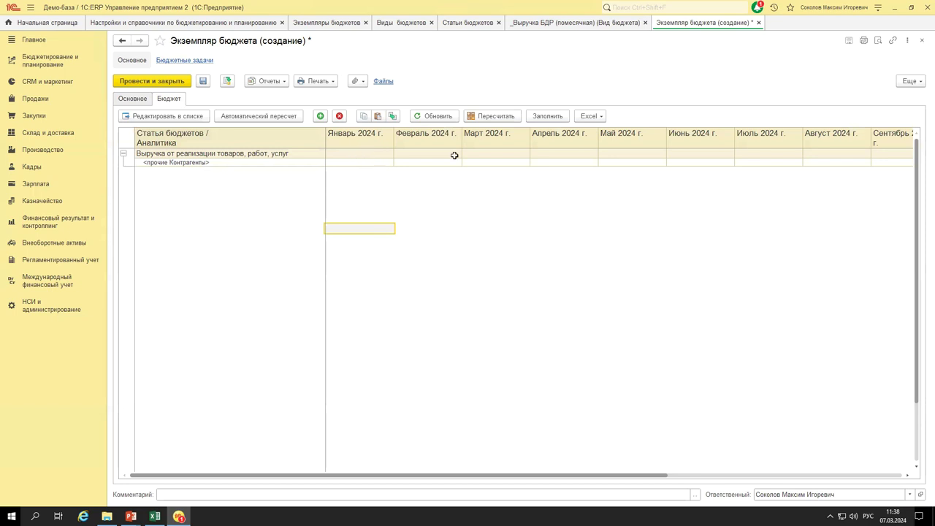
pyautogui.click(548, 119)
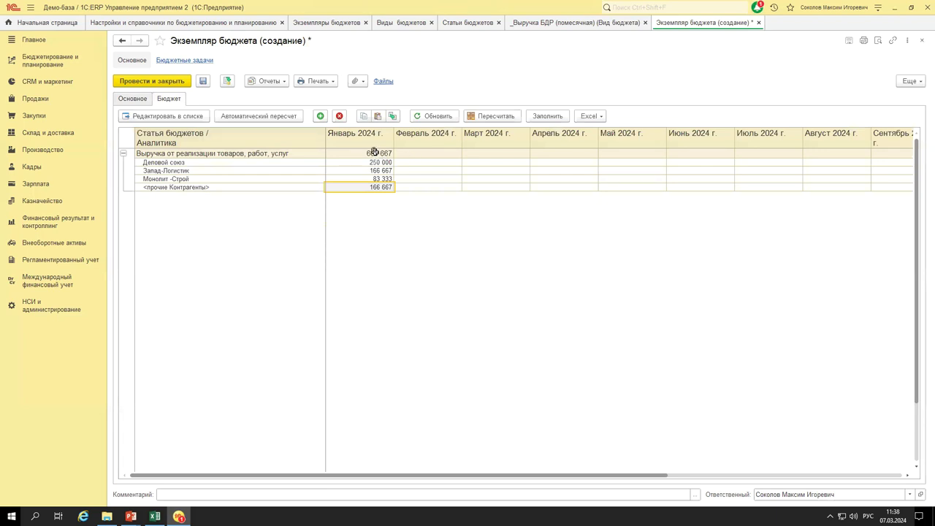
pyautogui.moveTo(359, 152); pyautogui.dragTo(320, 183)
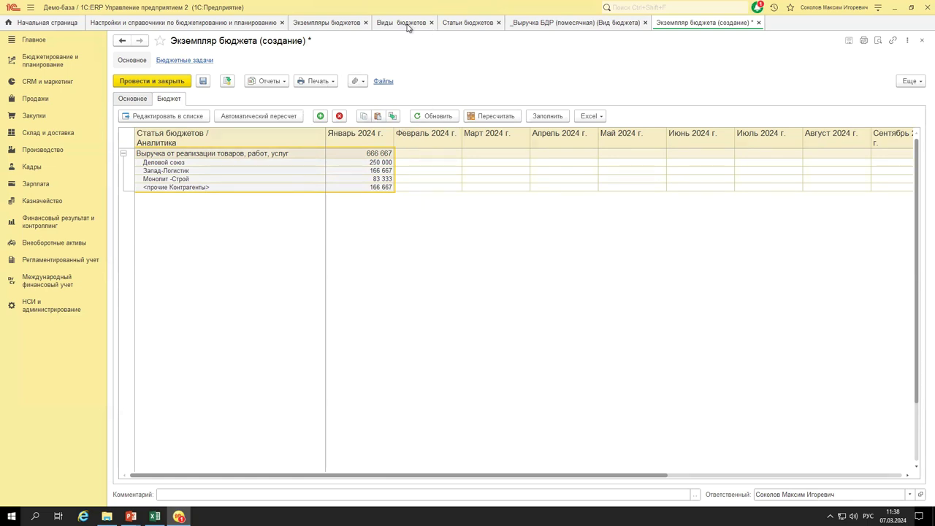
# Examine the planning periods in the "Обороты бюджетов" register movements of the "_Бюджет выручки" instance against the new instance's January column.
pyautogui.click(319, 23)
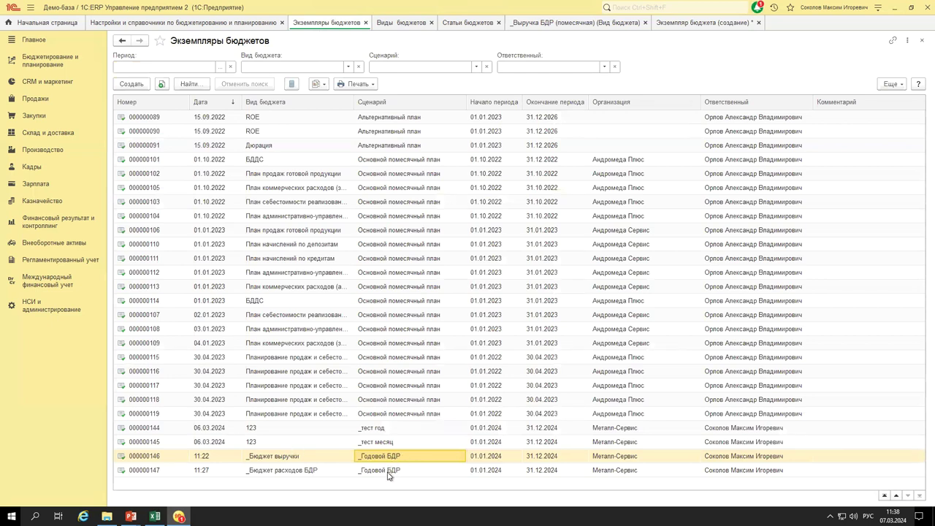
pyautogui.click(316, 88)
pyautogui.click(330, 98)
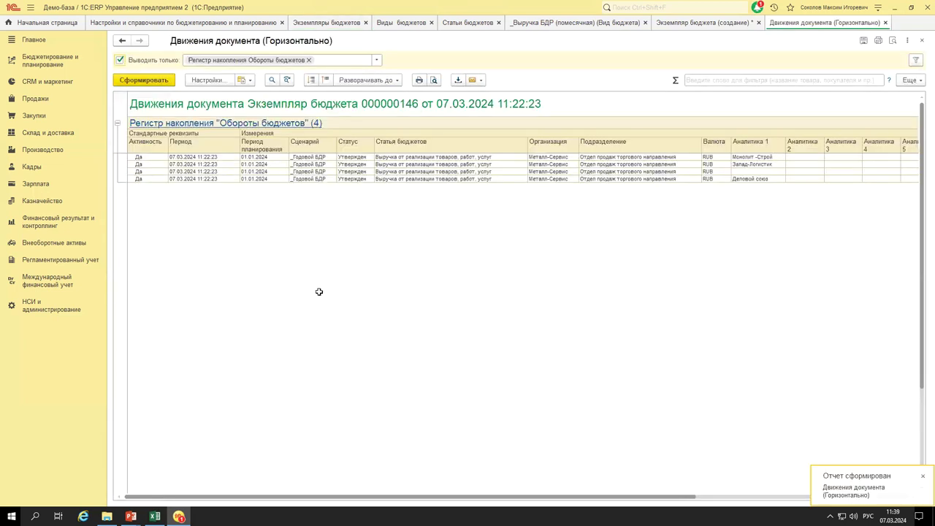
pyautogui.click(266, 159)
pyautogui.moveTo(265, 159); pyautogui.dragTo(268, 178)
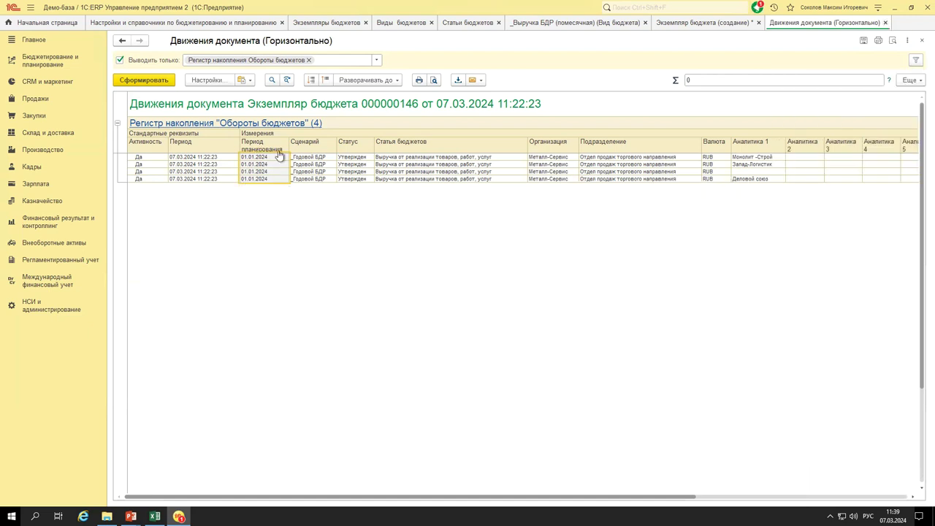
pyautogui.click(886, 23)
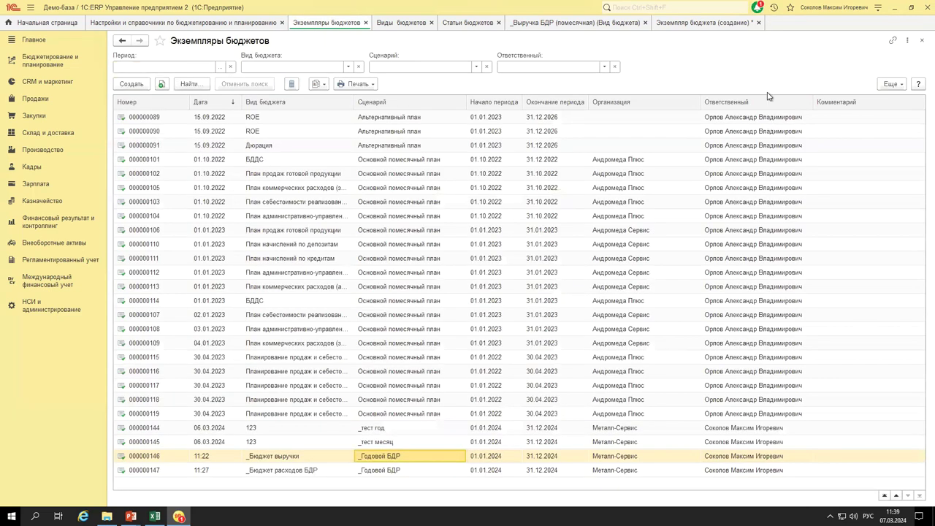
pyautogui.click(691, 23)
pyautogui.moveTo(376, 152); pyautogui.dragTo(376, 186)
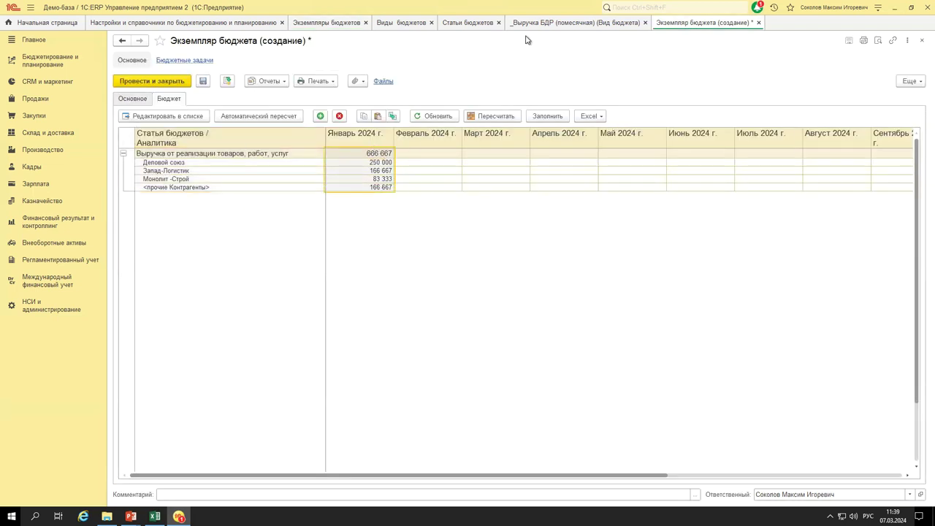
# In the "_Выручка БДР (помесячная)" budget type, open the data period settings of the revenue item's fill formula operand.
pyautogui.click(552, 23)
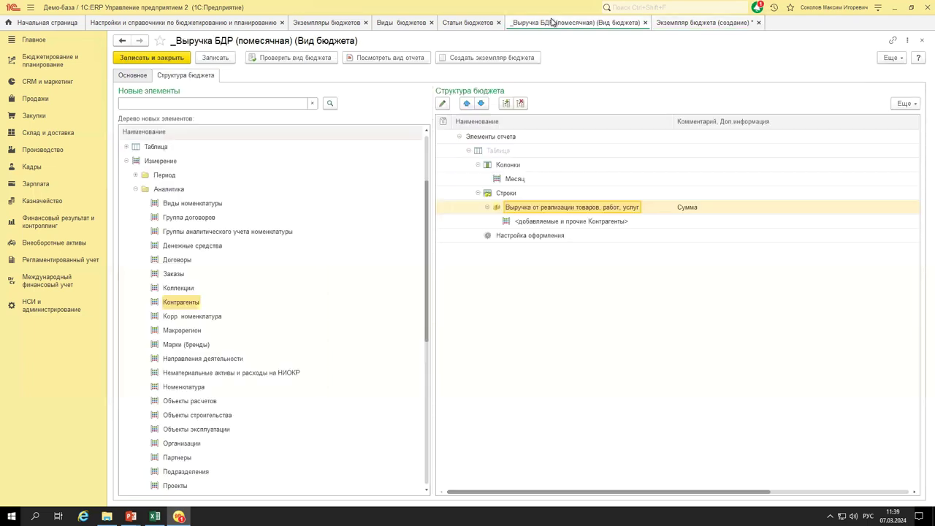
pyautogui.doubleClick(540, 209)
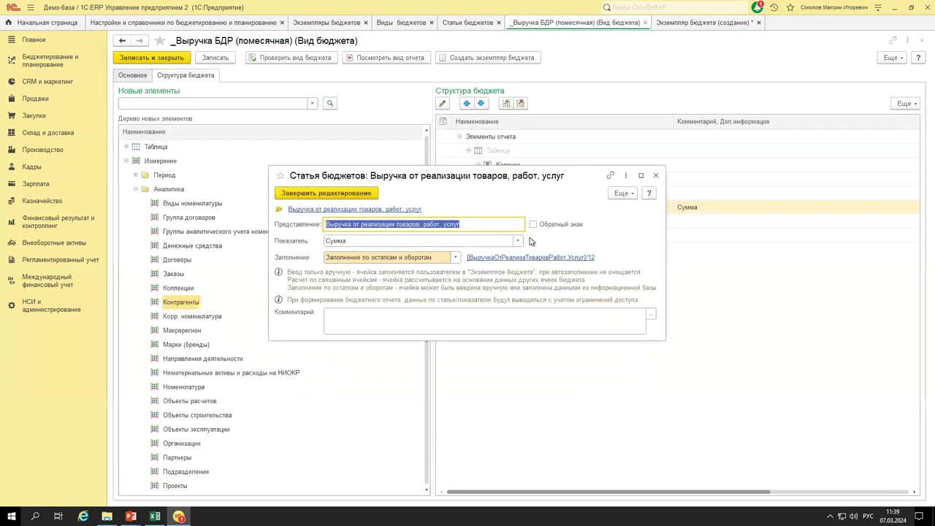
pyautogui.click(530, 259)
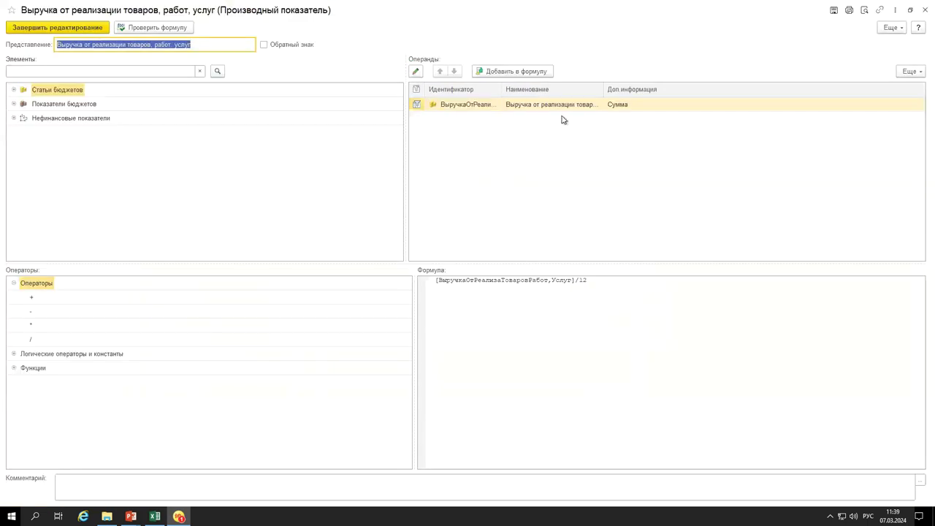
pyautogui.doubleClick(549, 105)
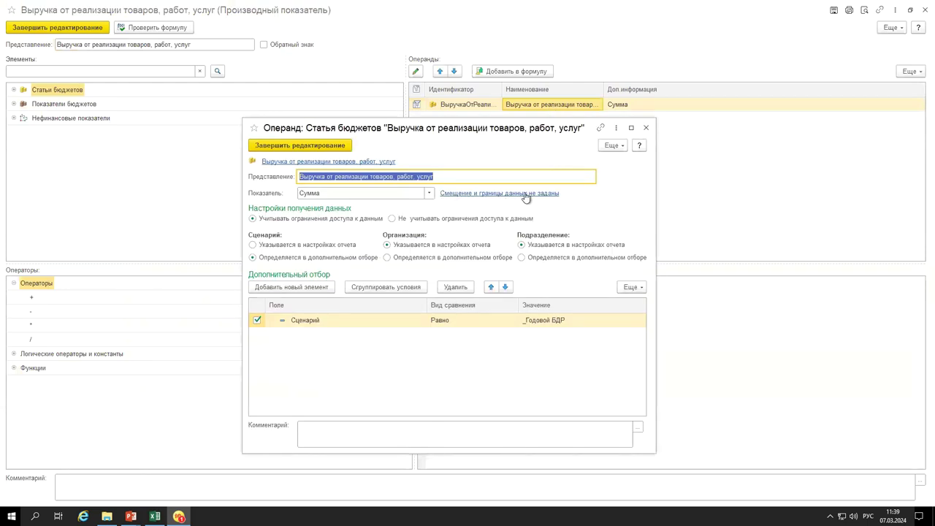
pyautogui.click(525, 194)
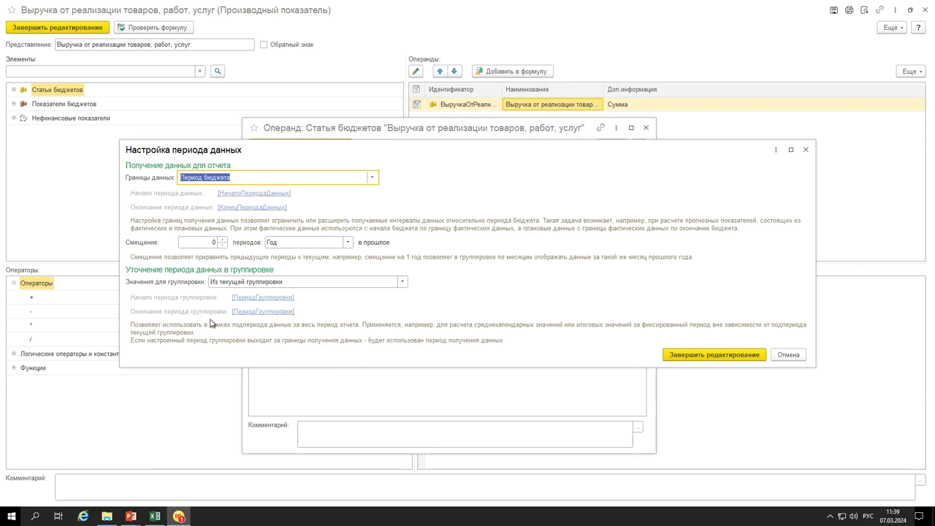
# Examine the available options for the operand's data boundaries and offset period type.
pyautogui.click(371, 179)
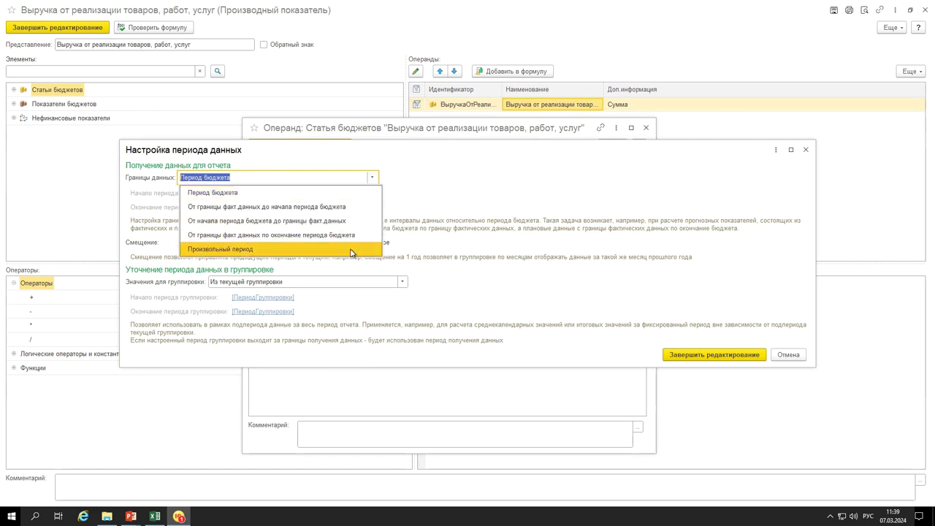
pyautogui.click(423, 163)
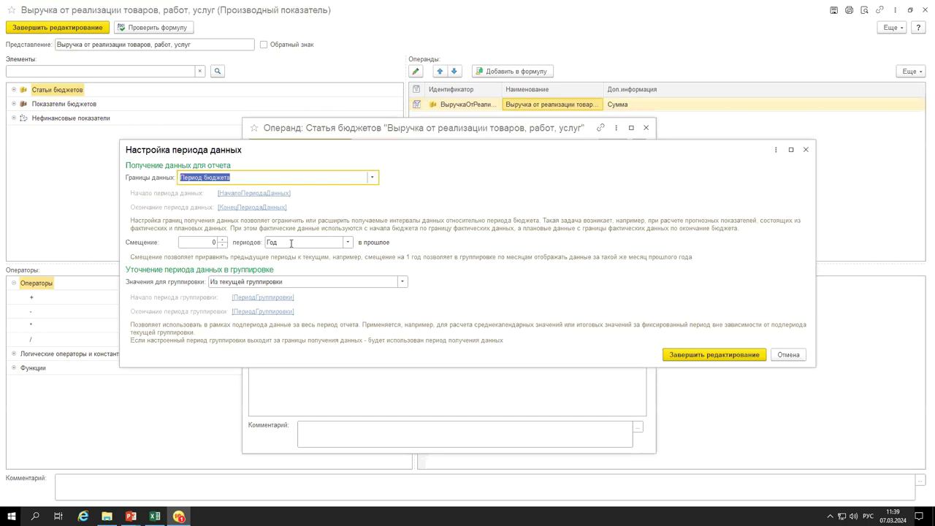
pyautogui.click(349, 246)
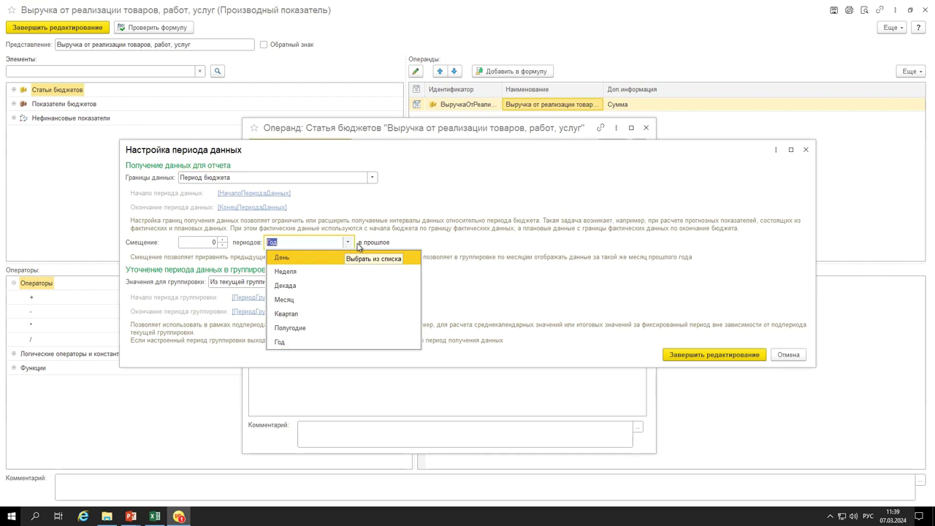
pyautogui.click(367, 246)
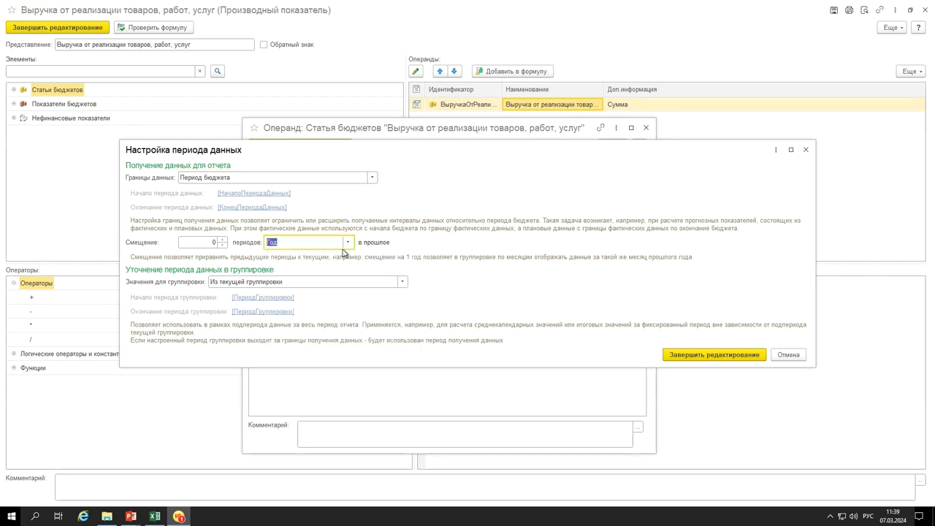
# Set the operand's grouping values to "За весь интервал данных" and finish editing the operand, the formula and the budget item.
pyautogui.click(402, 283)
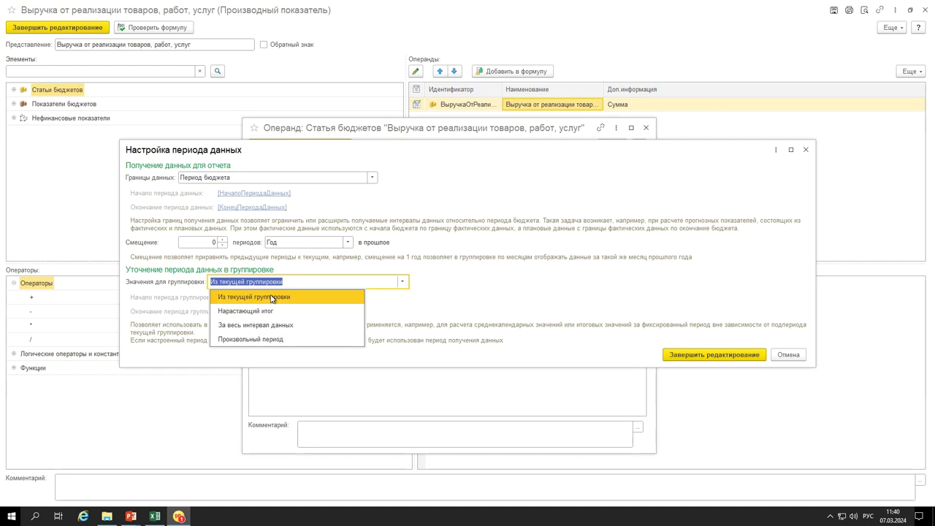
pyautogui.click(244, 325)
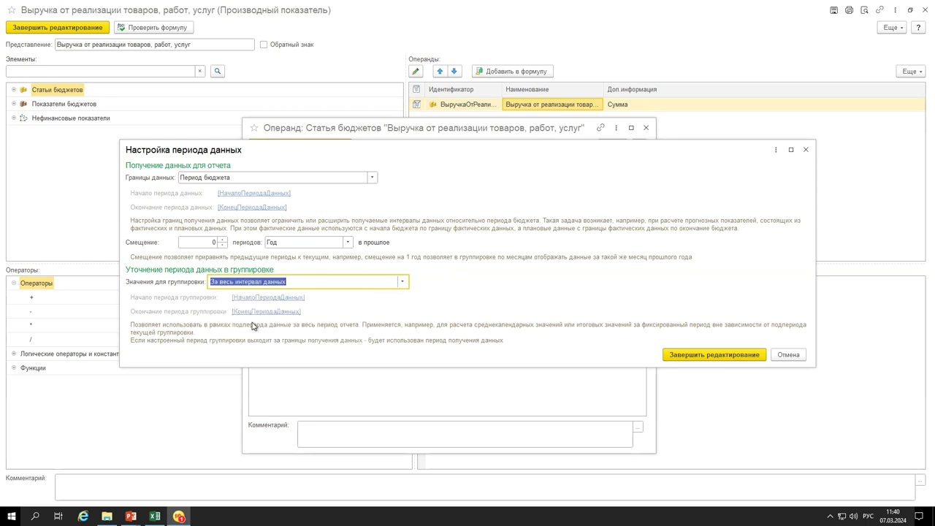
pyautogui.click(693, 356)
pyautogui.click(300, 144)
pyautogui.click(73, 29)
pyautogui.click(357, 194)
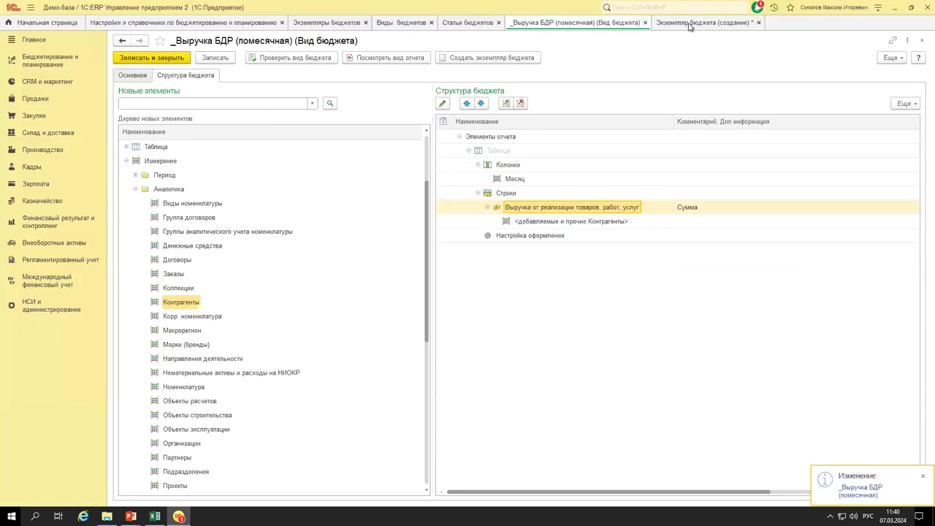
# Refill the new budget instance's table automatically and check the revenue values by counterparty across the months of 2024.
pyautogui.click(690, 22)
pyautogui.click(132, 99)
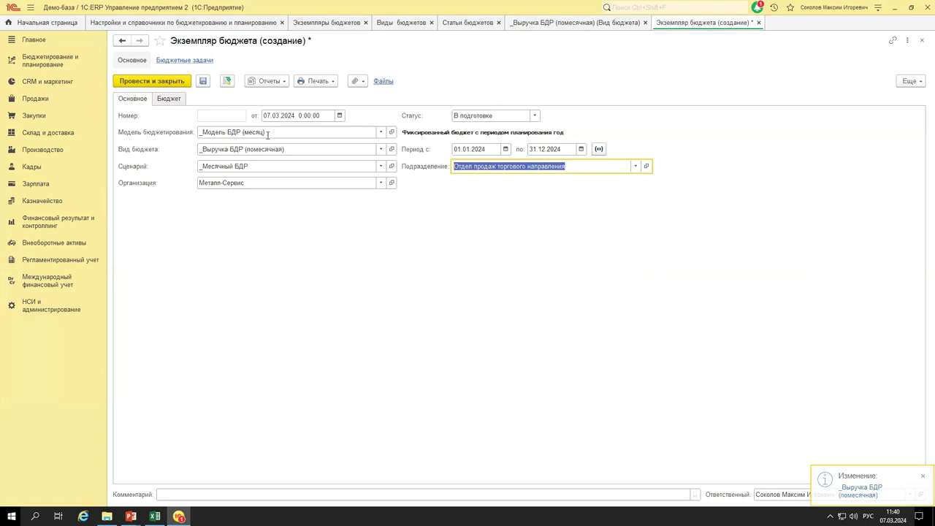
pyautogui.click(285, 148)
pyautogui.click(261, 178)
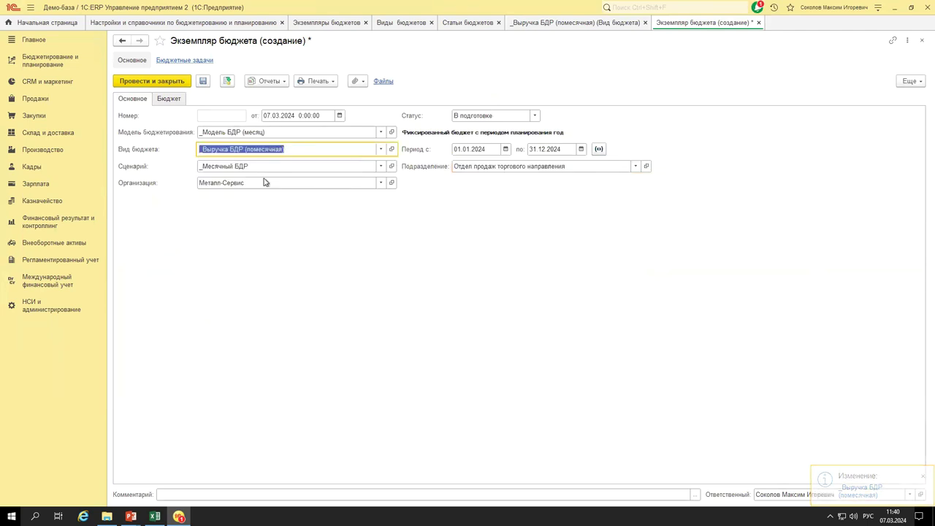
pyautogui.press('Escape')
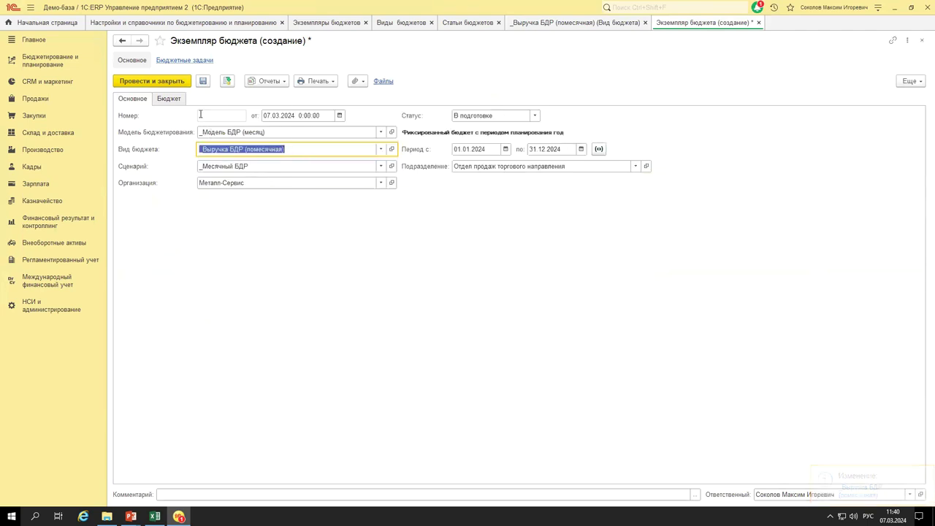
pyautogui.click(170, 99)
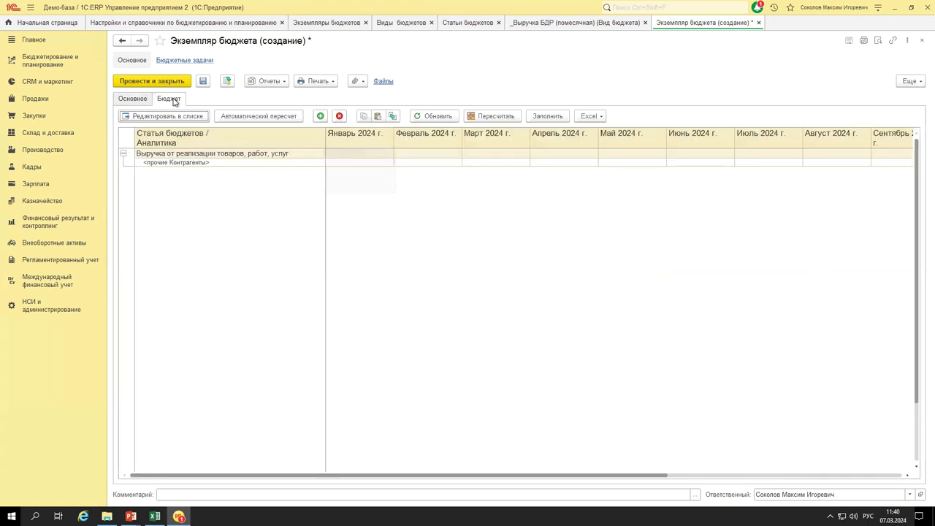
pyautogui.click(548, 116)
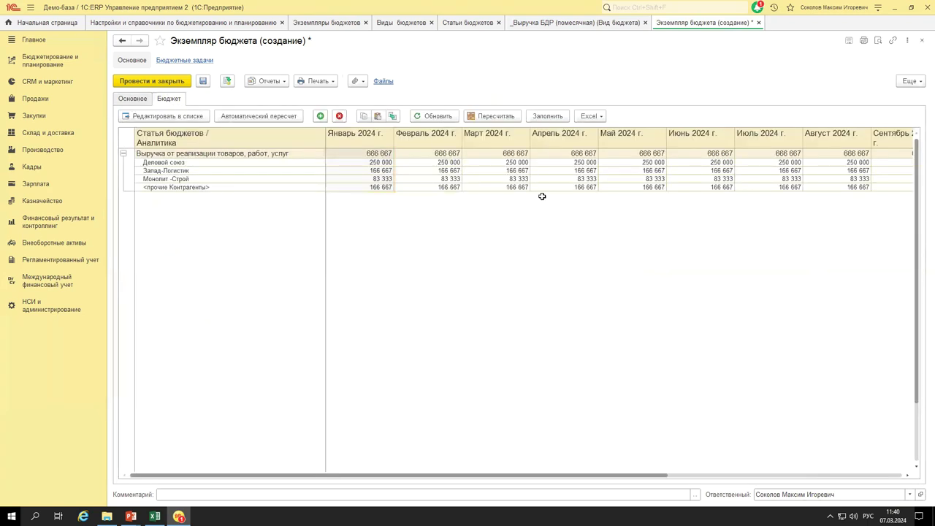
pyautogui.moveTo(363, 153); pyautogui.dragTo(557, 188)
pyautogui.moveTo(432, 478); pyautogui.dragTo(819, 468)
pyautogui.moveTo(691, 475); pyautogui.dragTo(330, 476)
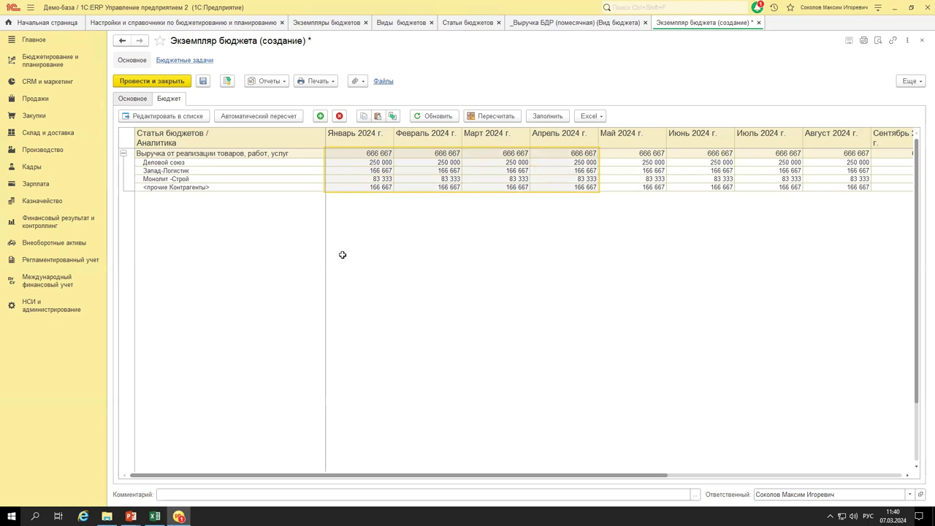
pyautogui.moveTo(161, 160); pyautogui.dragTo(447, 188)
pyautogui.click(427, 286)
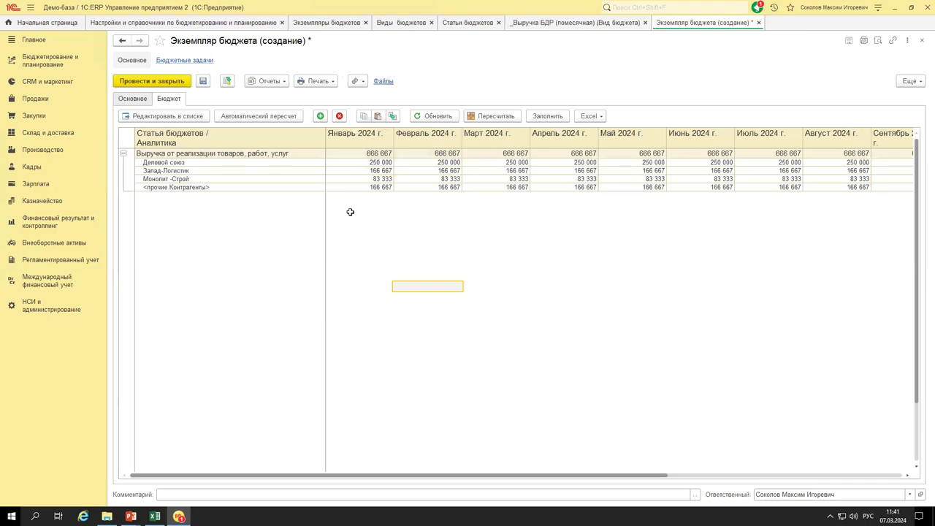
# Set the budget instance's status to "Утвержден", post and close it, and save and close the monthly revenue budget type.
pyautogui.click(144, 102)
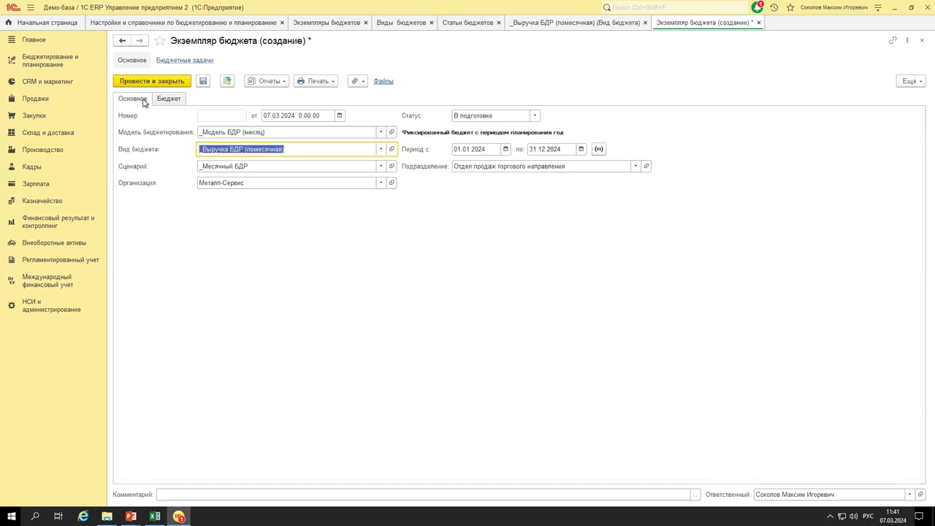
pyautogui.click(491, 115)
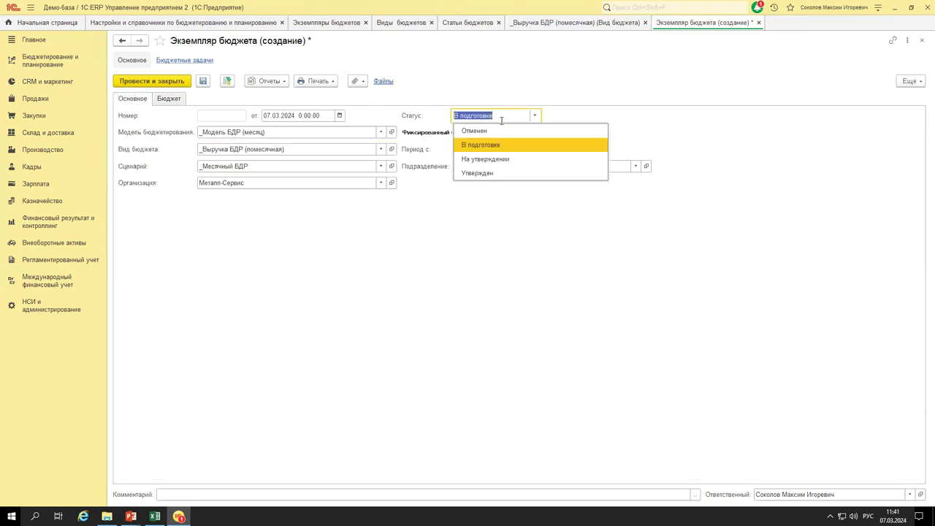
pyautogui.click(498, 175)
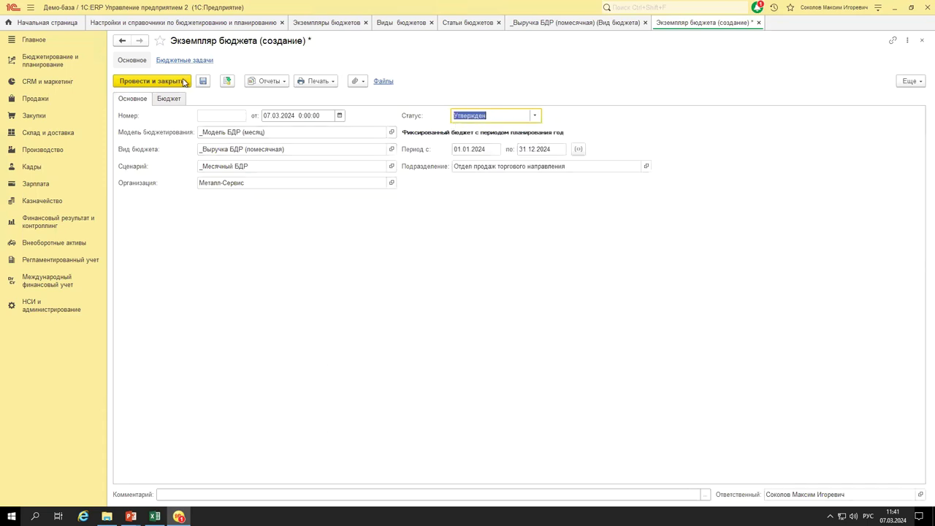
pyautogui.click(176, 82)
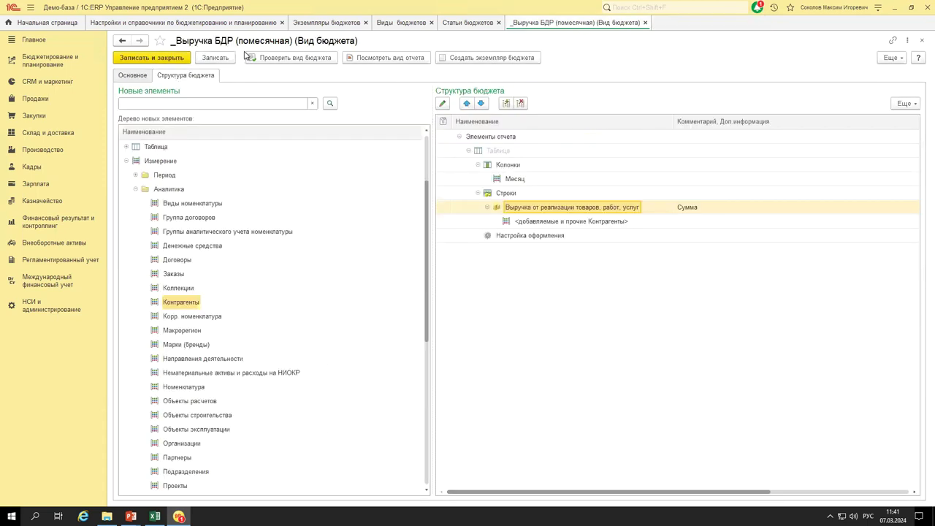
pyautogui.click(164, 58)
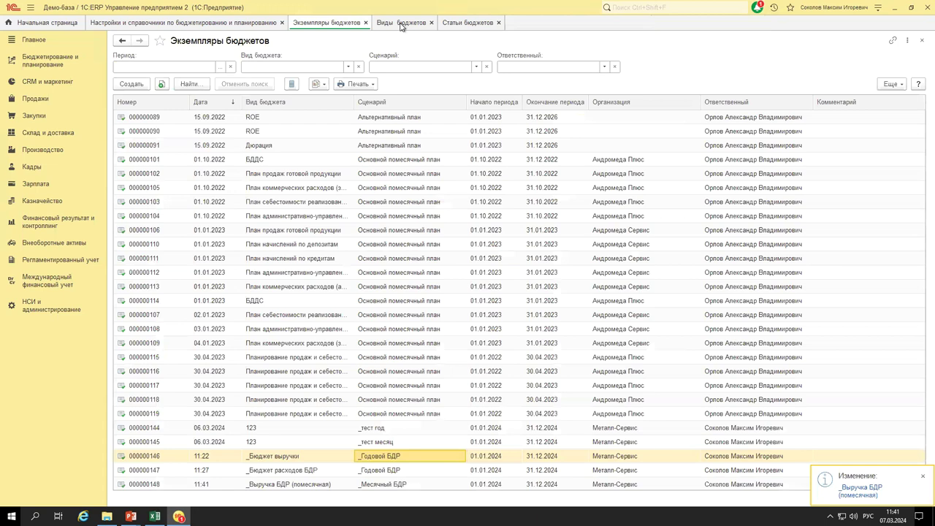
# Show the budget types of "_Модель БДР" and look up the "_Бюджет расходов БДР" type.
pyautogui.click(401, 23)
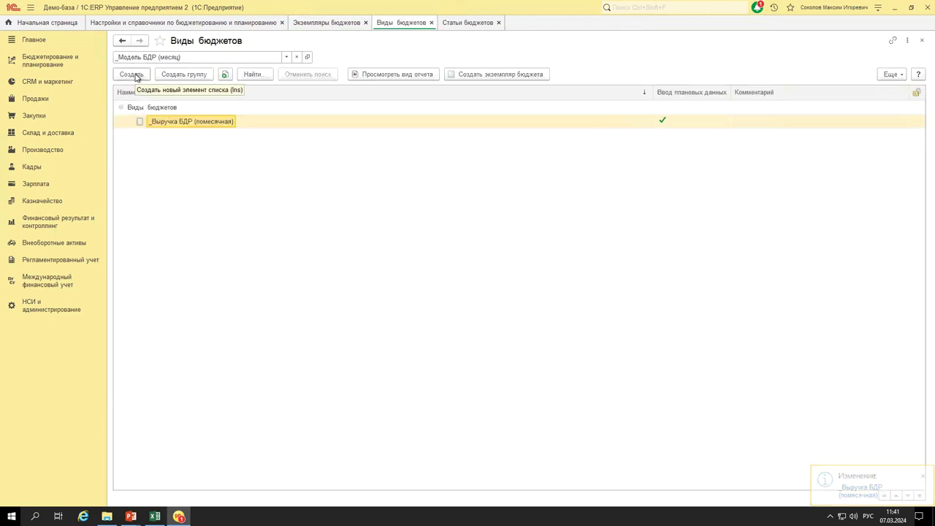
pyautogui.click(131, 74)
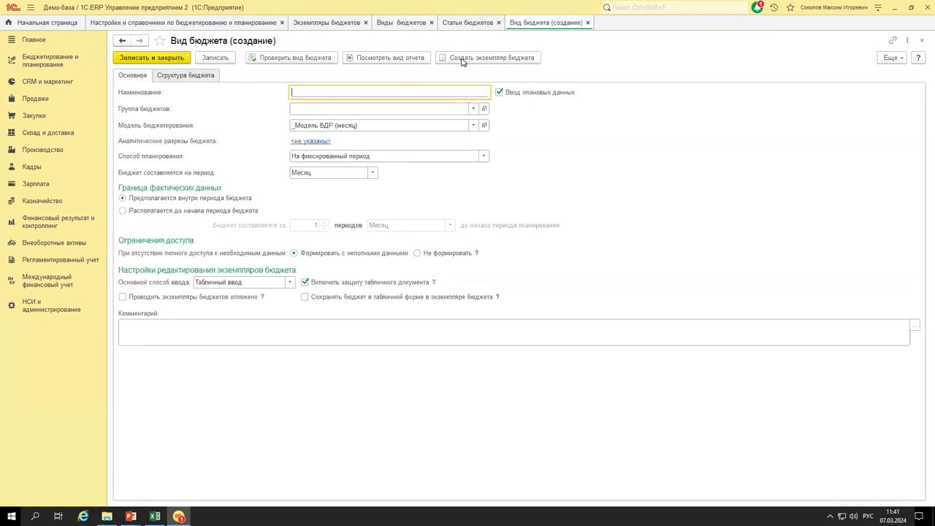
pyautogui.press('Escape')
pyautogui.click(287, 57)
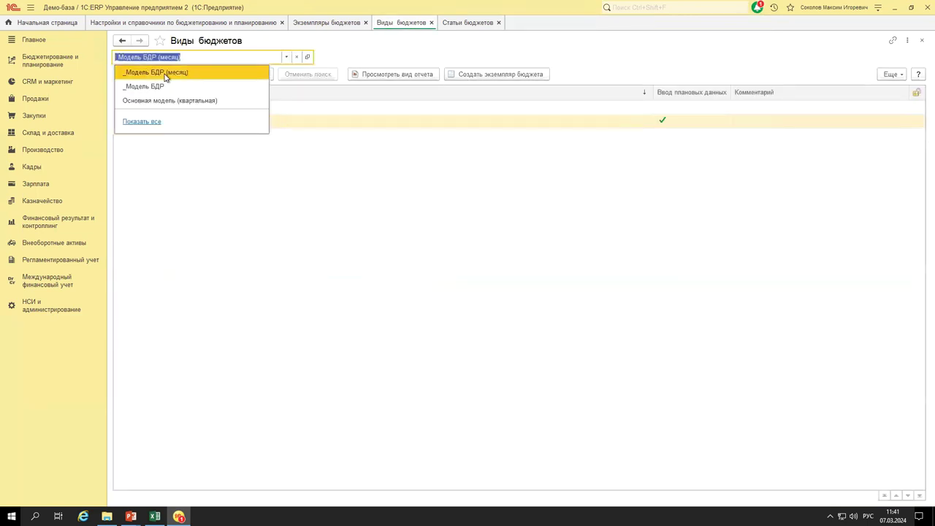
pyautogui.click(167, 88)
pyautogui.click(231, 137)
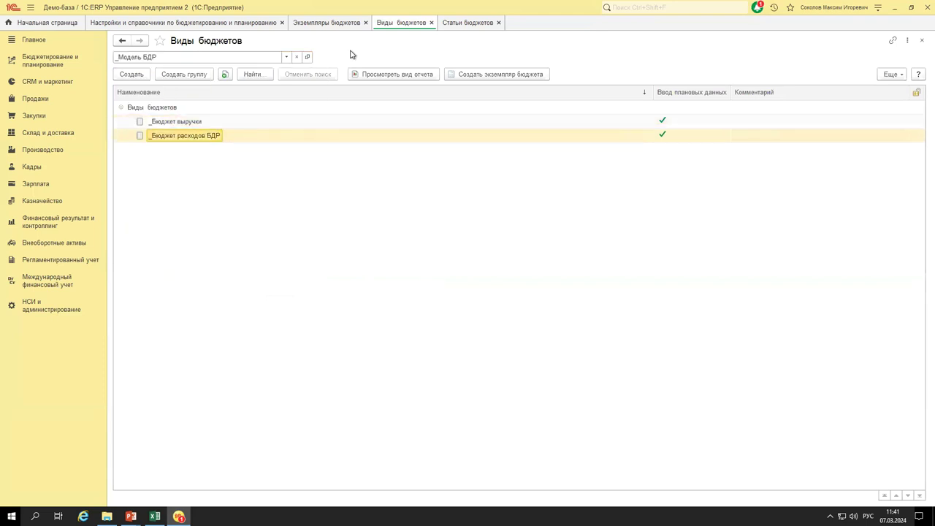
# Create a budget type named "_Бюджет расходов БДР" in "_Модель БДР (месяц)" and set its budget period to "Год".
pyautogui.click(287, 57)
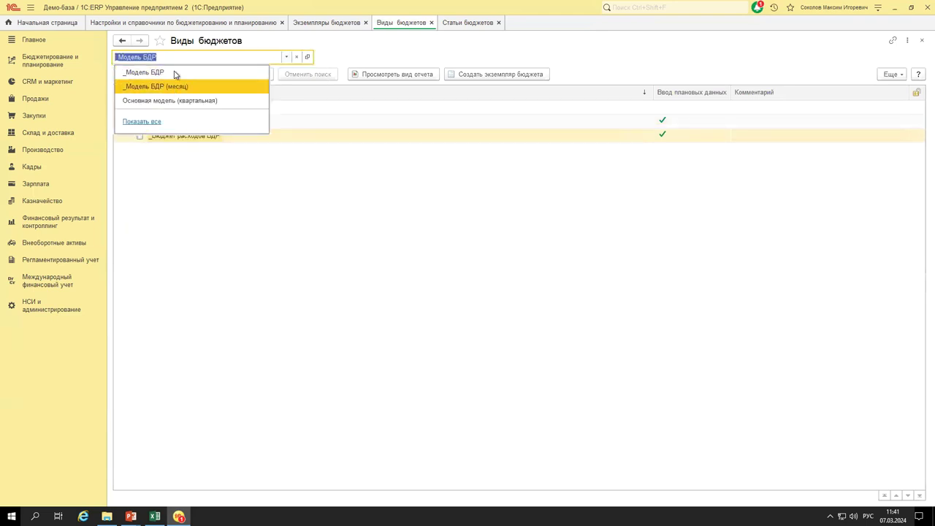
pyautogui.click(177, 88)
pyautogui.click(143, 76)
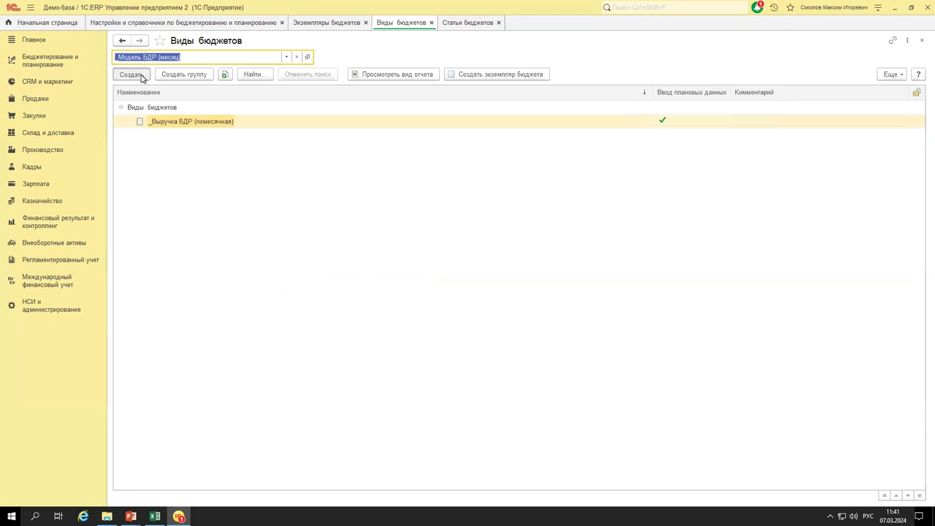
pyautogui.write('_Бюджет расходов БДР')
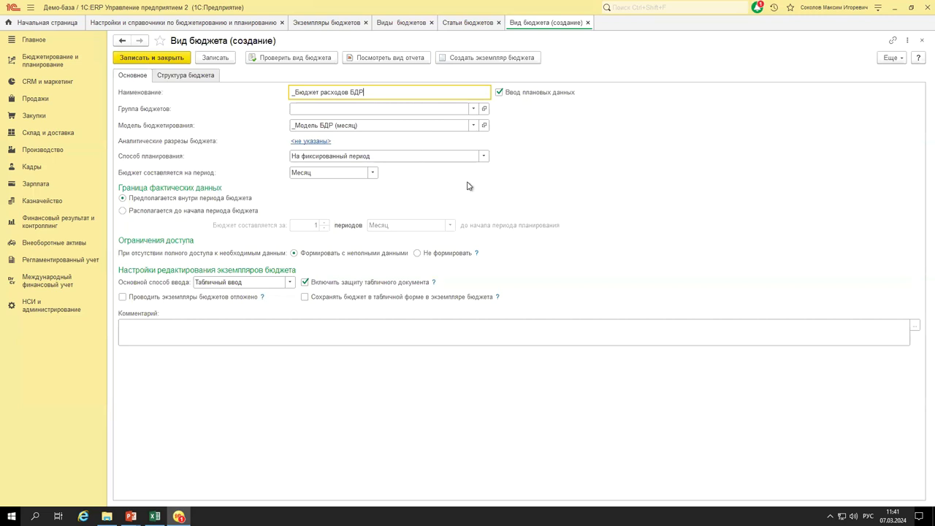
pyautogui.click(347, 172)
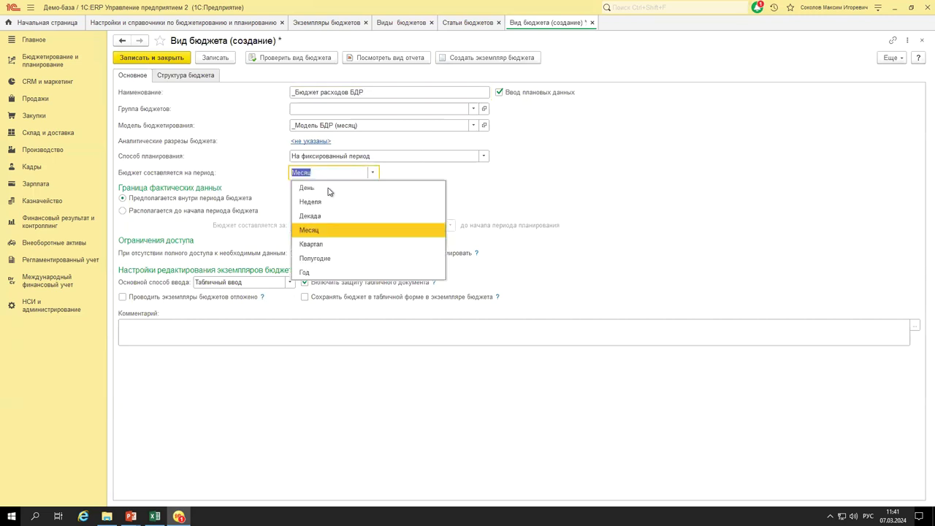
pyautogui.click(313, 270)
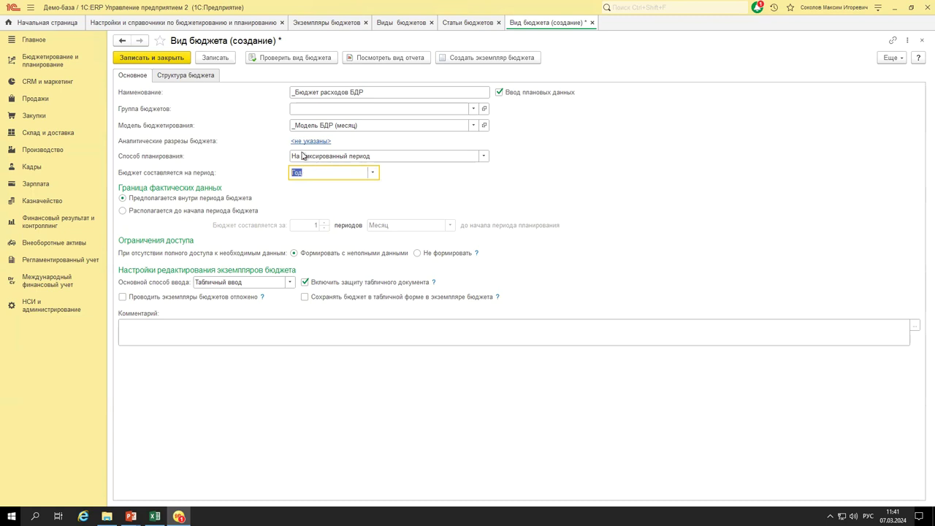
# Add a simple table with indicators in rows to the budget structure and put the "Месяц" period dimension in its columns.
pyautogui.click(177, 76)
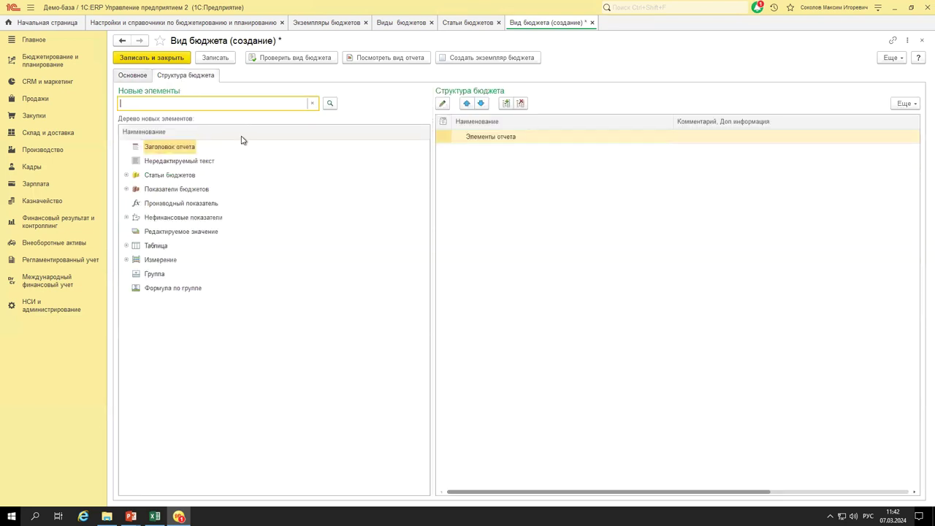
pyautogui.moveTo(156, 246); pyautogui.dragTo(523, 219)
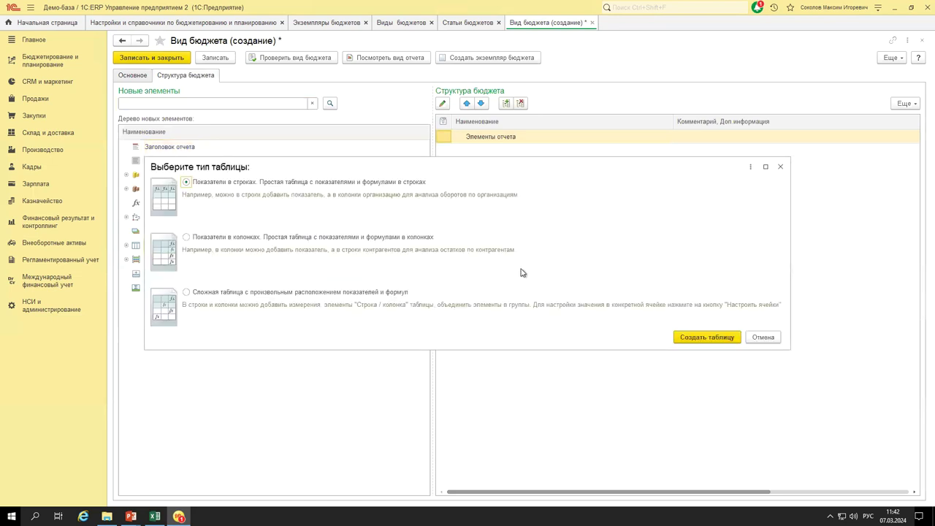
pyautogui.click(717, 336)
pyautogui.click(126, 259)
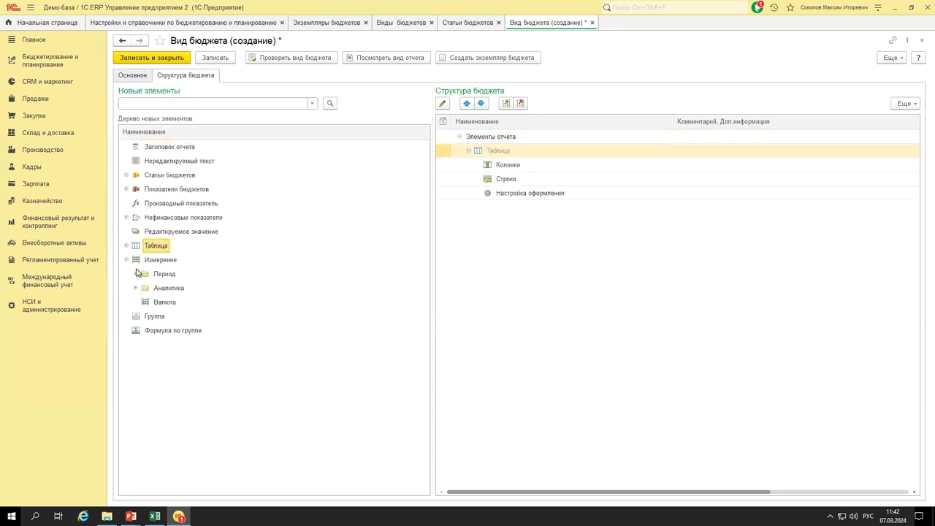
pyautogui.click(136, 273)
pyautogui.moveTo(173, 331); pyautogui.dragTo(500, 167)
pyautogui.click(666, 359)
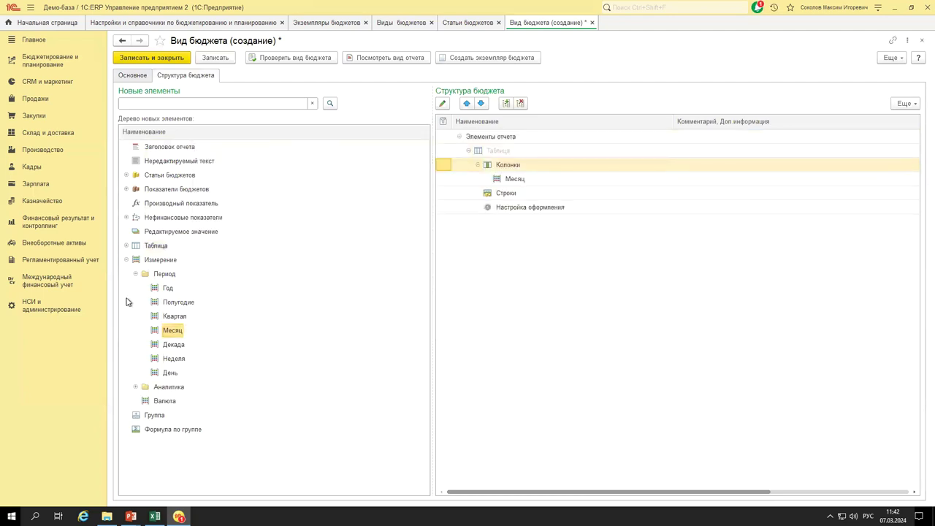
# Add the "Основная модель" items "Коммерческие расходы", "Начисление заработной платы АУП" and "Себестоимость реализованной продукции" to the table's rows.
pyautogui.click(136, 273)
pyautogui.click(126, 259)
pyautogui.click(126, 176)
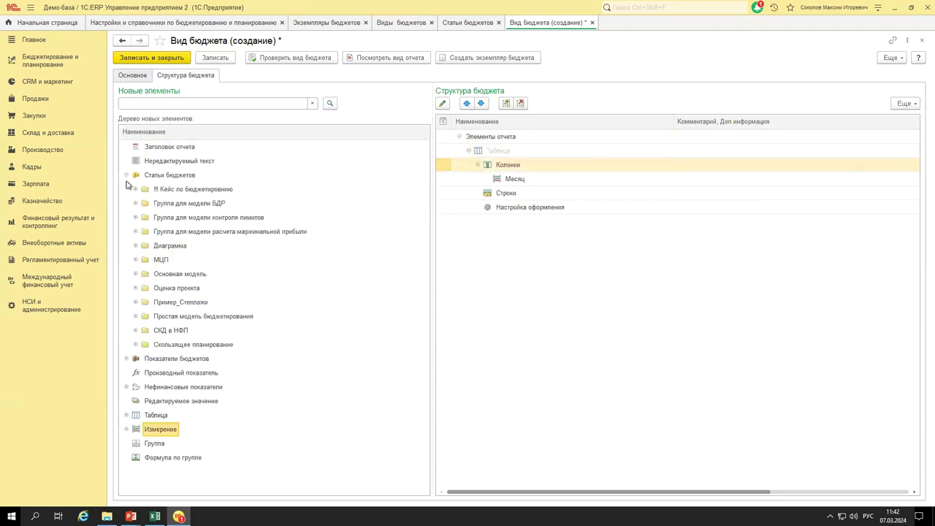
pyautogui.click(136, 275)
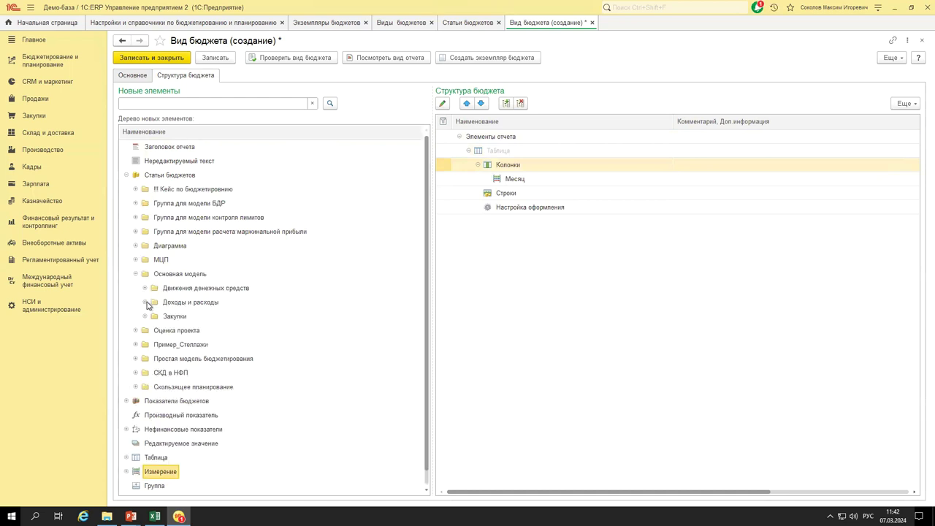
pyautogui.click(145, 302)
pyautogui.click(201, 334)
pyautogui.moveTo(201, 344); pyautogui.dragTo(515, 196)
pyautogui.moveTo(204, 371); pyautogui.dragTo(509, 195)
pyautogui.moveTo(217, 403); pyautogui.dragTo(512, 197)
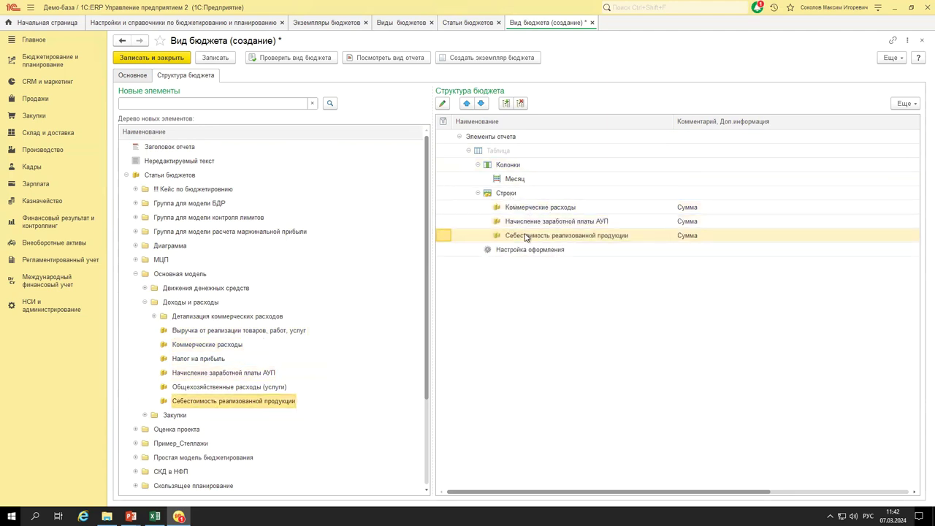
# Move "Себестоимость реализованной продукции" to the first table row and add rows for "Общехозяйственные расходы (услуги)" and "Налог на прибыль".
pyautogui.click(466, 103)
pyautogui.click(467, 103)
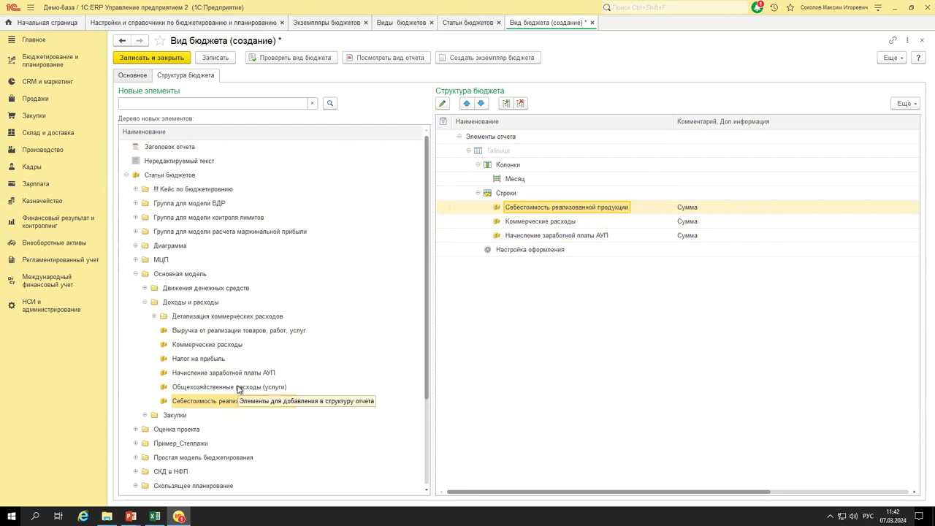
pyautogui.moveTo(243, 389); pyautogui.dragTo(511, 195)
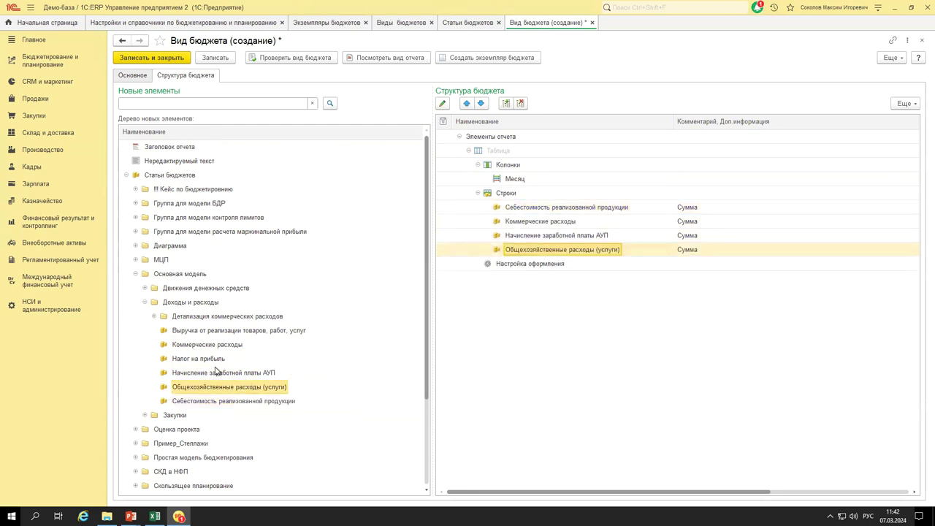
pyautogui.moveTo(198, 358); pyautogui.dragTo(511, 195)
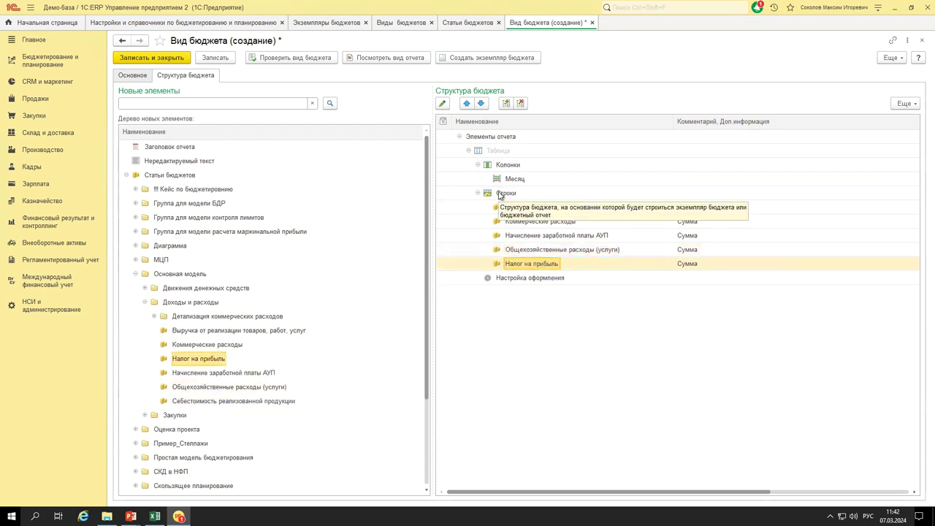
# Set the filling method of the "Себестоимость реализованной продукции" row to "Заполнение по остаткам и оборотам" and open its formula.
pyautogui.click(541, 210)
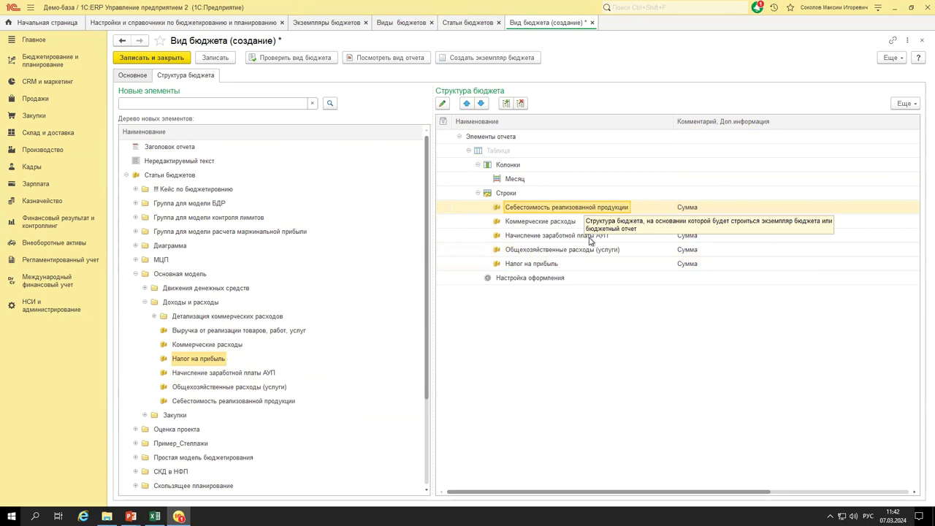
pyautogui.doubleClick(564, 208)
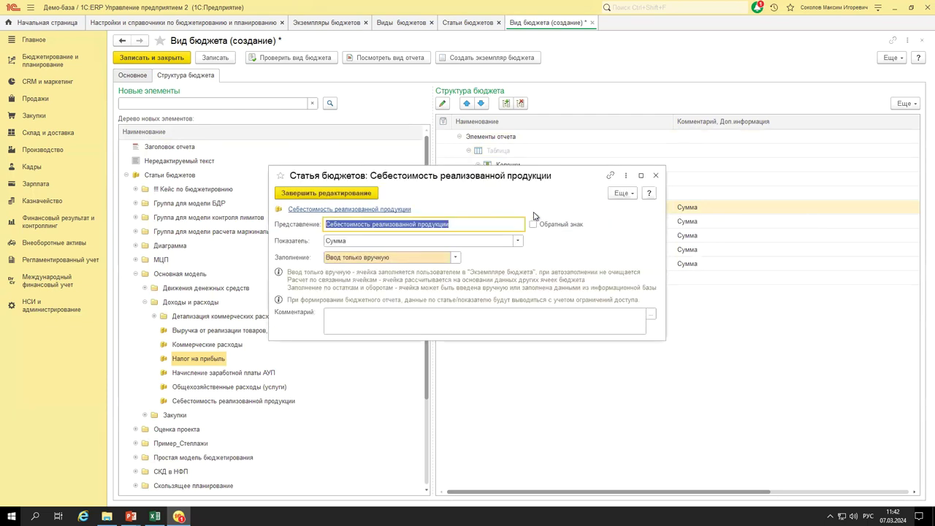
pyautogui.click(443, 258)
pyautogui.click(420, 286)
pyautogui.click(494, 285)
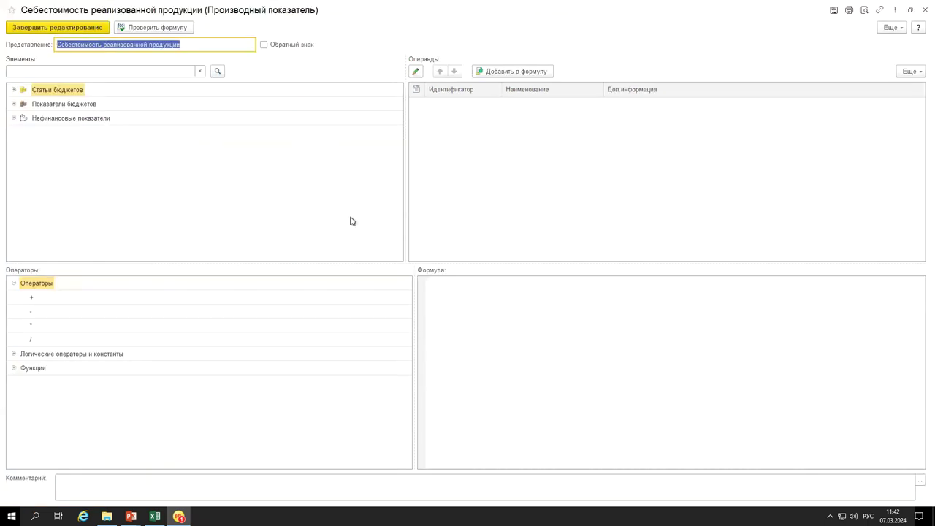
# Build the row's formula from the "Основная модель" item "Себестоимость реализованной продукции" divided by 12.
pyautogui.click(13, 90)
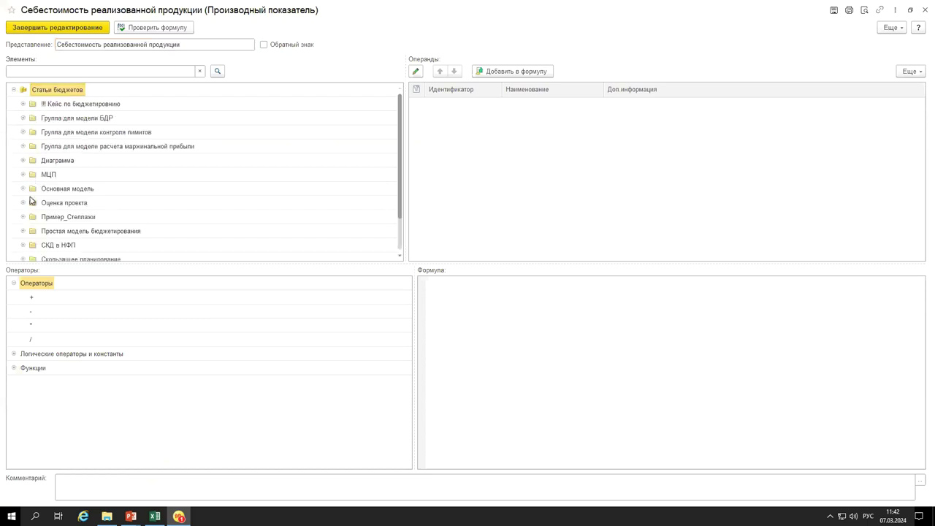
pyautogui.click(30, 212)
pyautogui.click(23, 189)
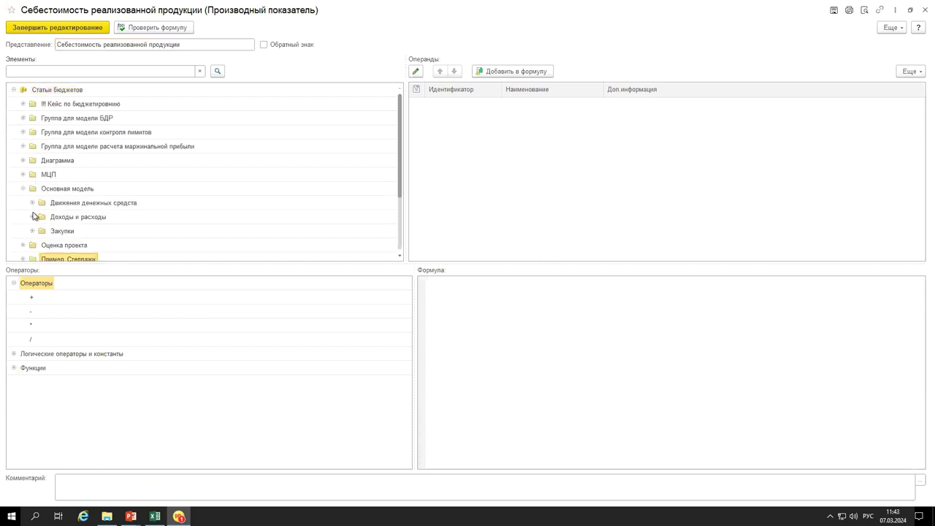
pyautogui.click(32, 216)
pyautogui.scroll(-1, 71, 243)
pyautogui.scroll(-1, 70, 243)
pyautogui.moveTo(88, 230); pyautogui.dragTo(540, 299)
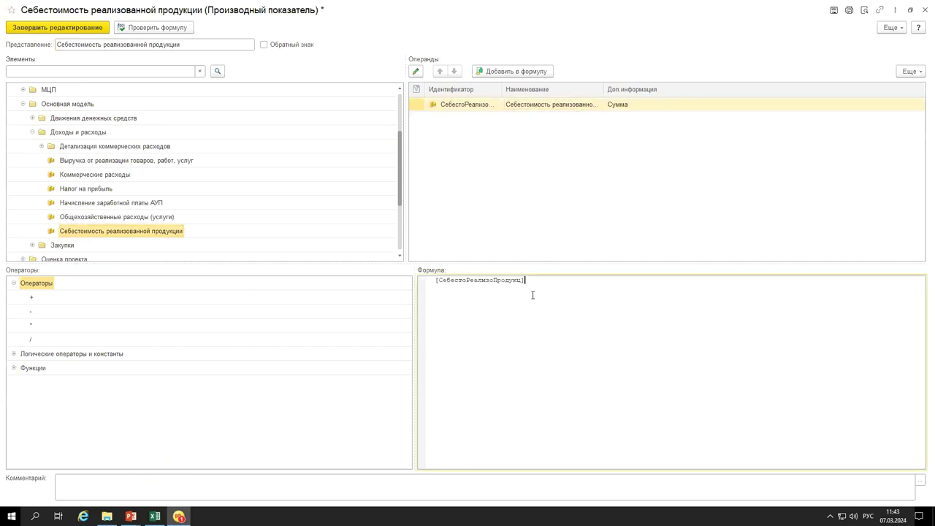
# Define the "Себестоимость реализованной продукции" operand's scenario in the additional filter as equal to "_Годовой БДР".
pyautogui.doubleClick(561, 107)
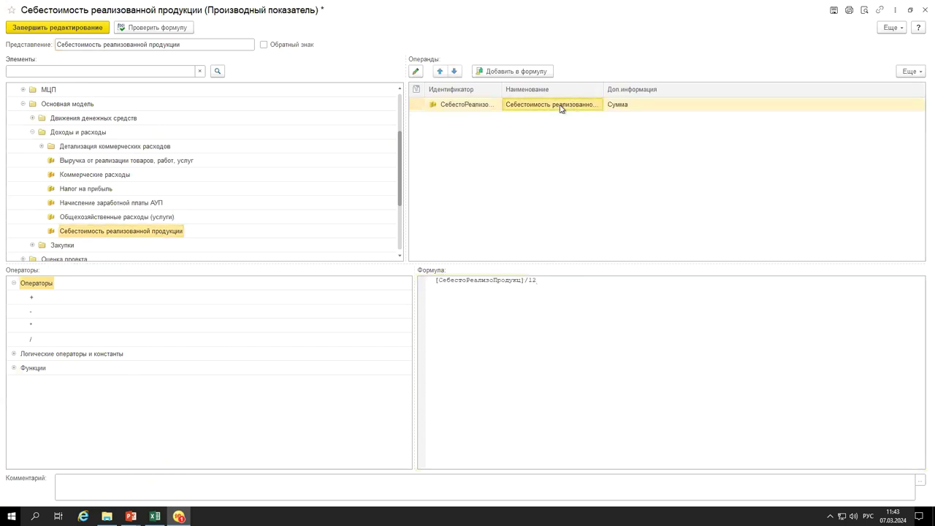
pyautogui.click(352, 261)
pyautogui.click(540, 319)
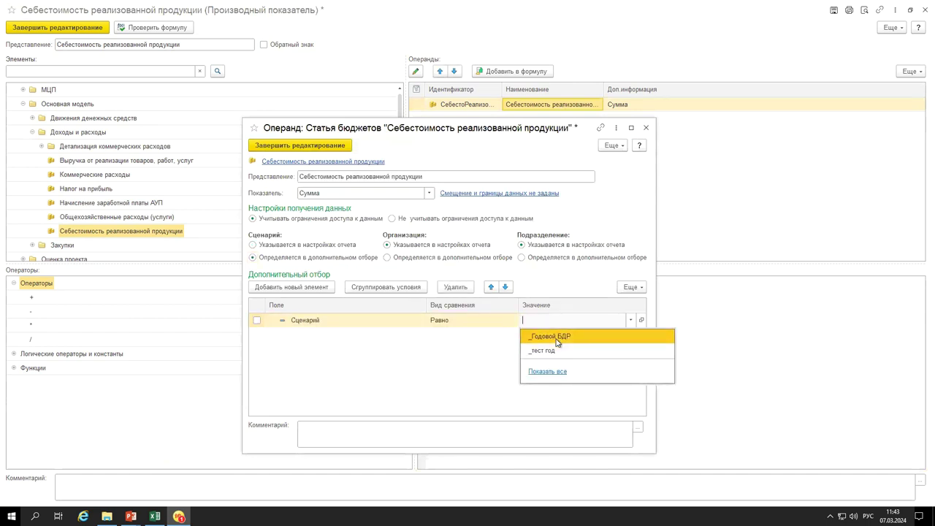
pyautogui.click(555, 337)
# Set the cost operand's grouping values to "За весь интервал данных" and finish editing the operand, formula and row.
pyautogui.click(521, 194)
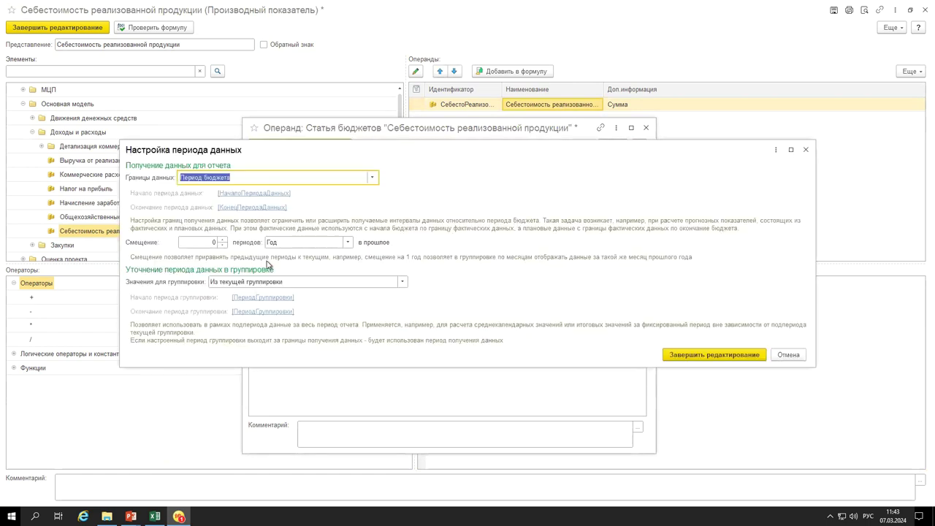
pyautogui.click(275, 289)
pyautogui.click(276, 327)
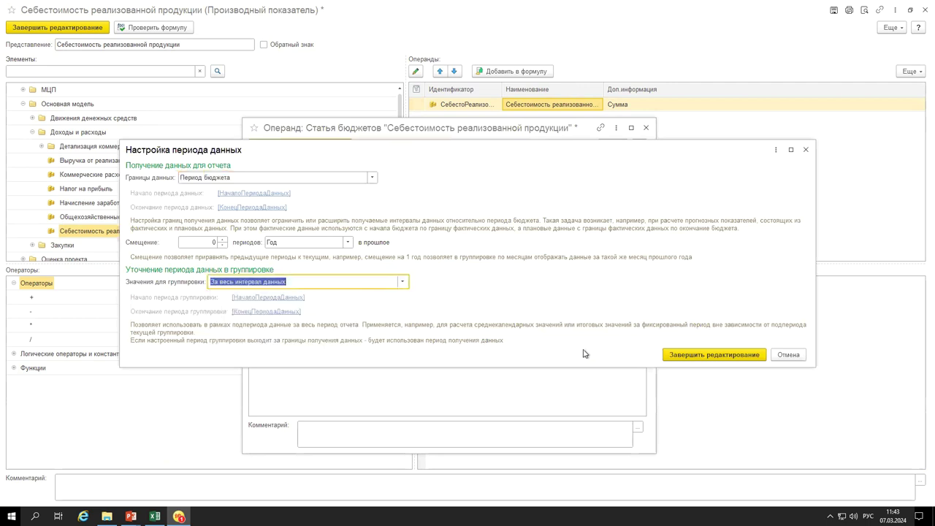
pyautogui.click(680, 355)
pyautogui.click(300, 145)
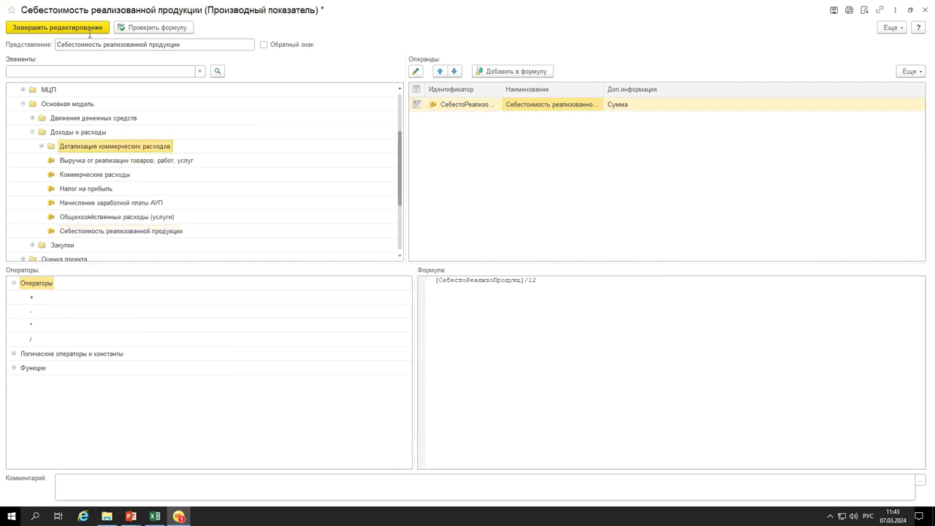
pyautogui.click(76, 27)
pyautogui.click(339, 193)
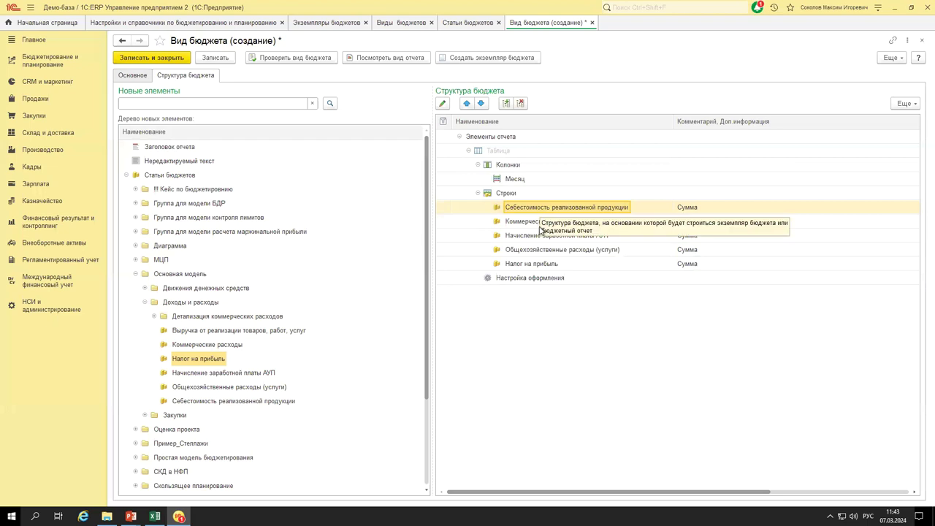
# Set the filling method of the "Коммерческие расходы" row to "Заполнение по остаткам и оборотам" and open its formula.
pyautogui.click(535, 222)
pyautogui.doubleClick(534, 222)
pyautogui.click(436, 258)
pyautogui.click(449, 286)
pyautogui.click(482, 259)
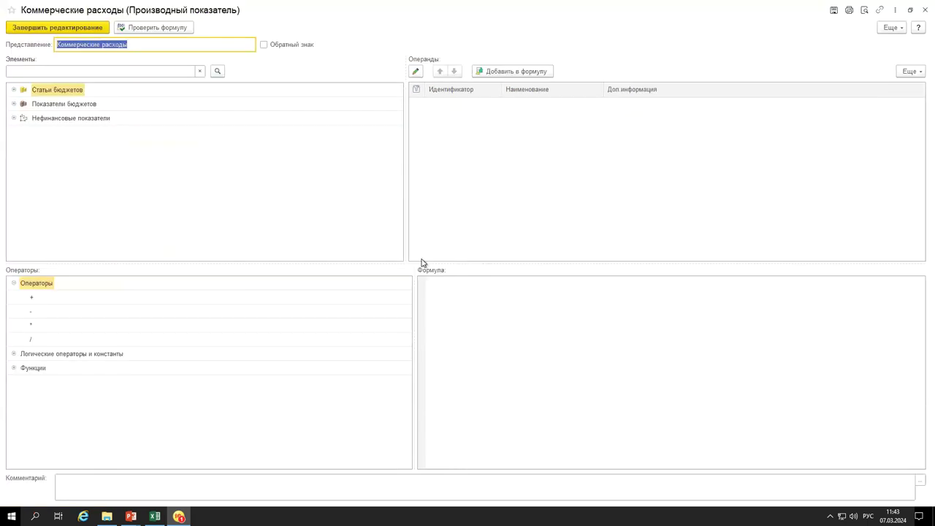
# Insert the "Коммерческие расходы" item from "Основная модель", "Доходы и расходы", into the row's formula.
pyautogui.click(13, 90)
pyautogui.click(22, 188)
pyautogui.click(32, 217)
pyautogui.scroll(-1, 95, 245)
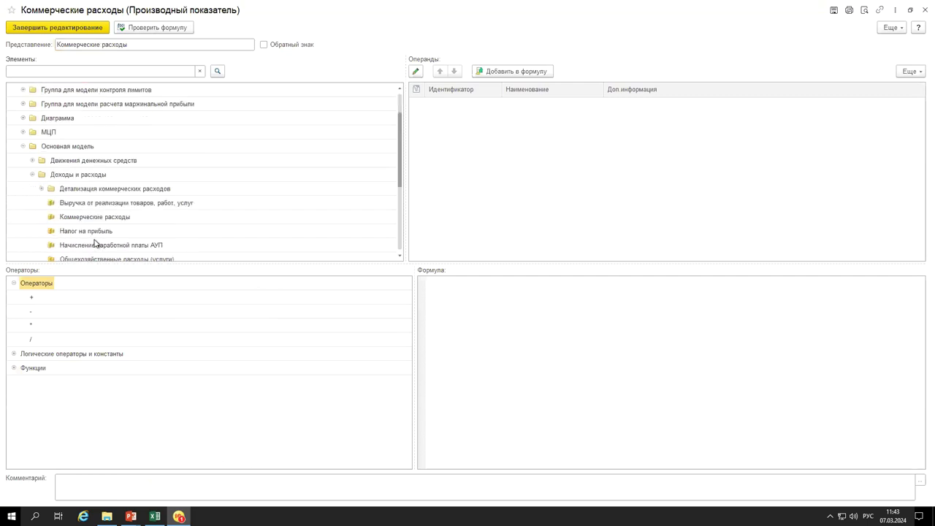
pyautogui.moveTo(83, 217); pyautogui.dragTo(534, 354)
# Define the "Коммерческие расходы" operand's scenario in the additional filter as equal to "_Годовой БДР".
pyautogui.doubleClick(539, 104)
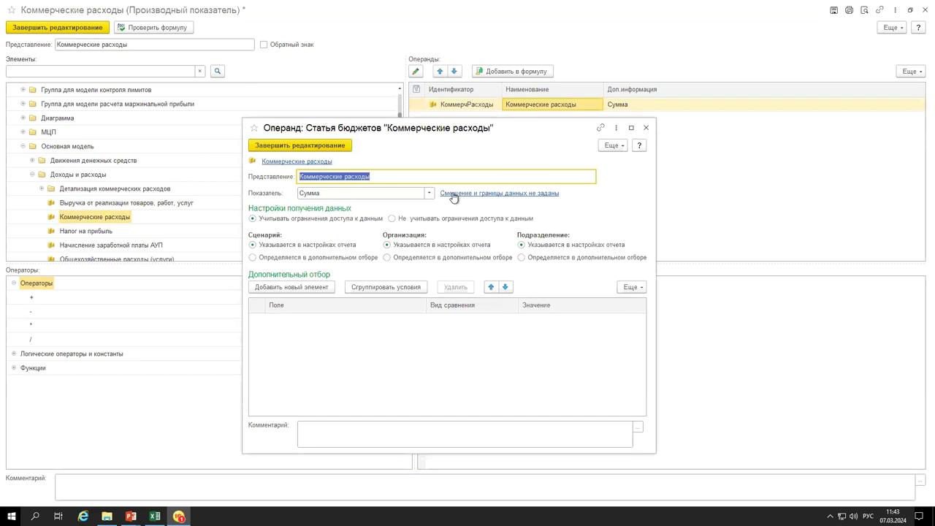
pyautogui.click(321, 258)
pyautogui.click(541, 325)
pyautogui.click(542, 324)
pyautogui.click(541, 334)
# Set the "Коммерческие расходы" operand's grouping values to "За весь интервал данных" and finish editing the operand, formula and row.
pyautogui.click(529, 198)
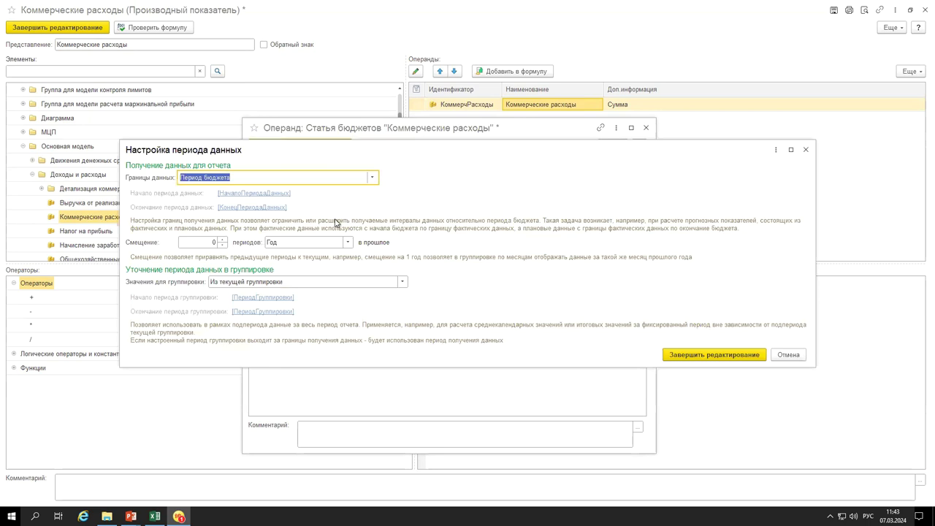
pyautogui.click(315, 281)
pyautogui.click(292, 329)
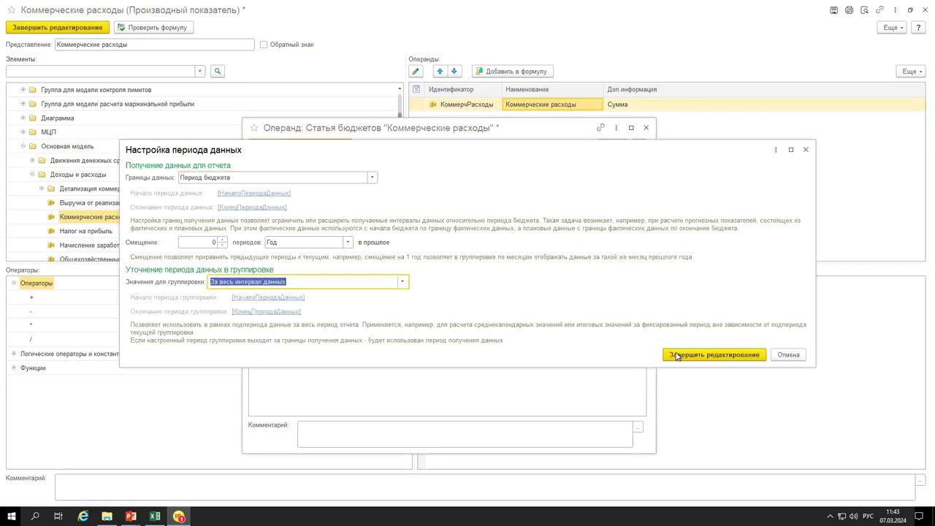
pyautogui.click(687, 355)
pyautogui.click(280, 144)
pyautogui.click(70, 29)
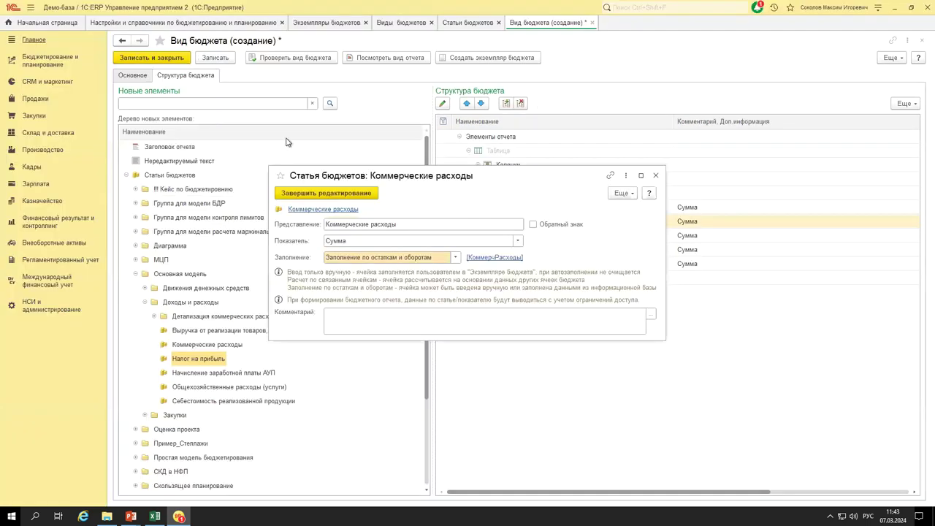
pyautogui.click(310, 191)
# Set the filling method of the "Начисление заработной платы АУП" row to "Заполнение по остаткам и оборотам" and open its formula.
pyautogui.doubleClick(544, 235)
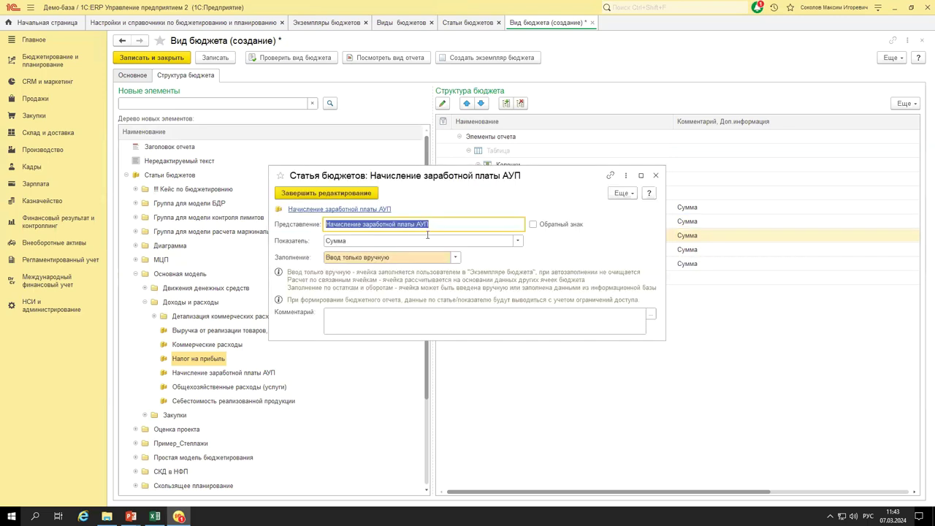
pyautogui.click(424, 257)
pyautogui.click(433, 285)
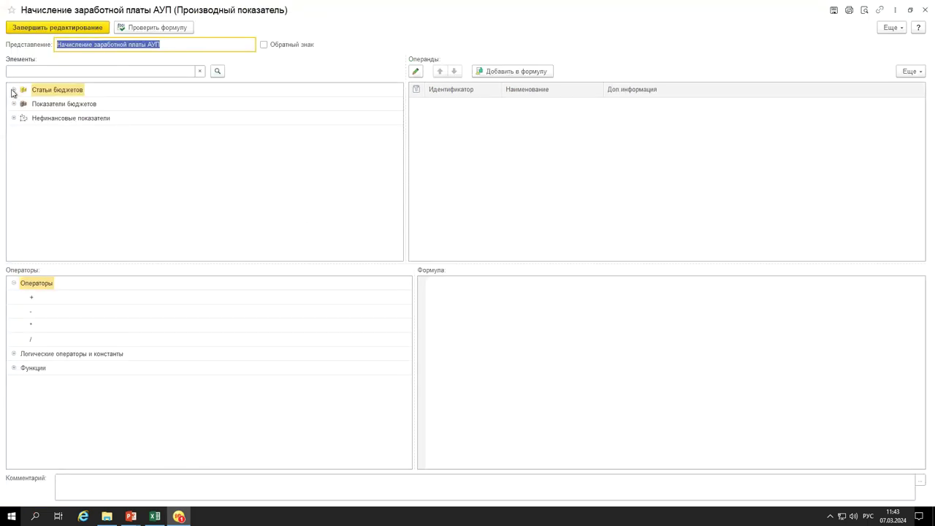
# Build the row's formula from the "Основная модель" item "Начисление заработной платы АУП" divided by 12.
pyautogui.click(12, 91)
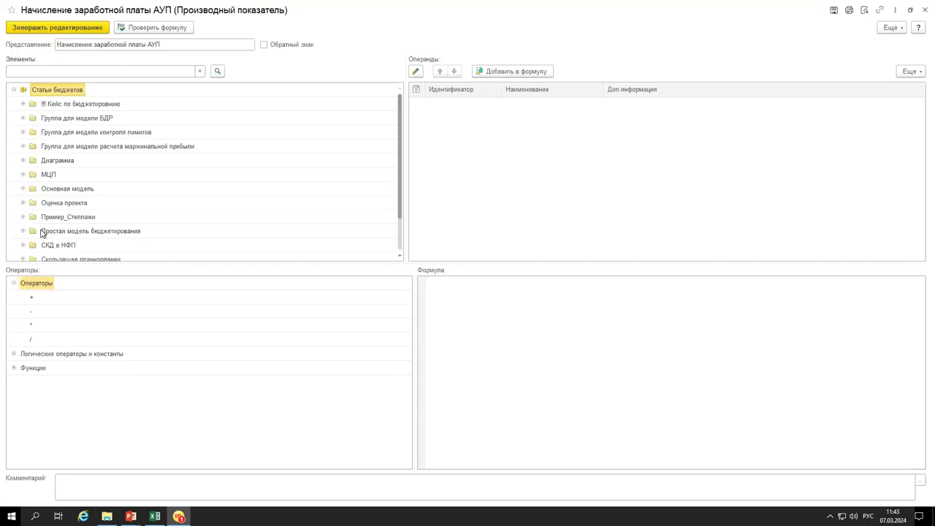
pyautogui.click(22, 188)
pyautogui.click(31, 217)
pyautogui.scroll(-1, 64, 224)
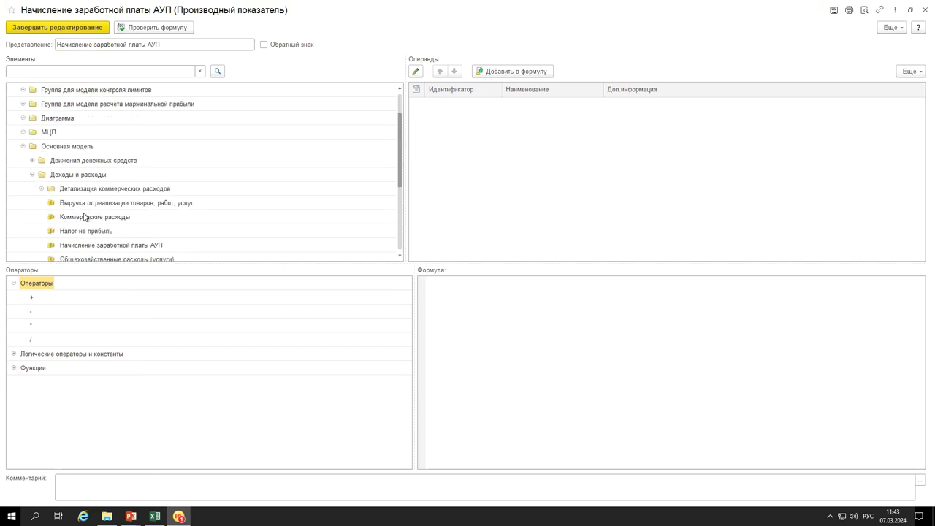
pyautogui.moveTo(87, 248); pyautogui.dragTo(494, 336)
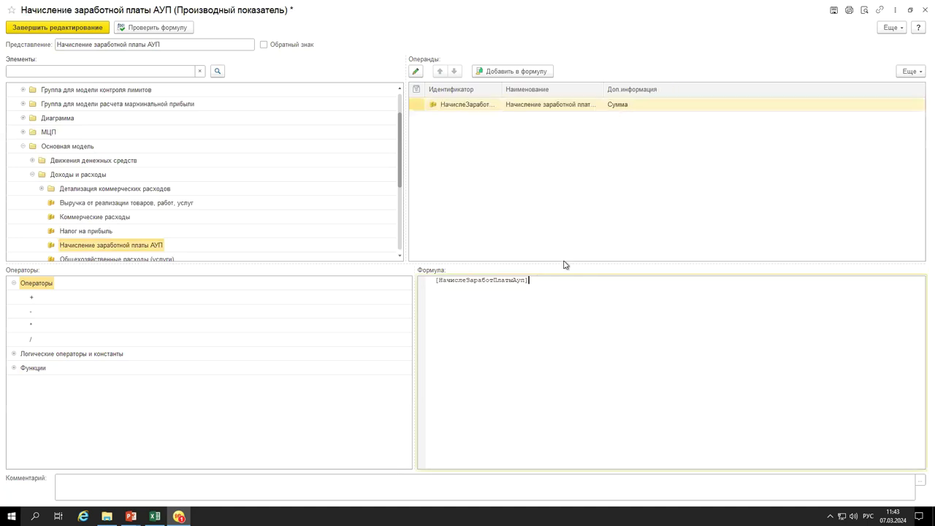
# Define the "Начисление заработной платы АУП" operand's scenario in the additional filter as equal to "_Годовой БДР".
pyautogui.doubleClick(542, 107)
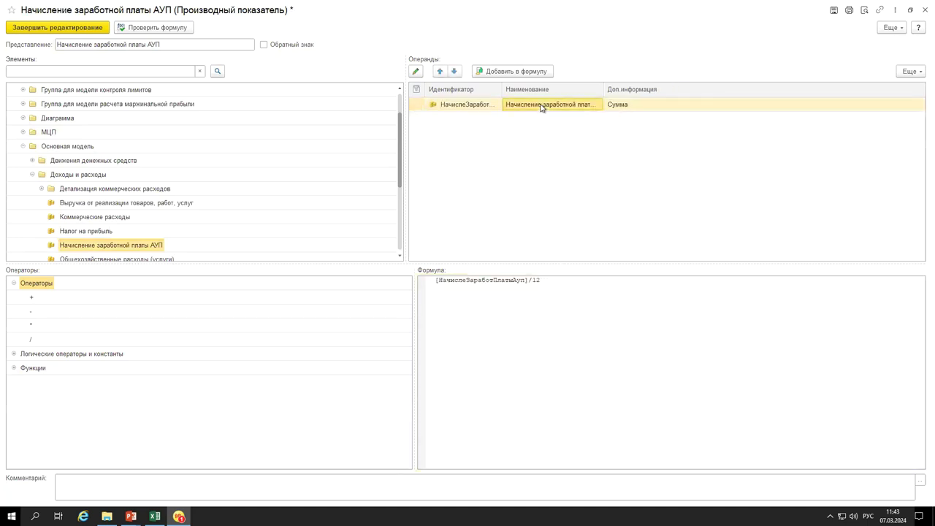
pyautogui.click(343, 259)
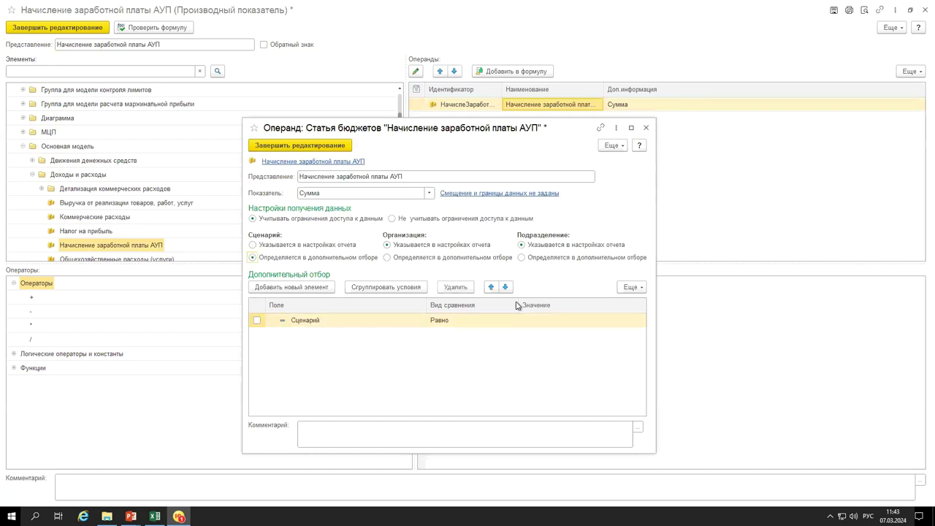
pyautogui.click(556, 321)
pyautogui.click(544, 337)
# Set the "Начисление заработной платы АУП" operand's grouping values to "За весь интервал данных" and finish editing the operand, formula and row.
pyautogui.click(524, 197)
pyautogui.click(304, 281)
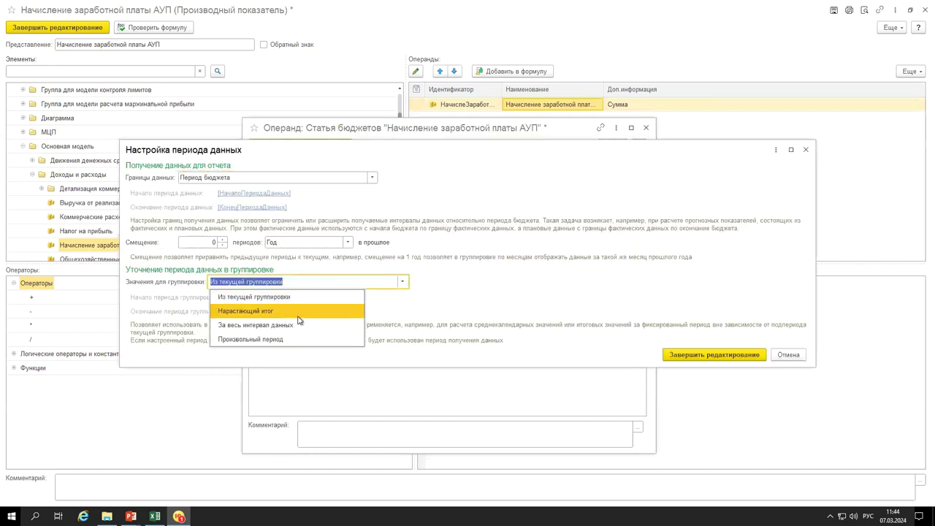
pyautogui.click(303, 326)
pyautogui.click(699, 355)
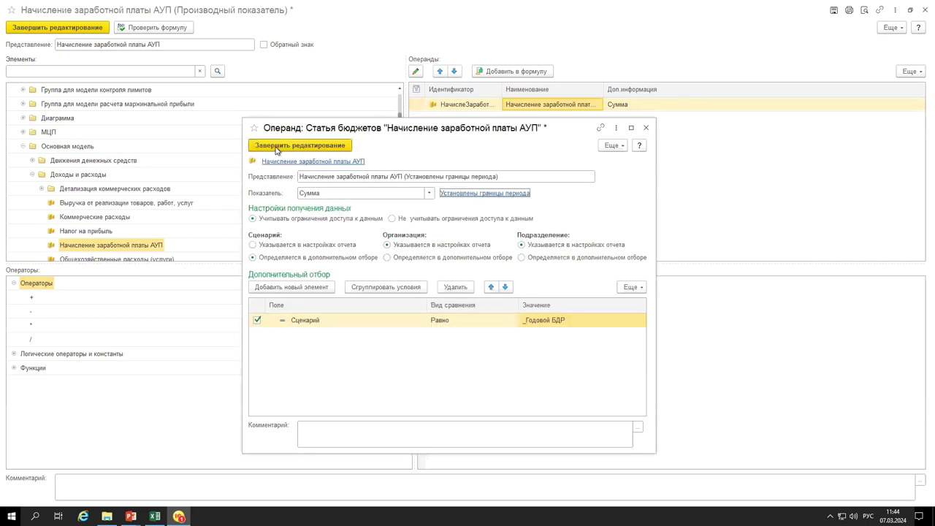
pyautogui.click(276, 150)
pyautogui.click(66, 28)
pyautogui.click(350, 196)
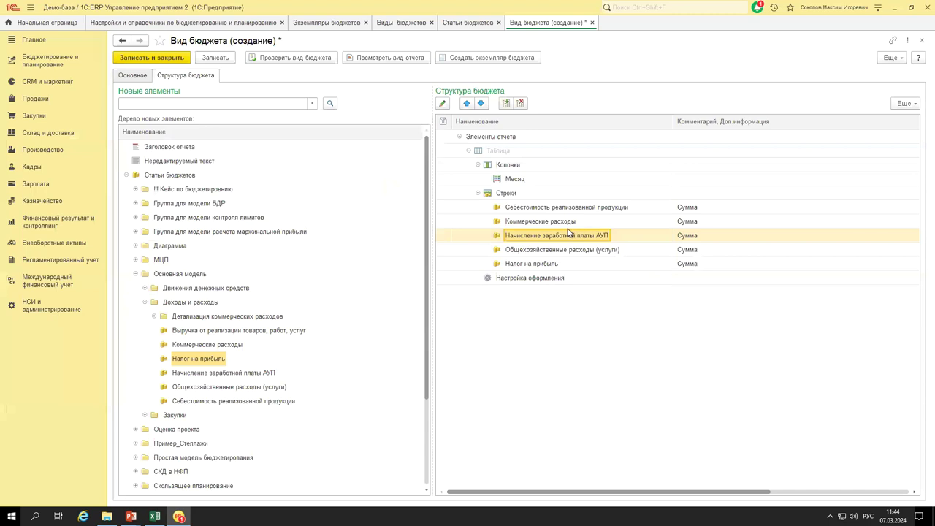
# Reopen the "Коммерческие расходы" row's formula, add the division by 12 and finish editing the formula and row.
pyautogui.doubleClick(541, 221)
pyautogui.click(500, 258)
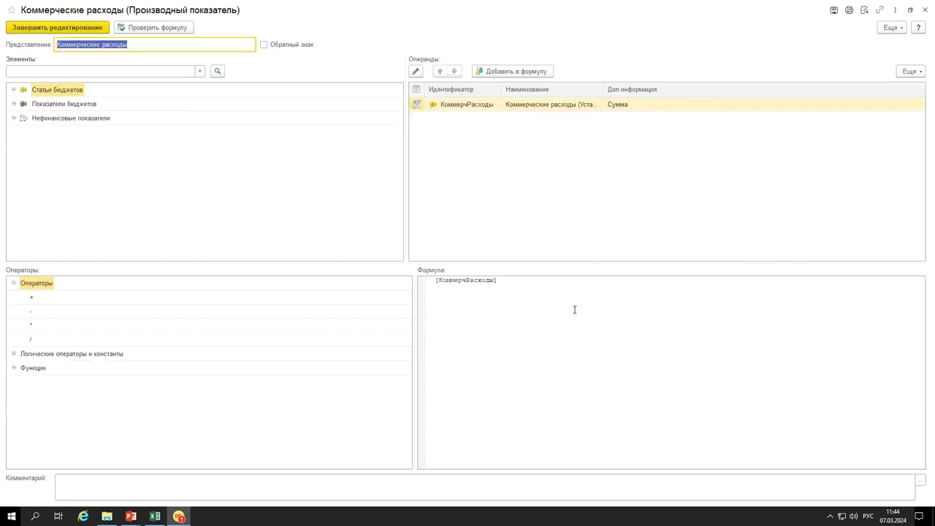
pyautogui.click(506, 280)
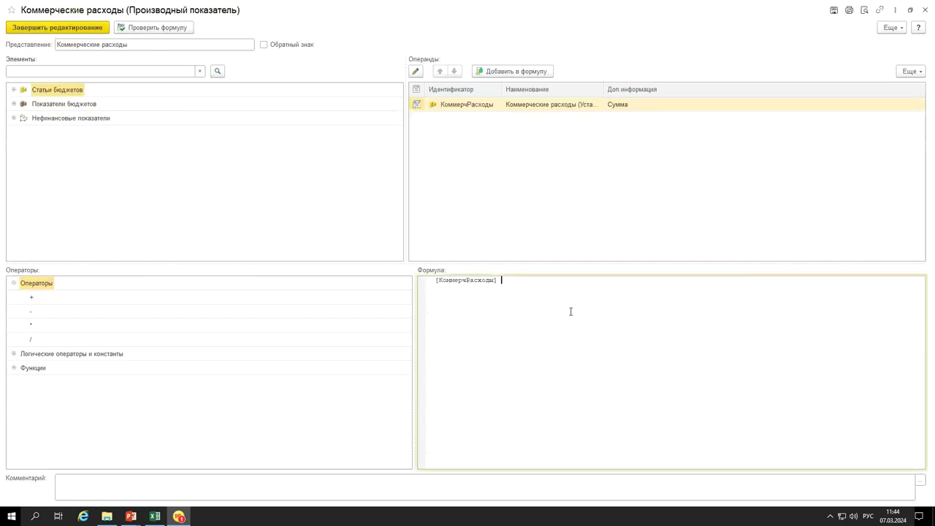
pyautogui.click(82, 31)
pyautogui.click(344, 196)
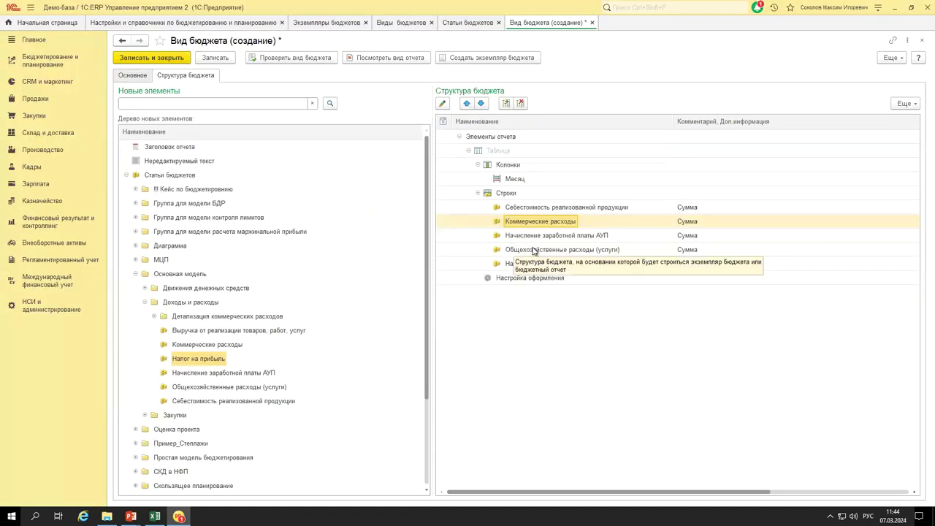
# Set the filling method of the "Общехозяйственные расходы (услуги)" row to "Заполнение по остаткам и оборотам" and open its formula.
pyautogui.doubleClick(526, 250)
pyautogui.click(455, 257)
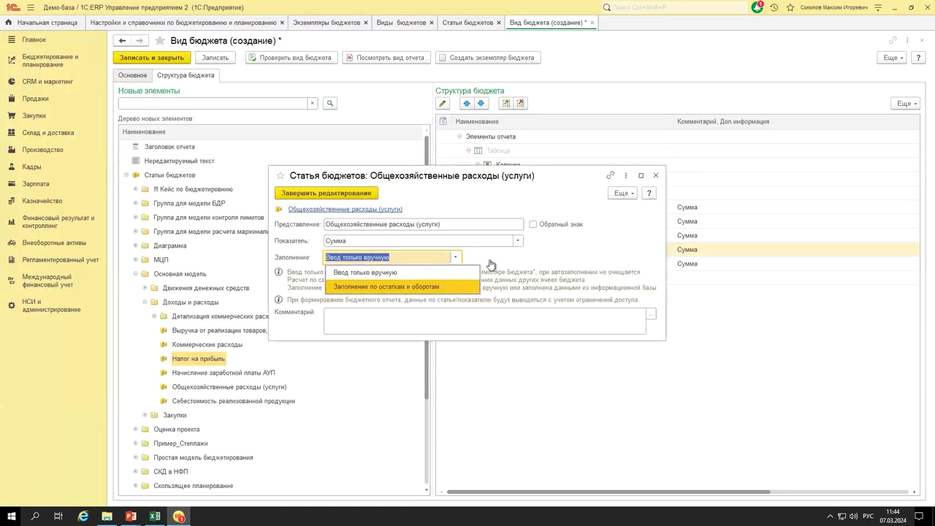
pyautogui.click(449, 286)
# Add the item "Общехозяйственные расходы (услуги)" from "Доходы и расходы" of "Основная модель" to the formula as an operand.
pyautogui.click(13, 90)
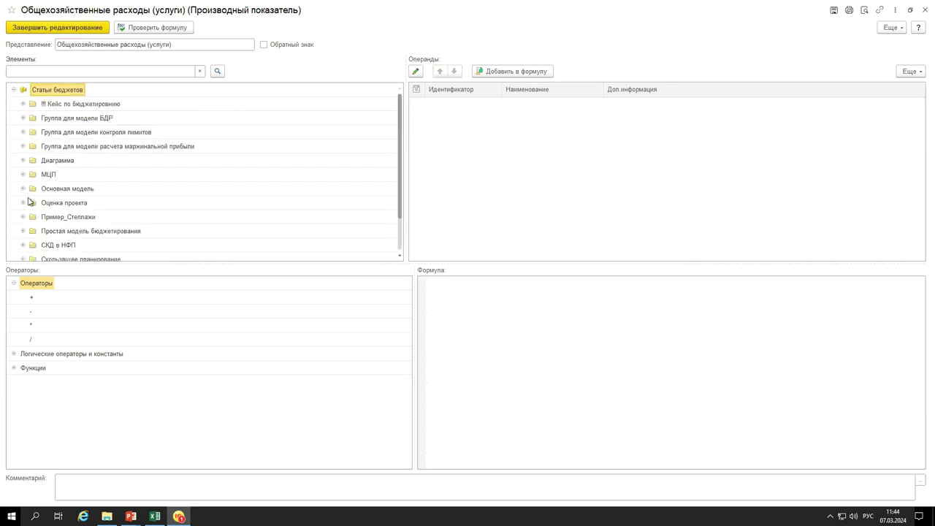
pyautogui.click(24, 188)
pyautogui.click(32, 217)
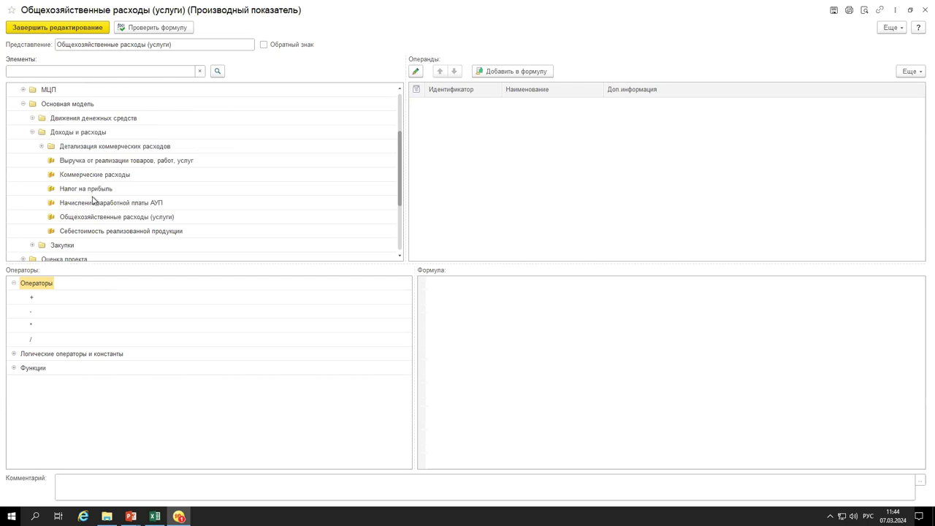
pyautogui.moveTo(115, 219); pyautogui.dragTo(533, 100)
# Define the "Общехозяйственные расходы (услуги)" operand's scenario in the additional filter as equal to "_Годовой БДР".
pyautogui.doubleClick(547, 105)
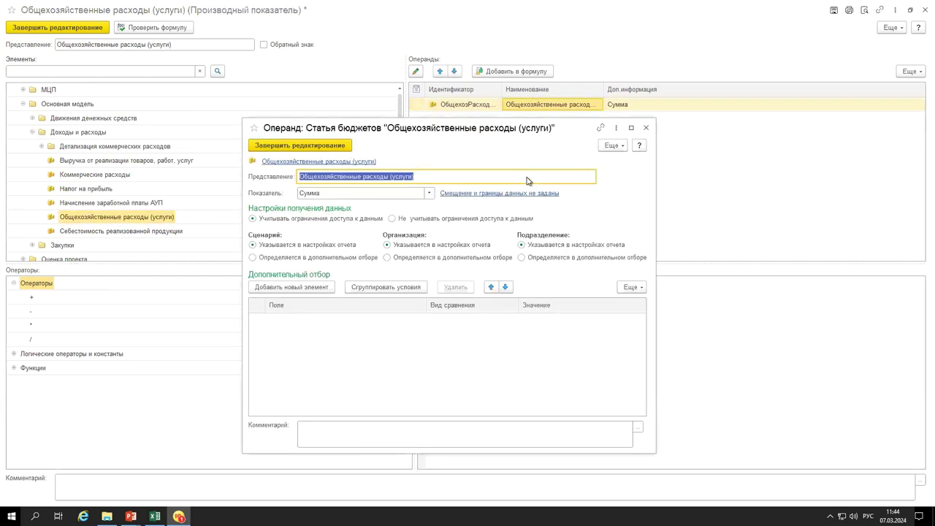
pyautogui.click(348, 257)
pyautogui.click(604, 319)
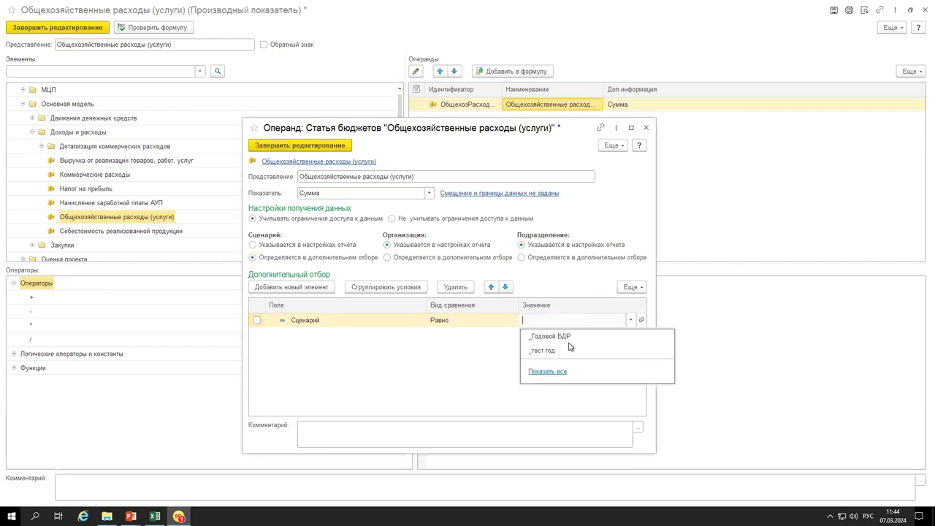
pyautogui.click(557, 336)
# Set the "Общехозяйственные расходы (услуги)" operand's grouping values to "За весь интервал данных" and finish editing the operand.
pyautogui.click(531, 193)
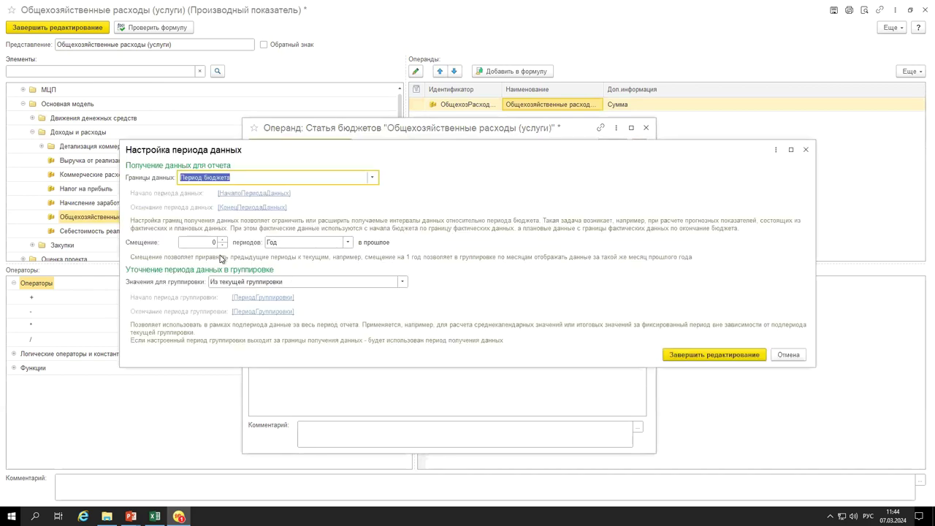
pyautogui.click(257, 281)
pyautogui.click(275, 325)
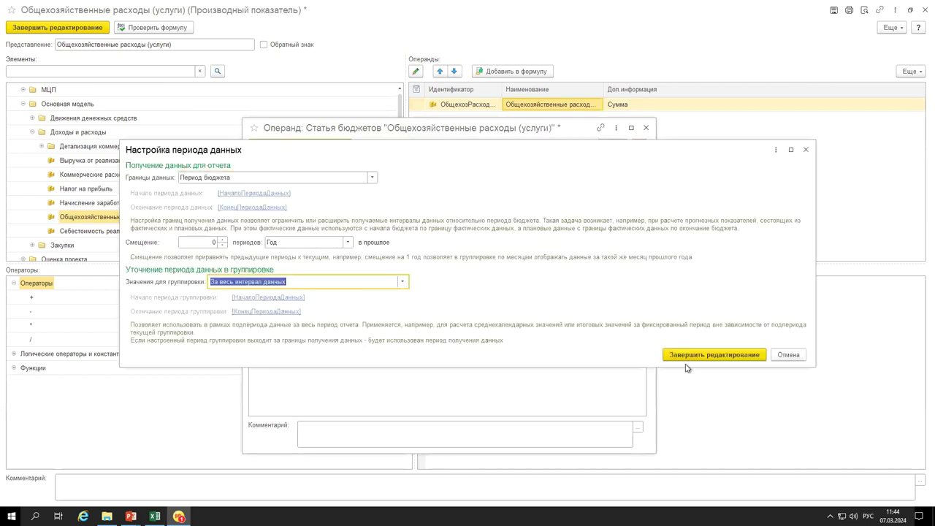
pyautogui.click(712, 355)
pyautogui.click(331, 147)
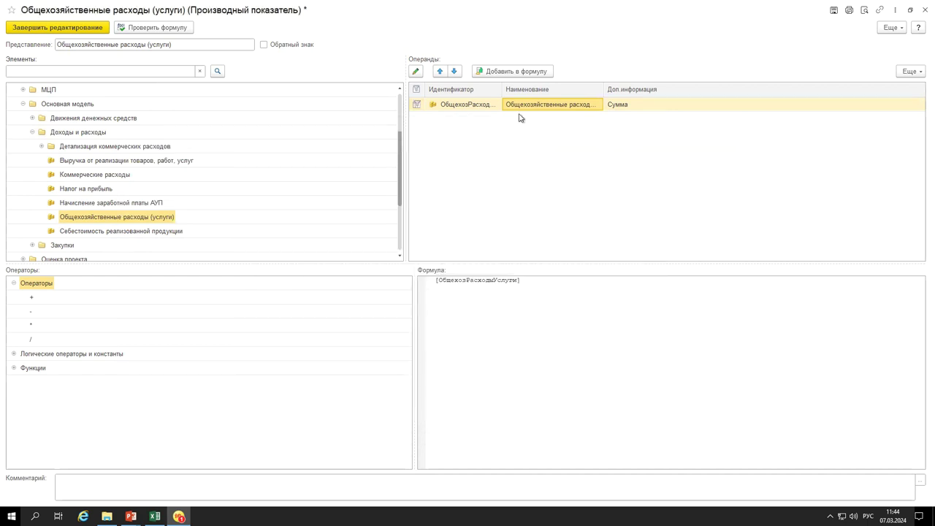
# Divide the "Общехозяйственные расходы (услуги)" formula by 12 and finish editing the formula and row.
pyautogui.click(522, 282)
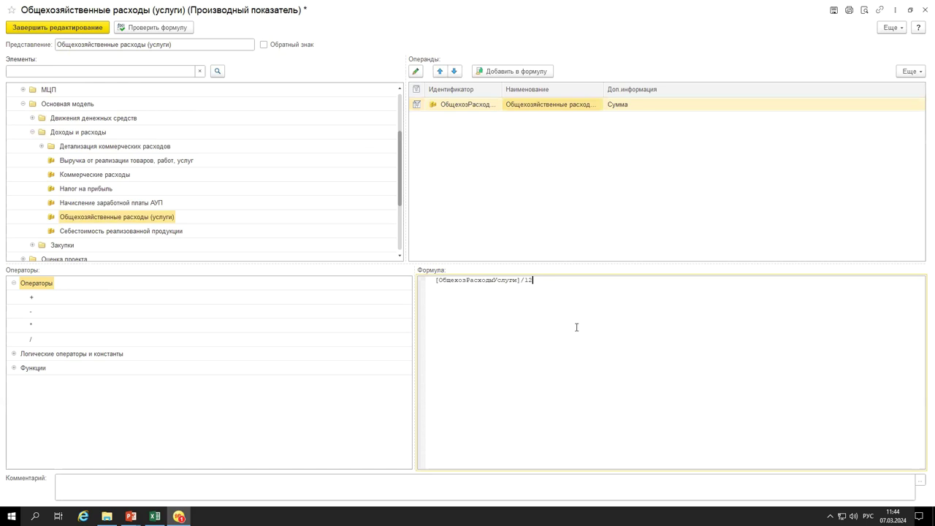
pyautogui.click(88, 32)
pyautogui.click(352, 192)
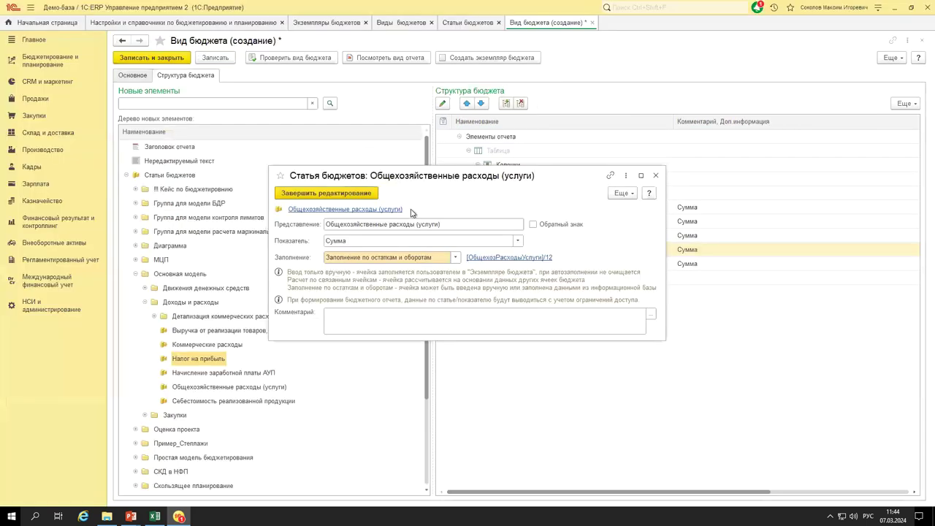
# Set the filling method of the "Налог на прибыль" row to "Заполнение по остаткам и оборотам" and open its formula.
pyautogui.doubleClick(528, 264)
pyautogui.click(455, 257)
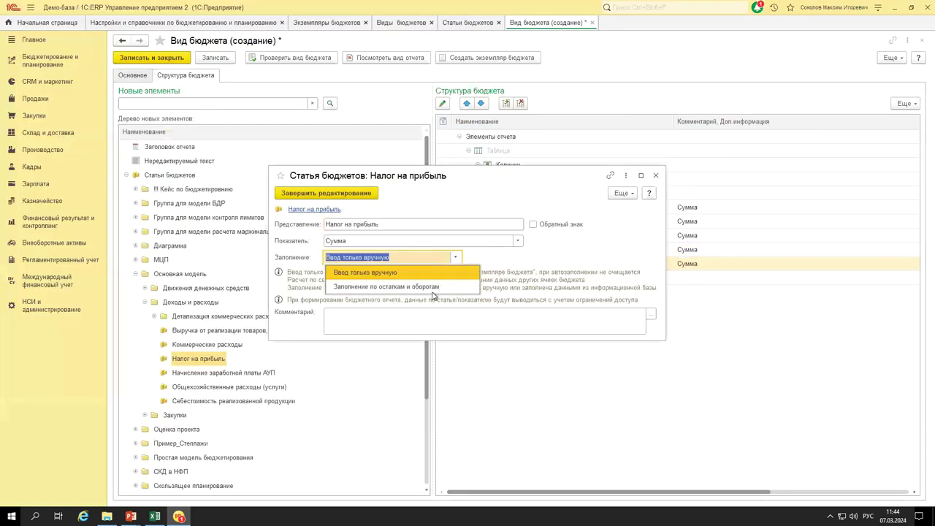
pyautogui.click(434, 287)
pyautogui.click(468, 261)
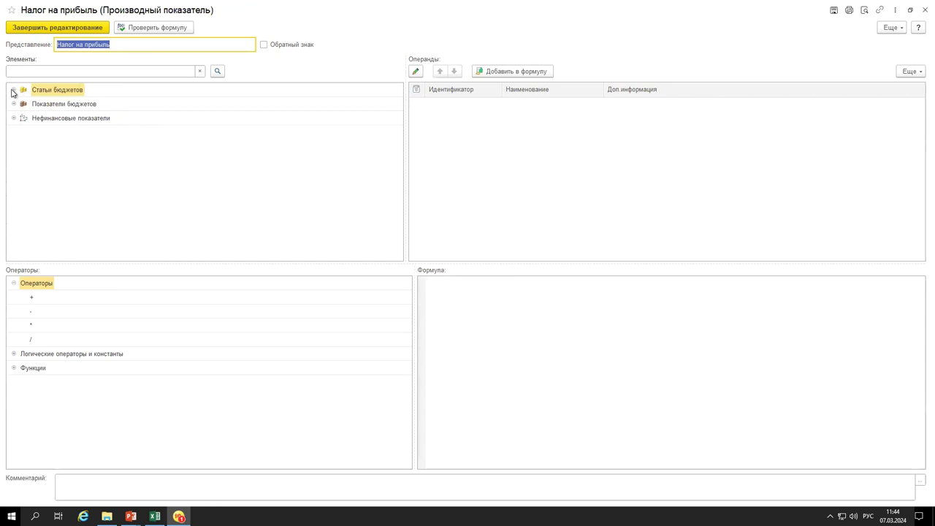
# Add the item "Налог на прибыль" from "Доходы и расходы" of "Основная модель" to the formula as an operand.
pyautogui.click(13, 91)
pyautogui.click(23, 190)
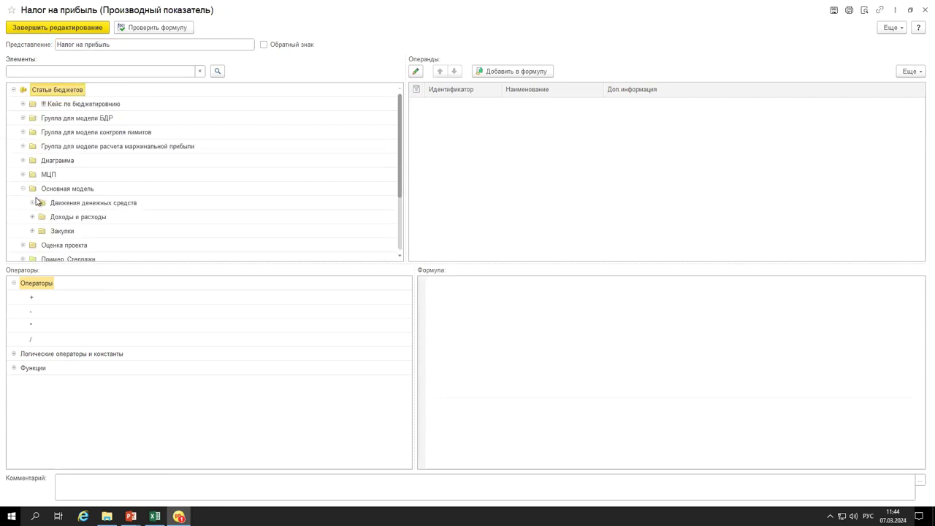
pyautogui.click(32, 217)
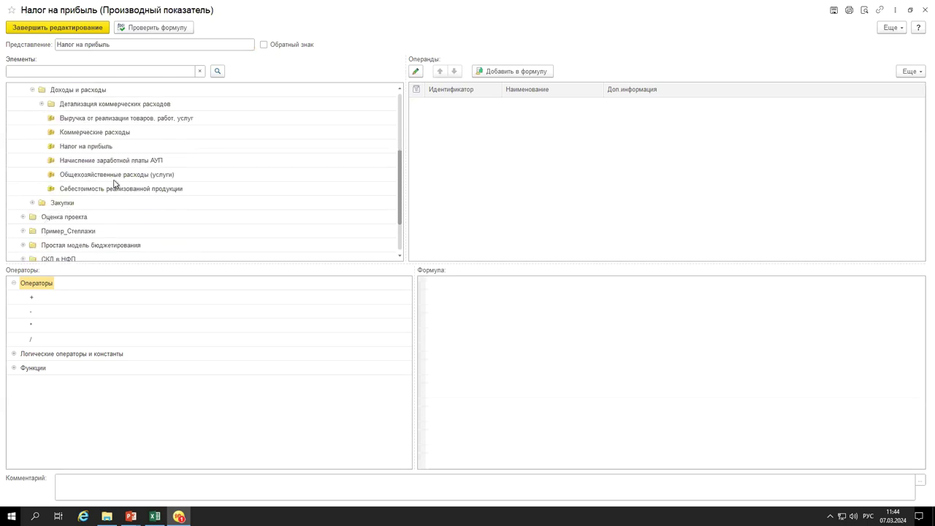
pyautogui.click(96, 147)
pyautogui.scroll(1, 88, 170)
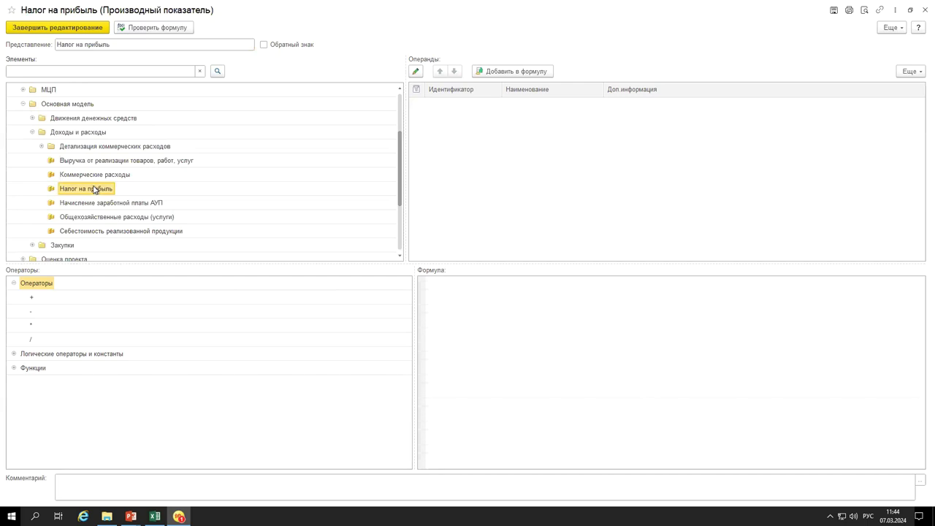
pyautogui.moveTo(92, 189); pyautogui.dragTo(501, 340)
# Define the "Налог на прибыль" operand's scenario in the additional filter as equal to "_Годовой БДР".
pyautogui.doubleClick(543, 110)
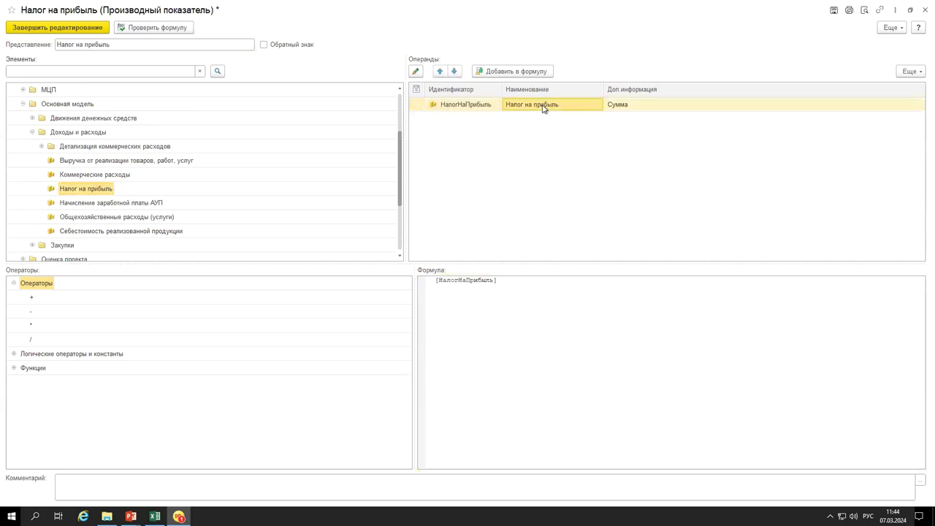
pyautogui.click(309, 259)
pyautogui.click(576, 321)
pyautogui.click(561, 338)
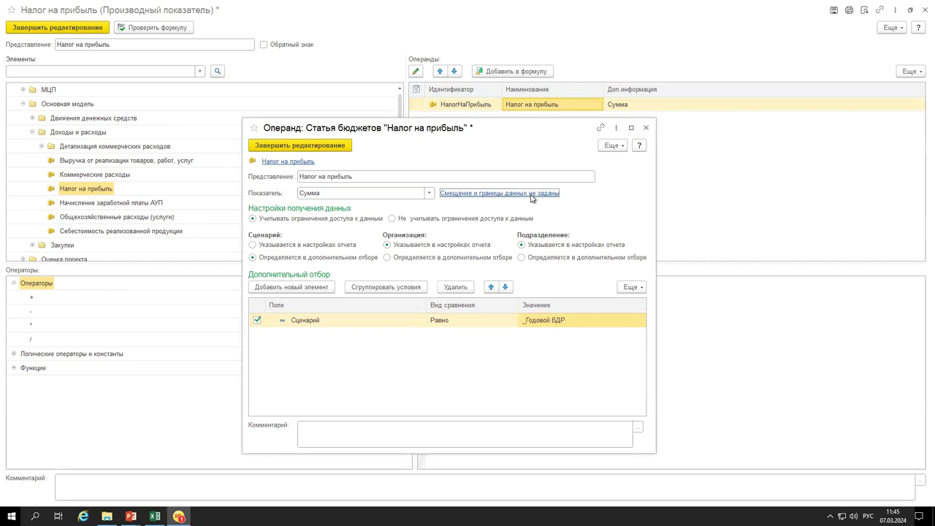
# Set the "Налог на прибыль" operand's grouping values to "За весь интервал данных" and finish editing the operand.
pyautogui.click(522, 193)
pyautogui.click(322, 279)
pyautogui.click(667, 355)
pyautogui.click(667, 354)
pyautogui.click(298, 146)
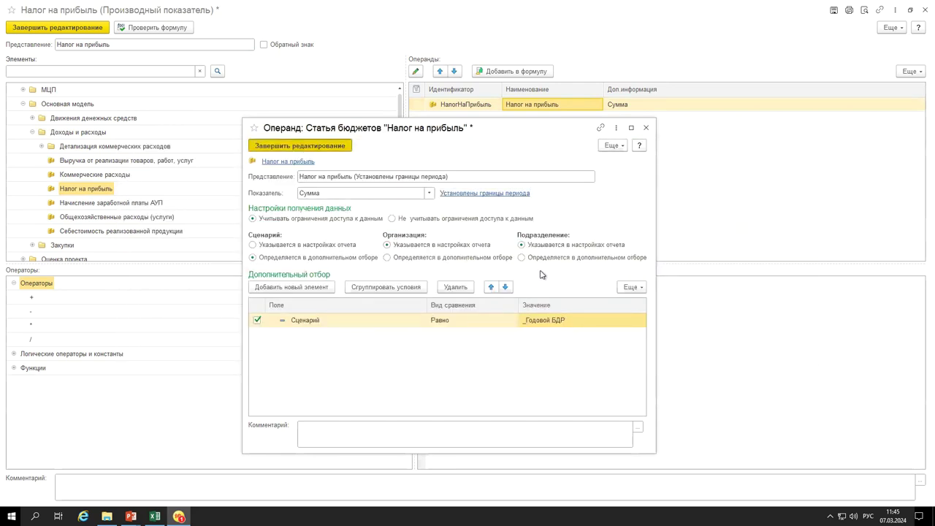
# Divide the "Налог на прибыль" formula by 12 and finish editing the formula and row.
pyautogui.click(563, 320)
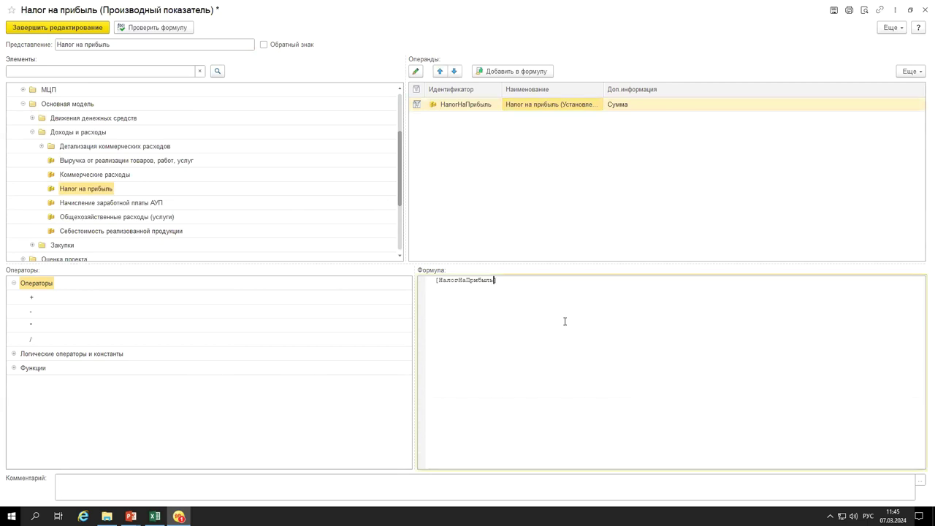
pyautogui.click(75, 29)
pyautogui.click(350, 198)
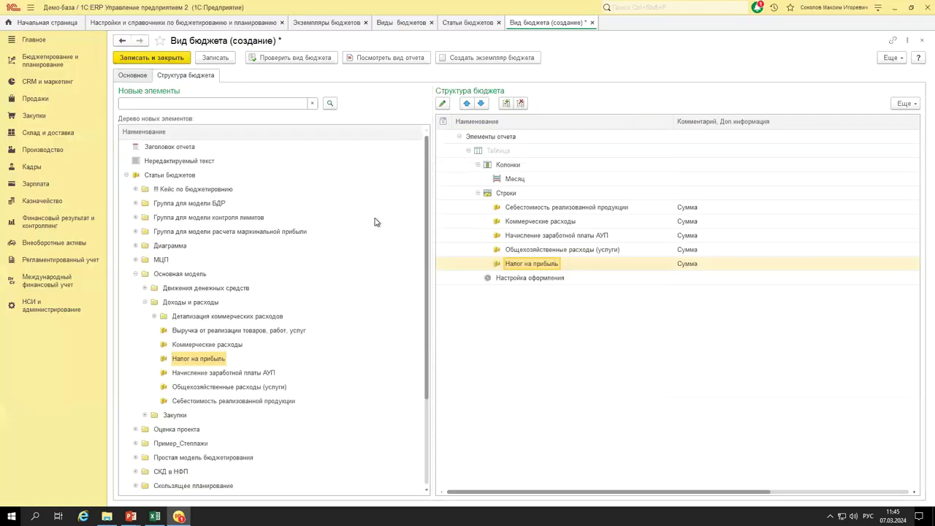
# Save the "_Бюджет расходов БДР" budget type without closing it.
pyautogui.click(228, 59)
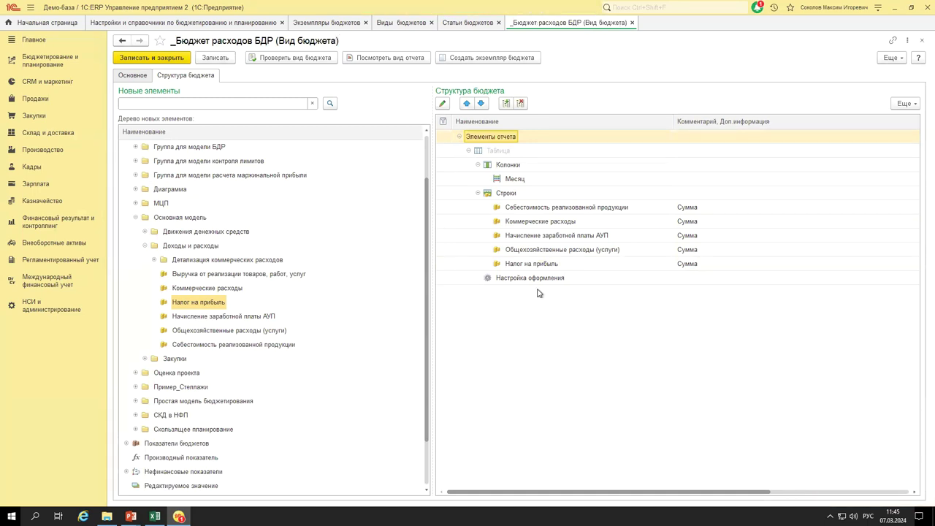
pyautogui.click(536, 222)
pyautogui.click(532, 209)
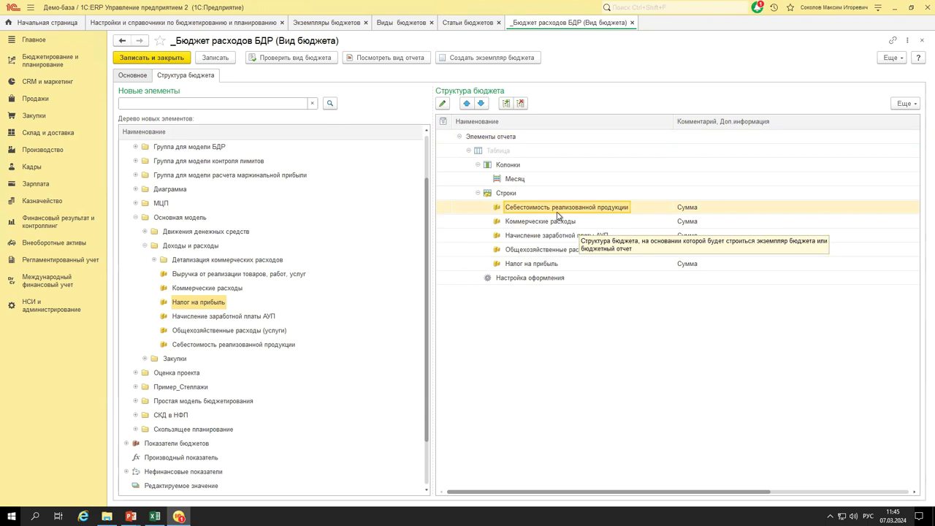
# Collapse the budget items tree and add three "Группа" elements under "Строки" in the budget structure.
pyautogui.click(145, 246)
pyautogui.click(137, 260)
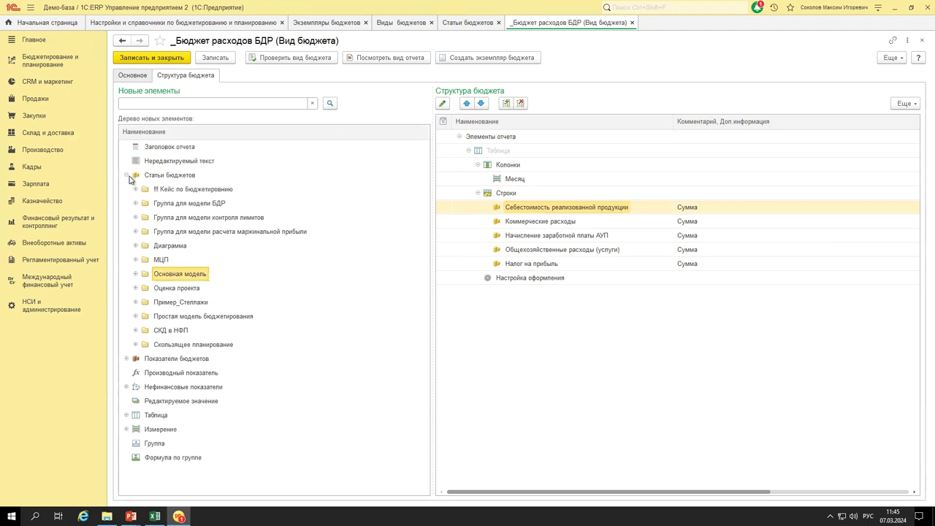
pyautogui.click(128, 175)
pyautogui.moveTo(155, 276); pyautogui.dragTo(528, 197)
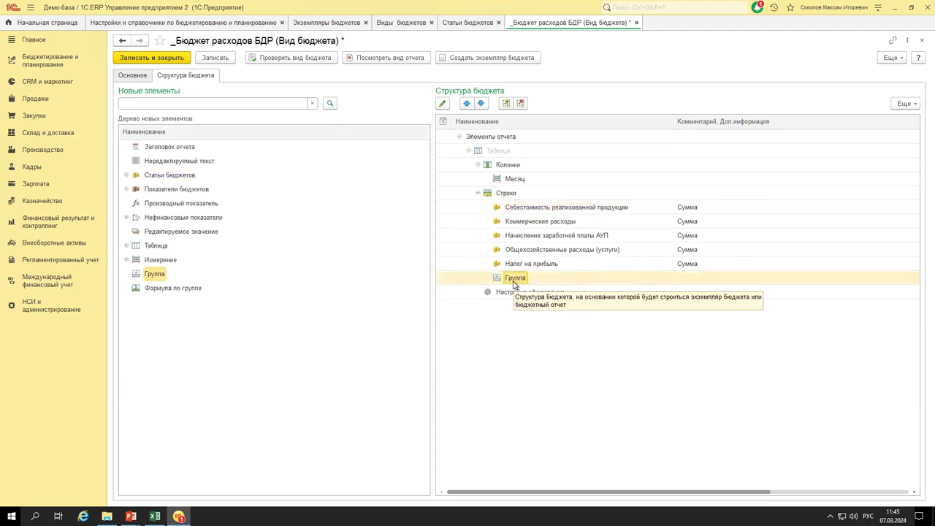
pyautogui.moveTo(514, 284); pyautogui.dragTo(509, 197)
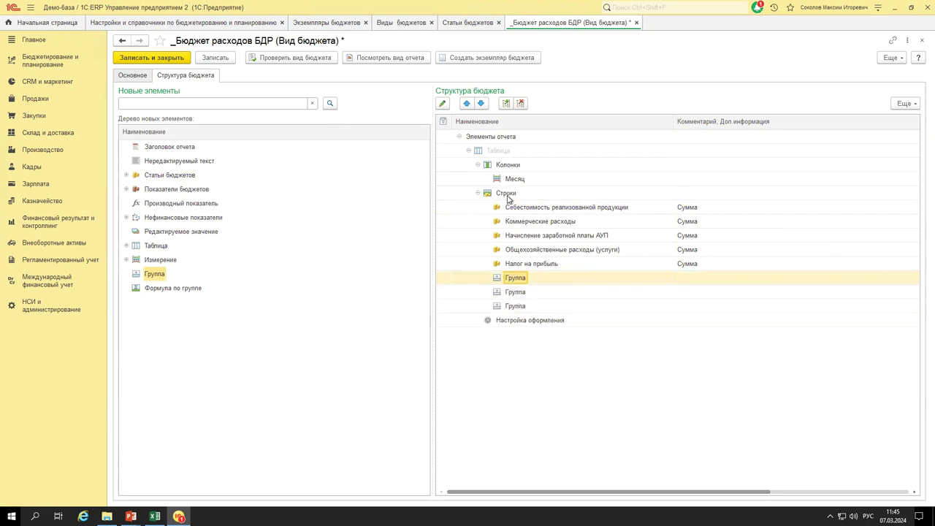
# Title the first group "Общие расходы" and the second group "Производственные расходы", finishing the editing of each.
pyautogui.doubleClick(531, 284)
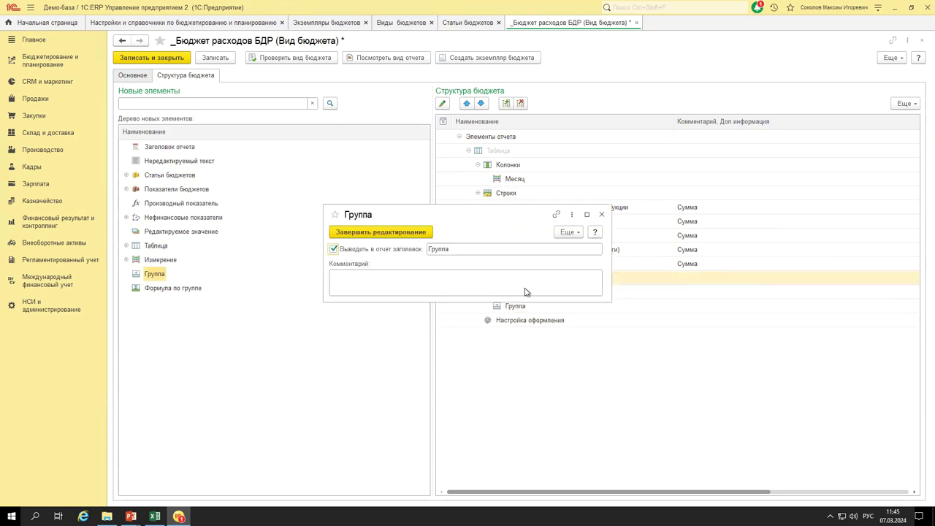
pyautogui.doubleClick(461, 249)
pyautogui.write('Общая')
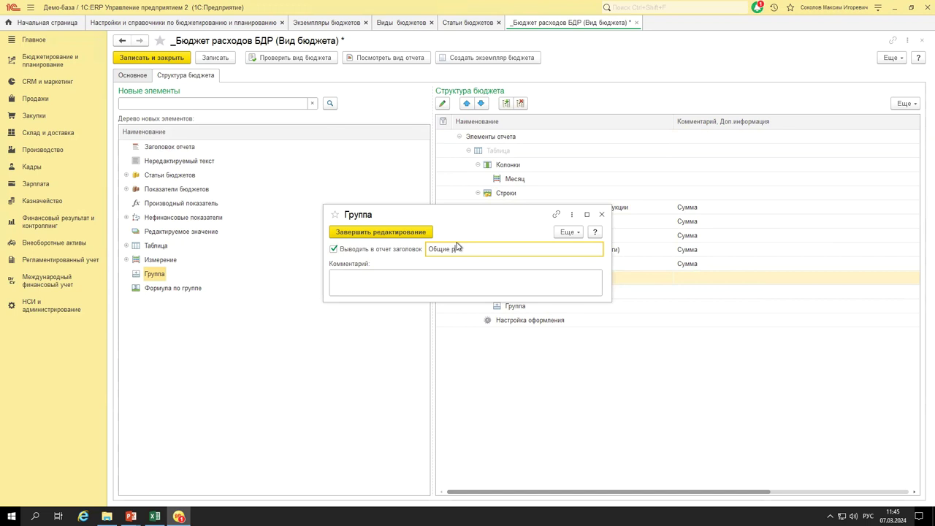
pyautogui.click(411, 231)
pyautogui.doubleClick(516, 289)
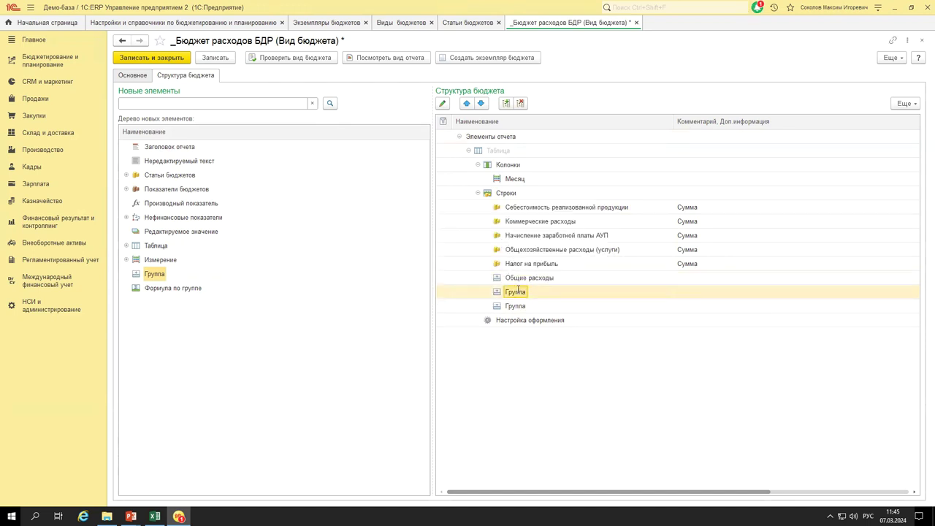
pyautogui.doubleClick(456, 249)
pyautogui.write('Производственные расходы')
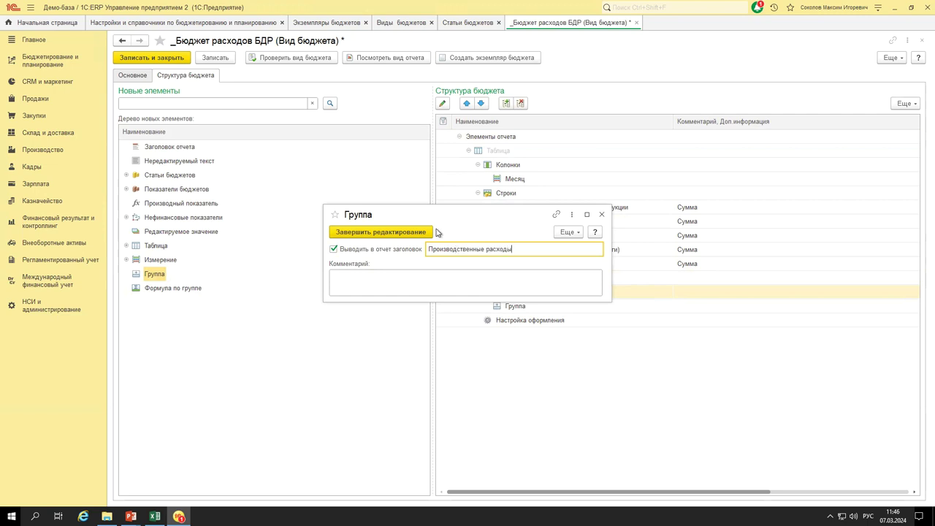
pyautogui.click(431, 232)
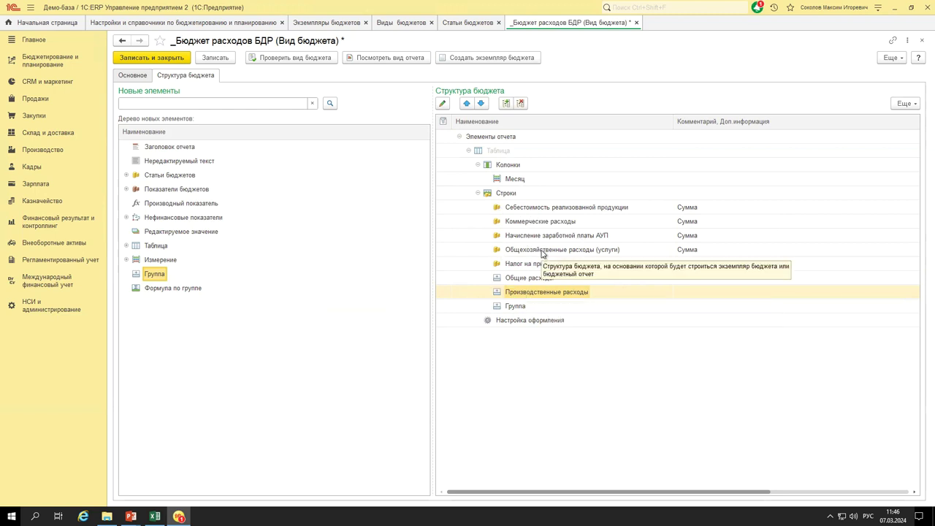
# Title the third group "НеПроизводственные расходы" and finish editing it.
pyautogui.doubleClick(517, 305)
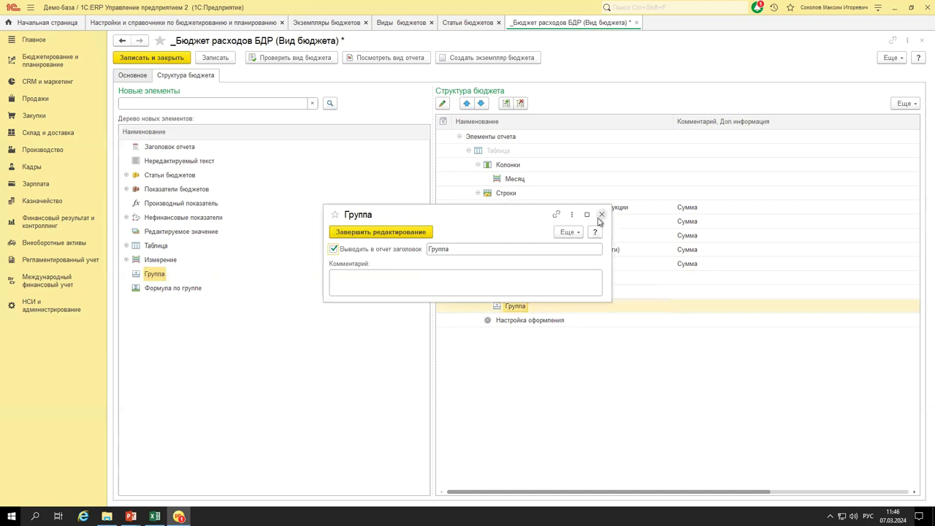
pyautogui.click(601, 214)
pyautogui.doubleClick(517, 306)
pyautogui.doubleClick(466, 250)
pyautogui.write('Производственные расходы')
pyautogui.write('Не')
pyautogui.click(401, 231)
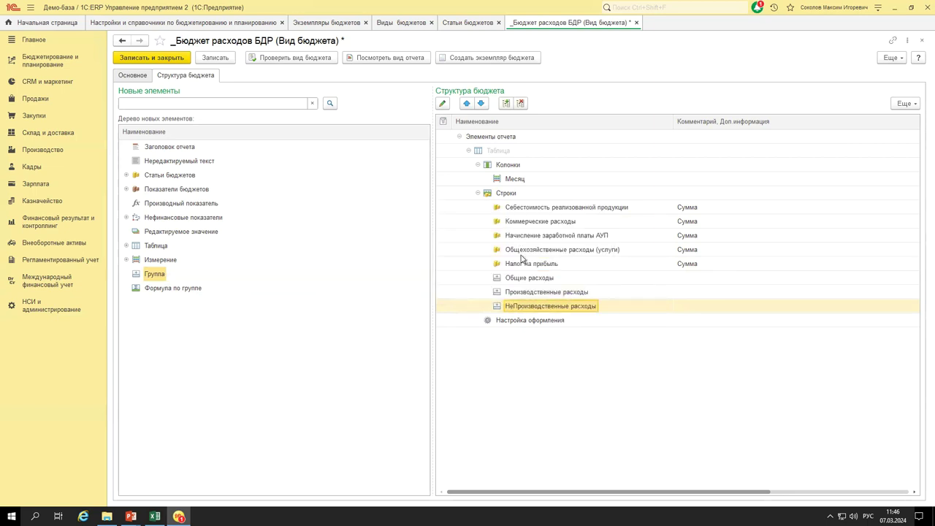
# Nest both subgroups under "Общие расходы", putting "Себестоимость реализованной продукции" into "Производственные расходы" and the other four items into "НеПроизводственные расходы".
pyautogui.moveTo(528, 293); pyautogui.dragTo(541, 284)
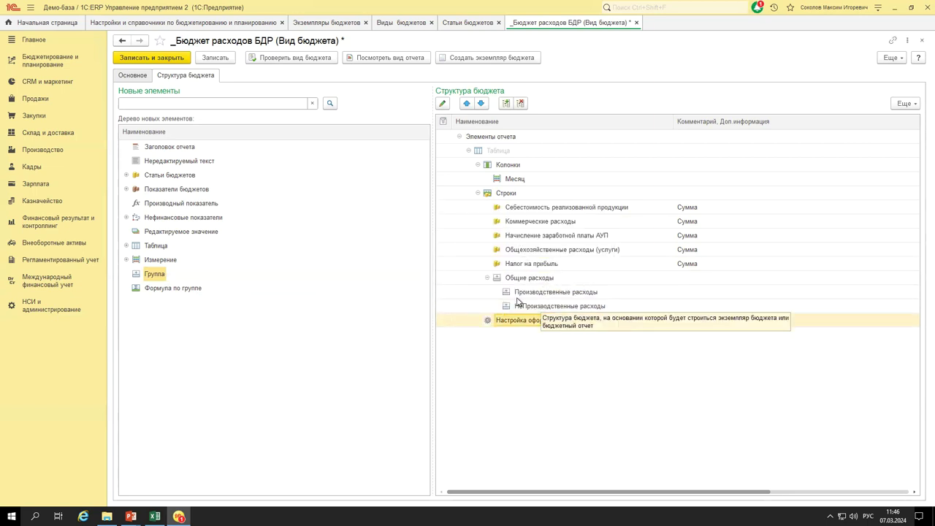
pyautogui.moveTo(524, 213); pyautogui.dragTo(544, 292)
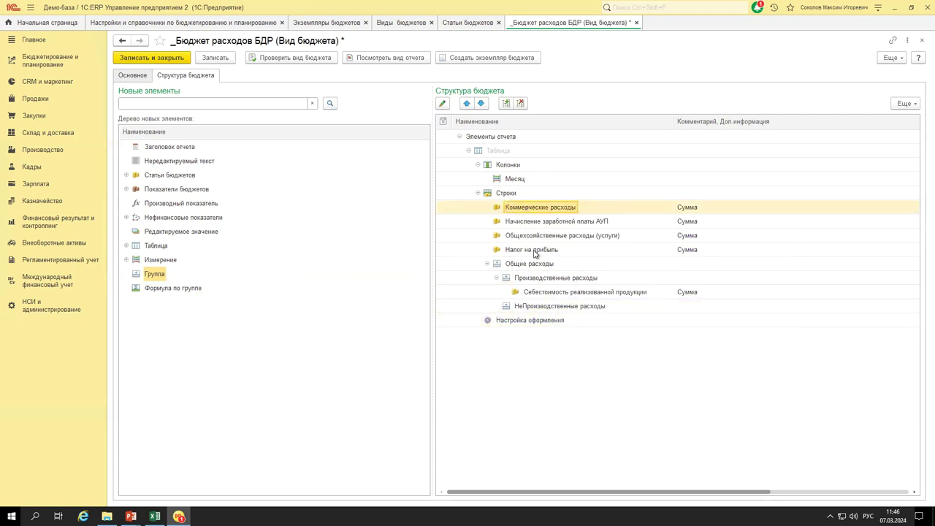
pyautogui.keyDown('shift'); pyautogui.click(540, 250); pyautogui.keyUp('shift')
pyautogui.moveTo(540, 250); pyautogui.dragTo(544, 308)
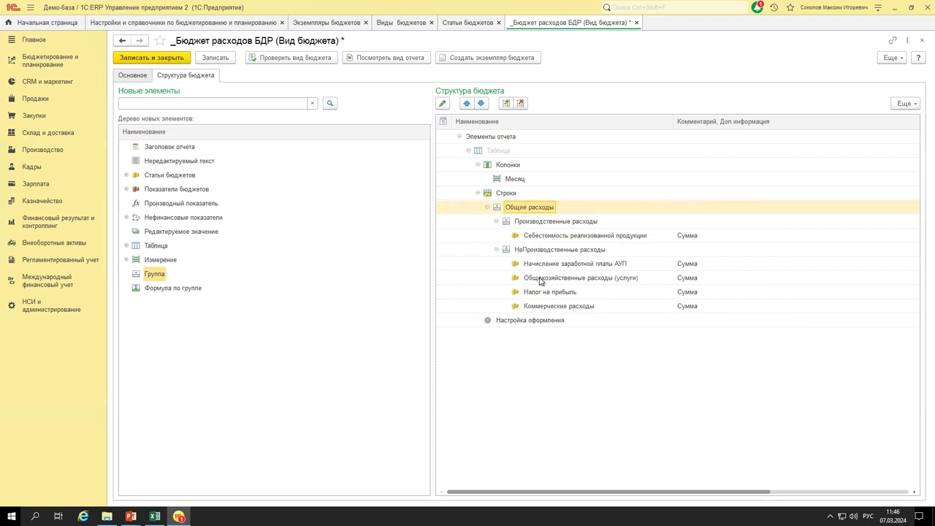
# Move "Коммерческие расходы" up to the first place within the "НеПроизводственные расходы" group.
pyautogui.click(547, 308)
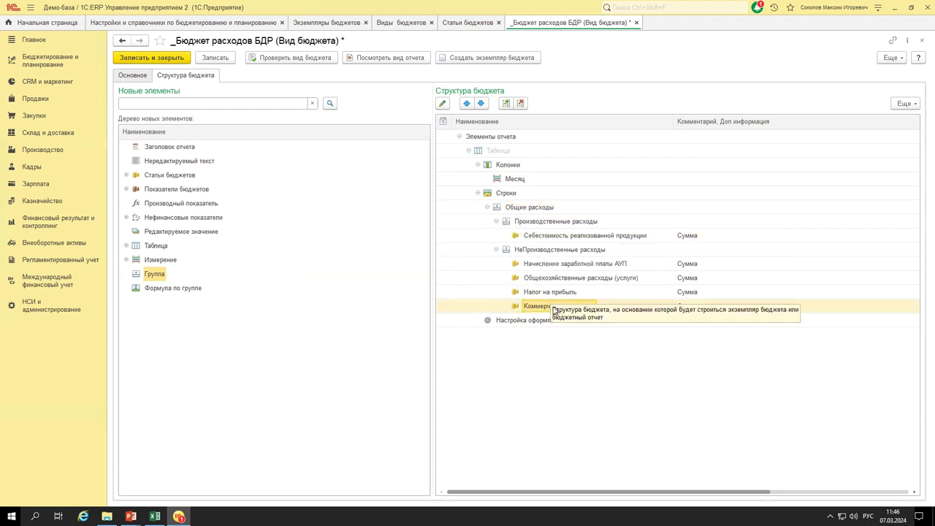
pyautogui.click(466, 104)
pyautogui.click(467, 104)
pyautogui.click(467, 104)
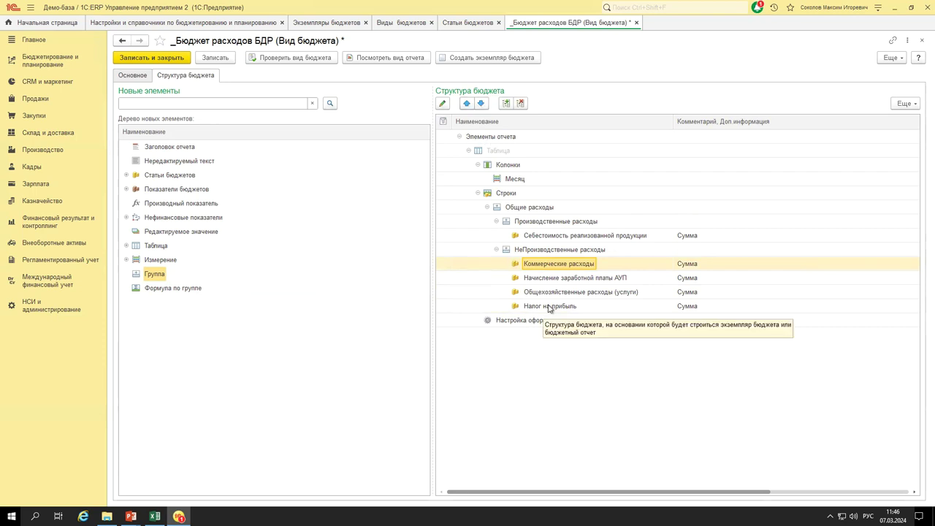
# Add a "Формула по группе" element with the "Сумма" formula to both subgroups and to "Общие расходы".
pyautogui.moveTo(171, 288); pyautogui.dragTo(551, 230)
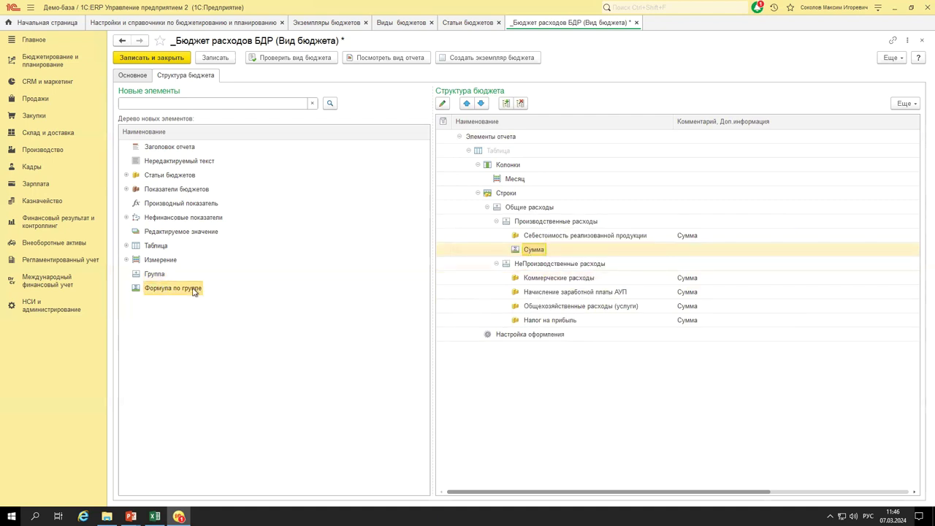
pyautogui.doubleClick(534, 250)
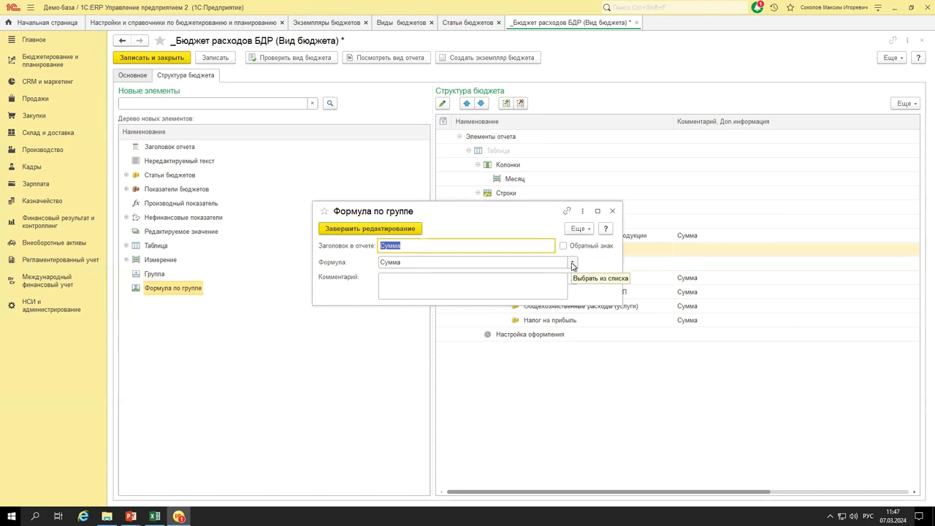
pyautogui.click(612, 211)
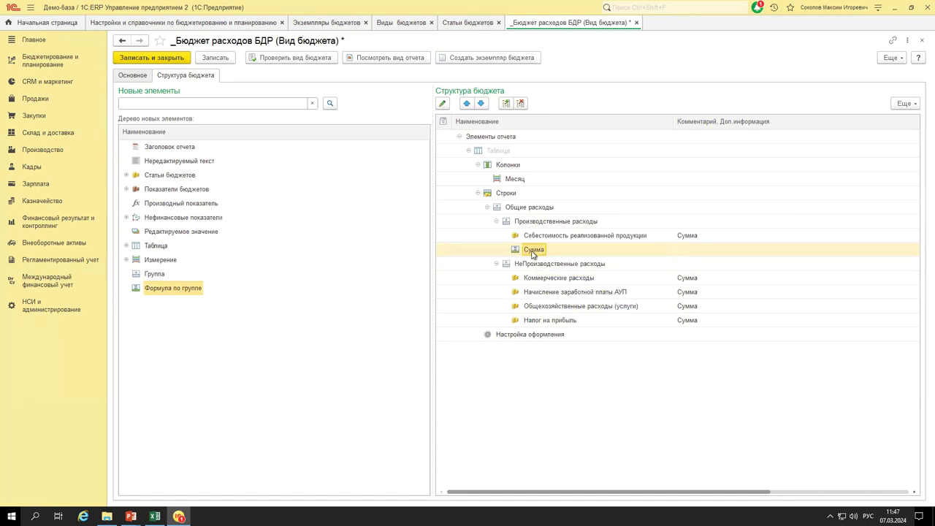
pyautogui.moveTo(533, 252); pyautogui.dragTo(521, 209)
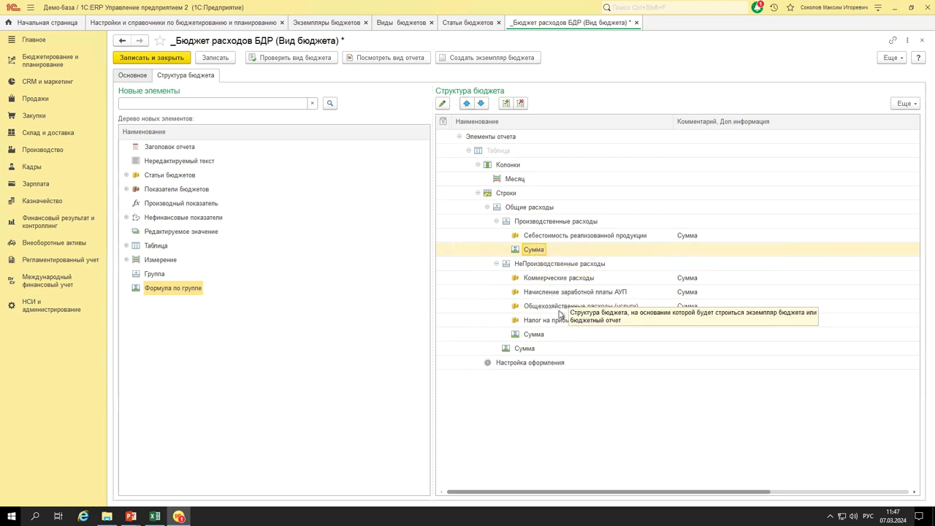
# Save the "_Бюджет расходов БДР" budget type and check it for errors.
pyautogui.click(216, 58)
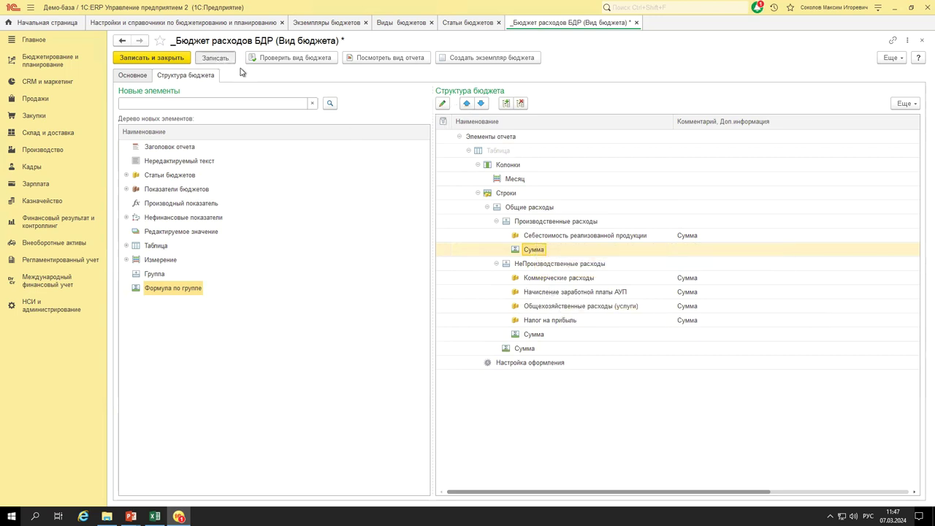
pyautogui.click(294, 58)
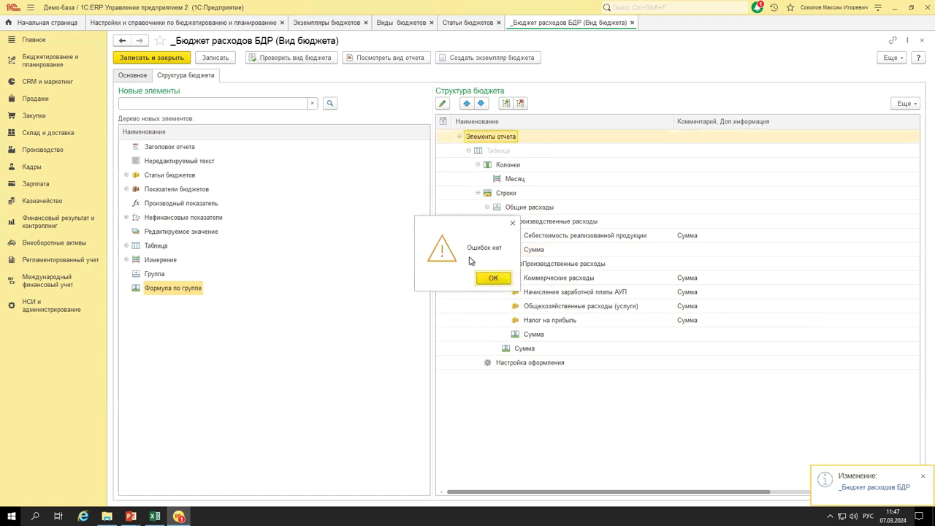
pyautogui.click(497, 282)
# Create a budget instance with scenario "_Месячный БДР", organization "Металл-Сервис" and department "Отдел продаж торгового направления".
pyautogui.click(481, 58)
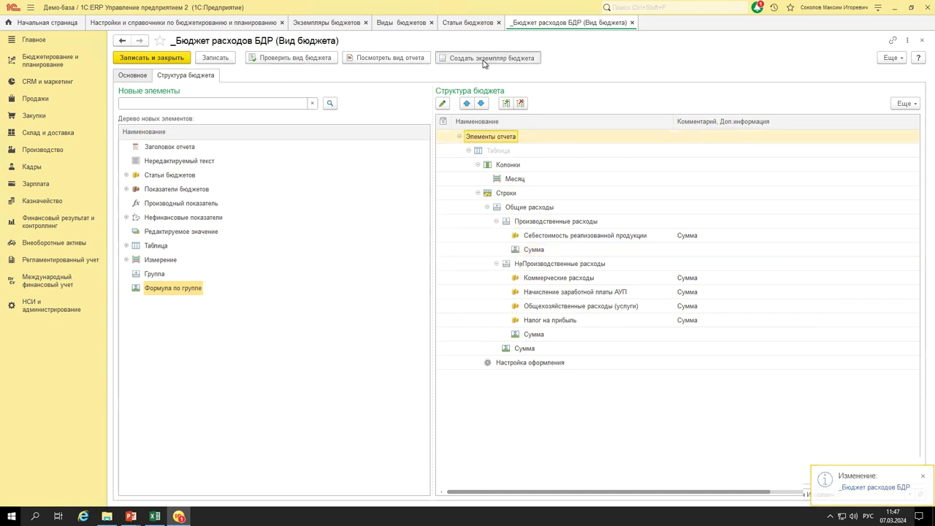
pyautogui.click(213, 166)
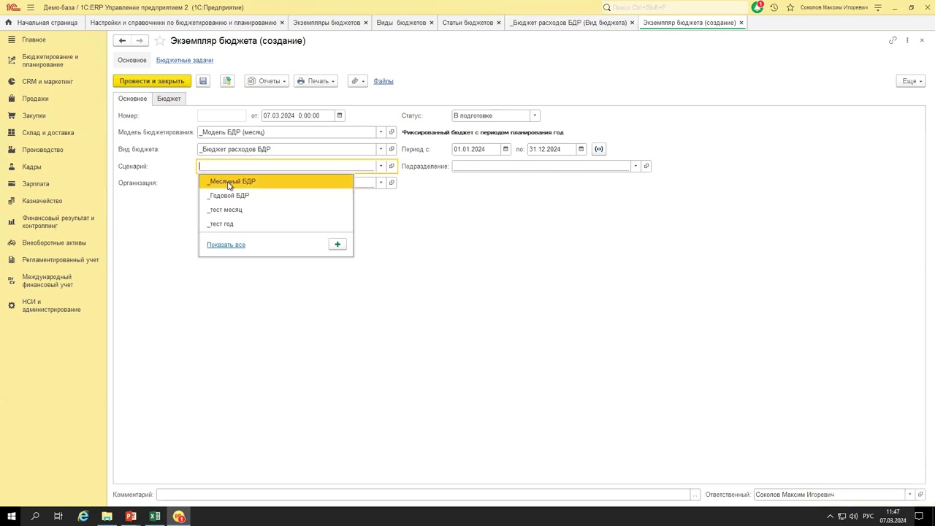
pyautogui.click(229, 184)
pyautogui.click(221, 182)
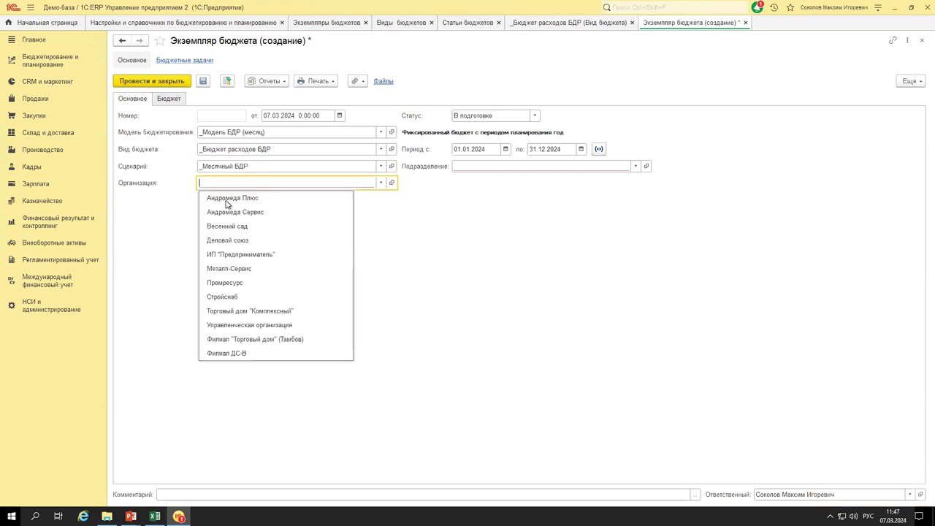
pyautogui.click(246, 268)
pyautogui.click(480, 166)
pyautogui.click(490, 182)
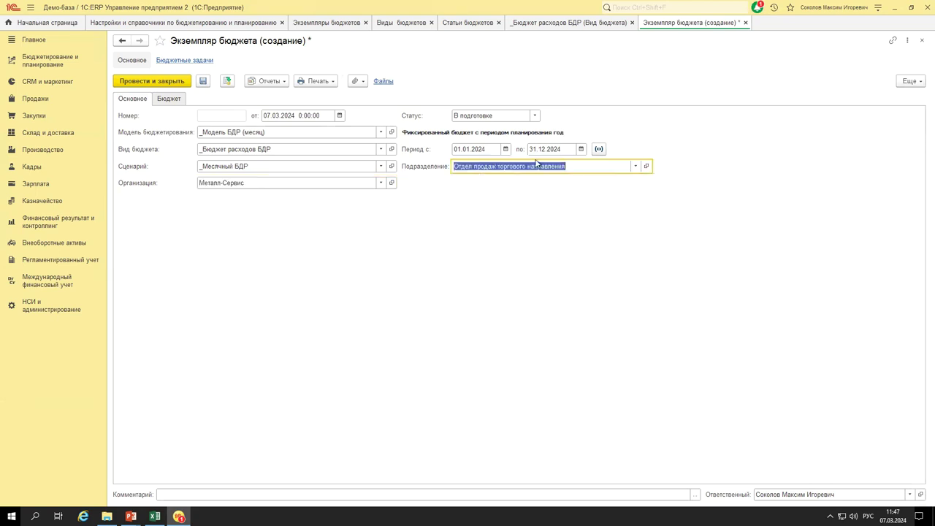
# Fill the new budget instance's table automatically with the planned monthly expenses.
pyautogui.click(171, 100)
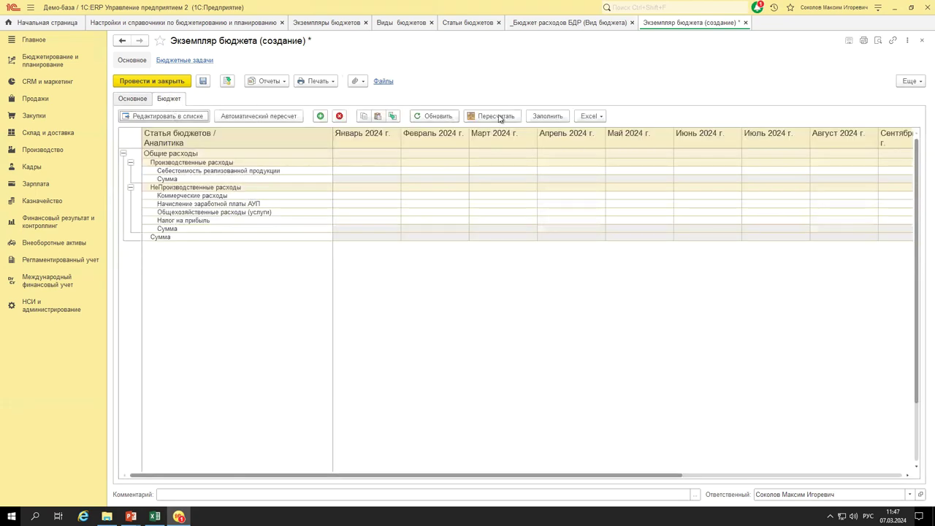
pyautogui.click(541, 116)
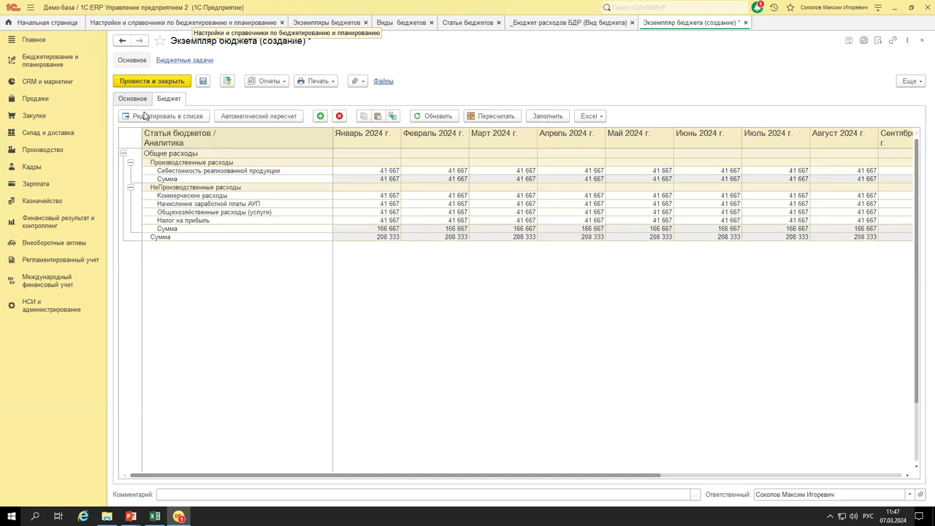
# Examine the filled monthly expense values and the subgroup and overall sums, collapsing and re-expanding both subgroups.
pyautogui.click(278, 244)
pyautogui.moveTo(321, 170); pyautogui.dragTo(728, 170)
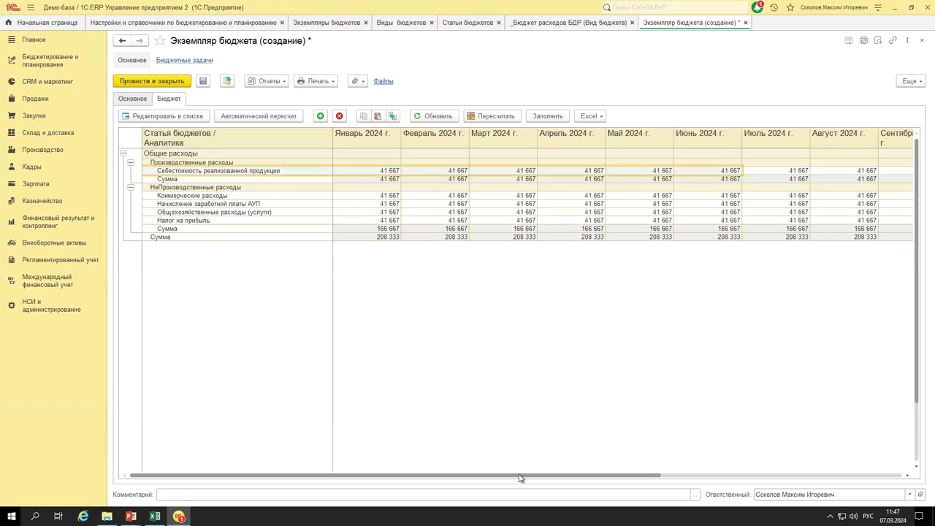
pyautogui.moveTo(500, 480); pyautogui.dragTo(372, 467)
pyautogui.click(393, 180)
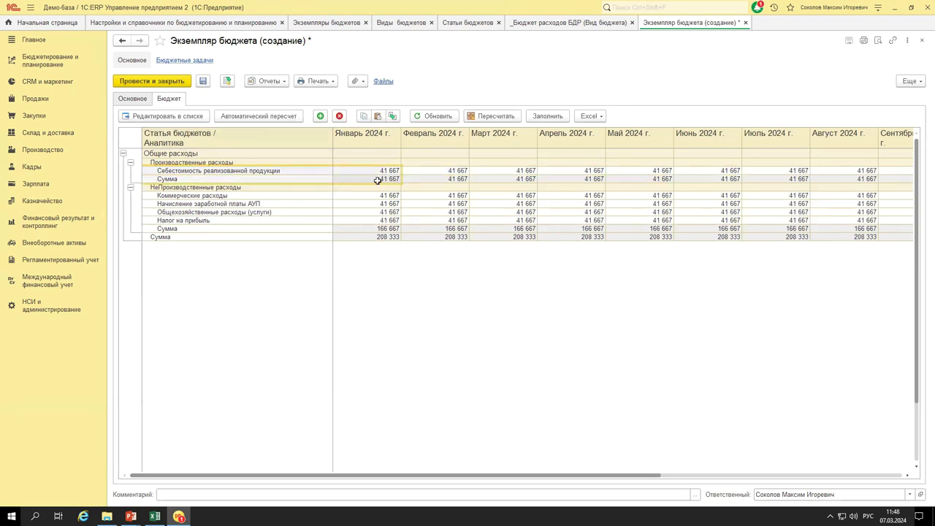
pyautogui.click(383, 179)
pyautogui.moveTo(382, 228); pyautogui.dragTo(464, 228)
pyautogui.moveTo(386, 195); pyautogui.dragTo(392, 220)
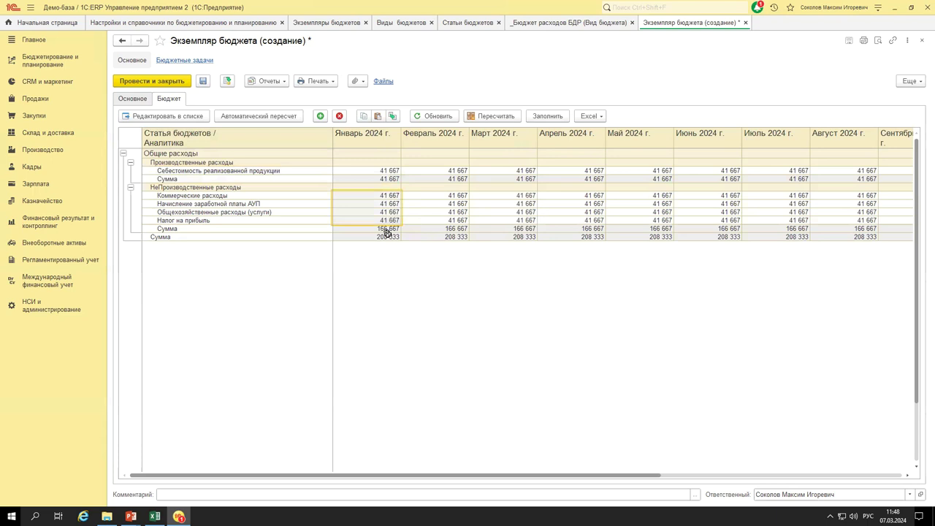
pyautogui.click(384, 237)
pyautogui.click(131, 164)
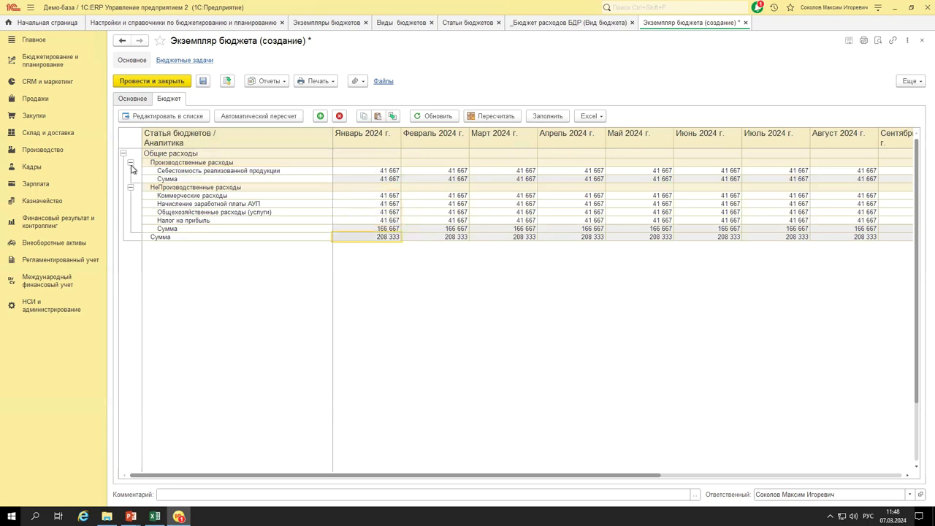
pyautogui.click(133, 199)
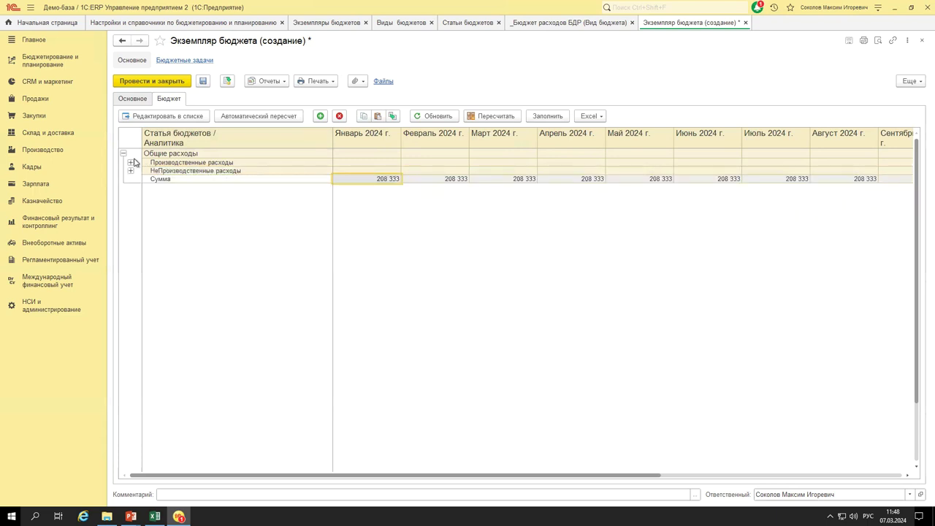
pyautogui.click(130, 170)
pyautogui.click(131, 163)
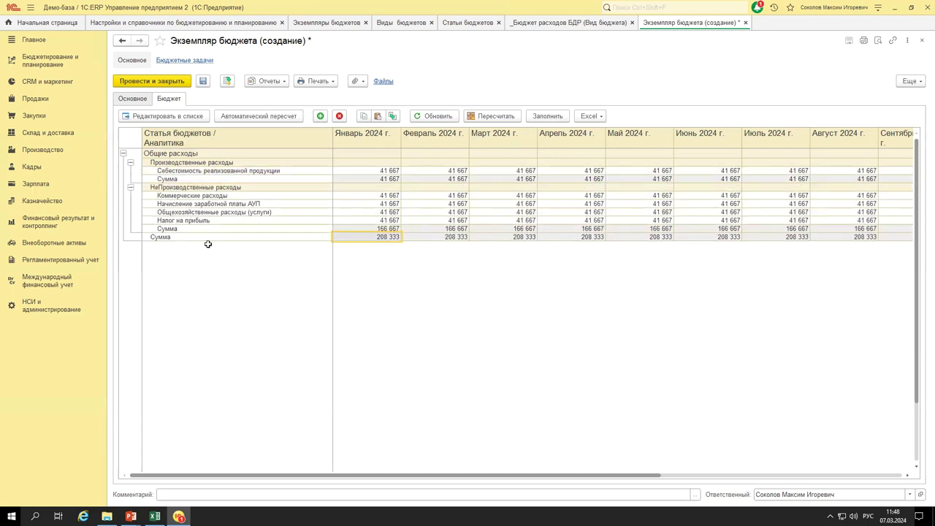
pyautogui.moveTo(395, 475); pyautogui.dragTo(765, 468)
pyautogui.hscroll(-4, 358, 443)
pyautogui.moveTo(434, 477); pyautogui.dragTo(236, 407)
# Set the budget instance's status to "Утвержден", then post and close it.
pyautogui.click(138, 102)
pyautogui.click(482, 115)
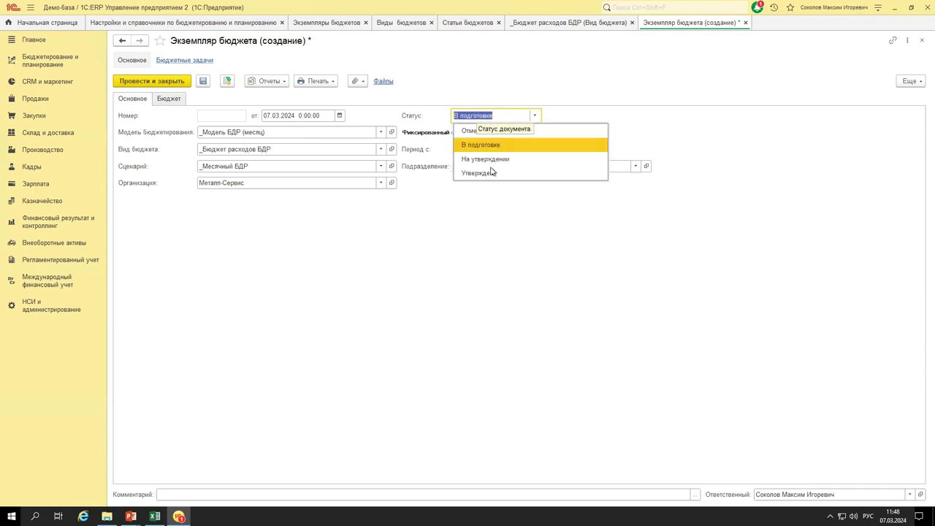
pyautogui.click(492, 176)
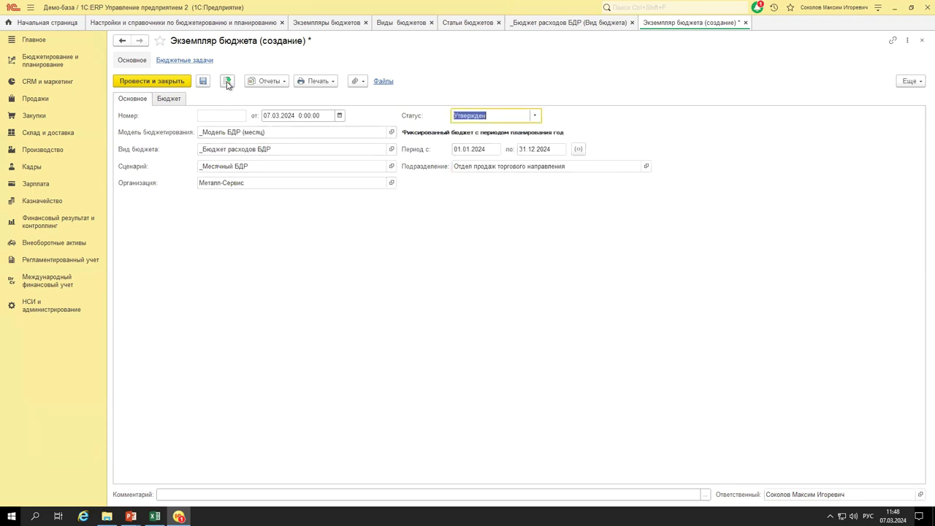
pyautogui.click(162, 82)
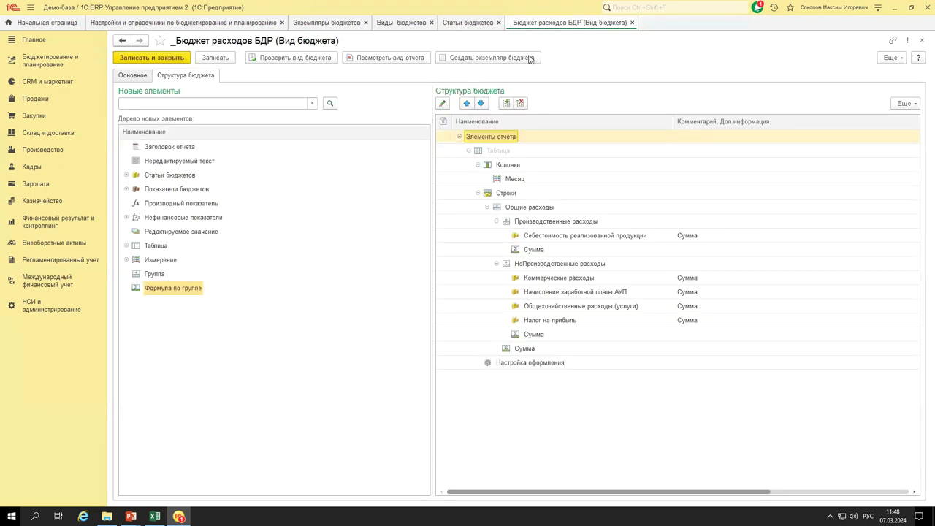
# Close the "_Бюджет расходов БДР" budget type and view the latest entries in the list of budget instances.
pyautogui.click(632, 24)
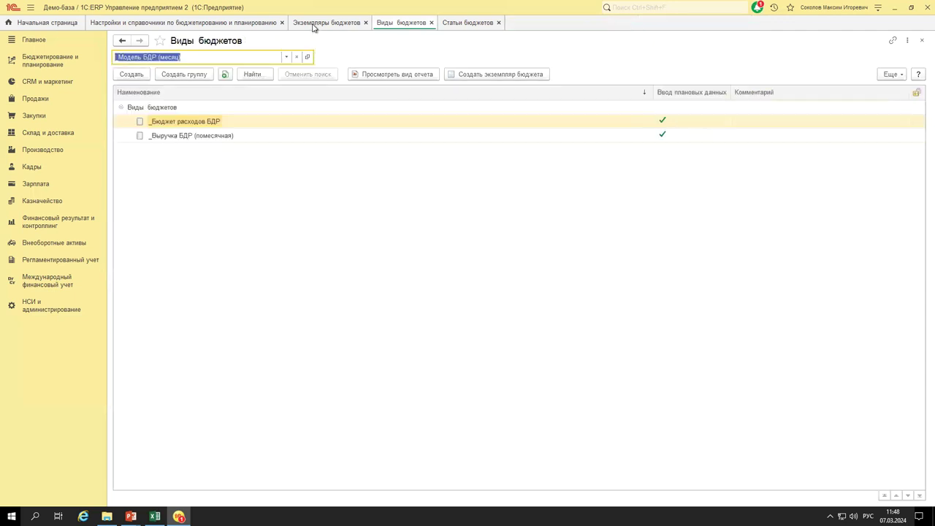
pyautogui.click(314, 25)
pyautogui.scroll(-1, 409, 406)
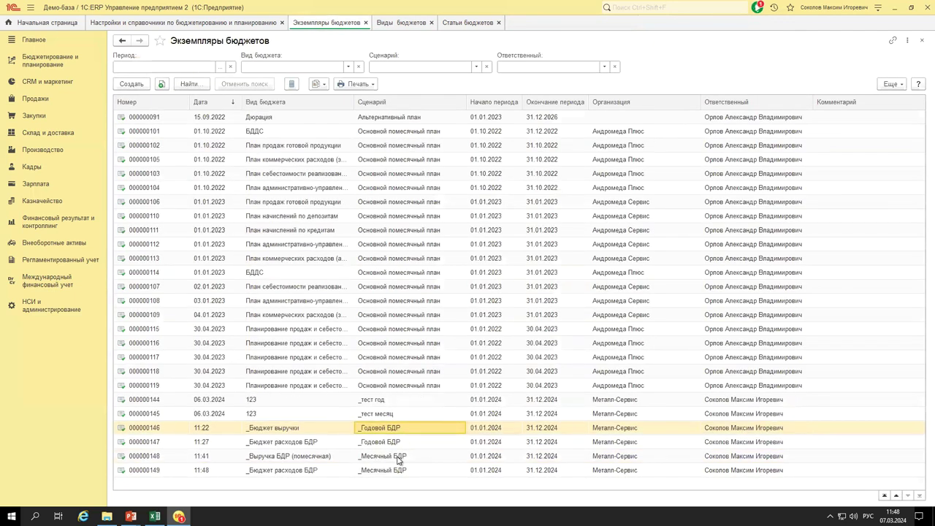
# Examine the annual and monthly revenue and expense entries in the list of budget instances.
pyautogui.click(307, 430)
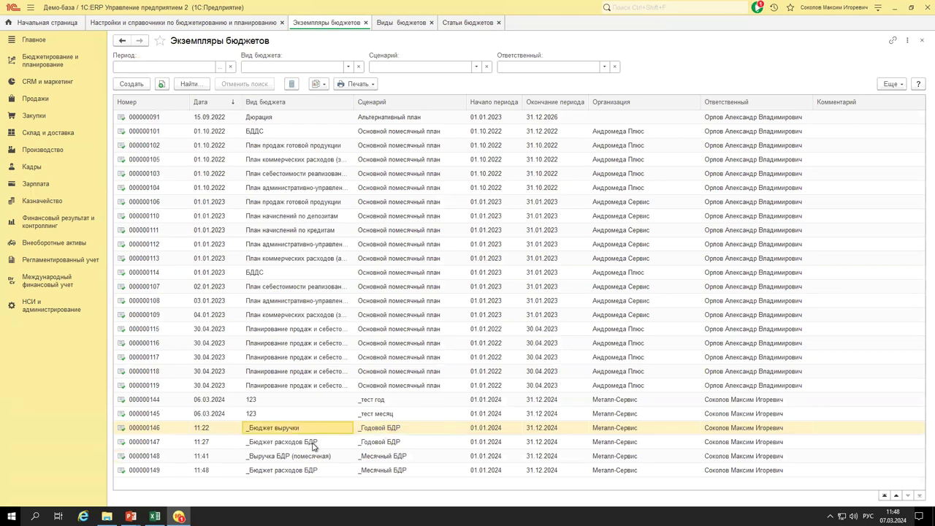
pyautogui.click(314, 444)
pyautogui.click(321, 458)
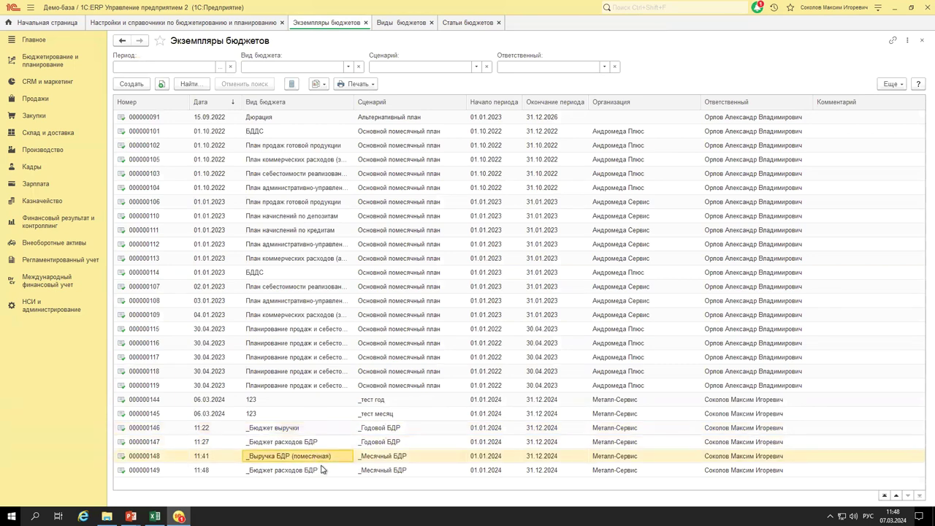
pyautogui.click(308, 471)
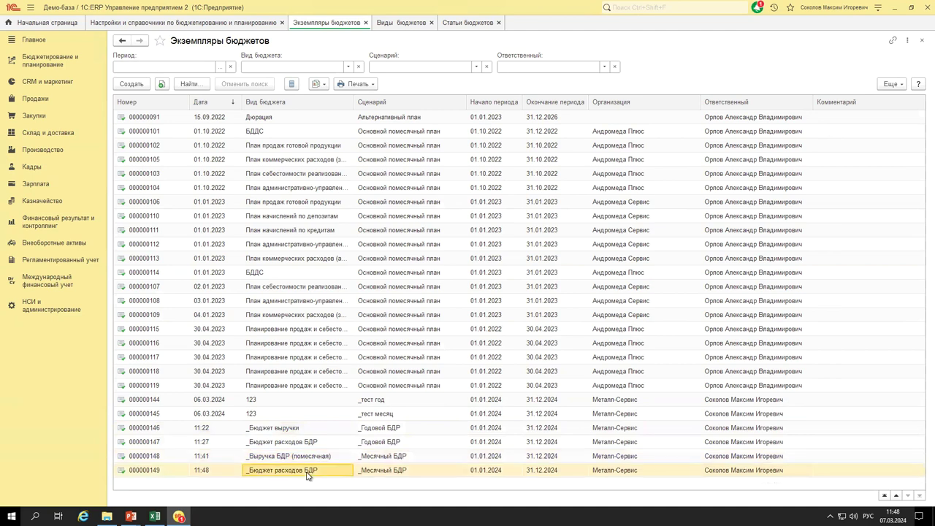
pyautogui.click(392, 473)
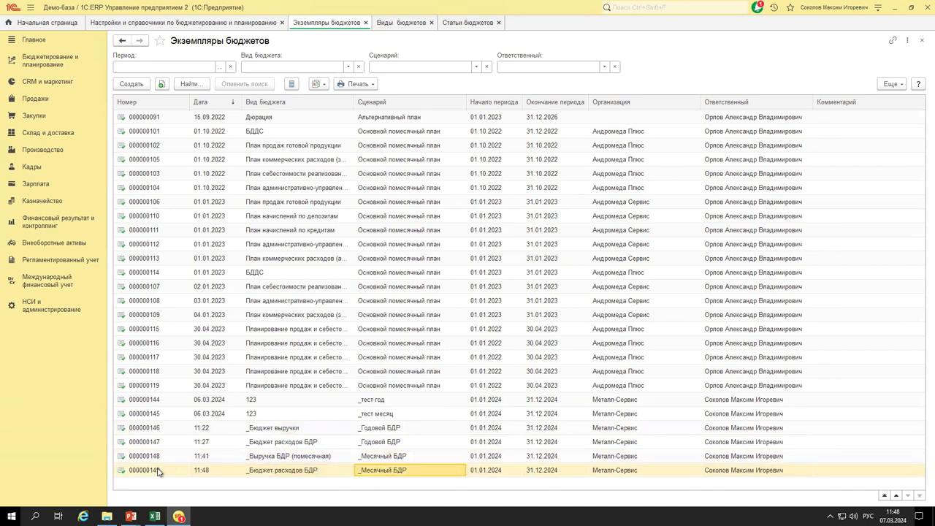
# Switch to the PowerPoint slideshow to view the operating budgets diagram and webinar programme, and return to 1C:ERP.
pyautogui.moveTo(131, 517)
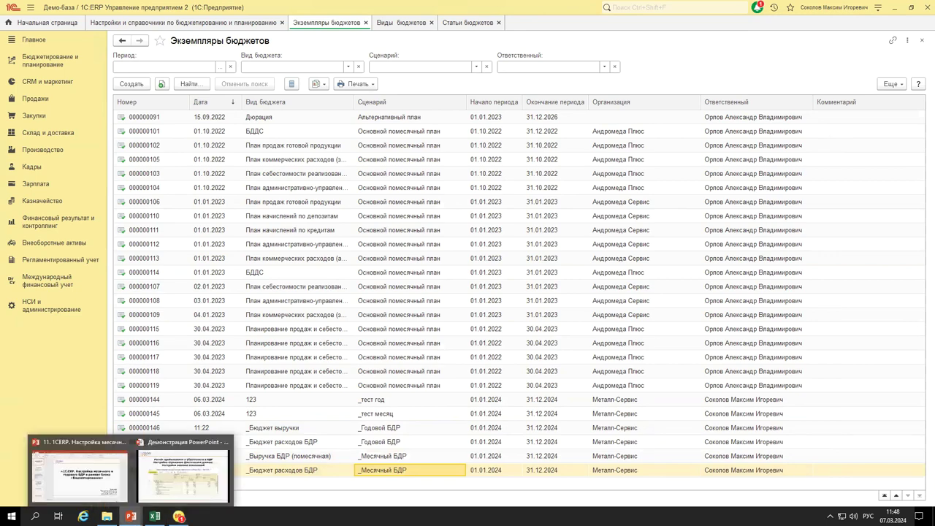
pyautogui.click(192, 476)
pyautogui.click(386, 332)
pyautogui.click(386, 332)
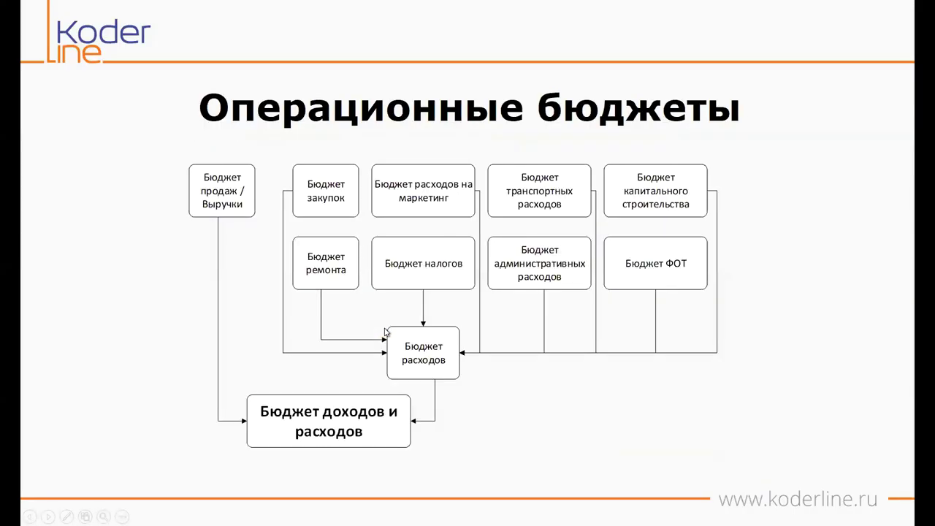
pyautogui.scroll(3, 385, 331)
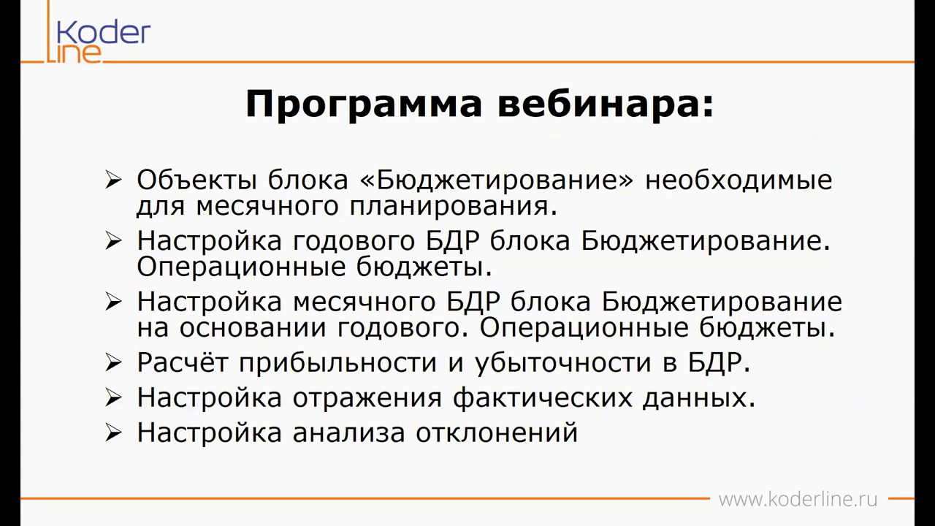
pyautogui.hotkey('alt', 'Tab')
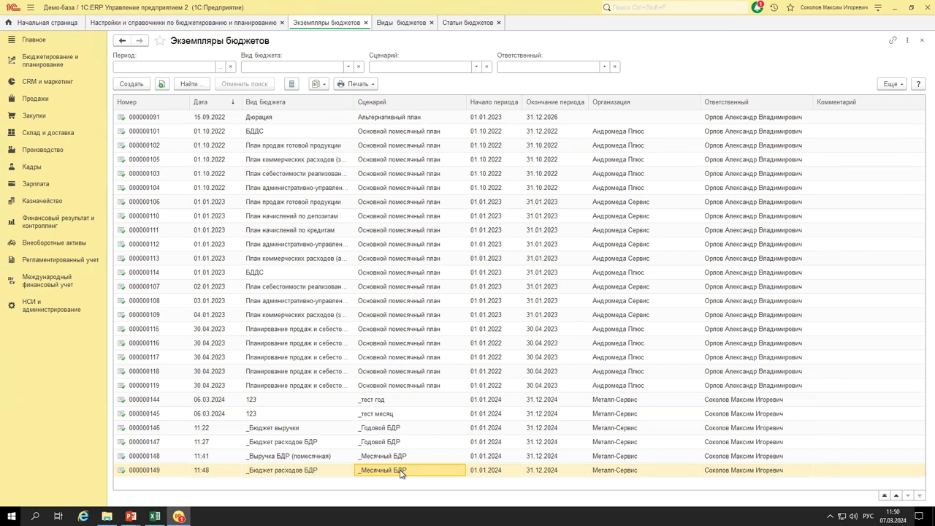
# Open the "_Бюджет расходов БДР" instance with the "_Месячный БДР" scenario and set its status to "В подготовке".
pyautogui.doubleClick(400, 471)
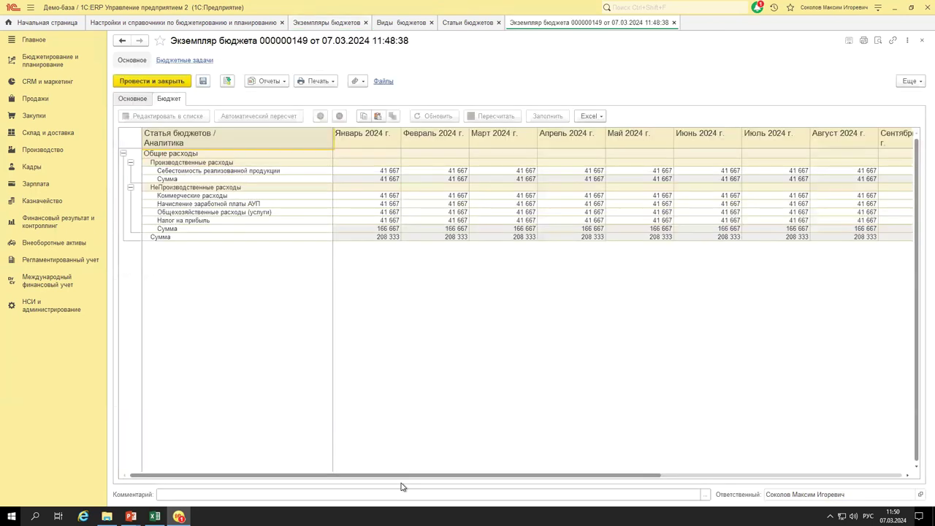
pyautogui.click(136, 99)
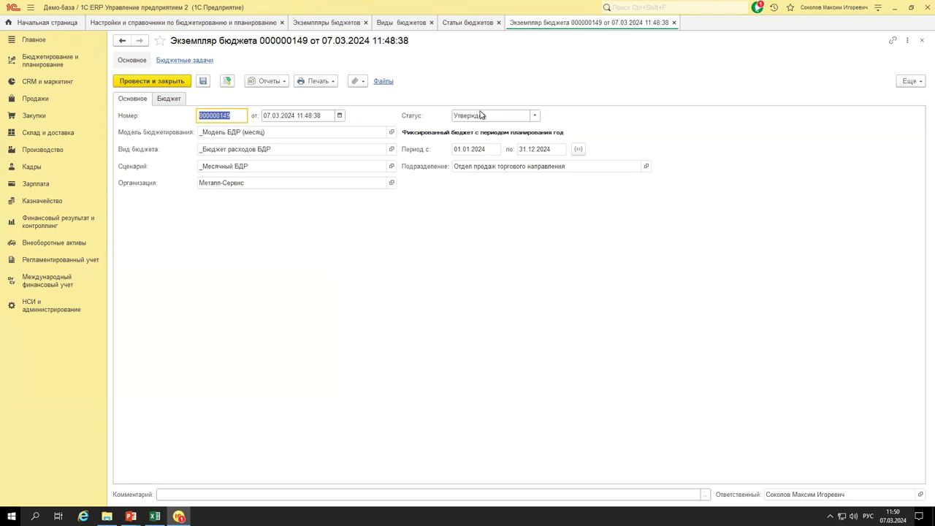
pyautogui.click(509, 117)
pyautogui.click(495, 145)
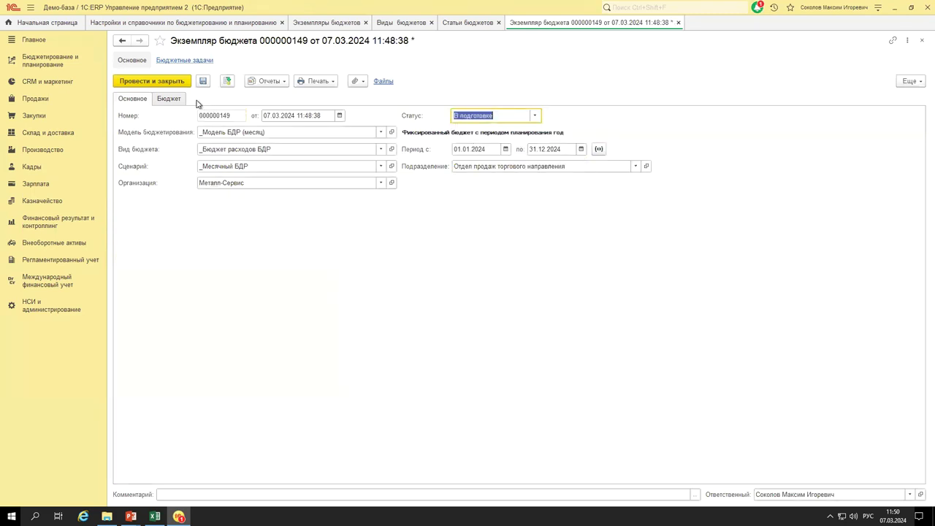
# Set "Общехозяйственные расходы (услуги)" for May 2024 to 80 000 in the budget table.
pyautogui.click(176, 99)
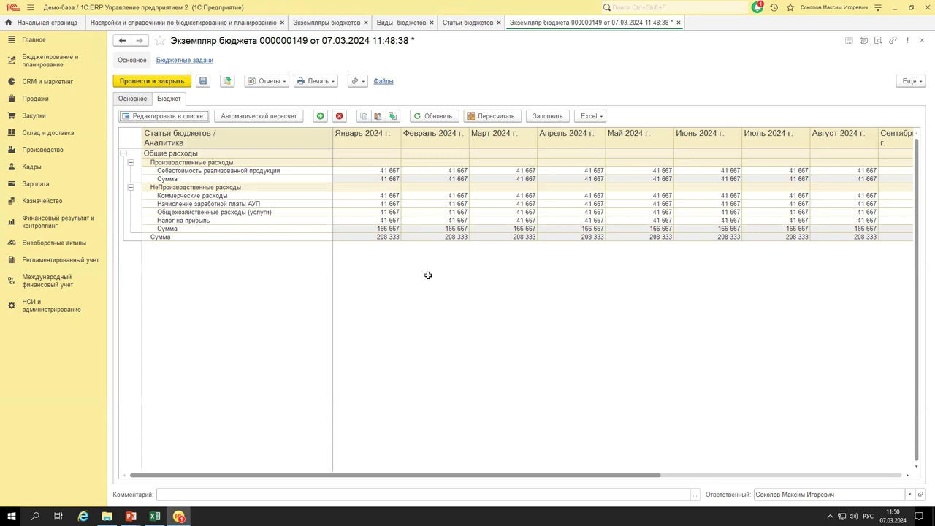
pyautogui.moveTo(510, 478); pyautogui.dragTo(577, 461)
pyautogui.click(553, 196)
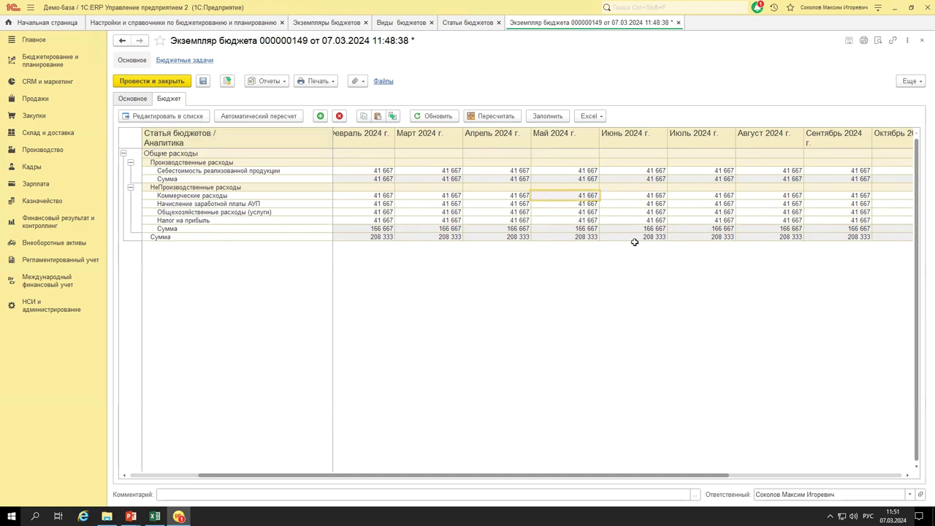
pyautogui.press('Down')
pyautogui.press('Down')
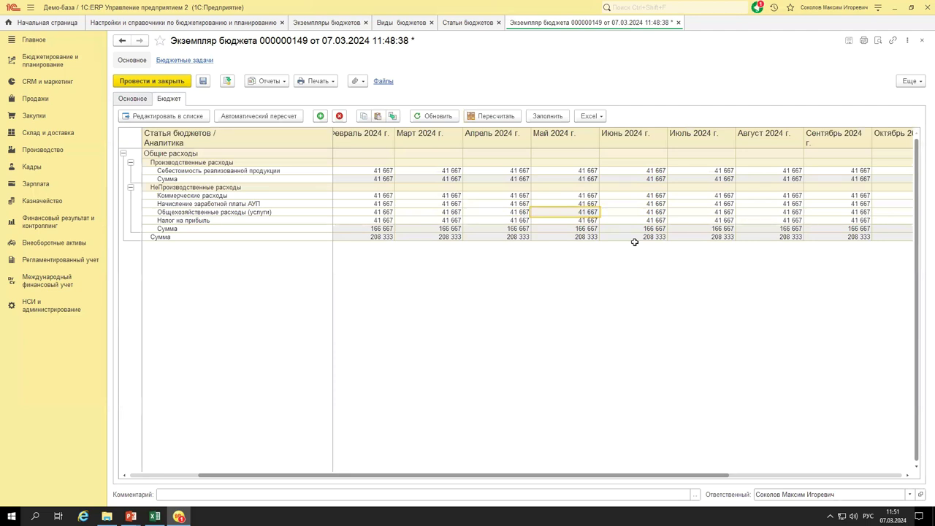
pyautogui.write('8000')
pyautogui.press('Return')
# Set "Коммерческие расходы" for April 2024 to 2 000 000 in the budget table.
pyautogui.press('Left')
pyautogui.press('Left')
pyautogui.press('Right')
pyautogui.press('Up')
pyautogui.press('Up')
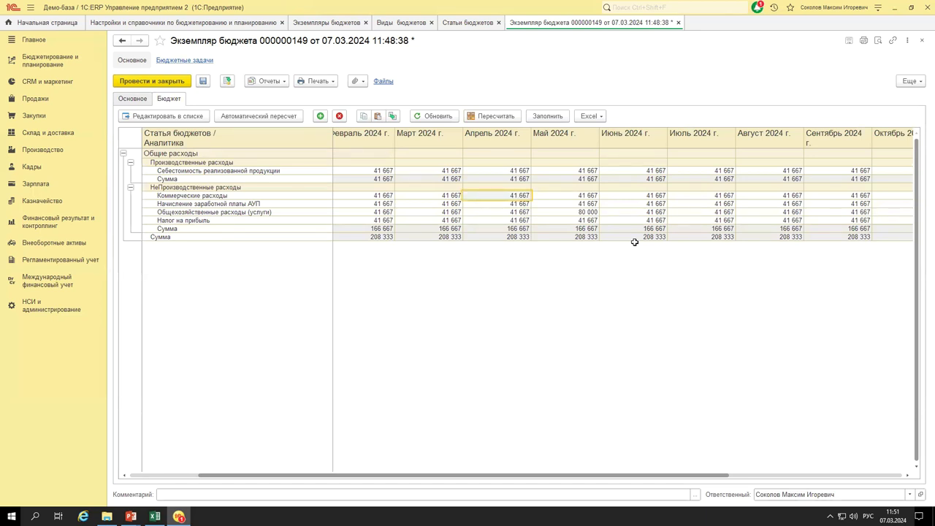
pyautogui.write('2 000 000')
pyautogui.press('Tab')
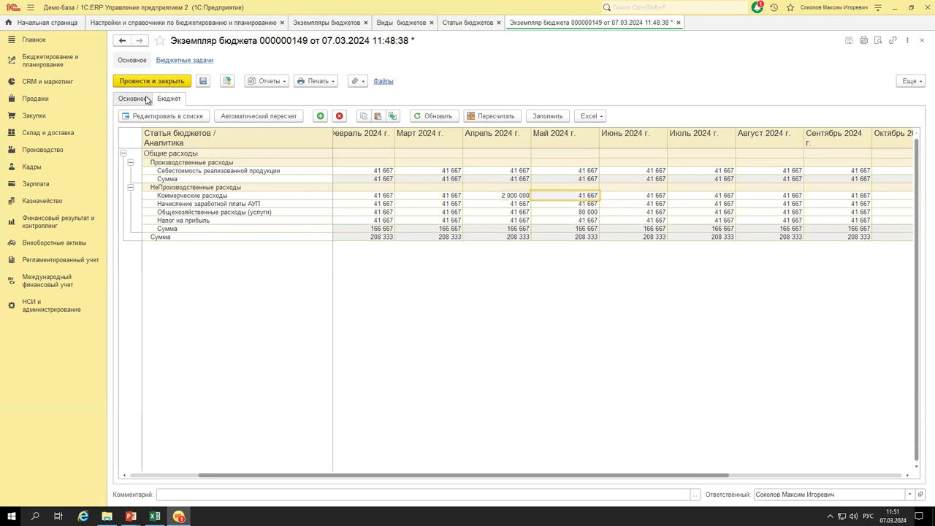
# Set the monthly expense budget instance's status to "Утвержден", and post and close it.
pyautogui.hotkey('ctrl', 'pageup')
pyautogui.click(535, 115)
pyautogui.click(480, 171)
pyautogui.click(171, 82)
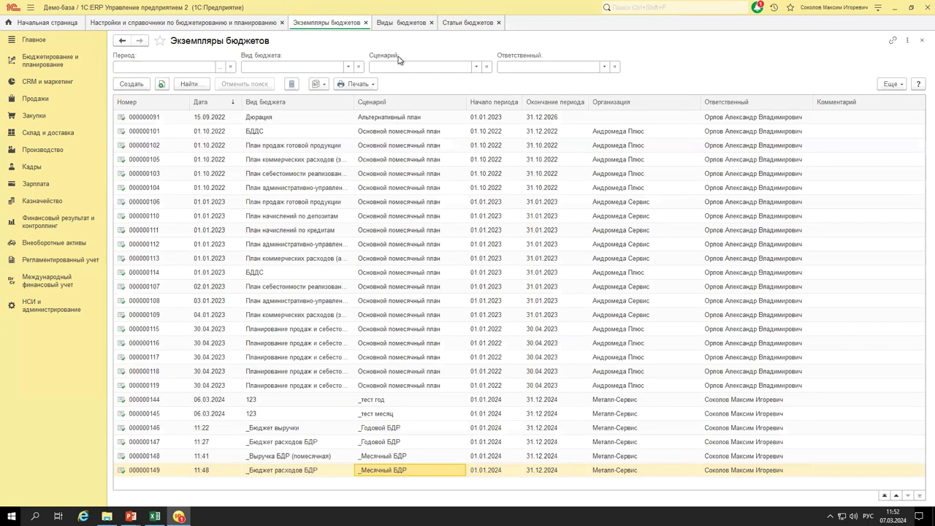
# Open the "_Выручка БДР (помесячная)" budget instance and set its status to "В подготовке".
pyautogui.doubleClick(379, 457)
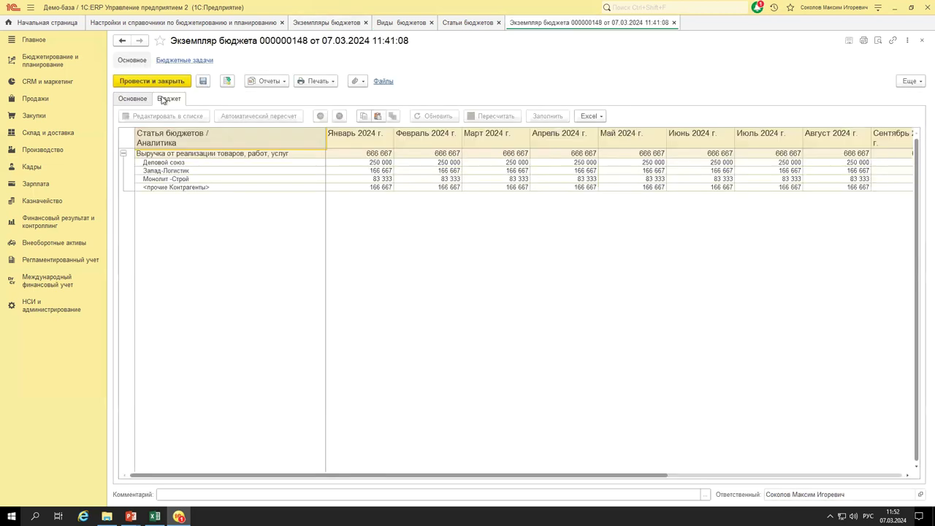
pyautogui.click(484, 117)
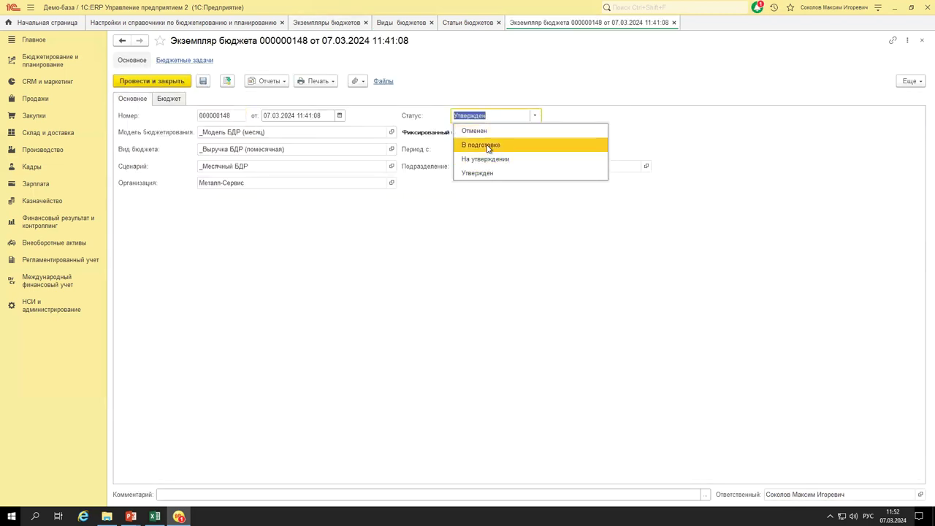
pyautogui.click(487, 145)
# Set the June 2024 revenue from "Монолит-Строй" to 3 000 000 in the budget table.
pyautogui.click(172, 102)
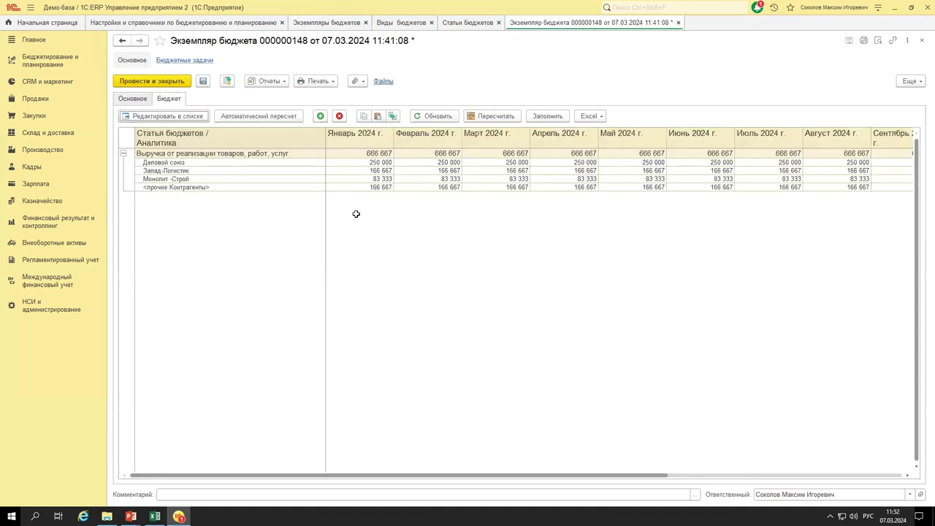
pyautogui.moveTo(444, 476); pyautogui.dragTo(601, 486)
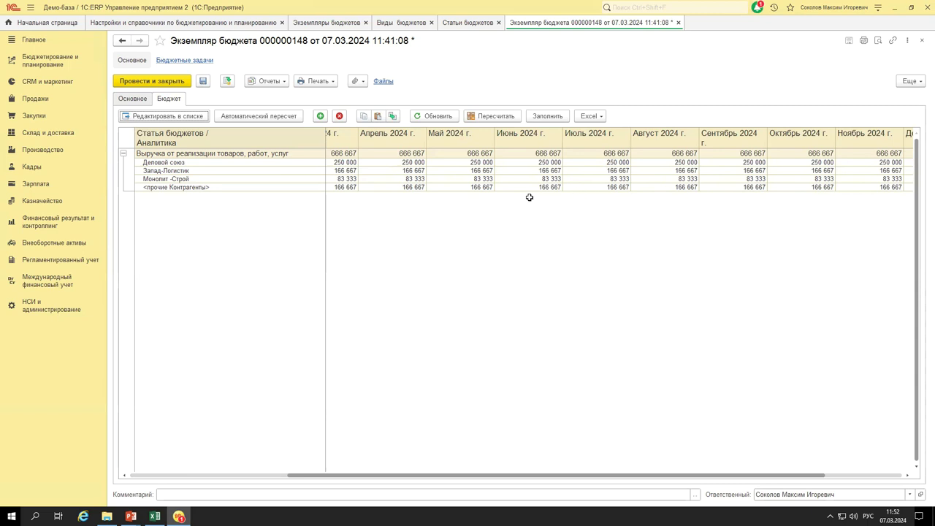
pyautogui.click(908, 475)
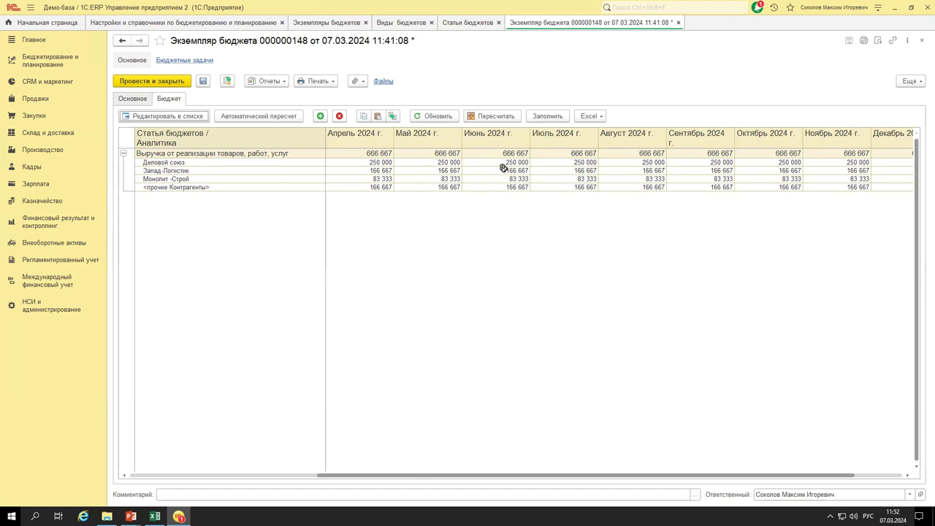
pyautogui.click(495, 162)
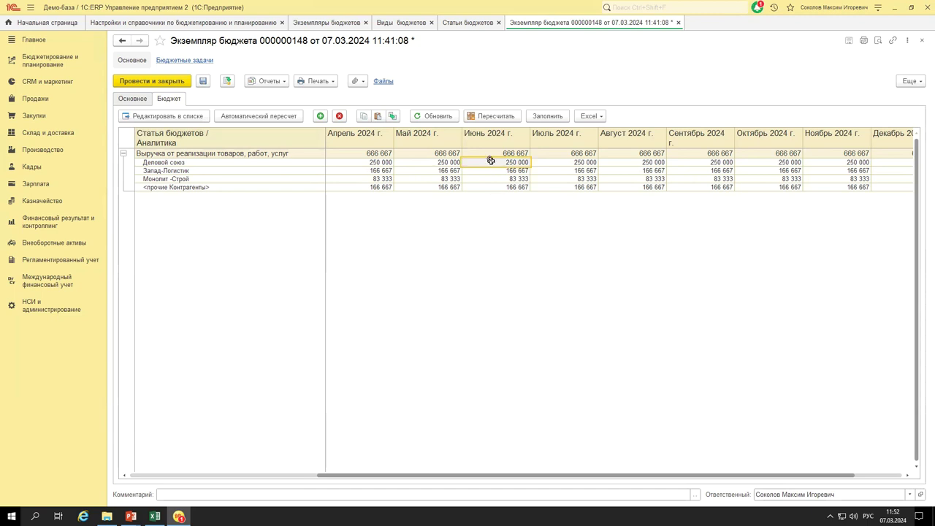
pyautogui.click(491, 179)
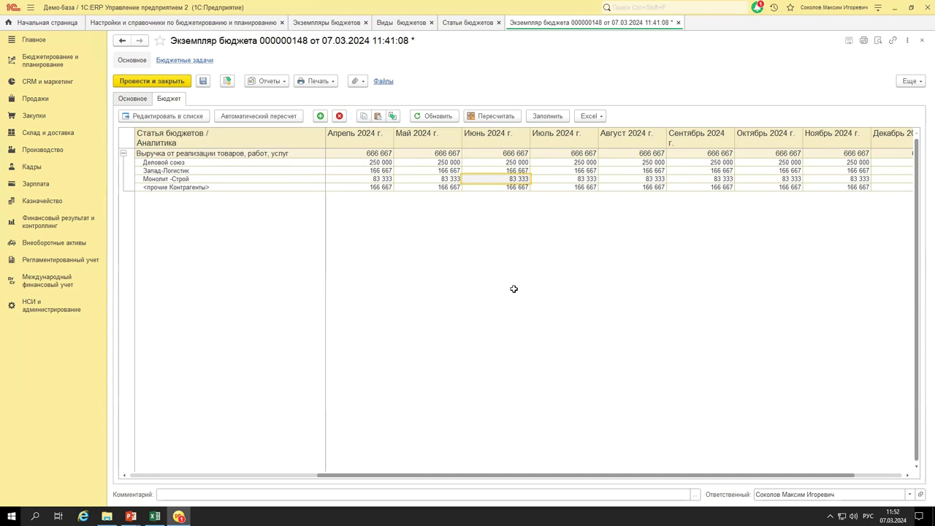
pyautogui.write('3 000 000')
pyautogui.press('Return')
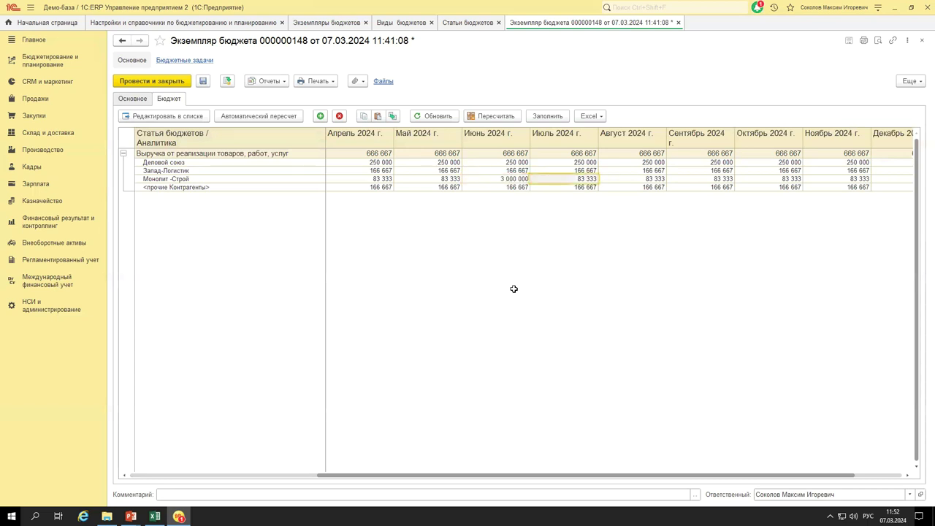
pyautogui.click(500, 179)
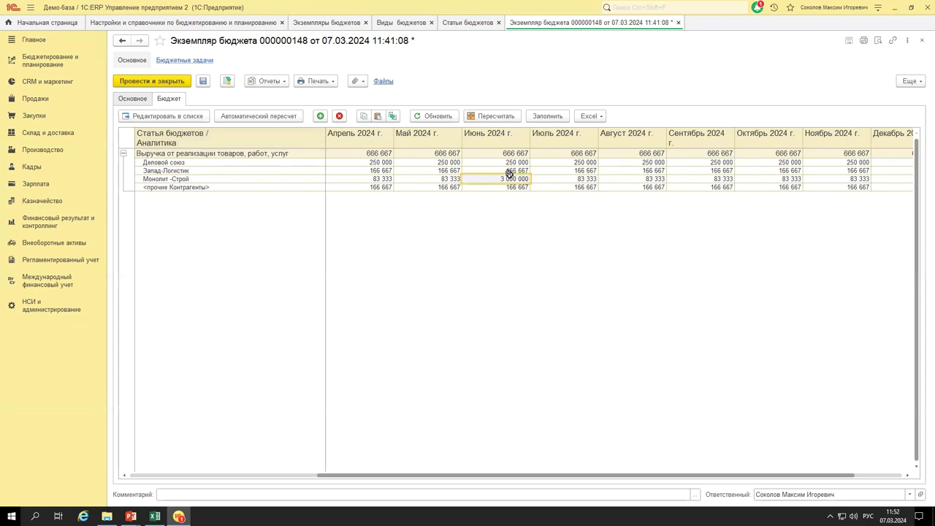
# Set the monthly revenue budget instance's status to "Утвержден", and post and close it.
pyautogui.click(132, 98)
pyautogui.click(534, 116)
pyautogui.click(495, 174)
pyautogui.click(166, 82)
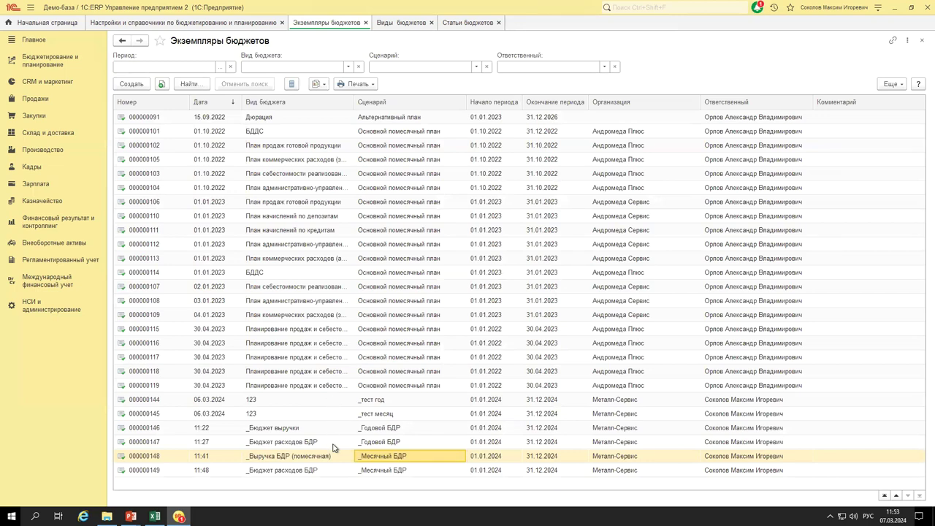
# Create a new budget type in "_Модель БДР (месяц)" and name it "_БДР (помесячный)".
pyautogui.click(399, 24)
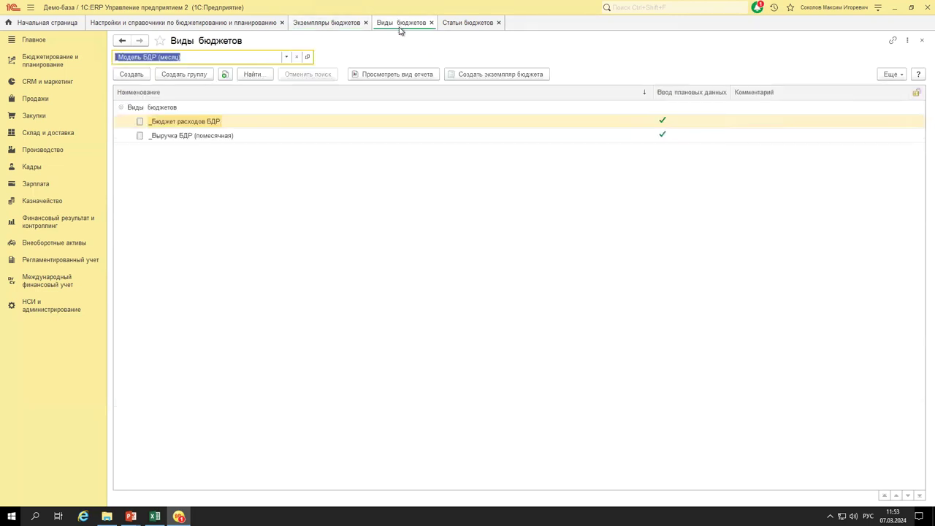
pyautogui.click(191, 122)
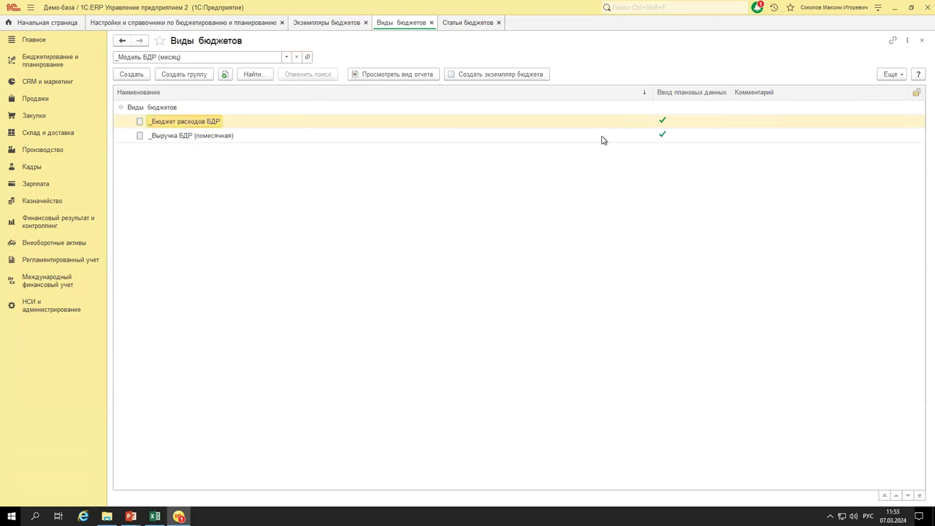
pyautogui.click(185, 138)
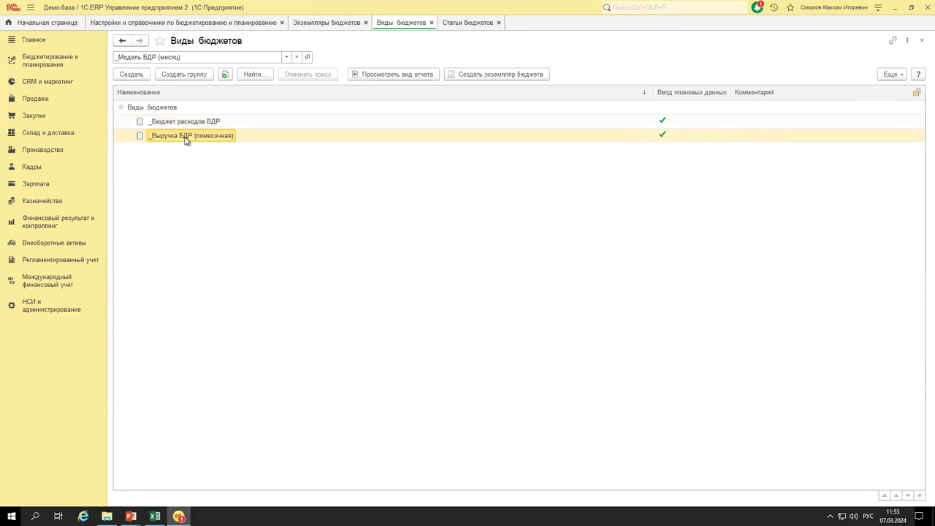
pyautogui.click(132, 75)
pyautogui.write('_БДР (по')
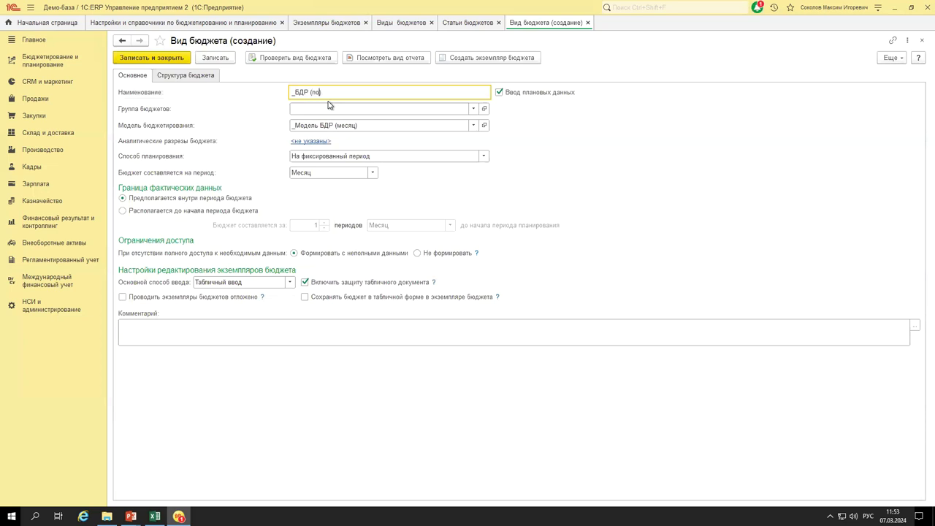
pyautogui.write('есячный')
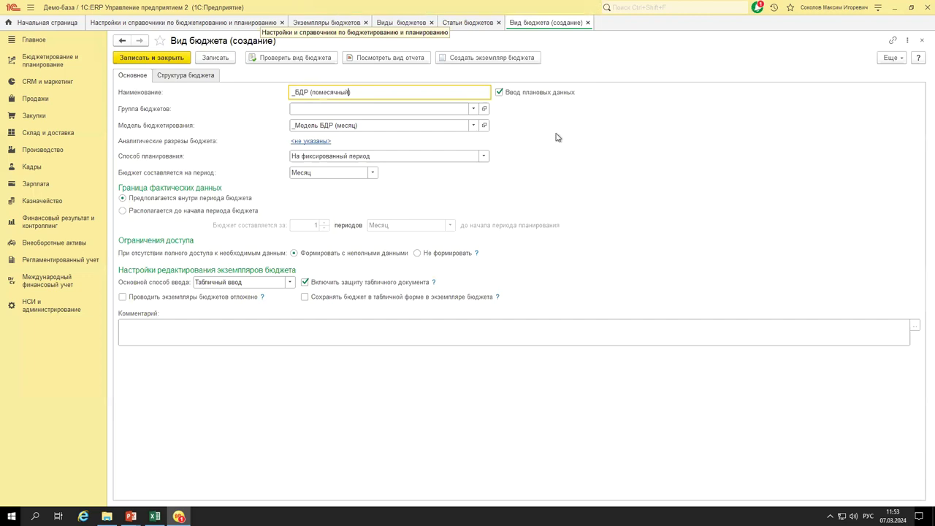
# Disable planned data entry for the new budget type and keep its budgeting period as "Месяц".
pyautogui.click(499, 92)
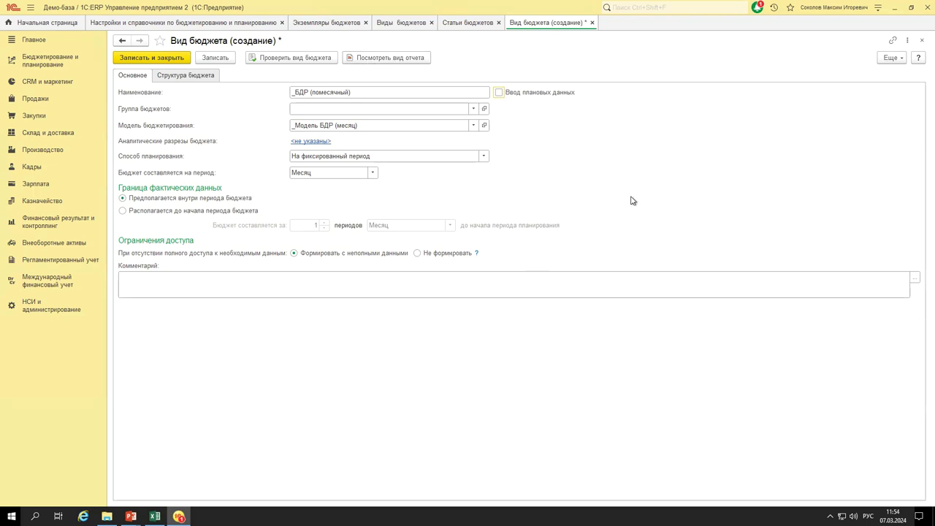
pyautogui.click(374, 173)
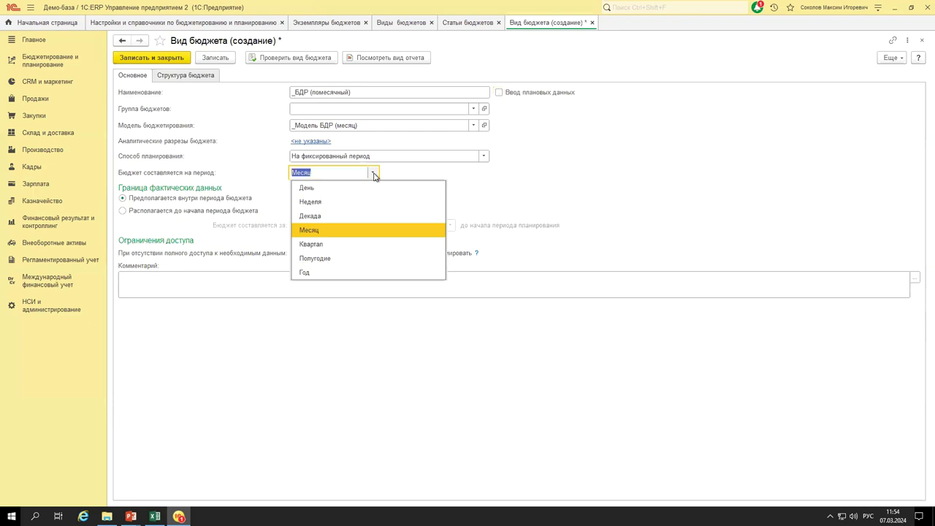
pyautogui.click(219, 178)
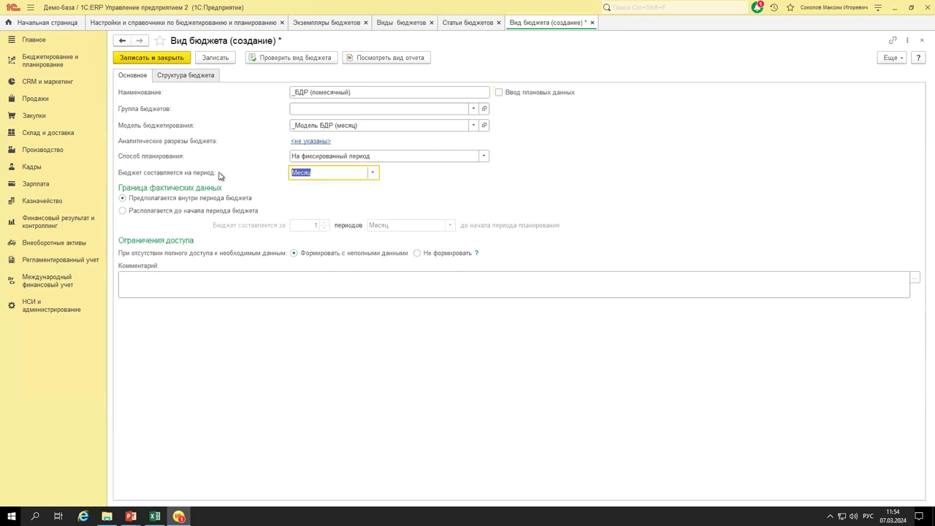
# Add a simple table with indicators in rows ("Показатели в строках") to the budget type's structure.
pyautogui.click(169, 76)
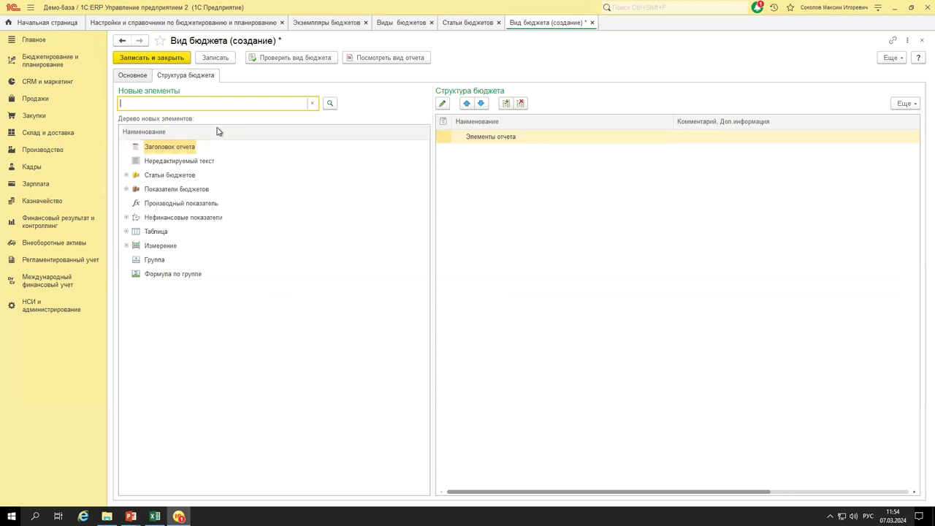
pyautogui.click(161, 232)
pyautogui.moveTo(194, 241); pyautogui.dragTo(580, 246)
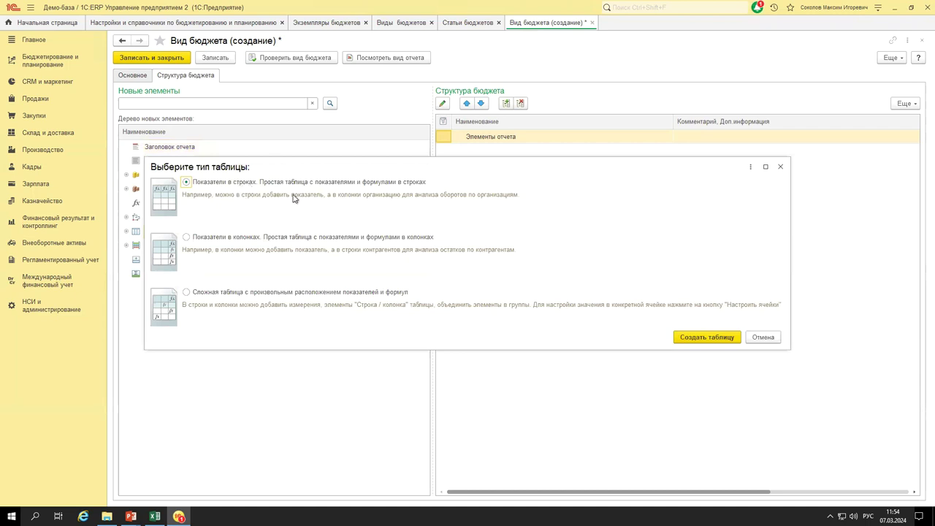
pyautogui.click(699, 341)
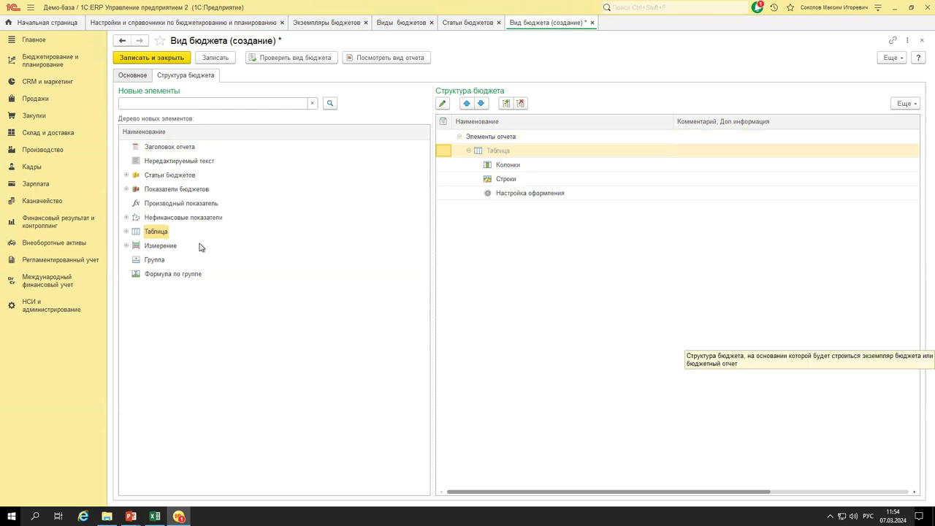
# Add the "Месяц" period dimension to the table's columns and collapse the dimension tree.
pyautogui.click(135, 246)
pyautogui.click(126, 247)
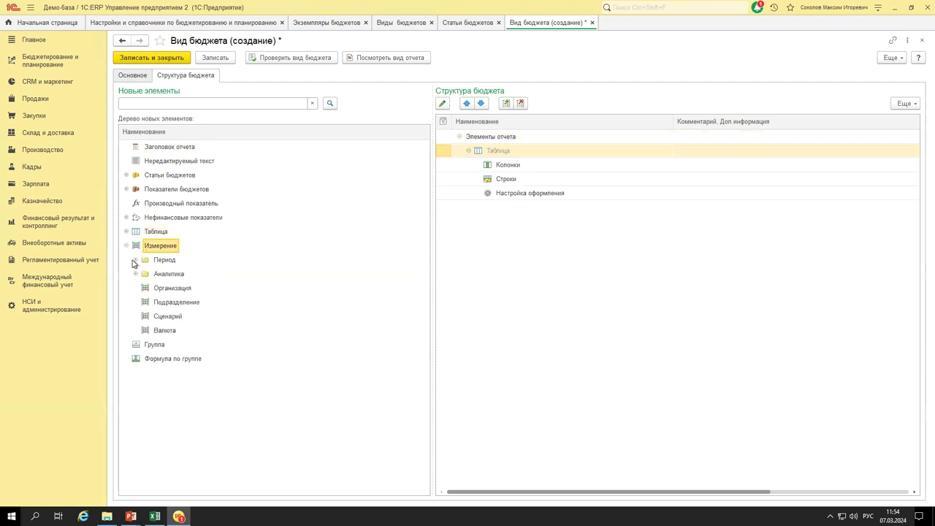
pyautogui.click(136, 260)
pyautogui.moveTo(172, 316); pyautogui.dragTo(504, 168)
pyautogui.click(676, 361)
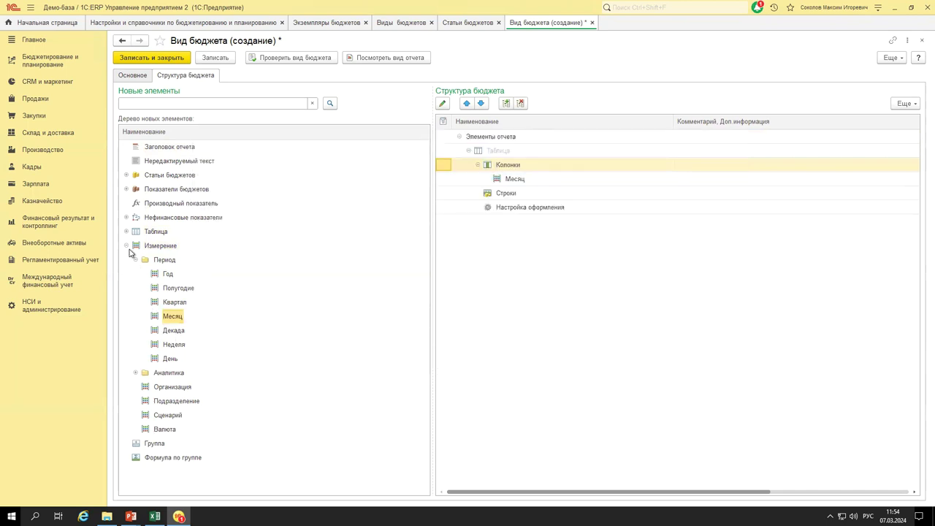
pyautogui.click(134, 259)
pyautogui.click(126, 246)
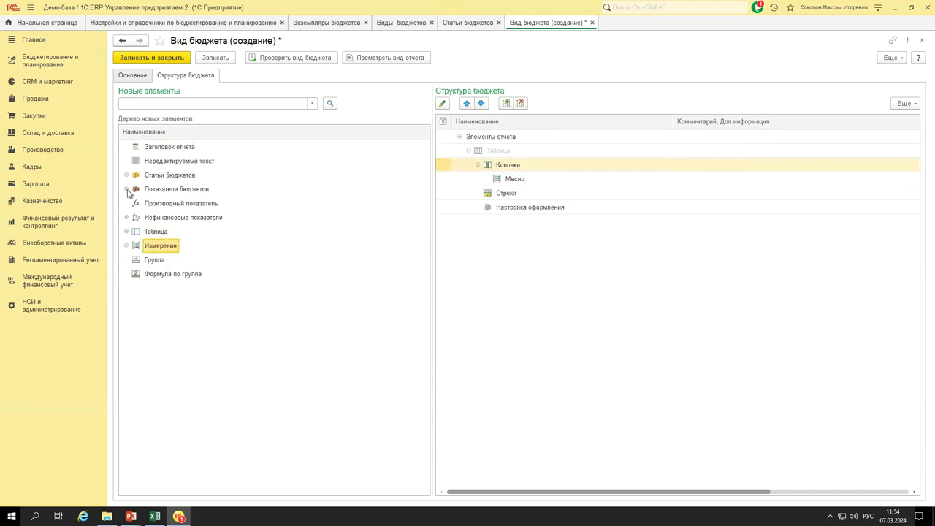
# Add the revenue, commercial expenses and cost of sales items from "Основная модель" to the table rows, with cost of sales above commercial expenses.
pyautogui.click(126, 175)
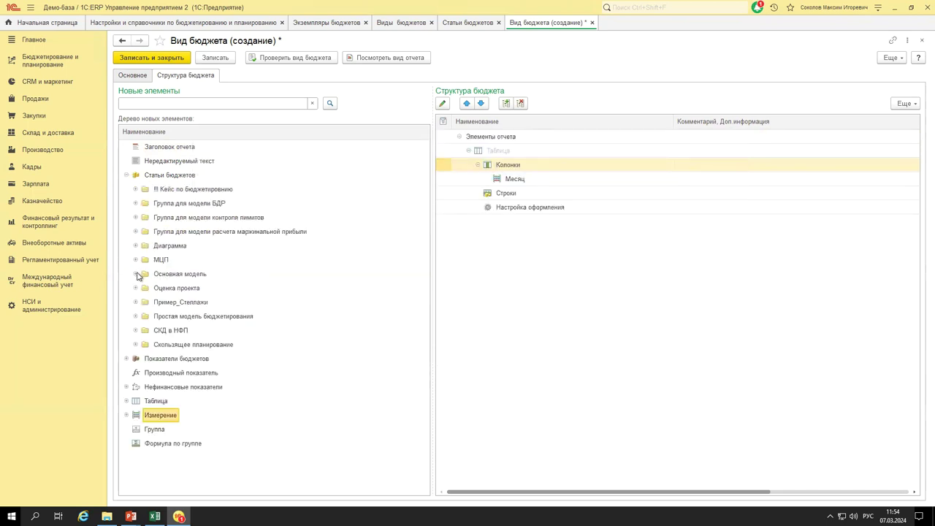
pyautogui.click(136, 274)
pyautogui.click(145, 301)
pyautogui.scroll(-1, 210, 289)
pyautogui.moveTo(210, 289); pyautogui.dragTo(528, 197)
pyautogui.moveTo(223, 305); pyautogui.dragTo(542, 194)
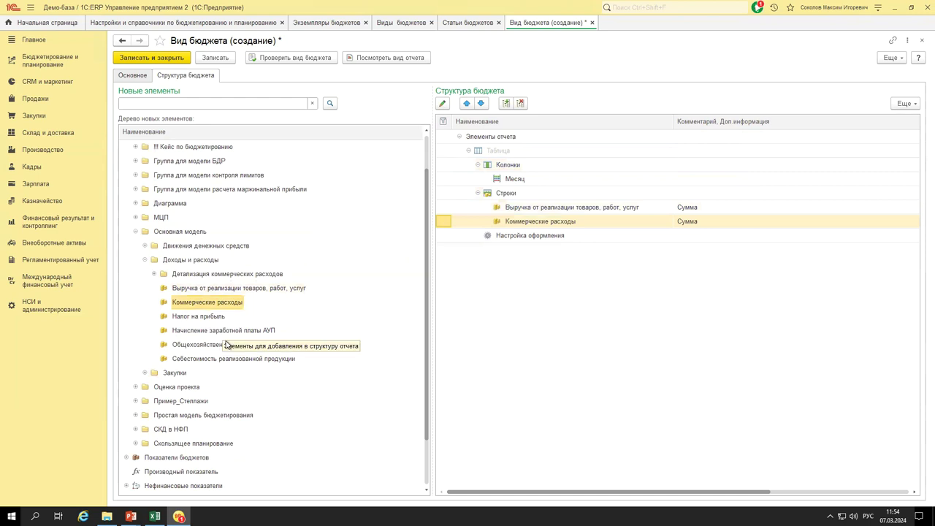
pyautogui.moveTo(219, 359); pyautogui.dragTo(504, 198)
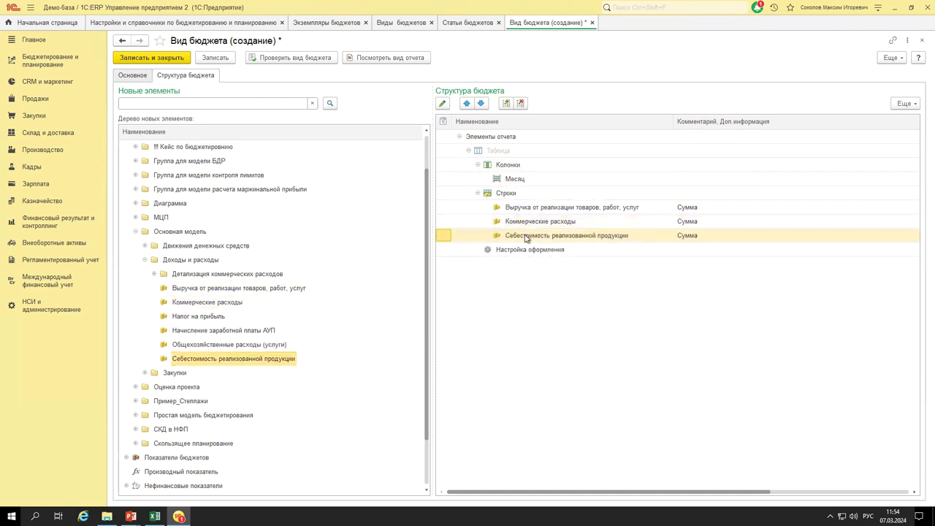
pyautogui.click(467, 103)
# Add "Начисление заработной платы АУП", "Общехозяйственные расходы (услуги)" and "Налог на прибыль" to the rows and save the budget type.
pyautogui.moveTo(205, 331); pyautogui.dragTo(486, 193)
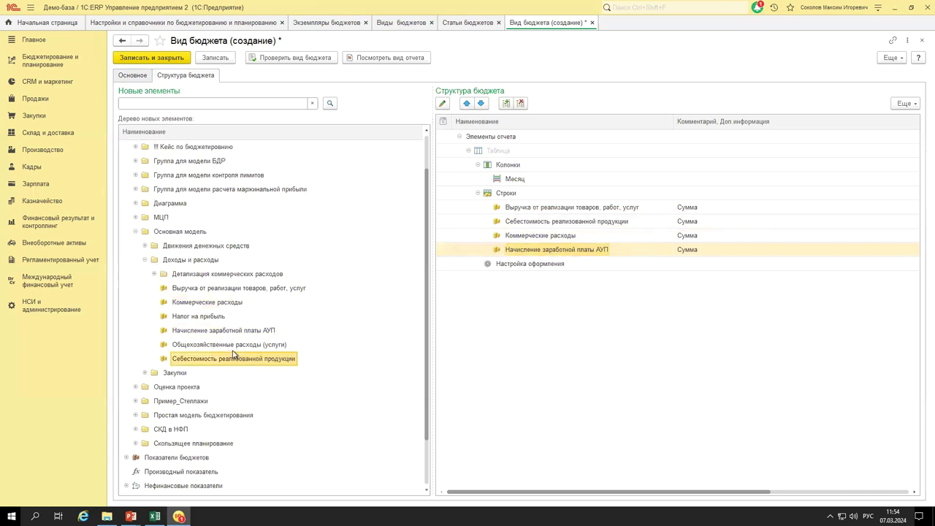
pyautogui.moveTo(226, 352); pyautogui.dragTo(500, 194)
pyautogui.moveTo(211, 317); pyautogui.dragTo(501, 197)
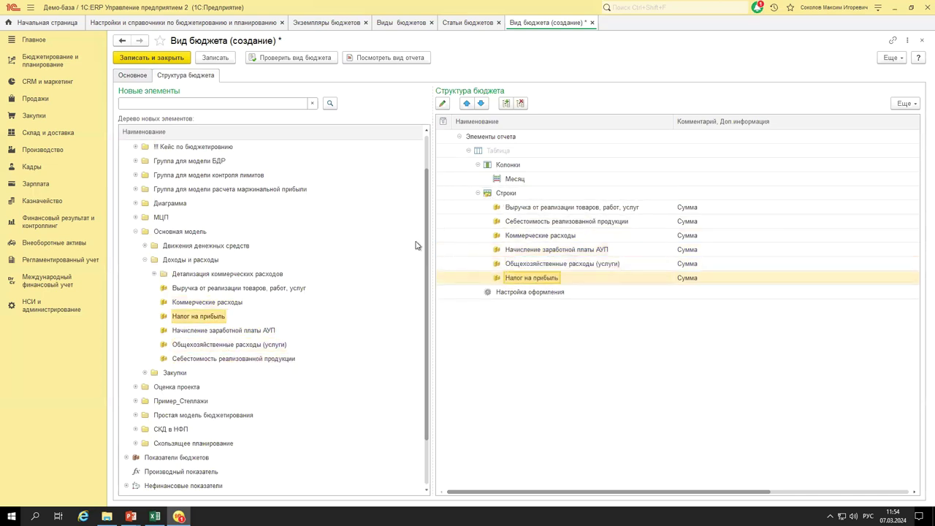
pyautogui.click(217, 60)
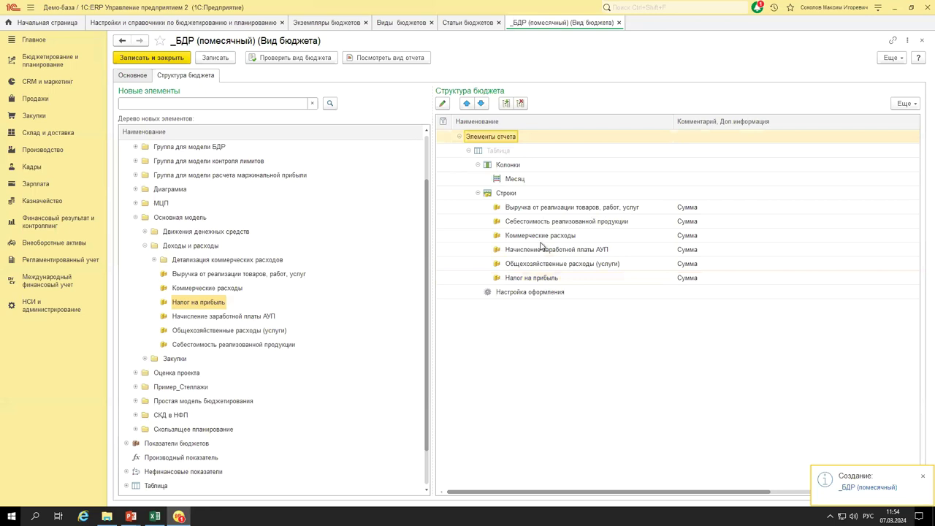
# Preview the budget type's report and generate it for March 2024 with the "_Месячный БДР" scenario.
pyautogui.click(379, 59)
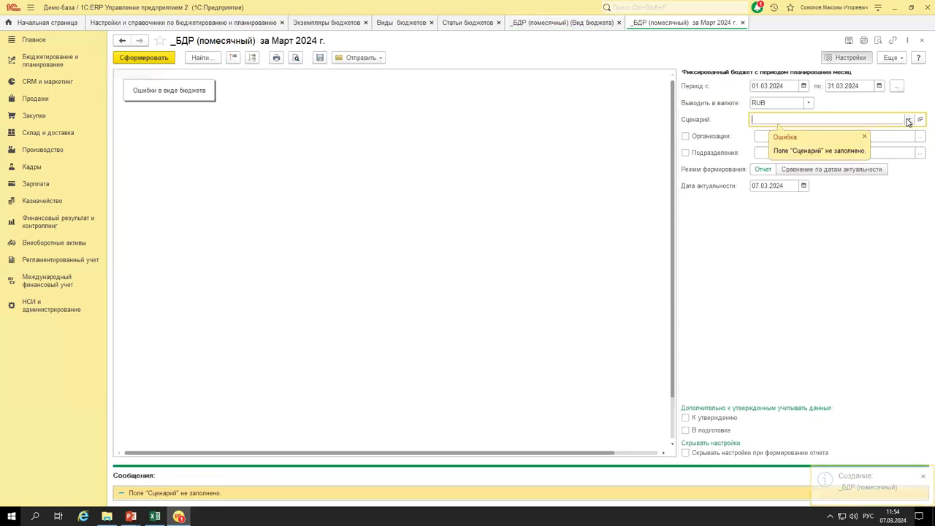
pyautogui.click(908, 120)
pyautogui.click(806, 148)
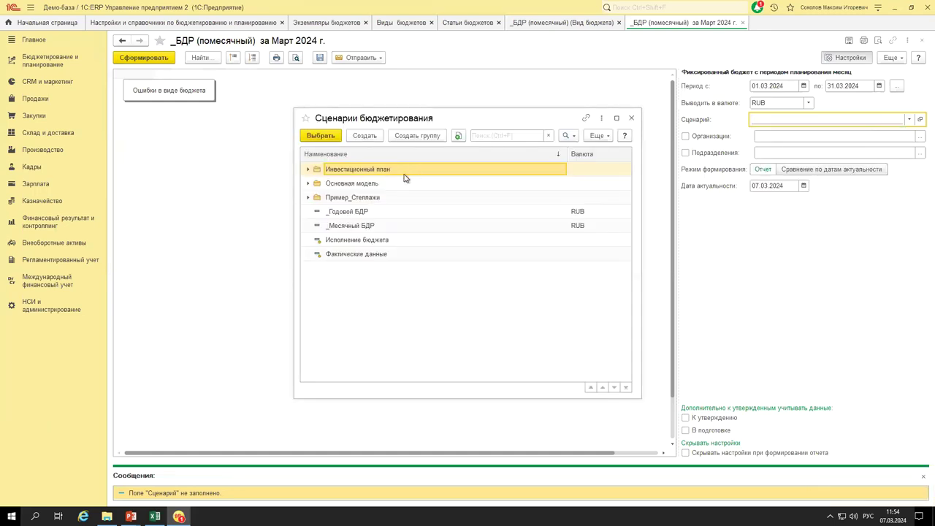
pyautogui.click(373, 226)
pyautogui.doubleClick(374, 227)
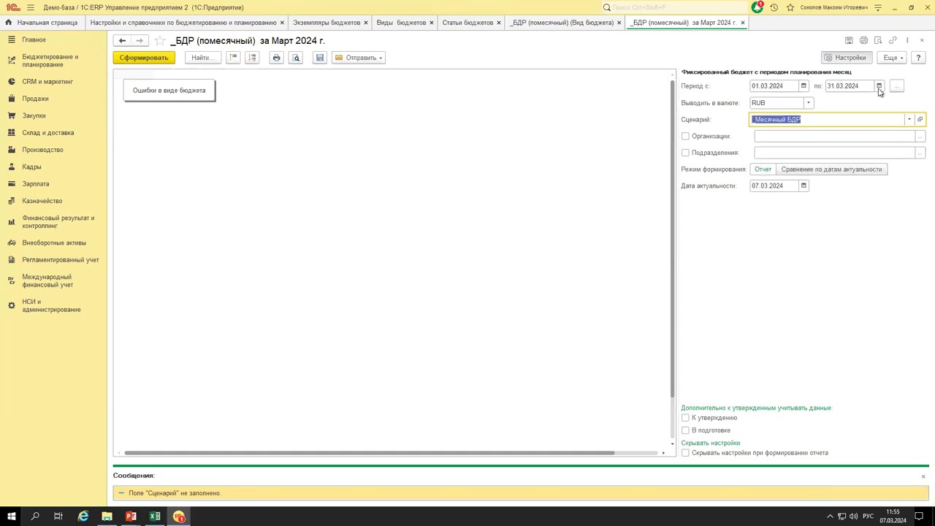
pyautogui.click(147, 59)
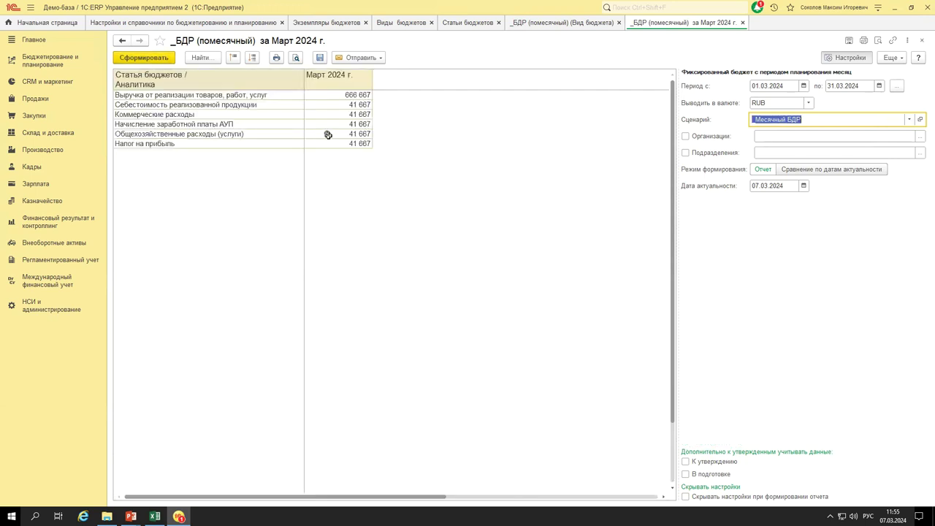
pyautogui.moveTo(346, 96); pyautogui.dragTo(351, 143)
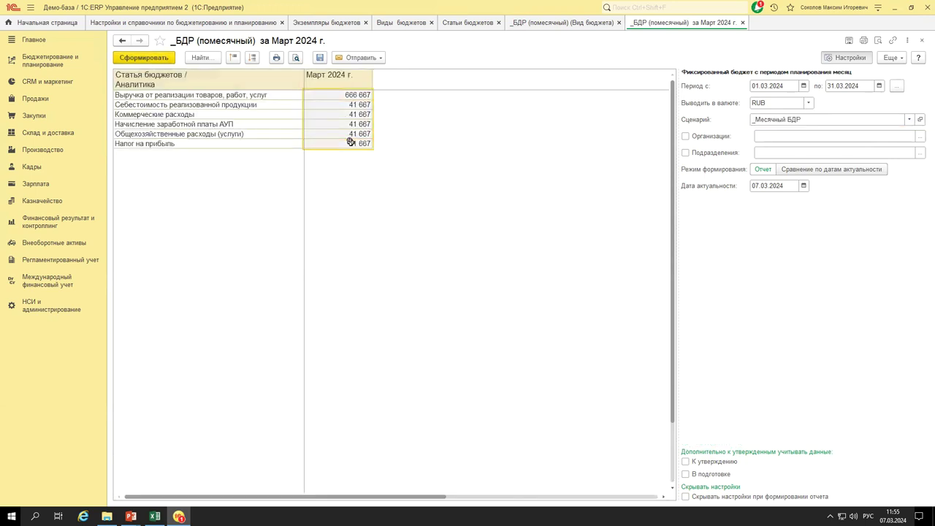
# Regenerate the report for January to December 2024 and review the monthly amounts of its budget items.
pyautogui.click(897, 86)
pyautogui.moveTo(443, 245); pyautogui.dragTo(494, 299)
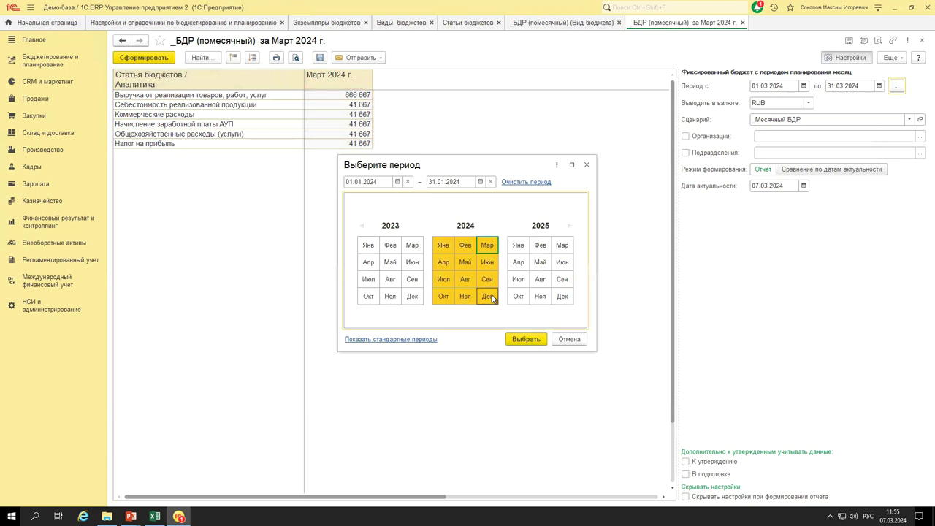
pyautogui.click(527, 340)
pyautogui.click(133, 58)
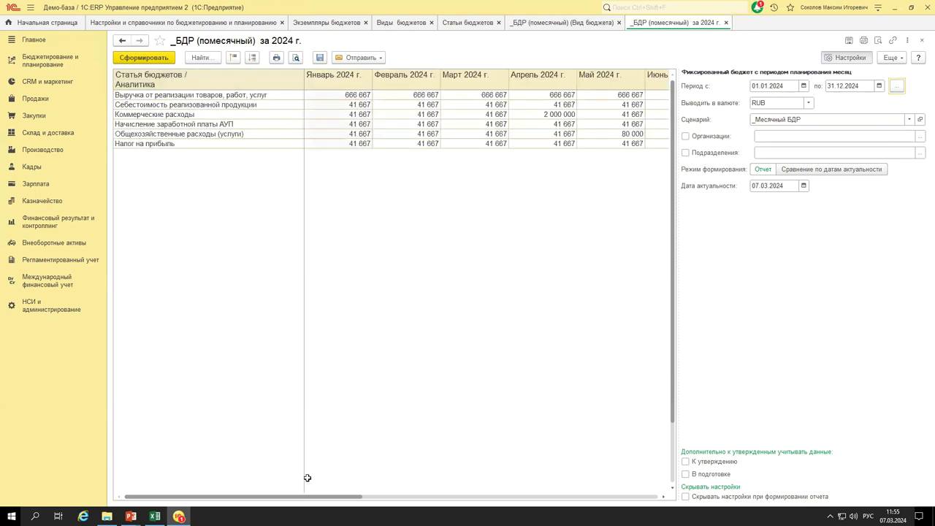
pyautogui.moveTo(354, 498); pyautogui.dragTo(434, 119)
pyautogui.click(434, 115)
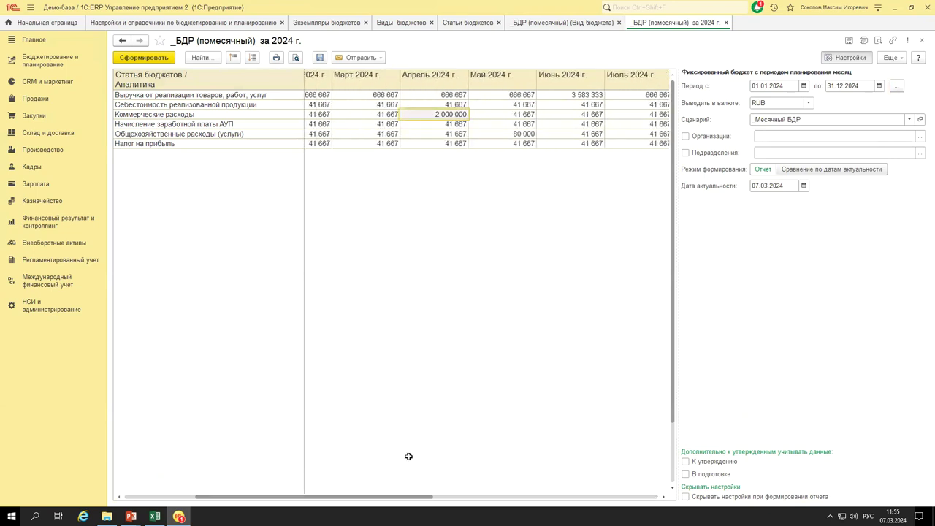
pyautogui.click(549, 95)
pyautogui.moveTo(380, 492); pyautogui.dragTo(268, 495)
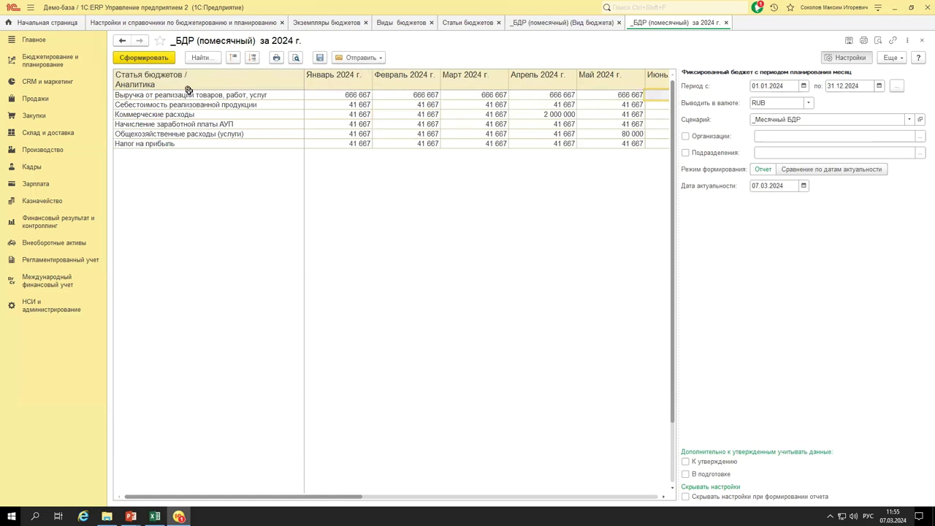
pyautogui.moveTo(212, 95); pyautogui.dragTo(253, 144)
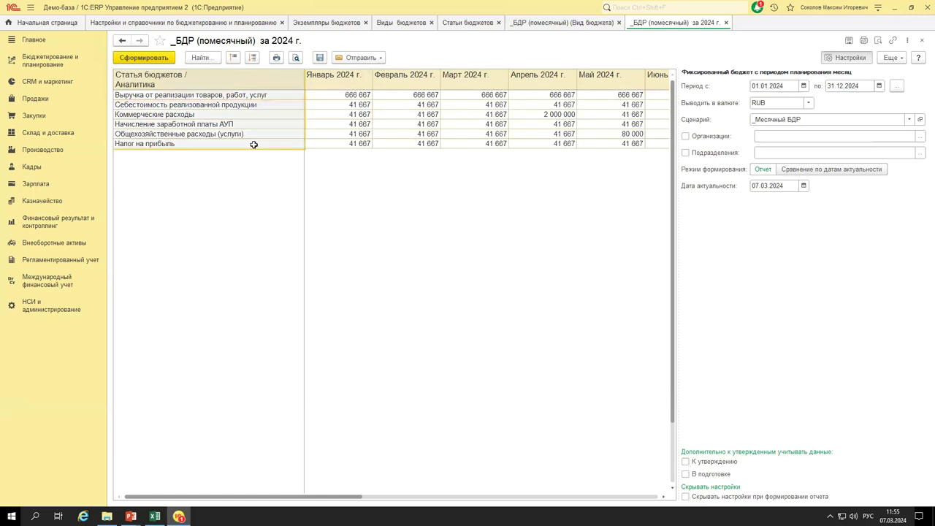
# Return to the "_БДР (помесячный)" structure and add three groups to the table's rows.
pyautogui.click(584, 25)
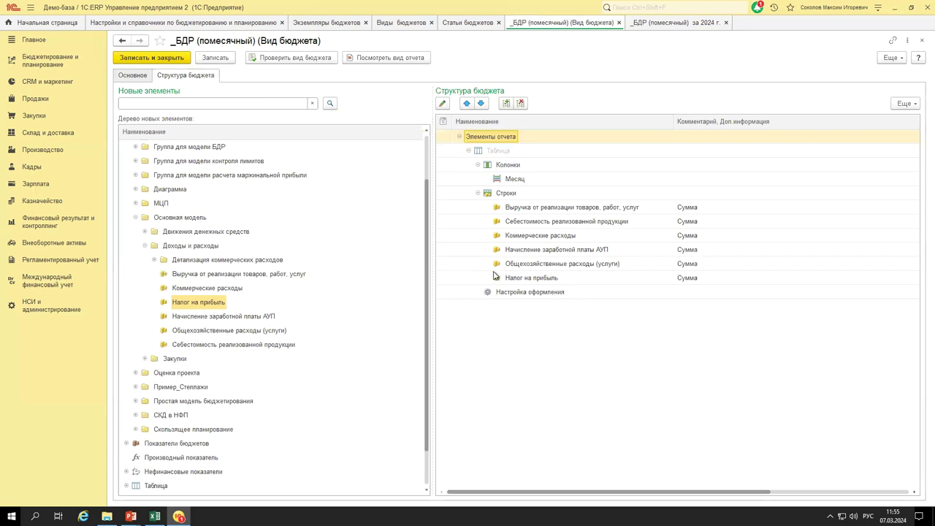
pyautogui.click(530, 209)
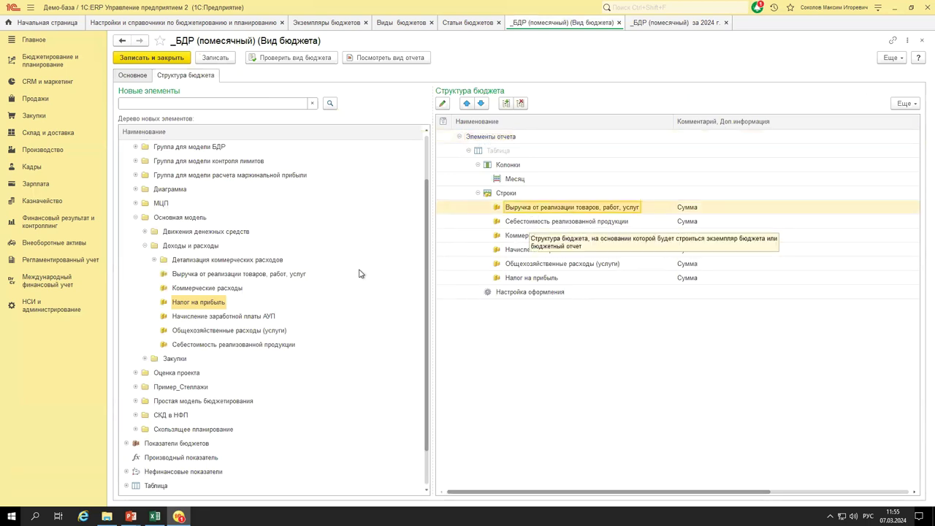
pyautogui.click(135, 217)
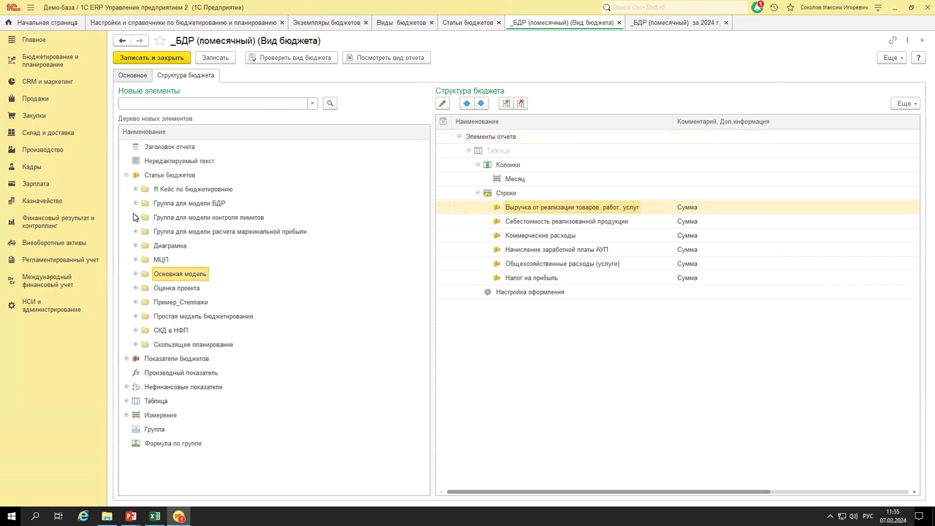
pyautogui.click(126, 175)
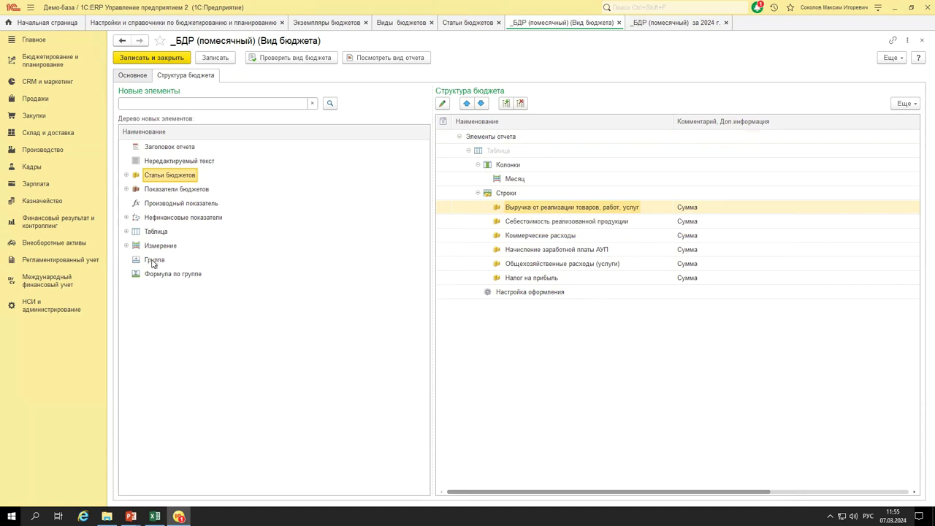
pyautogui.moveTo(155, 260); pyautogui.dragTo(516, 195)
pyautogui.moveTo(515, 295); pyautogui.dragTo(518, 193)
pyautogui.moveTo(520, 294); pyautogui.dragTo(518, 194)
# Title the first new group in the rows "Доходная часть".
pyautogui.doubleClick(523, 292)
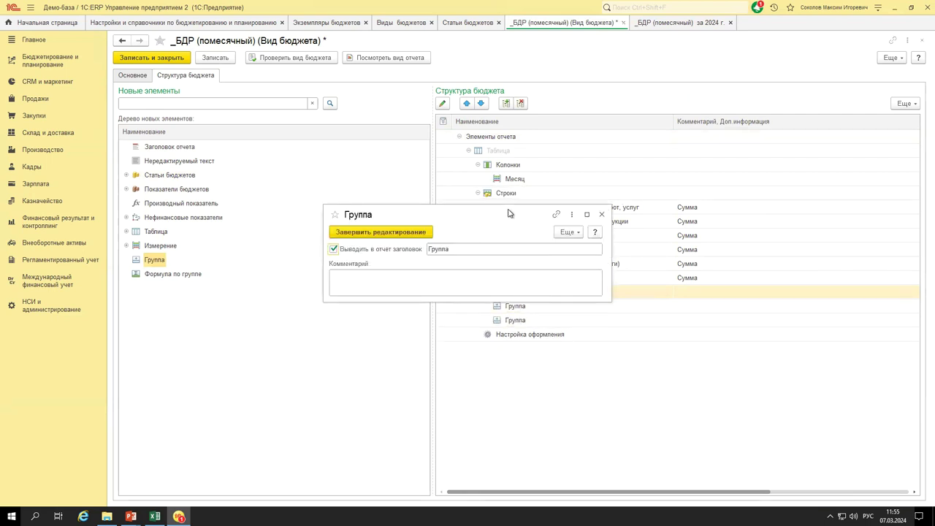
pyautogui.doubleClick(486, 304)
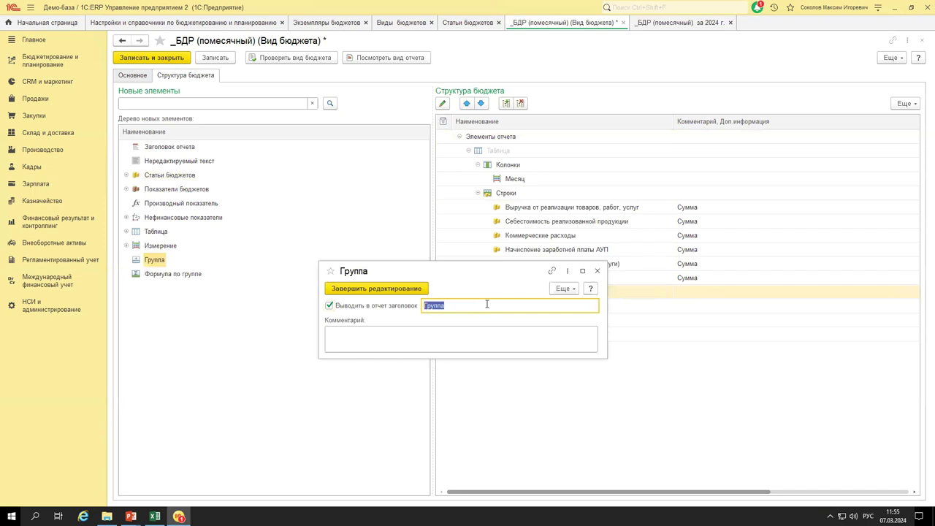
pyautogui.write('А')
pyautogui.click(395, 292)
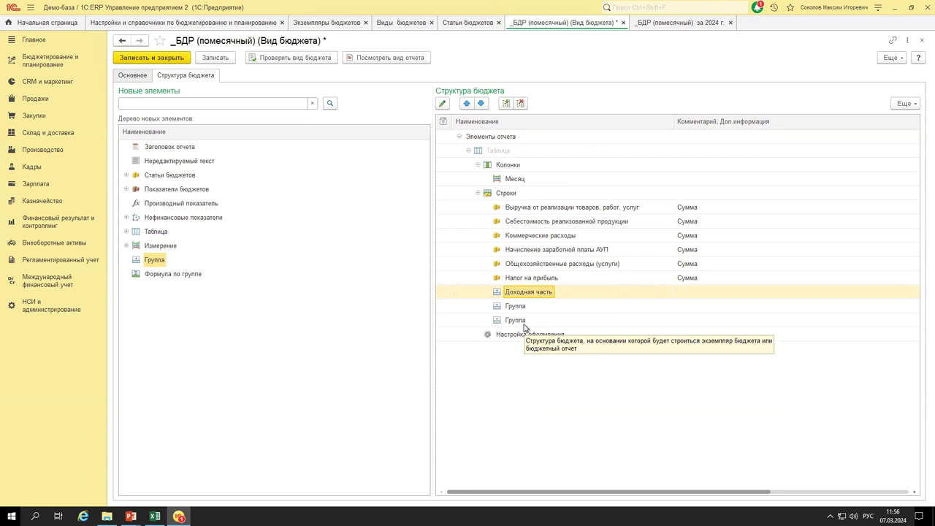
# Title the second group "Оперативные расходы" and delete the unused third group.
pyautogui.click(521, 221)
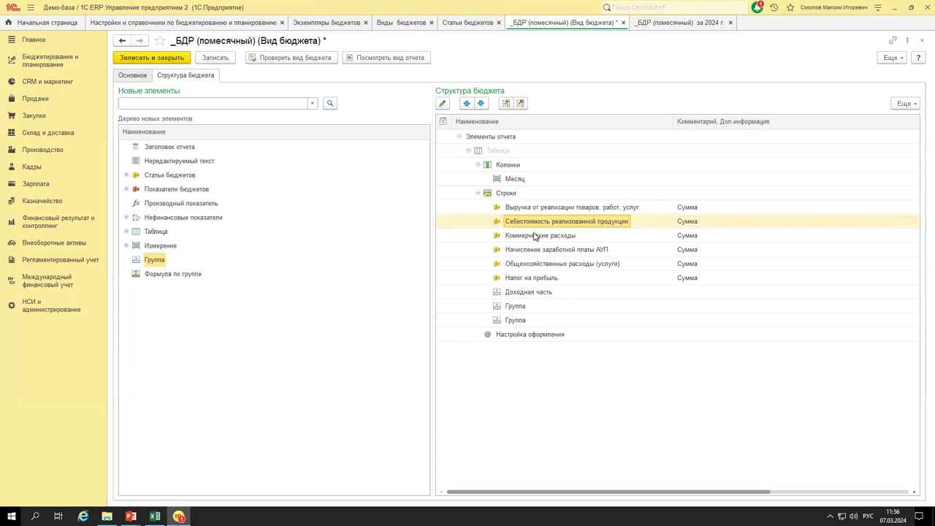
pyautogui.doubleClick(511, 309)
pyautogui.click(465, 304)
pyautogui.write('Расходная часть')
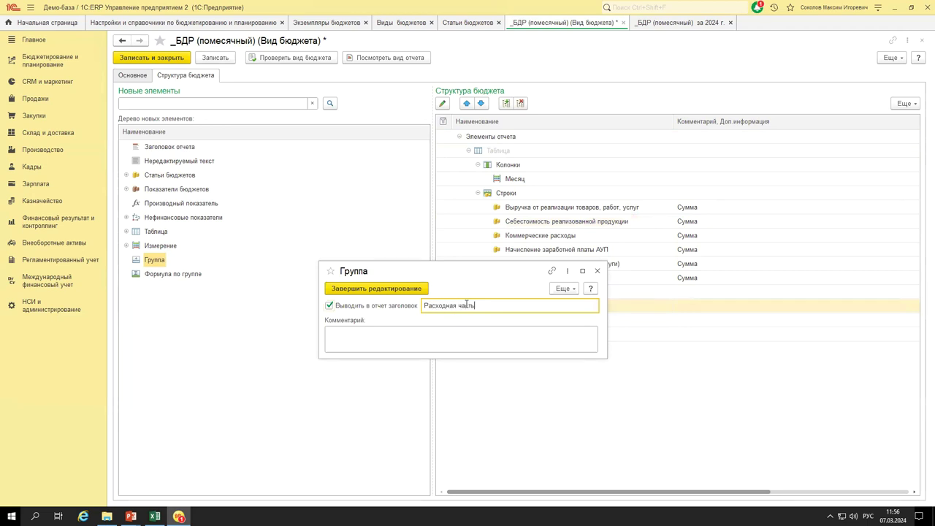
pyautogui.hotkey('ctrl', 'a')
pyautogui.write('Опер')
pyautogui.click(422, 290)
pyautogui.click(515, 321)
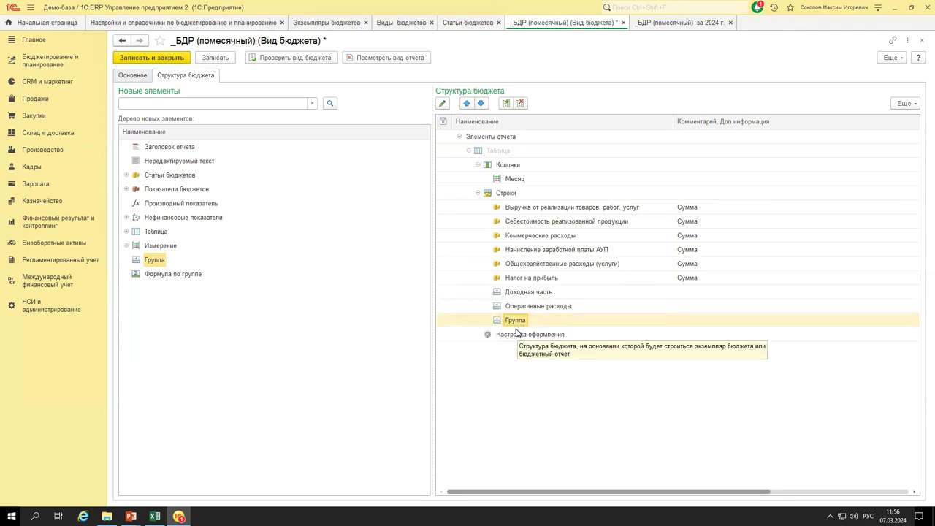
pyautogui.press('Delete')
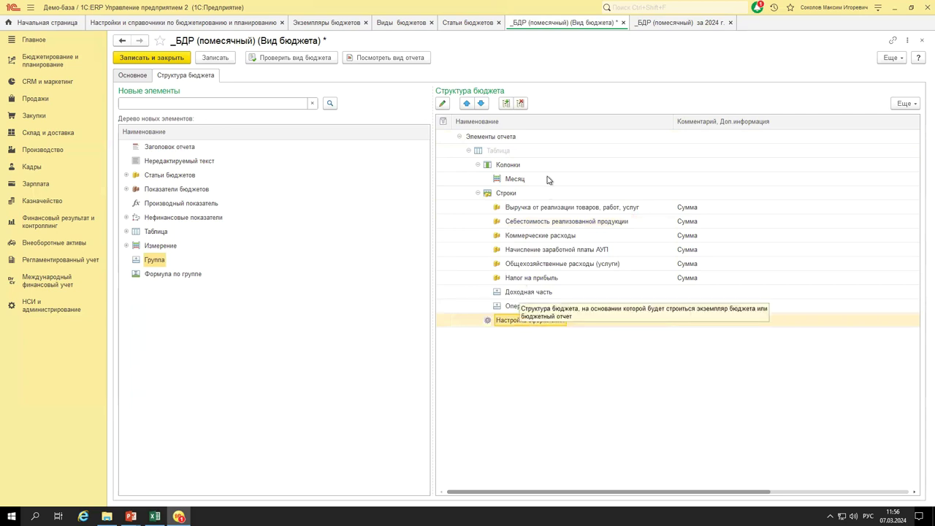
# Move the revenue item into "Доходная часть" and all the other budget items into "Оперативные расходы".
pyautogui.moveTo(547, 206); pyautogui.dragTo(541, 295)
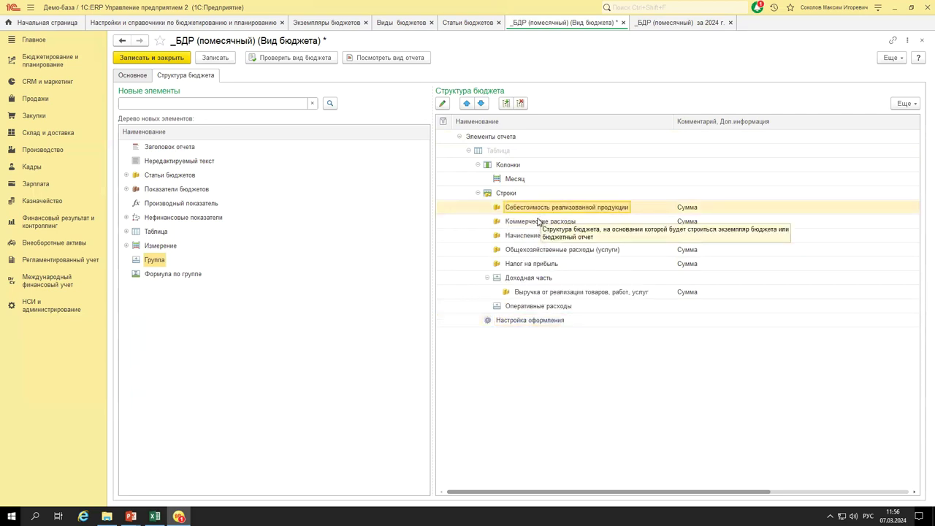
pyautogui.moveTo(541, 208); pyautogui.dragTo(540, 307)
pyautogui.keyDown('shift'); pyautogui.click(539, 249); pyautogui.keyUp('shift')
pyautogui.moveTo(535, 213); pyautogui.dragTo(538, 293)
pyautogui.click(535, 292)
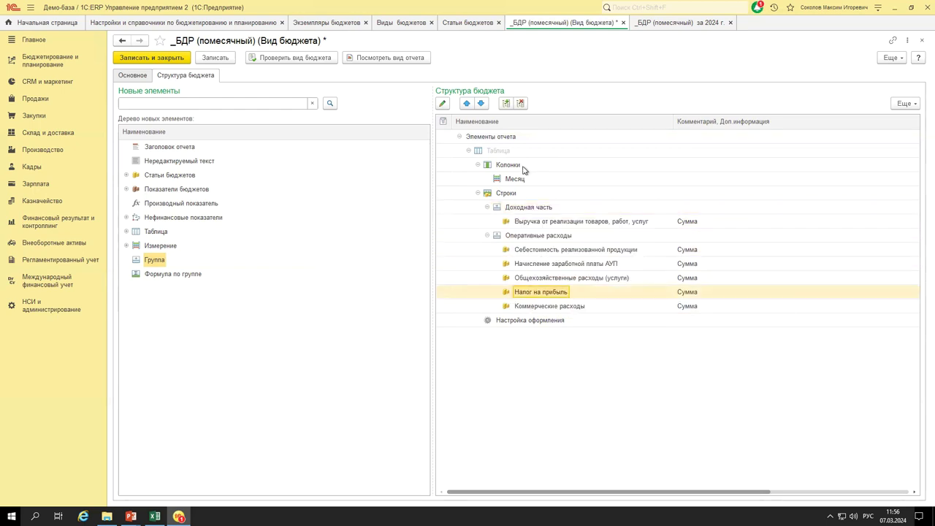
# Move "Налог на прибыль" to the end of "Оперативные расходы" and add two nested groups inside that group.
pyautogui.click(481, 104)
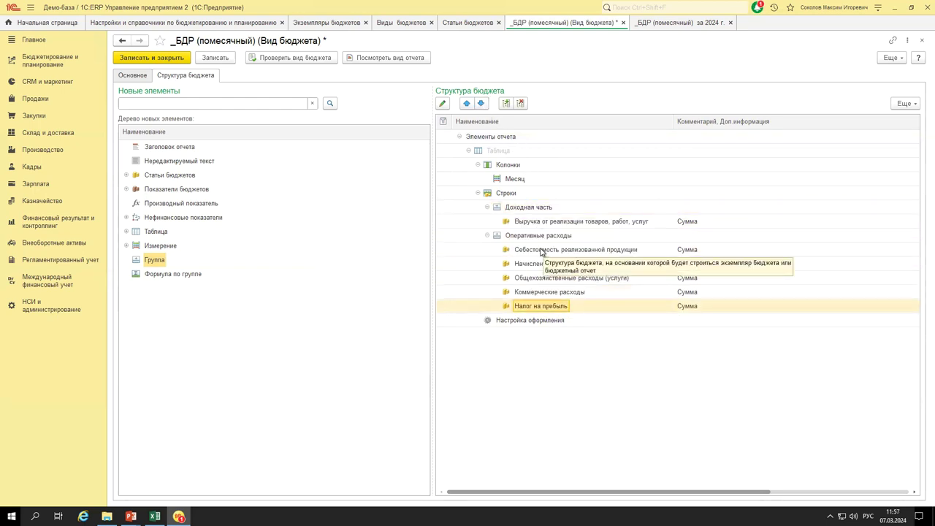
pyautogui.click(540, 250)
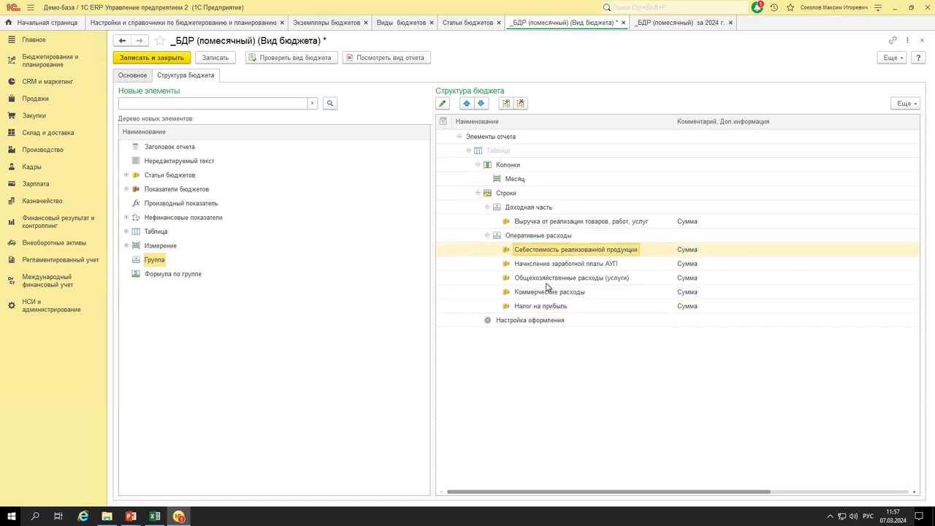
pyautogui.moveTo(147, 260); pyautogui.dragTo(511, 238)
pyautogui.moveTo(523, 325); pyautogui.dragTo(529, 241)
# Title the first nested group in "Оперативные расходы" "Производственные расходы".
pyautogui.doubleClick(528, 320)
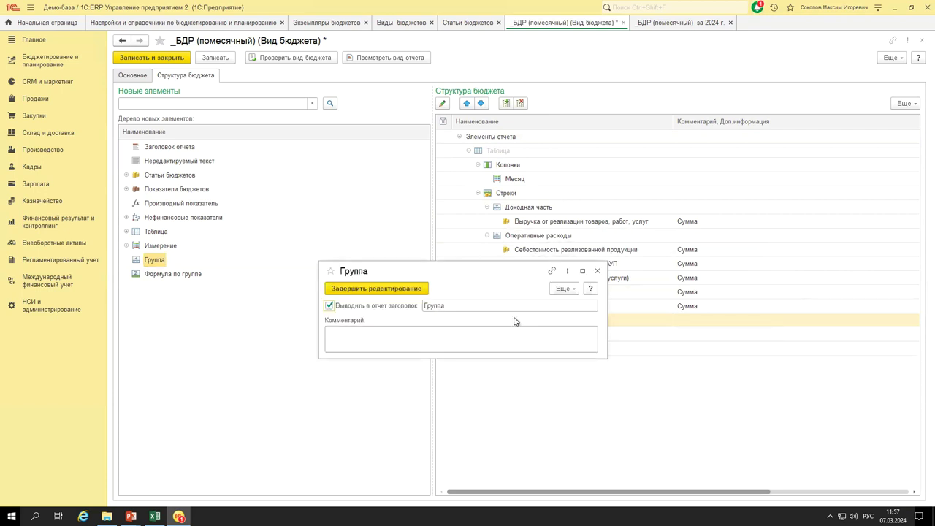
pyautogui.click(496, 303)
pyautogui.write('Производственные расходы')
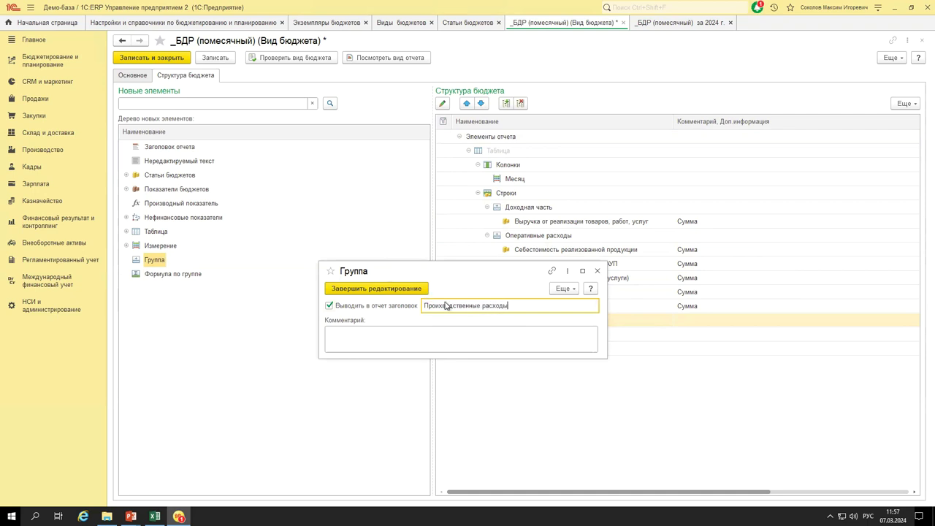
pyautogui.write('з')
pyautogui.click(488, 333)
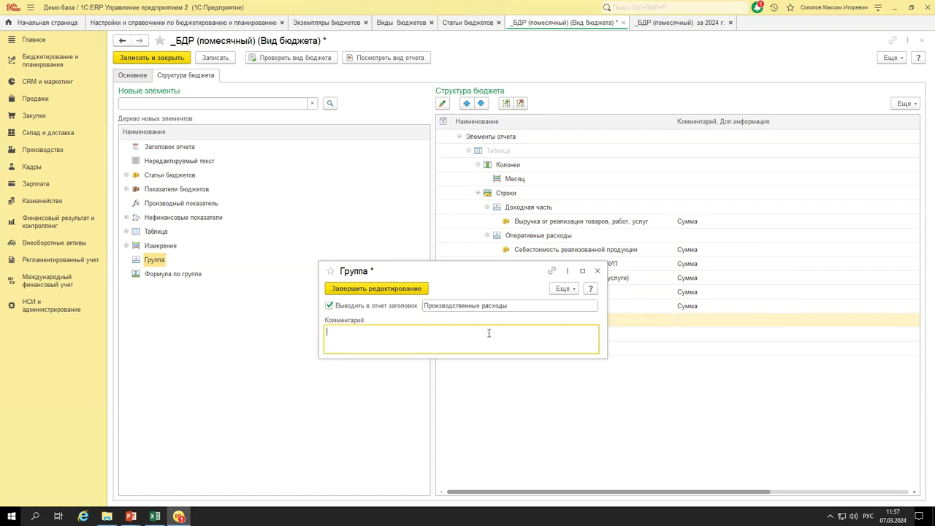
pyautogui.click(403, 290)
# Title the second nested group in "Оперативные расходы" "НеПроизводственные расходы".
pyautogui.doubleClick(531, 334)
pyautogui.click(459, 308)
pyautogui.write('Производственные расходы')
pyautogui.write('Не')
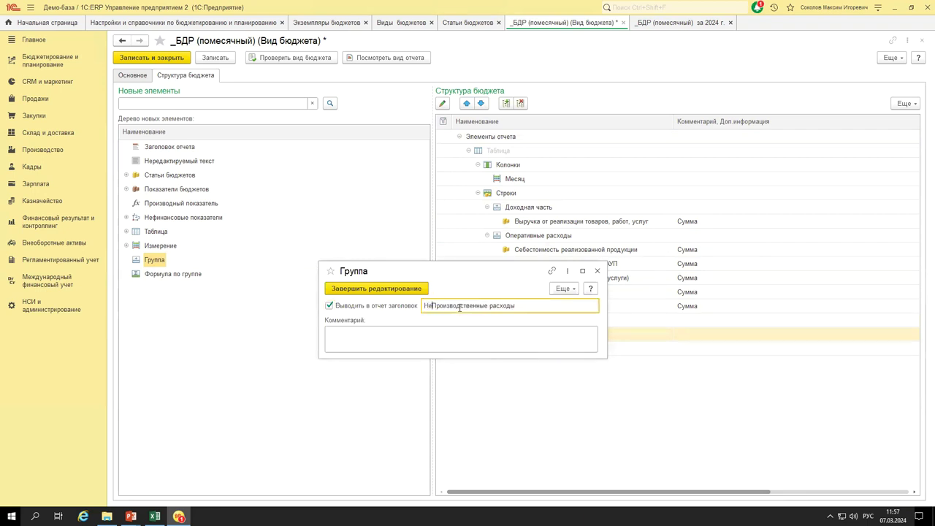
pyautogui.click(426, 288)
# Move "Себестоимость реализованной продукции" into "Производственные расходы" and the other four expense items into "НеПроизводственные расходы", placing "Налог на прибыль" last.
pyautogui.moveTo(539, 250); pyautogui.dragTo(549, 320)
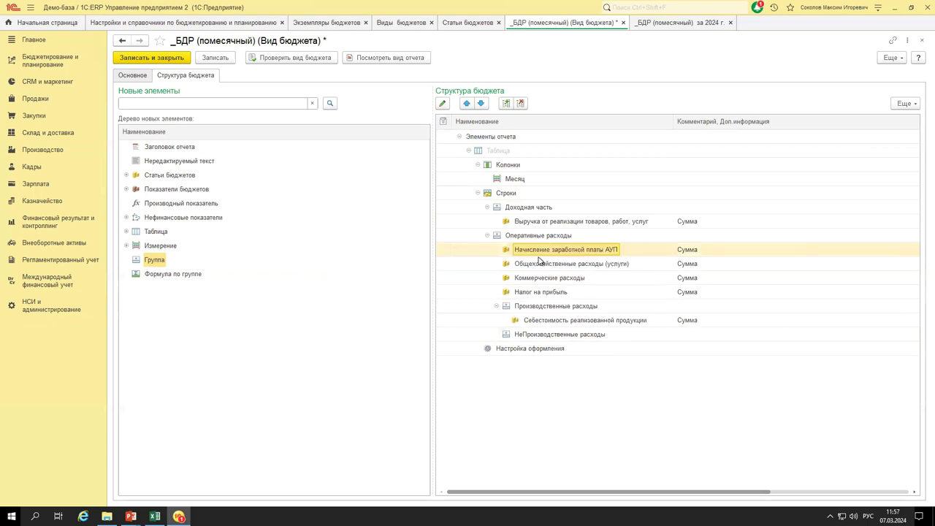
pyautogui.keyDown('shift'); pyautogui.click(547, 294); pyautogui.keyUp('shift')
pyautogui.moveTo(546, 253); pyautogui.dragTo(553, 336)
pyautogui.click(550, 320)
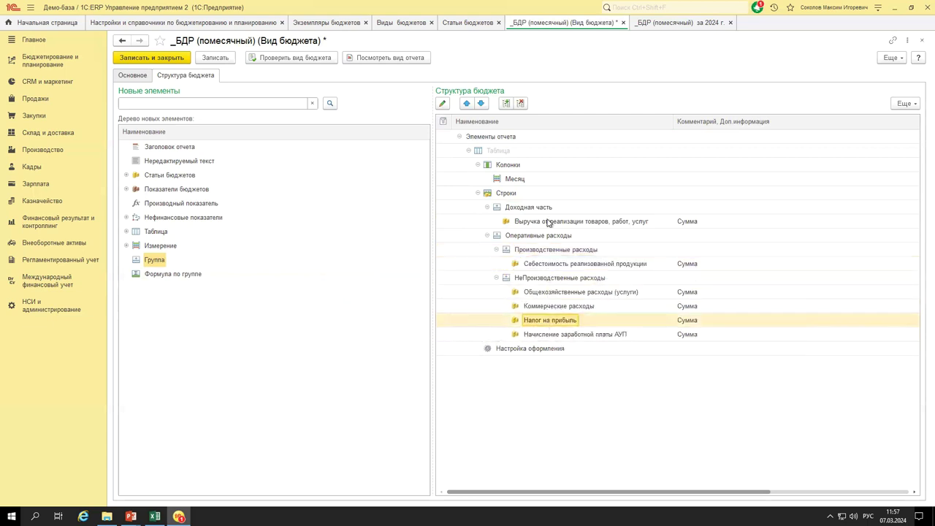
pyautogui.click(481, 103)
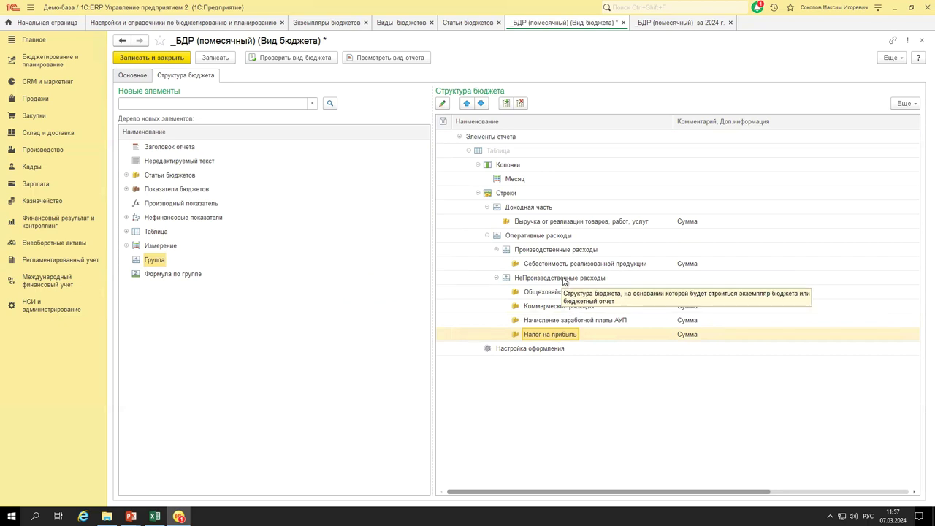
# Save the budget type, regenerate its 2024 report and examine the grouped rows.
pyautogui.click(526, 218)
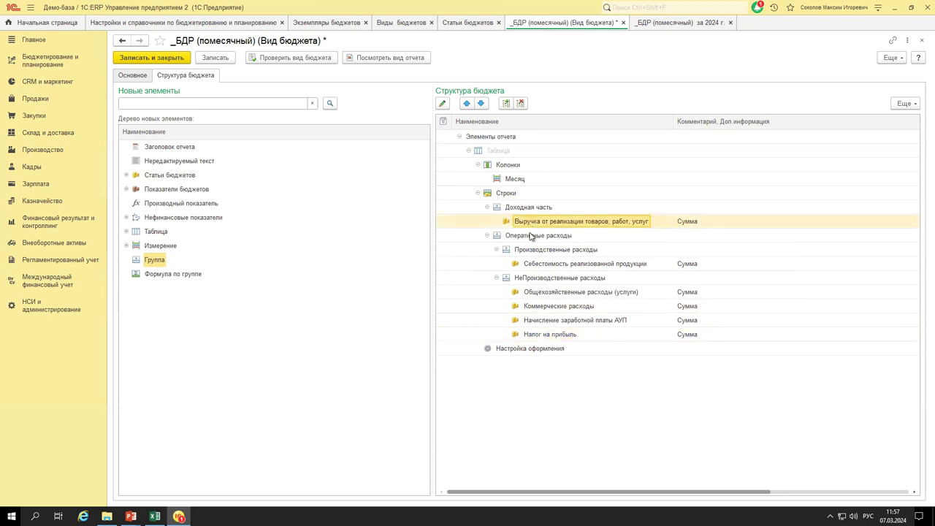
pyautogui.hotkey('ctrl', 's')
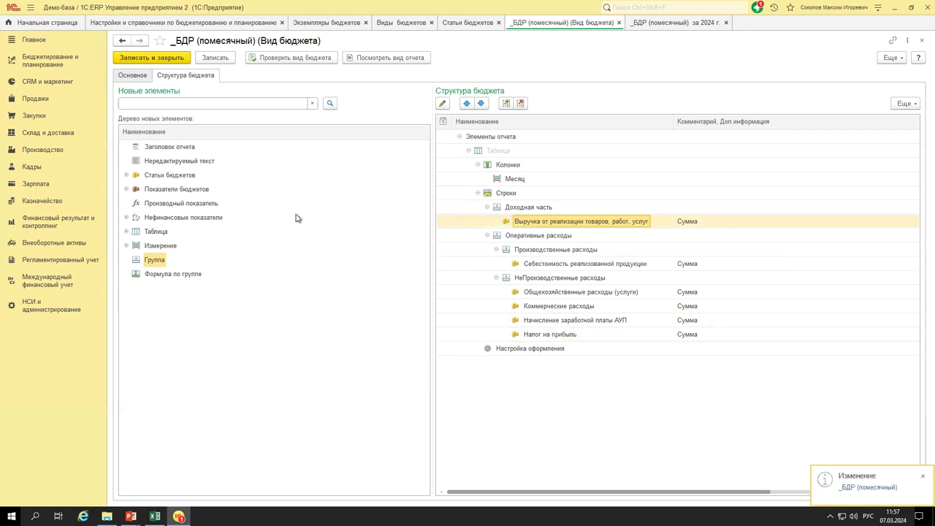
pyautogui.click(677, 23)
pyautogui.click(149, 58)
pyautogui.moveTo(165, 98); pyautogui.dragTo(375, 170)
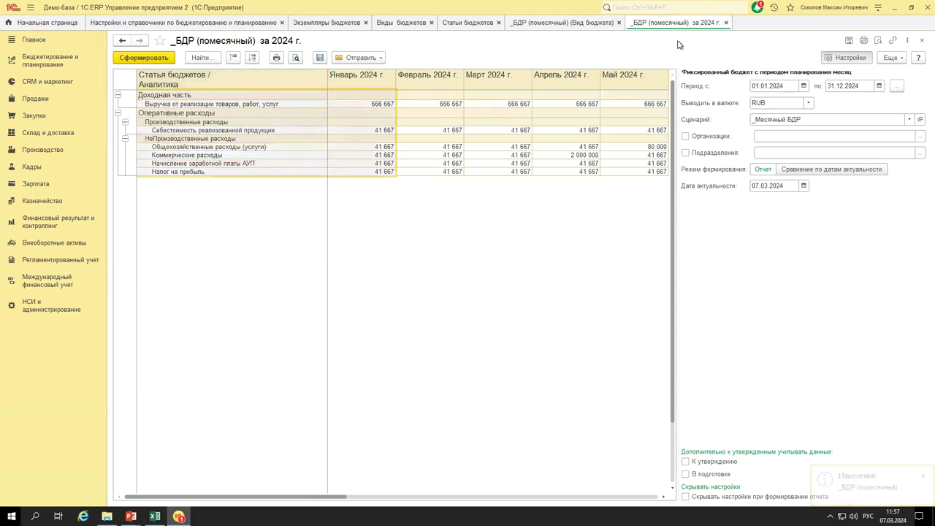
# Add the "Контрагенты" analytics dimension with all values under the revenue item in the budget structure.
pyautogui.click(561, 24)
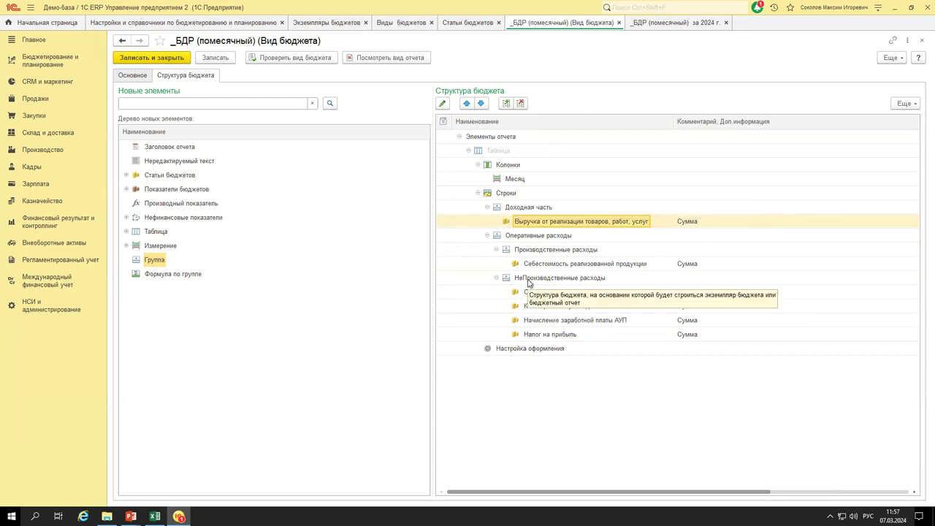
pyautogui.click(125, 245)
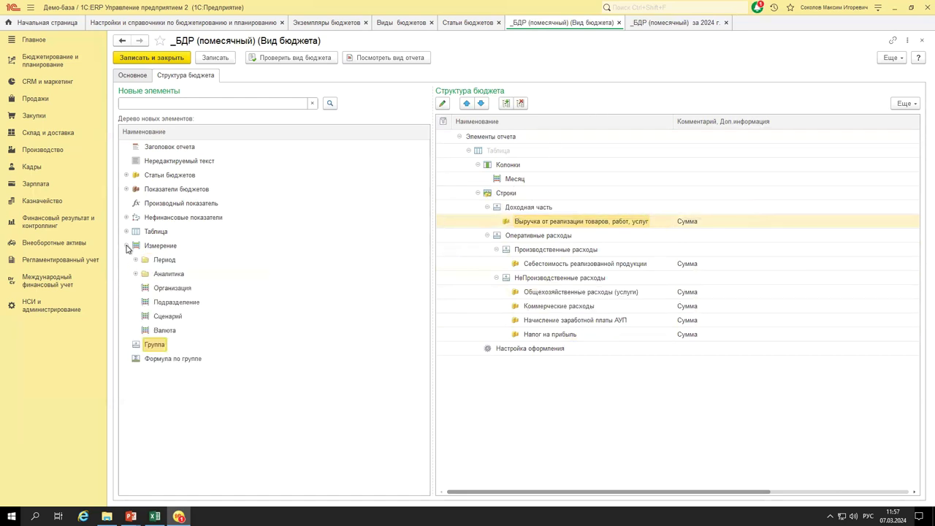
pyautogui.click(136, 273)
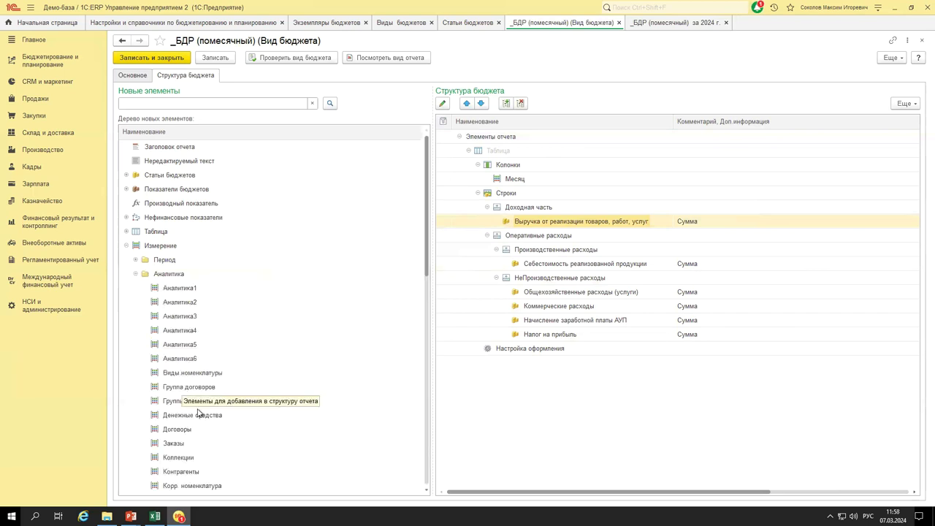
pyautogui.click(179, 471)
pyautogui.scroll(-2, 176, 391)
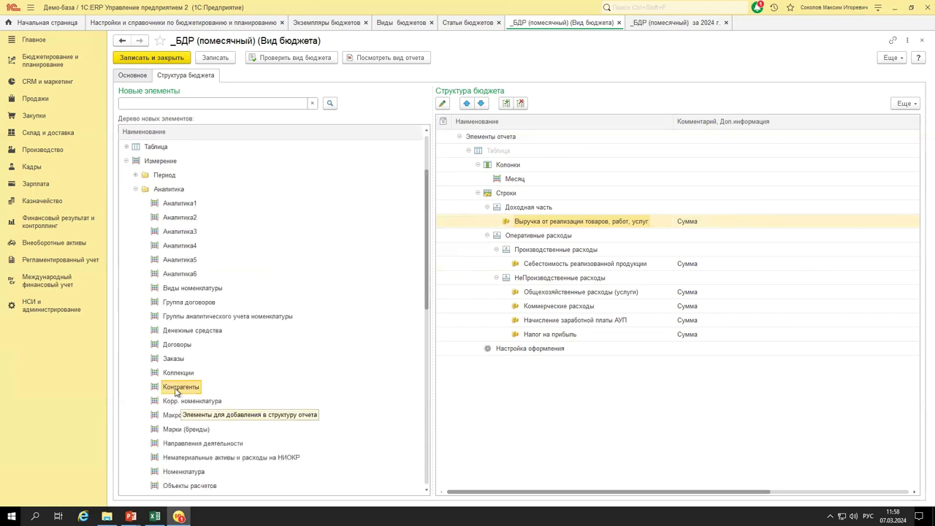
pyautogui.moveTo(503, 300); pyautogui.dragTo(546, 240)
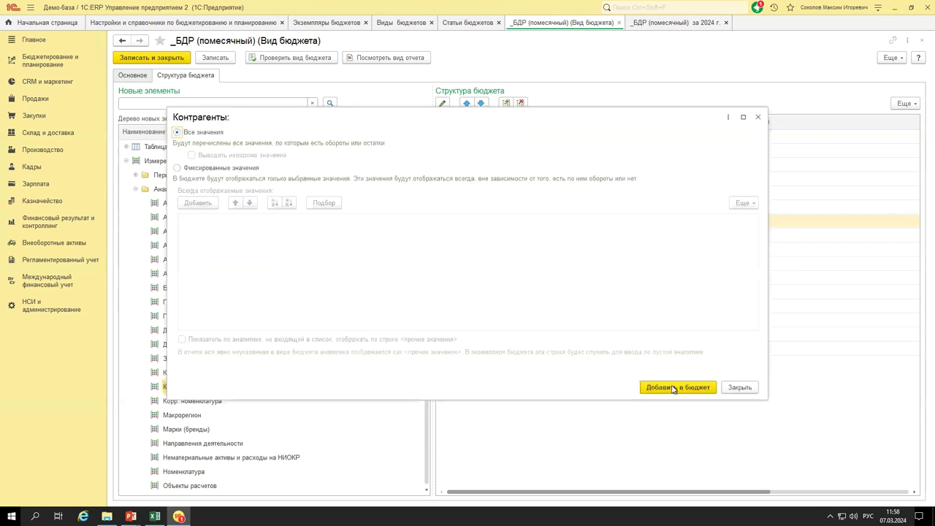
pyautogui.click(660, 388)
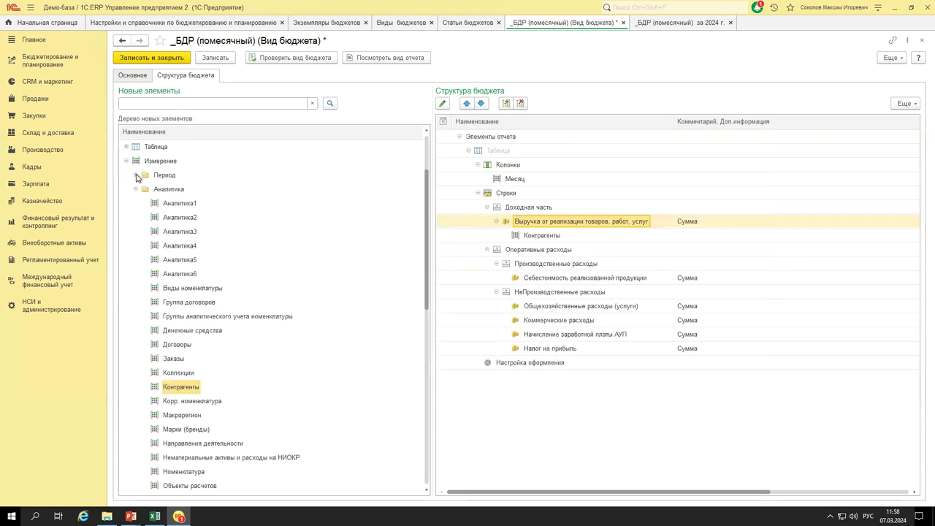
pyautogui.click(136, 188)
pyautogui.click(127, 245)
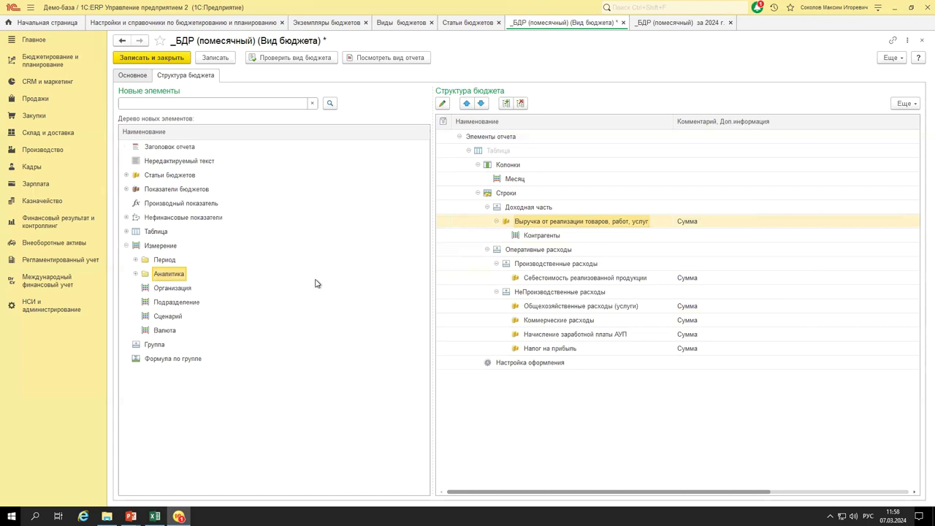
# Save the budget type, regenerate the 2024 report and examine the revenue breakdown by counterparty.
pyautogui.click(218, 58)
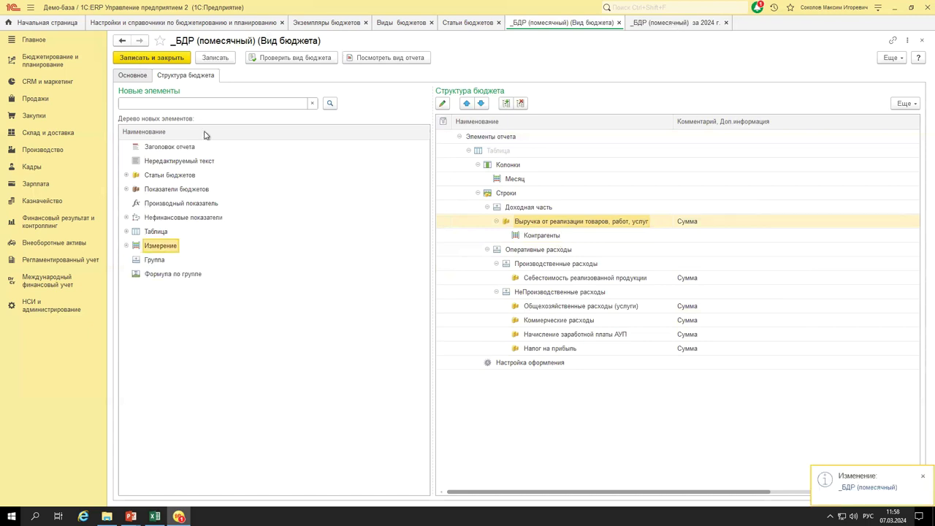
pyautogui.hotkey('ctrl', 'Tab')
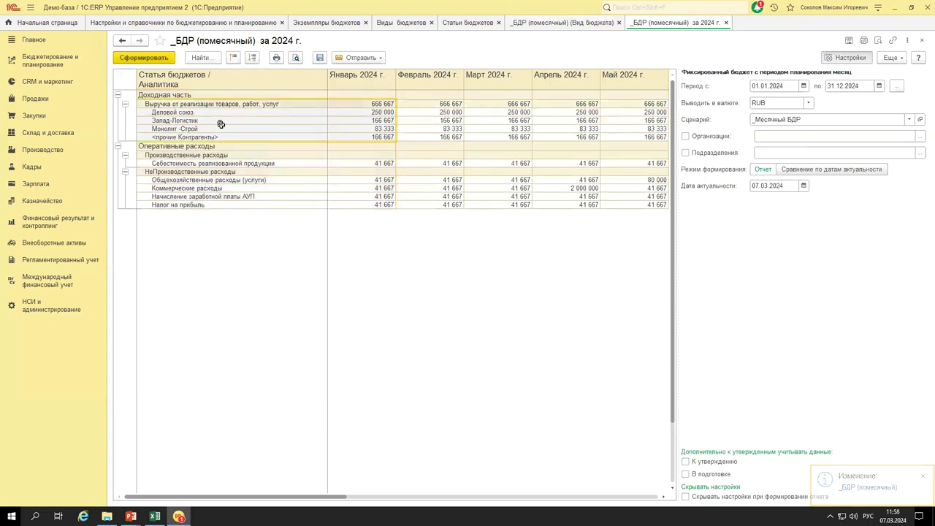
pyautogui.click(125, 104)
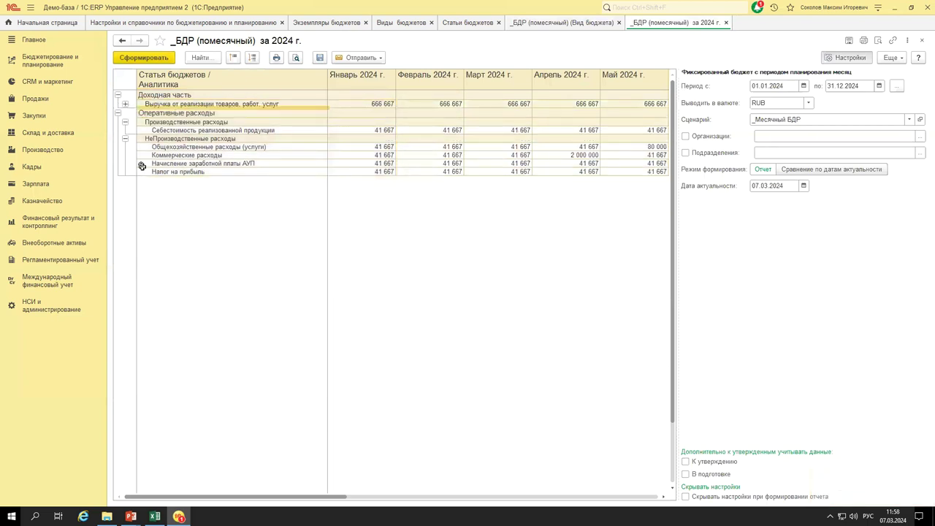
pyautogui.click(126, 104)
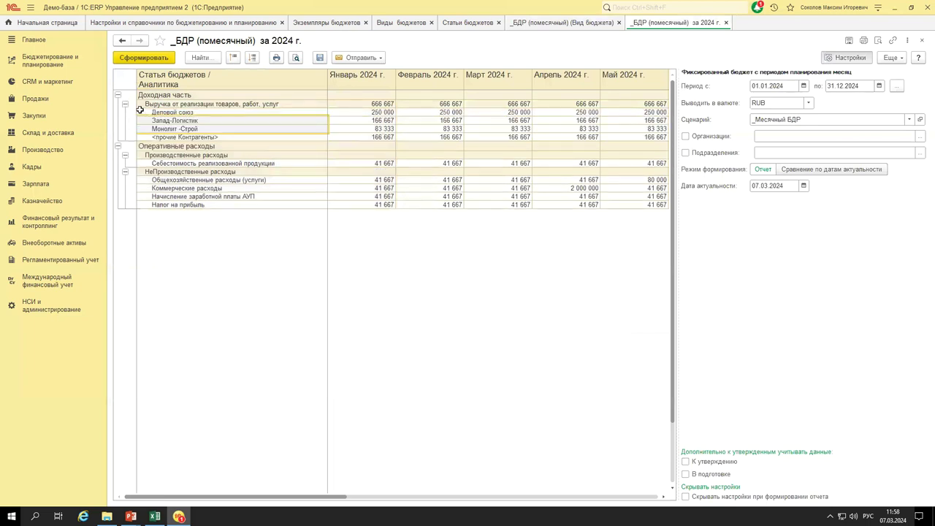
# Add a group formula to "Доходная часть", "Производственные расходы", "НеПроизводственные расходы" and "Оперативные расходы".
pyautogui.click(531, 24)
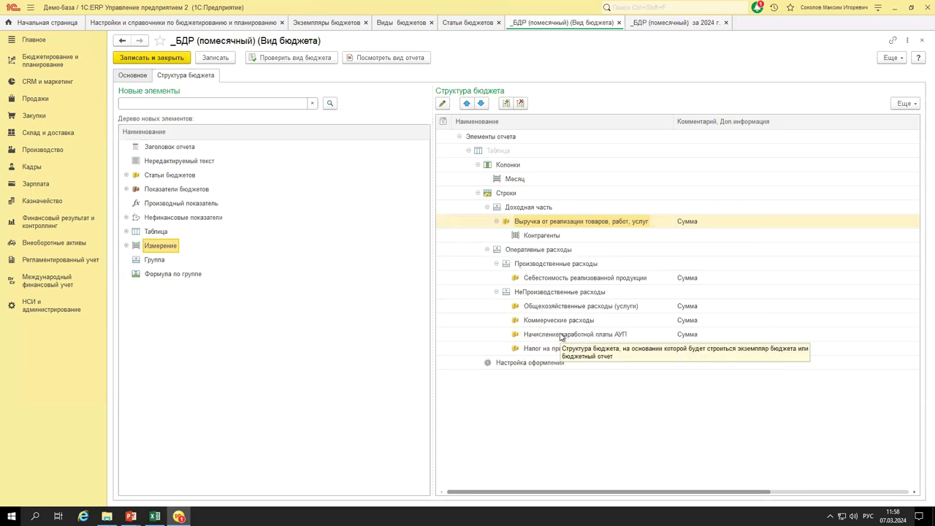
pyautogui.click(153, 276)
pyautogui.moveTo(152, 278); pyautogui.dragTo(549, 219)
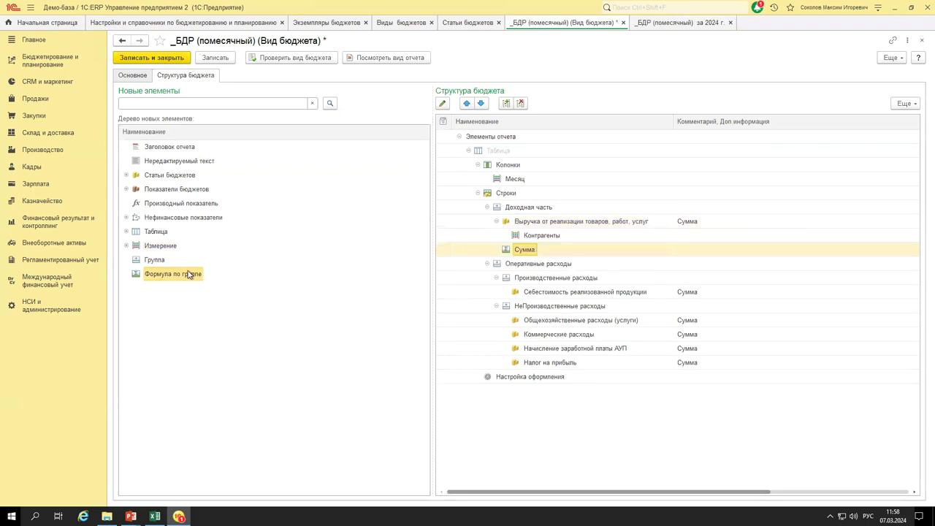
pyautogui.moveTo(188, 273); pyautogui.dragTo(530, 278)
pyautogui.moveTo(187, 275); pyautogui.dragTo(559, 325)
pyautogui.moveTo(194, 277); pyautogui.dragTo(482, 266)
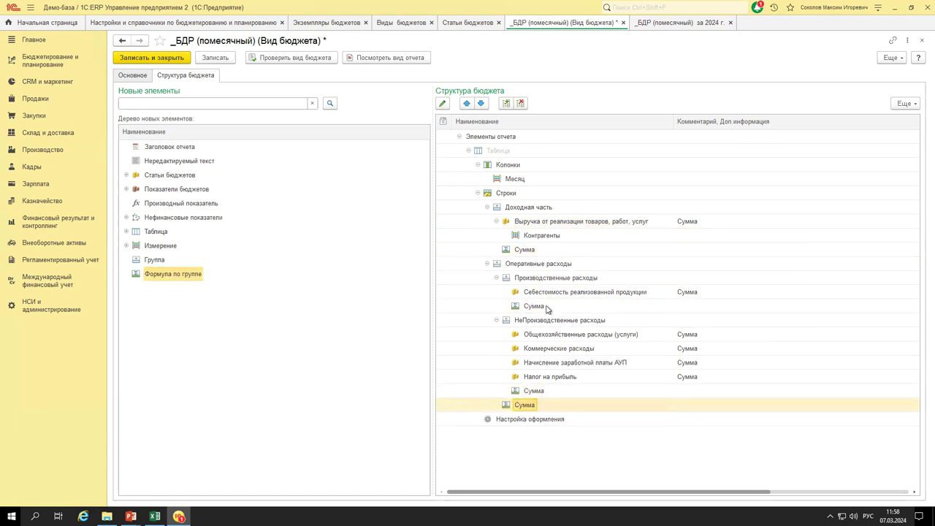
# Check the "Доходная часть" heading row in the report, and move that group's "Сумма" formula to its first position in the structure.
pyautogui.click(526, 249)
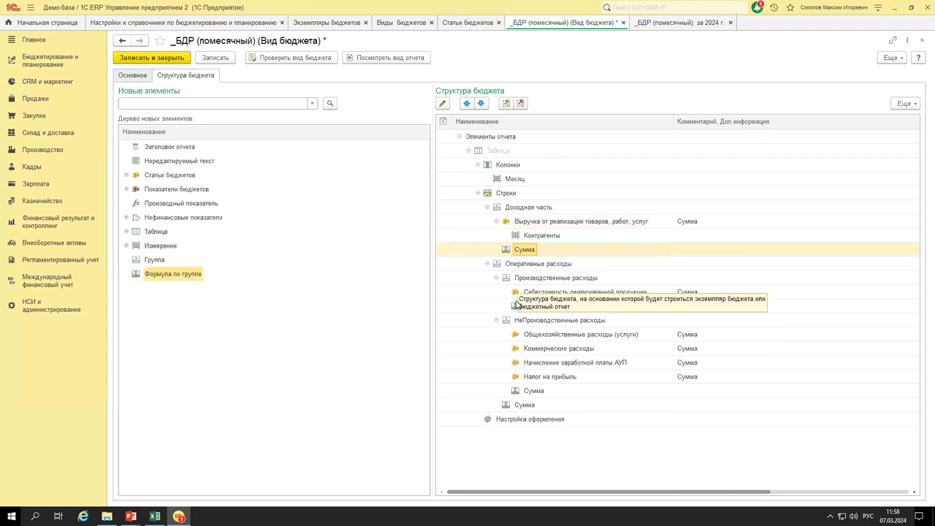
pyautogui.click(665, 23)
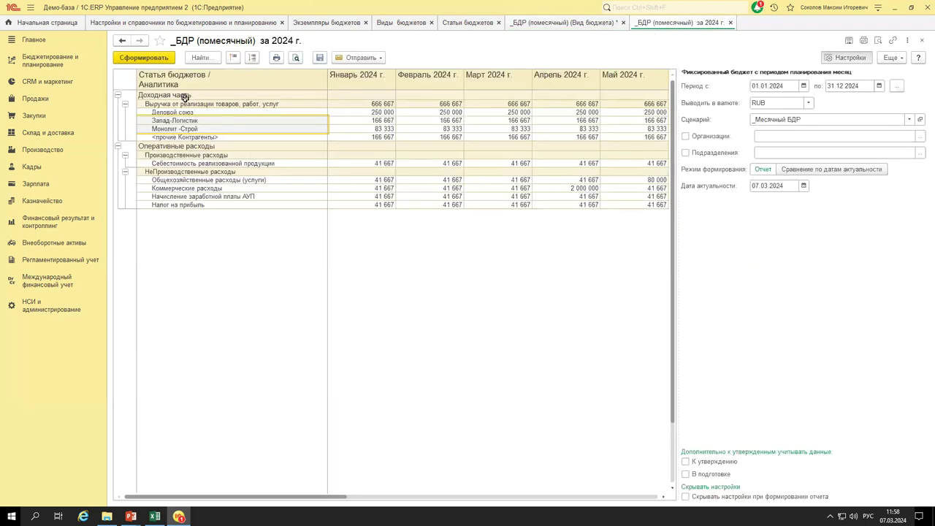
pyautogui.moveTo(264, 93); pyautogui.dragTo(429, 91)
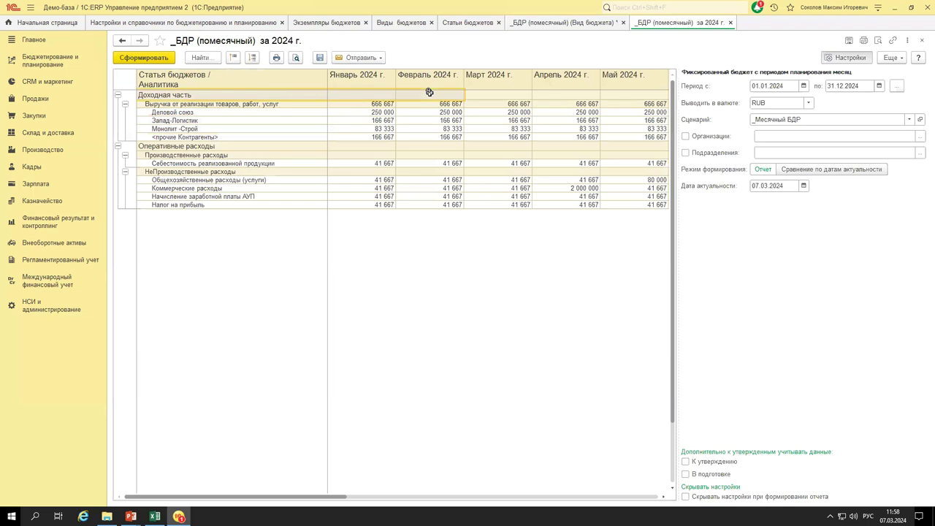
pyautogui.click(582, 23)
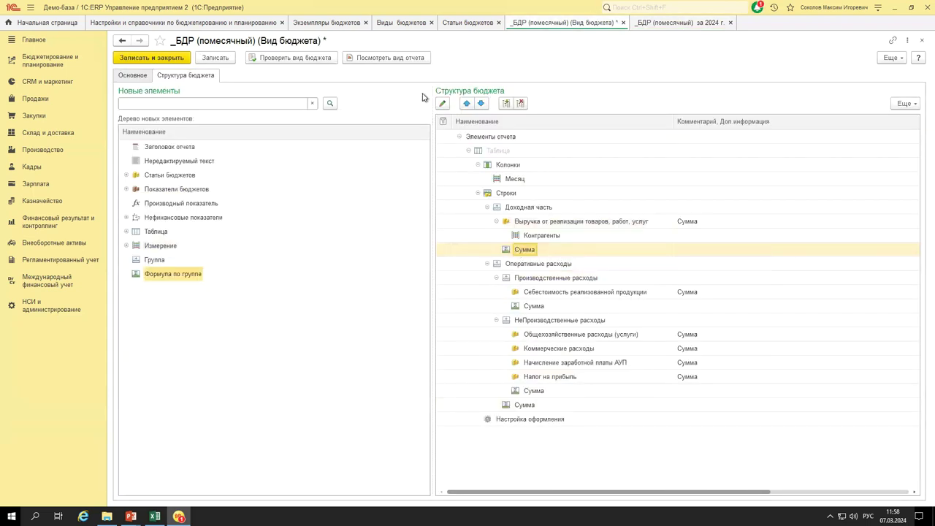
pyautogui.click(466, 104)
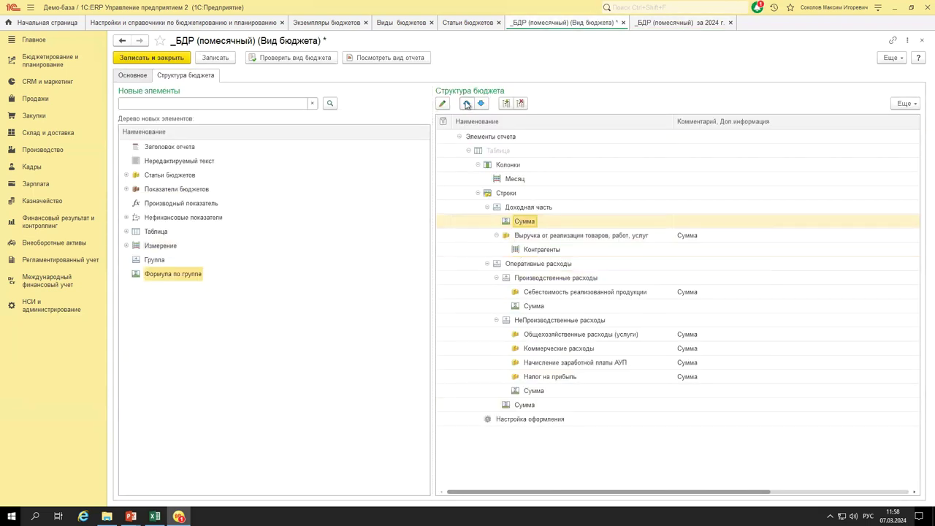
# Move "Сумма" to first position in "Производственные расходы" and "НеПроизводственные расходы", and up one place in "Оперативные расходы".
pyautogui.click(531, 306)
pyautogui.click(466, 103)
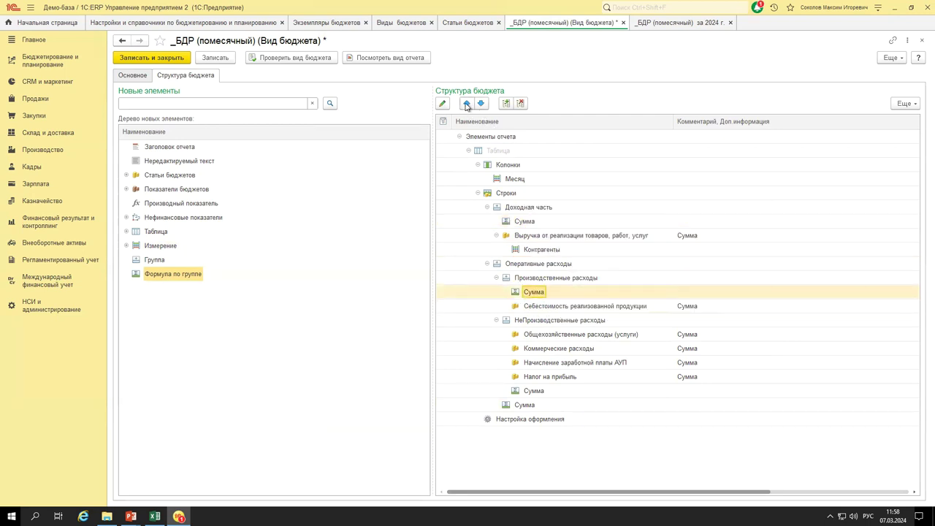
pyautogui.click(530, 391)
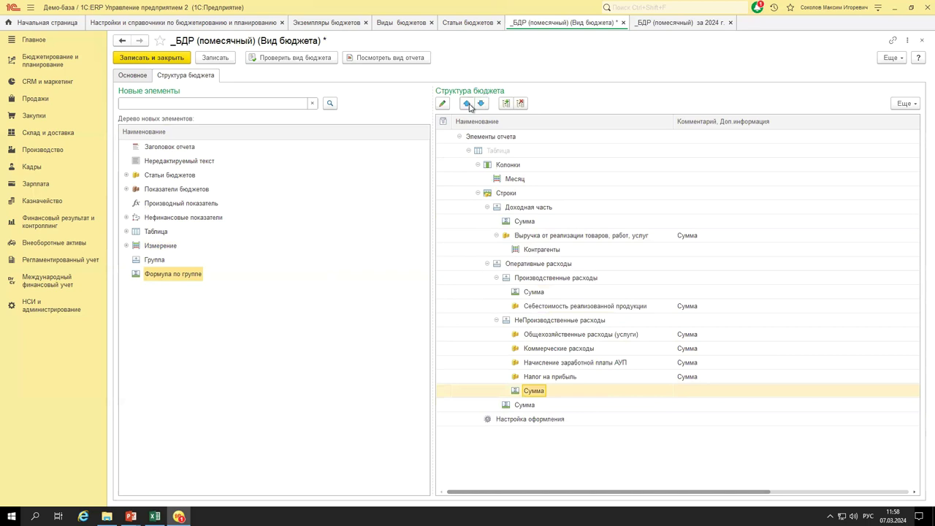
pyautogui.click(467, 104)
pyautogui.click(467, 103)
pyautogui.click(466, 104)
pyautogui.click(469, 104)
pyautogui.click(525, 406)
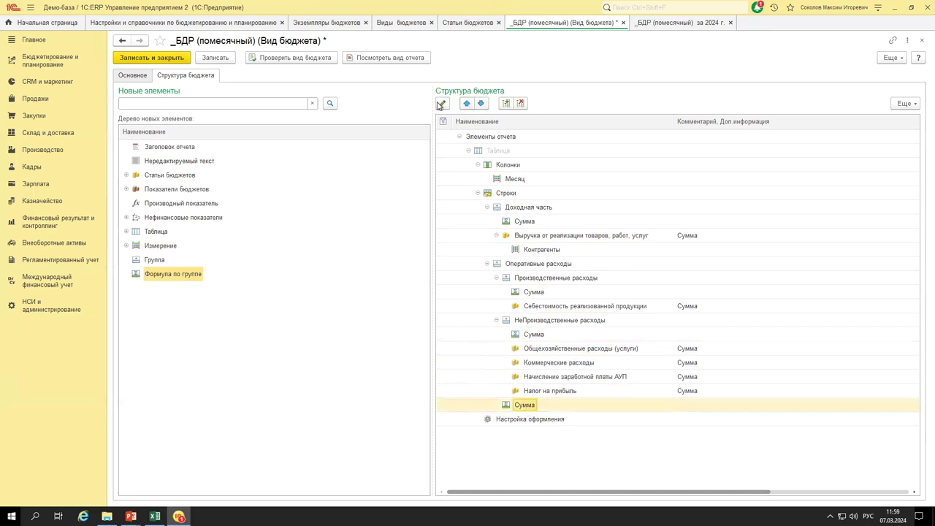
pyautogui.click(464, 104)
# Save the budget type and regenerate the 2024 report with the group sums.
pyautogui.click(218, 58)
pyautogui.click(662, 25)
pyautogui.click(165, 60)
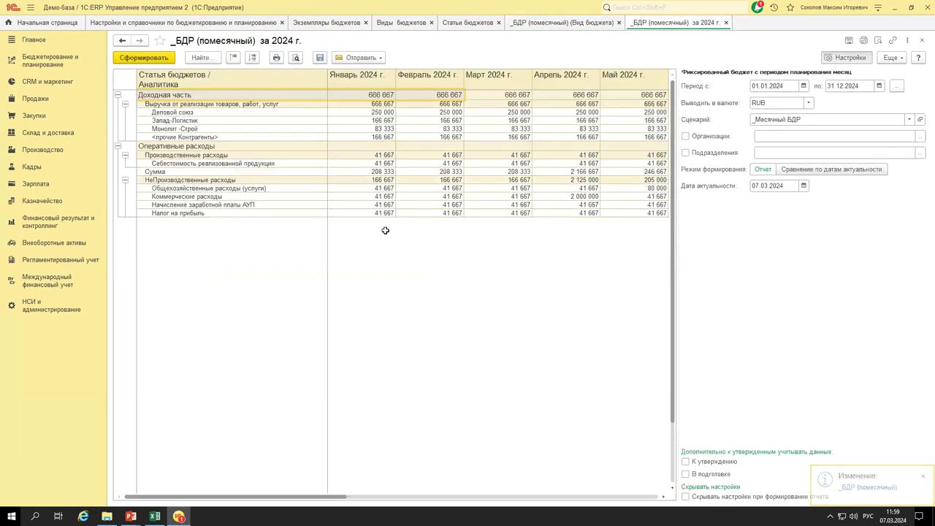
# Move the "Сумма" formula of "Оперативные расходы" to that group's first position in the budget structure.
pyautogui.click(543, 22)
pyautogui.click(524, 322)
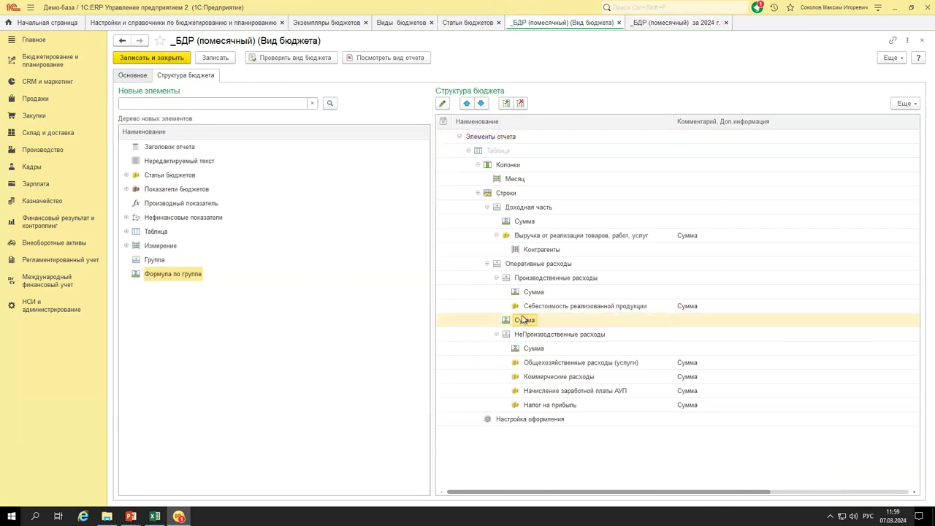
pyautogui.click(466, 104)
# Save the budget type, and regenerate the 2024 report to check the "Доходная часть" and "Оперативные расходы" totals against their detail rows.
pyautogui.click(215, 58)
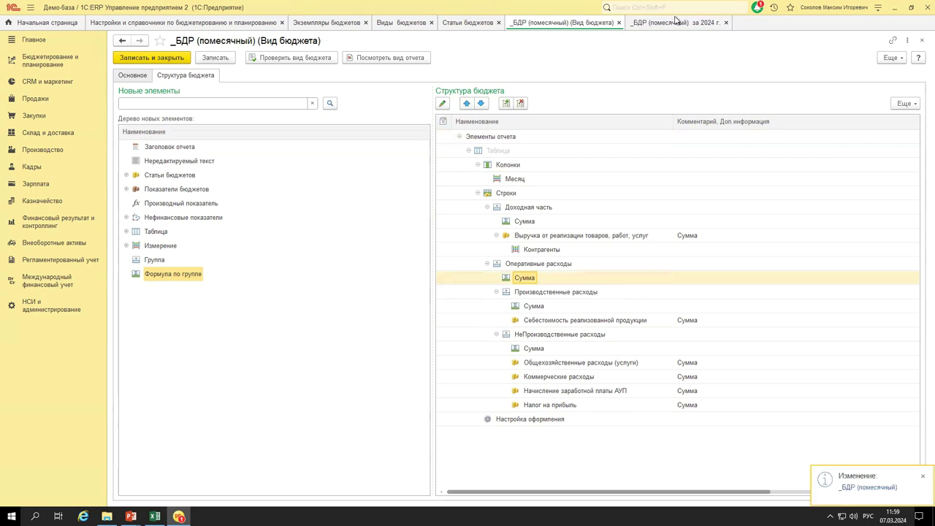
pyautogui.hotkey('ctrl', 'Tab')
pyautogui.click(143, 58)
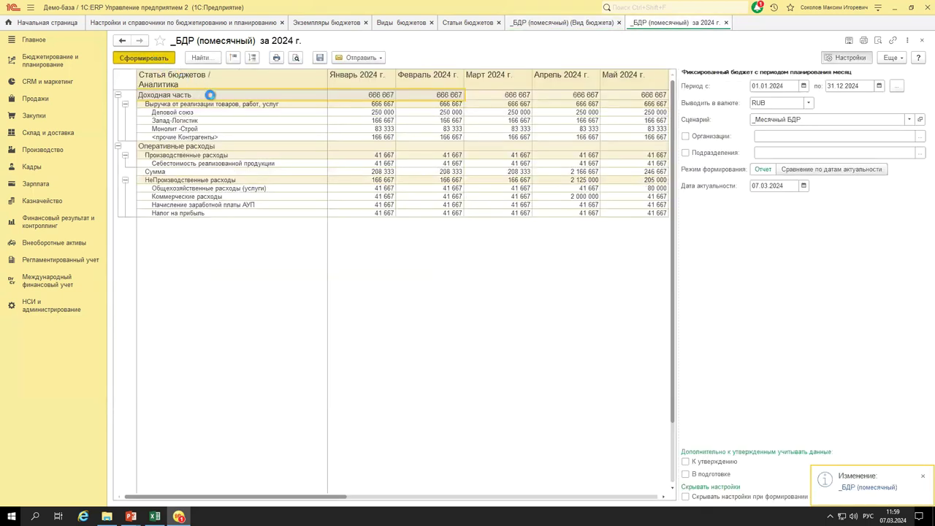
pyautogui.click(352, 146)
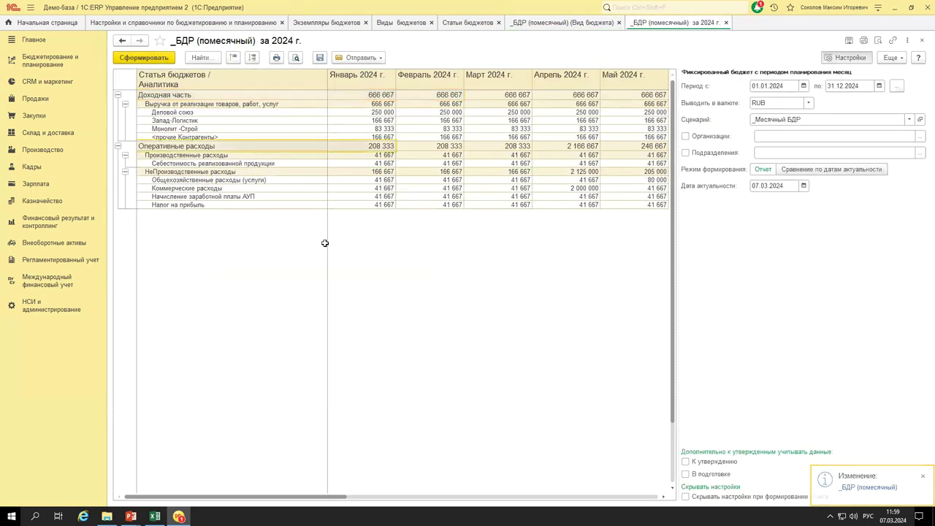
pyautogui.click(342, 91)
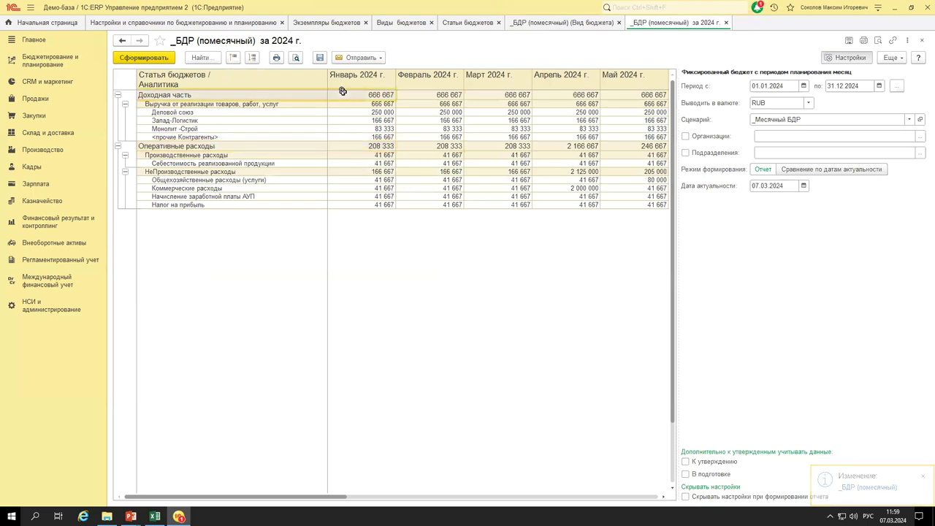
pyautogui.click(358, 149)
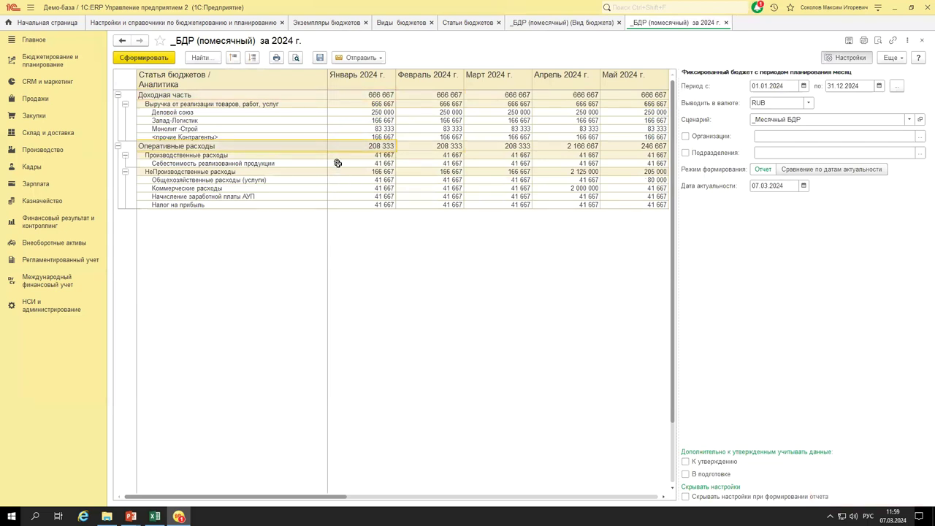
pyautogui.moveTo(228, 111); pyautogui.dragTo(230, 131)
pyautogui.moveTo(251, 162); pyautogui.dragTo(250, 206)
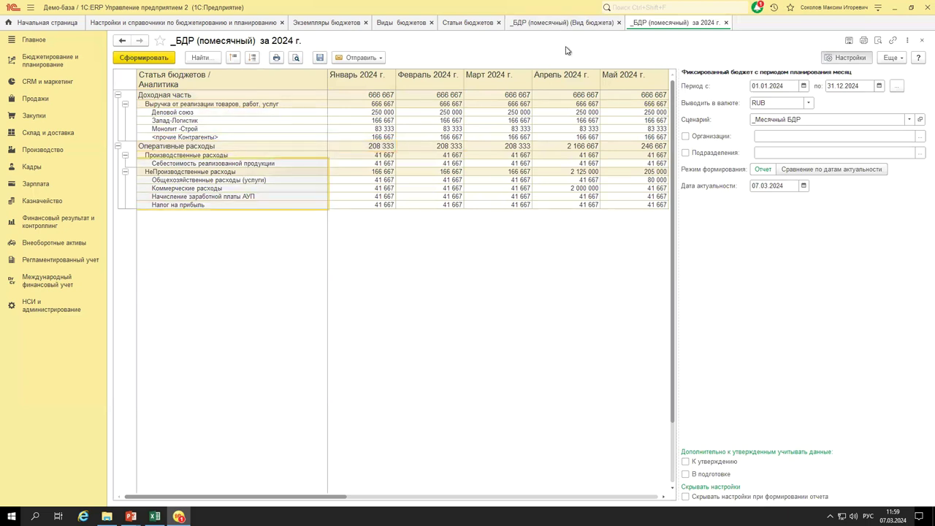
# Review the income and expense groups in the budget structure and the formula types available for the "Сумма" element of "Доходная часть".
pyautogui.click(562, 22)
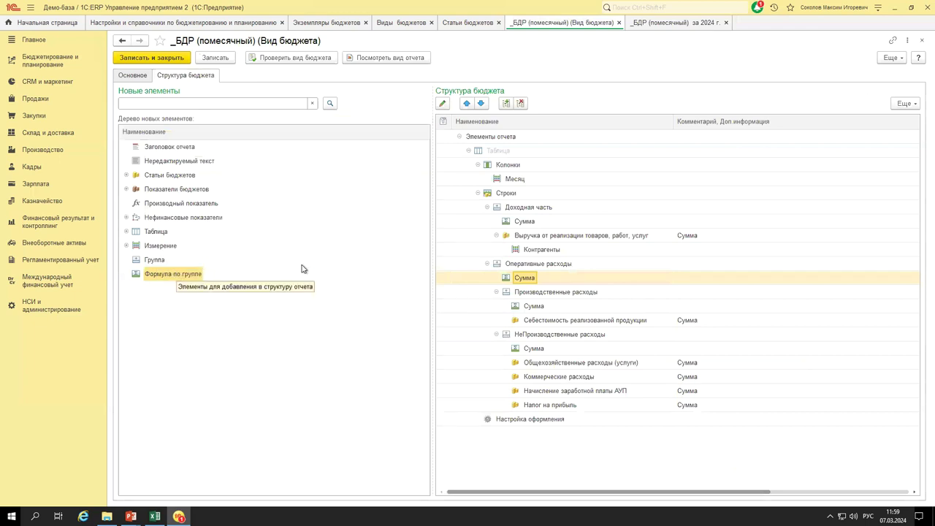
pyautogui.click(487, 208)
pyautogui.click(487, 221)
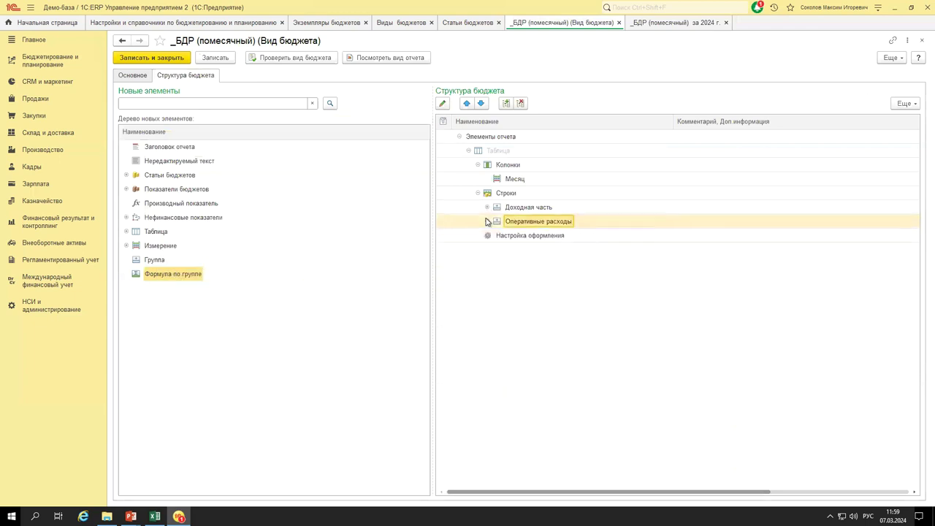
pyautogui.click(487, 208)
pyautogui.click(487, 264)
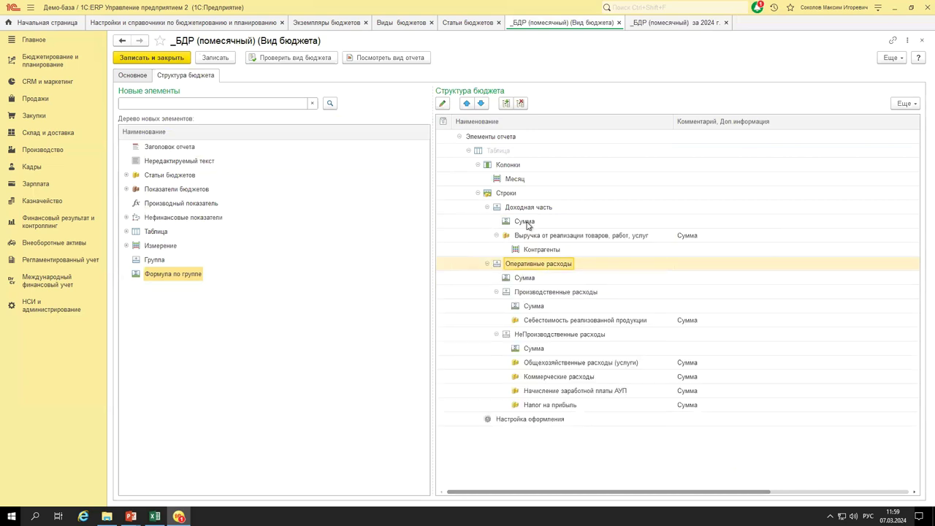
pyautogui.doubleClick(527, 225)
pyautogui.click(572, 262)
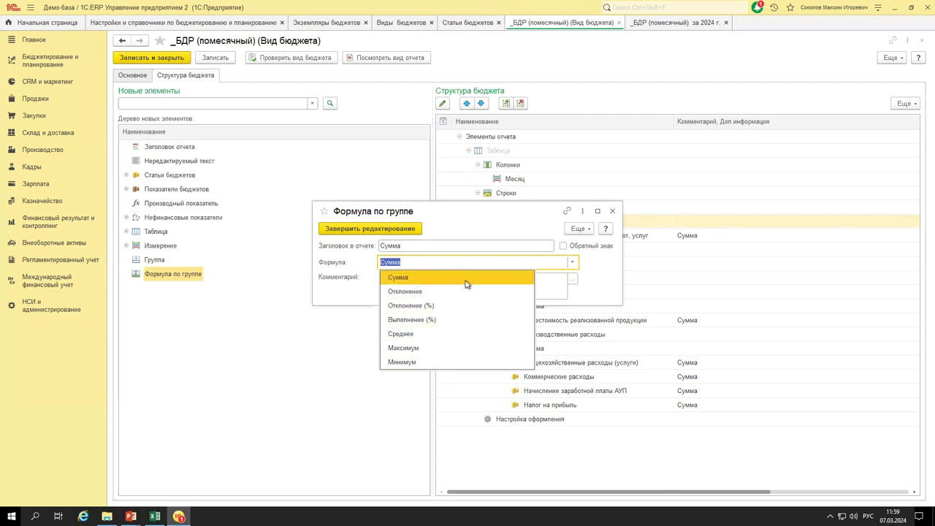
pyautogui.click(612, 211)
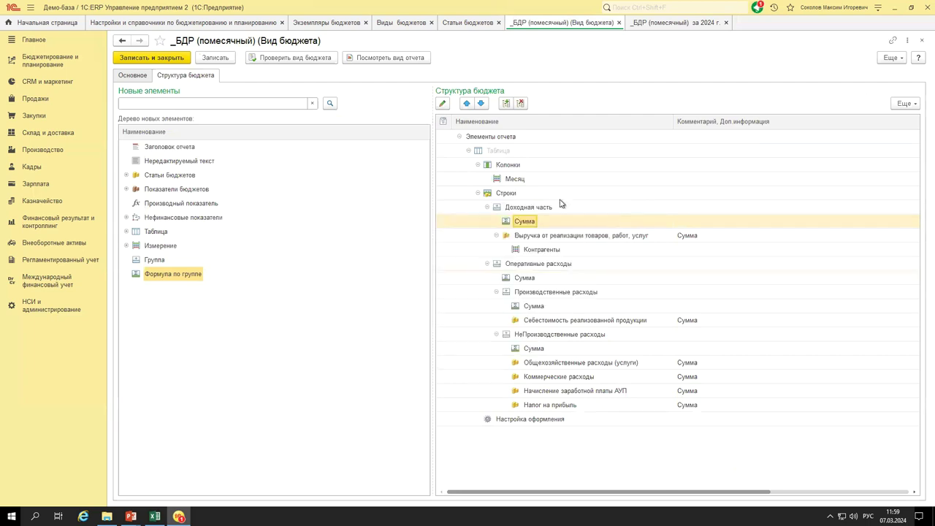
# Add a derived indicator to the "Строки" section of the budget structure and name it "Прыбль/Убыток".
pyautogui.click(173, 205)
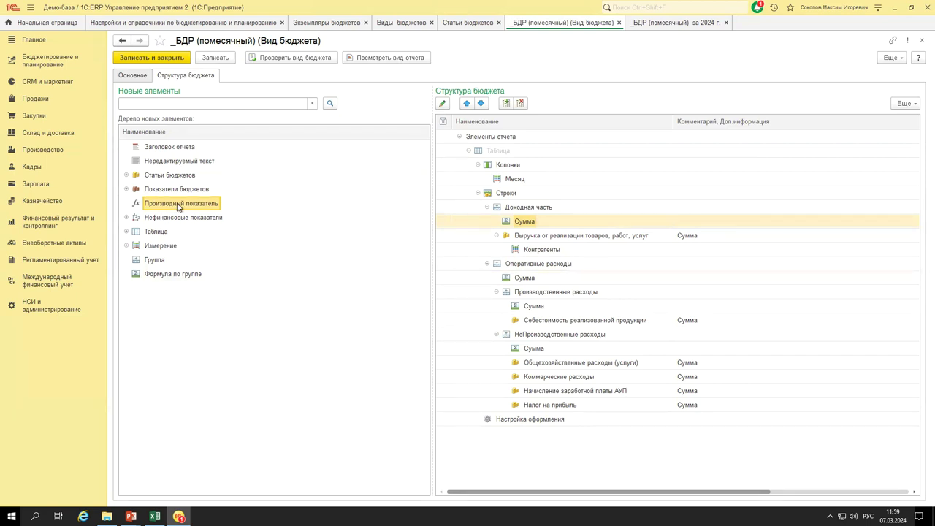
pyautogui.moveTo(165, 206); pyautogui.dragTo(530, 195)
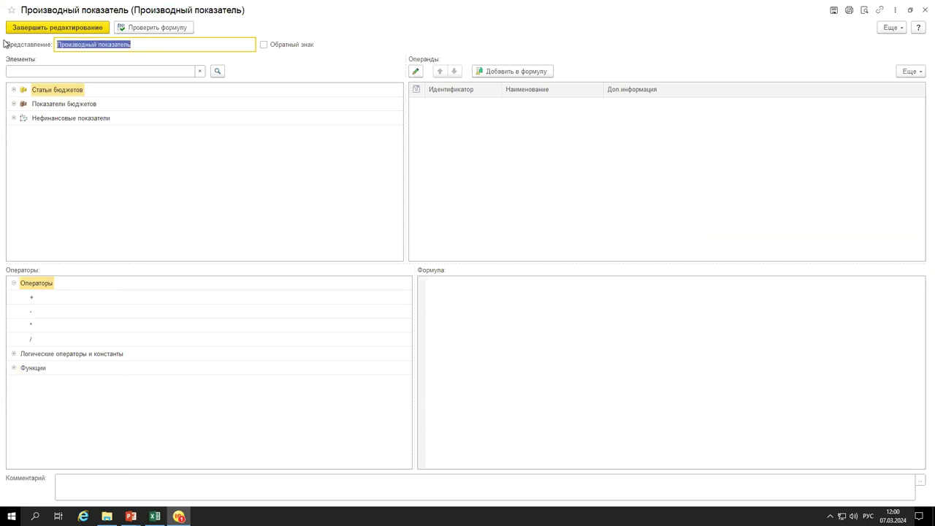
pyautogui.write('Прибыль/Убыток')
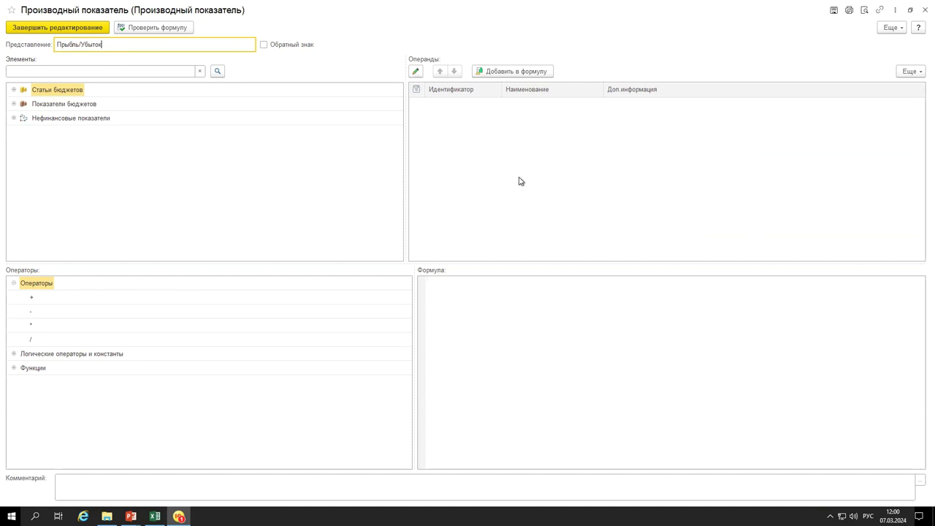
# Add the six budget items from "Выручка от реализации товаров, работ, услуг" to "Себестоимость реализованной продукции" in "Основная модель" > "Доходы и расходы" as operands.
pyautogui.click(13, 89)
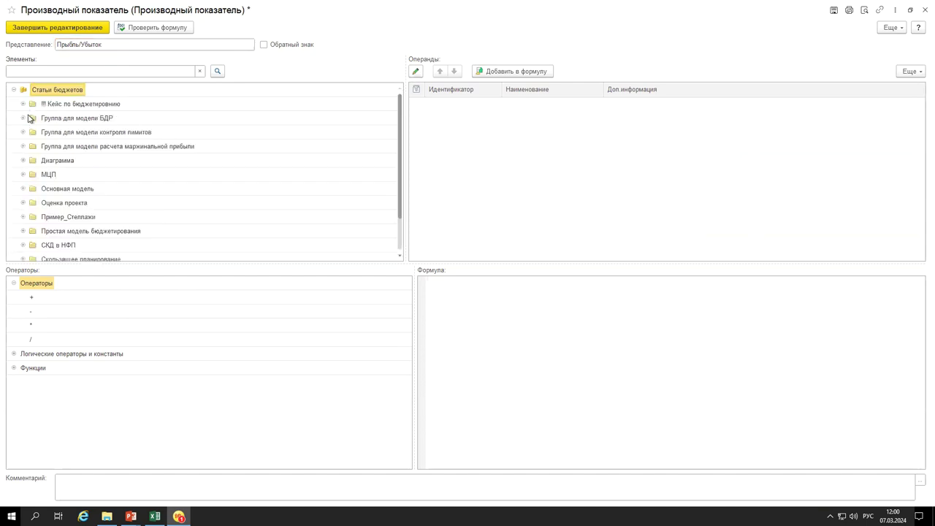
pyautogui.click(24, 188)
pyautogui.click(32, 216)
pyautogui.scroll(-3, 46, 221)
pyautogui.scroll(1, 49, 223)
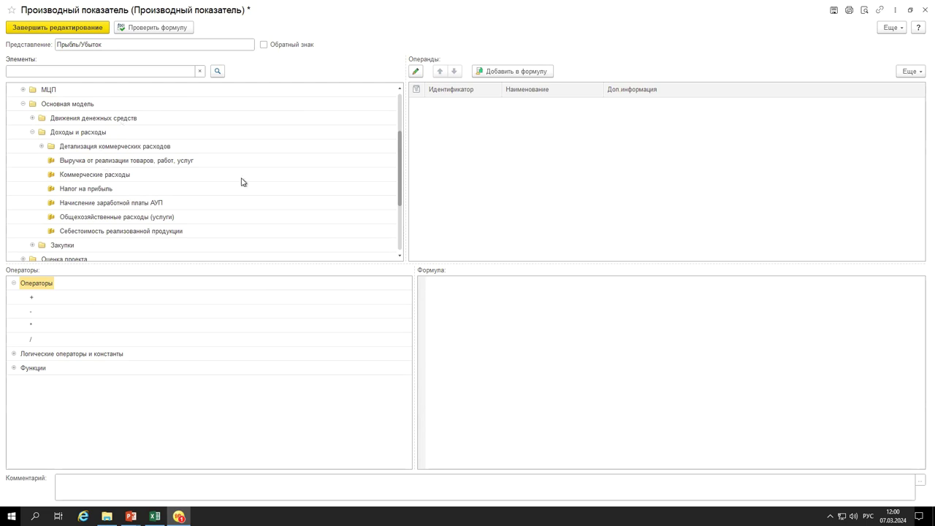
pyautogui.moveTo(101, 163); pyautogui.dragTo(119, 236)
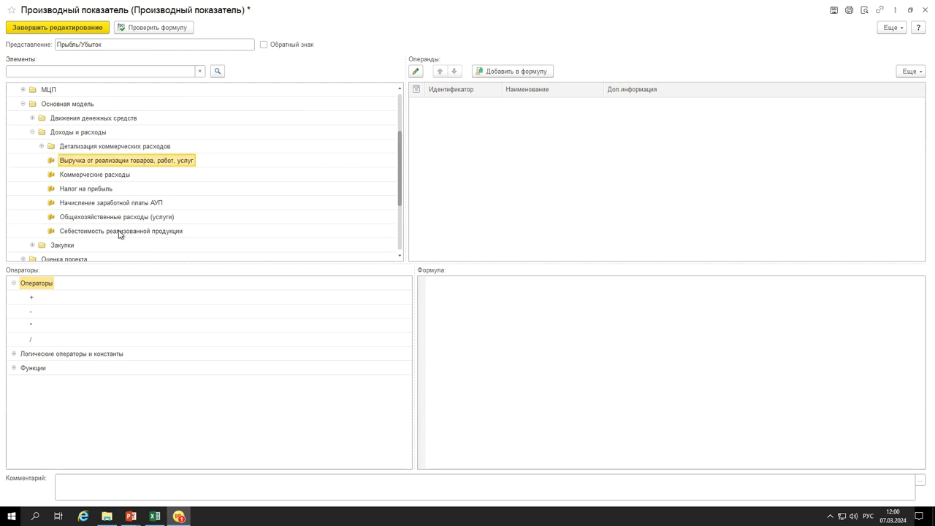
pyautogui.keyDown('shift'); pyautogui.click(119, 230); pyautogui.keyUp('shift')
pyautogui.moveTo(93, 165); pyautogui.dragTo(517, 161)
# Widen the operand identifier column and move the "ВыручкаОтРеализаТоваровРабот,Услуг" operand to the first position.
pyautogui.moveTo(502, 90); pyautogui.dragTo(588, 92)
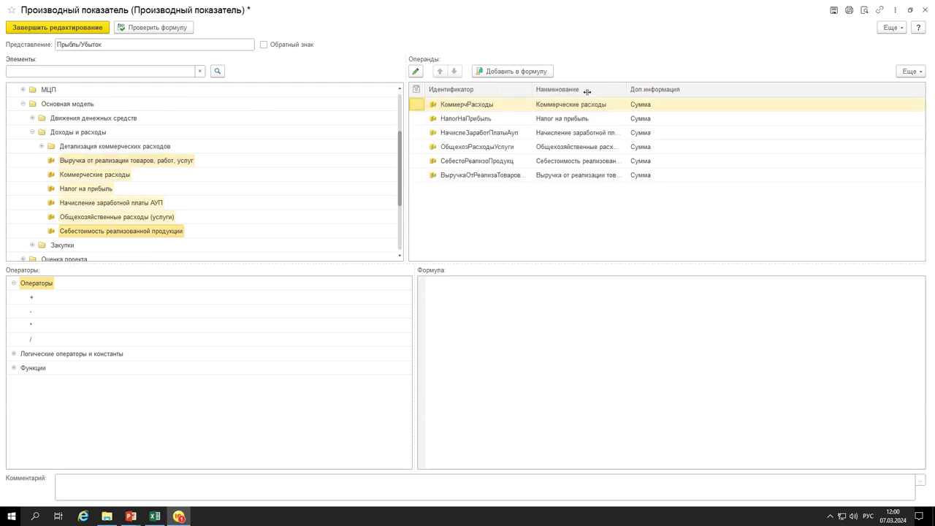
pyautogui.click(487, 176)
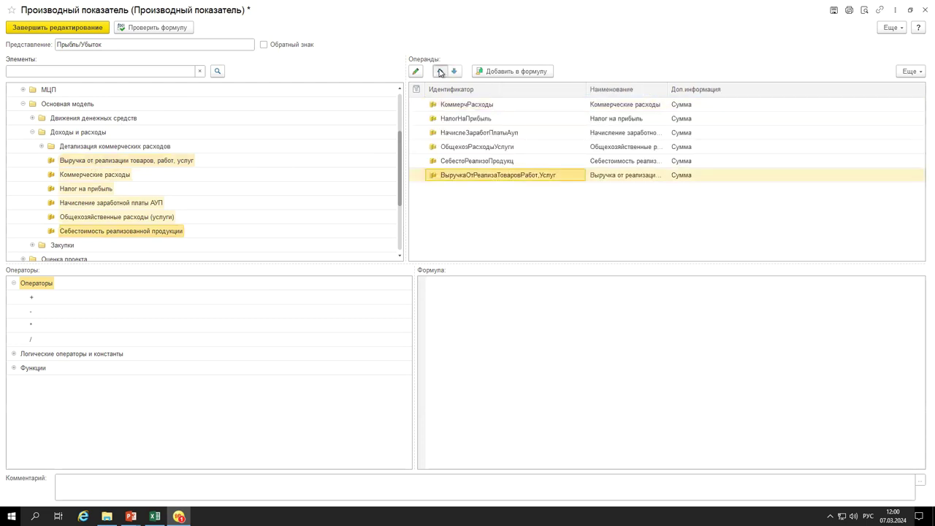
pyautogui.click(440, 71)
pyautogui.click(439, 71)
pyautogui.click(440, 71)
pyautogui.click(439, 71)
pyautogui.click(440, 71)
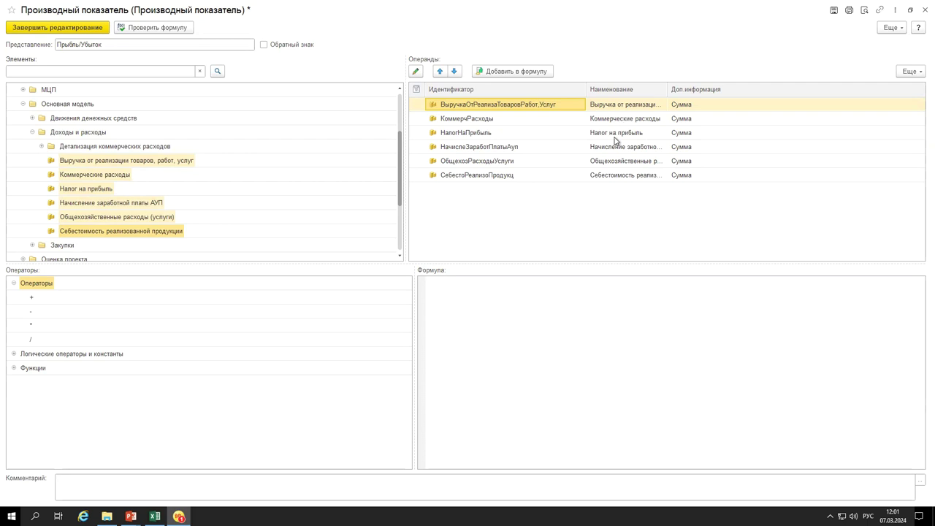
pyautogui.keyDown('shift'); pyautogui.click(602, 176); pyautogui.keyUp('shift')
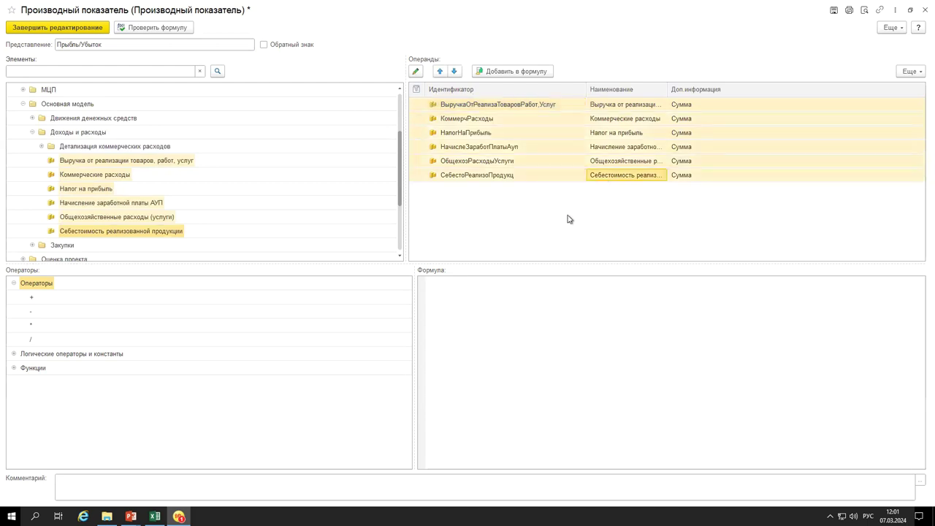
pyautogui.moveTo(491, 108); pyautogui.dragTo(438, 297)
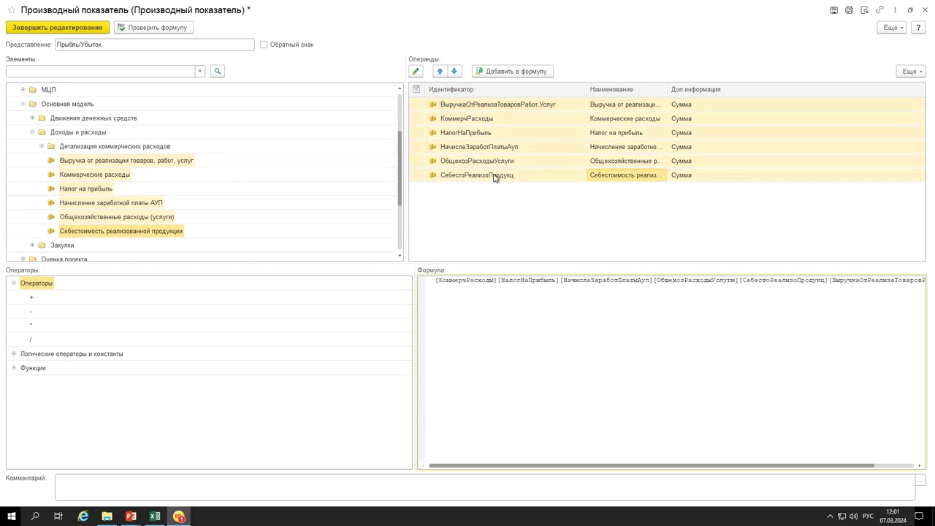
pyautogui.hotkey('ctrl', 'a')
pyautogui.press('Delete')
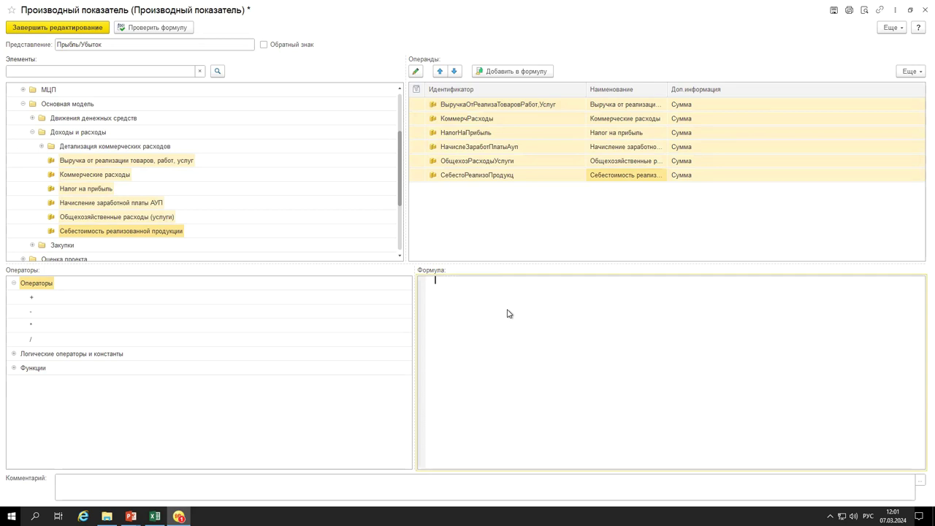
# Insert all six operands into the formula, with ВыручкаОтРеализаТоваровРабот,Услуг as the first one.
pyautogui.click(500, 176)
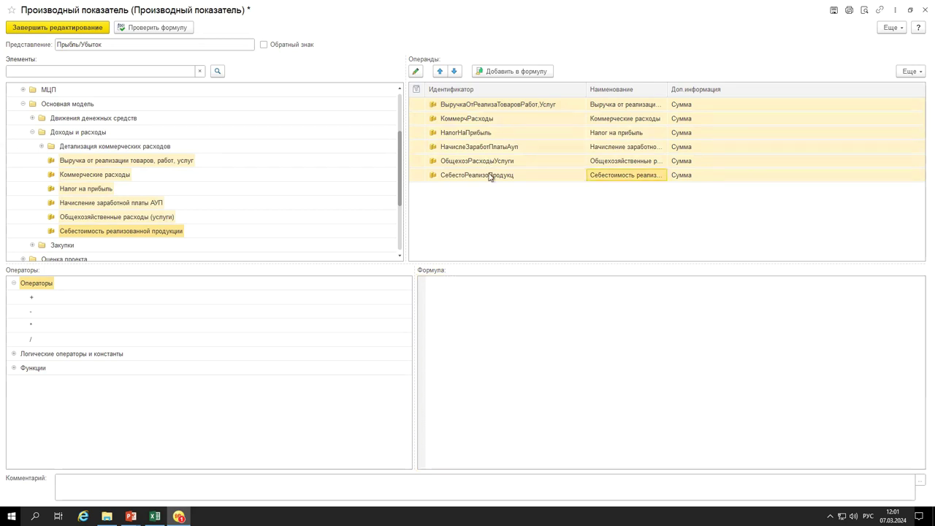
pyautogui.keyDown('shift'); pyautogui.click(491, 105); pyautogui.keyUp('shift')
pyautogui.moveTo(491, 104); pyautogui.dragTo(440, 297)
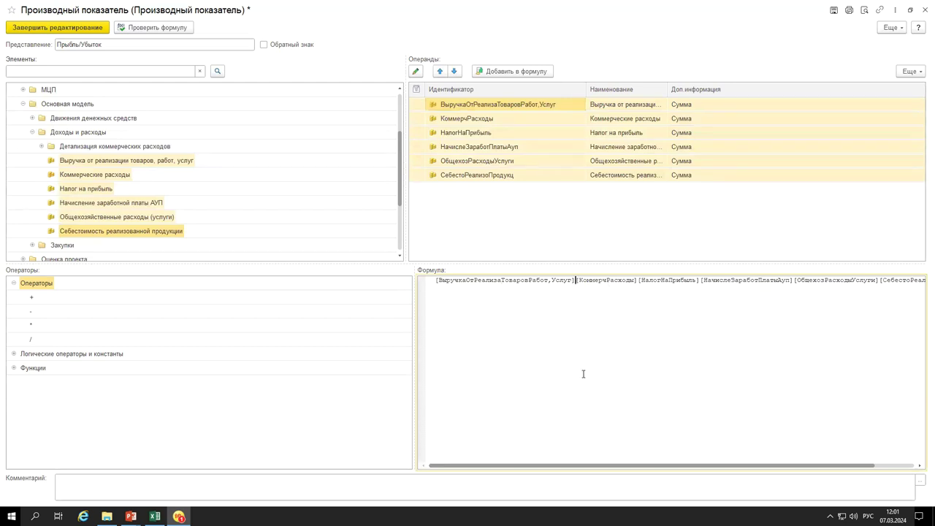
# Place a minus sign between all the formula's operands so that every expense and the profit tax are subtracted from the revenue.
pyautogui.write('-')
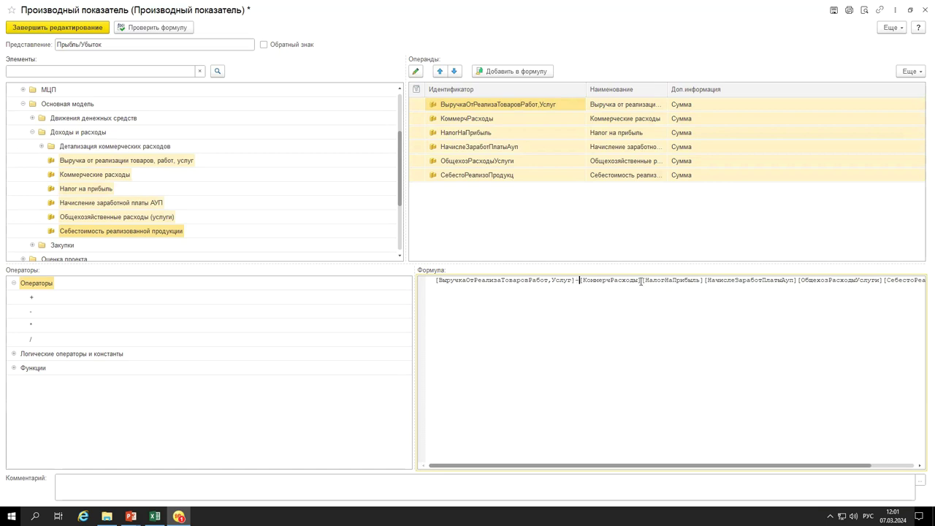
pyautogui.write('-')
pyautogui.click(708, 279)
pyautogui.write('-')
pyautogui.write('-')
pyautogui.click(896, 280)
pyautogui.write('-')
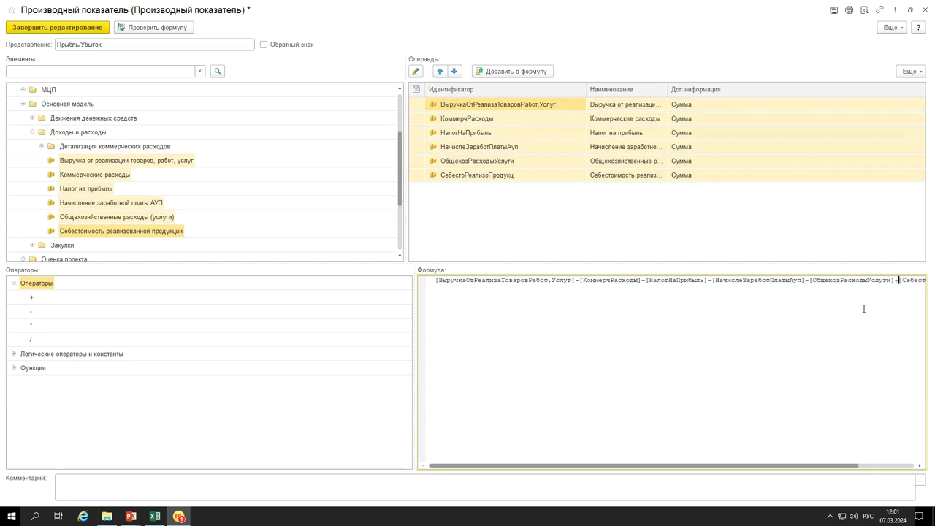
pyautogui.moveTo(799, 465); pyautogui.dragTo(897, 448)
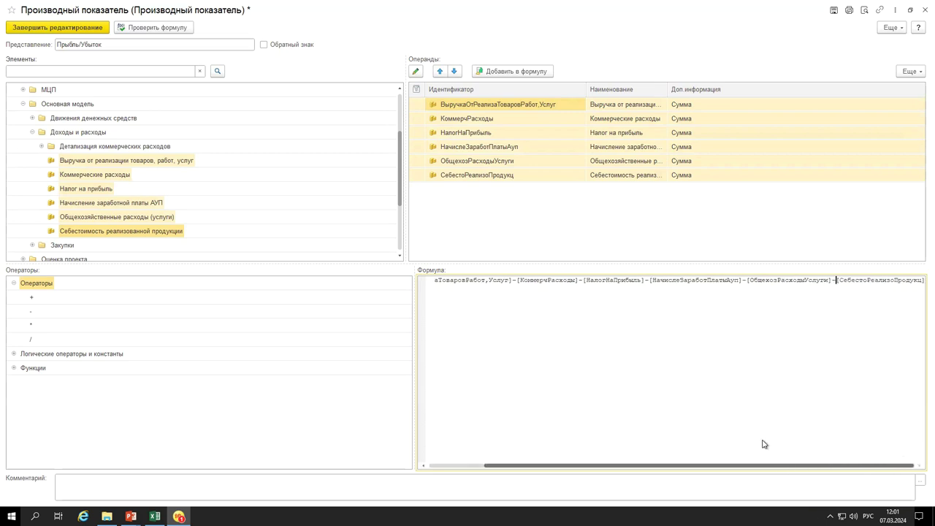
pyautogui.hscroll(-2, 609, 276)
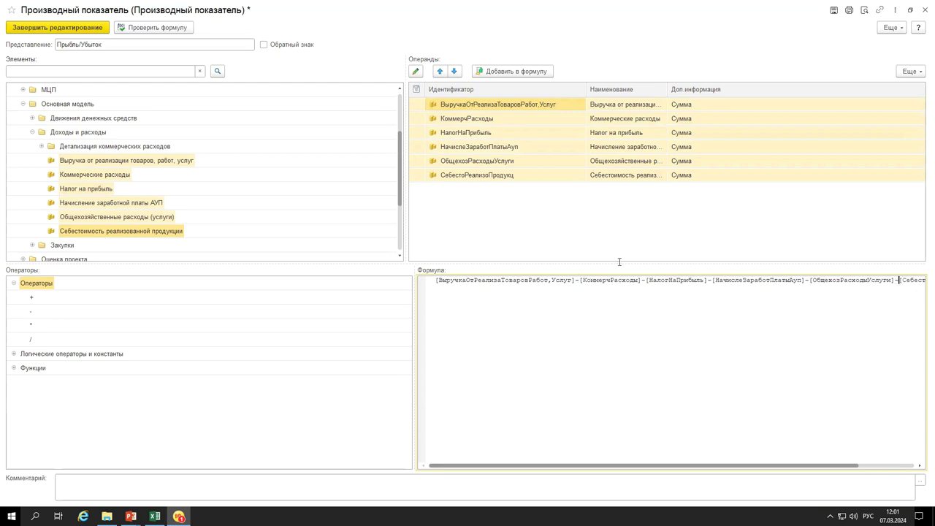
# Examine the revenue operand's settings and identifier and how it is referenced in the formula.
pyautogui.click(555, 106)
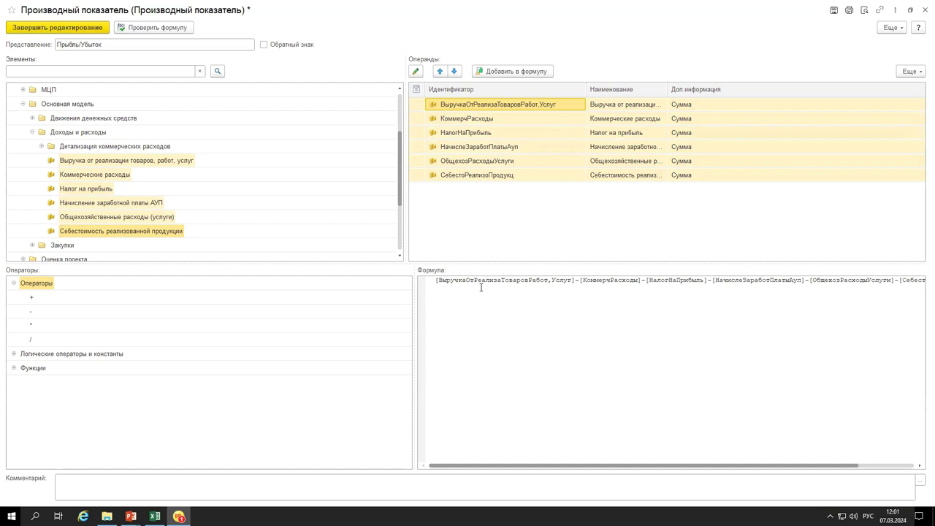
pyautogui.click(563, 280)
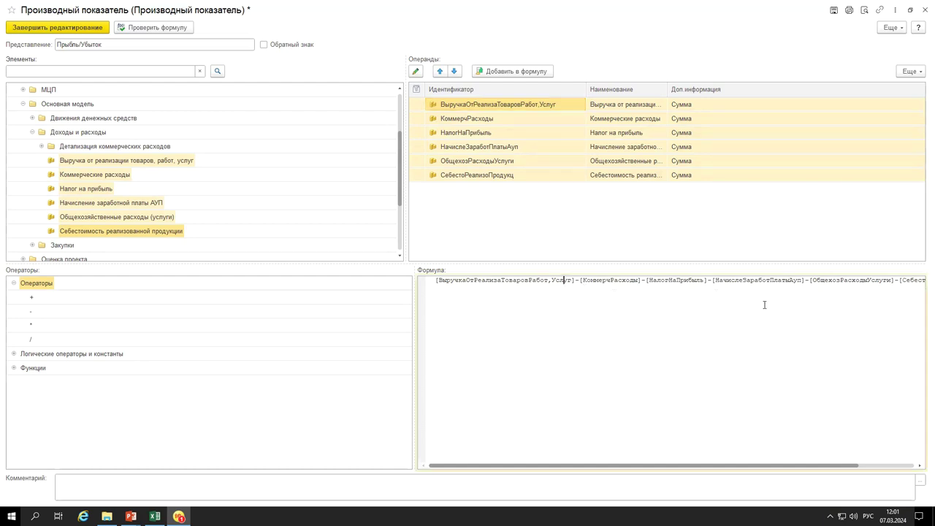
pyautogui.click(571, 108)
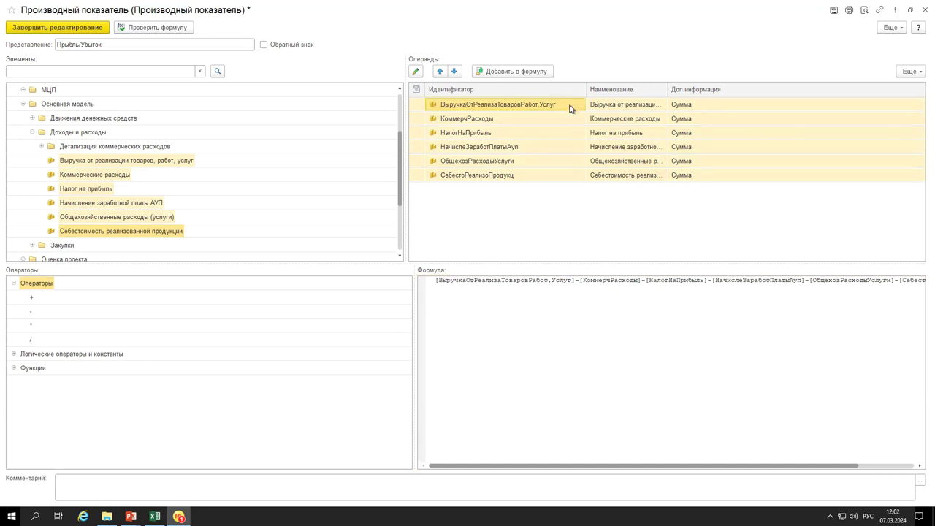
pyautogui.doubleClick(632, 109)
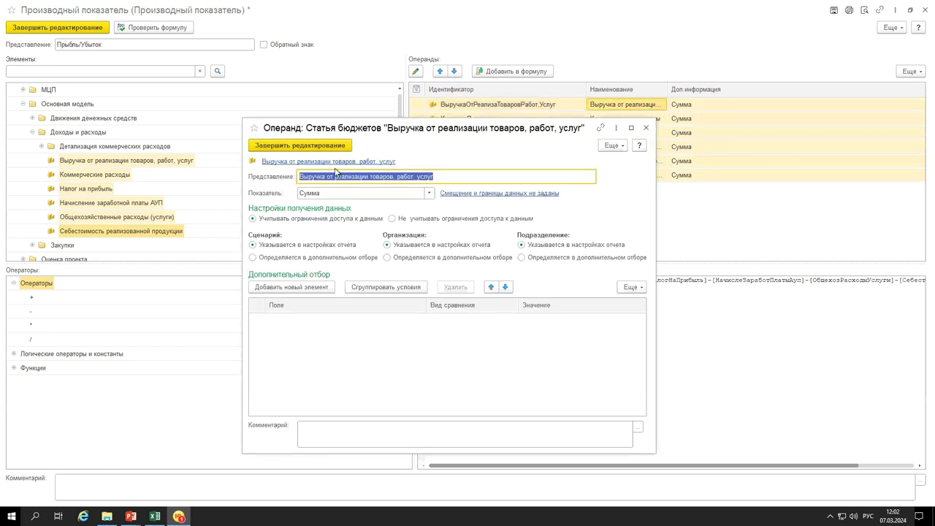
pyautogui.click(646, 127)
pyautogui.click(549, 146)
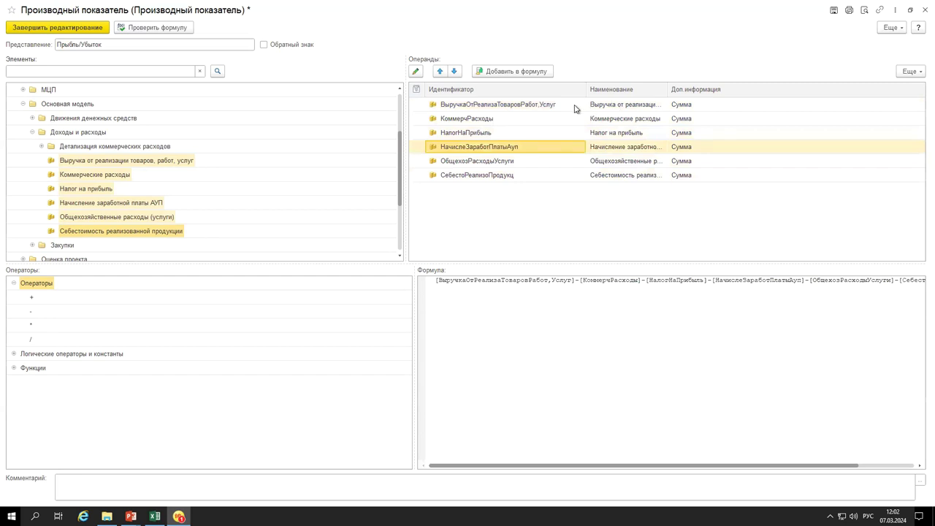
pyautogui.doubleClick(573, 106)
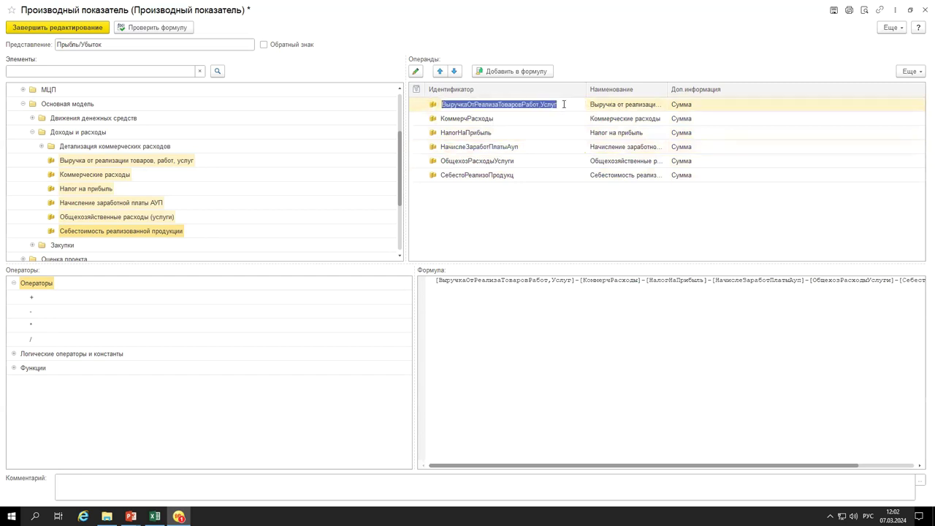
pyautogui.click(563, 104)
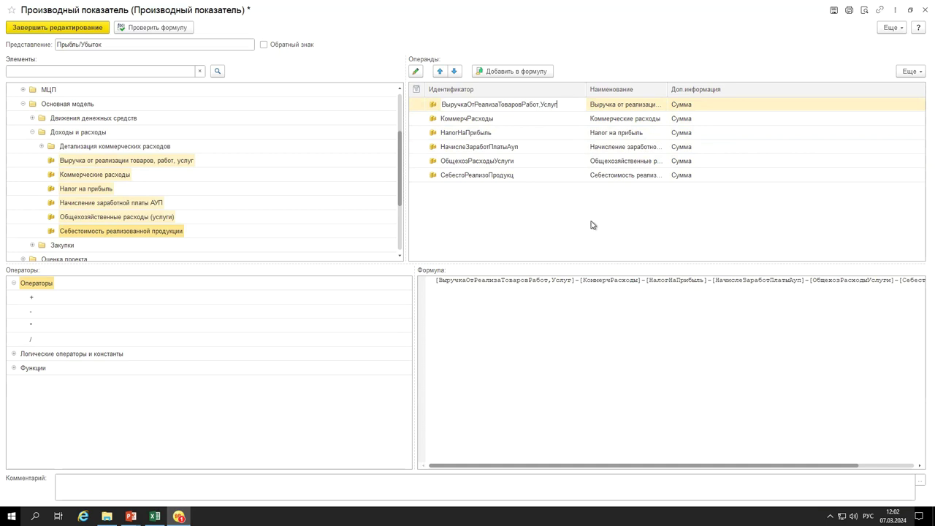
pyautogui.press('Return')
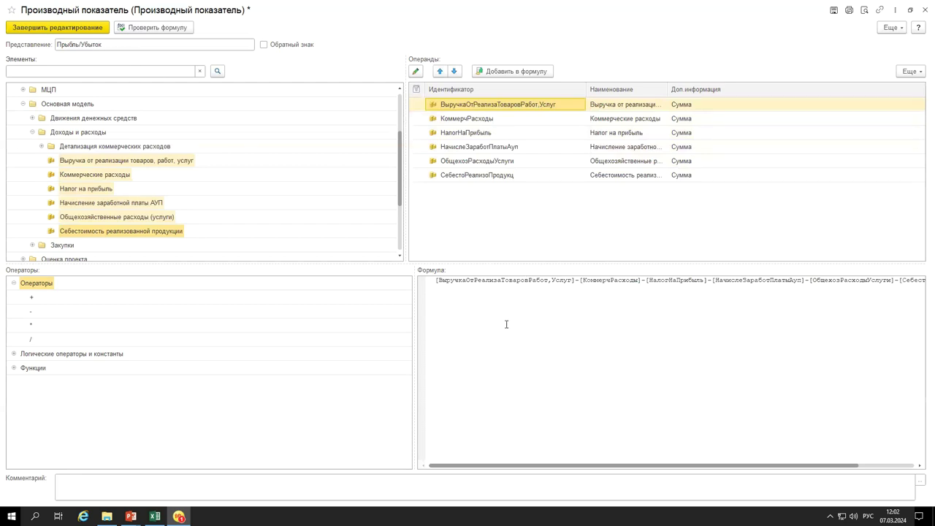
pyautogui.moveTo(509, 279); pyautogui.dragTo(811, 301)
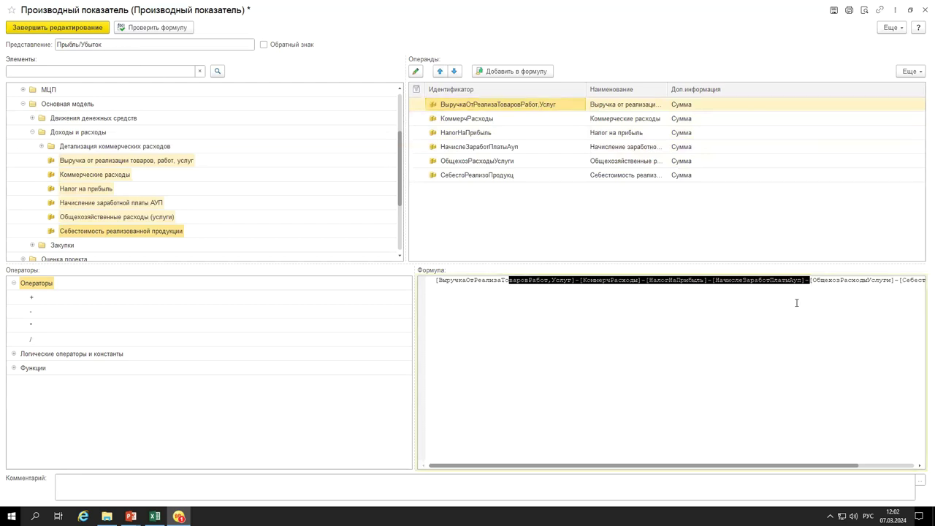
pyautogui.click(736, 303)
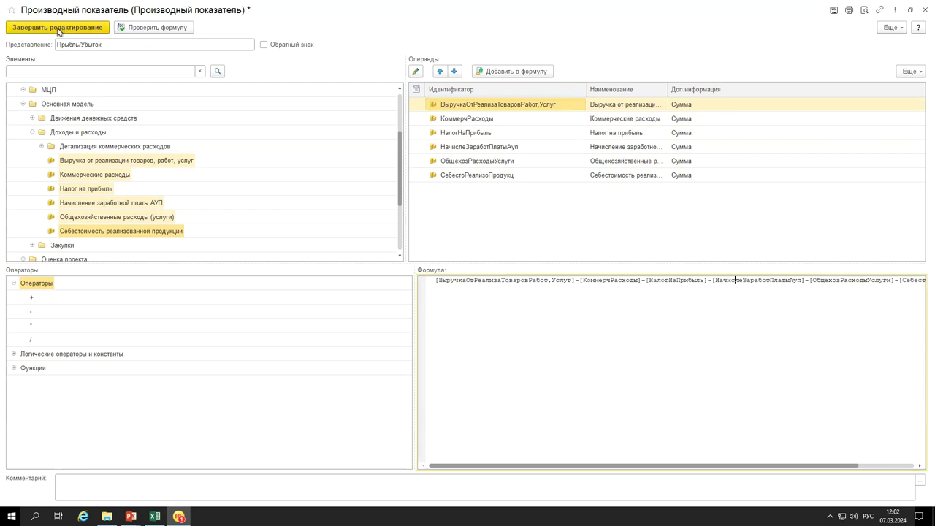
# Check the Прыбль/Убыток formula and finish editing it, saving the _БДР (помесячный) budget type.
pyautogui.click(144, 29)
pyautogui.click(539, 278)
pyautogui.click(59, 27)
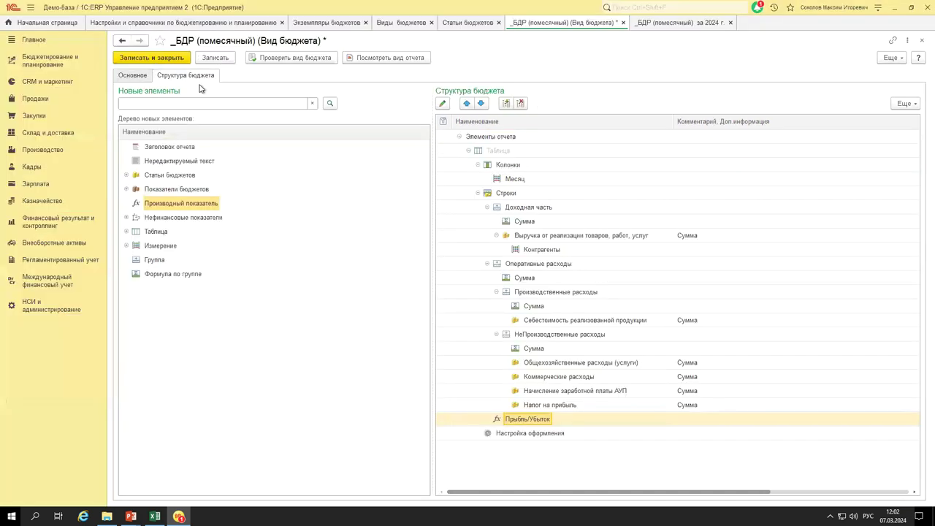
pyautogui.click(211, 59)
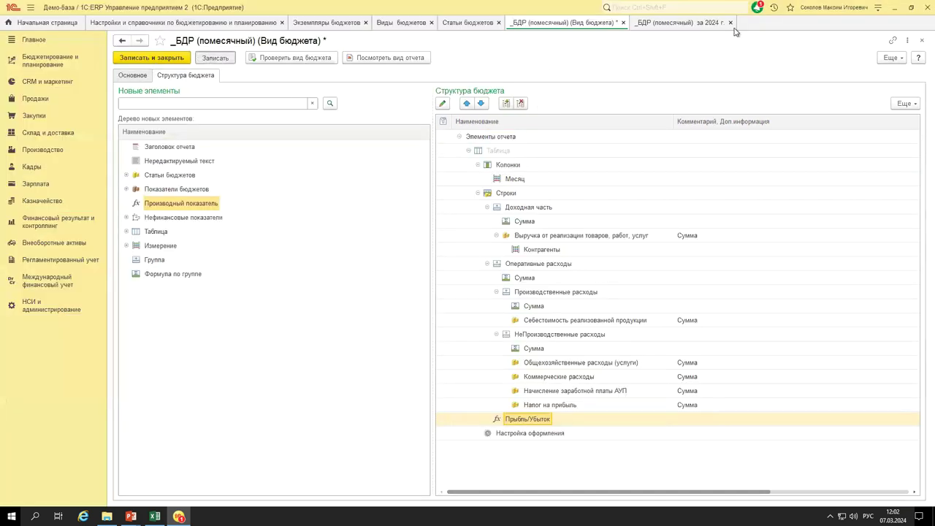
# Regenerate the _БДР (помесячный) за 2024 г. report and hide its settings to widen the table.
pyautogui.click(670, 23)
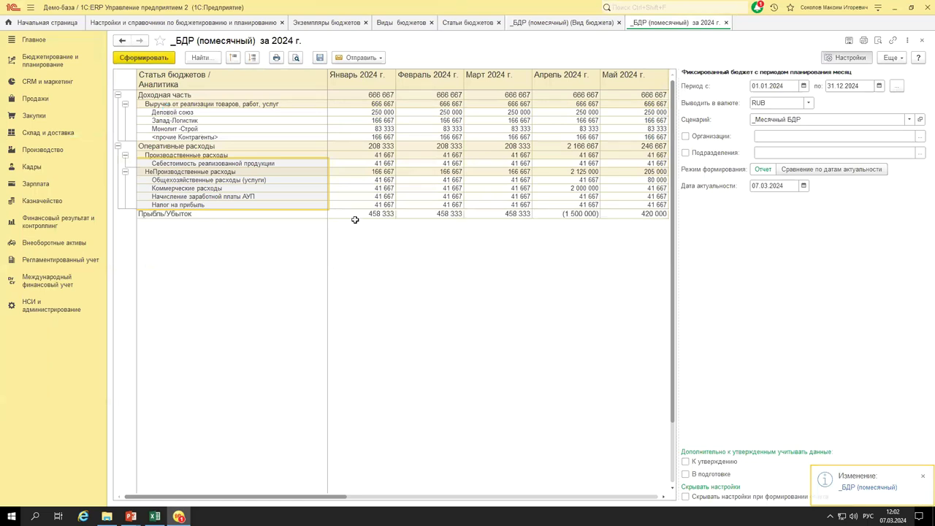
pyautogui.click(353, 214)
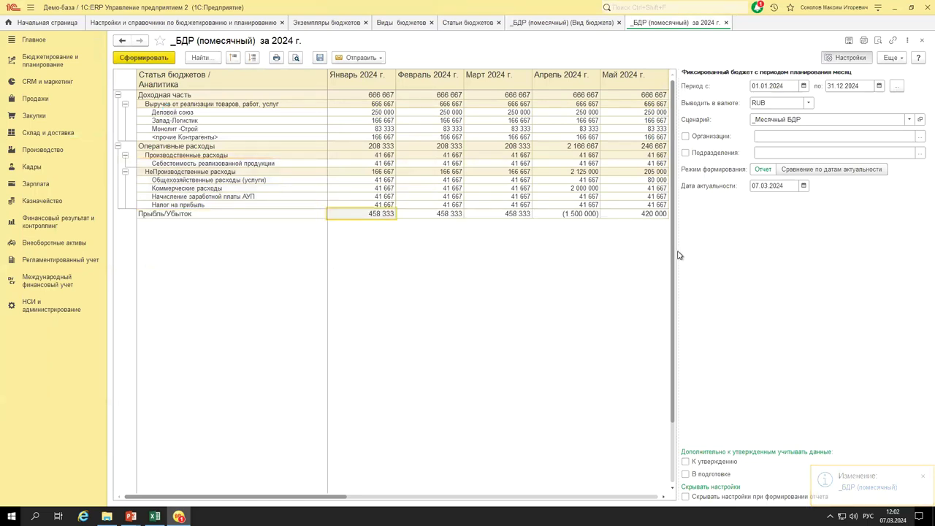
pyautogui.moveTo(744, 253); pyautogui.dragTo(746, 253)
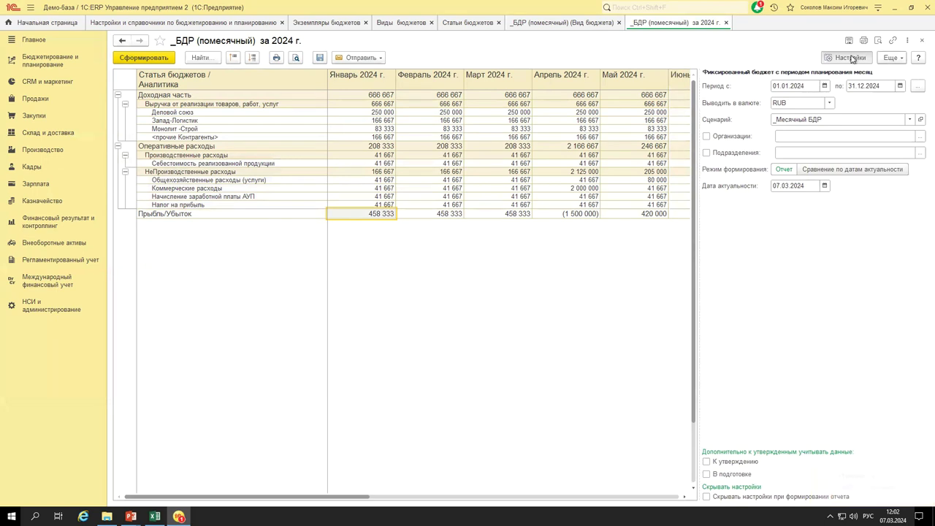
pyautogui.click(725, 232)
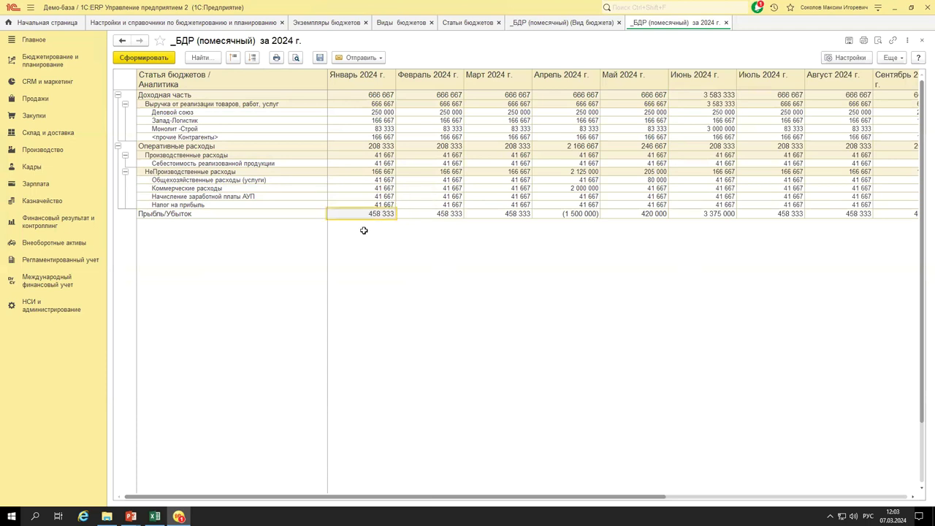
# Examine the Прыбль/Убыток row across all months of 2024 in the report.
pyautogui.moveTo(372, 213); pyautogui.dragTo(563, 213)
pyautogui.click(562, 214)
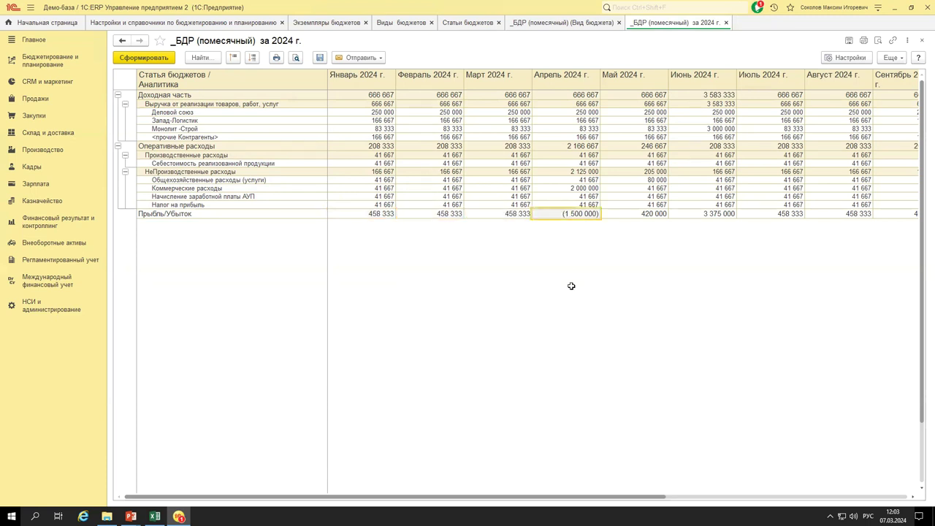
pyautogui.click(645, 213)
pyautogui.click(698, 213)
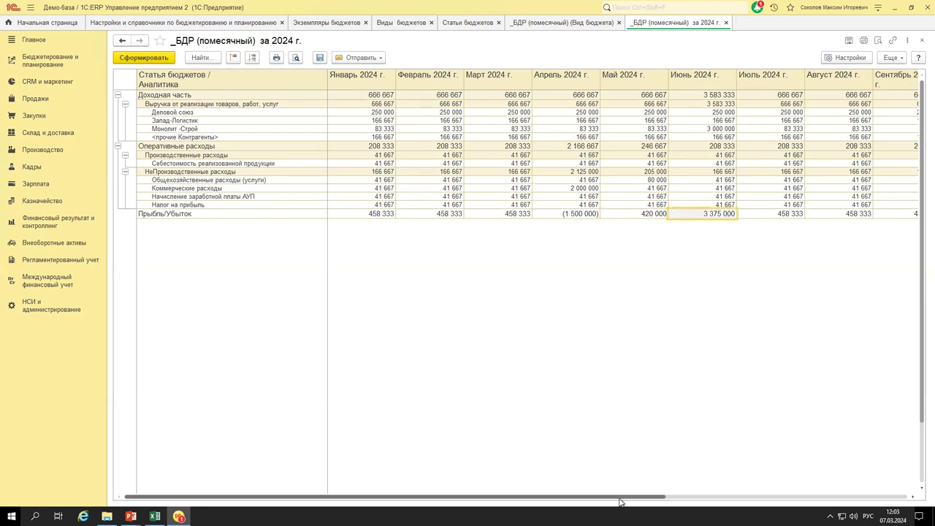
pyautogui.click(669, 497)
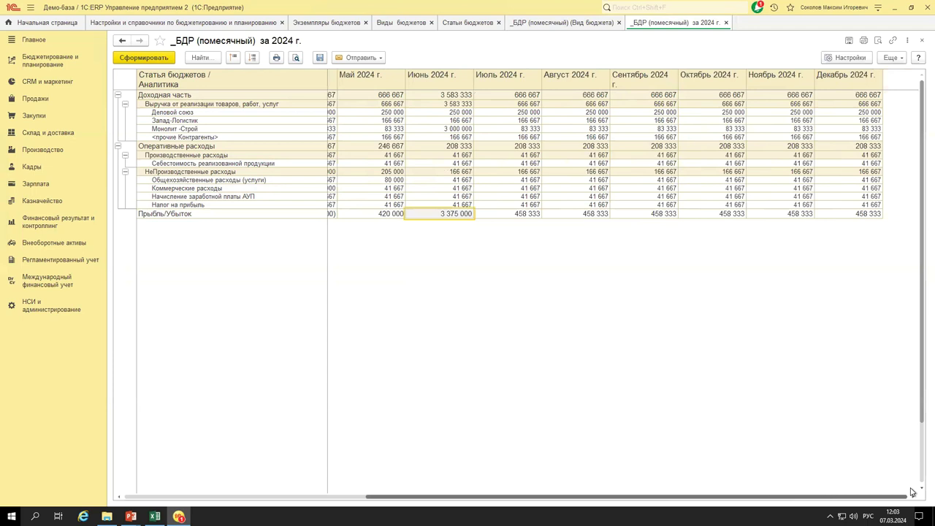
pyautogui.hscroll(-4, 621, 469)
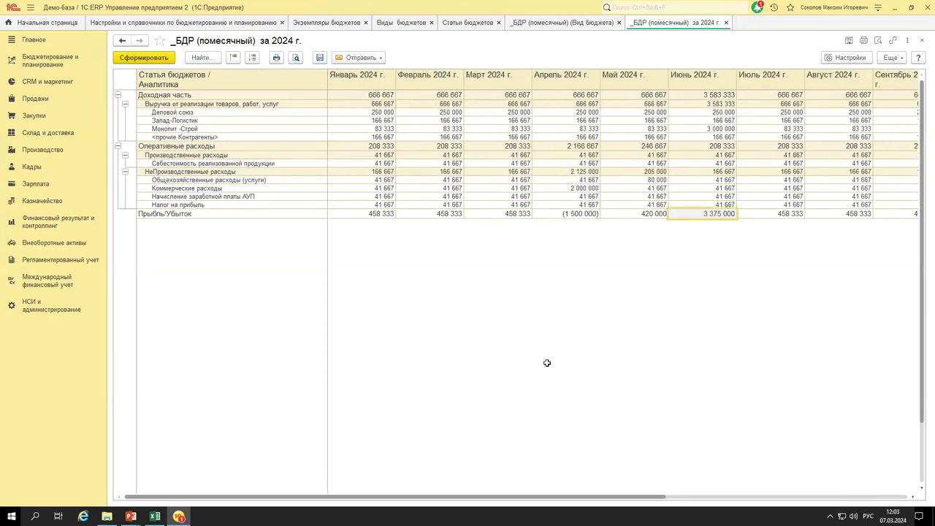
pyautogui.moveTo(546, 498); pyautogui.dragTo(874, 491)
pyautogui.hscroll(-4, 427, 463)
# In the budget type's Колонки, add a Группа containing Месяц and put a Формула по группе total inside it.
pyautogui.click(573, 25)
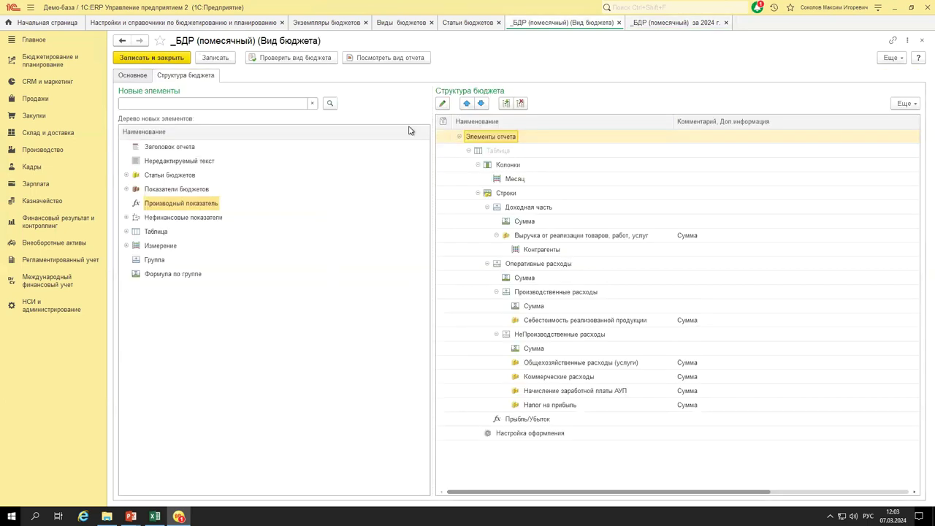
pyautogui.click(517, 184)
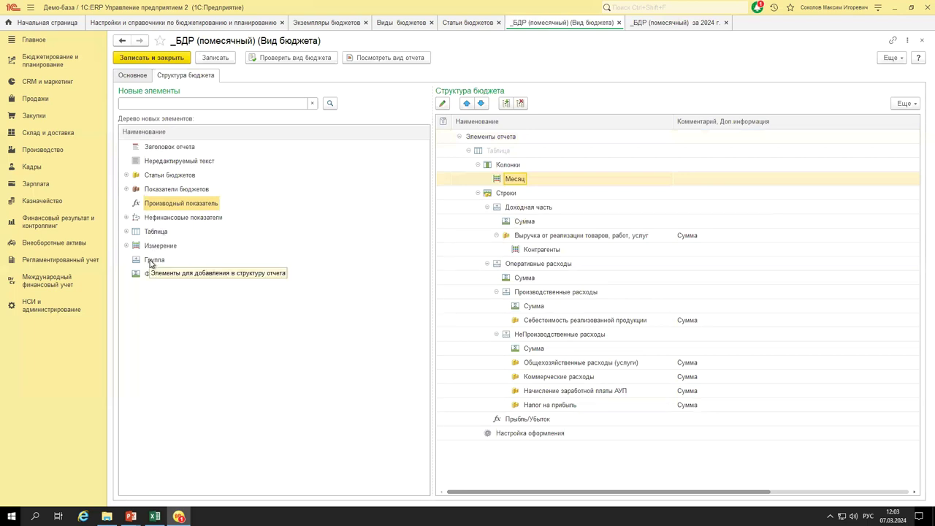
pyautogui.moveTo(151, 263); pyautogui.dragTo(508, 168)
pyautogui.moveTo(515, 187); pyautogui.dragTo(517, 194)
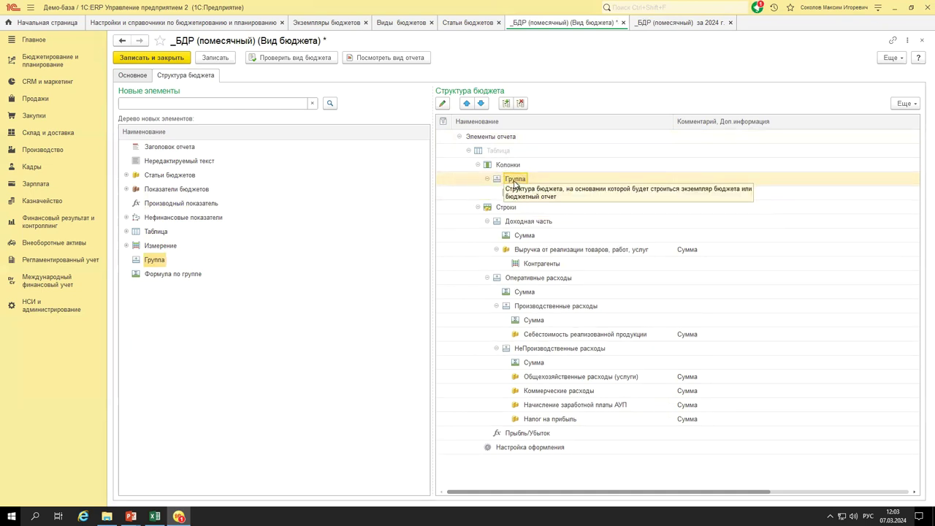
pyautogui.moveTo(165, 276); pyautogui.dragTo(505, 185)
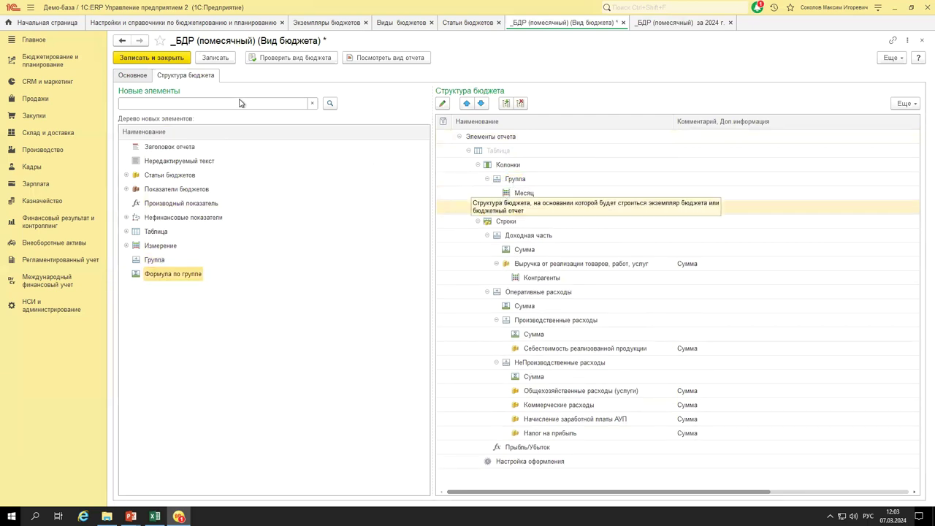
# Save the budget type and regenerate the _БДР (помесячный) за 2024 г. report with the new column structure.
pyautogui.click(215, 58)
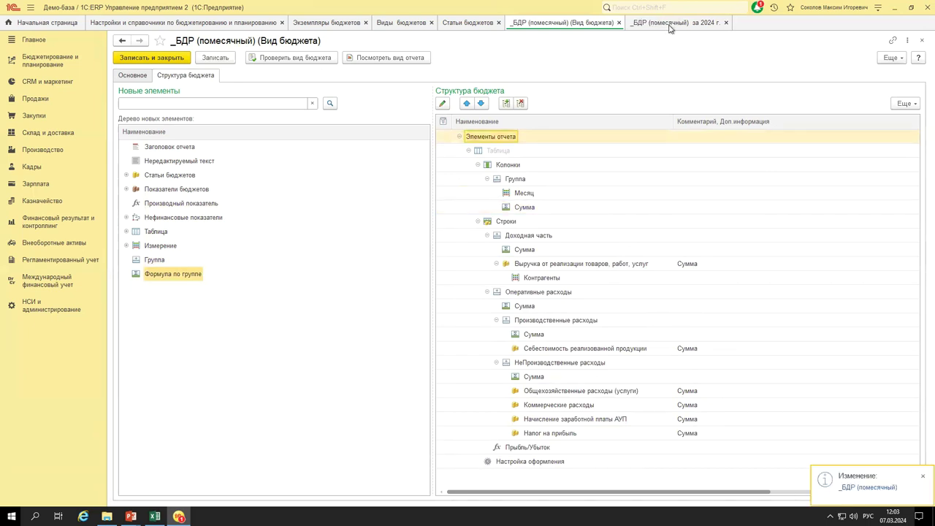
pyautogui.click(669, 26)
pyautogui.click(143, 58)
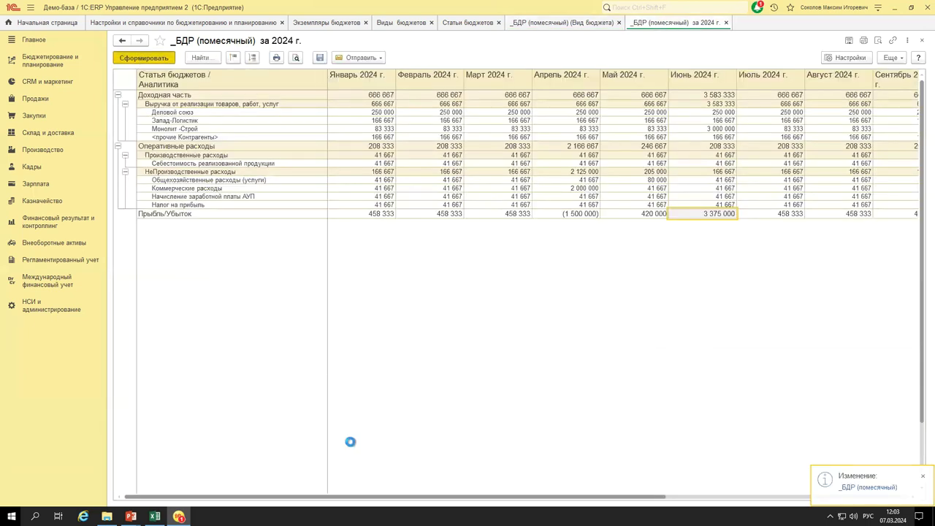
# Check the Сумма total column of the 2024 report, from Доходная часть down to Прыбль/Убыток.
pyautogui.moveTo(347, 498); pyautogui.dragTo(674, 495)
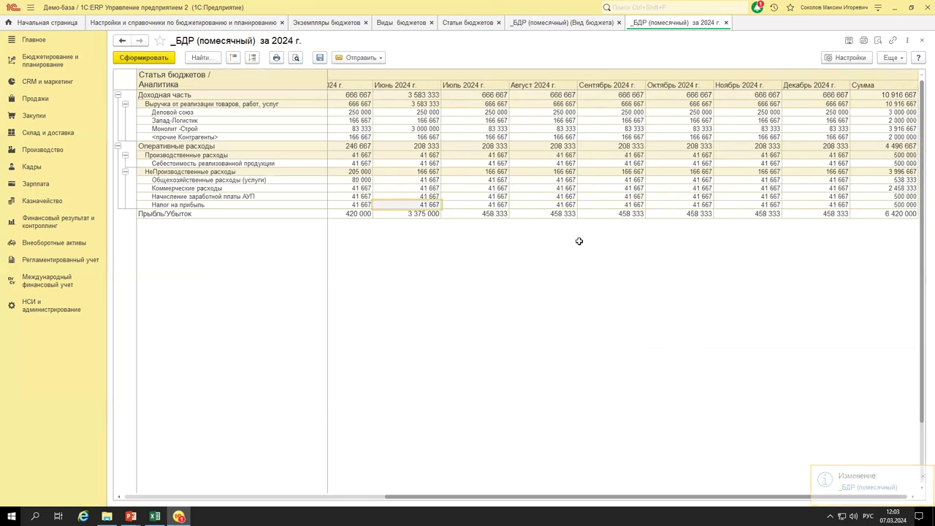
pyautogui.moveTo(865, 95); pyautogui.dragTo(884, 214)
pyautogui.click(885, 214)
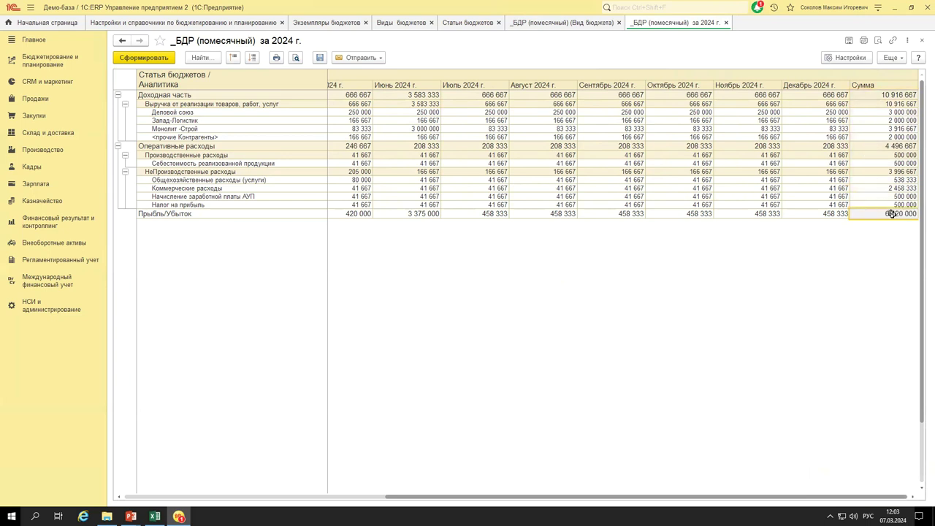
# Review the budget type's Настройка оформления cell layout for all rows and columns, and close it without changes.
pyautogui.click(567, 25)
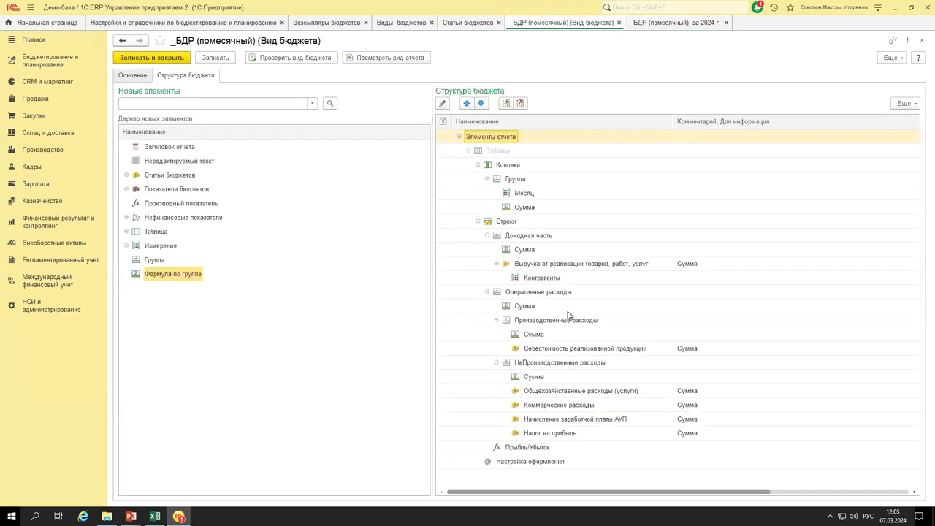
pyautogui.doubleClick(523, 462)
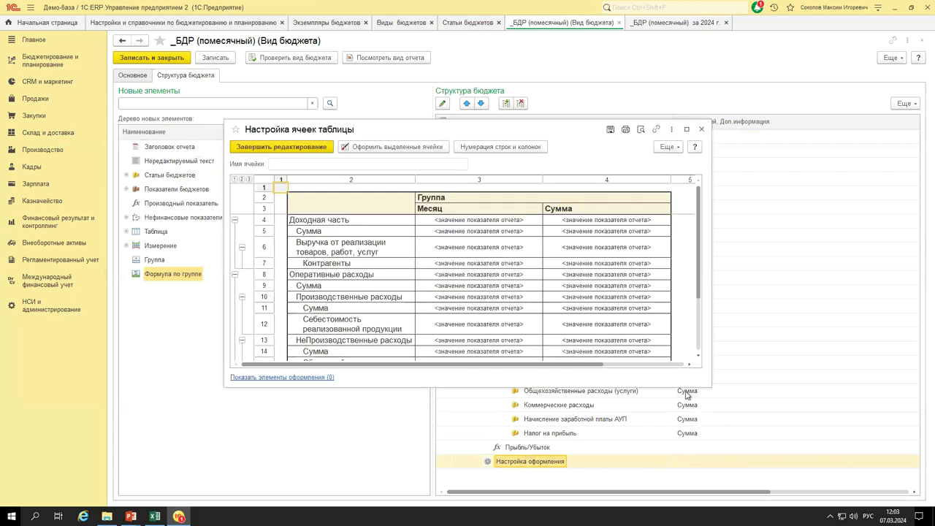
pyautogui.scroll(-3, 612, 321)
pyautogui.scroll(-2, 612, 321)
pyautogui.scroll(4, 612, 321)
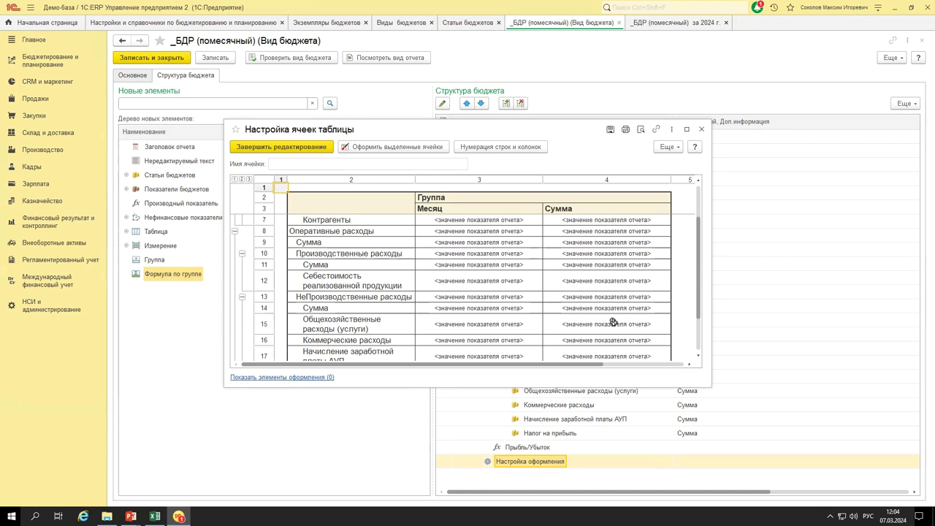
pyautogui.scroll(-3, 612, 321)
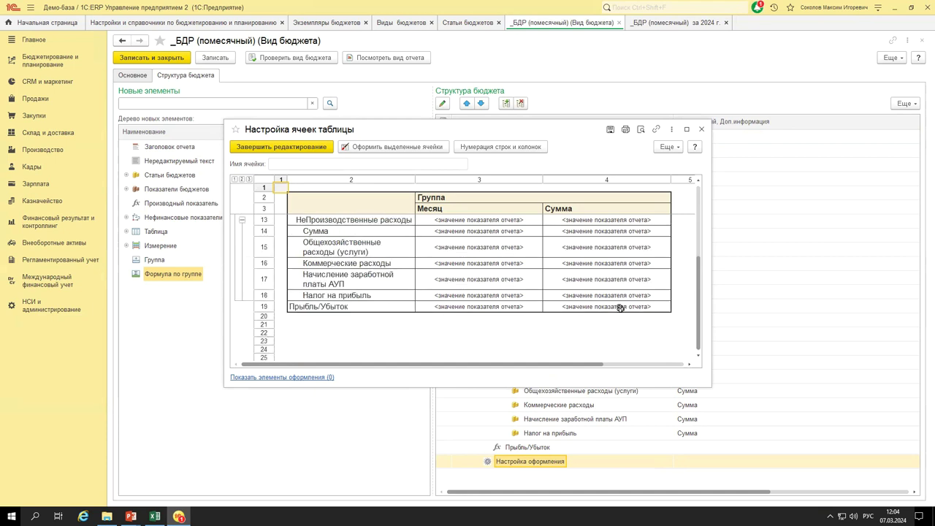
pyautogui.scroll(5, 617, 326)
pyautogui.click(701, 130)
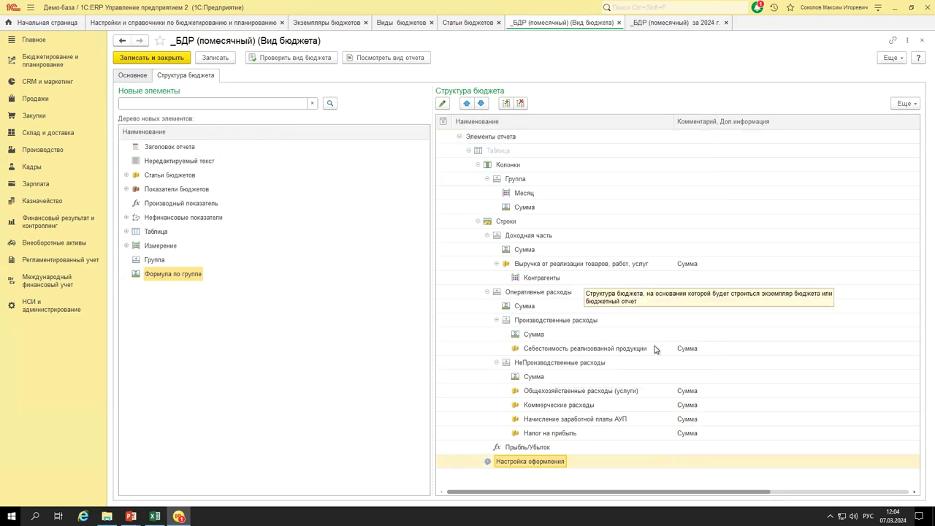
# Compare the Группа heading above the report's months with the Группа element in the budget type's Колонки.
pyautogui.click(679, 24)
pyautogui.moveTo(618, 500); pyautogui.dragTo(295, 498)
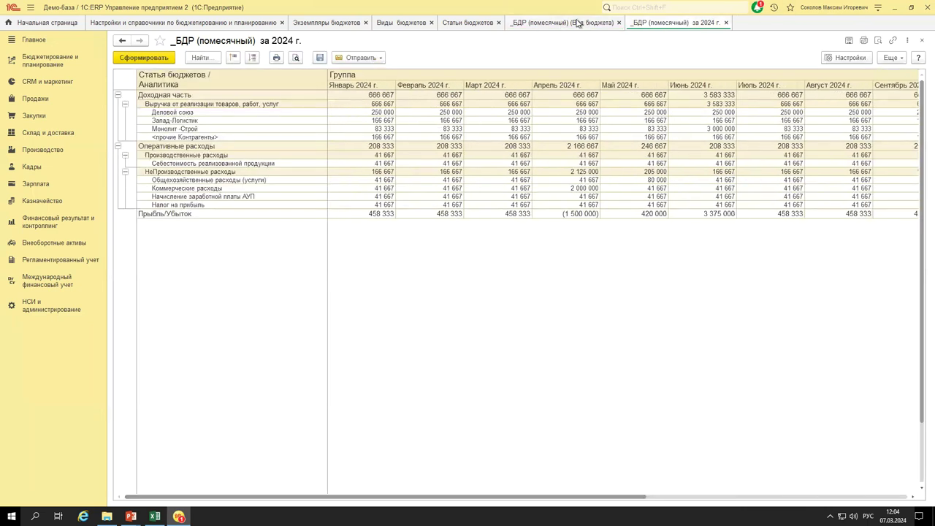
pyautogui.click(584, 23)
pyautogui.click(513, 180)
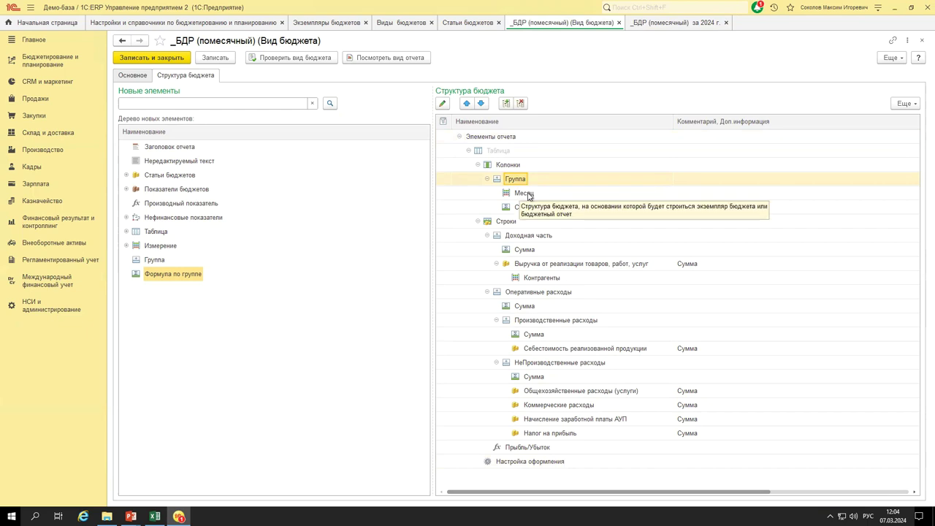
pyautogui.click(655, 23)
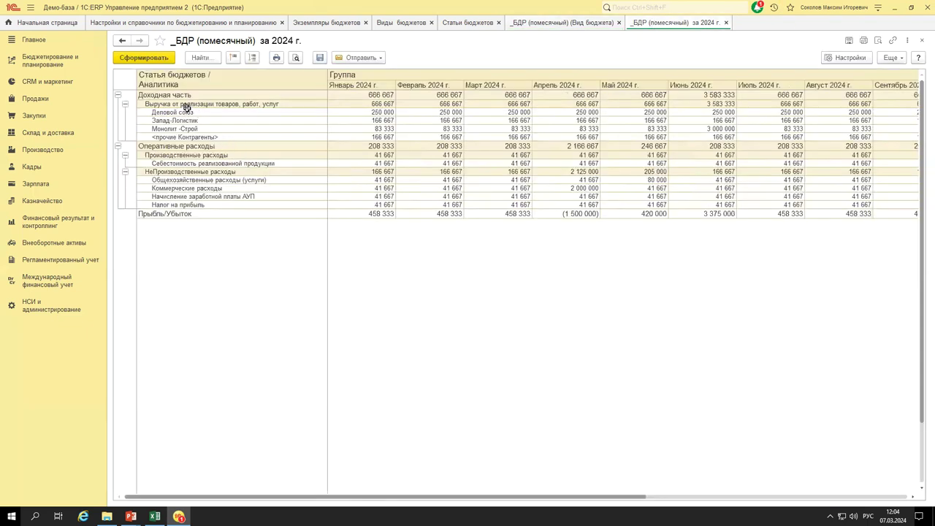
# Examine the counterparty breakdown under Выручка от реализации товаров, работ, услуг, collapsing and expanding it, and the production cost row in the report.
pyautogui.moveTo(172, 103); pyautogui.dragTo(399, 136)
pyautogui.click(380, 189)
pyautogui.moveTo(292, 103); pyautogui.dragTo(298, 131)
pyautogui.click(296, 131)
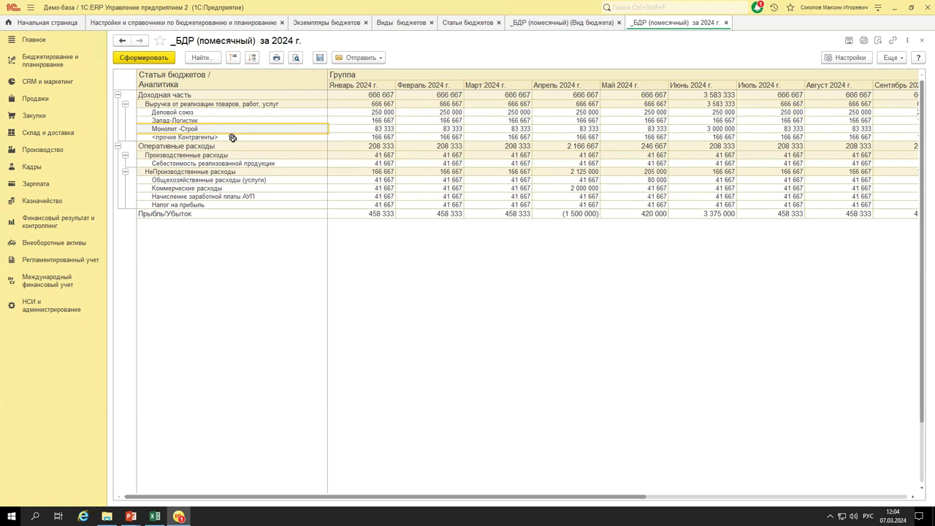
pyautogui.moveTo(230, 103); pyautogui.dragTo(370, 137)
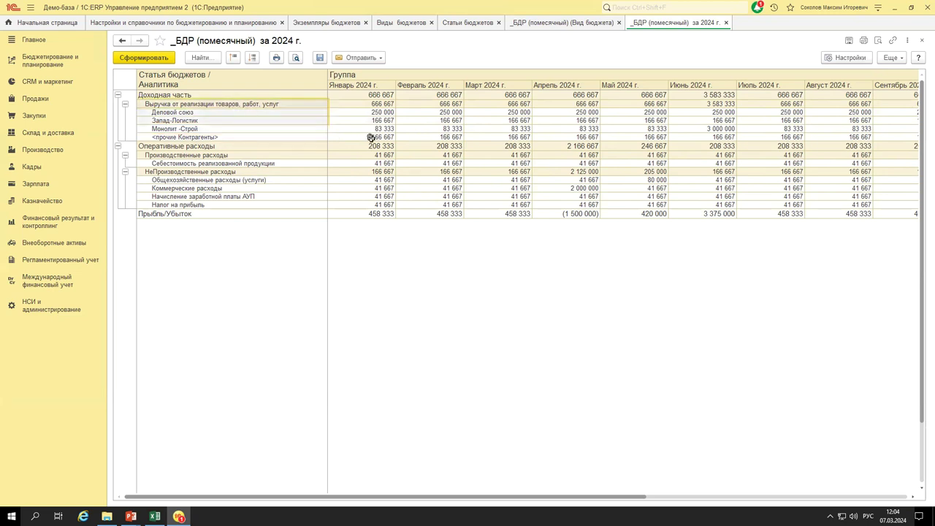
pyautogui.click(188, 119)
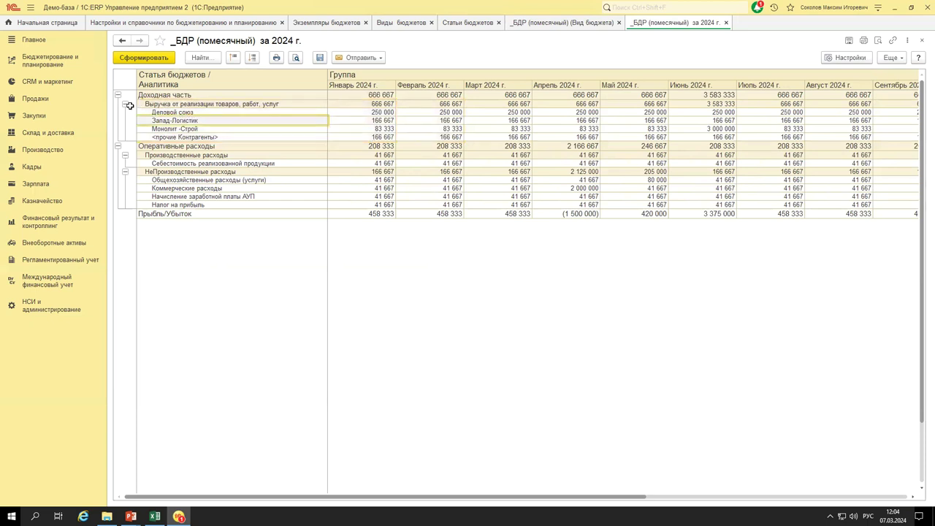
pyautogui.click(126, 105)
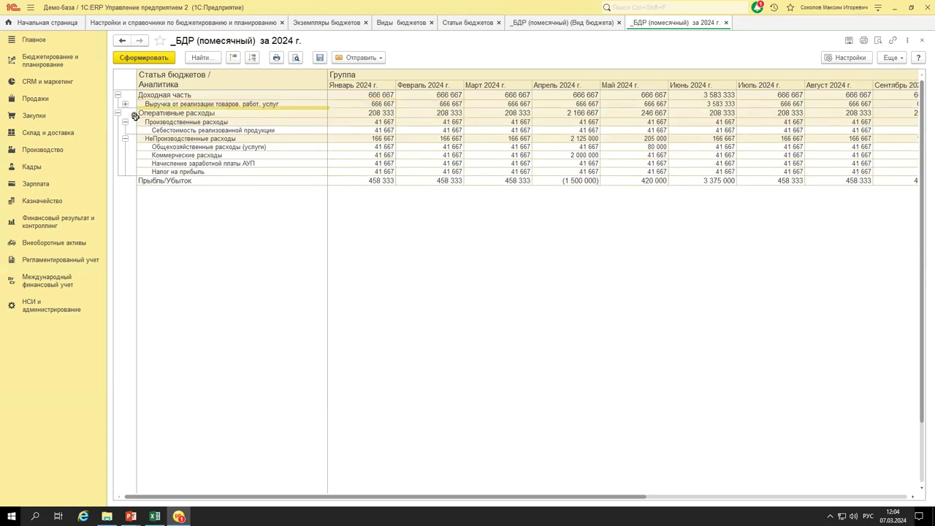
pyautogui.click(126, 104)
pyautogui.moveTo(179, 116); pyautogui.dragTo(370, 136)
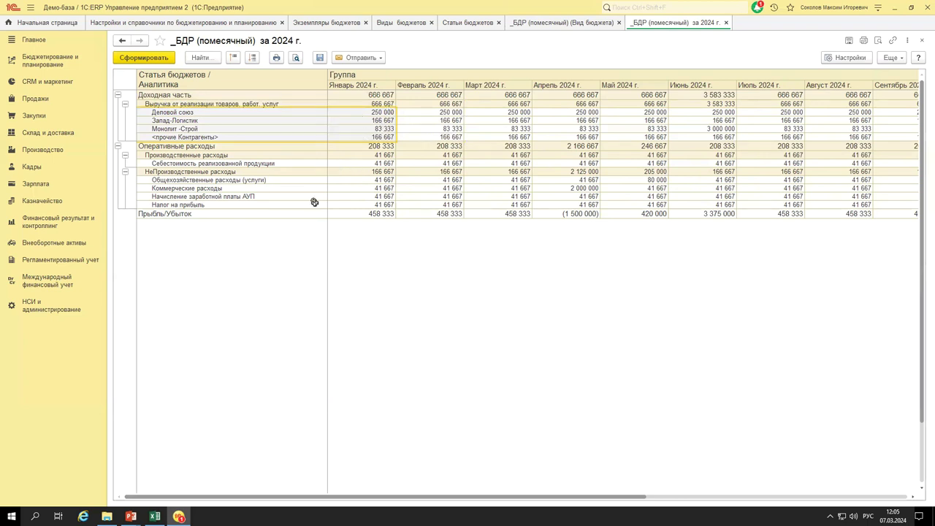
pyautogui.click(371, 164)
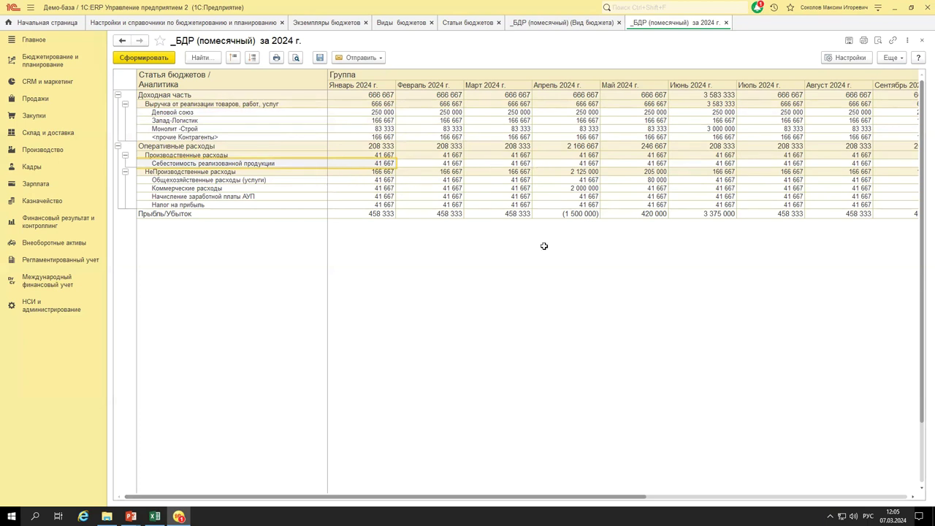
# Examine the Прыбль/Убыток row month by month through to its annual total in the Сумма column.
pyautogui.click(555, 214)
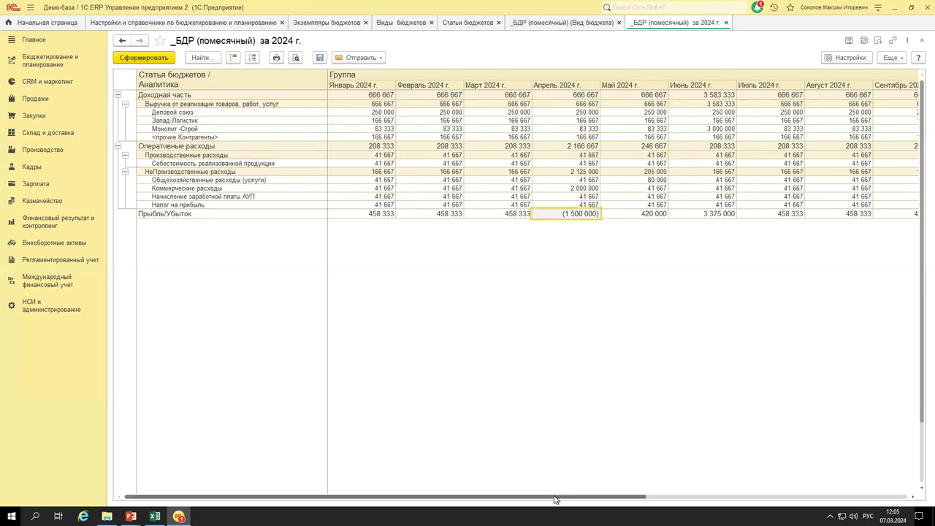
pyautogui.moveTo(558, 499); pyautogui.dragTo(534, 497)
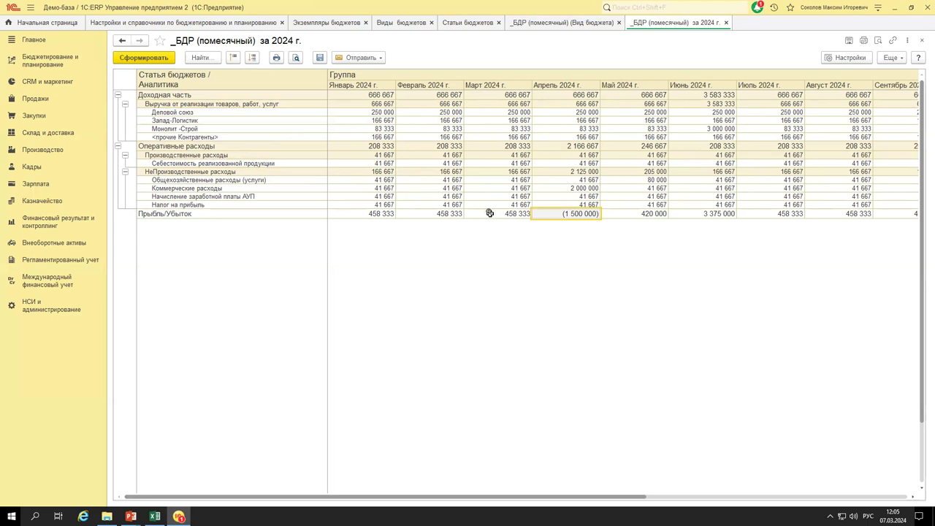
pyautogui.click(500, 213)
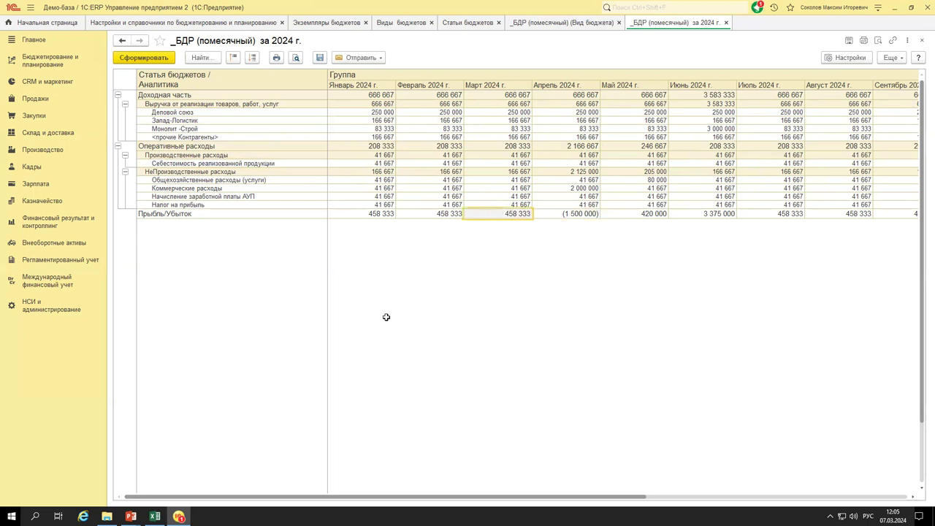
pyautogui.moveTo(442, 211); pyautogui.dragTo(511, 205)
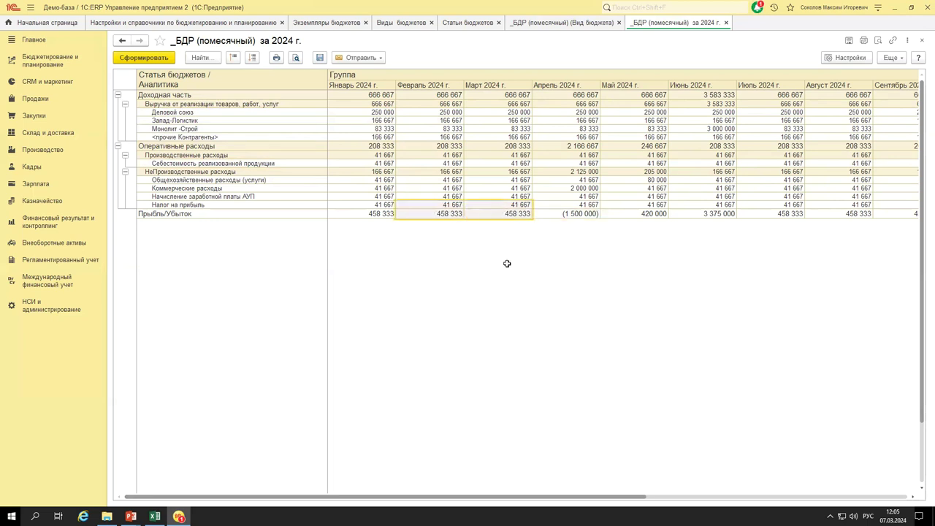
pyautogui.click(556, 213)
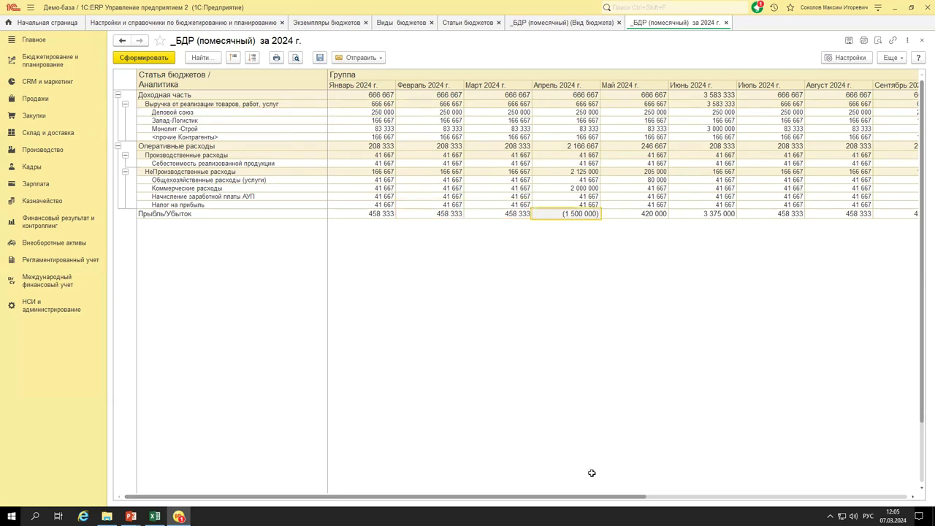
pyautogui.moveTo(571, 496); pyautogui.dragTo(789, 460)
pyautogui.click(429, 212)
pyautogui.moveTo(591, 495); pyautogui.dragTo(719, 494)
pyautogui.click(881, 213)
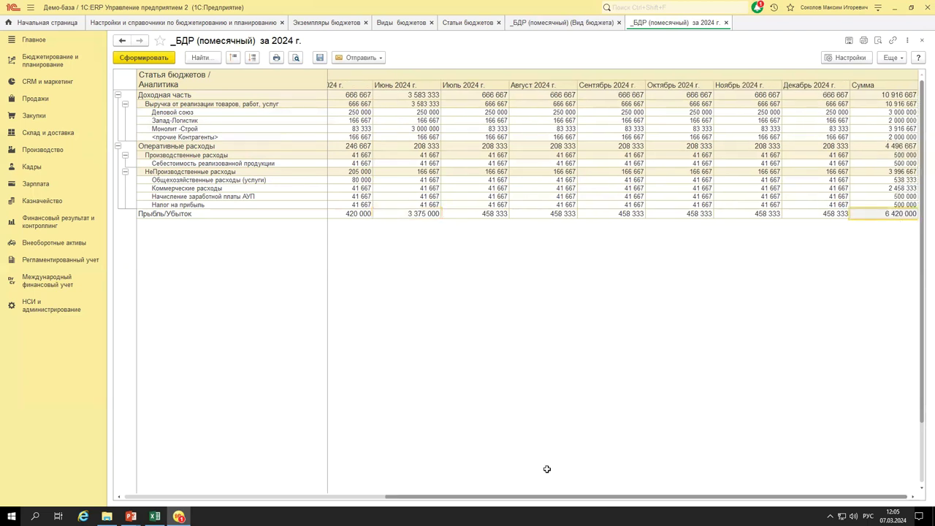
pyautogui.moveTo(542, 499); pyautogui.dragTo(281, 499)
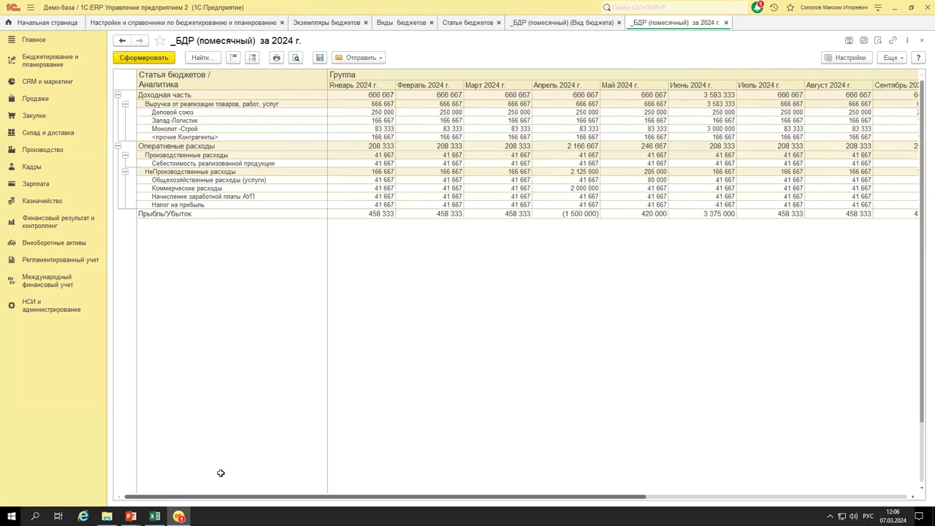
pyautogui.click(427, 213)
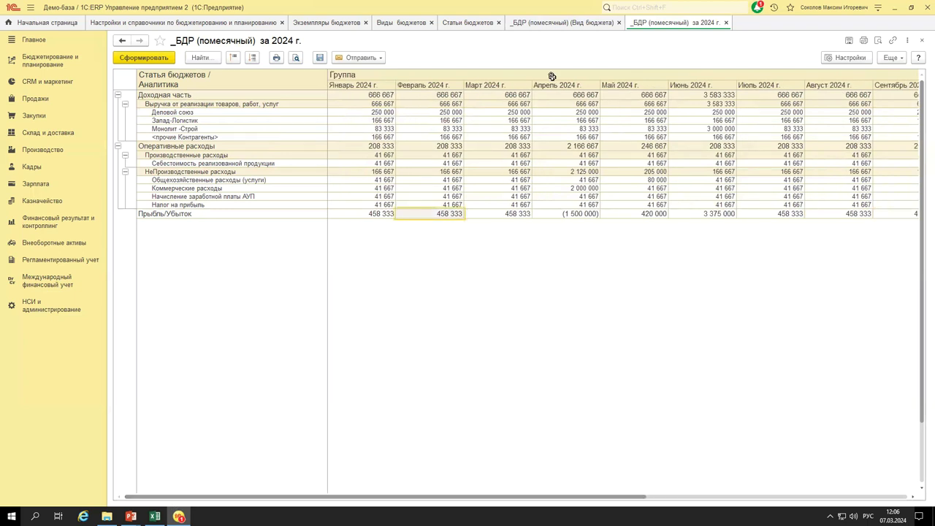
# Check which commands the budget structure offers for the Прыбль/Убыток indicator.
pyautogui.click(562, 24)
pyautogui.click(539, 451)
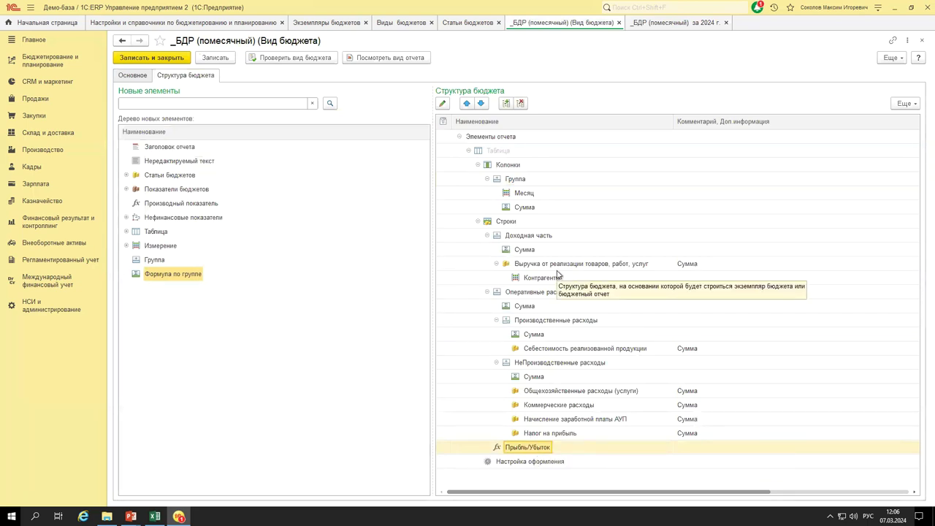
pyautogui.click(666, 25)
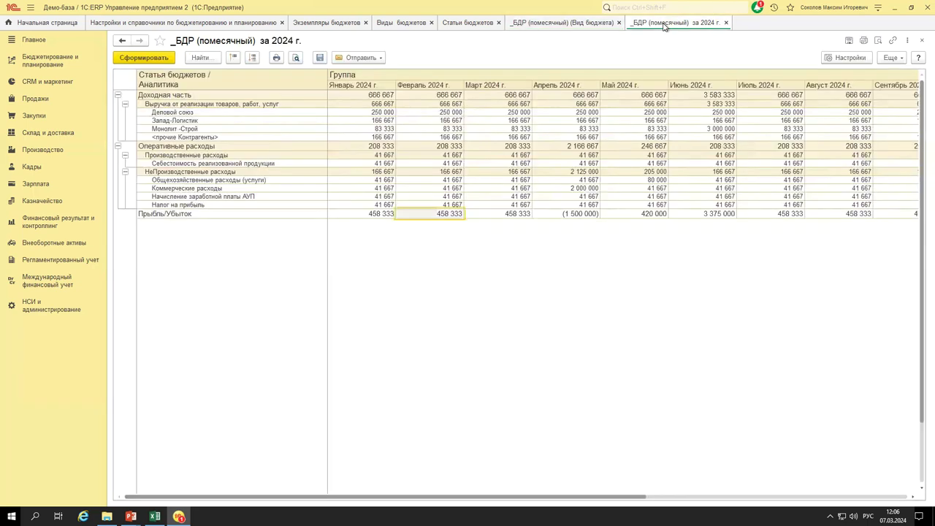
pyautogui.click(584, 24)
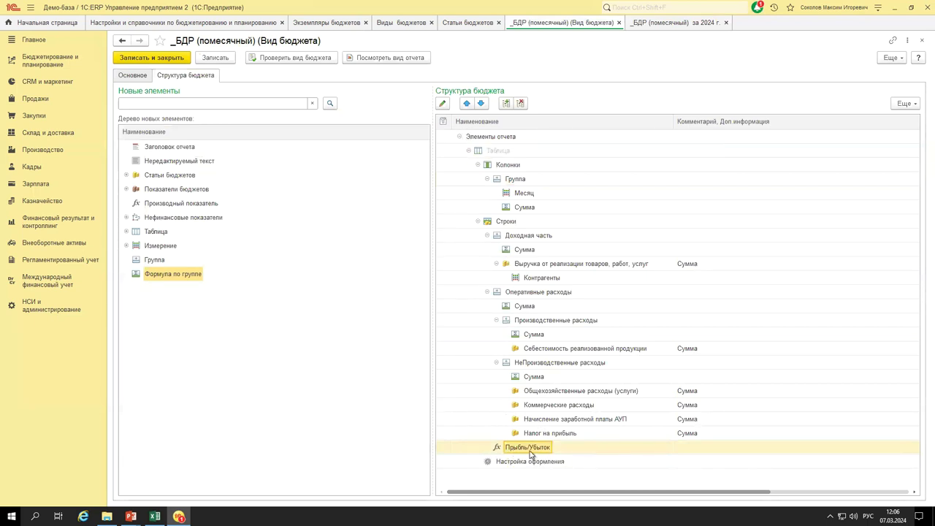
pyautogui.click(906, 104)
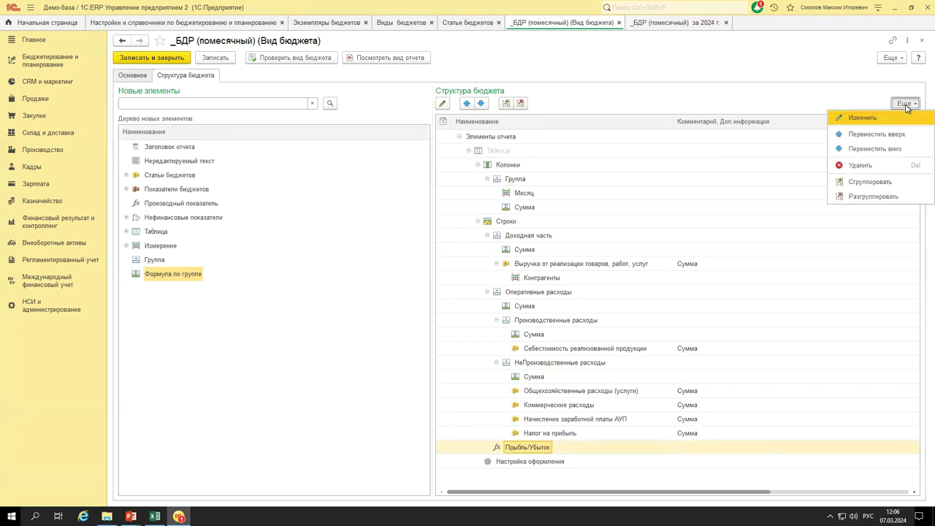
pyautogui.rightClick(509, 448)
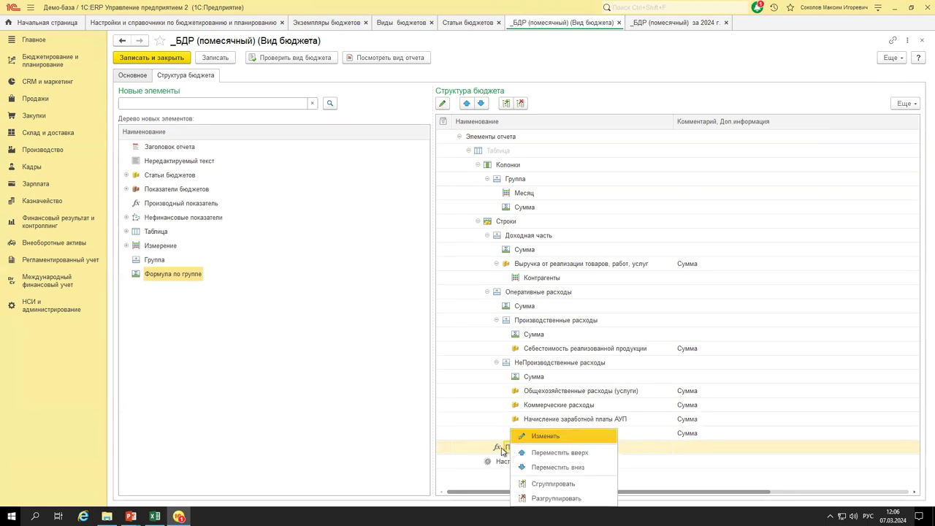
pyautogui.click(501, 451)
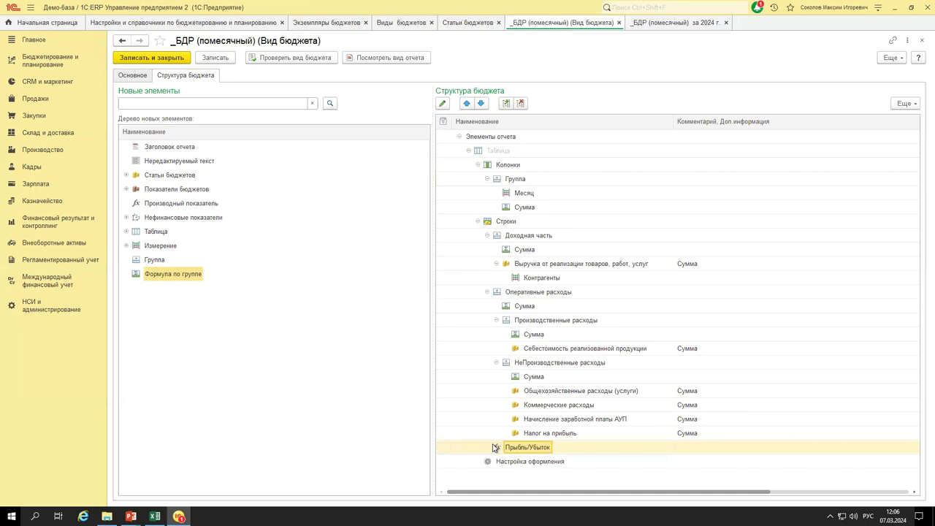
# Add a Производный показатель below Прыбль/Убыток in the budget structure and name it "Прыбль/Убыток Нарастающим итогом".
pyautogui.moveTo(169, 206); pyautogui.dragTo(523, 224)
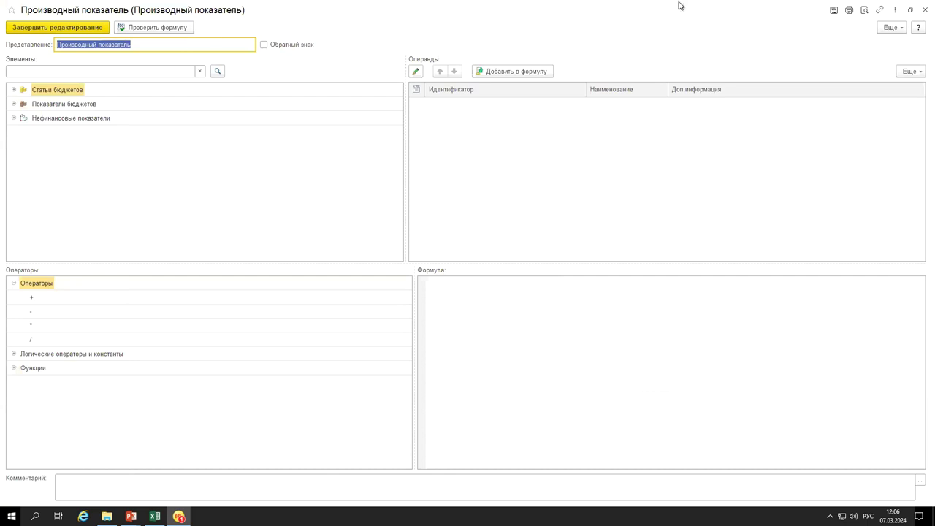
pyautogui.click(909, 10)
pyautogui.click(528, 446)
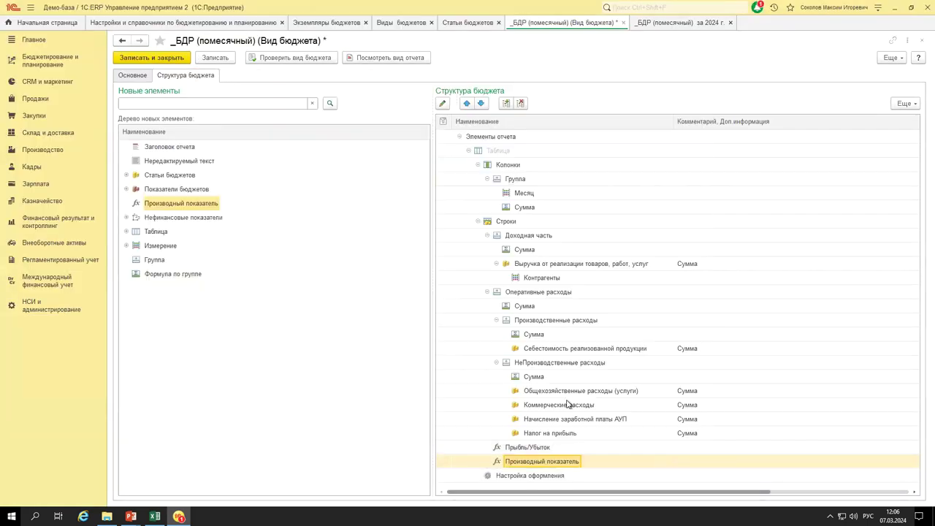
pyautogui.click(527, 446)
pyautogui.doubleClick(532, 459)
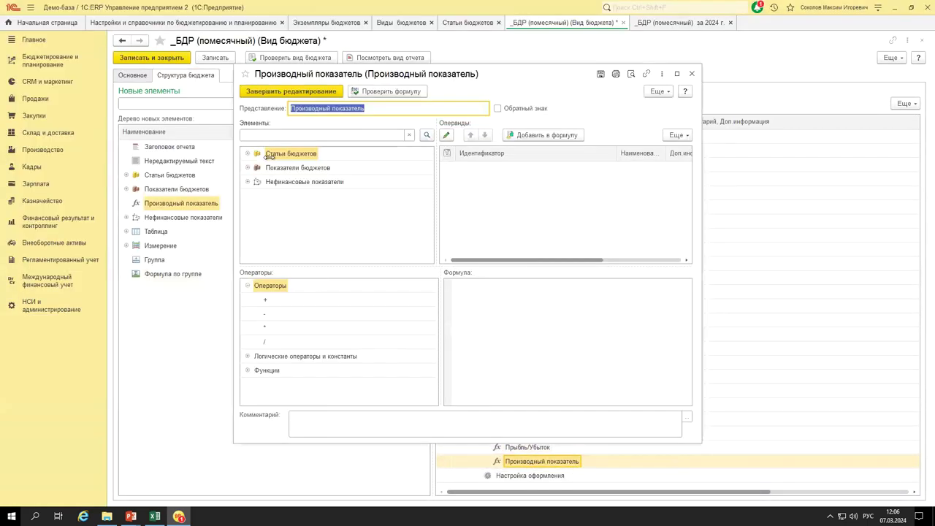
pyautogui.write('Прибль/Убыток')
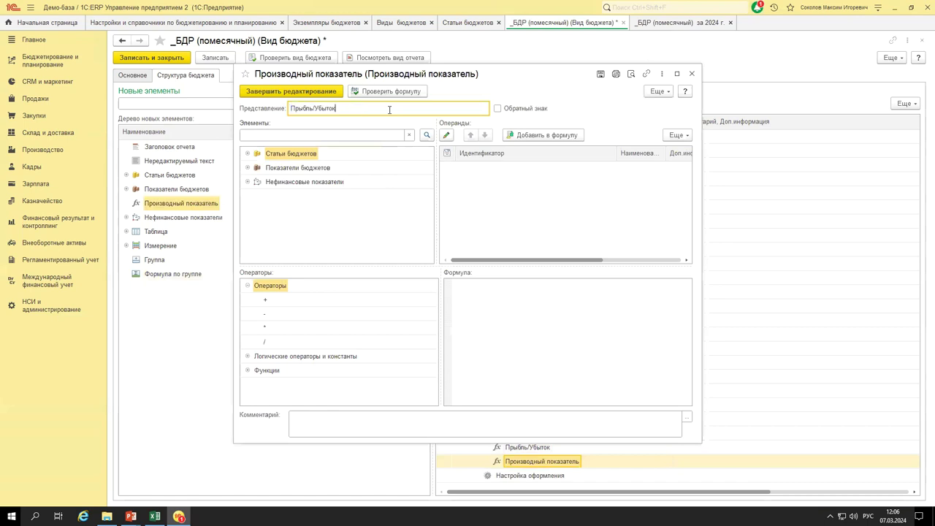
pyautogui.write('Нарастающим итогом')
pyautogui.click(677, 74)
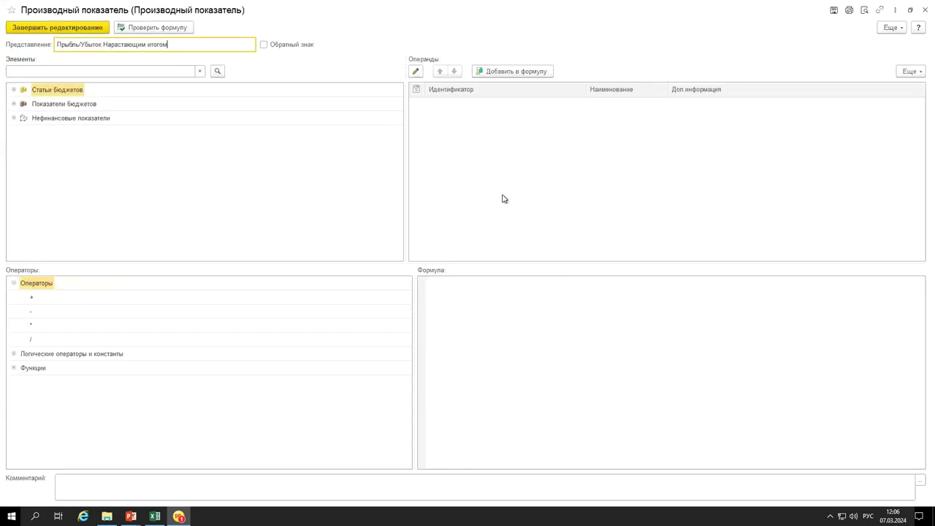
# Add the revenue item and the five expense items from the Доходы и расходы folder of Основная модель as operands.
pyautogui.click(14, 90)
pyautogui.click(23, 189)
pyautogui.click(32, 217)
pyautogui.scroll(-3, 69, 223)
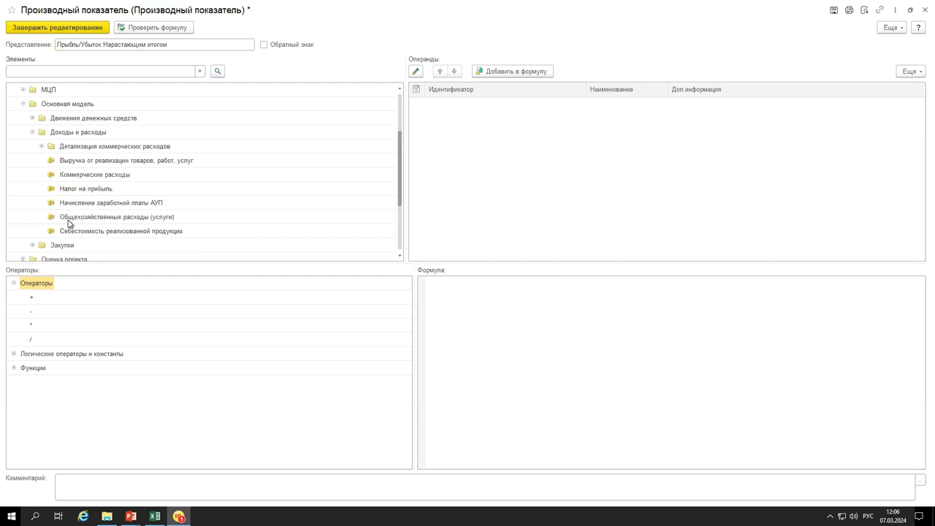
pyautogui.click(89, 118)
pyautogui.keyDown('shift'); pyautogui.click(106, 192); pyautogui.keyUp('shift')
pyautogui.moveTo(98, 126); pyautogui.dragTo(558, 157)
# Move the ВыручкаОтРеализаТоваровРабот,Услуг operand to the top of the operand list.
pyautogui.click(470, 175)
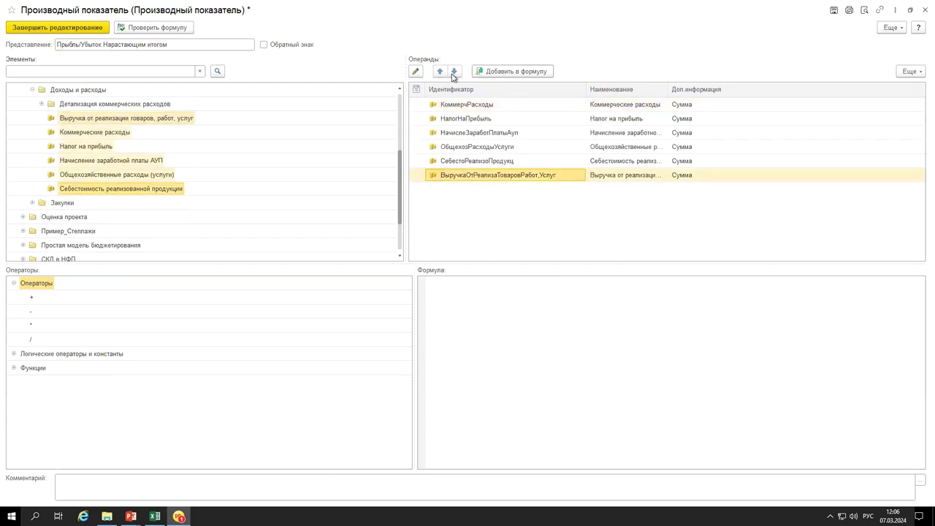
pyautogui.click(440, 71)
pyautogui.click(440, 70)
pyautogui.click(440, 71)
pyautogui.click(440, 71)
pyautogui.click(440, 71)
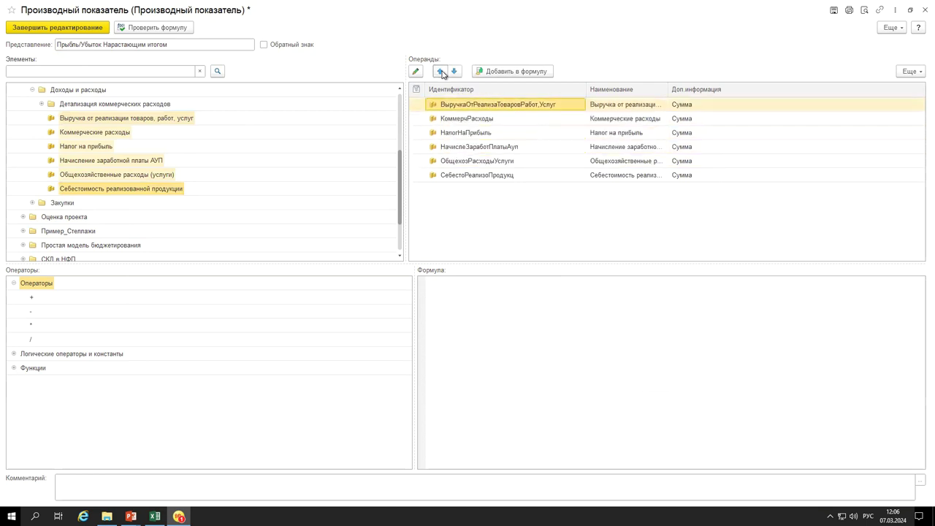
# Build the formula from all six operands, subtracting commercial expenses, profit tax, АУП payroll, general business expenses and cost of sales from revenue.
pyautogui.click(495, 176)
pyautogui.keyDown('shift'); pyautogui.click(488, 107); pyautogui.keyUp('shift')
pyautogui.moveTo(488, 107); pyautogui.dragTo(439, 297)
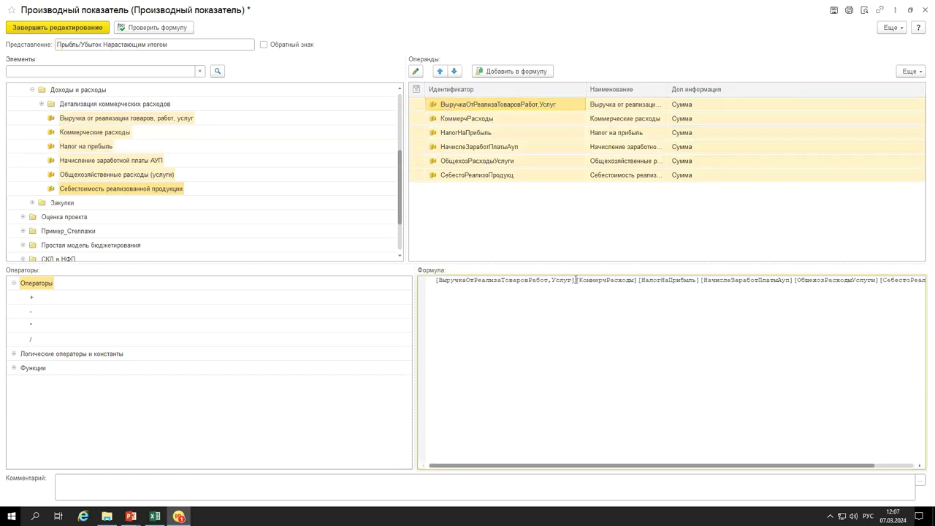
pyautogui.write('-')
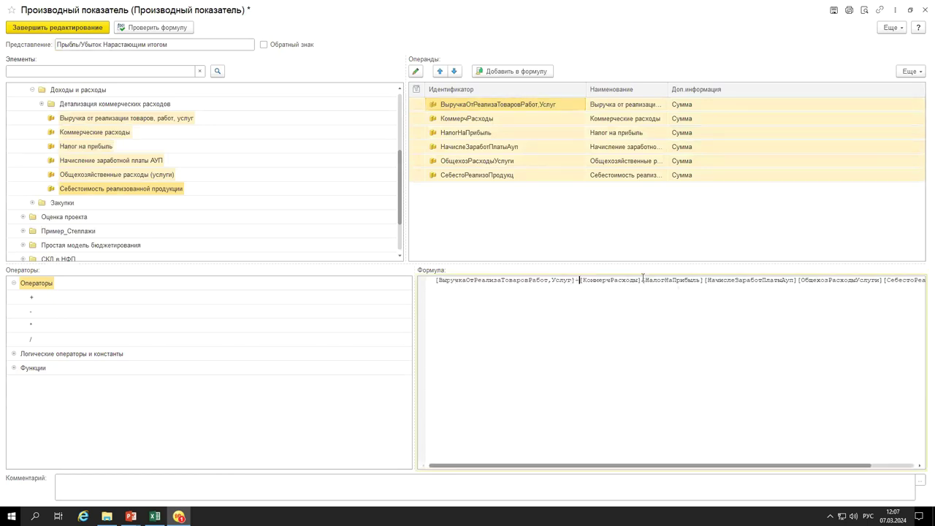
pyautogui.write('-')
pyautogui.click(709, 290)
pyautogui.write('-')
pyautogui.moveTo(703, 468); pyautogui.dragTo(807, 470)
pyautogui.click(750, 282)
pyautogui.write('-')
pyautogui.write('-')
# Set the grouping values of the Выручка от реализации товаров, работ, услуг operand to Нарастающий итог in its data period settings.
pyautogui.click(680, 228)
pyautogui.click(617, 110)
pyautogui.doubleClick(618, 110)
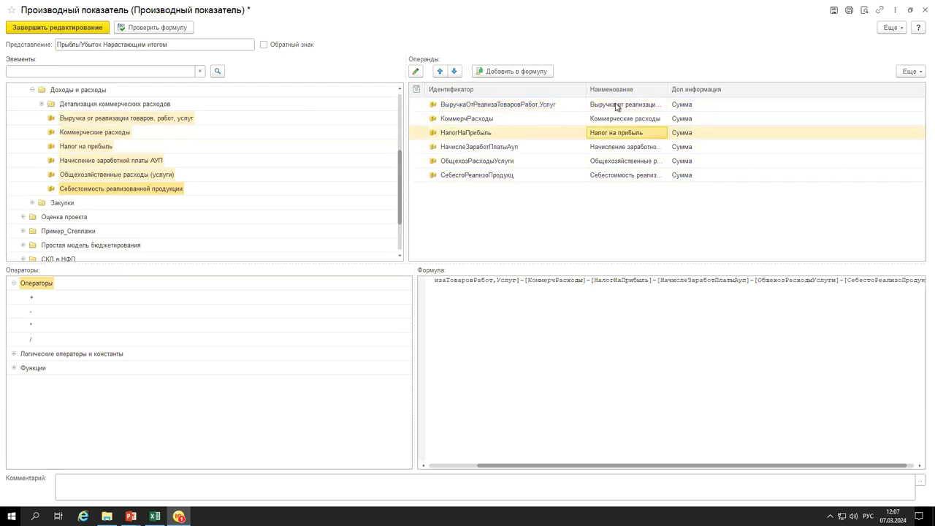
pyautogui.click(481, 194)
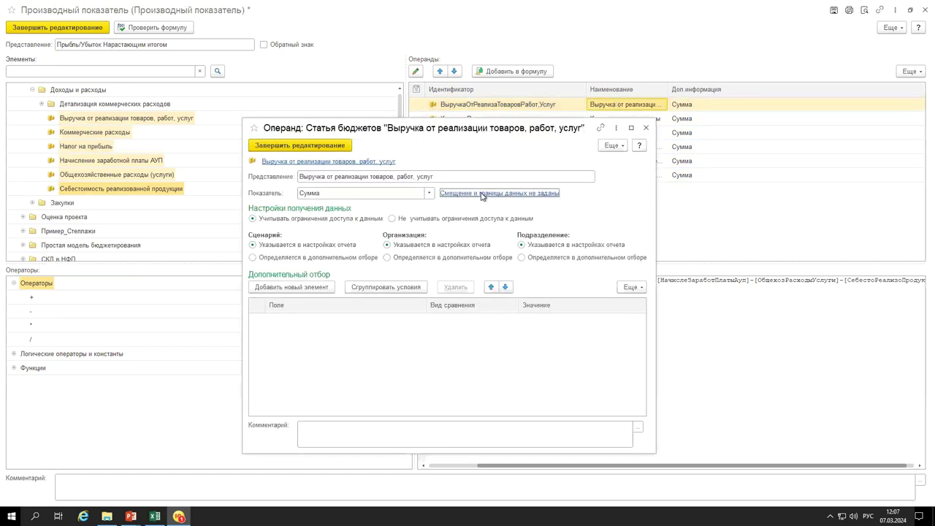
pyautogui.click(282, 282)
pyautogui.click(271, 312)
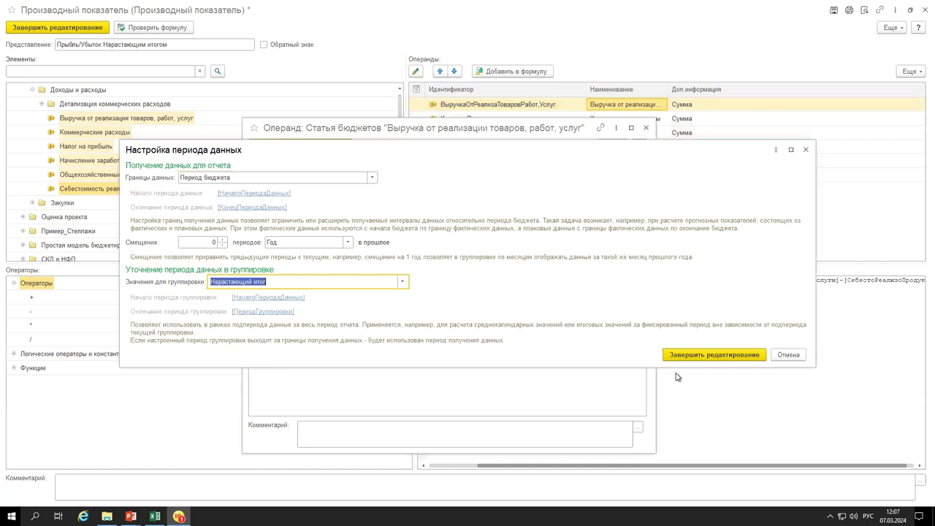
pyautogui.click(713, 354)
pyautogui.click(288, 145)
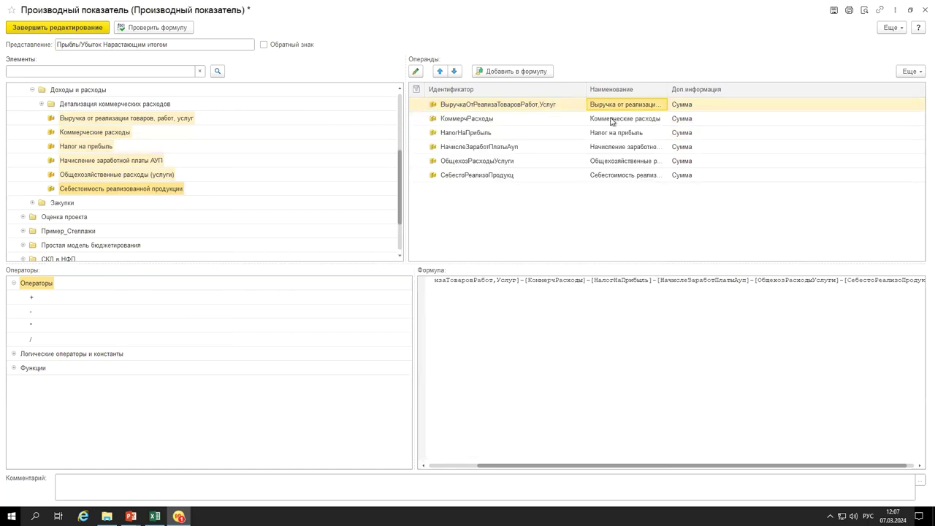
# Set the Коммерческие расходы operand's grouping values to Нарастающий итог.
pyautogui.doubleClick(614, 118)
pyautogui.click(513, 193)
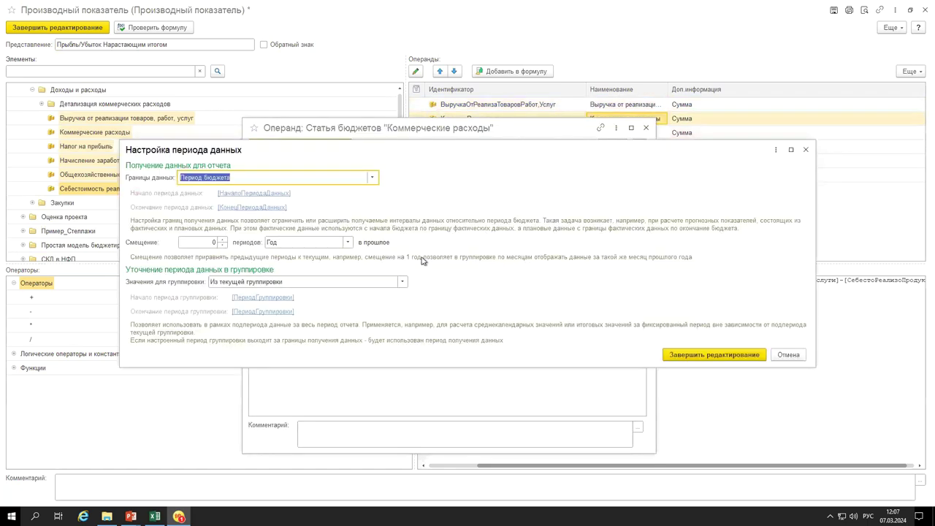
pyautogui.click(327, 281)
pyautogui.click(292, 312)
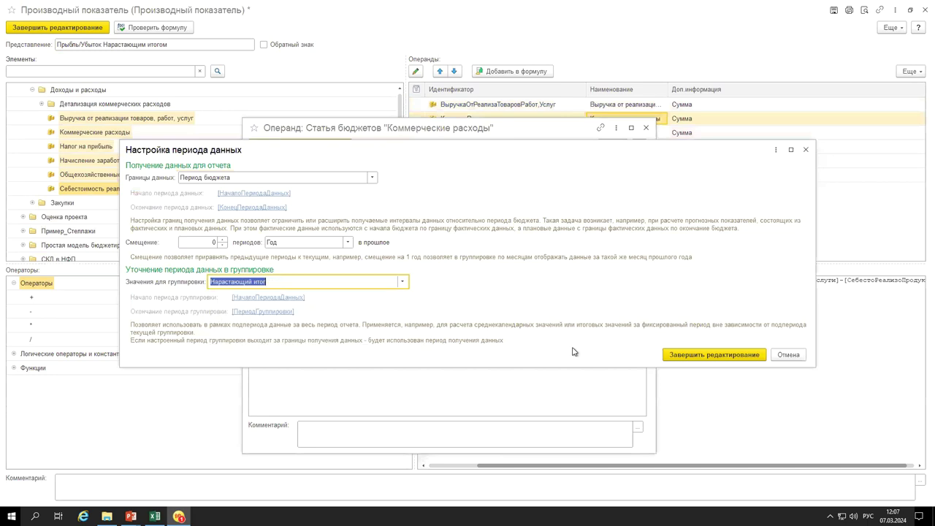
pyautogui.click(674, 355)
pyautogui.click(322, 147)
# Set the Налог на прибыль operand's grouping values to Нарастающий итог.
pyautogui.click(600, 146)
pyautogui.click(600, 133)
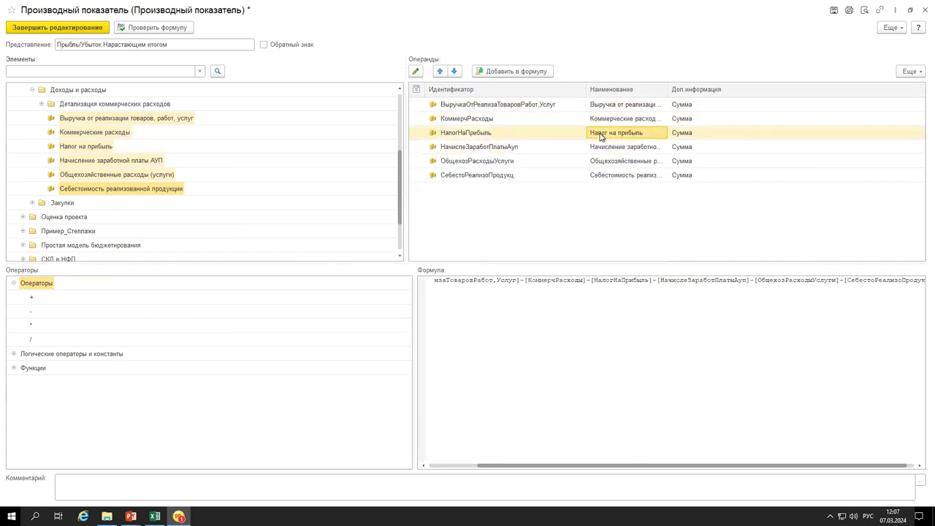
pyautogui.doubleClick(600, 135)
pyautogui.click(499, 194)
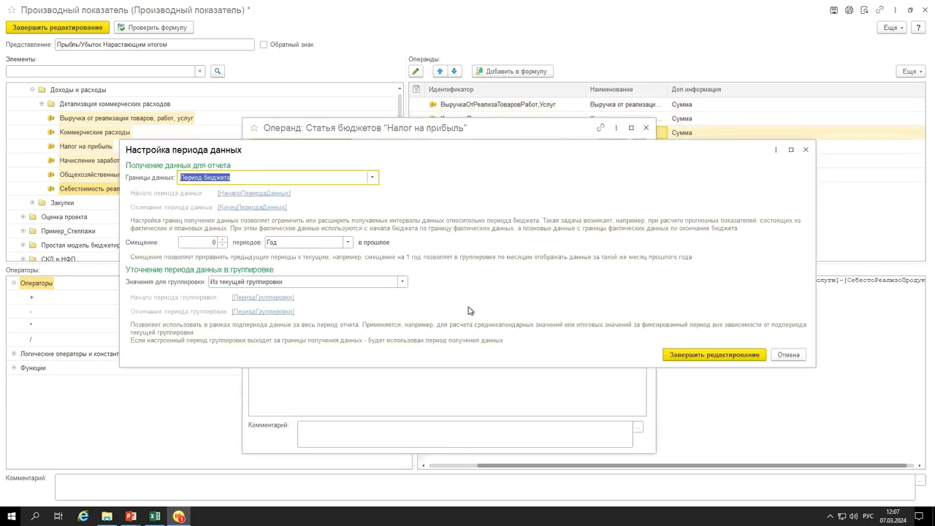
pyautogui.click(267, 282)
pyautogui.click(257, 312)
pyautogui.click(695, 356)
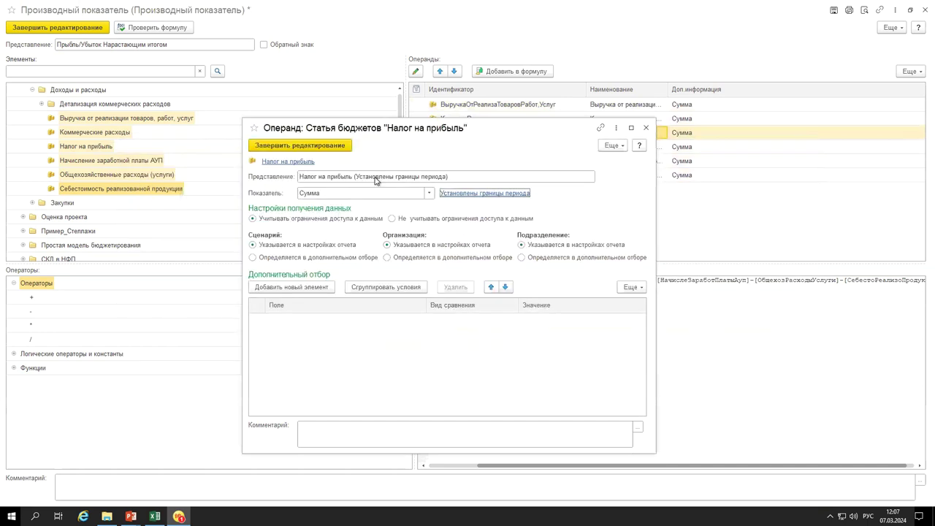
pyautogui.click(341, 146)
# Set the Начисление заработной платы АУП operand's grouping values to Нарастающий итог.
pyautogui.doubleClick(601, 146)
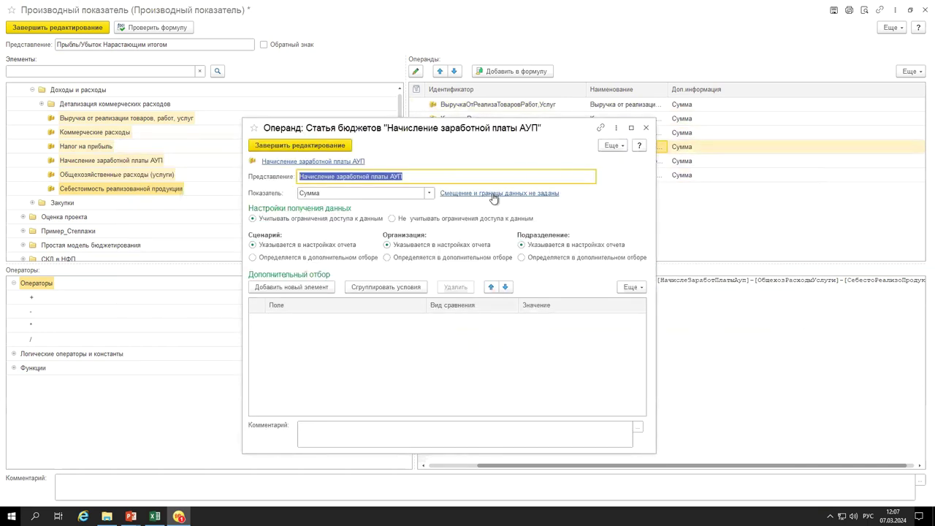
pyautogui.click(494, 194)
pyautogui.click(306, 282)
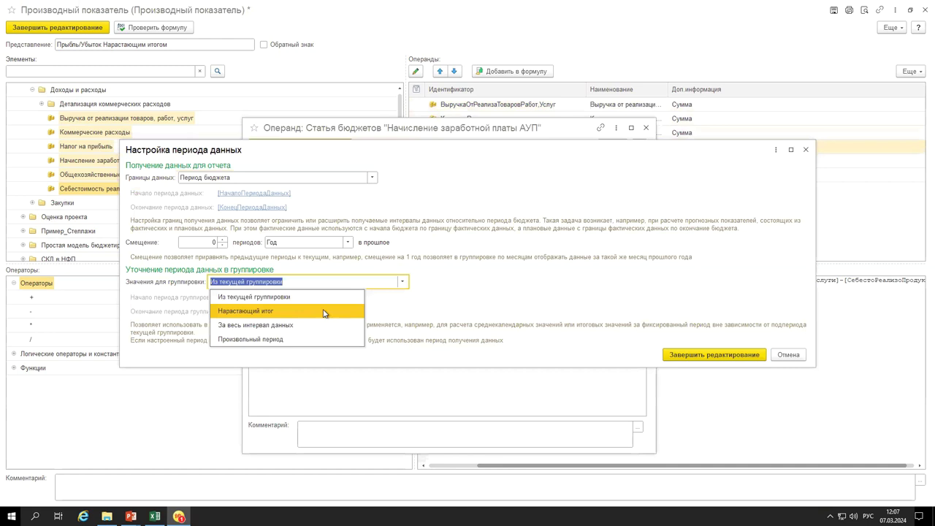
pyautogui.click(294, 312)
pyautogui.click(701, 355)
pyautogui.click(340, 146)
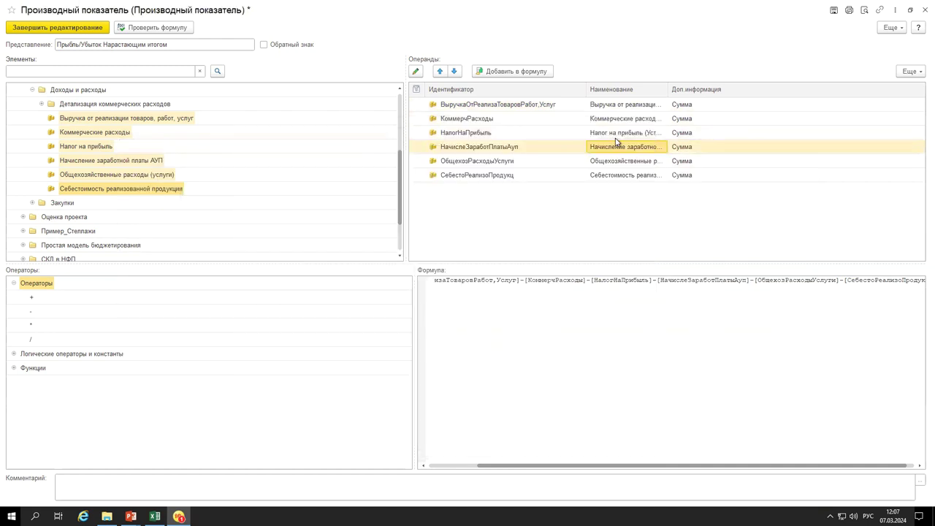
# Set the Общехозяйственные расходы (услуги) operand's grouping values to Нарастающий итог.
pyautogui.doubleClick(619, 161)
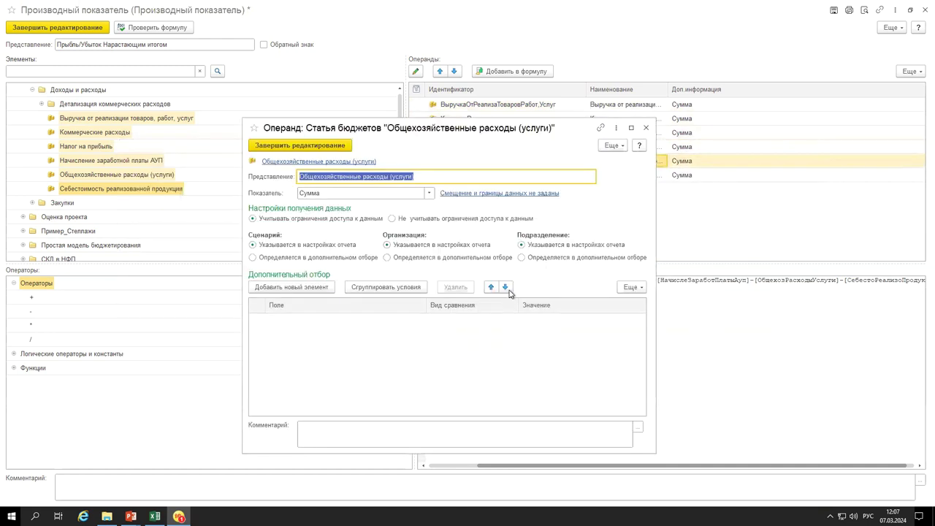
pyautogui.click(458, 194)
pyautogui.click(307, 282)
pyautogui.click(299, 313)
pyautogui.click(739, 358)
pyautogui.click(328, 145)
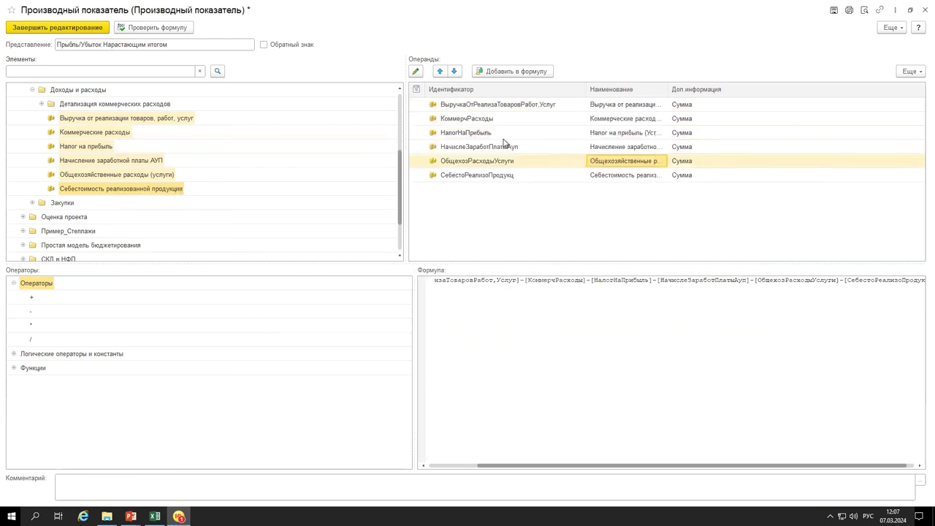
# Set the Себестоимость реализованной продукции operand's grouping values to Нарастающий итог.
pyautogui.doubleClick(636, 175)
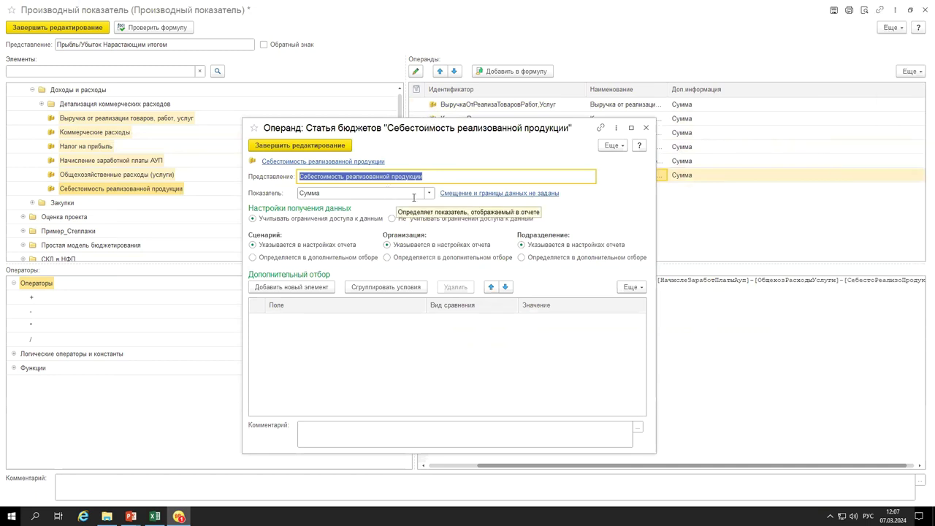
pyautogui.click(495, 193)
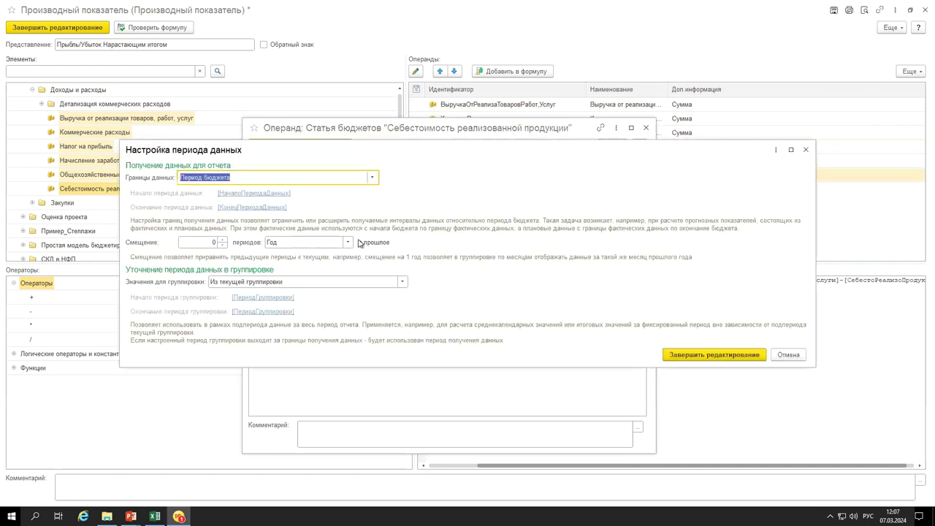
pyautogui.click(299, 280)
pyautogui.click(287, 312)
pyautogui.click(734, 355)
pyautogui.click(287, 146)
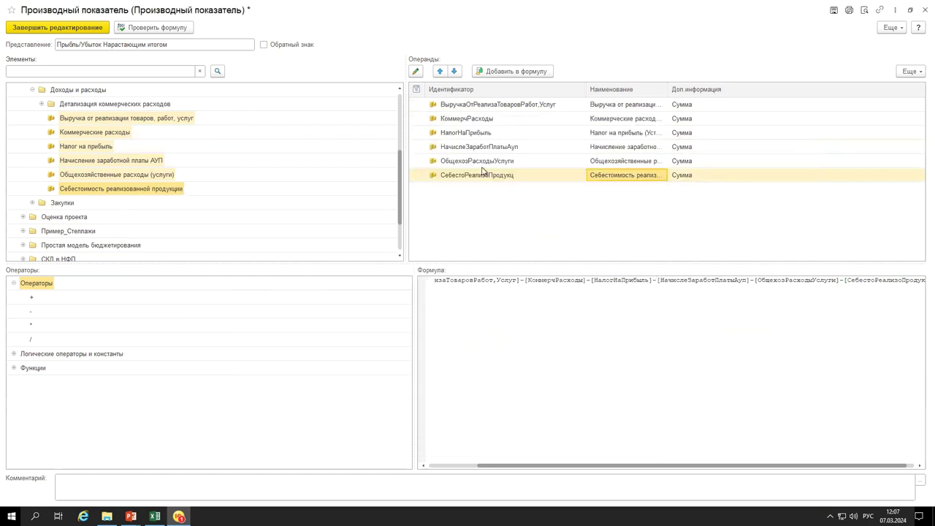
# Finish editing the cumulative indicator, save the budget type and regenerate the _БДР (помесячный) report for 2024.
pyautogui.click(73, 27)
pyautogui.click(216, 57)
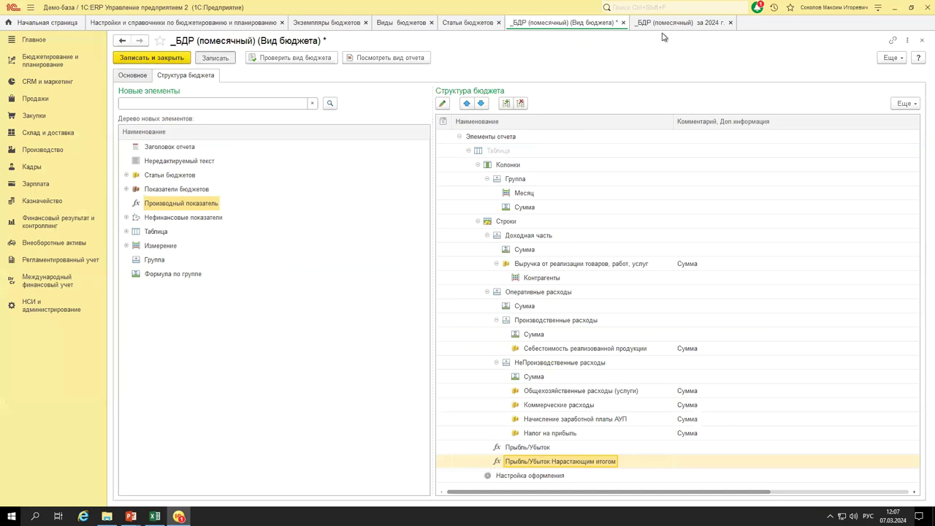
pyautogui.click(674, 23)
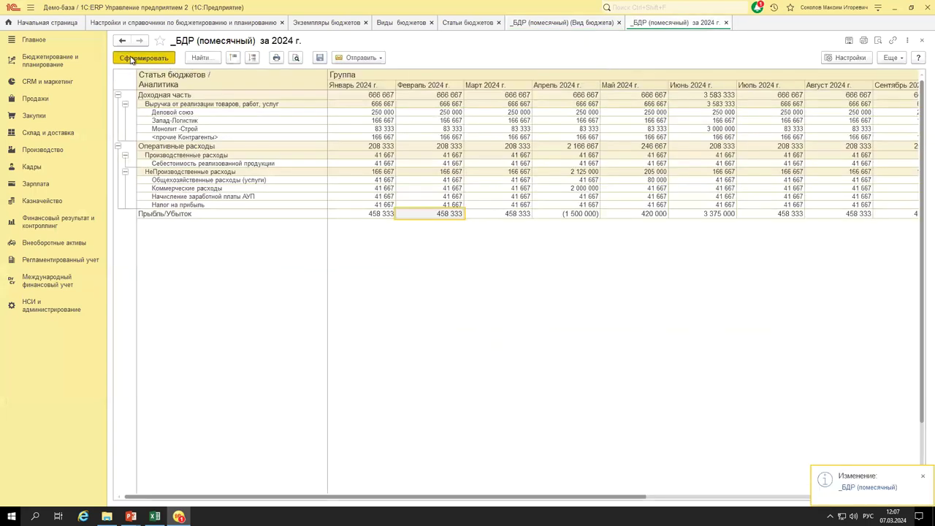
pyautogui.click(129, 57)
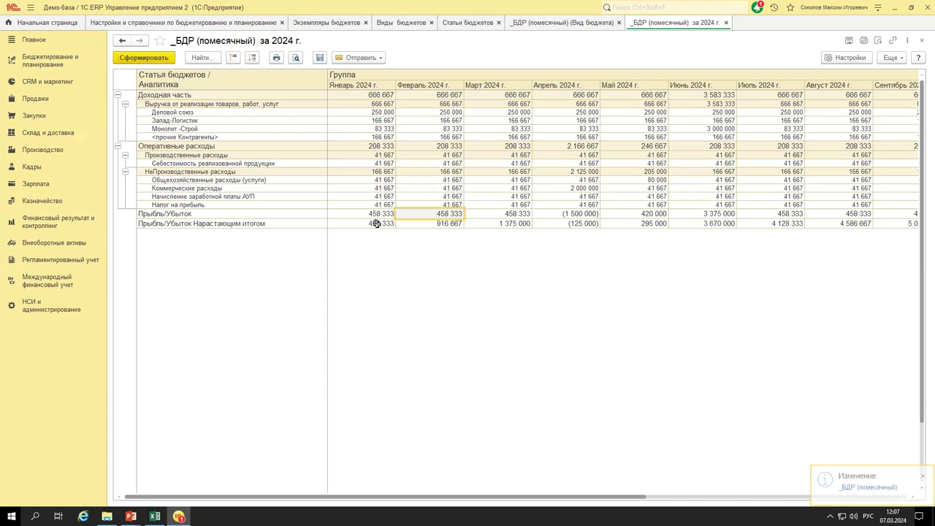
# Examine the Прыбль/Убыток Нарастающим итогом row from January to May, with the April commercial expenses and June Монолит-Строй revenue.
pyautogui.moveTo(373, 225); pyautogui.dragTo(513, 225)
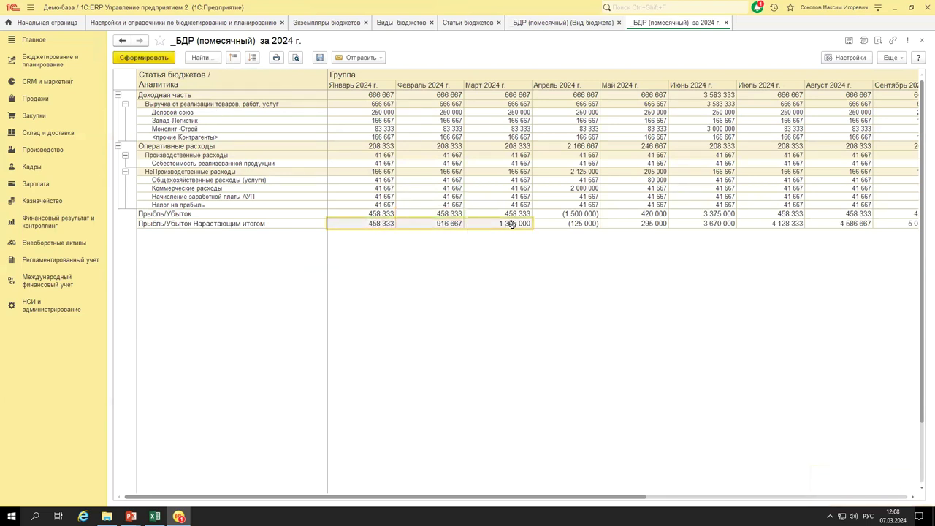
pyautogui.click(564, 224)
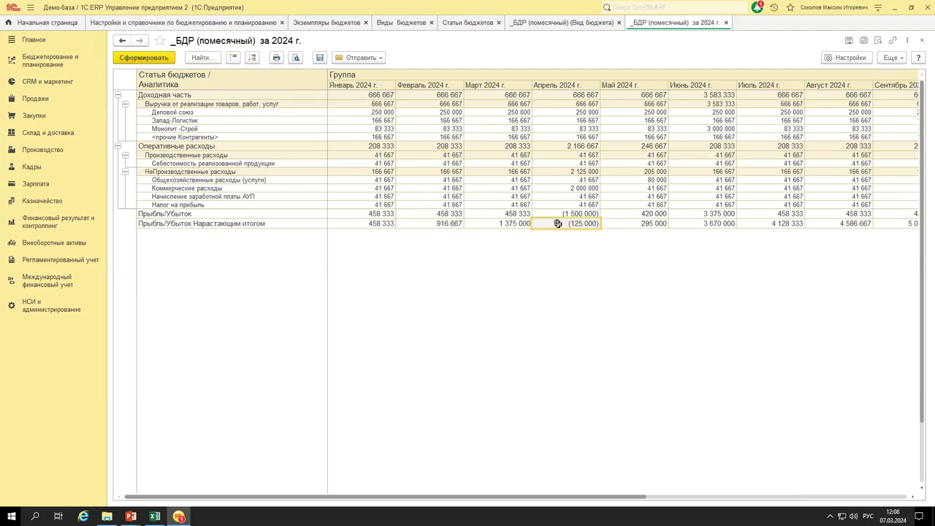
pyautogui.click(652, 223)
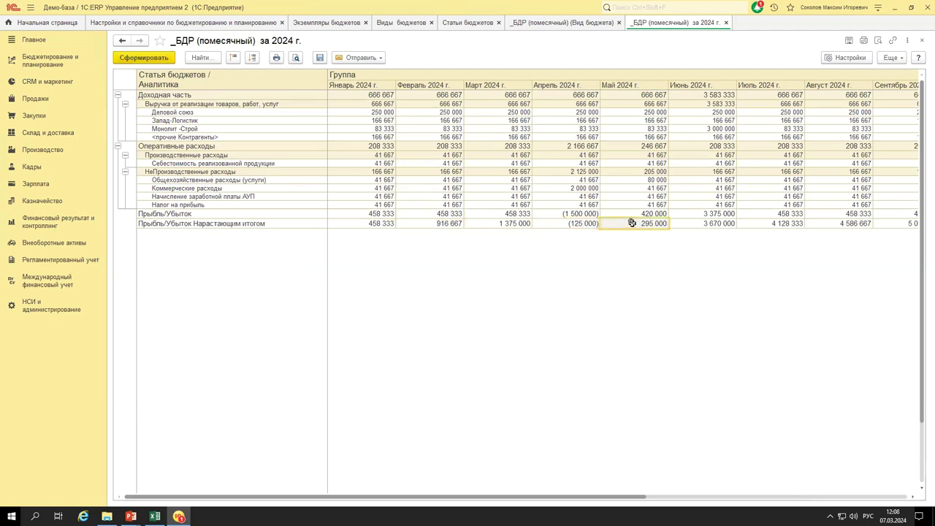
pyautogui.click(574, 188)
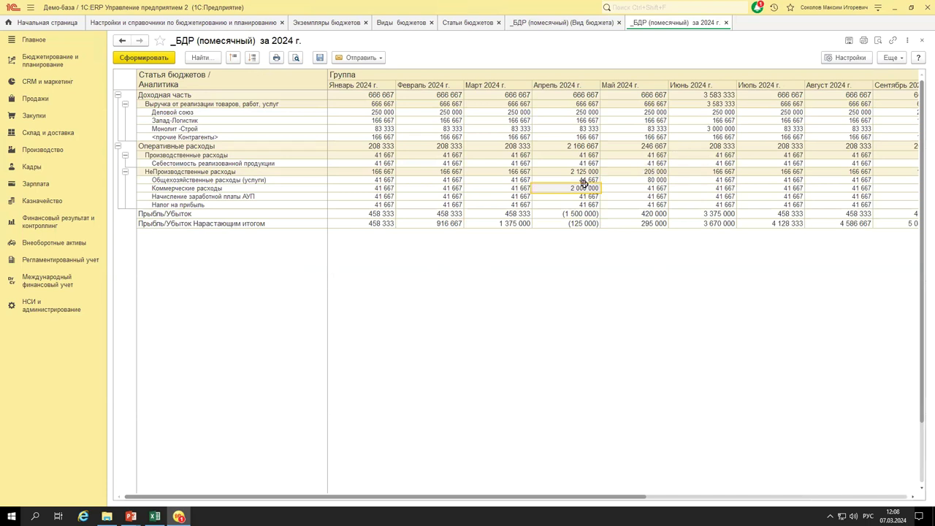
pyautogui.click(695, 128)
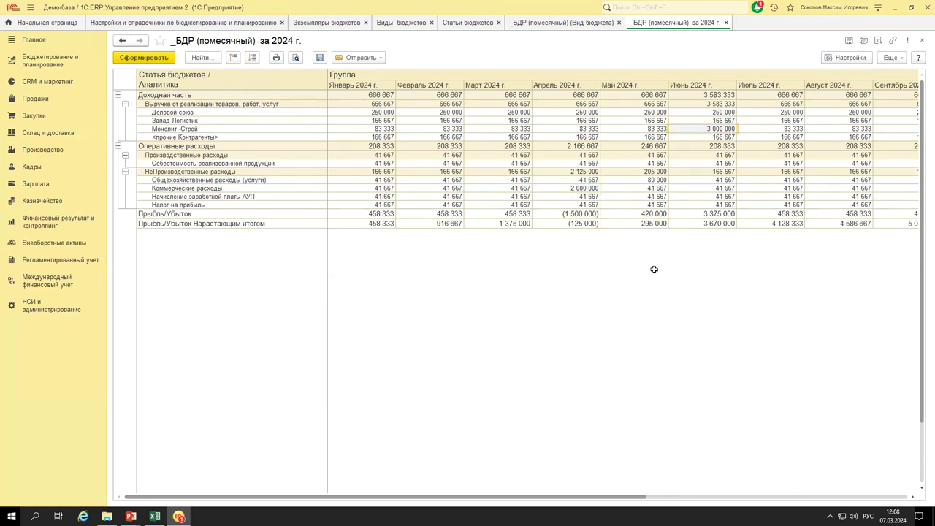
# Compare the cumulative row's December value and its Сумма column total with the annual Прыбль/Убыток total.
pyautogui.moveTo(530, 497); pyautogui.dragTo(820, 486)
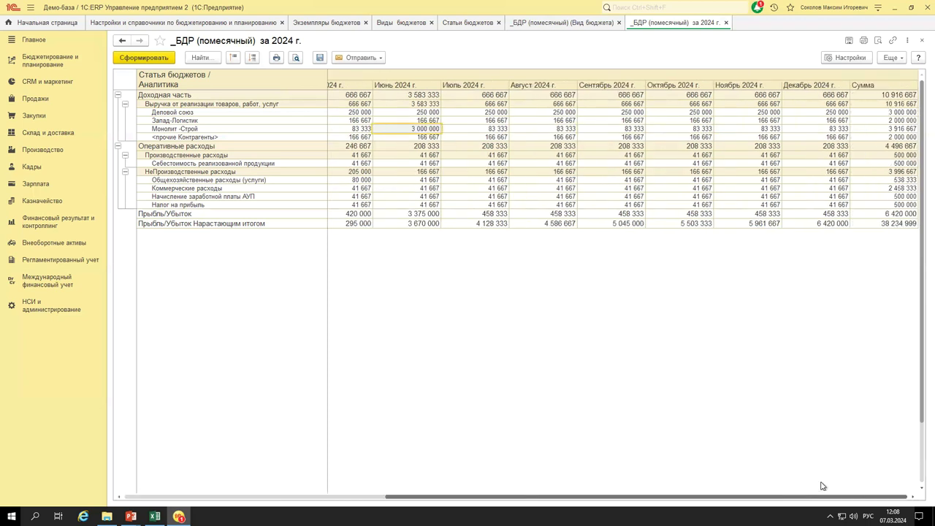
pyautogui.click(874, 219)
pyautogui.click(874, 223)
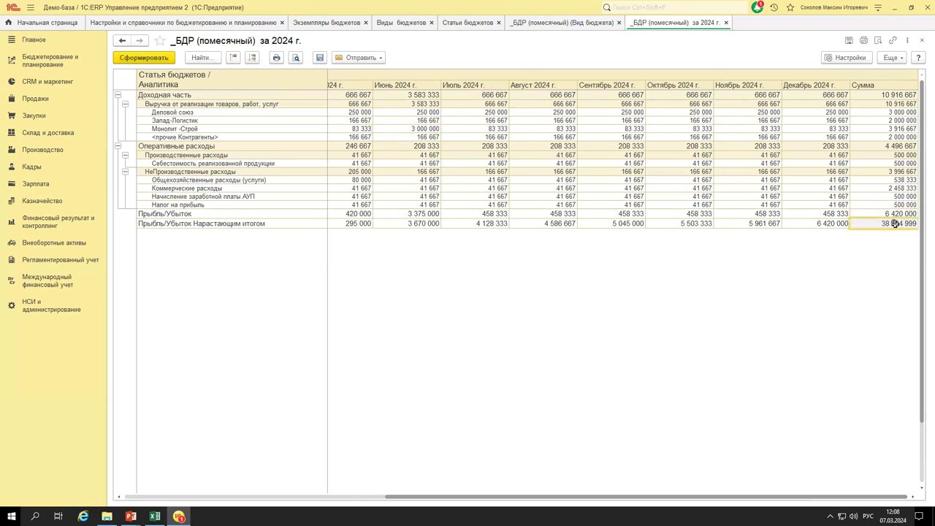
pyautogui.click(823, 223)
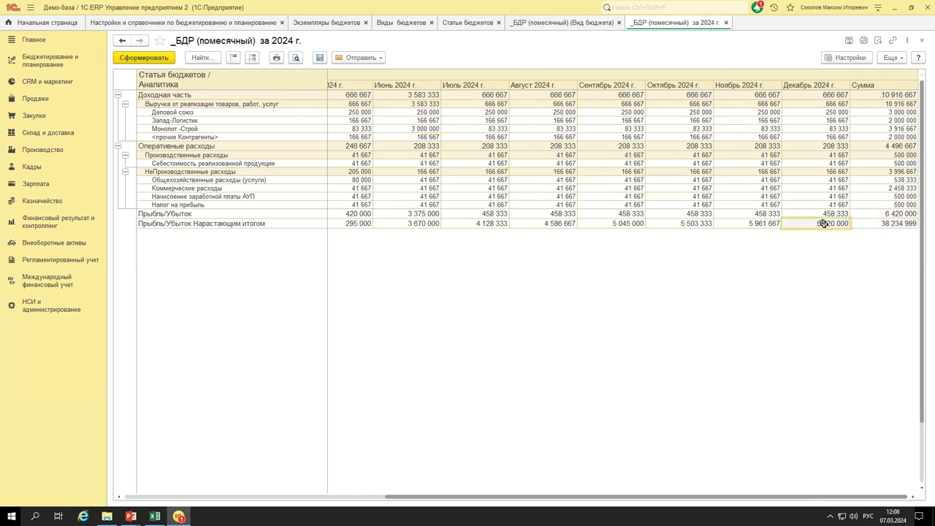
pyautogui.click(875, 213)
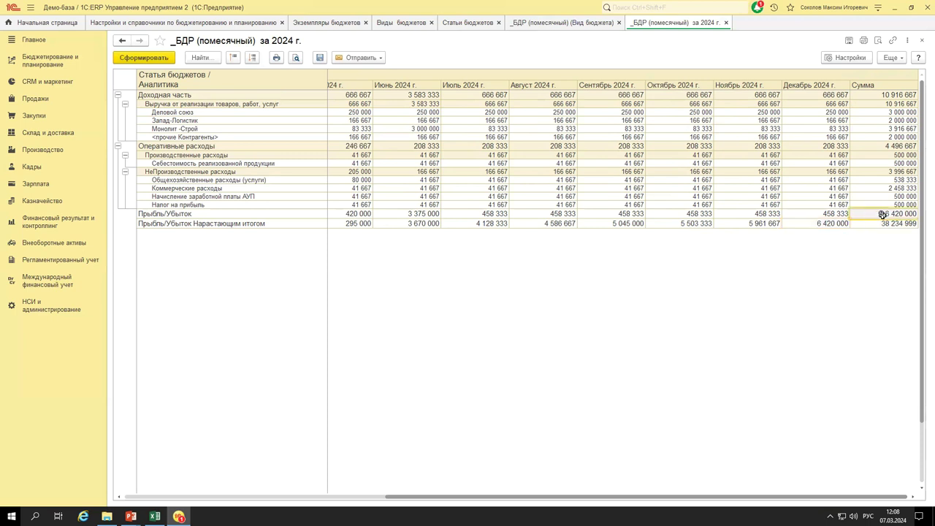
pyautogui.click(826, 224)
pyautogui.click(884, 224)
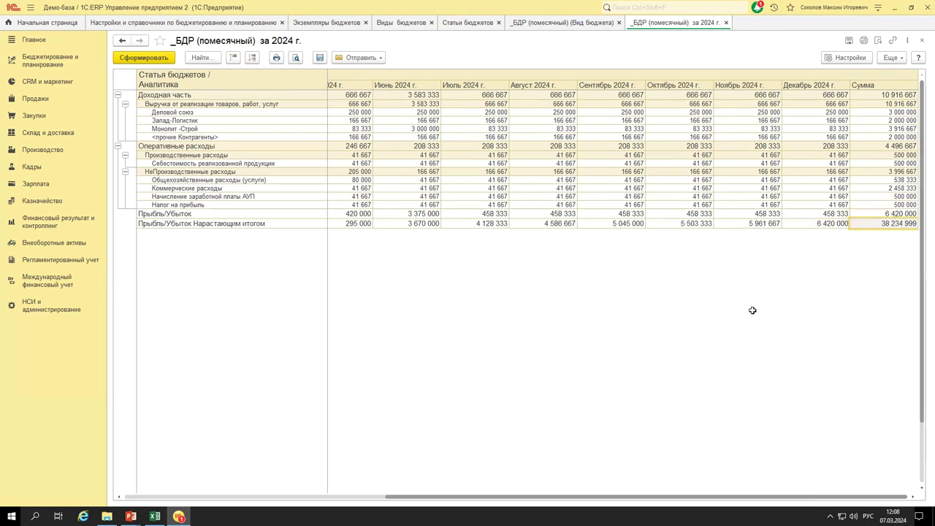
# Close the _БДР (помесячный) report and its budget type form, and select the revenue article in the Статьи бюджетов list.
pyautogui.moveTo(644, 491); pyautogui.dragTo(175, 479)
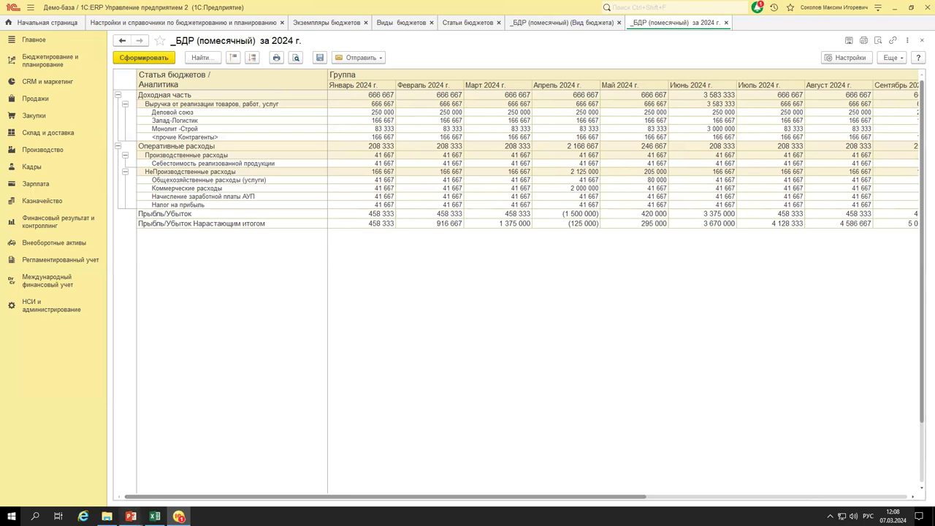
pyautogui.moveTo(131, 515)
pyautogui.moveTo(152, 489)
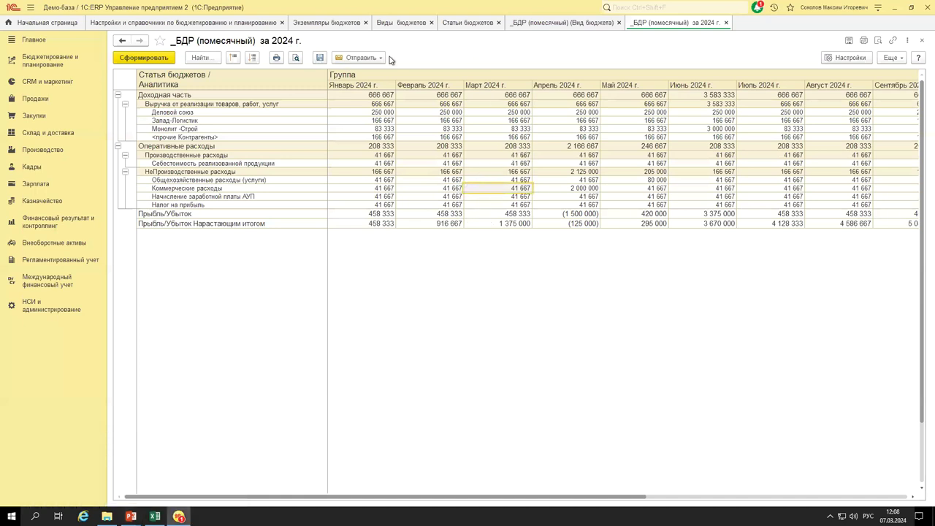
pyautogui.click(725, 23)
pyautogui.click(620, 23)
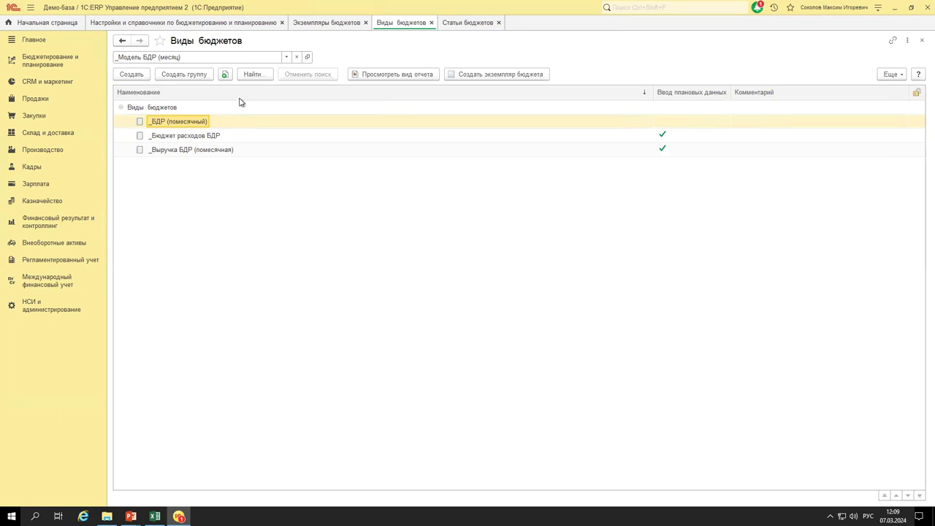
pyautogui.click(459, 24)
pyautogui.click(188, 135)
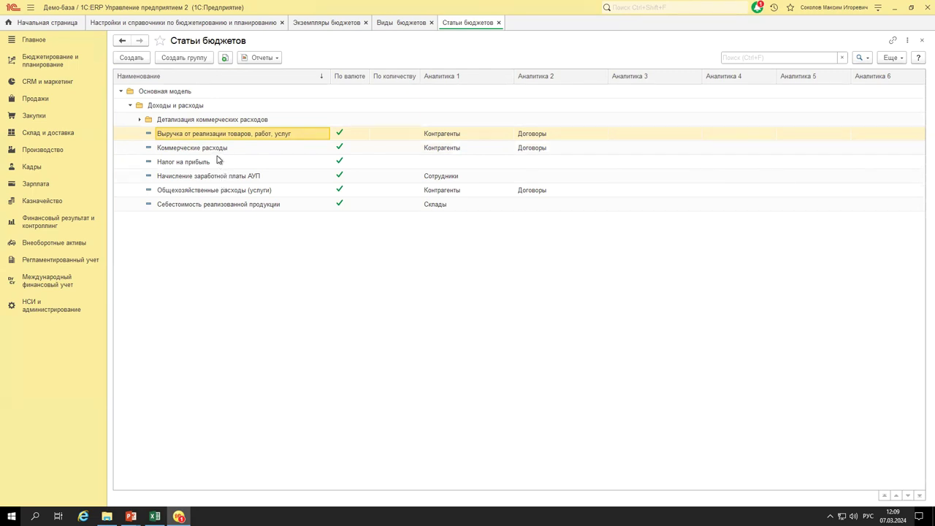
pyautogui.doubleClick(289, 136)
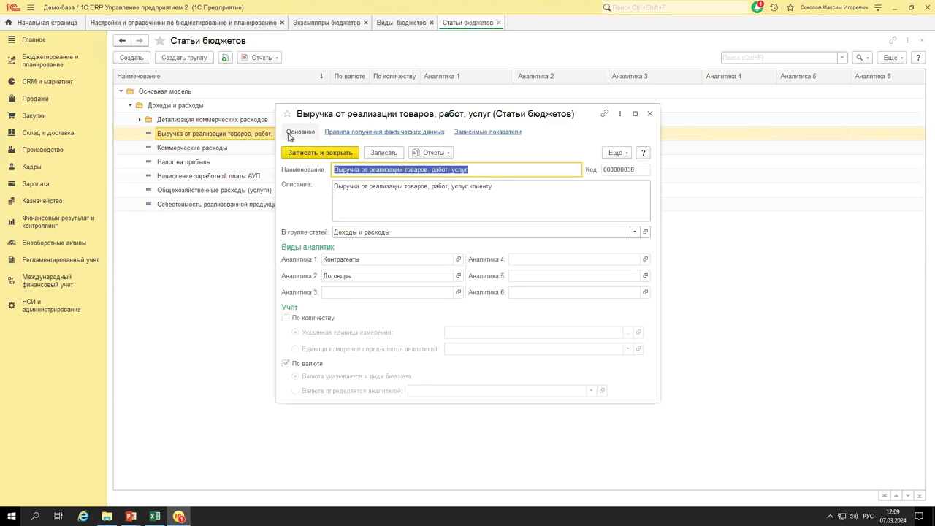
pyautogui.click(649, 113)
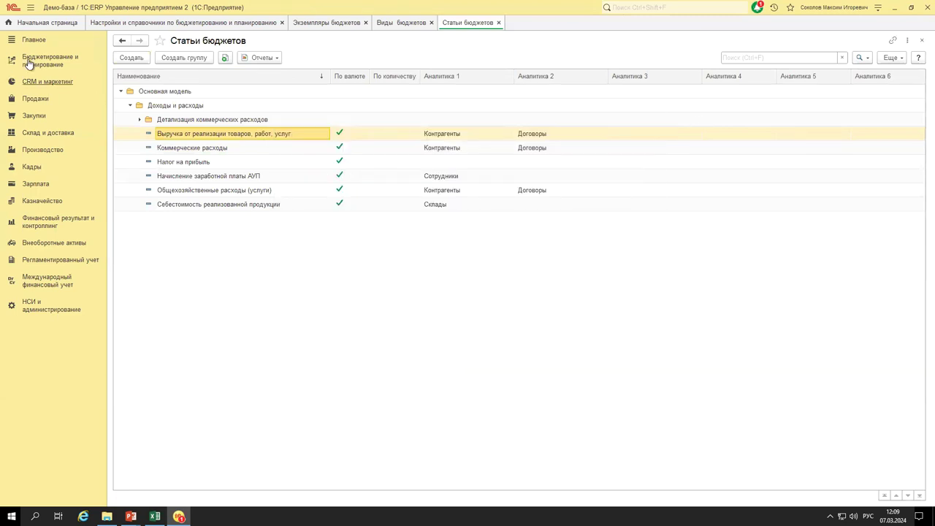
pyautogui.click(45, 61)
pyautogui.click(154, 80)
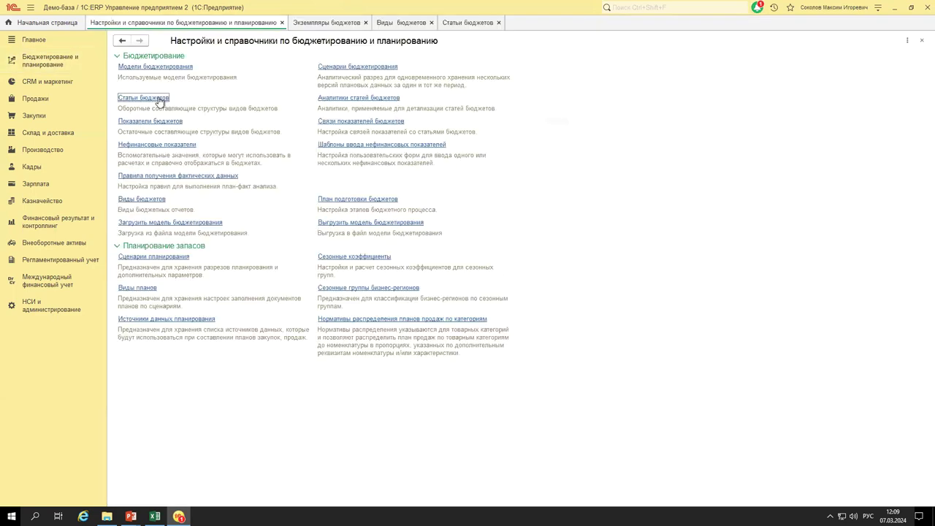
pyautogui.click(160, 97)
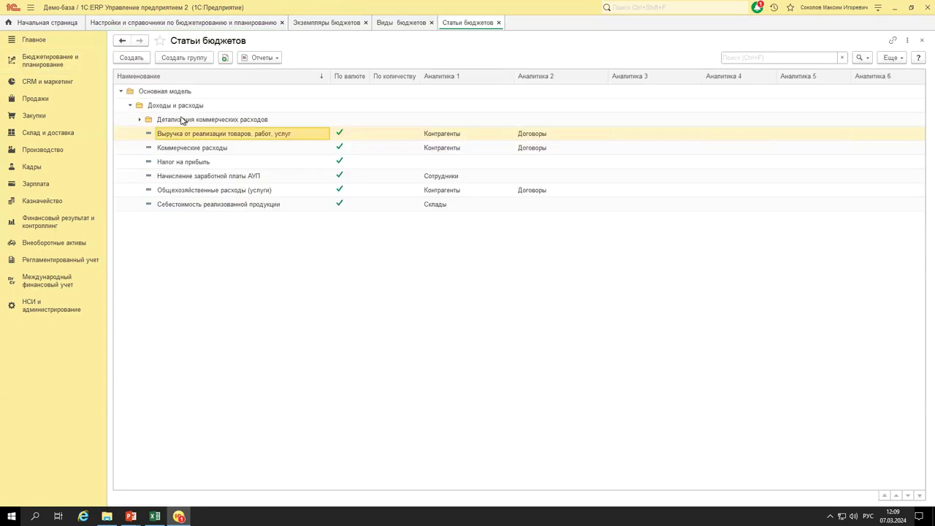
# Create a factual data rule for Выручка от реализации товаров, работ, услуг with Регламентированный учет as the data source section.
pyautogui.doubleClick(230, 138)
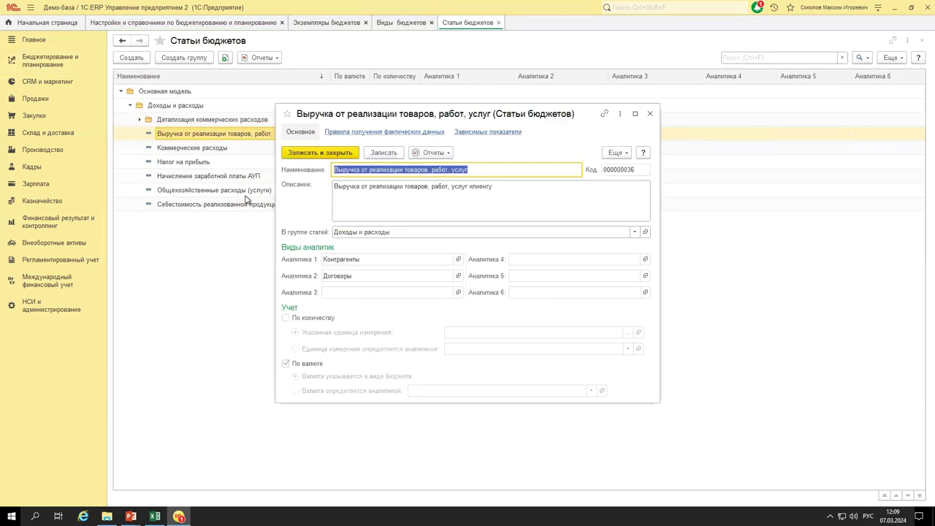
pyautogui.click(369, 133)
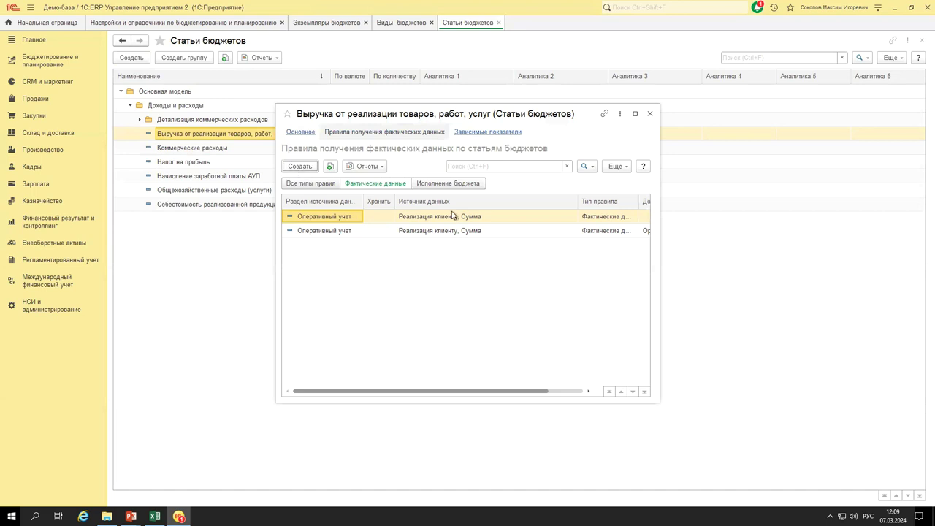
pyautogui.click(296, 166)
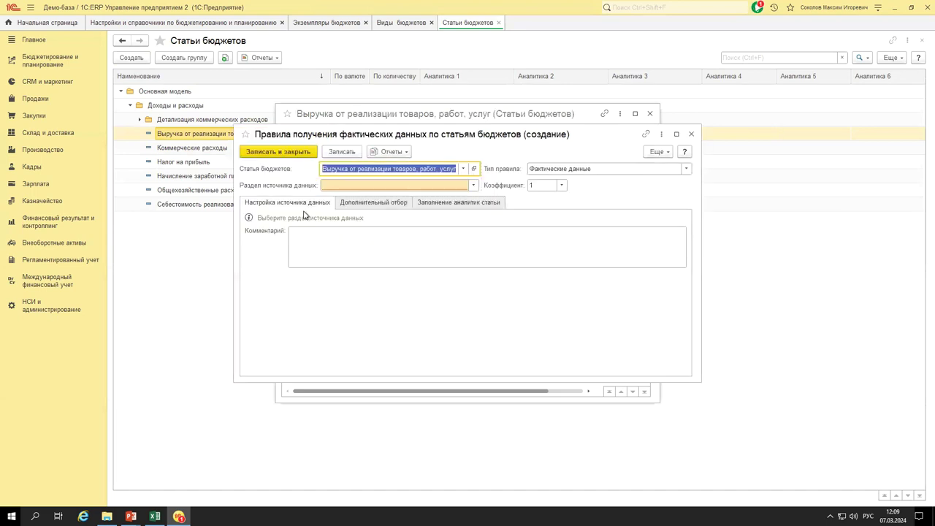
pyautogui.click(438, 182)
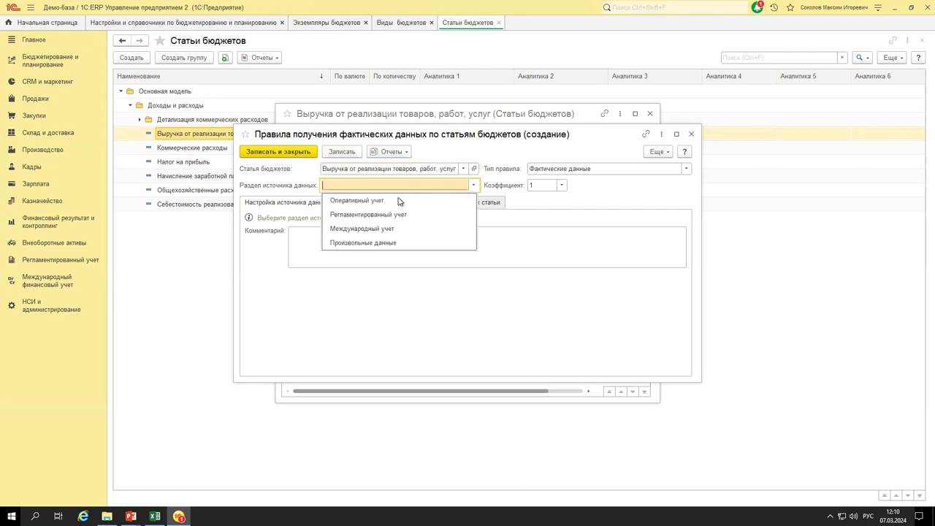
pyautogui.click(397, 215)
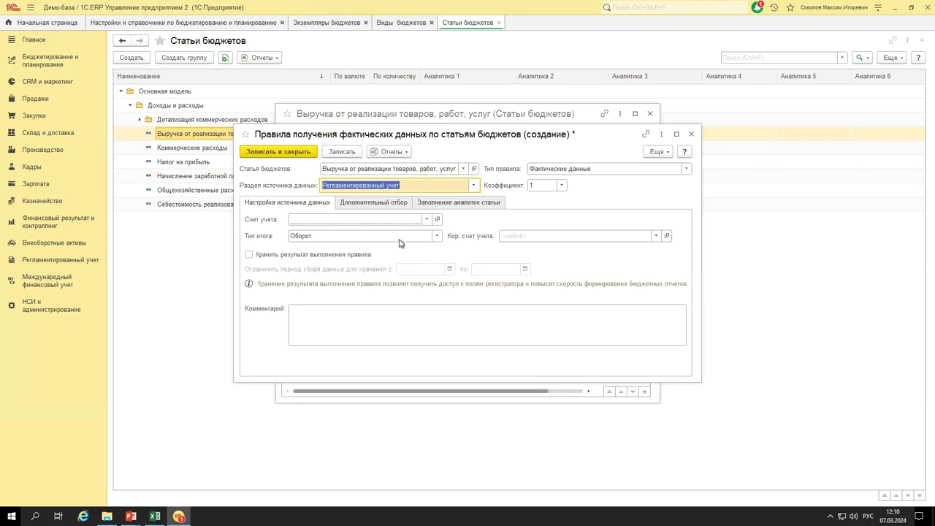
# Open the regulated accounting postings of the 06.03.2024 Реализация товаров и услуг document from Документы продажи (все).
pyautogui.click(46, 101)
pyautogui.click(175, 205)
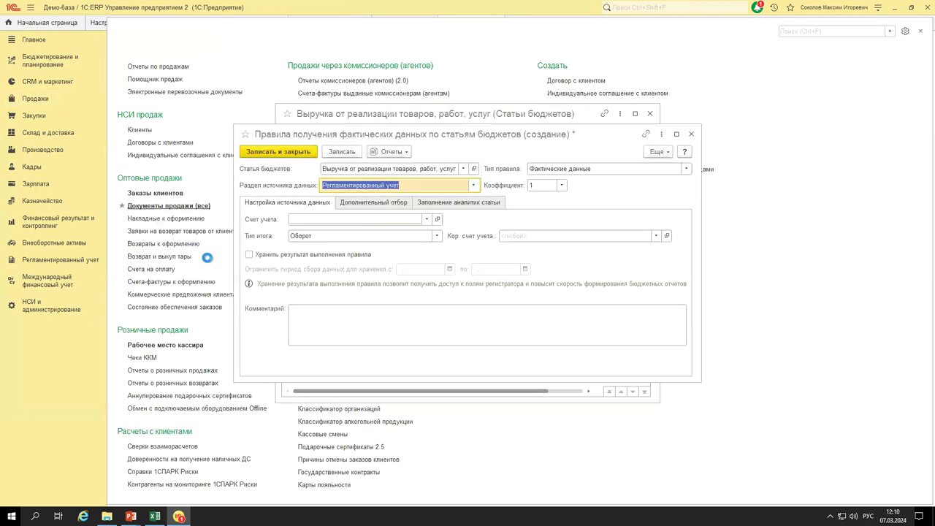
pyautogui.click(329, 447)
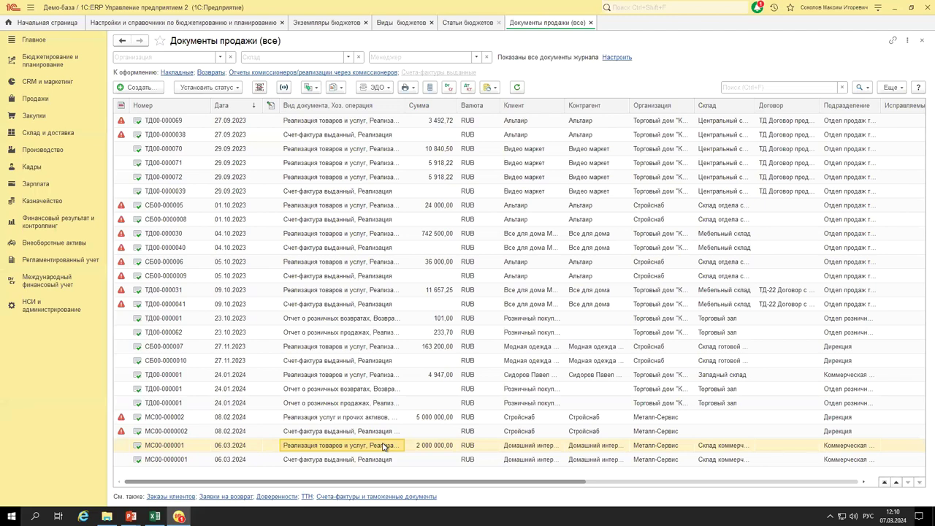
pyautogui.click(468, 90)
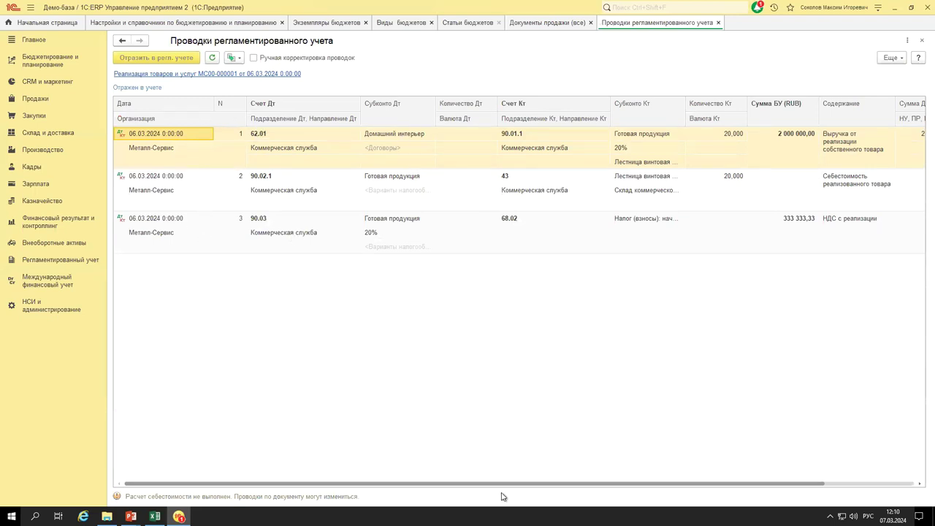
# Examine the revenue posting's debit and credit accounts, Сумма БУ and credit tax accounting amount, and close the postings.
pyautogui.moveTo(509, 484); pyautogui.dragTo(740, 469)
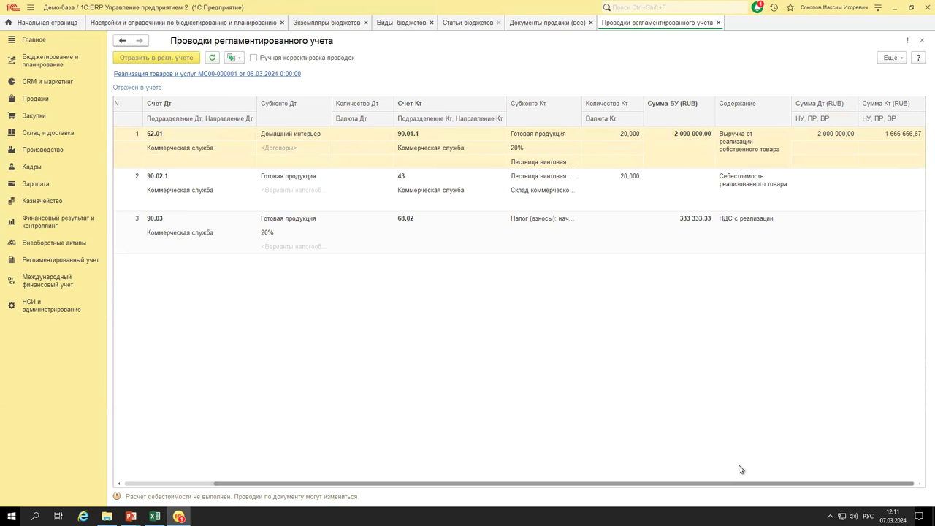
pyautogui.click(446, 135)
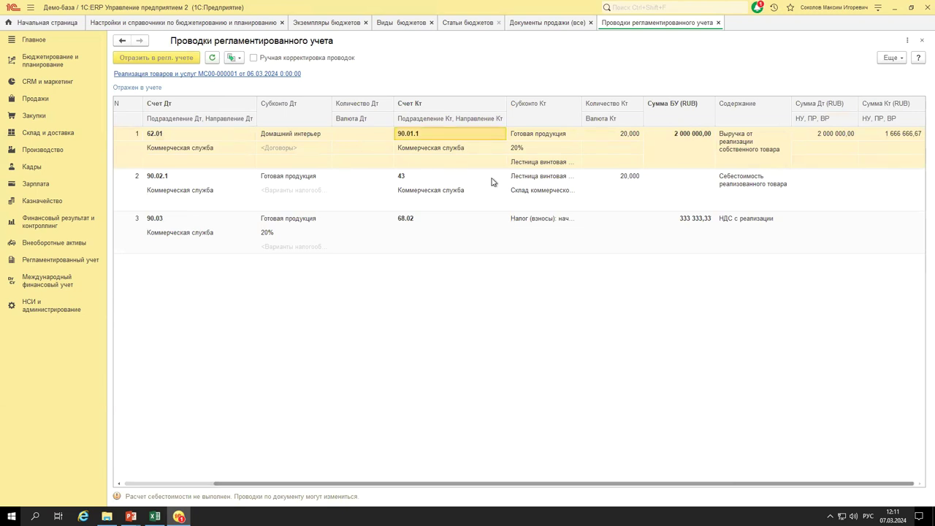
pyautogui.click(694, 148)
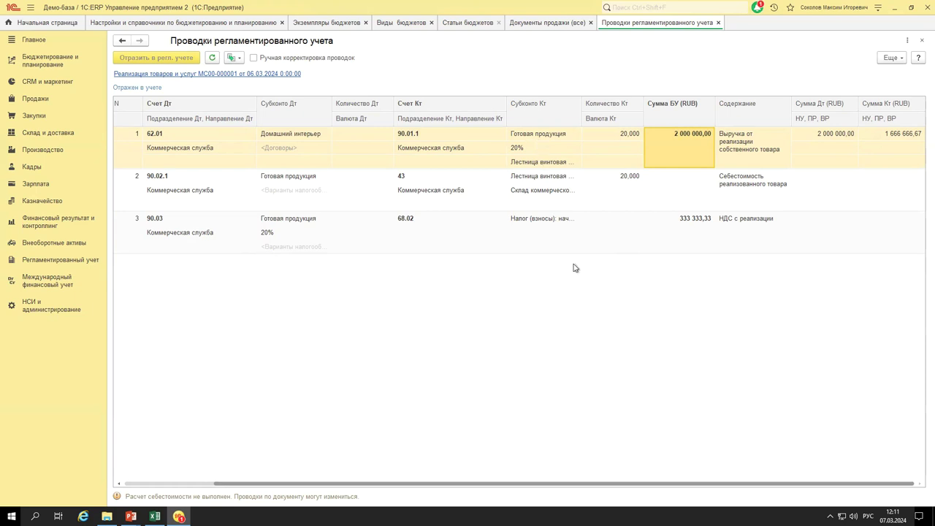
pyautogui.moveTo(606, 484); pyautogui.dragTo(529, 479)
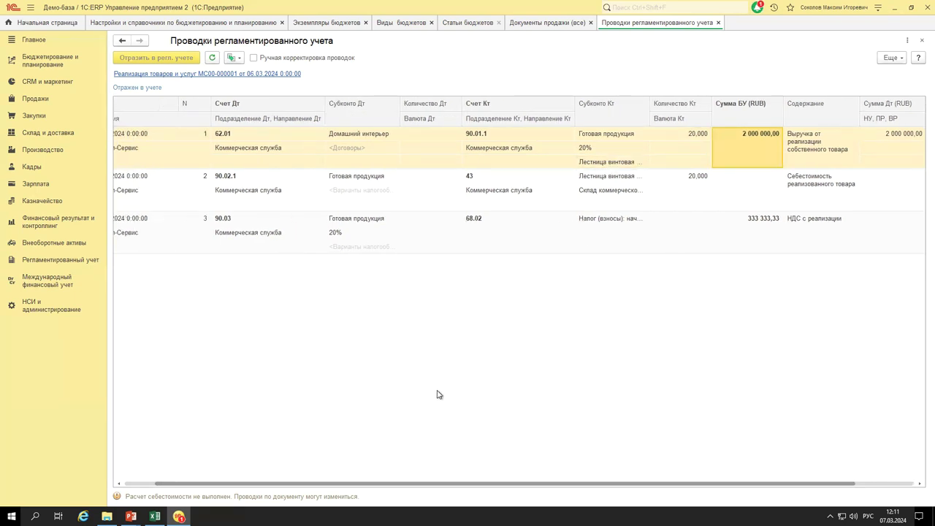
pyautogui.moveTo(457, 483); pyautogui.dragTo(347, 479)
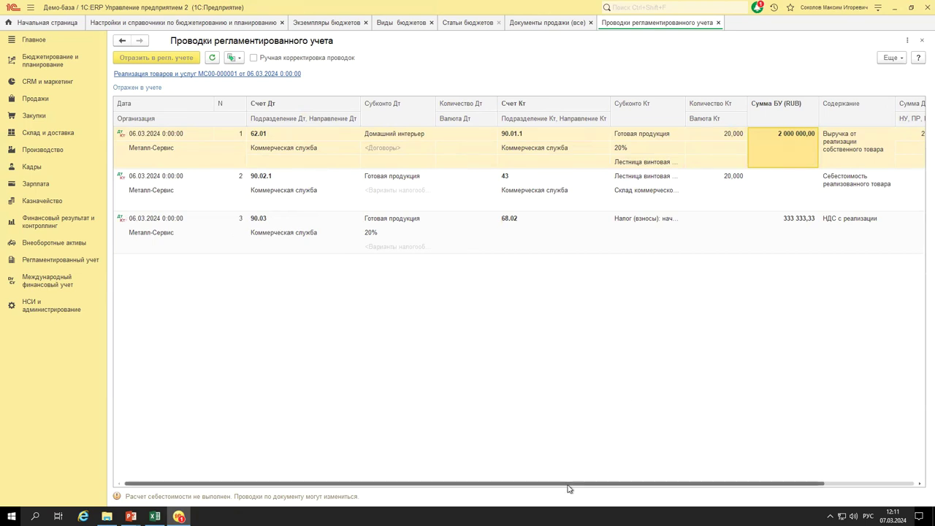
pyautogui.click(718, 23)
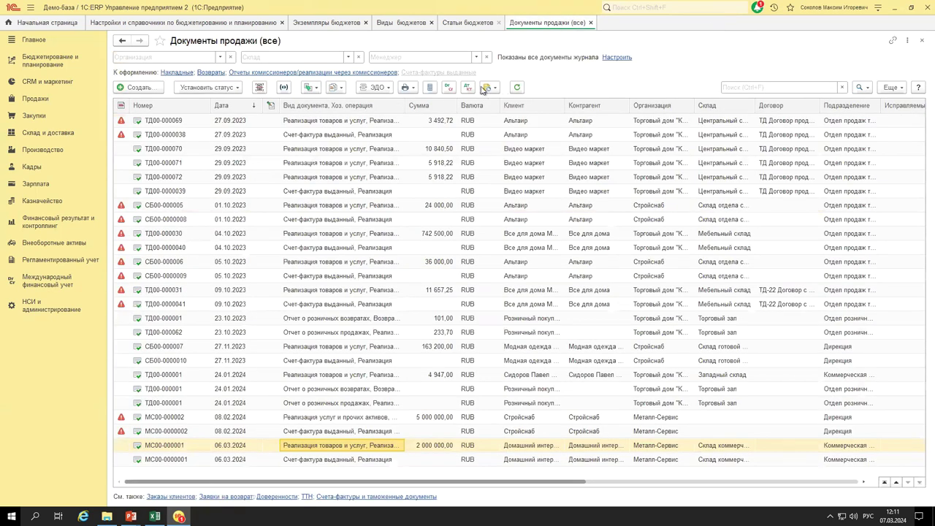
# Generate the Движения документа report for the same sale and look through its register records down to the accounting journal.
pyautogui.click(338, 88)
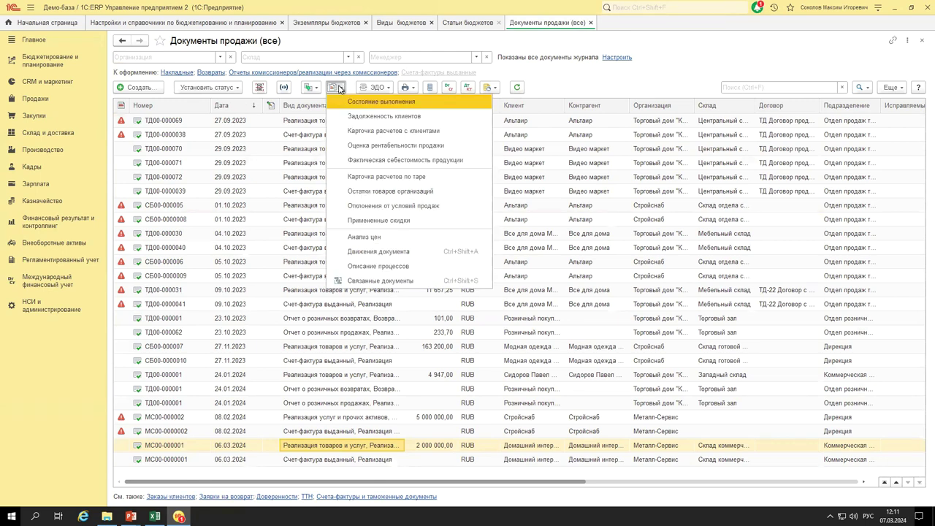
pyautogui.click(360, 253)
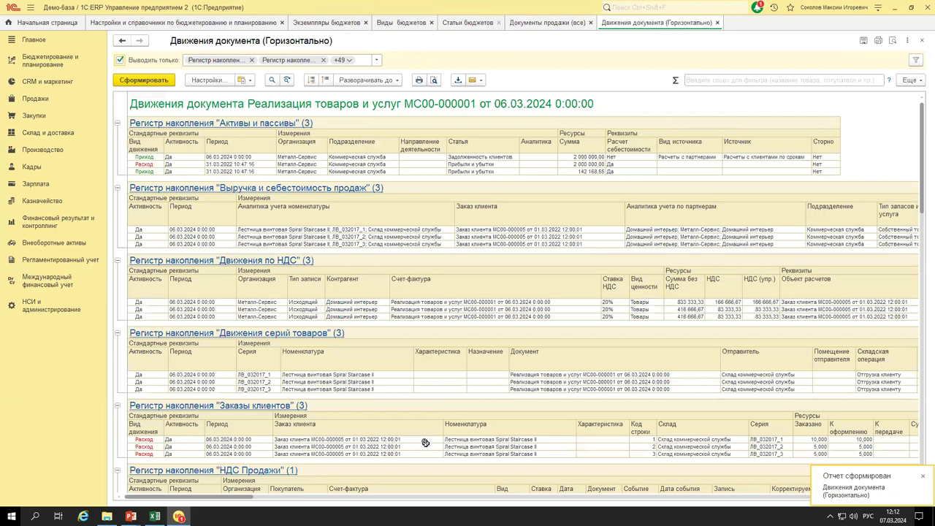
pyautogui.scroll(-5, 421, 313)
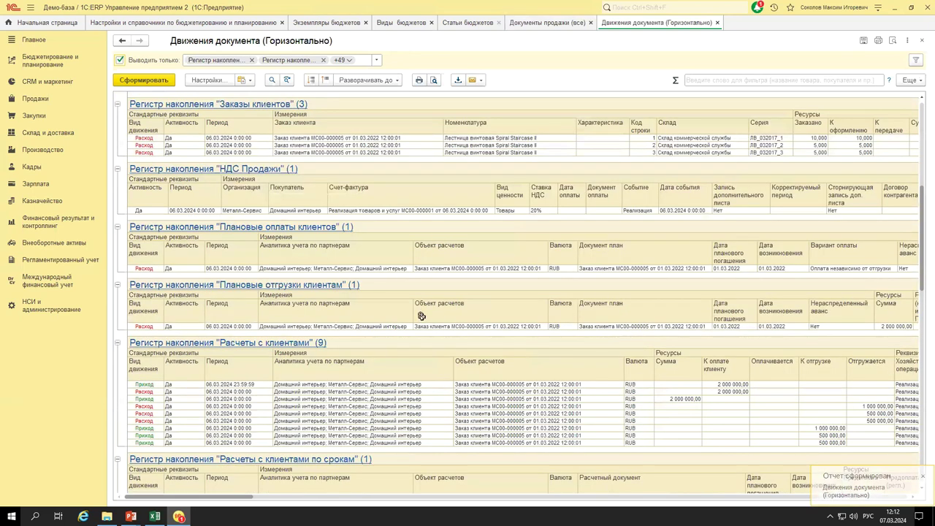
pyautogui.scroll(-5, 421, 321)
pyautogui.scroll(-5, 421, 326)
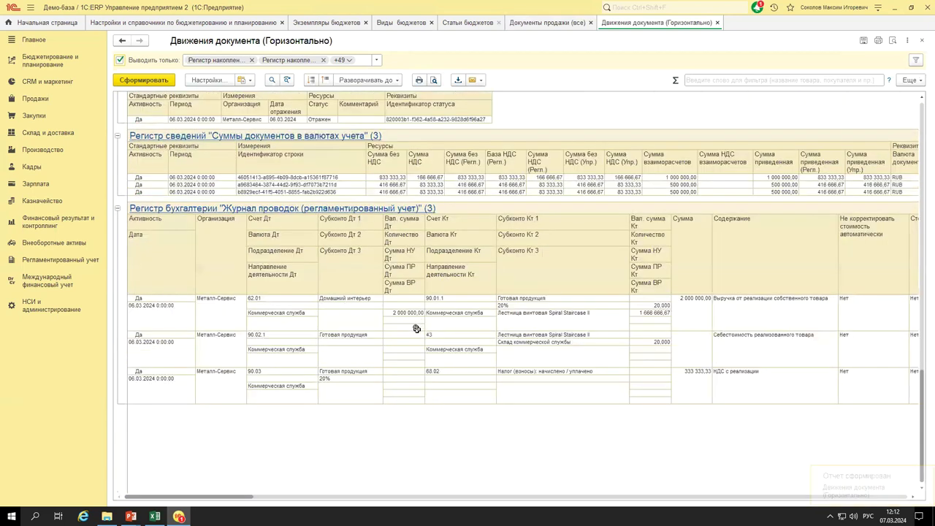
pyautogui.scroll(5, 415, 329)
pyautogui.scroll(10, 413, 333)
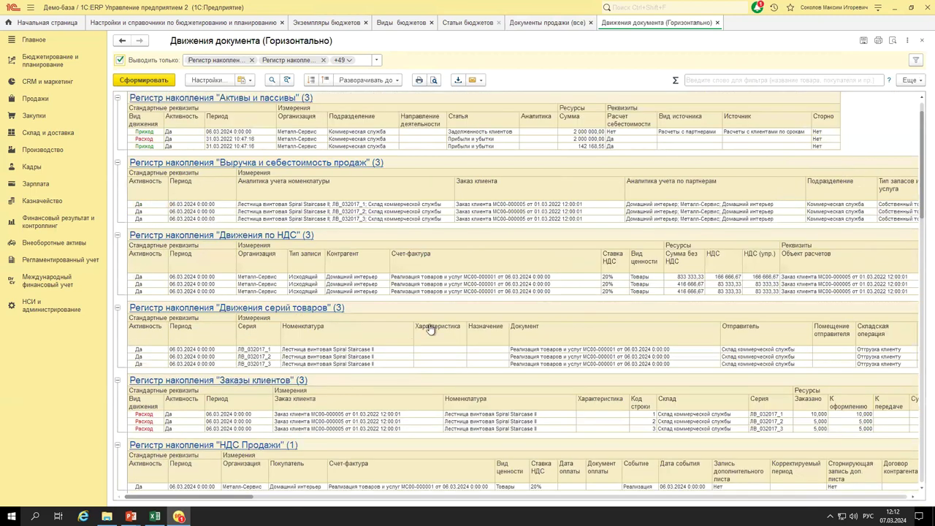
pyautogui.scroll(1, 427, 328)
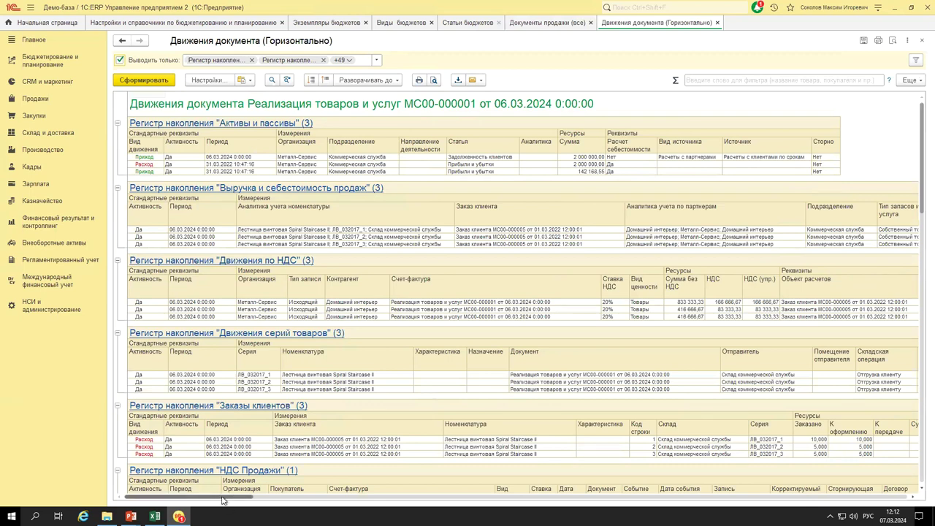
# Examine the Выручка и себестоимость продаж register records, including the Настройка хозяйственной операции column, and close the movements report.
pyautogui.moveTo(225, 227); pyautogui.dragTo(351, 246)
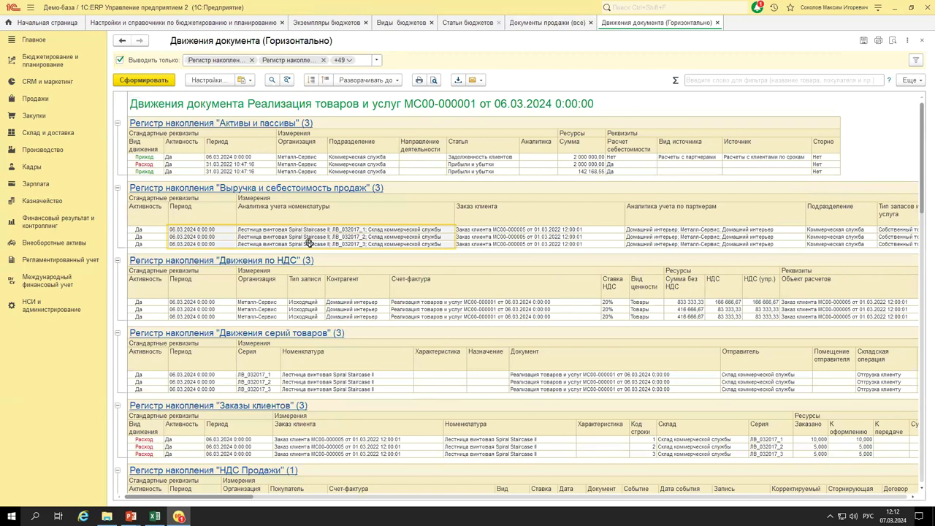
pyautogui.moveTo(241, 498); pyautogui.dragTo(916, 490)
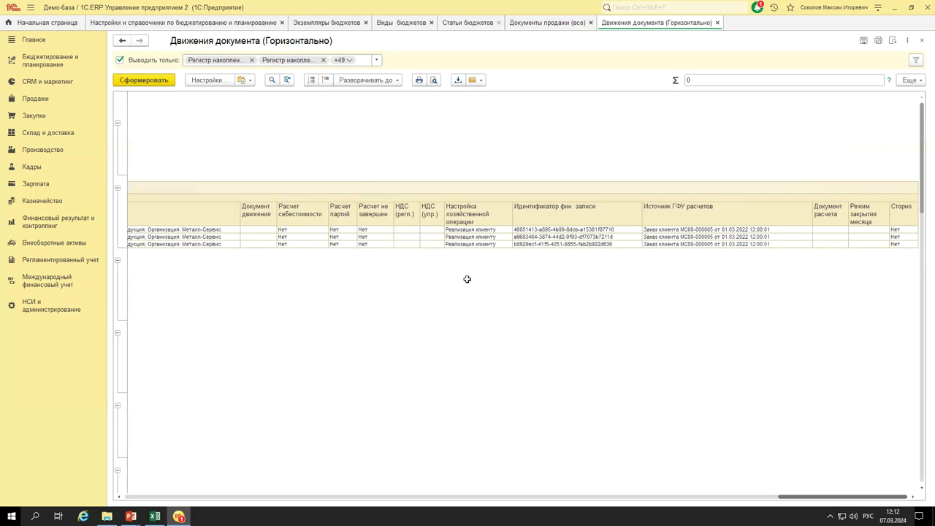
pyautogui.click(475, 230)
pyautogui.hotkey('shift', 'Down')
pyautogui.hotkey('shift', 'Down')
pyautogui.moveTo(771, 501); pyautogui.dragTo(176, 473)
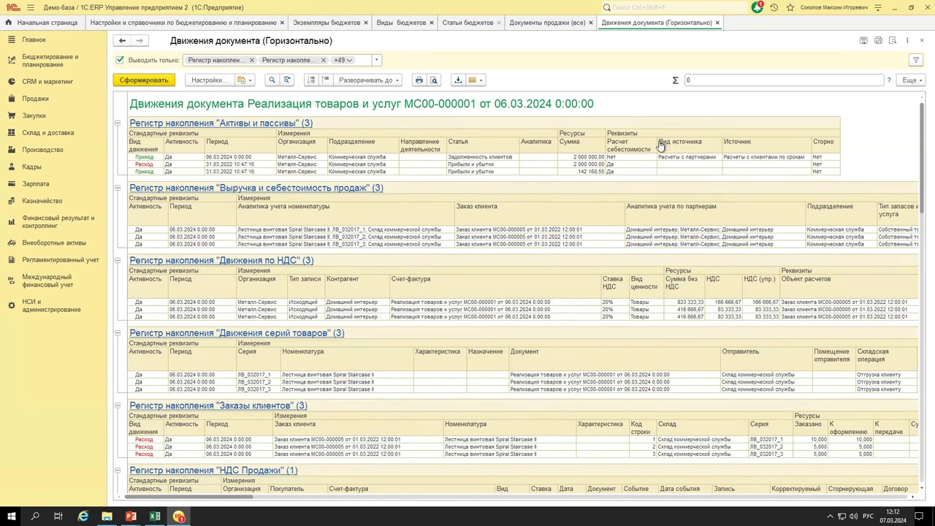
pyautogui.press('Escape')
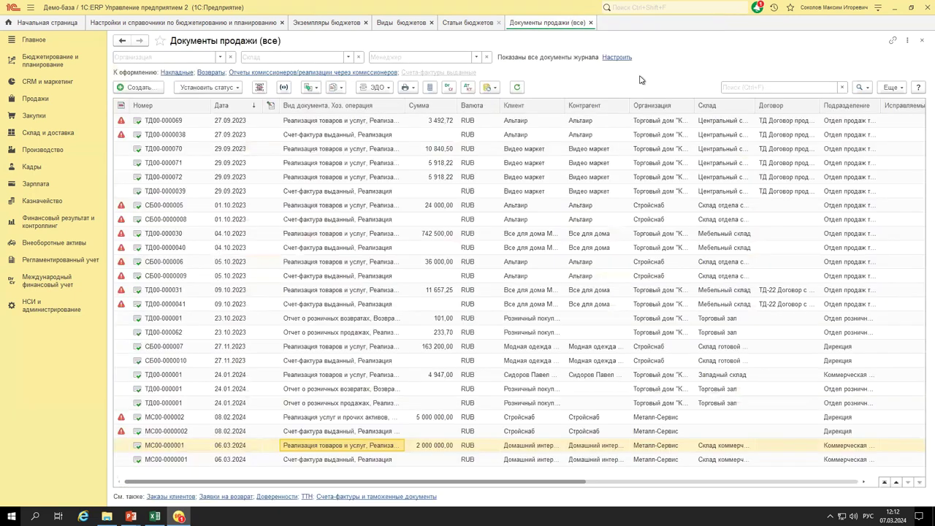
# Return to the unsaved revenue rule in Статьи бюджетов, choose Регламентированный учет as its source section and set Счет учета to 90.01.
pyautogui.click(475, 23)
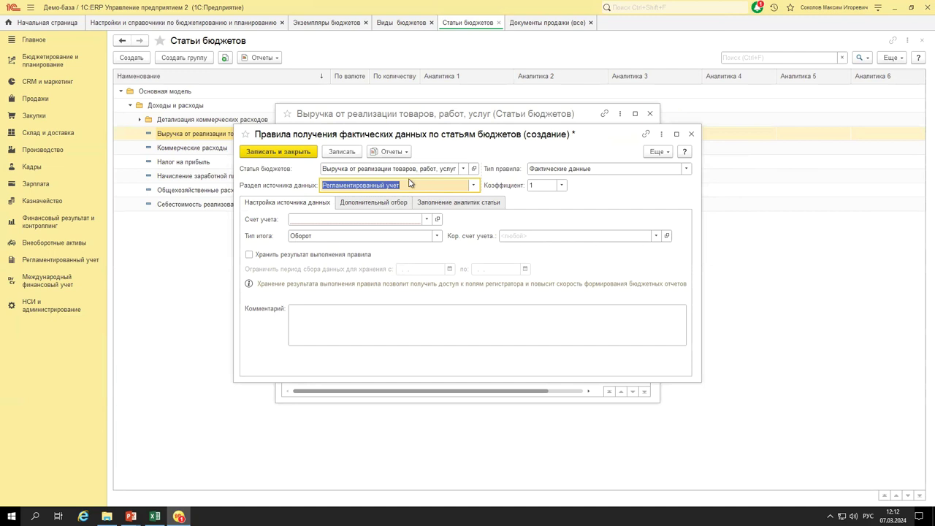
pyautogui.click(471, 186)
pyautogui.click(417, 216)
pyautogui.click(384, 219)
pyautogui.click(327, 254)
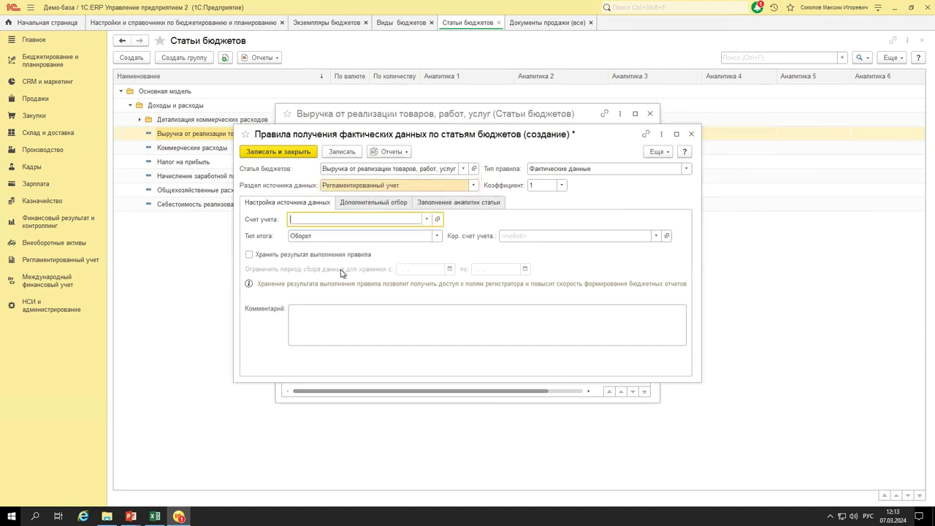
pyautogui.scroll(-20, 310, 187)
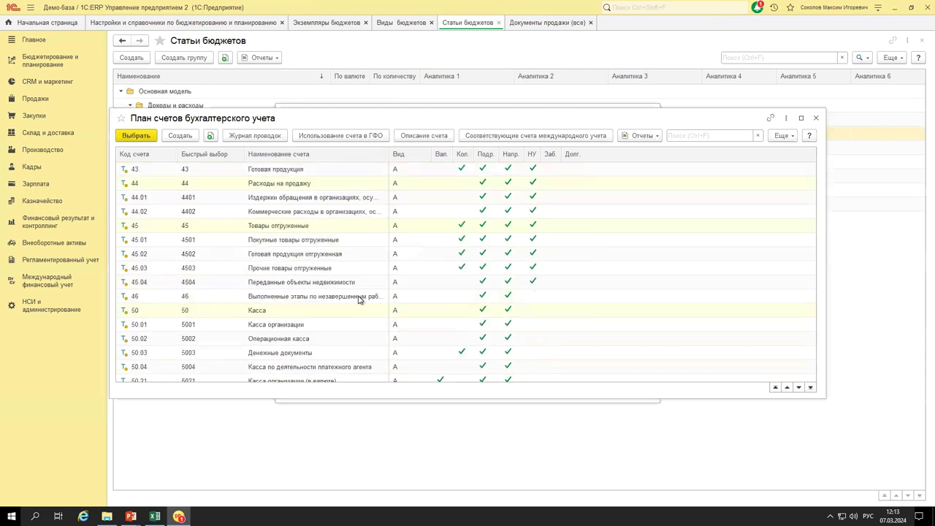
pyautogui.click(816, 117)
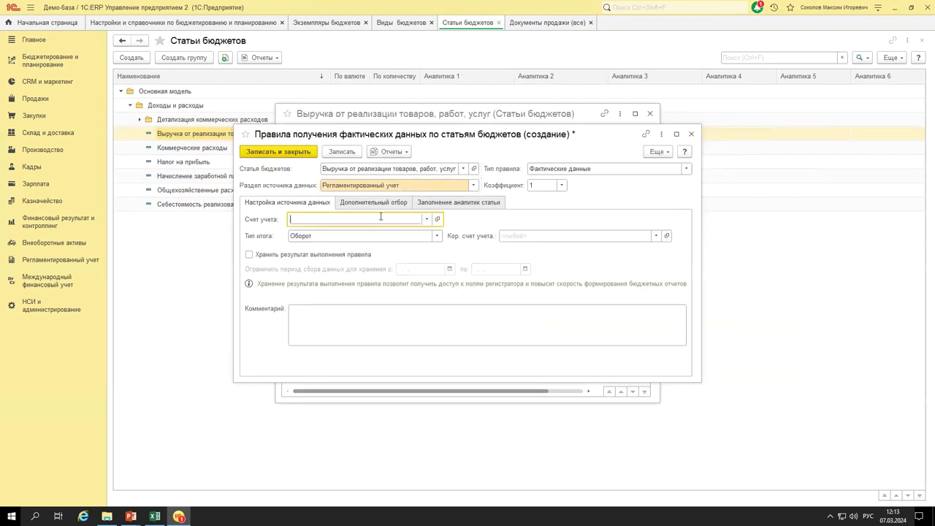
pyautogui.write('90')
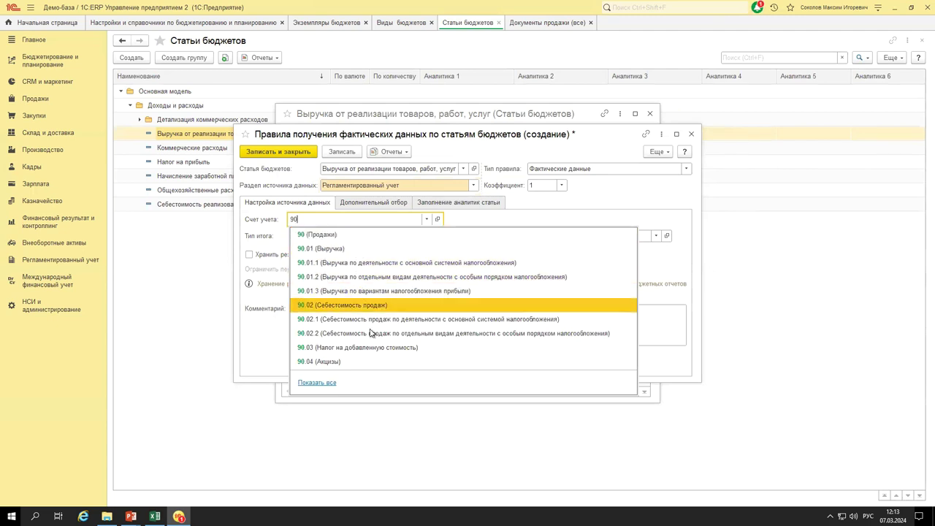
pyautogui.click(354, 250)
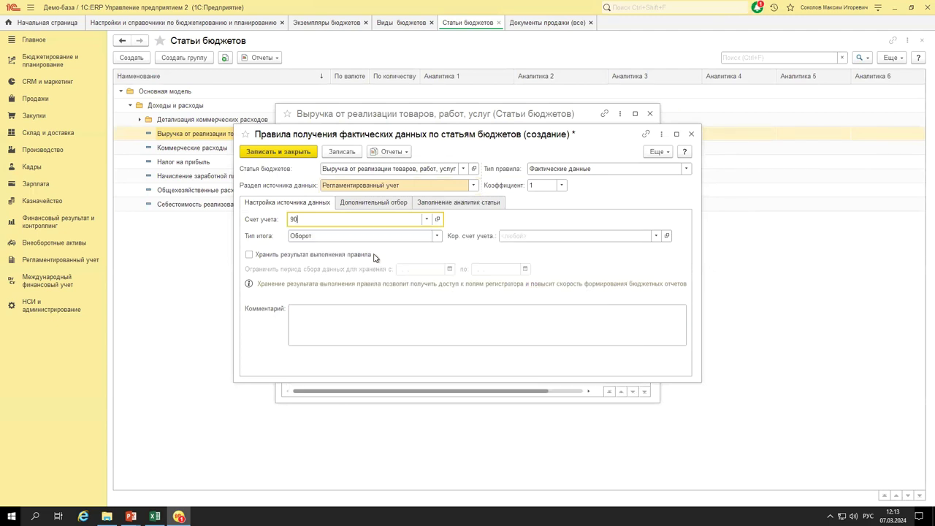
# Examine the rule's Тип итога options and the fields available for its additional filter, leaving the filter empty.
pyautogui.click(438, 237)
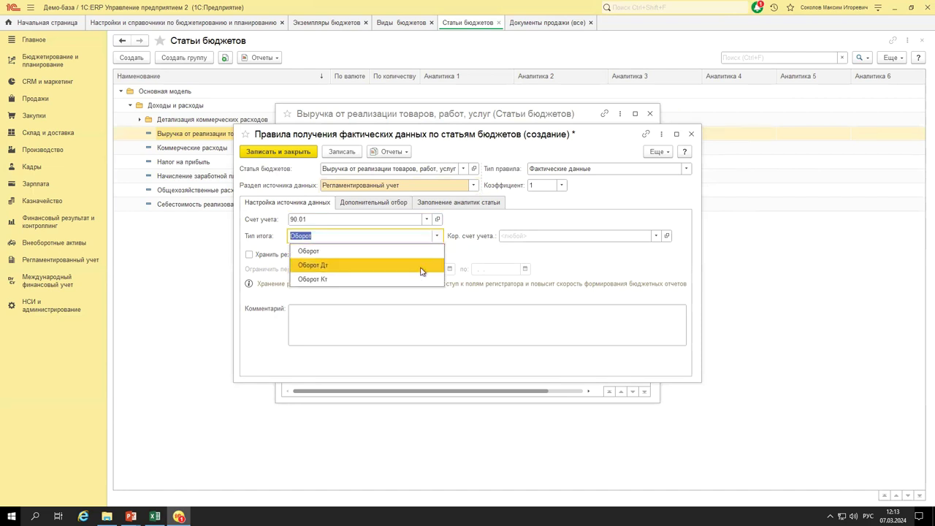
pyautogui.click(475, 259)
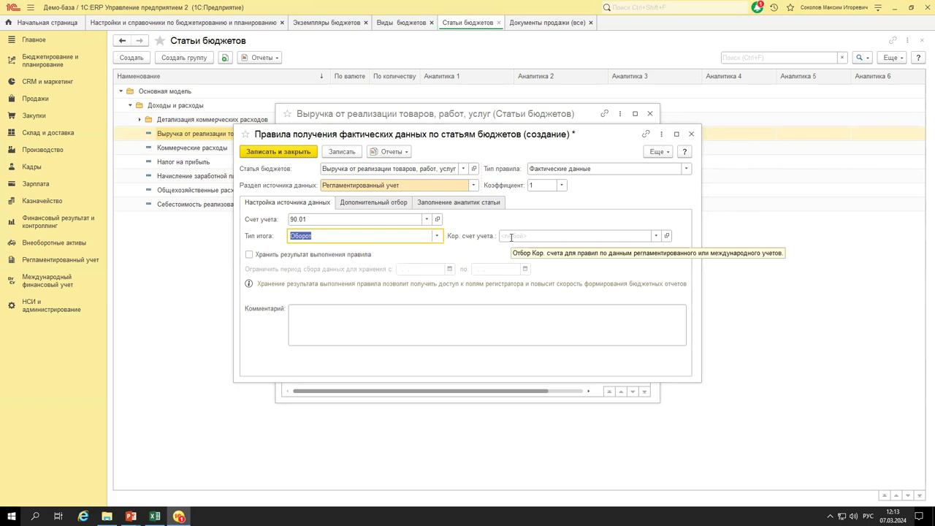
pyautogui.click(367, 203)
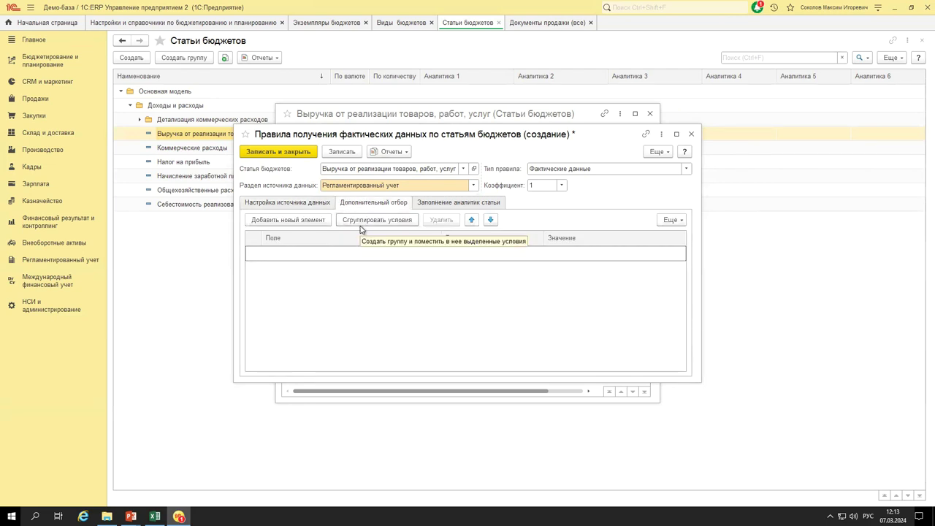
pyautogui.click(295, 220)
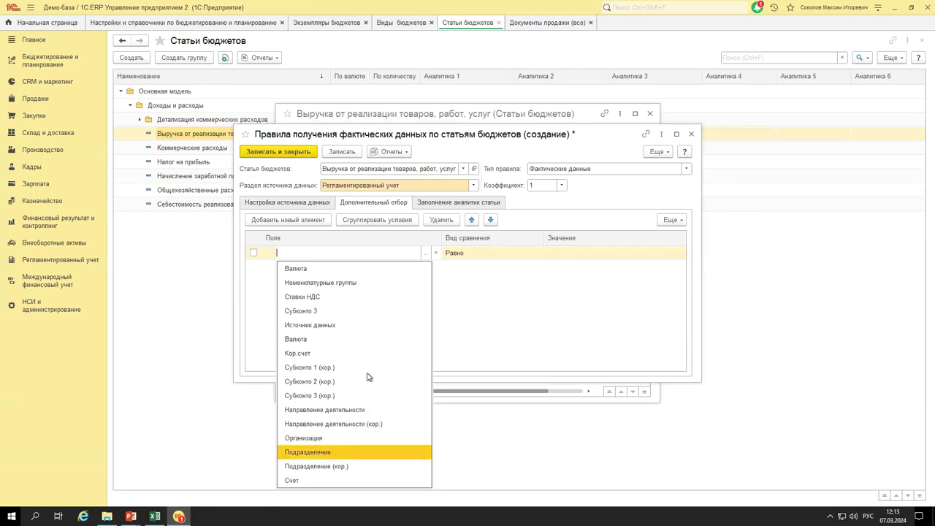
pyautogui.click(476, 333)
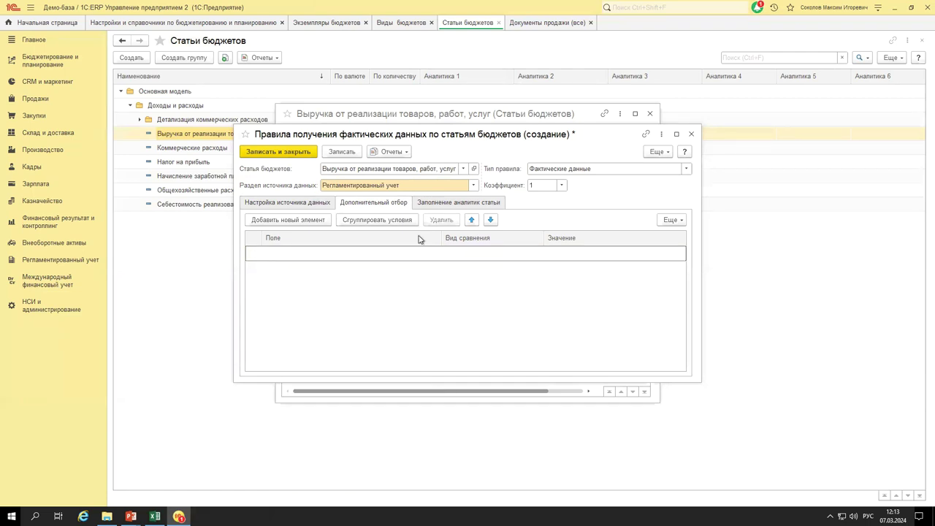
# Turn on the extended analytics filling settings for the revenue rule and move its window clear of the rules list.
pyautogui.click(423, 209)
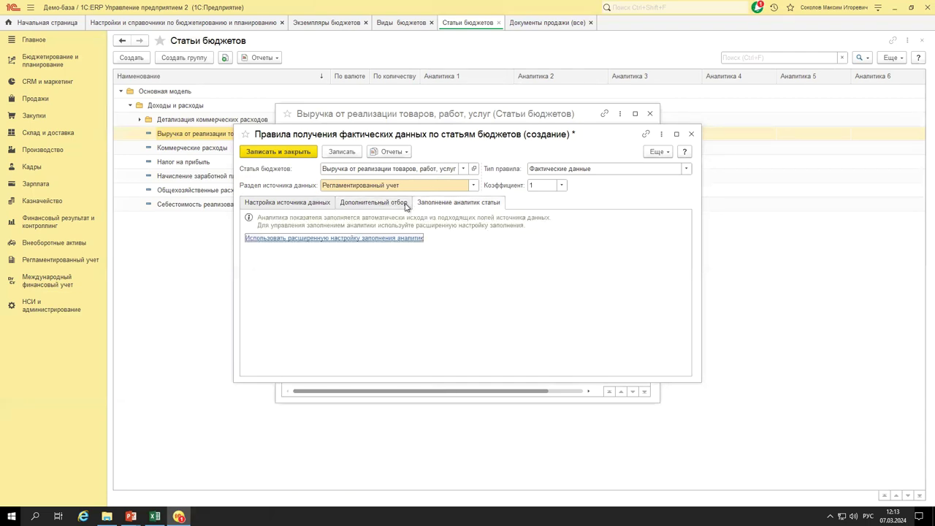
pyautogui.click(385, 238)
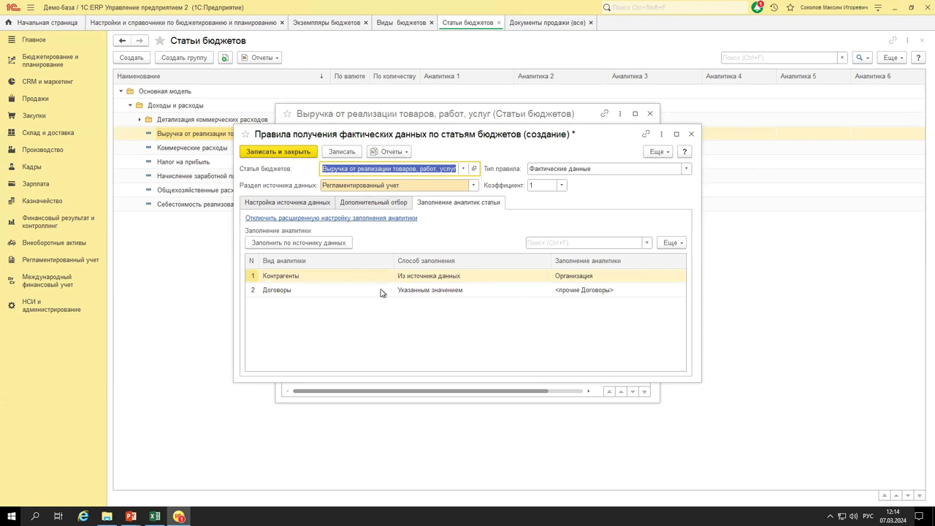
pyautogui.moveTo(372, 133); pyautogui.dragTo(461, 254)
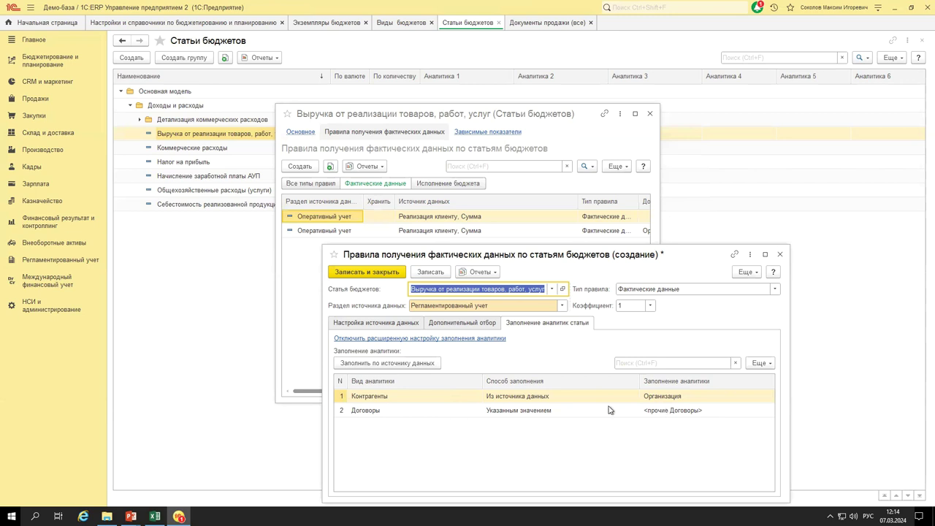
# Examine the source fields available for filling the Контрагенты analytic, including those under 90.01 Выручка, and close the field selection.
pyautogui.click(429, 398)
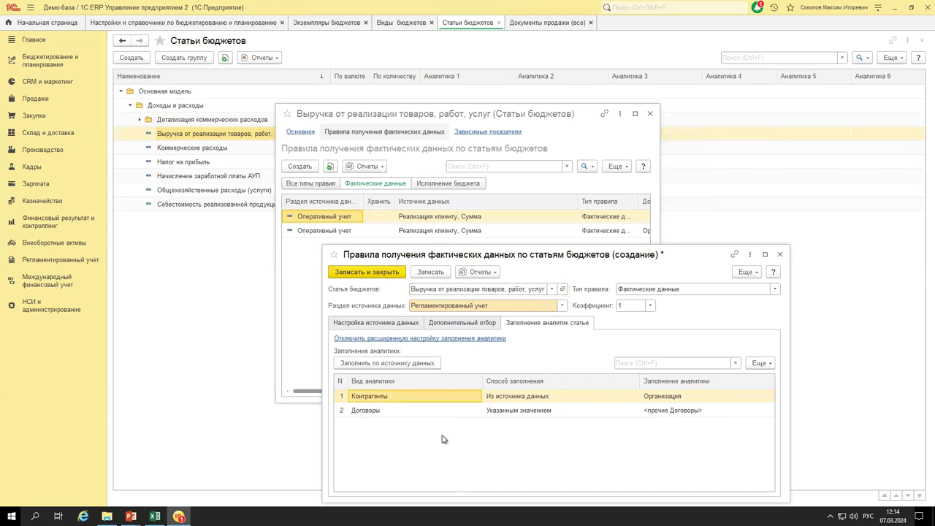
pyautogui.click(672, 397)
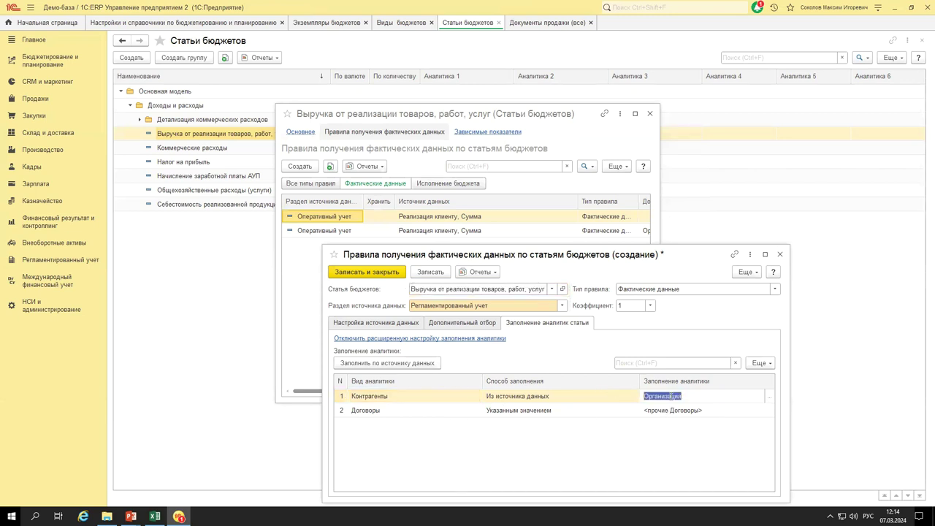
pyautogui.click(769, 396)
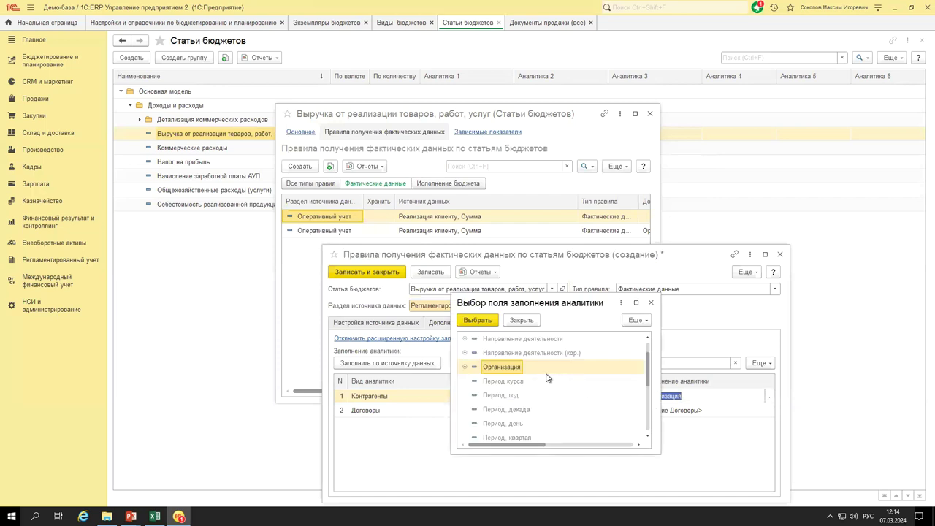
pyautogui.scroll(-3, 546, 377)
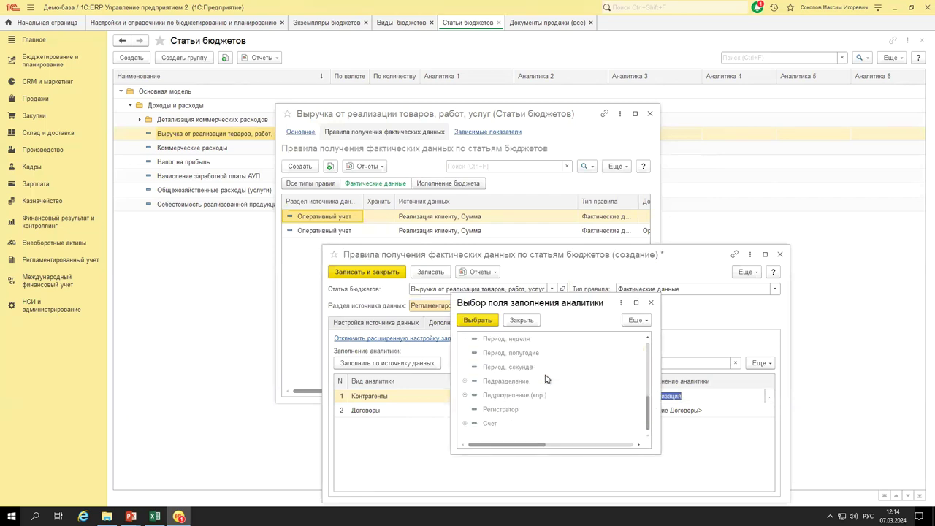
pyautogui.scroll(3, 542, 388)
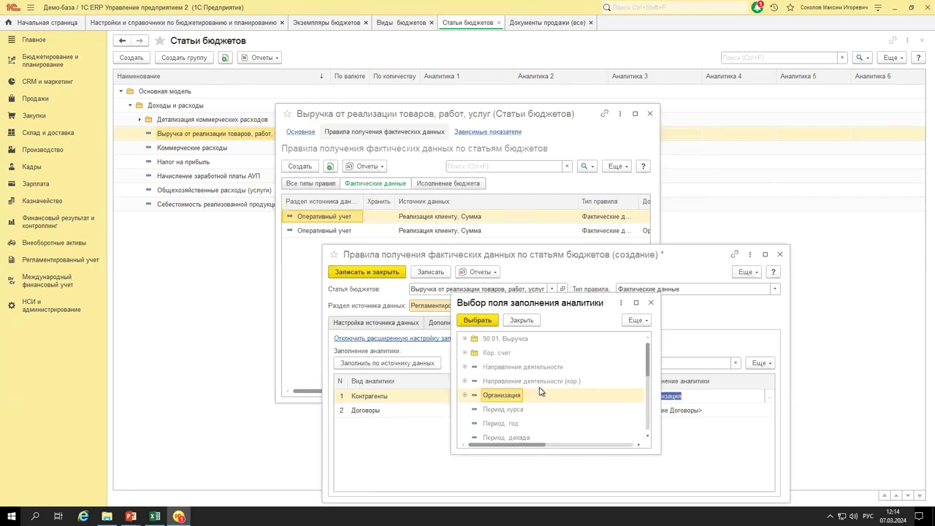
pyautogui.click(465, 339)
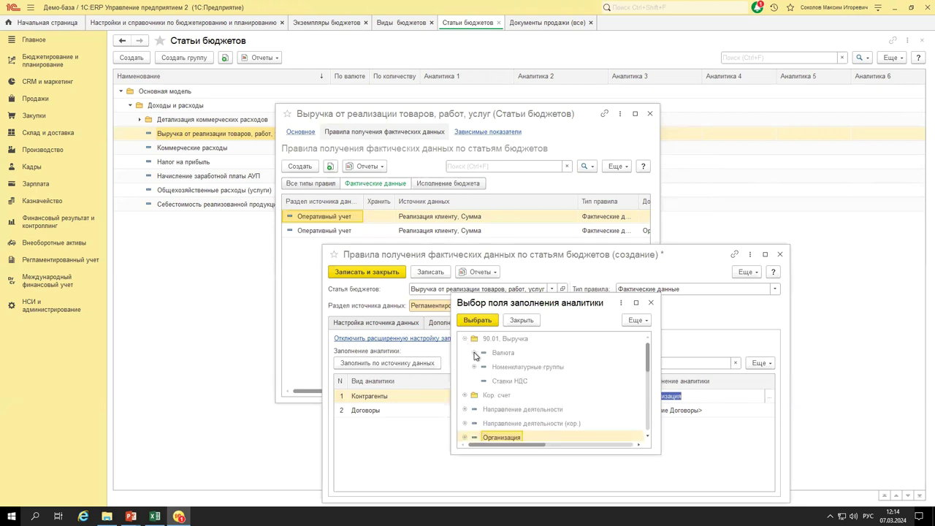
pyautogui.click(651, 302)
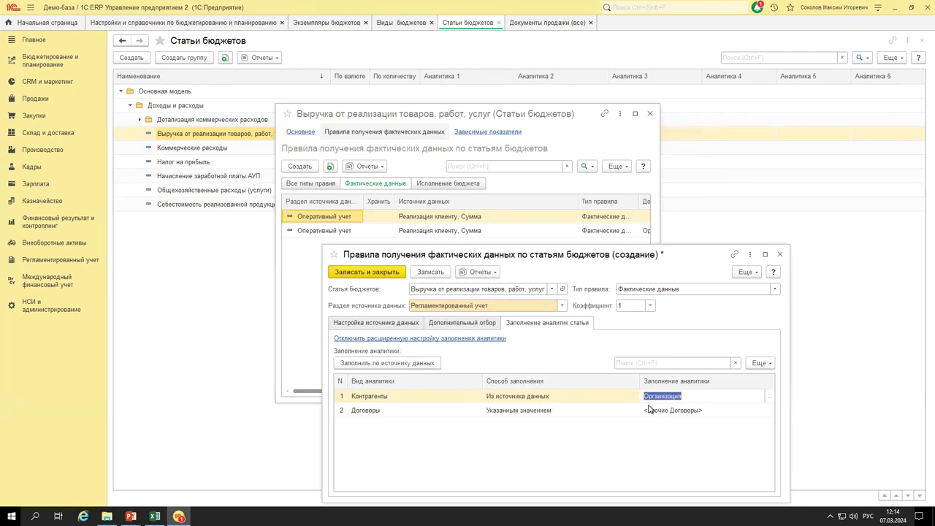
pyautogui.click(666, 451)
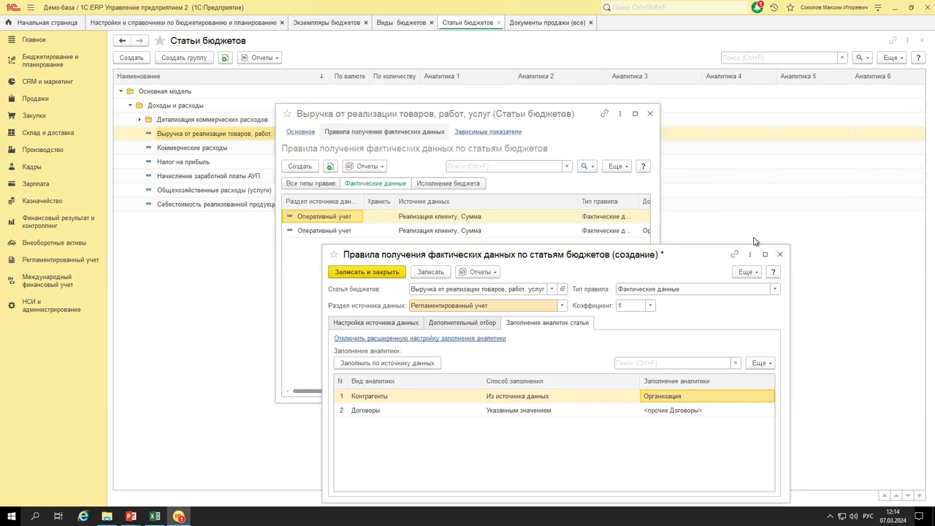
# Discard the unsaved regulated accounting rule and review the revenue article's main details and analytics.
pyautogui.click(779, 253)
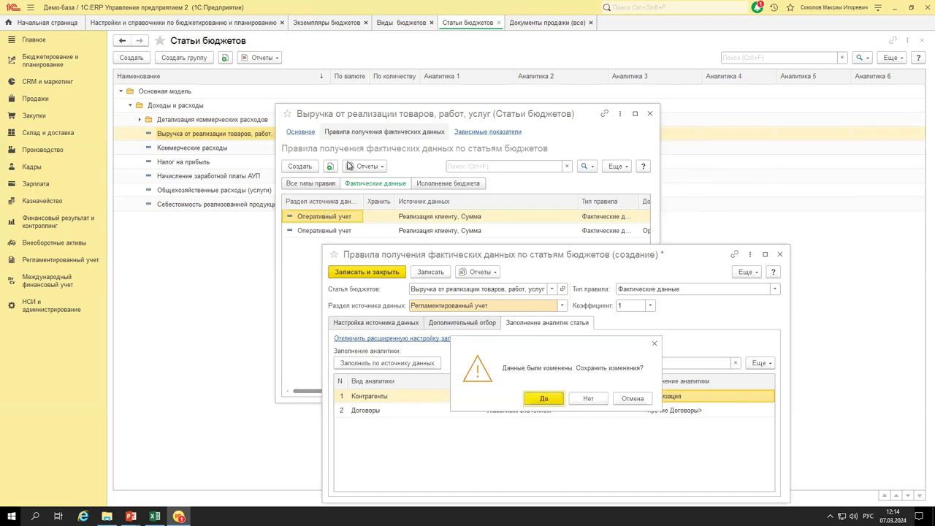
pyautogui.click(584, 398)
pyautogui.click(298, 132)
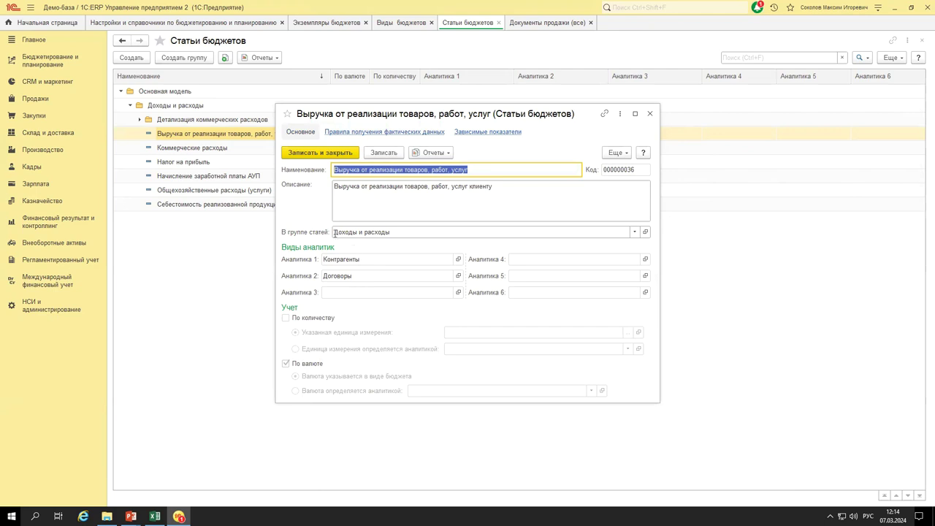
pyautogui.click(422, 132)
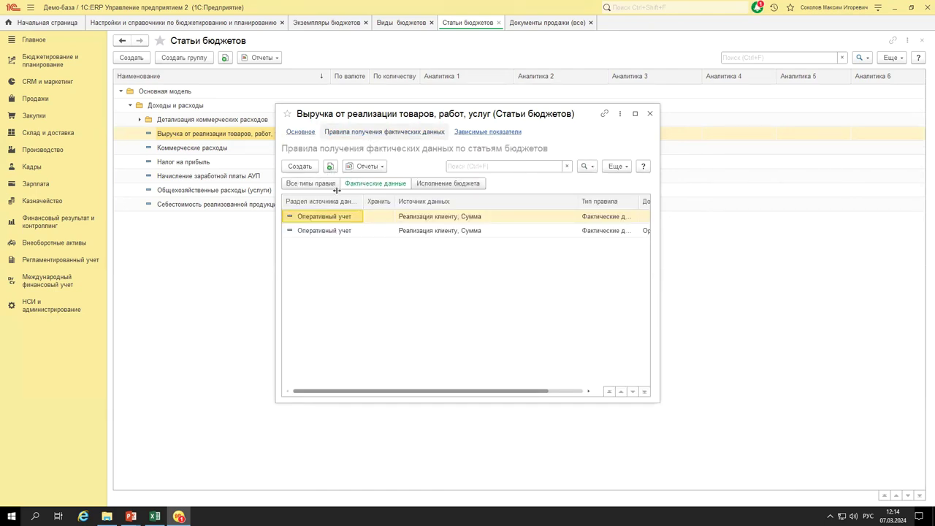
# Look at a blank rule form and the first existing Реализация клиенту, Сумма rule, closing both unchanged.
pyautogui.click(300, 166)
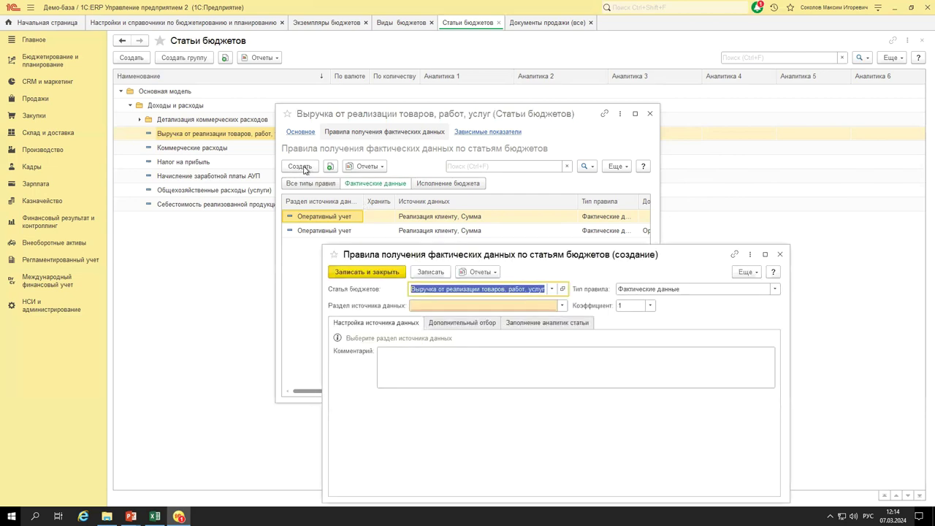
pyautogui.click(780, 255)
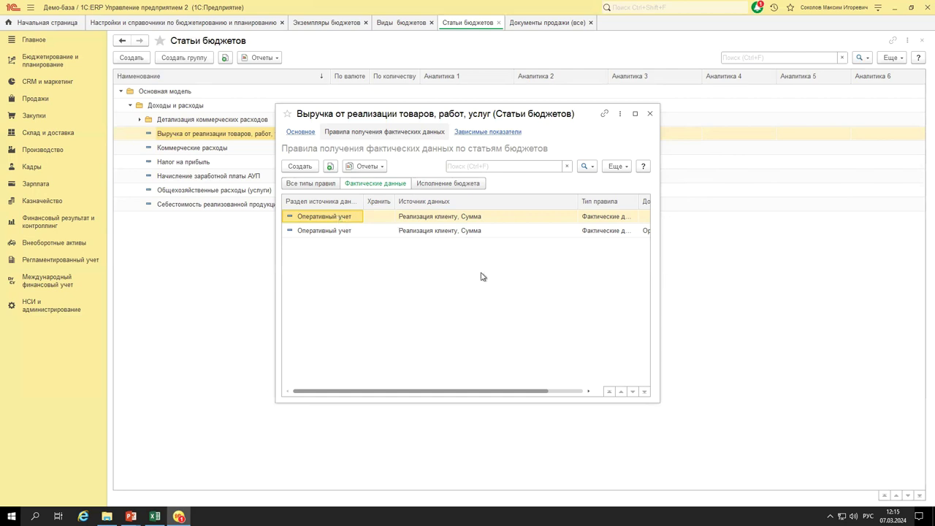
pyautogui.doubleClick(420, 218)
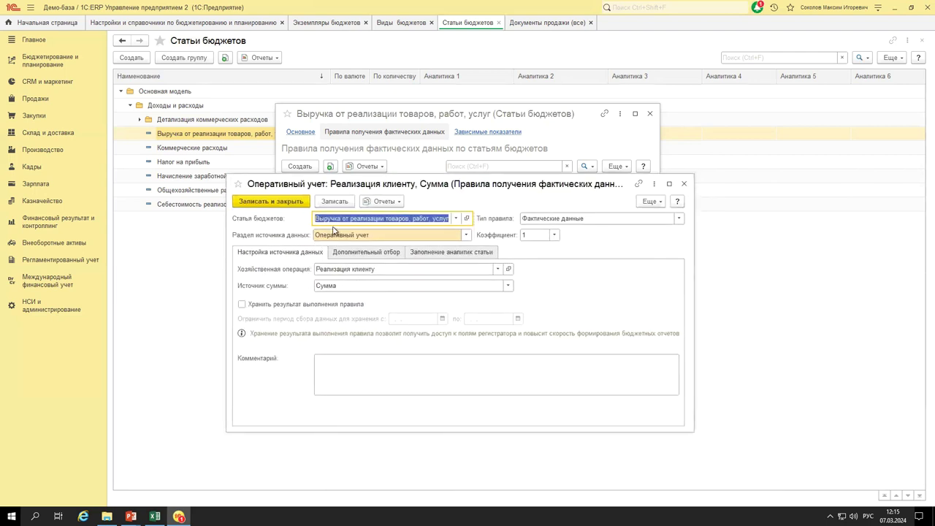
pyautogui.press('Escape')
# Create a new fact data rule for the revenue article with Оперативный учет as the data source section.
pyautogui.click(307, 167)
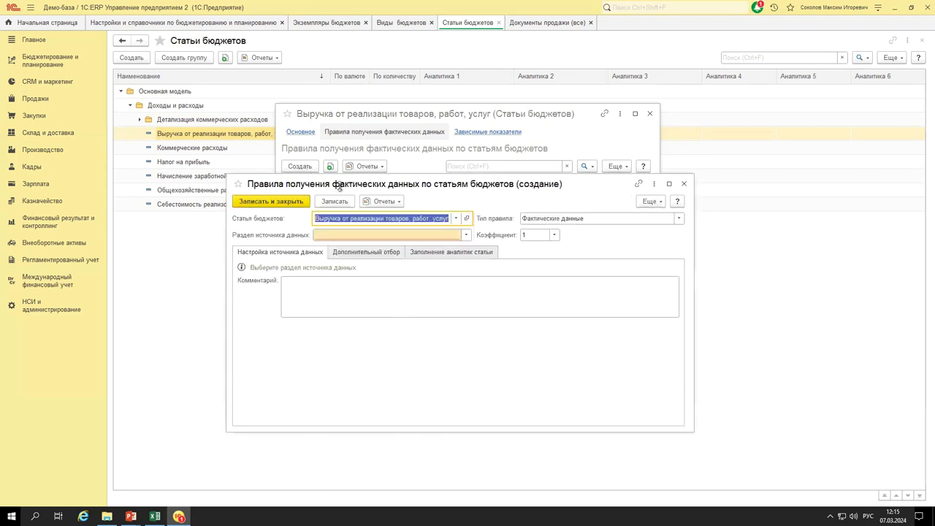
pyautogui.click(408, 233)
pyautogui.click(381, 251)
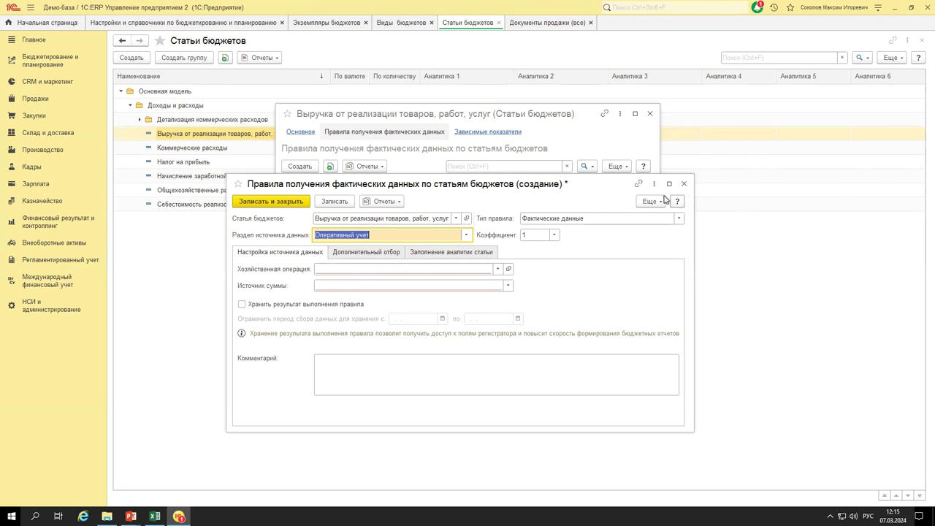
# Open the full list of business operations for the new rule and collapse all of its expanded groups.
pyautogui.click(480, 269)
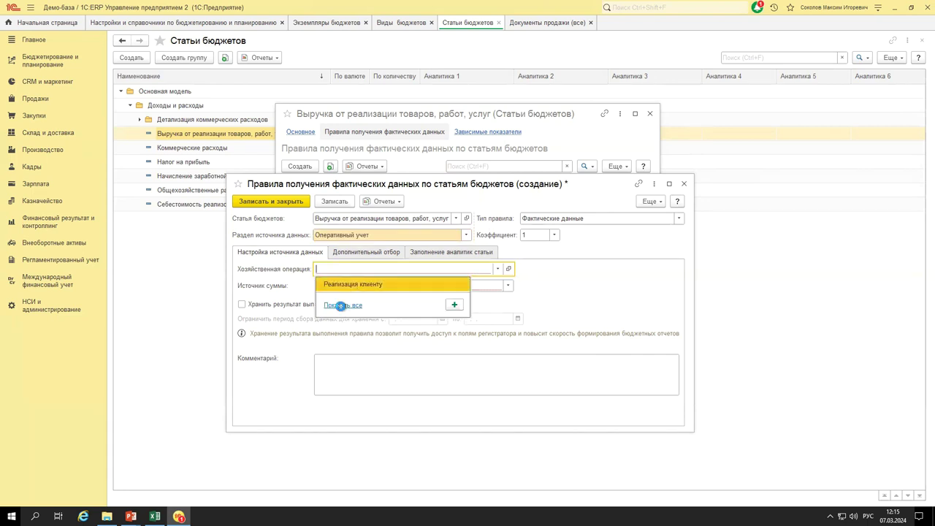
pyautogui.click(341, 305)
pyautogui.scroll(-5, 432, 268)
pyautogui.scroll(5, 404, 249)
pyautogui.click(370, 169)
pyautogui.click(369, 183)
pyautogui.click(370, 197)
pyautogui.click(370, 211)
pyautogui.click(369, 225)
pyautogui.click(370, 240)
pyautogui.click(371, 254)
pyautogui.click(371, 282)
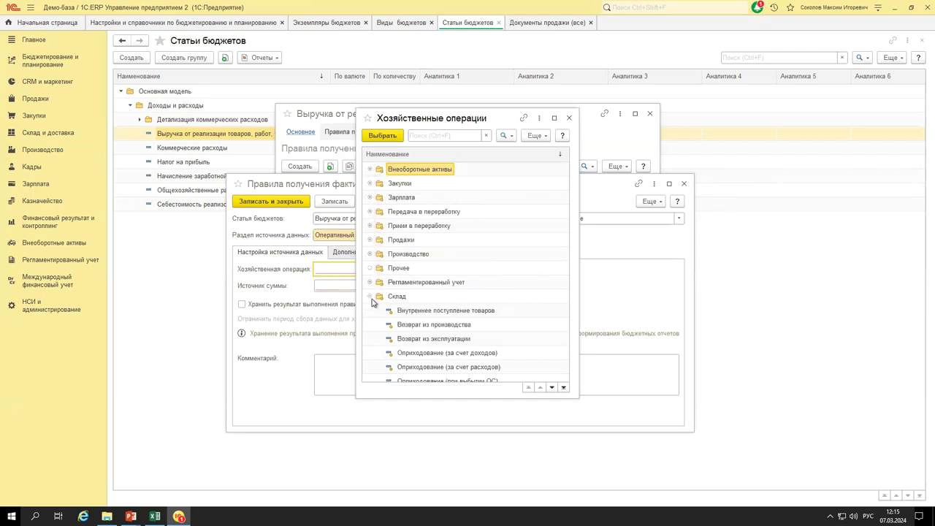
pyautogui.click(370, 296)
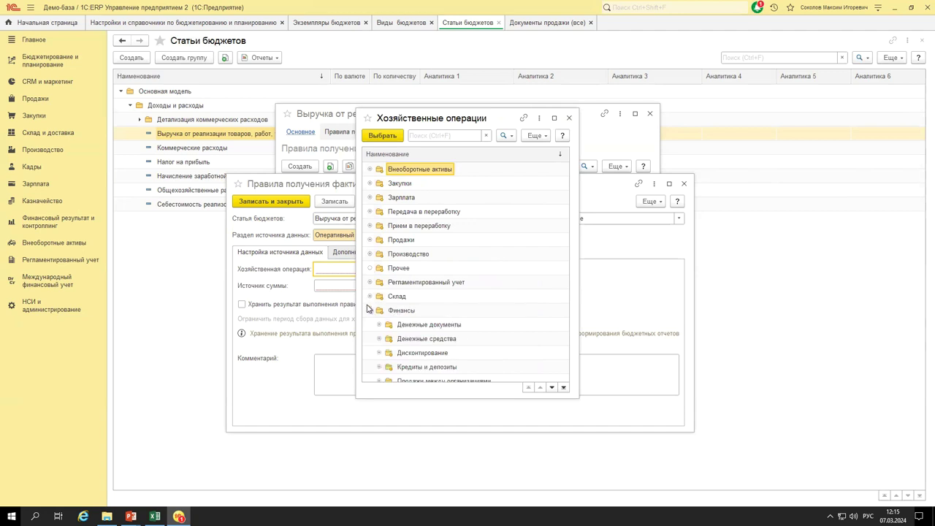
pyautogui.click(371, 311)
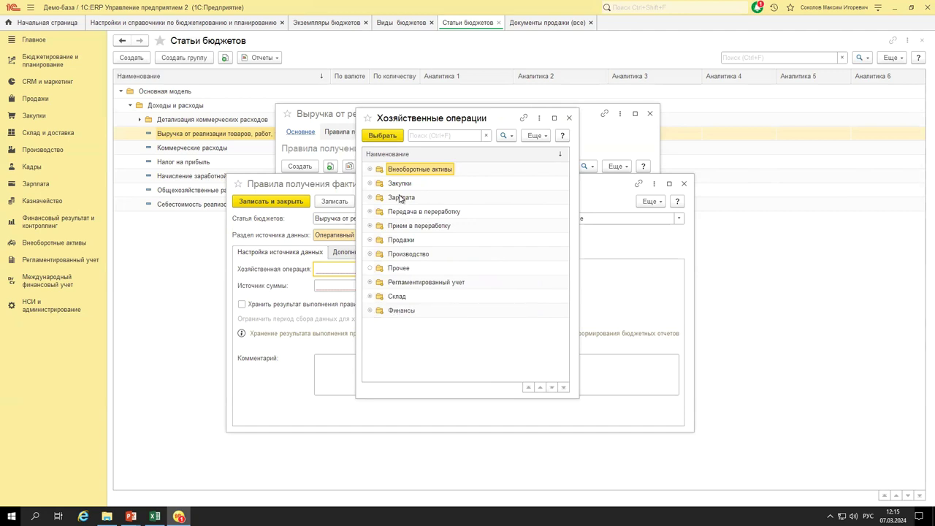
# Set the rule's business operation to Реализация клиенту from the Продажи group and its amount source to Сумма.
pyautogui.click(401, 243)
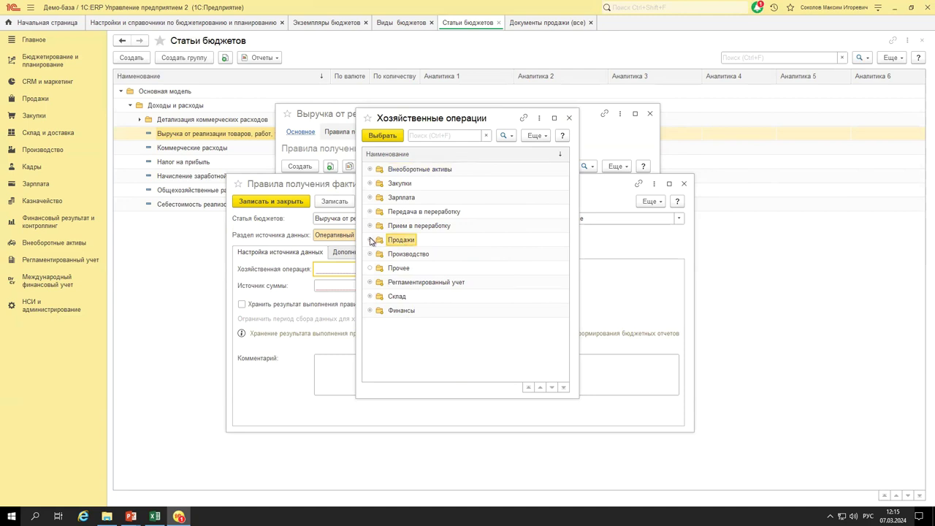
pyautogui.click(371, 240)
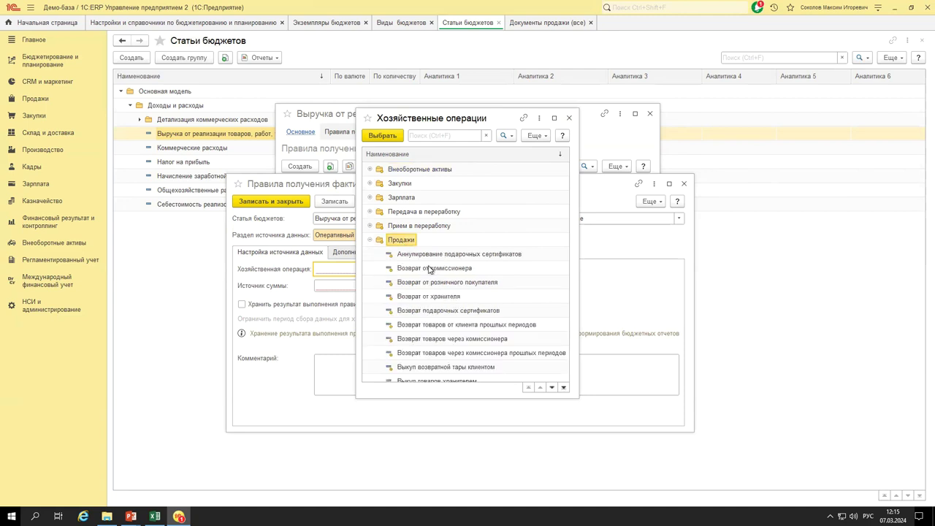
pyautogui.scroll(-5, 435, 281)
pyautogui.scroll(-5, 441, 285)
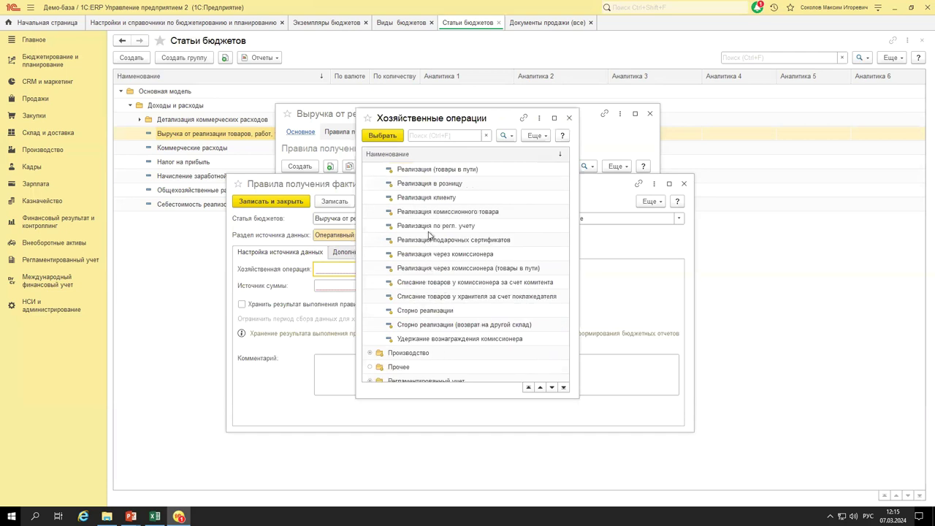
pyautogui.click(442, 199)
pyautogui.doubleClick(443, 198)
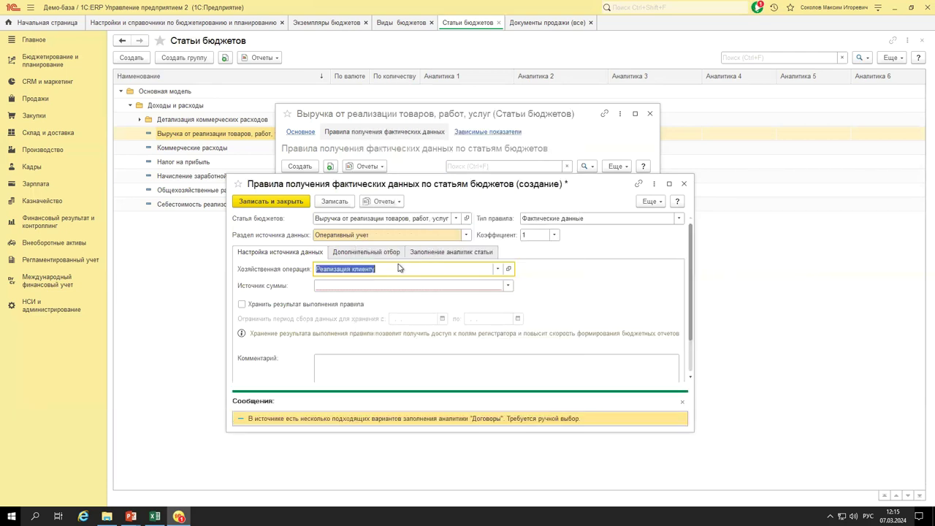
pyautogui.click(682, 402)
pyautogui.click(509, 286)
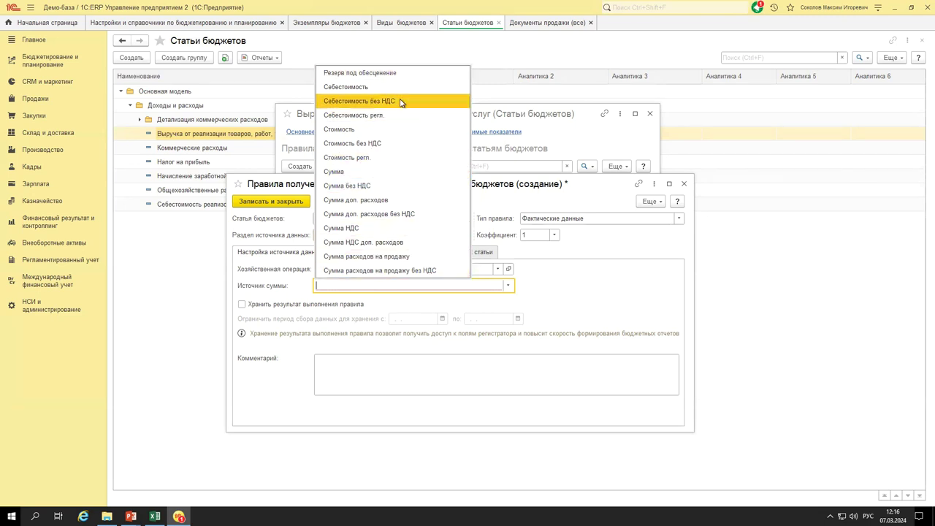
pyautogui.click(354, 172)
# Examine the fields available for the rule's additional filter and its analytics filling, closing the new rule without saving.
pyautogui.click(372, 253)
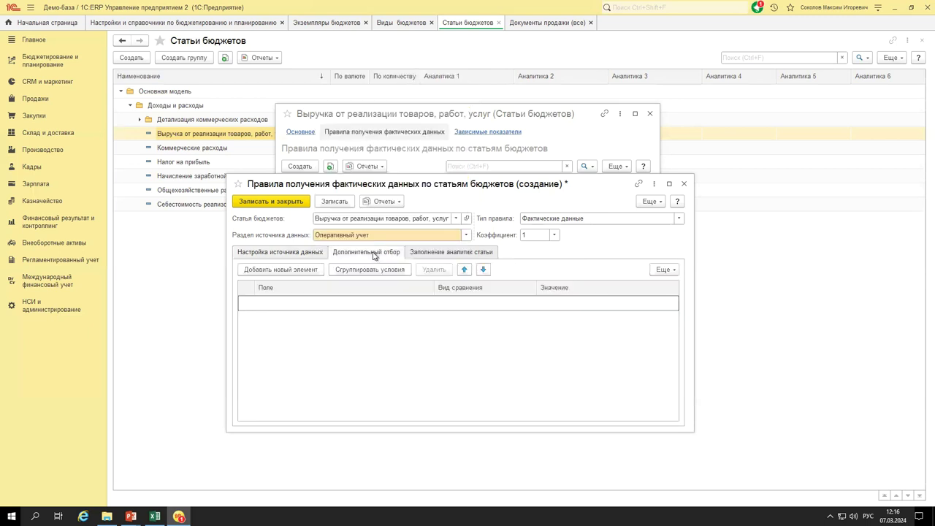
pyautogui.click(301, 271)
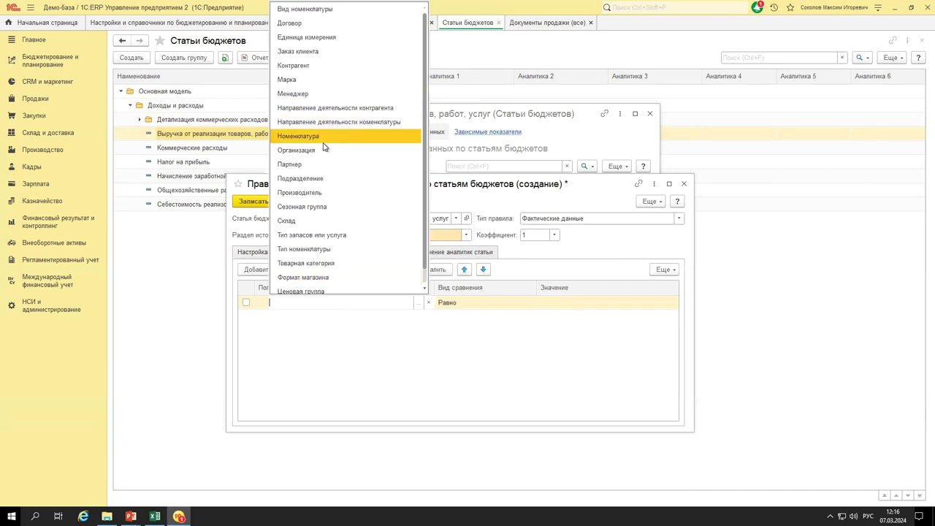
pyautogui.scroll(-1, 326, 151)
pyautogui.scroll(1, 326, 151)
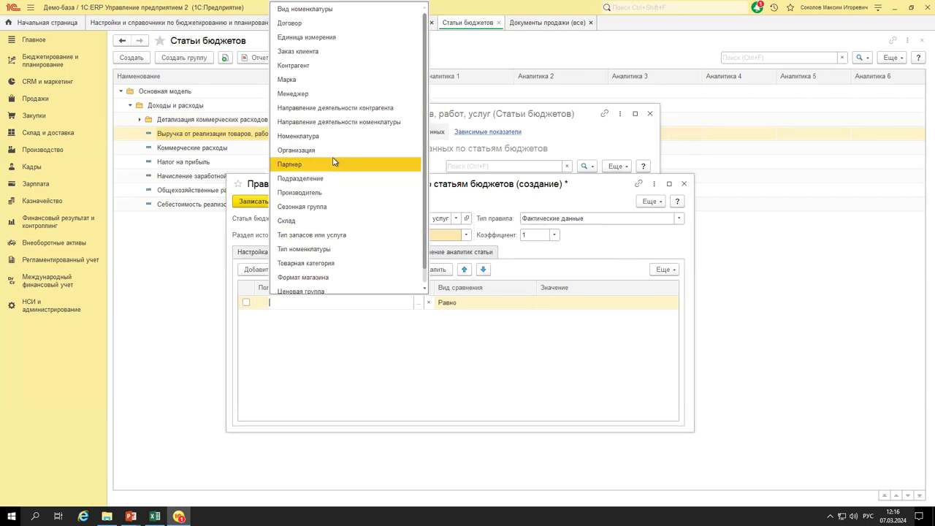
pyautogui.click(406, 366)
pyautogui.click(442, 252)
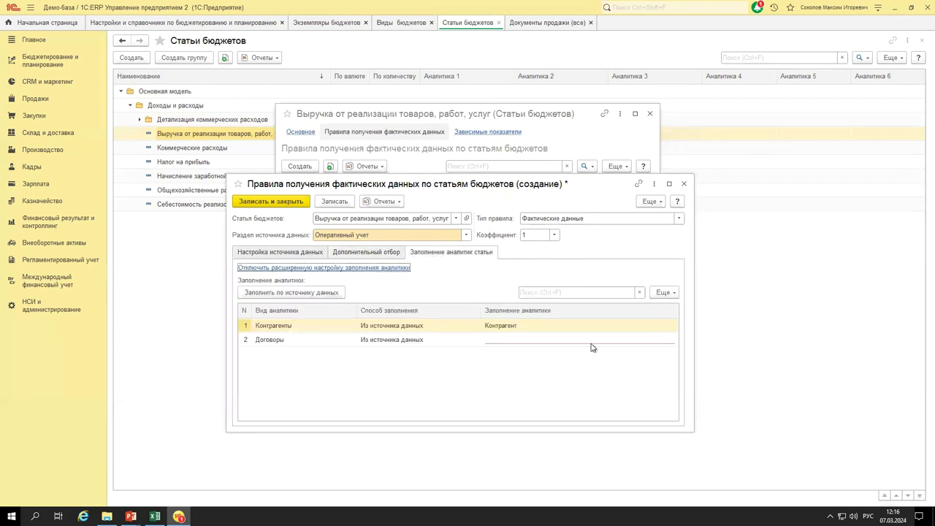
pyautogui.click(683, 185)
pyautogui.click(491, 327)
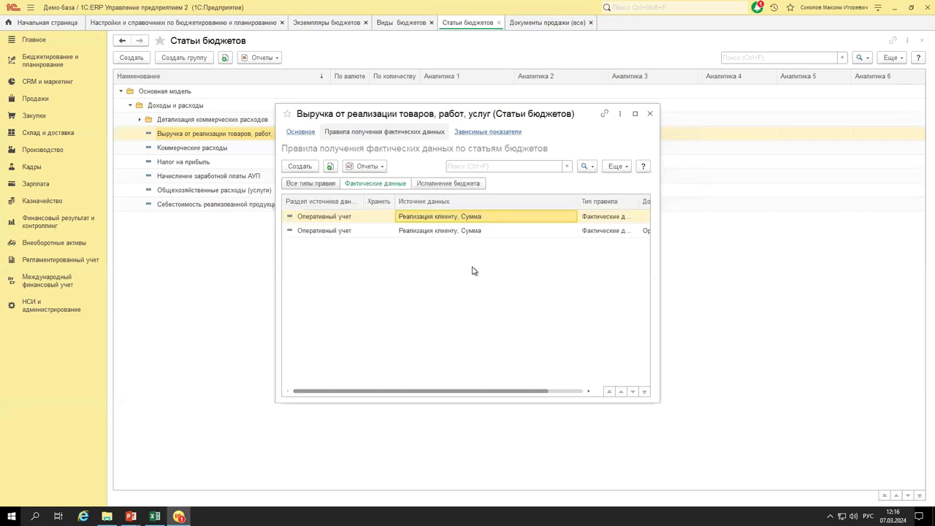
# Review the second Реализация клиенту, Сумма rule's filter and analytics filling, reopen the first rule, and close the revenue article unchanged.
pyautogui.doubleClick(487, 231)
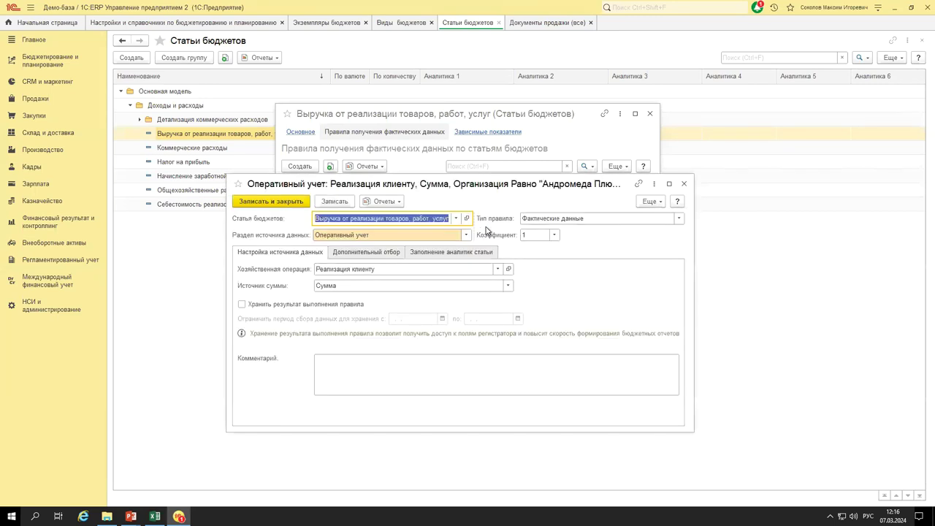
pyautogui.click(381, 253)
pyautogui.click(431, 252)
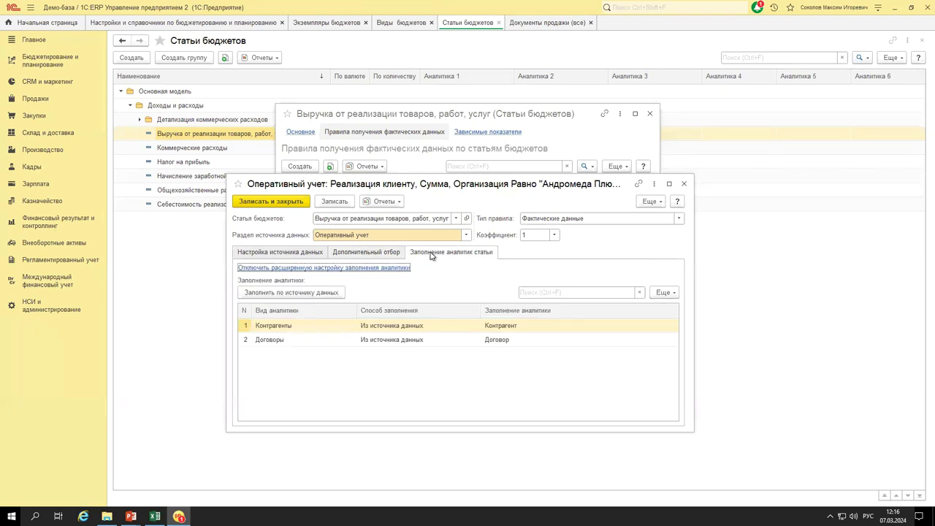
pyautogui.press('Escape')
pyautogui.doubleClick(445, 218)
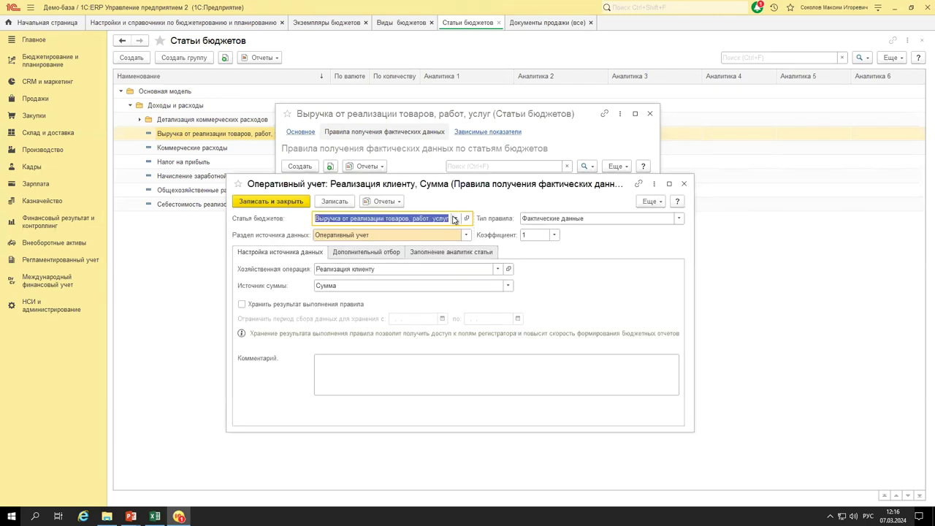
pyautogui.press('Escape')
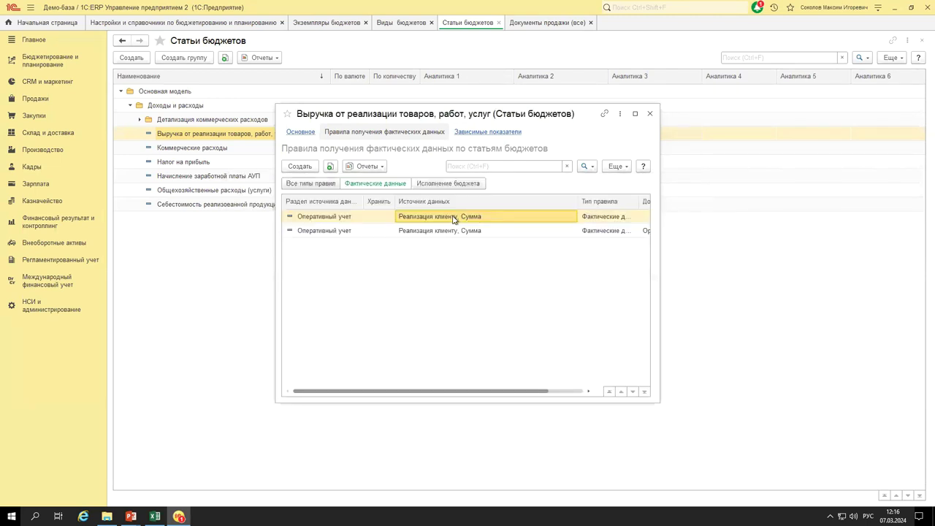
pyautogui.press('Escape')
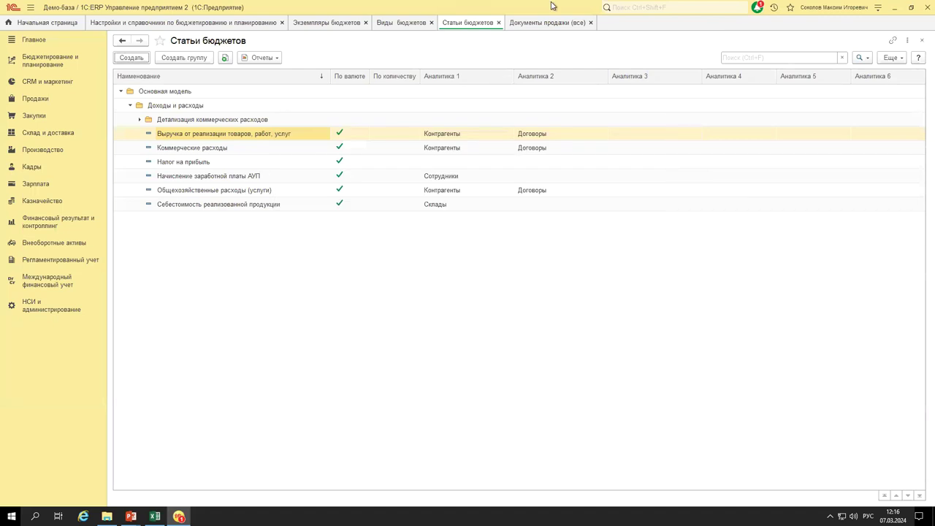
# Create a copy of the _БДР (помесячный) budget type and display its budget structure.
pyautogui.click(406, 24)
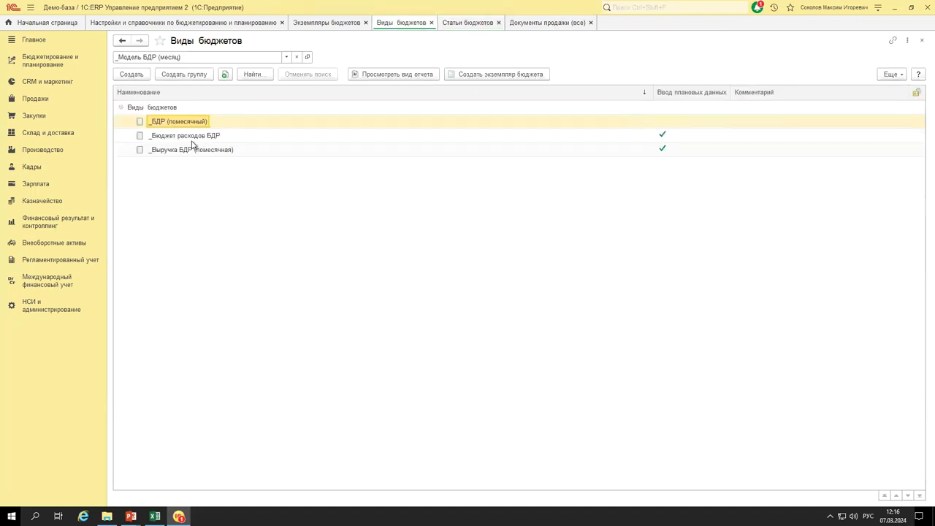
pyautogui.click(226, 75)
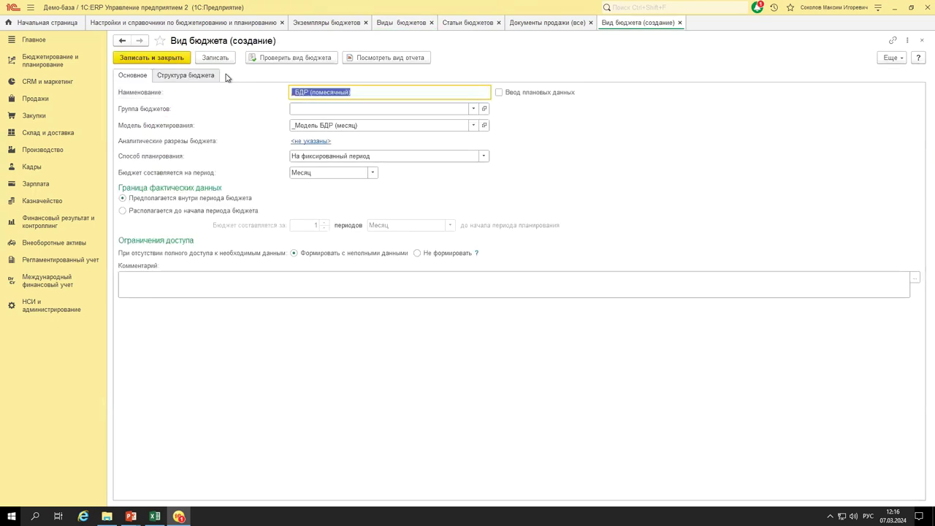
pyautogui.click(188, 76)
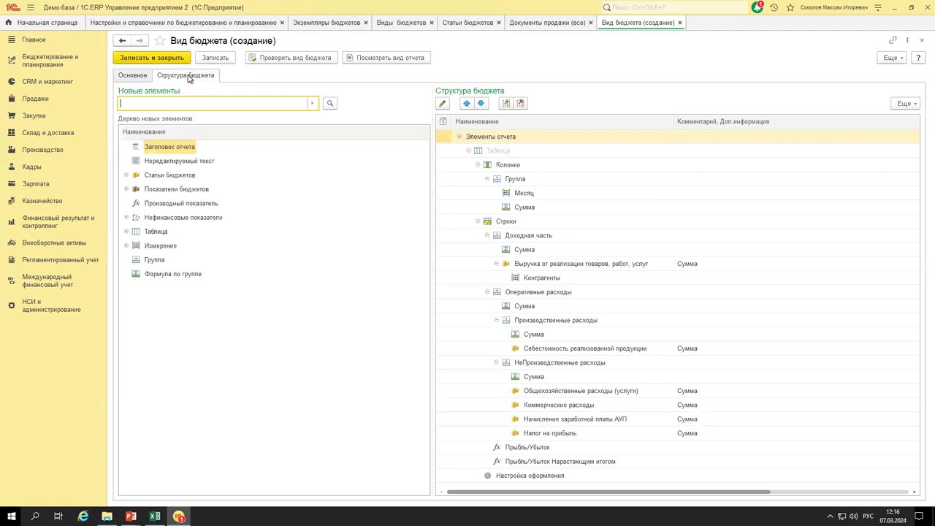
pyautogui.click(517, 193)
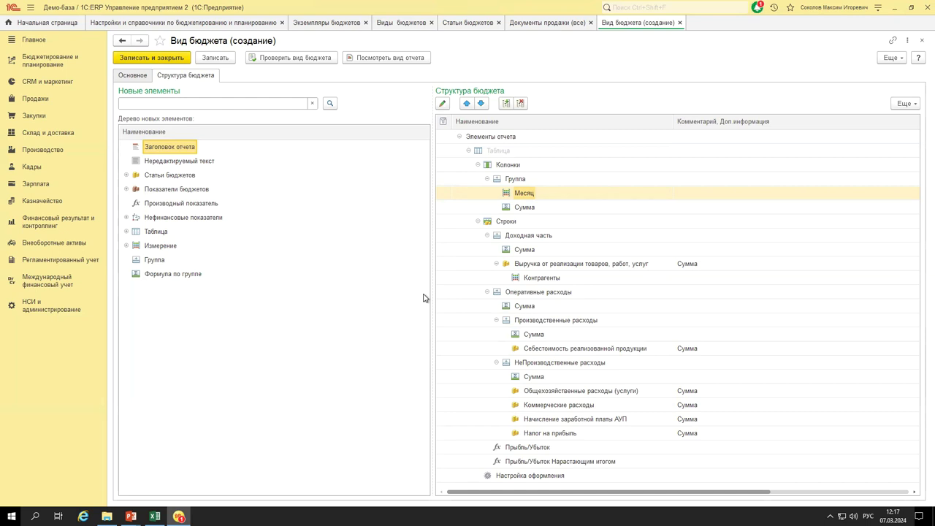
# Correct the two derived indicators' names to Прибыль/Убыток and Прибыль/Убыток Нарастающим итогом.
pyautogui.doubleClick(528, 448)
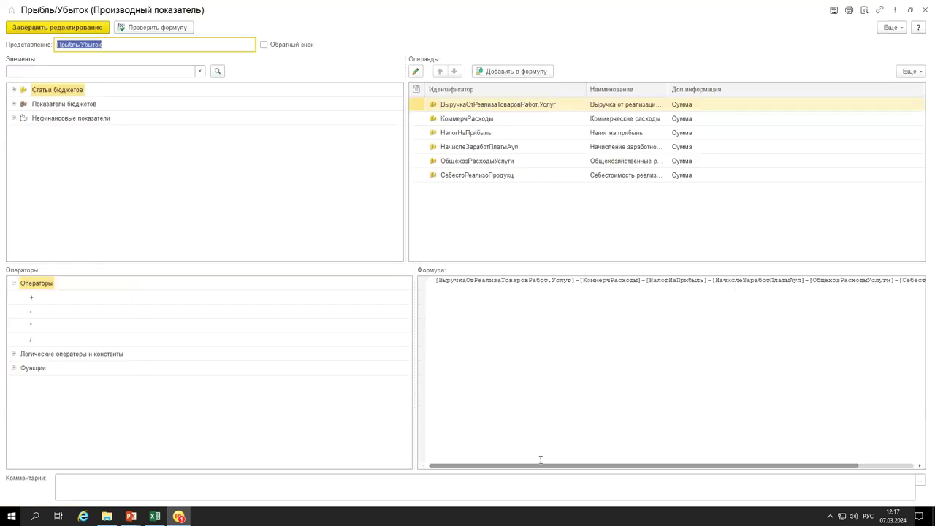
pyautogui.click(74, 45)
pyautogui.write('иб')
pyautogui.write('ы')
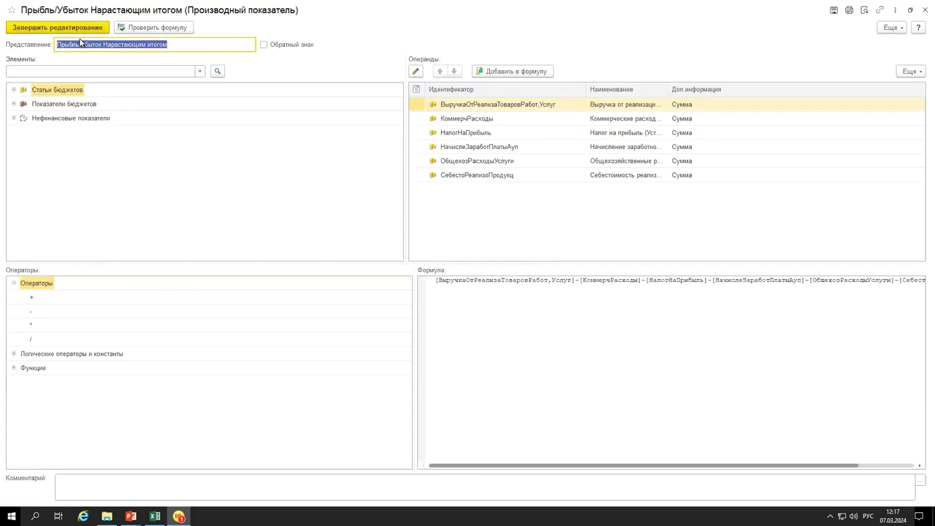
pyautogui.click(71, 44)
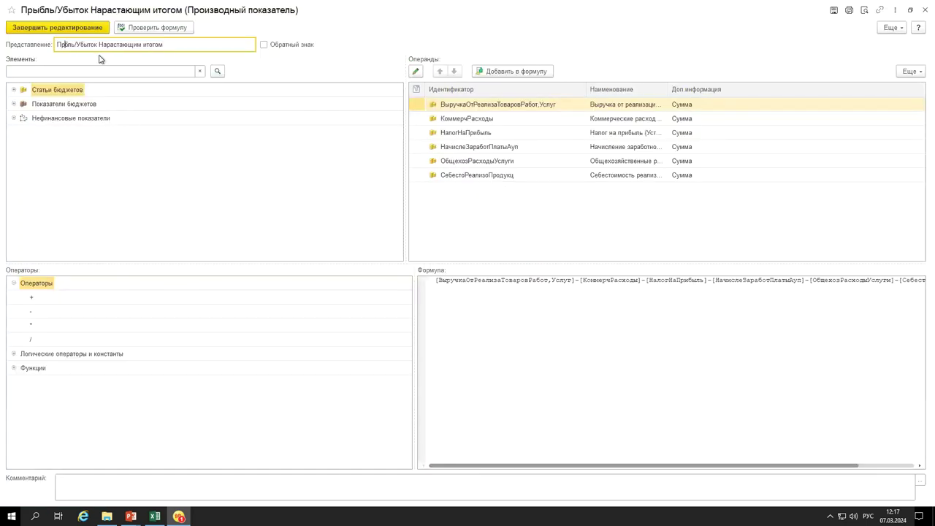
pyautogui.hotkey('ctrl', 'Return')
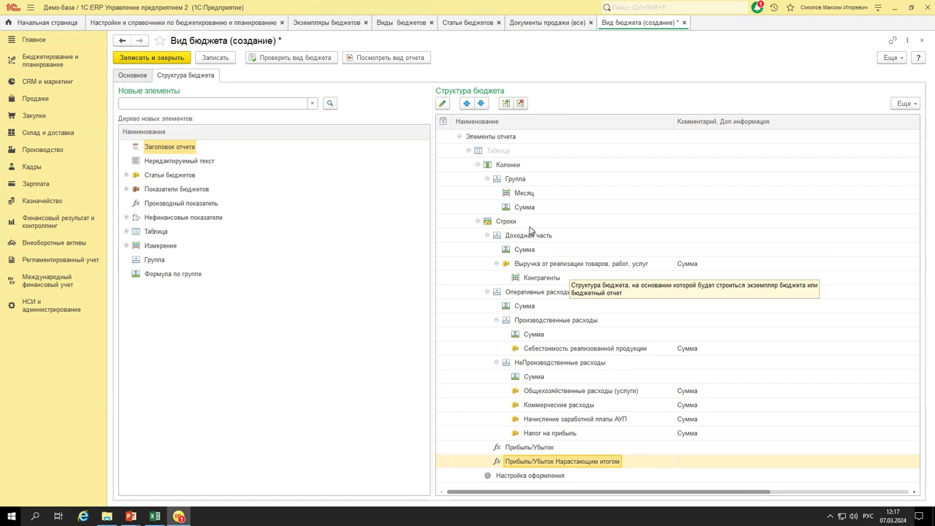
# Move the Месяц dimension directly under Колонки and delete the column group together with its Сумма element.
pyautogui.moveTo(522, 193); pyautogui.dragTo(515, 167)
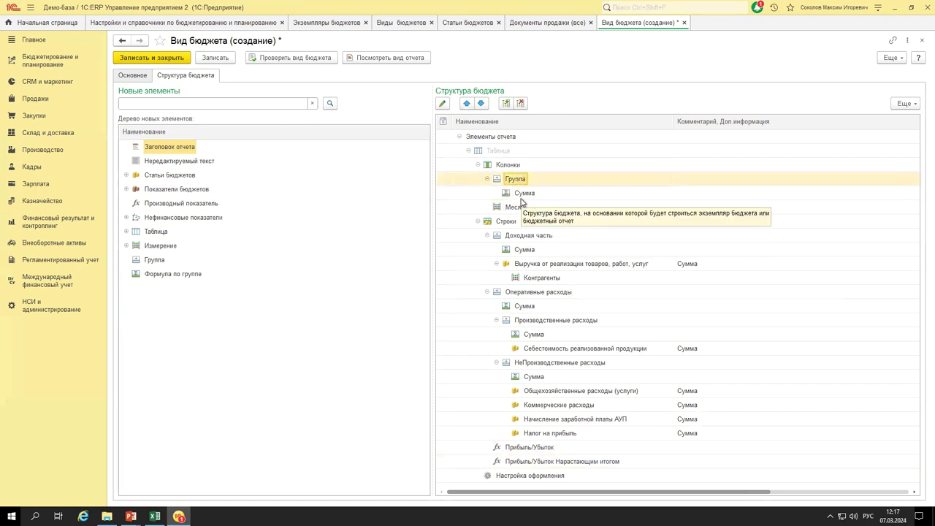
pyautogui.press('Delete')
pyautogui.click(512, 181)
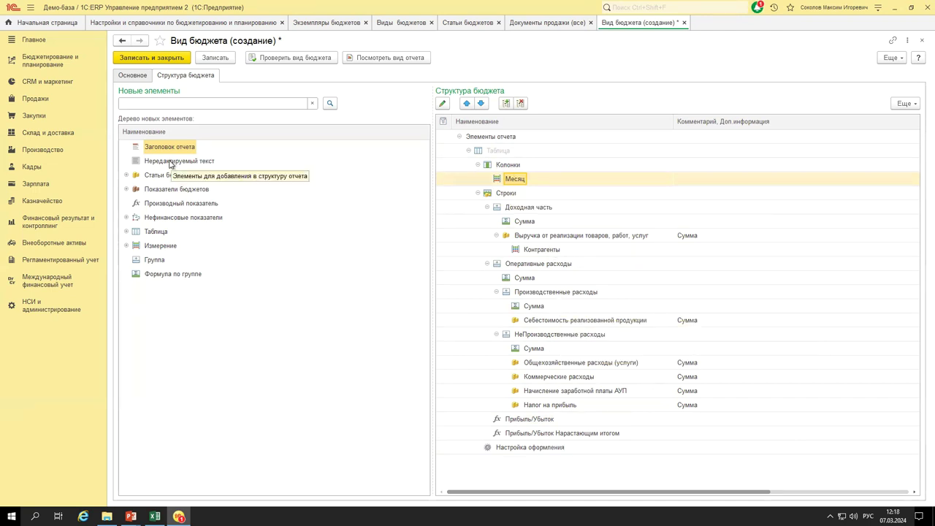
# Add the Сценарий dimension under the Месяц column with fixed values _Месячный БДР and Фактические данные.
pyautogui.click(126, 246)
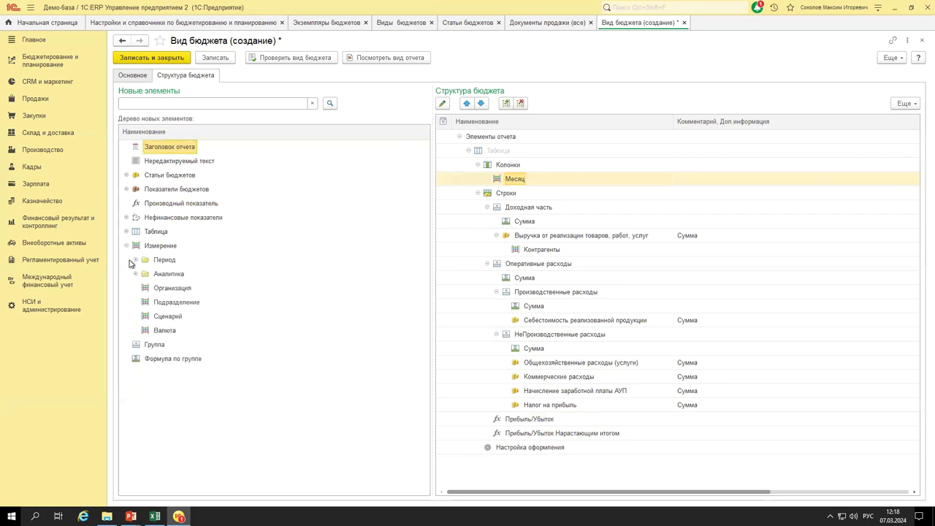
pyautogui.click(166, 320)
pyautogui.moveTo(164, 321); pyautogui.dragTo(519, 182)
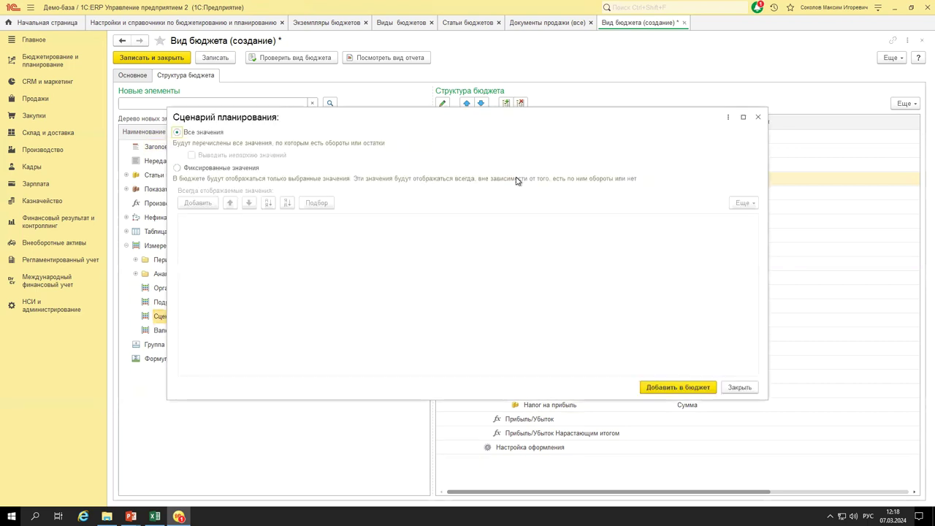
pyautogui.click(202, 168)
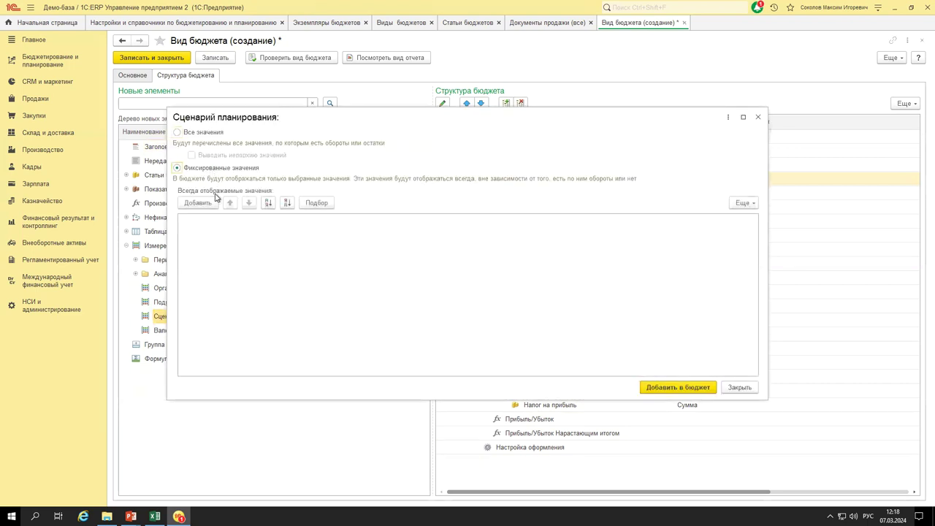
pyautogui.click(318, 204)
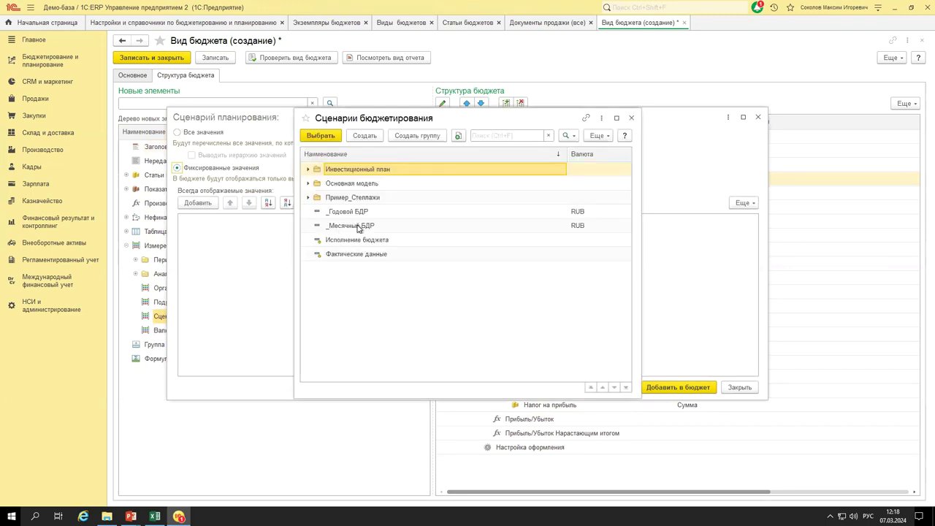
pyautogui.doubleClick(358, 227)
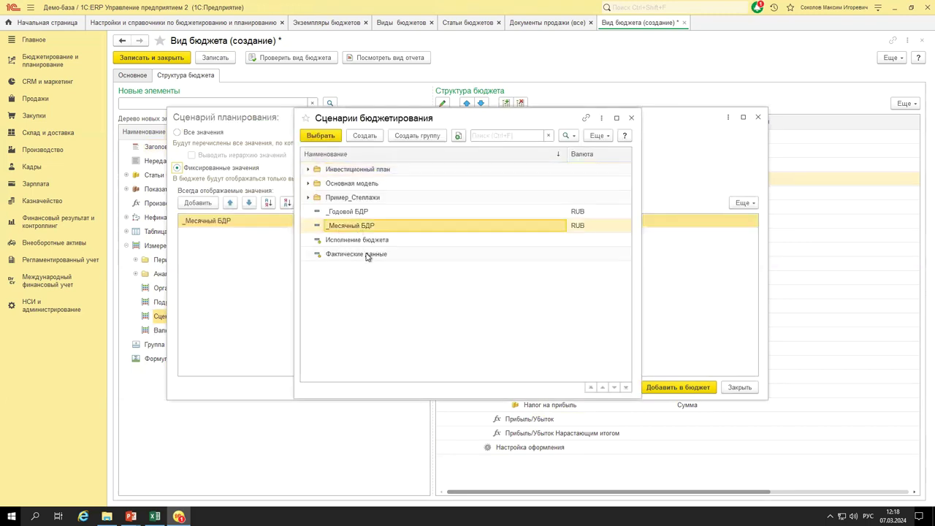
pyautogui.click(367, 256)
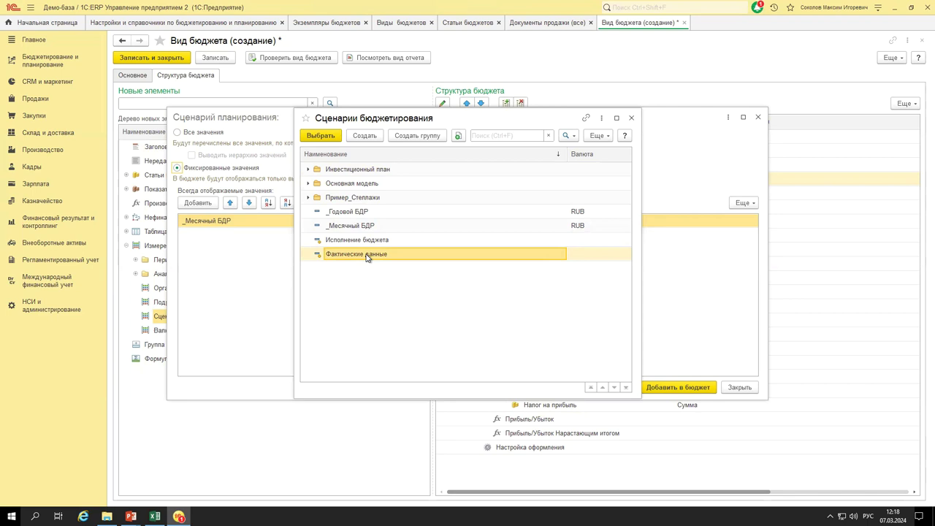
pyautogui.doubleClick(368, 255)
pyautogui.click(631, 117)
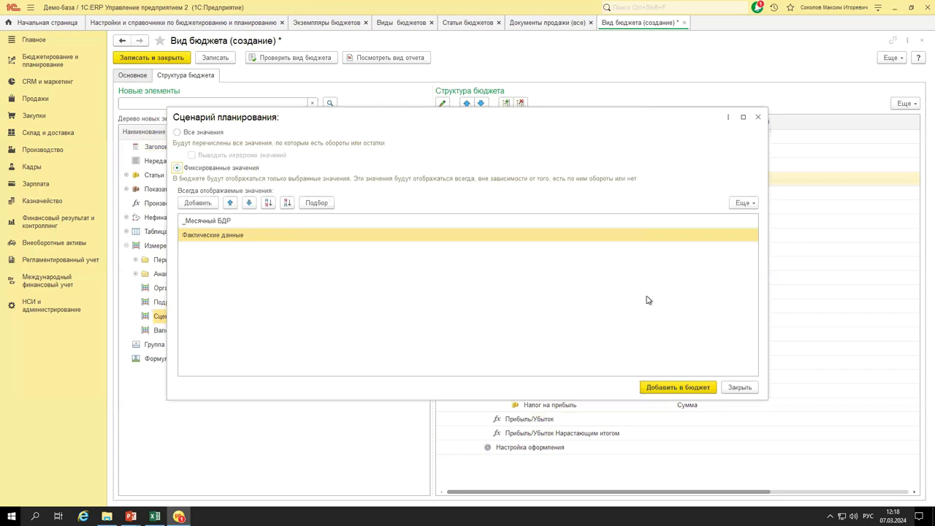
pyautogui.click(659, 390)
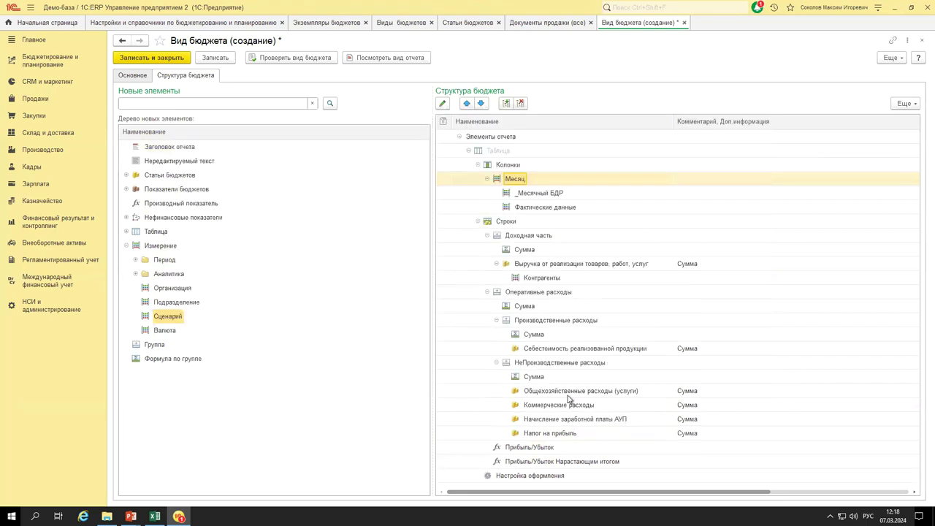
pyautogui.click(532, 194)
pyautogui.doubleClick(533, 194)
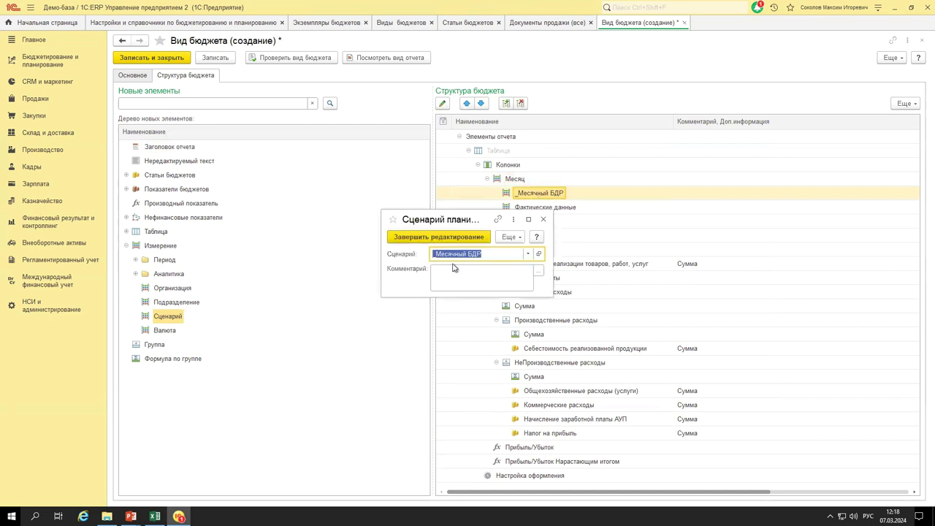
pyautogui.moveTo(439, 256); pyautogui.dragTo(435, 262)
pyautogui.press('Delete')
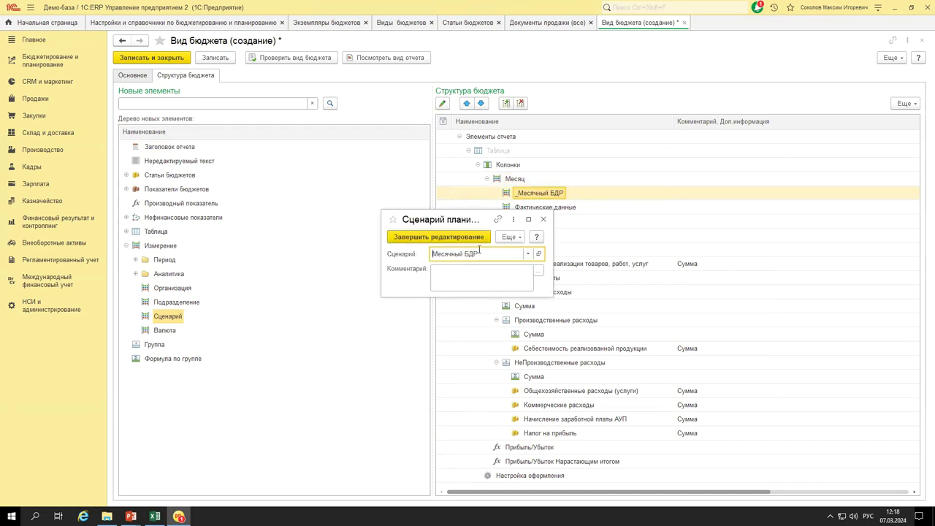
pyautogui.press('Delete')
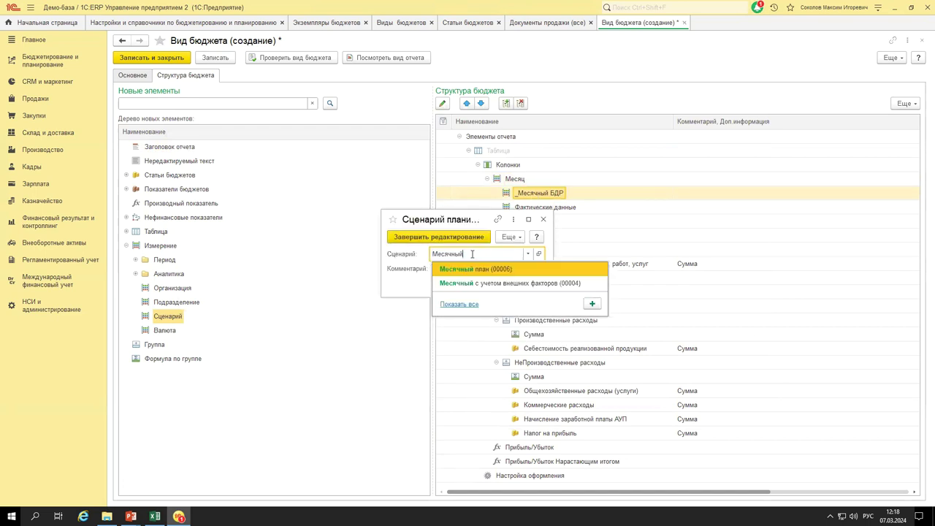
pyautogui.press('Escape')
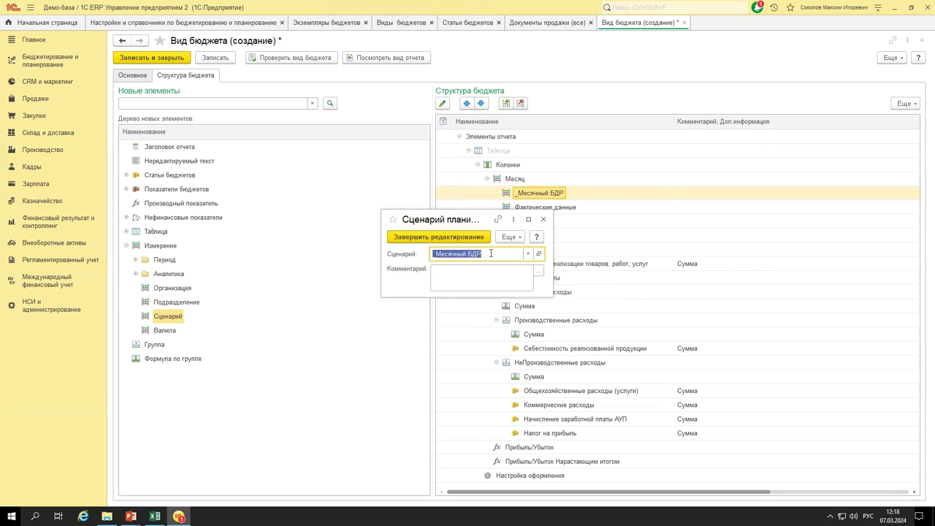
pyautogui.press('Escape')
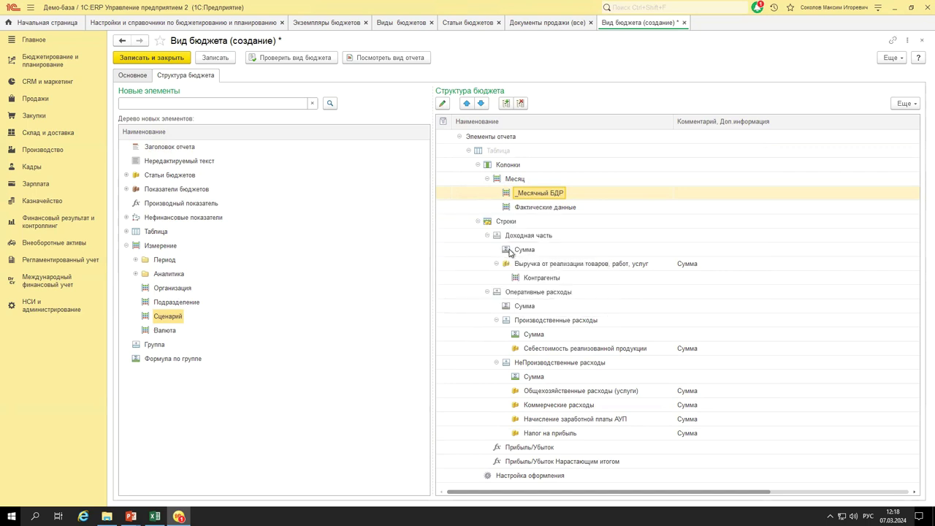
# Save the copied budget type, generate its report, and display the report settings.
pyautogui.click(549, 211)
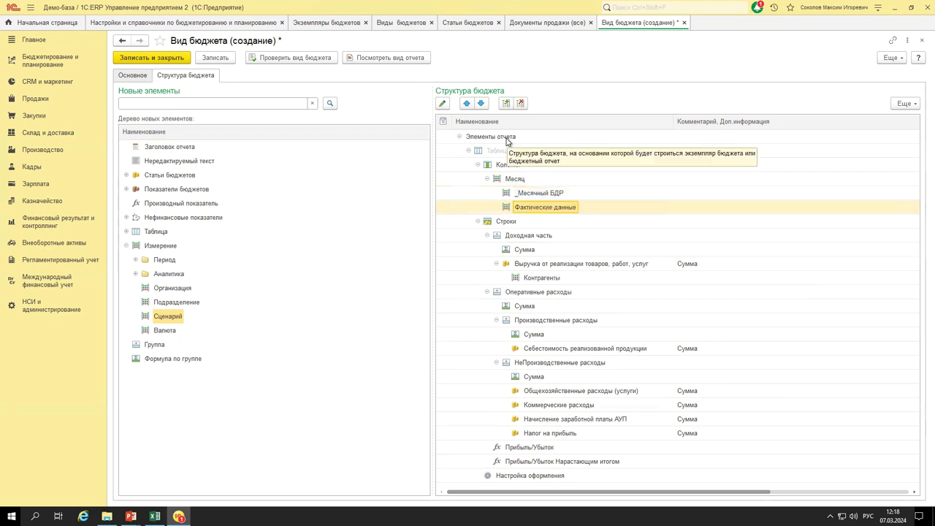
pyautogui.click(213, 58)
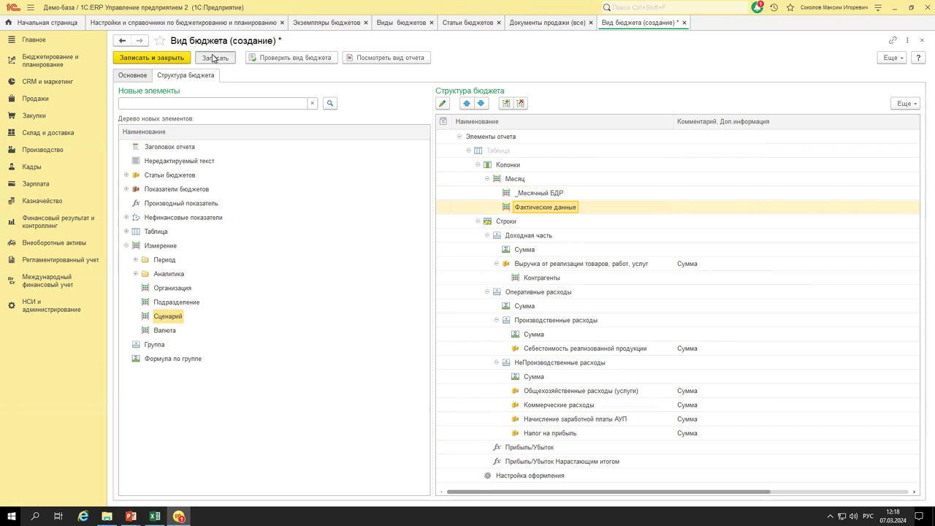
pyautogui.click(387, 58)
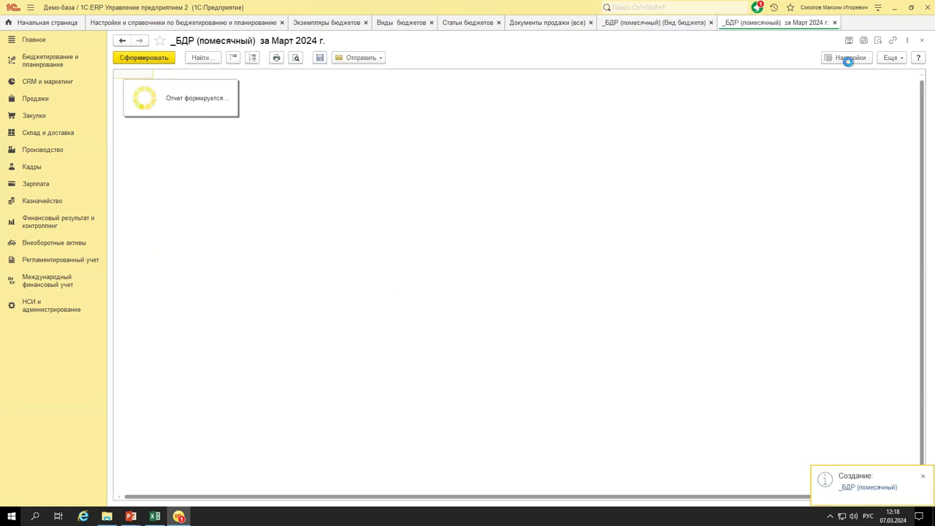
pyautogui.click(850, 58)
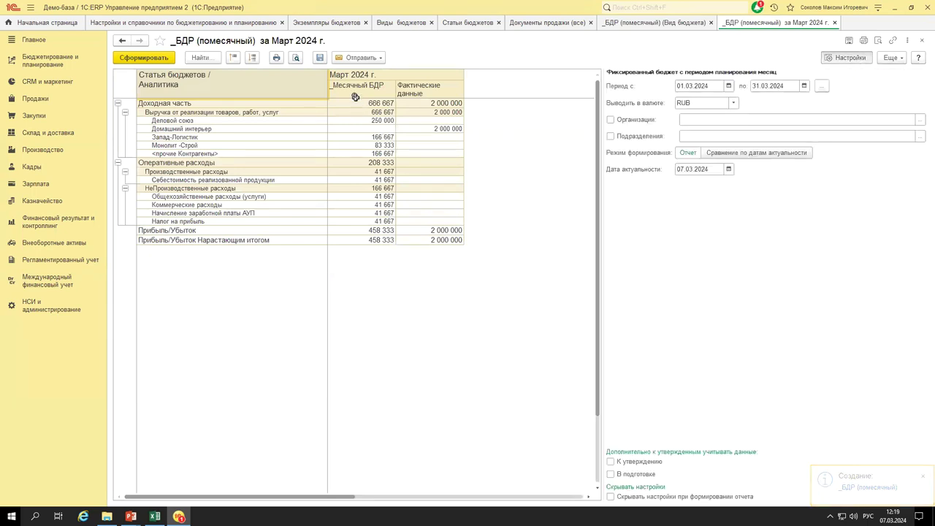
# Examine planned and factual figures in the March report, including income totals, accumulated profit, and the revenue breakdown by counterparty.
pyautogui.moveTo(363, 87); pyautogui.dragTo(427, 151)
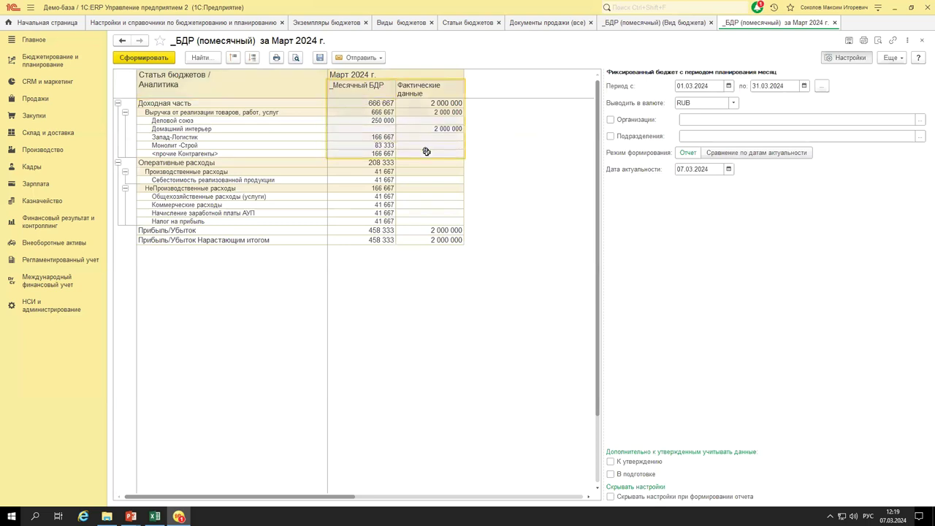
pyautogui.click(407, 145)
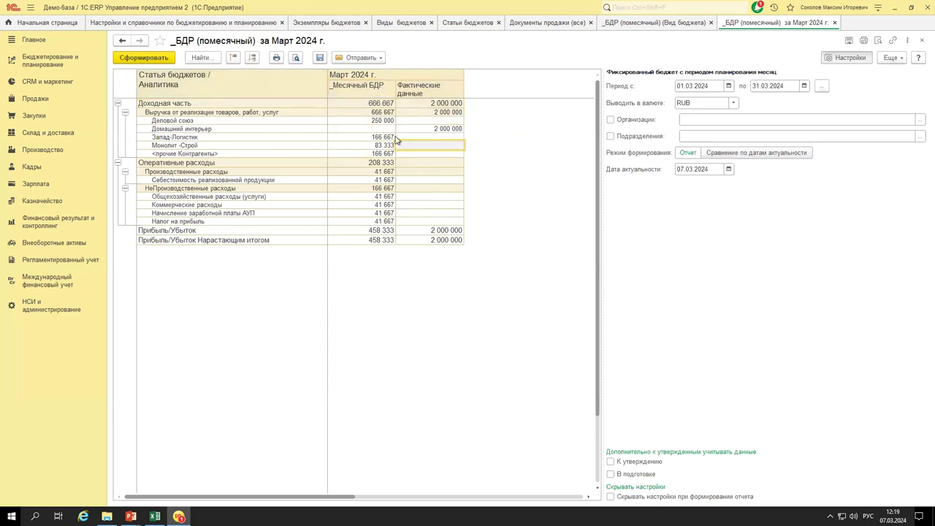
pyautogui.click(380, 103)
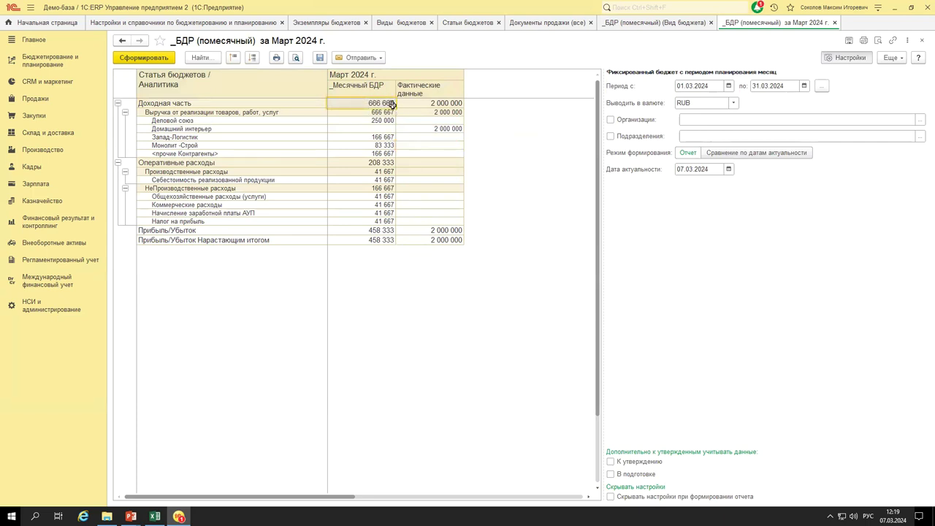
pyautogui.click(425, 103)
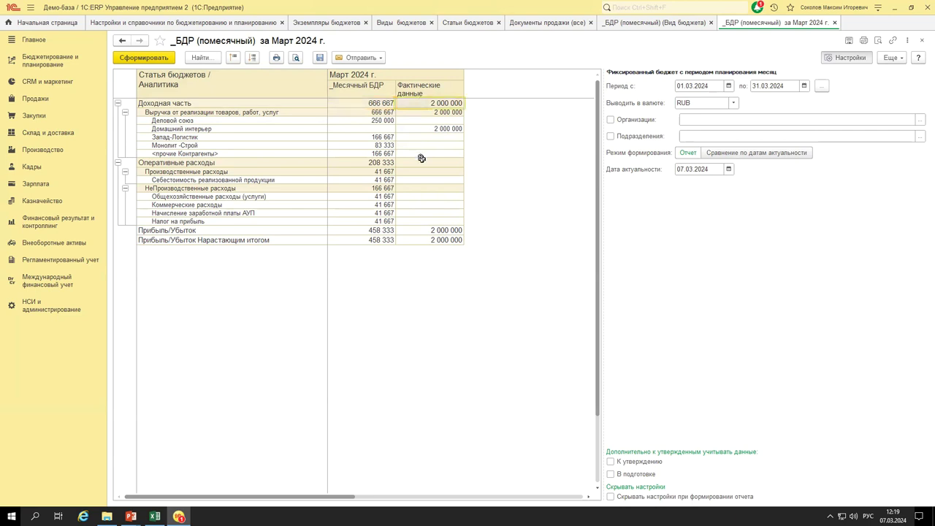
pyautogui.click(422, 240)
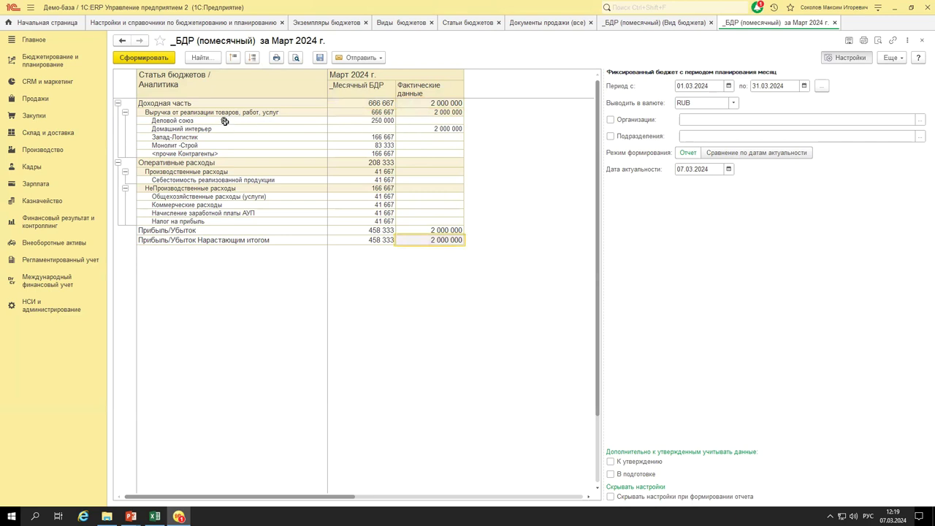
pyautogui.moveTo(234, 121); pyautogui.dragTo(380, 155)
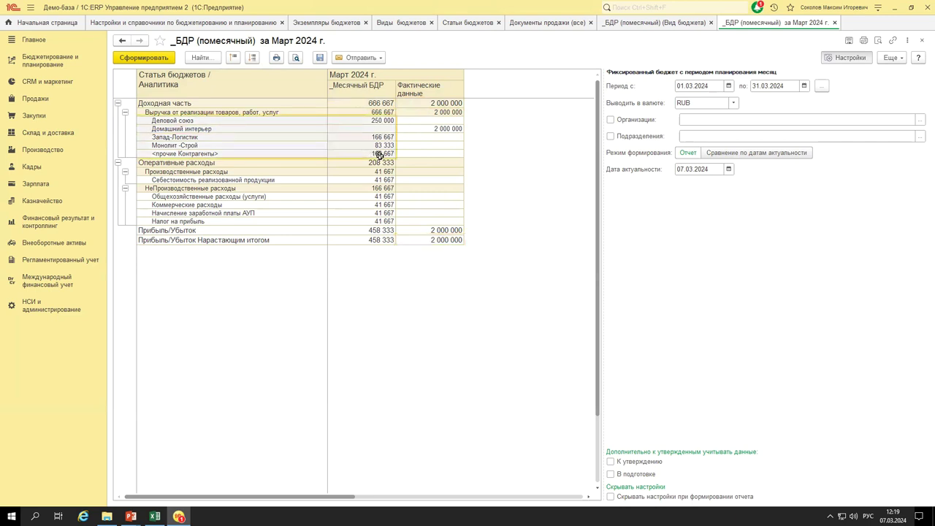
pyautogui.click(428, 129)
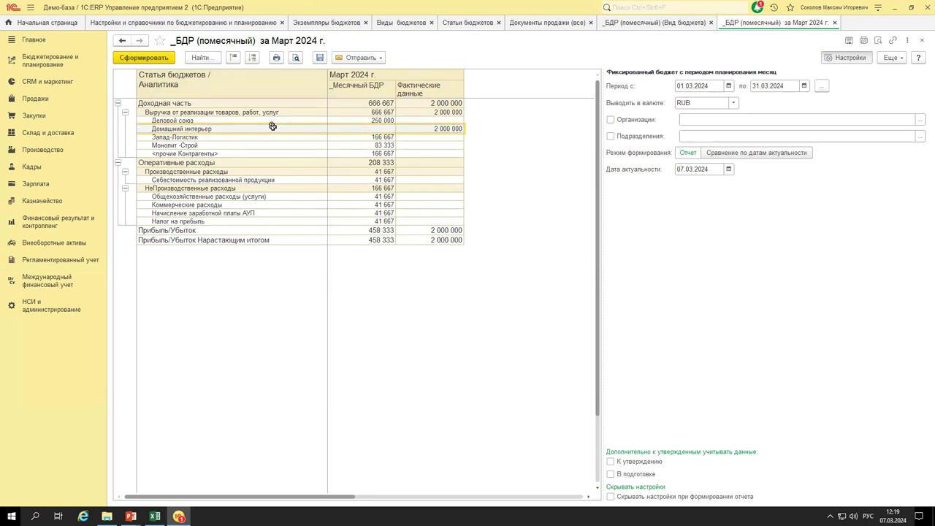
# Set the report period's start to 01.02.2024 and regenerate the report.
pyautogui.click(728, 86)
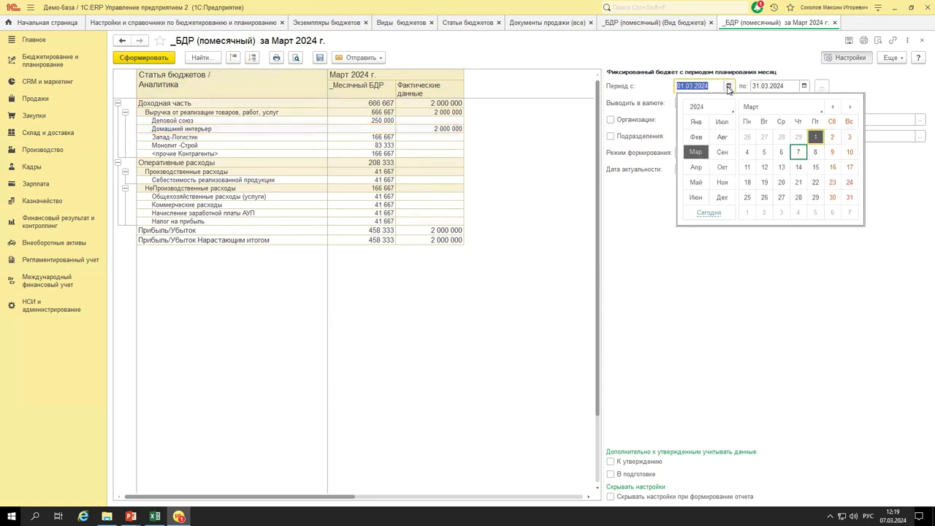
pyautogui.click(831, 107)
pyautogui.click(798, 136)
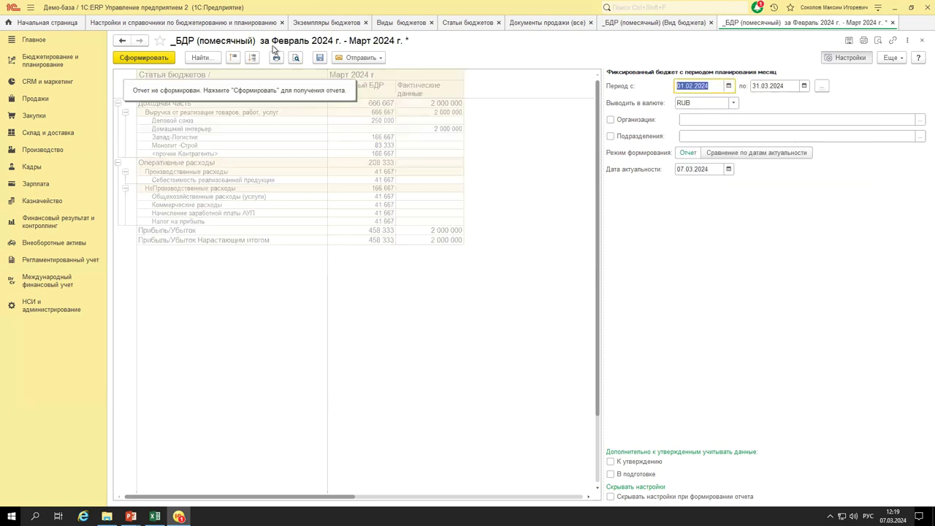
pyautogui.click(165, 58)
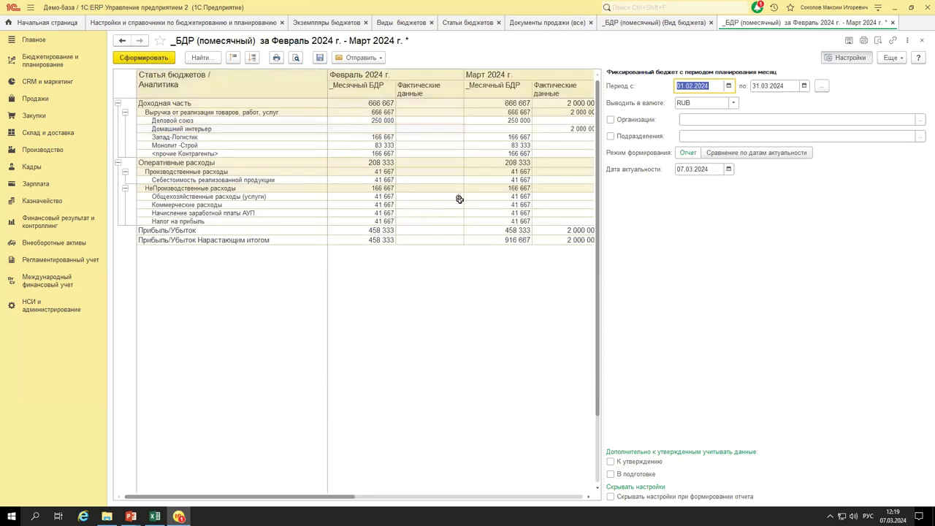
# Set the report period's start back to 01.03.2024 and regenerate the report.
pyautogui.click(728, 85)
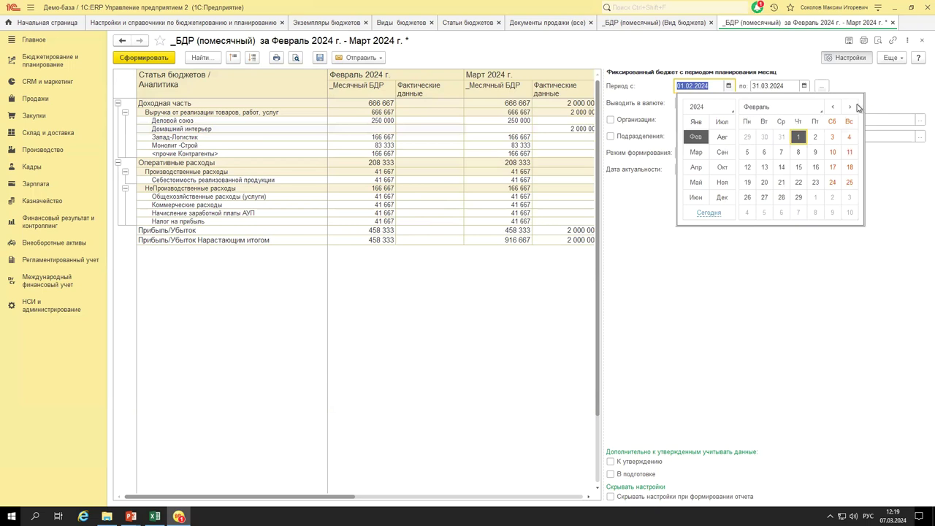
pyautogui.click(850, 107)
pyautogui.click(815, 137)
pyautogui.click(167, 58)
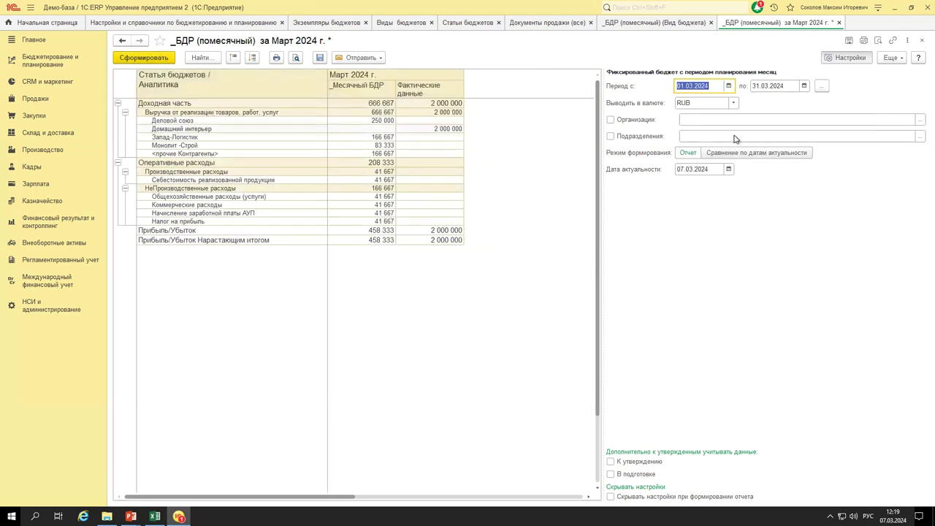
# Compare the report's _Месячный БДР and Фактические данные columns for March 2024.
pyautogui.click(844, 60)
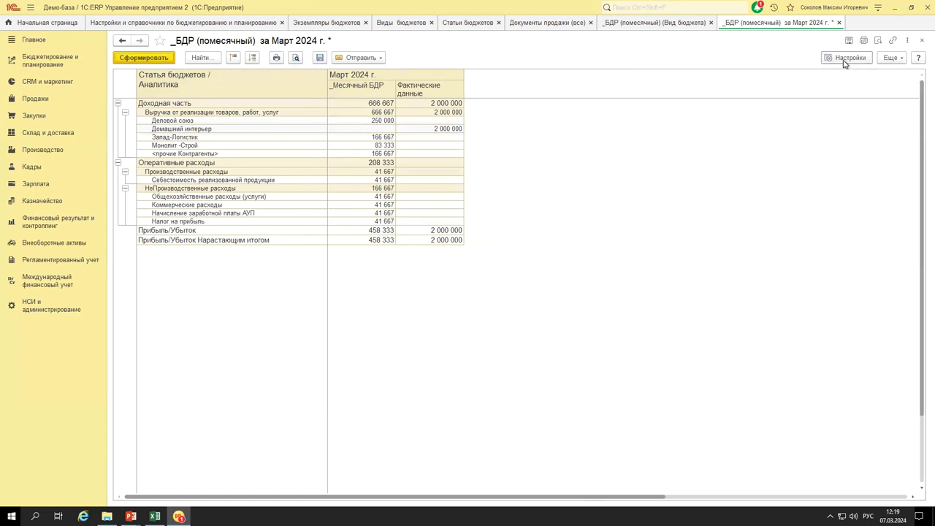
pyautogui.click(844, 62)
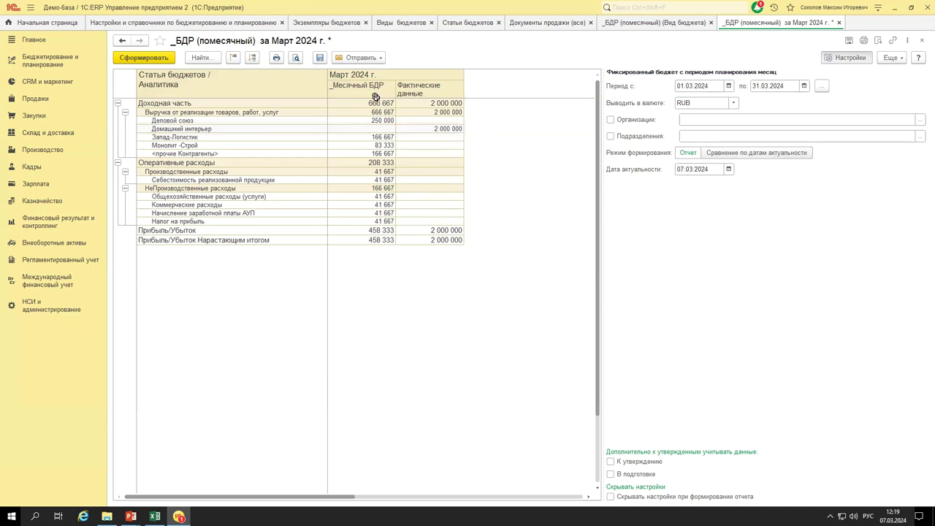
pyautogui.moveTo(375, 88); pyautogui.dragTo(439, 248)
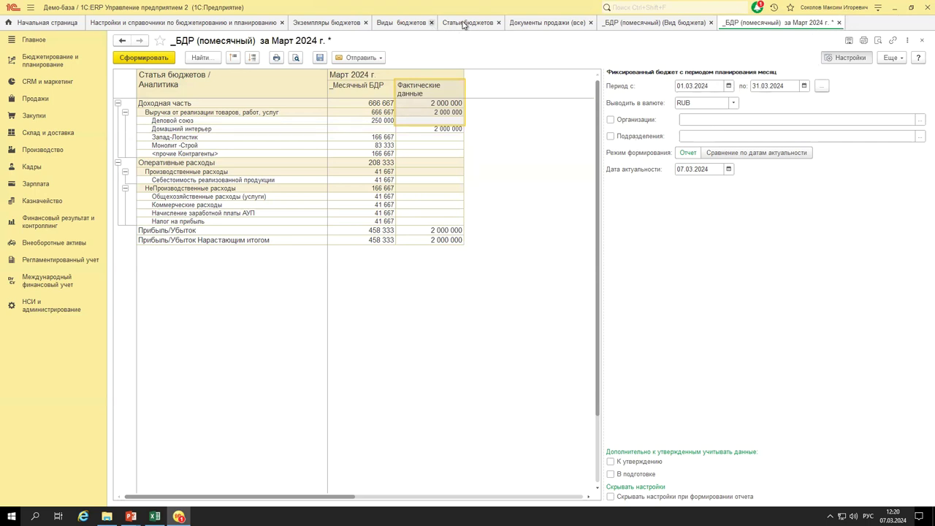
# Request the report view for the first _БДР (помесячный) in the budget types list and return to the copied budget type's structure.
pyautogui.click(397, 22)
pyautogui.click(177, 122)
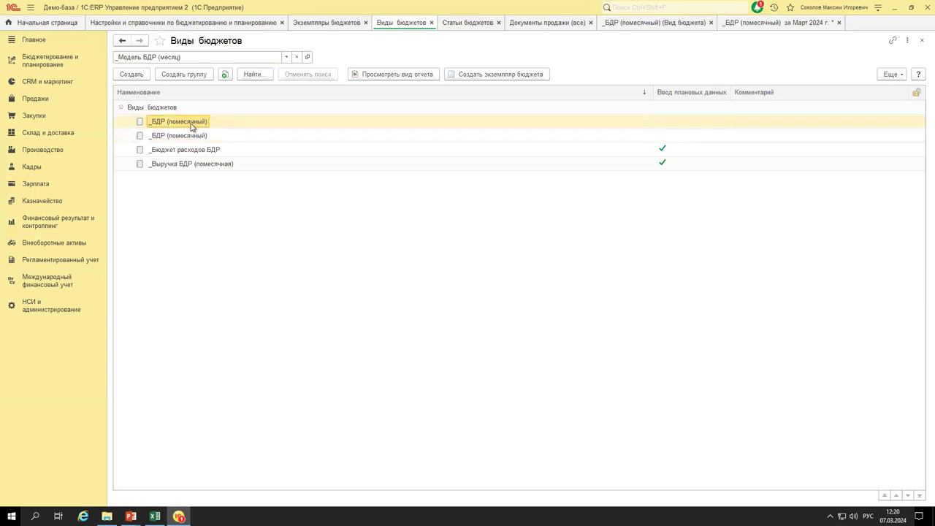
pyautogui.click(403, 76)
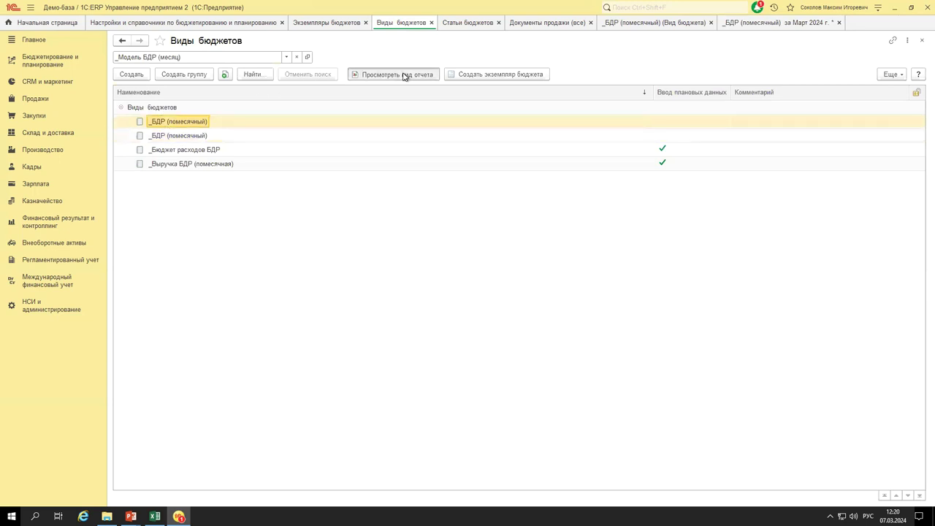
pyautogui.click(386, 73)
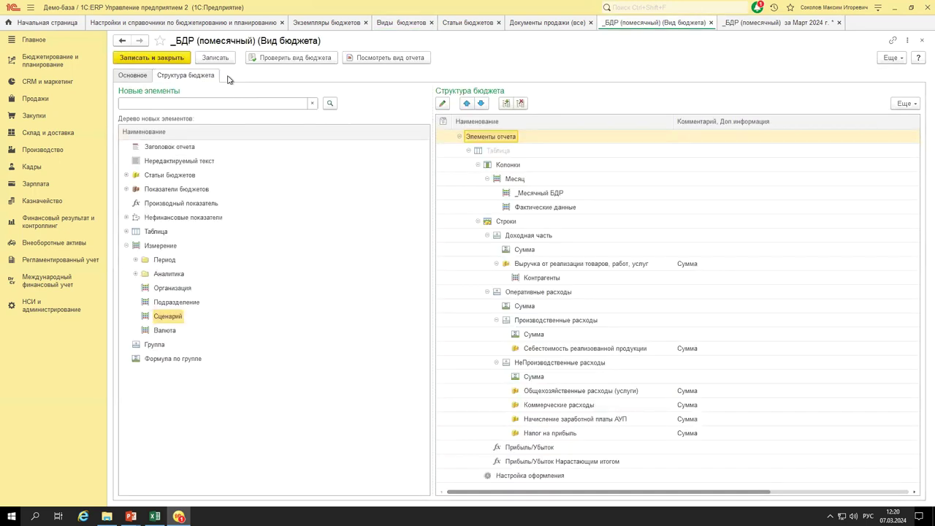
# Rename the copied budget type as _БДР (помесячный) Отклонения and save it.
pyautogui.click(142, 75)
pyautogui.click(368, 92)
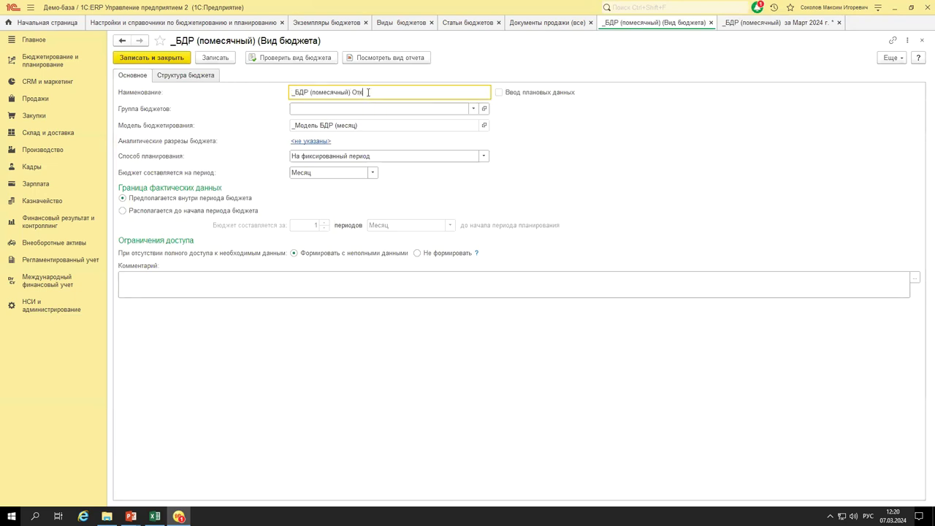
pyautogui.click(211, 58)
# Generate the report view of the original _БДР (помесячный) from the list of budget types.
pyautogui.click(540, 25)
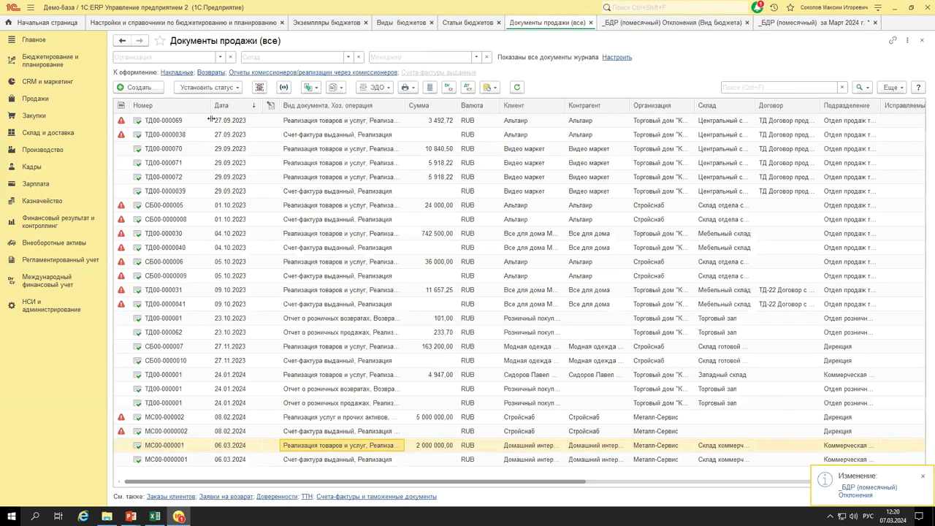
pyautogui.click(403, 24)
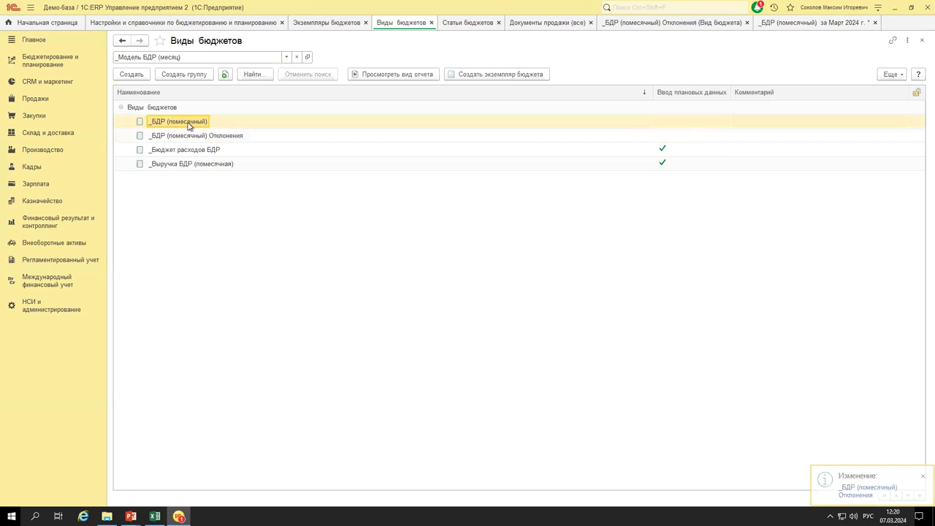
pyautogui.click(397, 75)
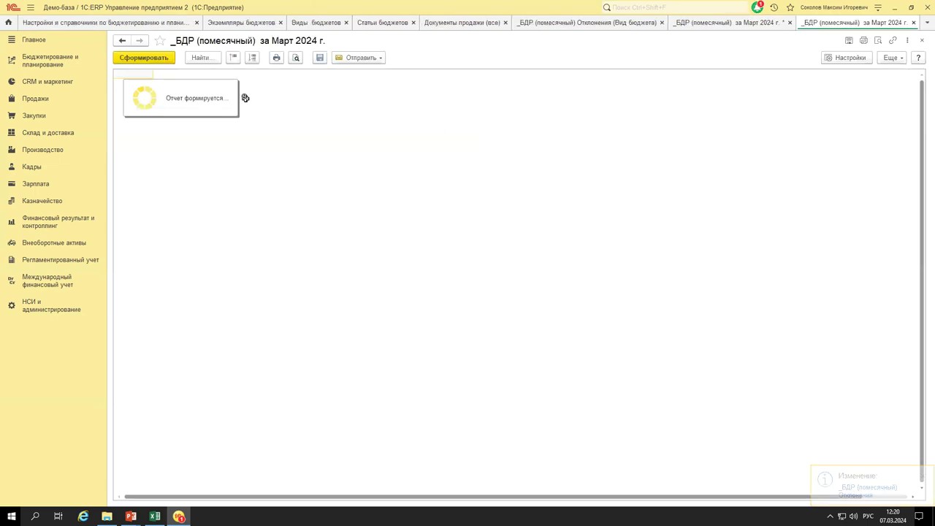
# Regenerate the report for the period 01.01.2024 to 31.12.2024 and review its monthly columns.
pyautogui.click(840, 58)
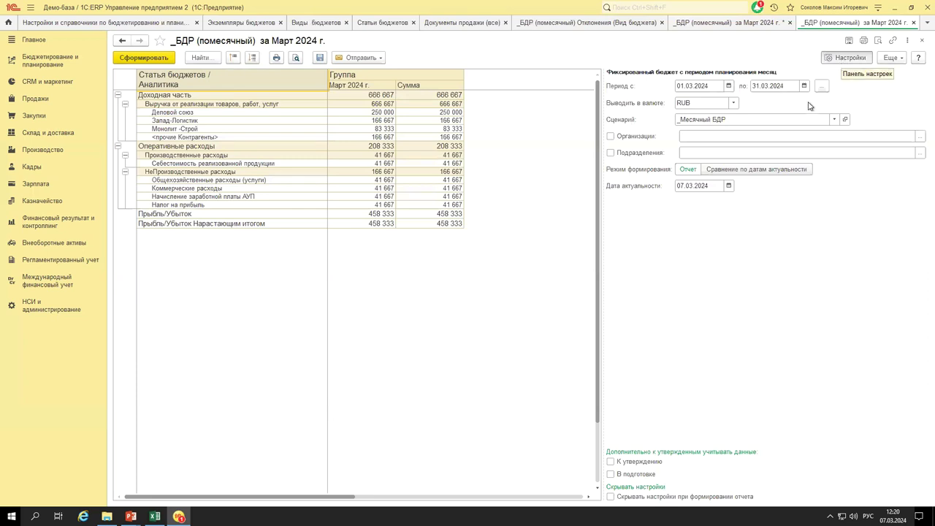
pyautogui.click(821, 86)
pyautogui.click(442, 244)
pyautogui.keyDown('shift'); pyautogui.click(487, 296); pyautogui.keyUp('shift')
pyautogui.click(536, 339)
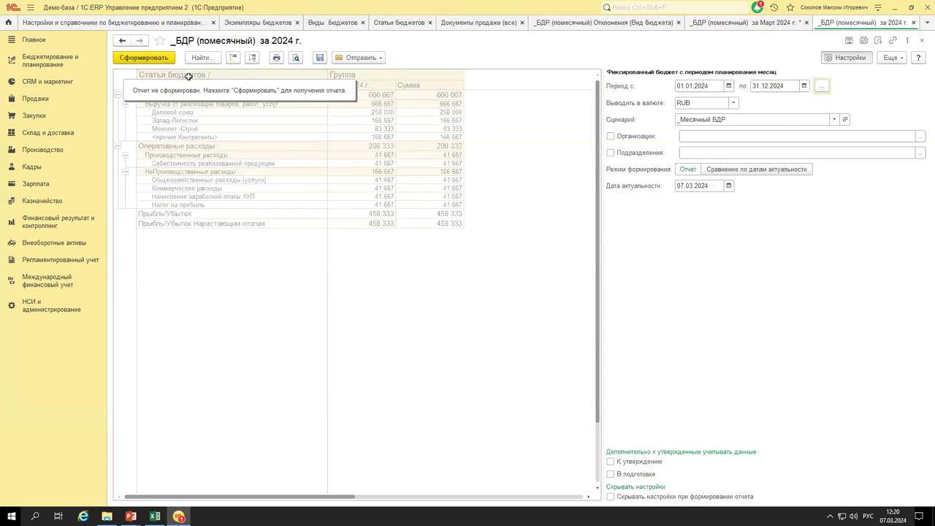
pyautogui.click(159, 58)
pyautogui.moveTo(196, 499); pyautogui.dragTo(553, 502)
pyautogui.moveTo(454, 492); pyautogui.dragTo(133, 496)
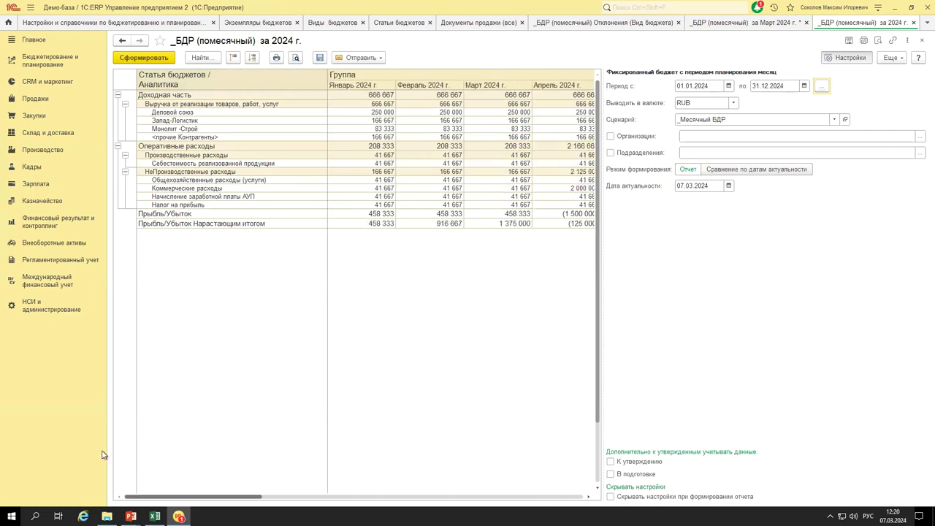
# Switch the report's scenario to _Годовой БДР, regenerate it and review the figures across 2024.
pyautogui.click(727, 119)
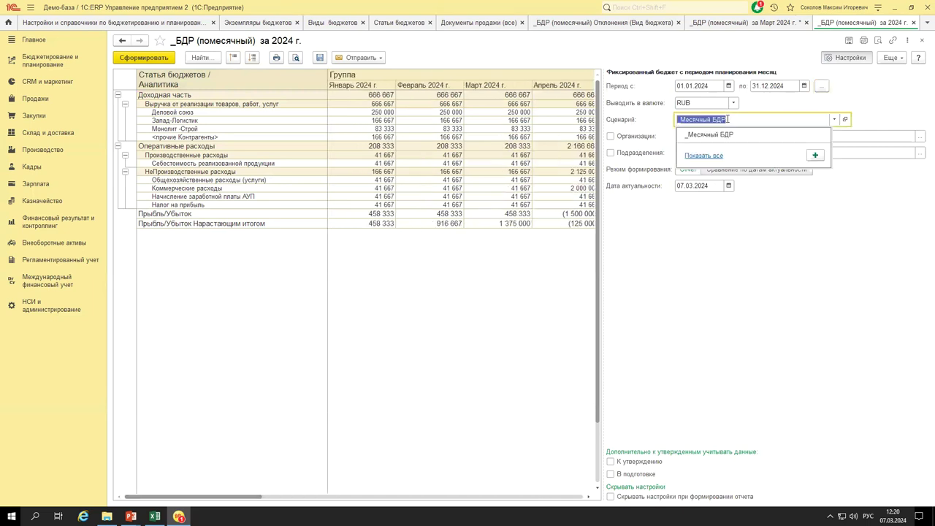
pyautogui.click(708, 156)
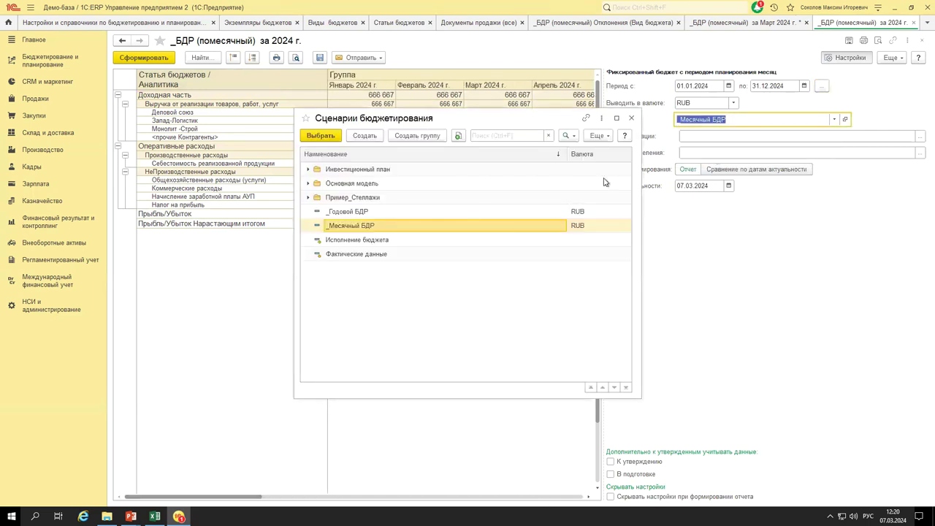
pyautogui.doubleClick(351, 212)
pyautogui.click(141, 59)
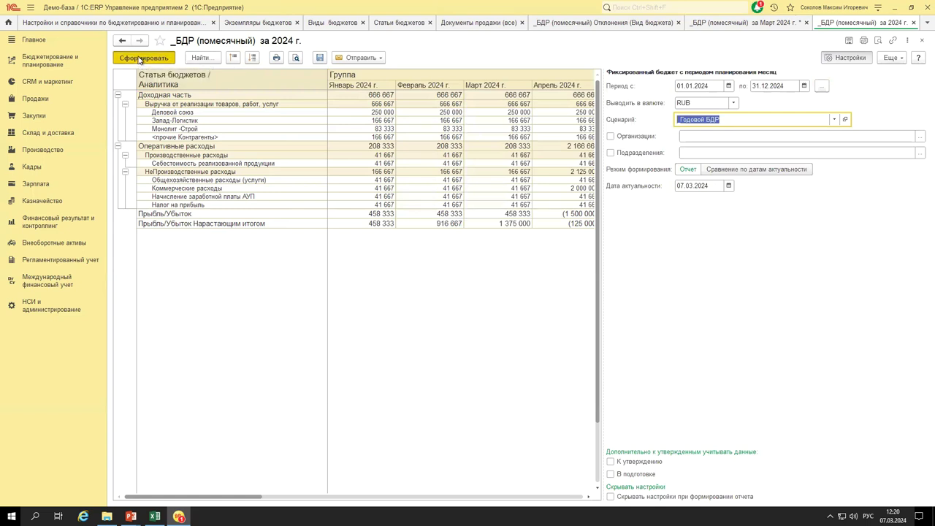
pyautogui.click(851, 58)
pyautogui.moveTo(205, 496); pyautogui.dragTo(562, 504)
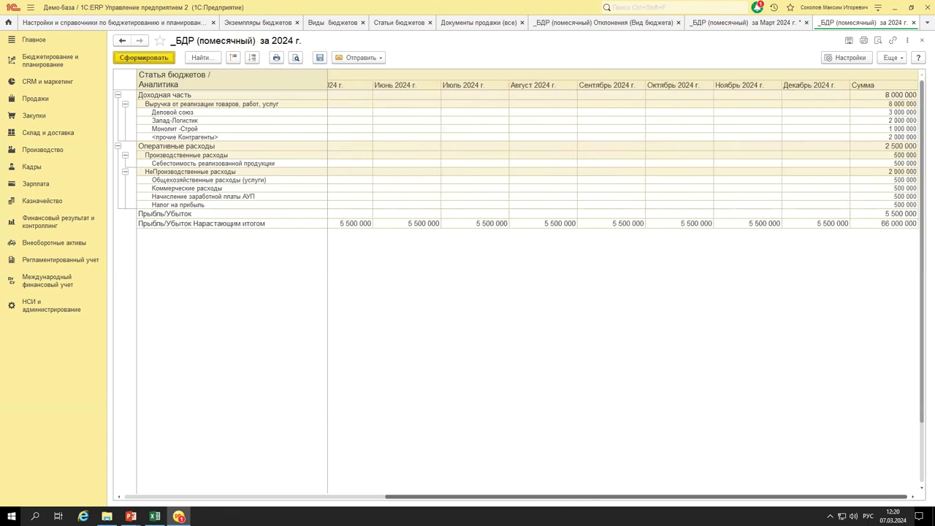
pyautogui.moveTo(562, 497); pyautogui.dragTo(78, 475)
pyautogui.moveTo(372, 94); pyautogui.dragTo(369, 223)
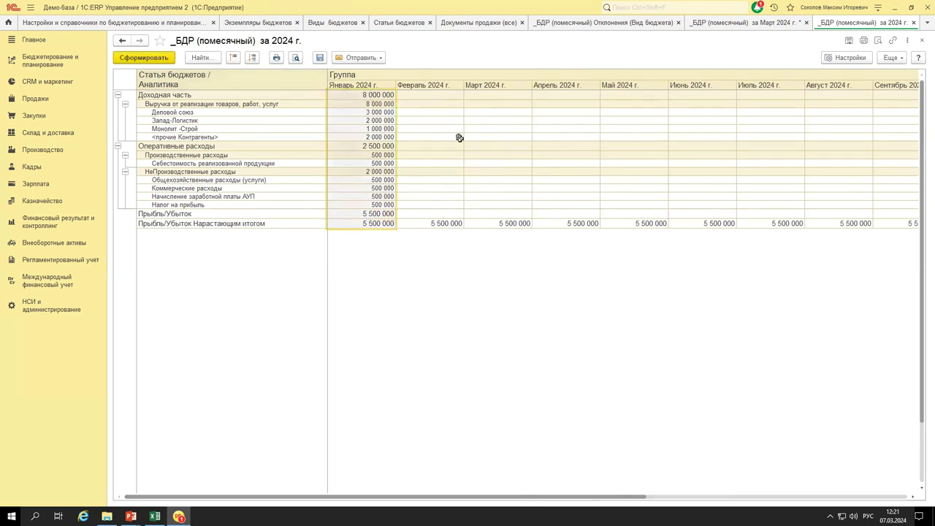
# Regenerate the annual-scenario report with the period end set to 31.01.2024 and review the January figures.
pyautogui.click(847, 58)
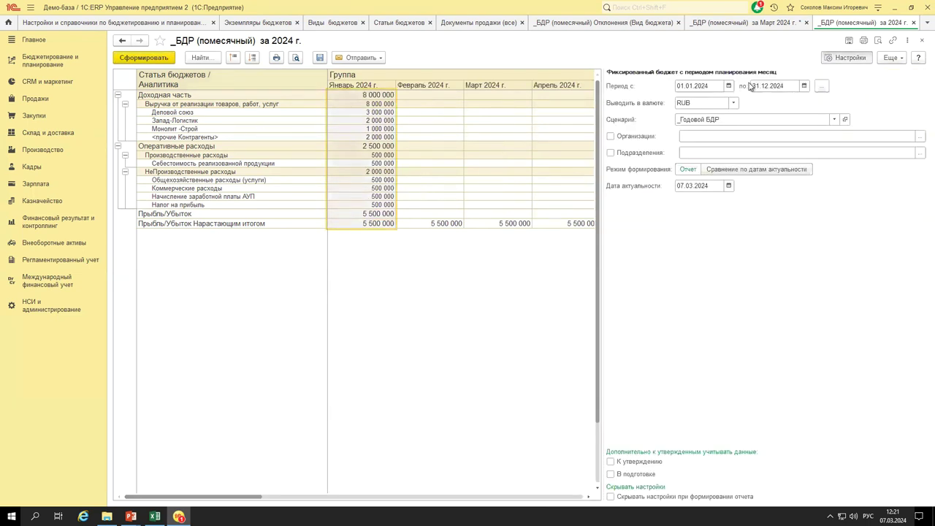
pyautogui.click(775, 86)
pyautogui.write('31.0')
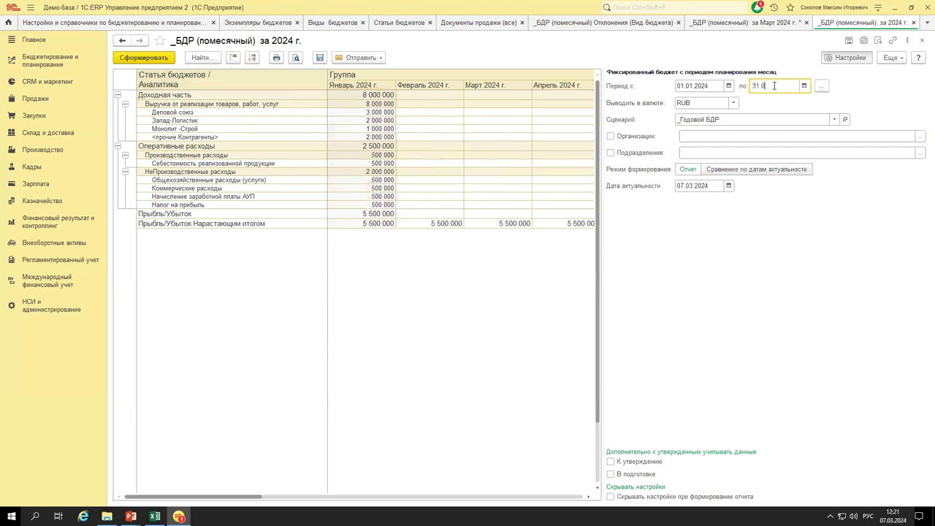
pyautogui.write('1.')
pyautogui.press('Tab')
pyautogui.click(163, 57)
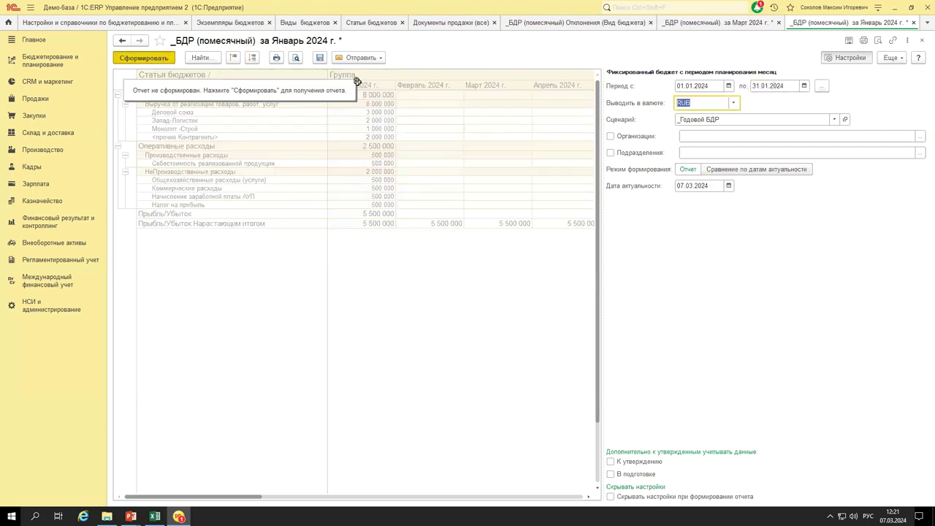
pyautogui.click(848, 58)
pyautogui.moveTo(299, 94); pyautogui.dragTo(429, 226)
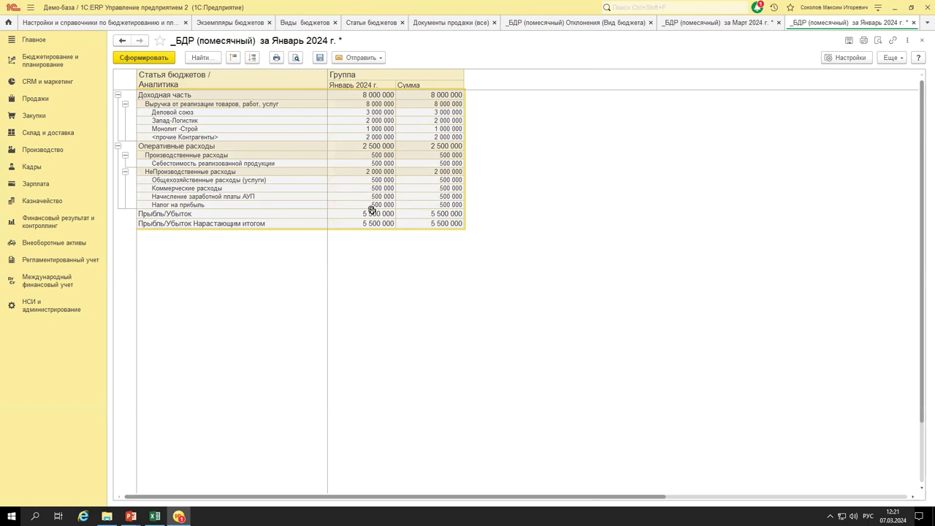
pyautogui.moveTo(426, 214); pyautogui.dragTo(414, 225)
pyautogui.moveTo(287, 112); pyautogui.dragTo(251, 77)
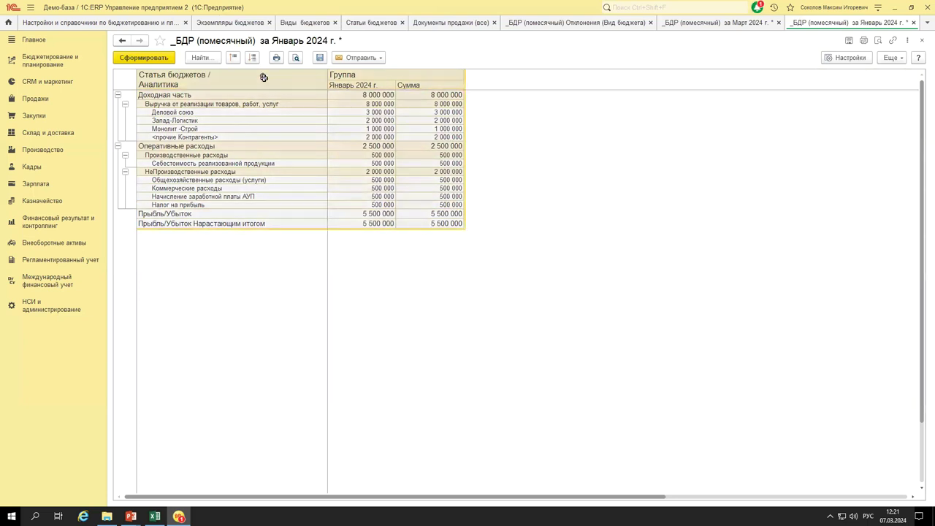
# Close the January report and compare plan and factual revenue in the March 2024 report of the copied budget type.
pyautogui.click(836, 58)
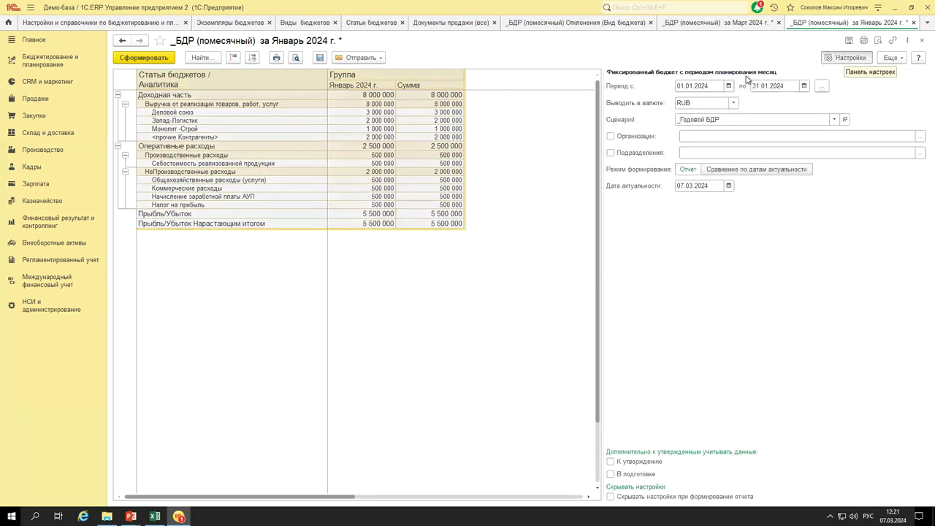
pyautogui.click(913, 23)
pyautogui.click(807, 22)
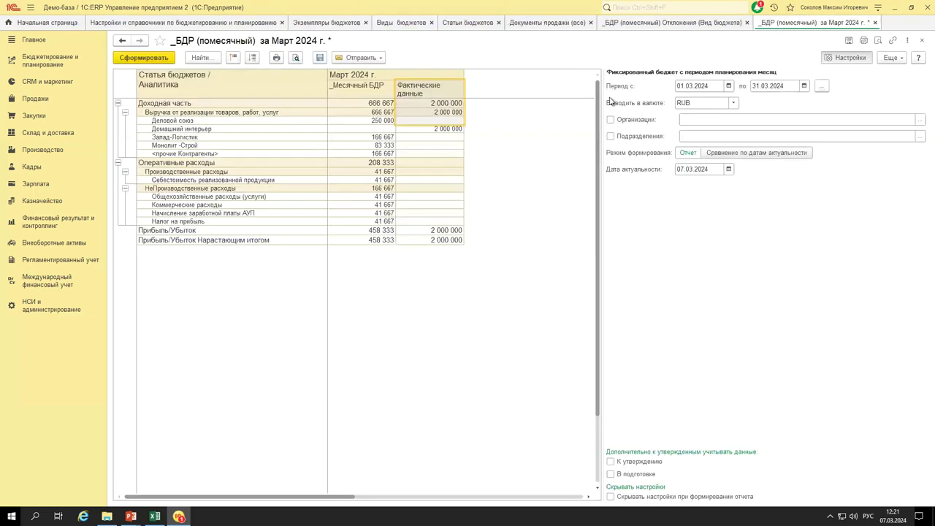
pyautogui.moveTo(362, 104); pyautogui.dragTo(428, 133)
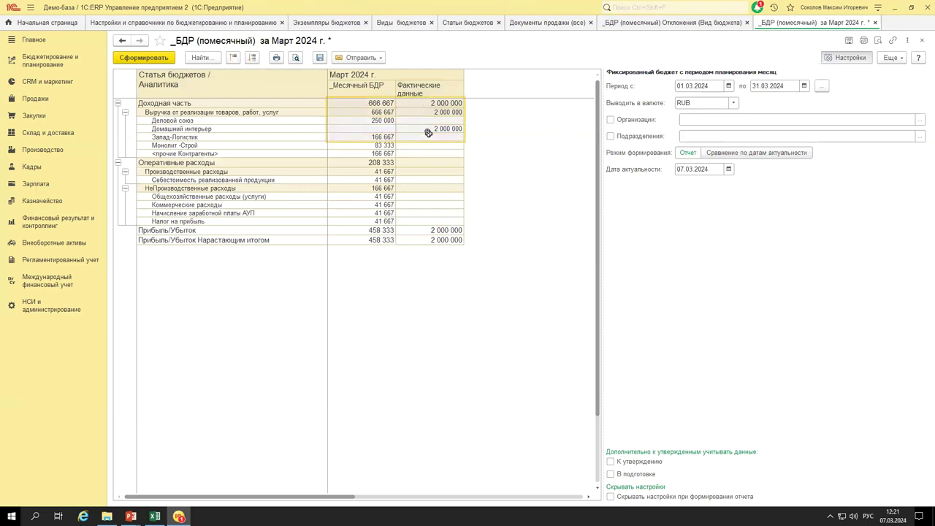
# Place the _Месячный БДР and Фактические данные columns into a new group under Месяц in the Отклонения budget type's structure.
pyautogui.click(670, 23)
pyautogui.click(178, 76)
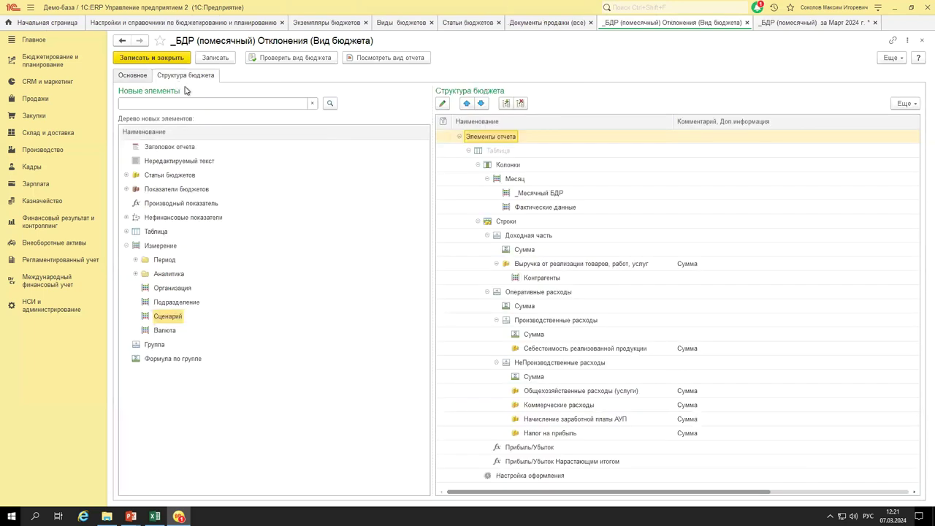
pyautogui.click(534, 196)
pyautogui.click(532, 209)
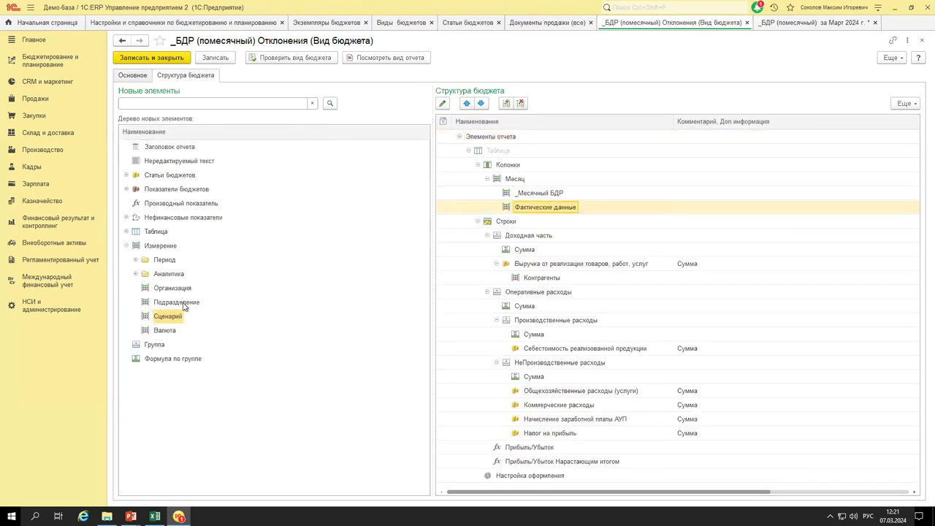
pyautogui.moveTo(158, 348); pyautogui.dragTo(533, 208)
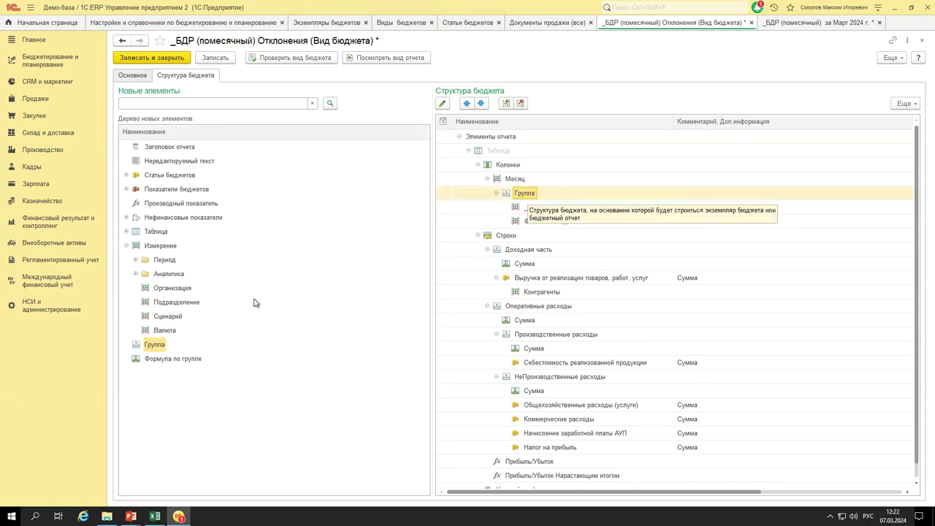
# Add a group formula to the new column group and set its formula to Отклонение.
pyautogui.moveTo(171, 360); pyautogui.dragTo(538, 198)
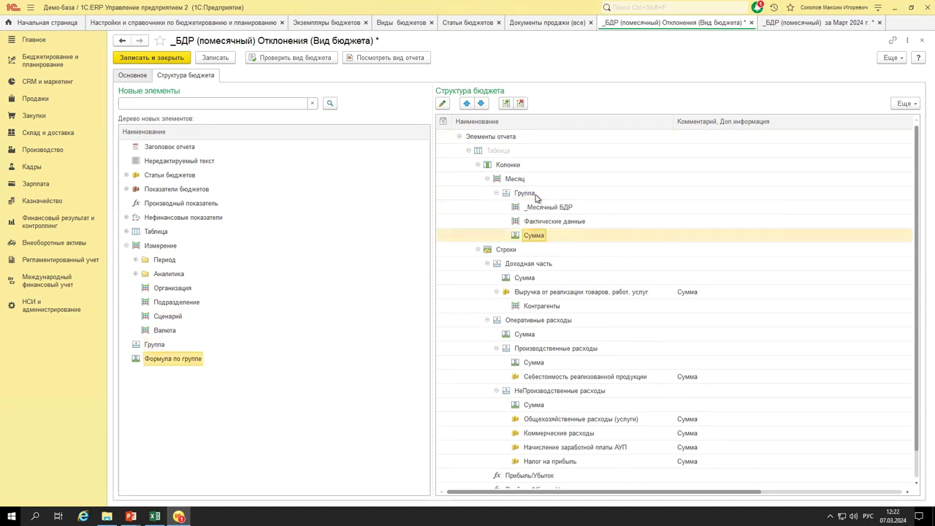
pyautogui.doubleClick(537, 237)
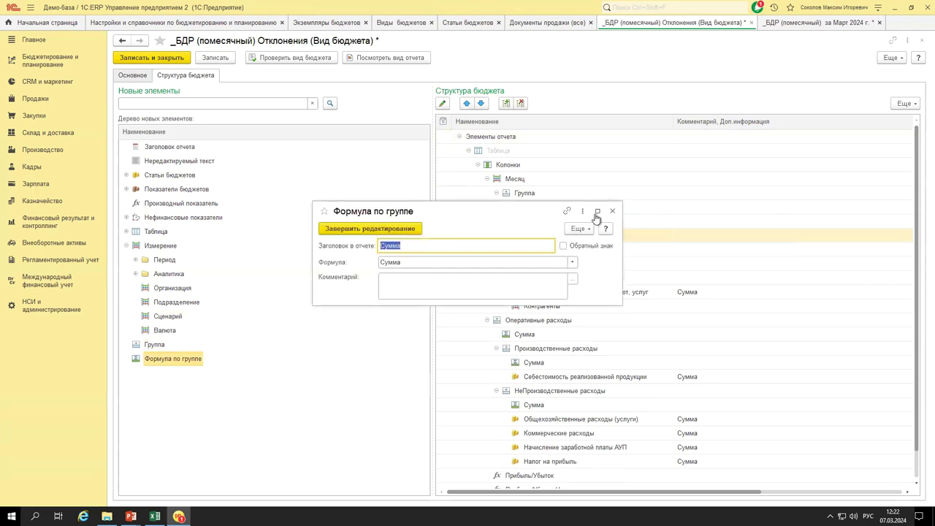
pyautogui.click(574, 264)
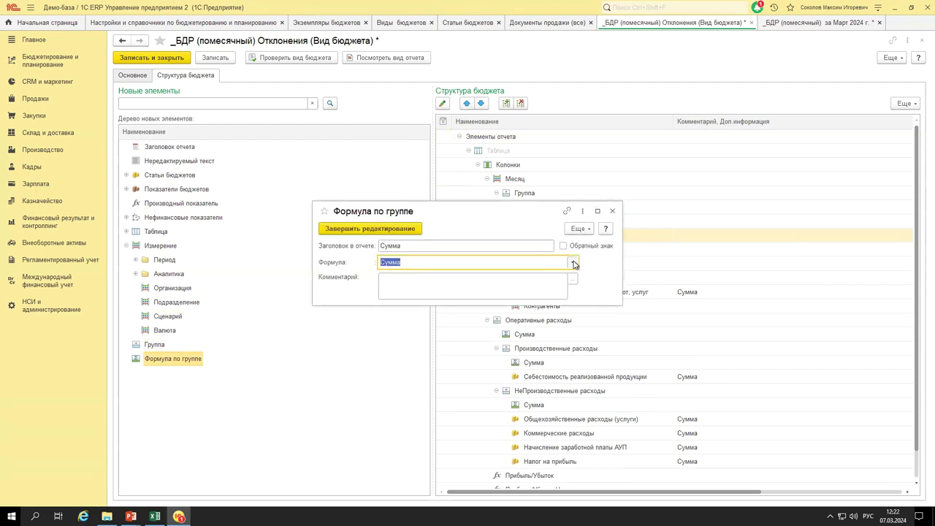
pyautogui.click(574, 264)
pyautogui.click(424, 290)
pyautogui.click(380, 229)
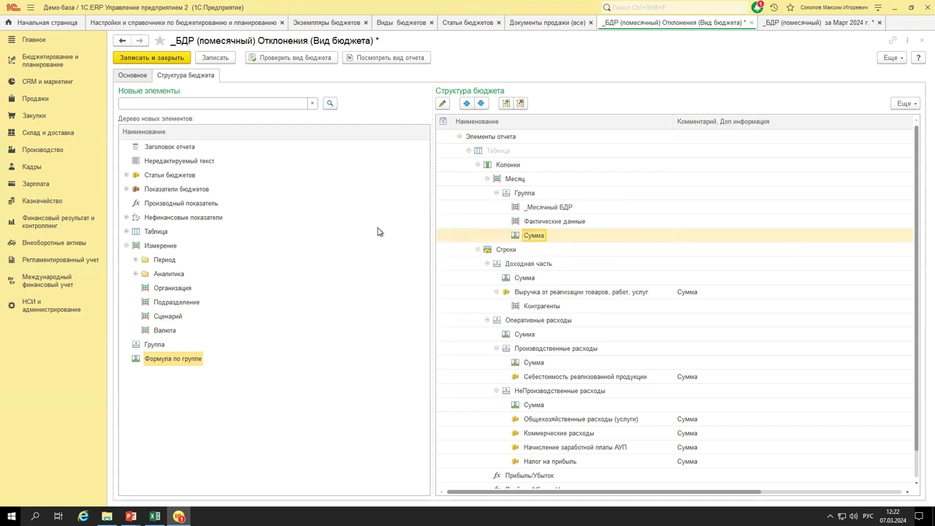
# Add a second group formula to the column group with the formula Отклонение (%).
pyautogui.moveTo(192, 358); pyautogui.dragTo(516, 207)
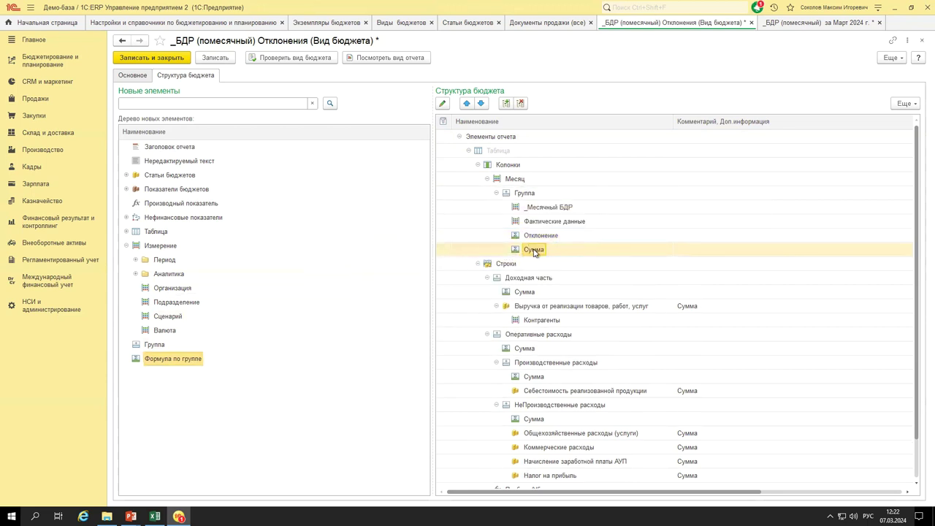
pyautogui.click(572, 261)
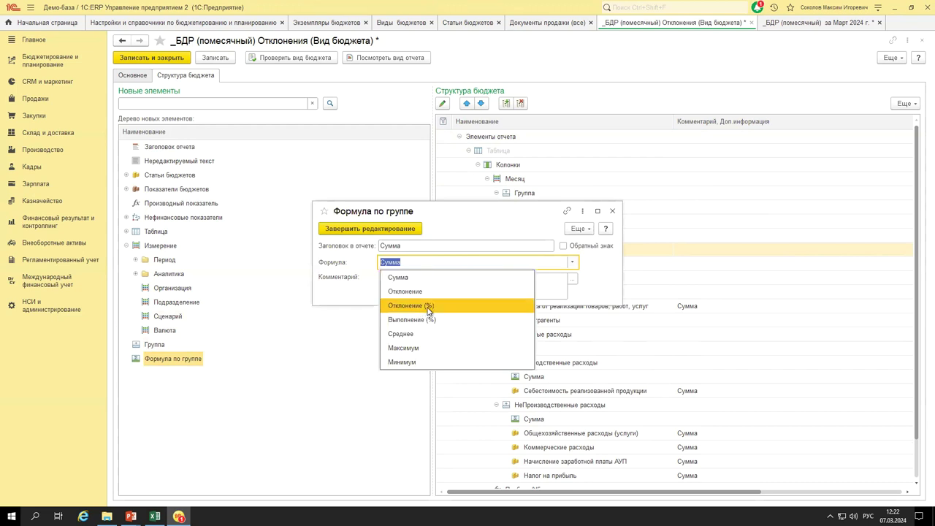
pyautogui.click(427, 305)
pyautogui.click(392, 230)
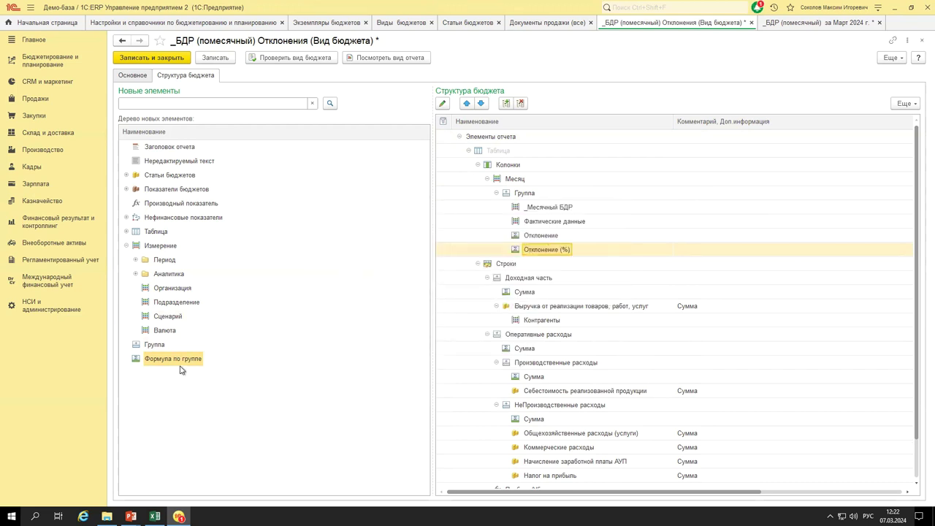
# Add a third group formula to the column group with the formula Выполнение (%).
pyautogui.moveTo(187, 358); pyautogui.dragTo(528, 204)
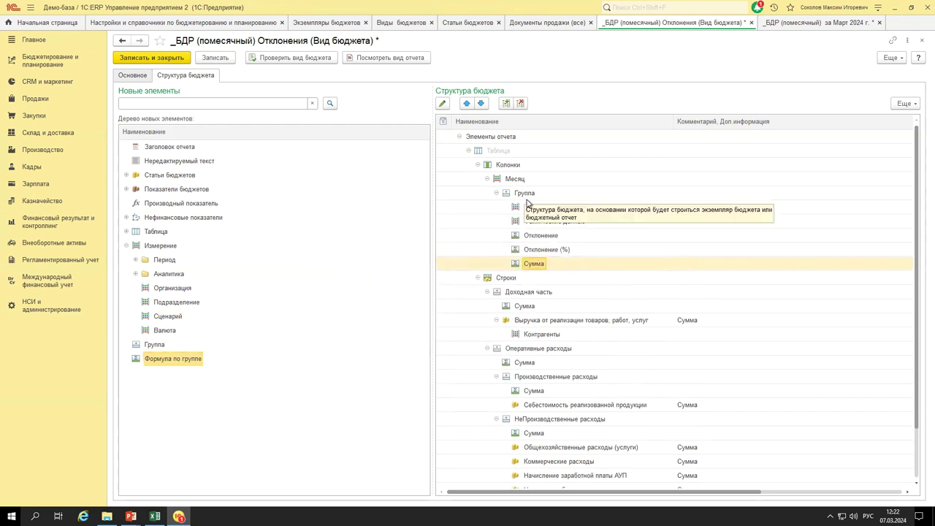
pyautogui.click(572, 262)
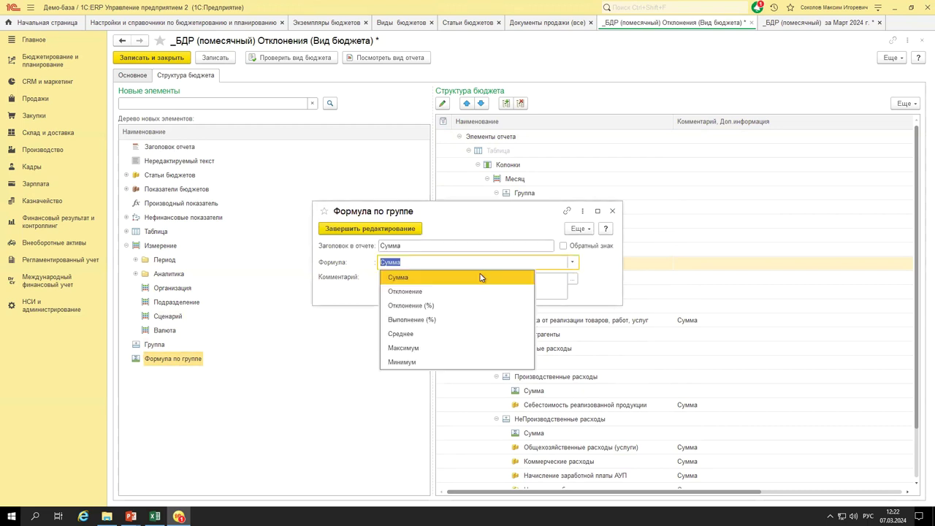
pyautogui.click(428, 318)
pyautogui.click(367, 229)
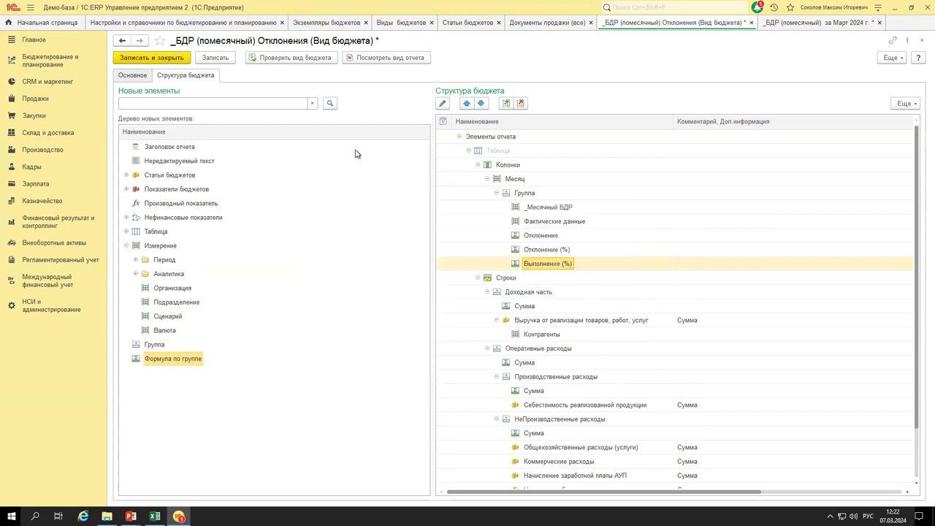
# Regenerate the March 2024 report from the saved budget type and hide the report settings.
pyautogui.click(799, 26)
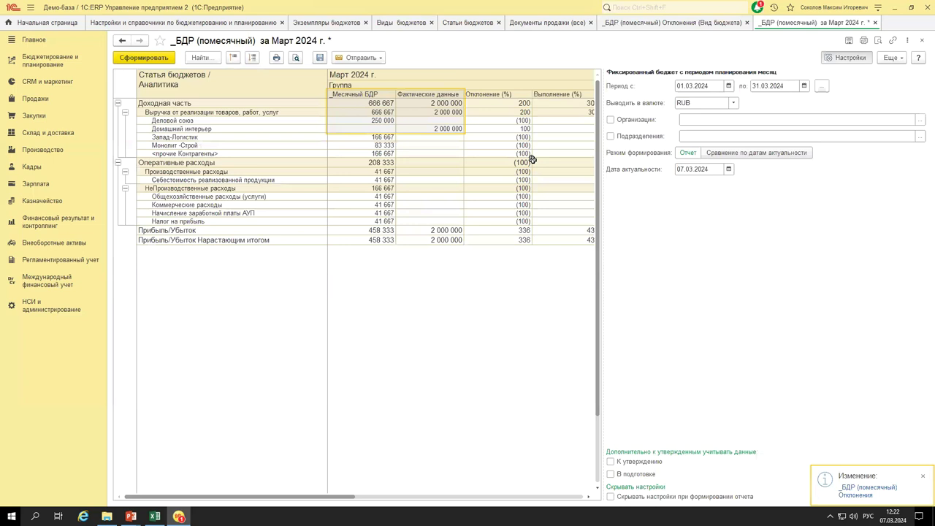
pyautogui.click(847, 57)
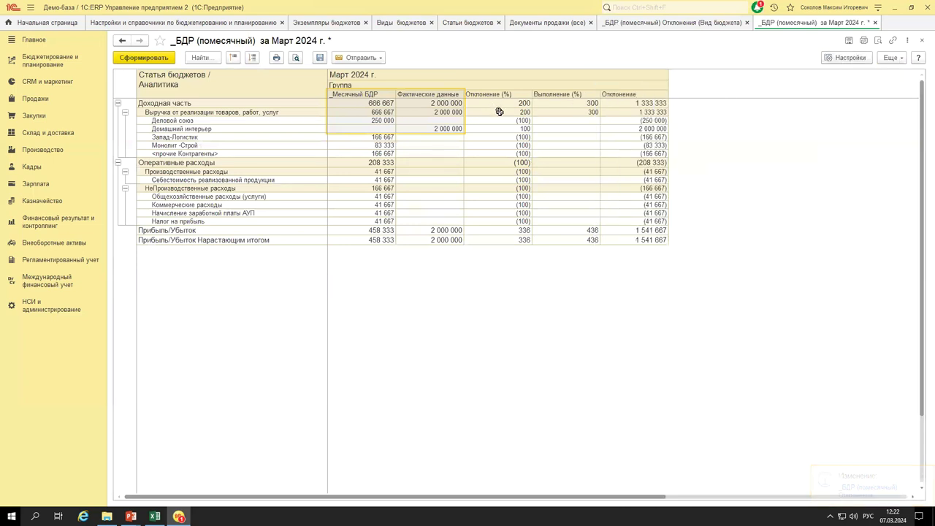
# Compare the plan, factual, deviation and completion values in the report's revenue row.
pyautogui.moveTo(499, 111); pyautogui.dragTo(376, 114)
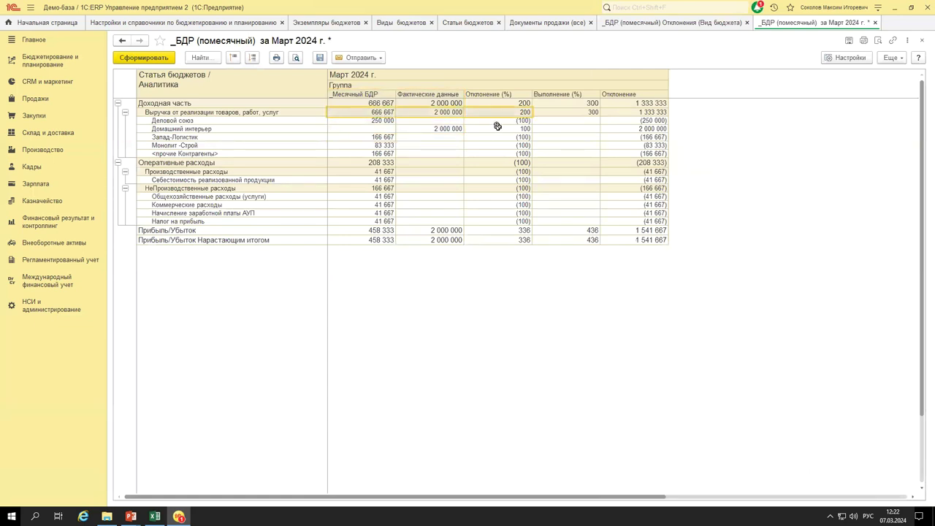
pyautogui.moveTo(375, 112); pyautogui.dragTo(428, 113)
pyautogui.click(518, 112)
pyautogui.click(564, 112)
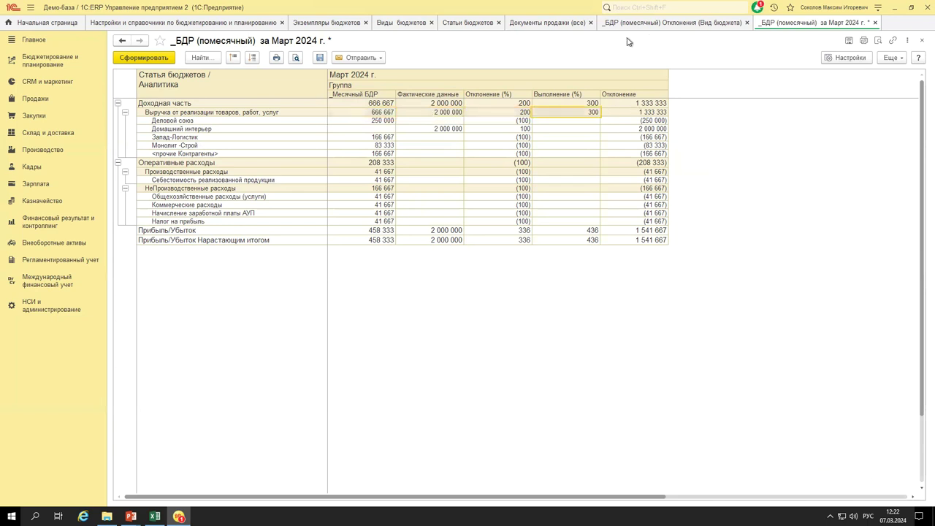
# Move the Отклонение formula directly below Фактические данные in the budget type's column group and save the budget type.
pyautogui.click(674, 24)
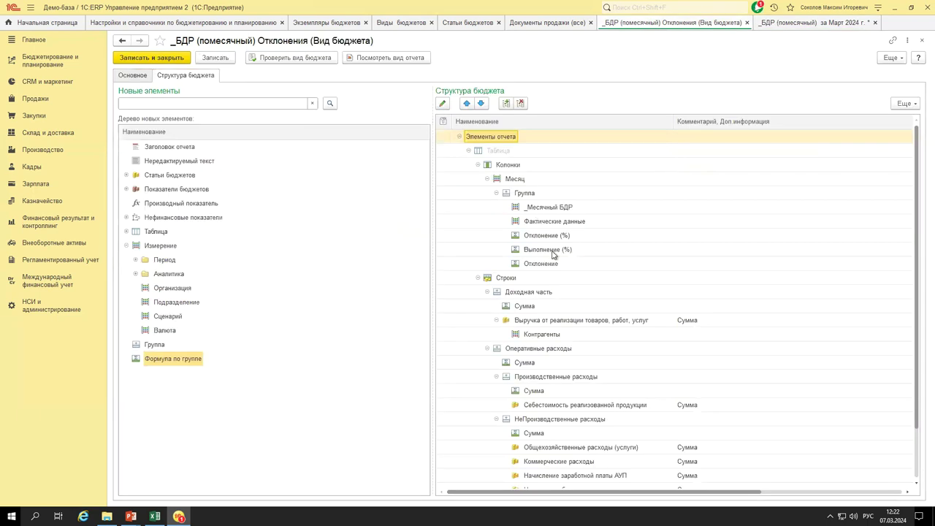
pyautogui.click(551, 263)
pyautogui.click(466, 103)
pyautogui.click(467, 103)
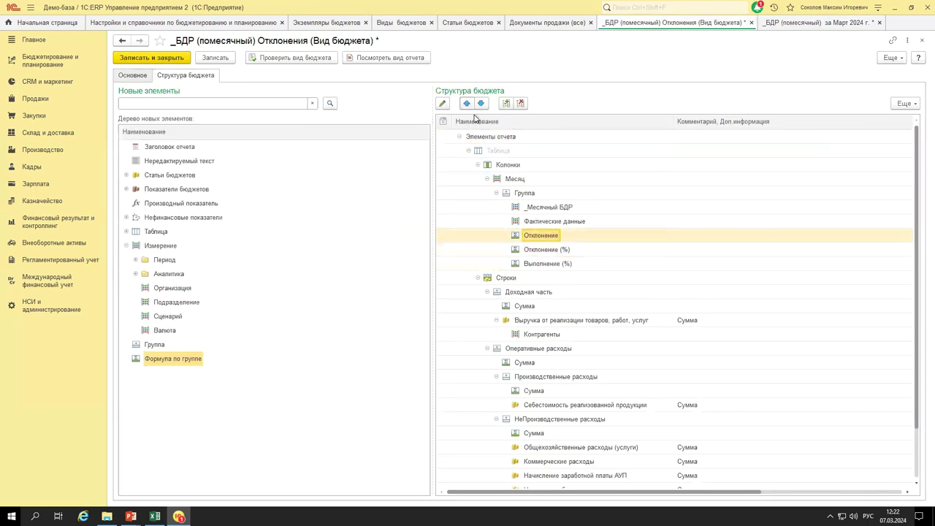
pyautogui.click(215, 59)
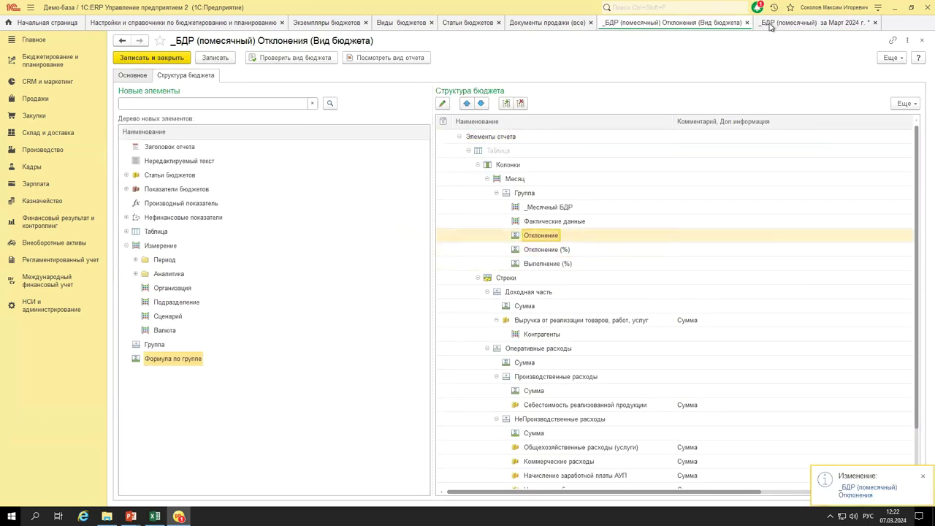
# Regenerate the March 2024 report and examine its Отклонение, Отклонение (%) and Выполнение (%) columns.
pyautogui.click(771, 24)
pyautogui.click(159, 62)
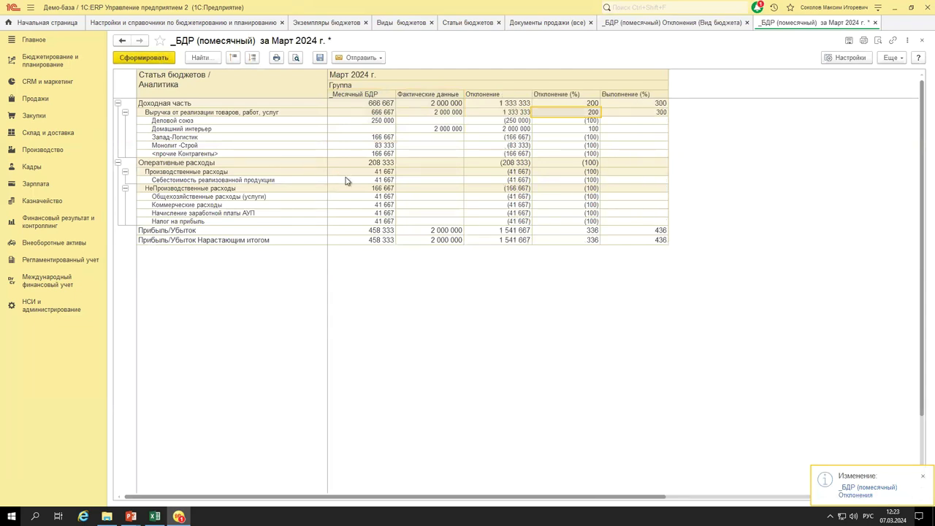
pyautogui.click(495, 112)
pyautogui.click(557, 113)
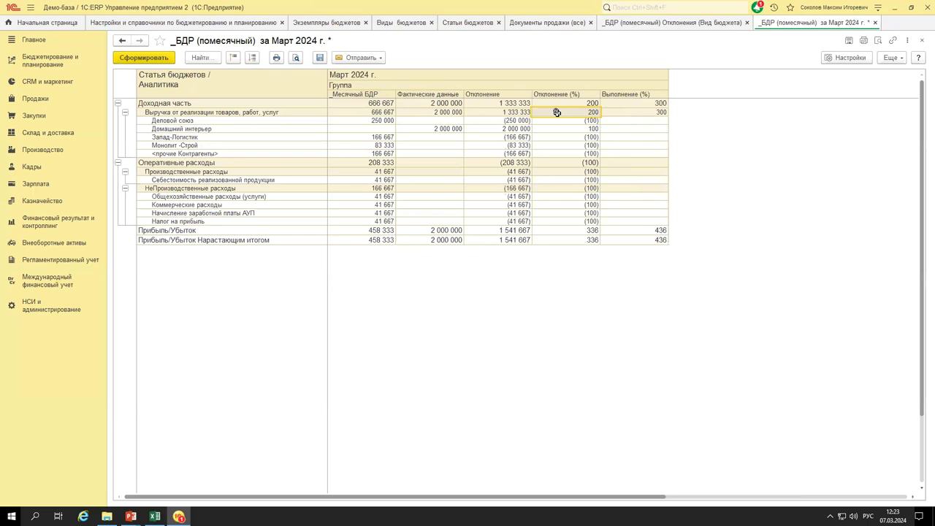
pyautogui.click(499, 111)
pyautogui.click(568, 113)
pyautogui.click(624, 113)
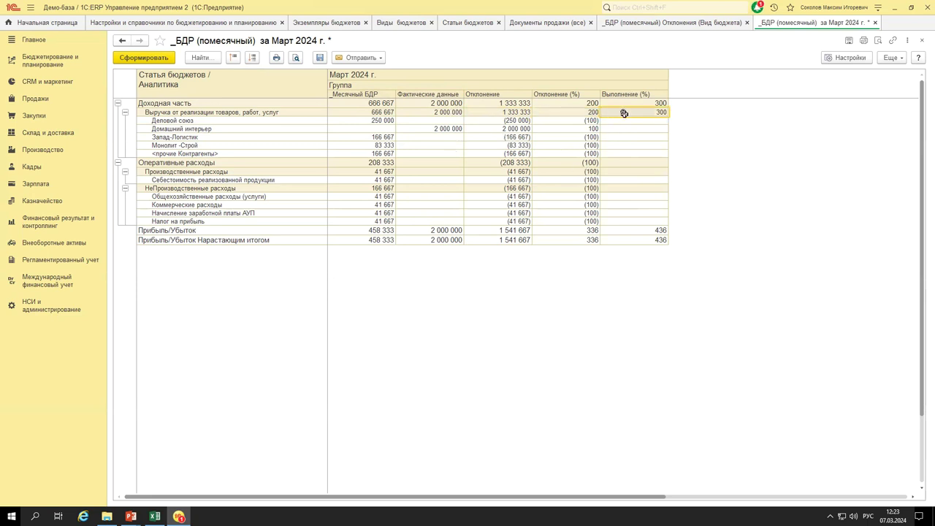
pyautogui.moveTo(583, 113); pyautogui.dragTo(612, 112)
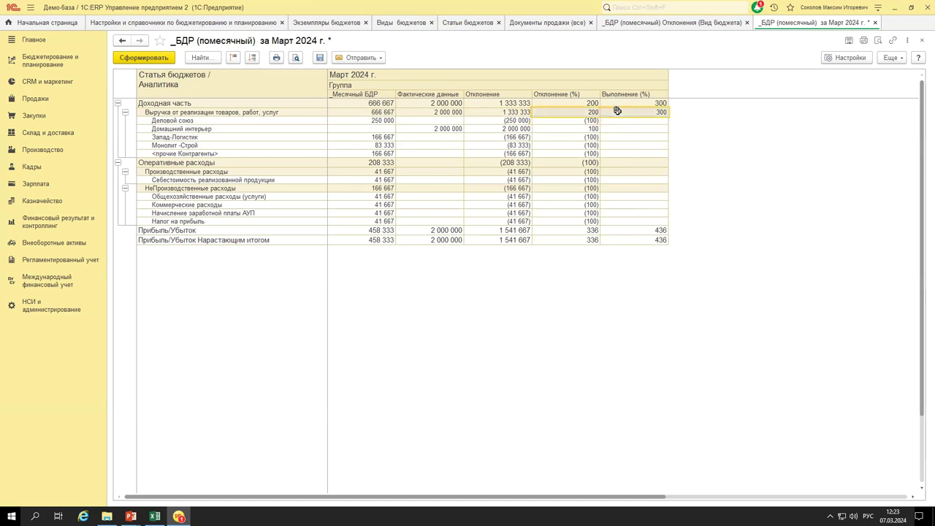
pyautogui.moveTo(486, 95); pyautogui.dragTo(634, 241)
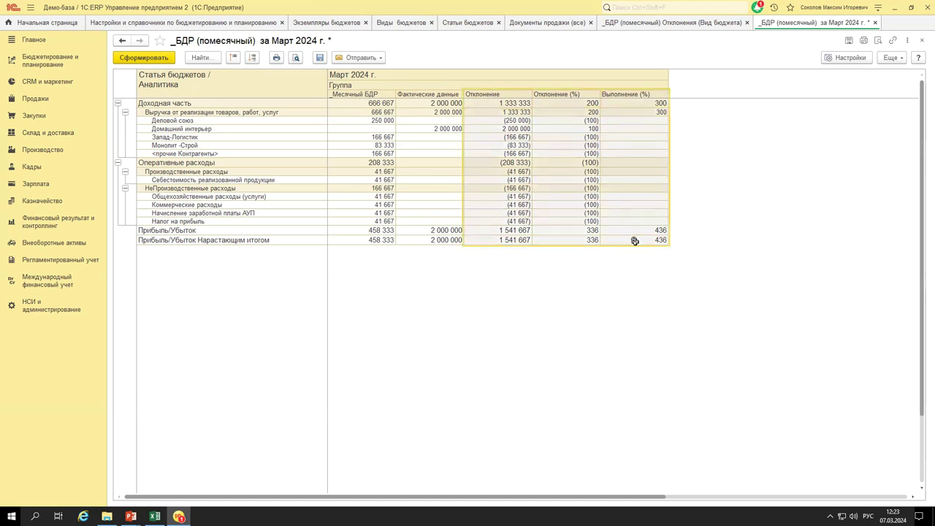
# Set the report period to 01.01.2024–31.12.2024, generate the report and hide its settings.
pyautogui.click(676, 23)
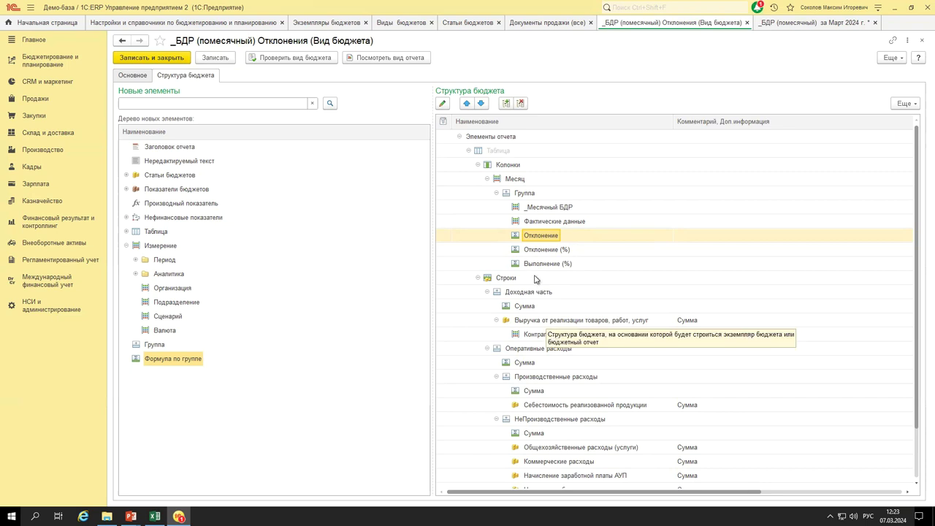
pyautogui.click(785, 28)
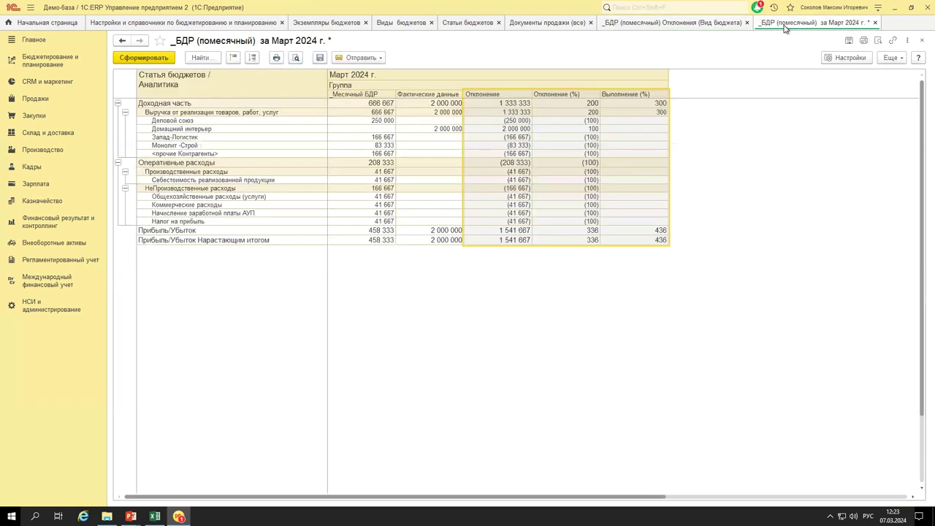
pyautogui.click(847, 59)
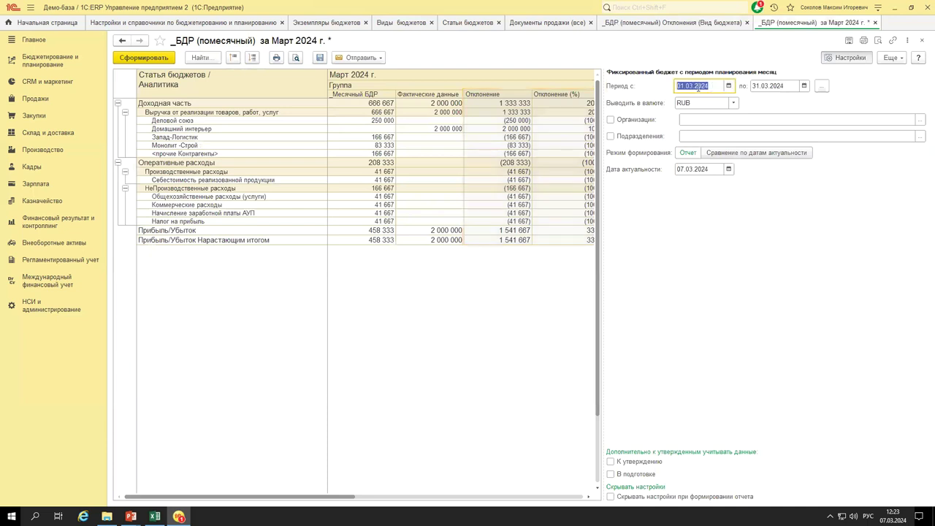
pyautogui.write('01012024')
pyautogui.press('Tab')
pyautogui.write('31122024')
pyautogui.press('Tab')
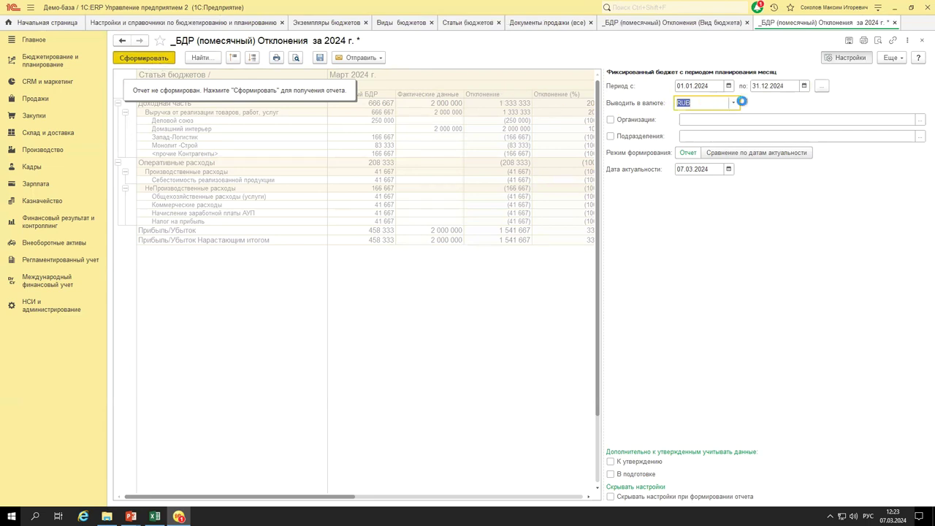
pyautogui.click(840, 57)
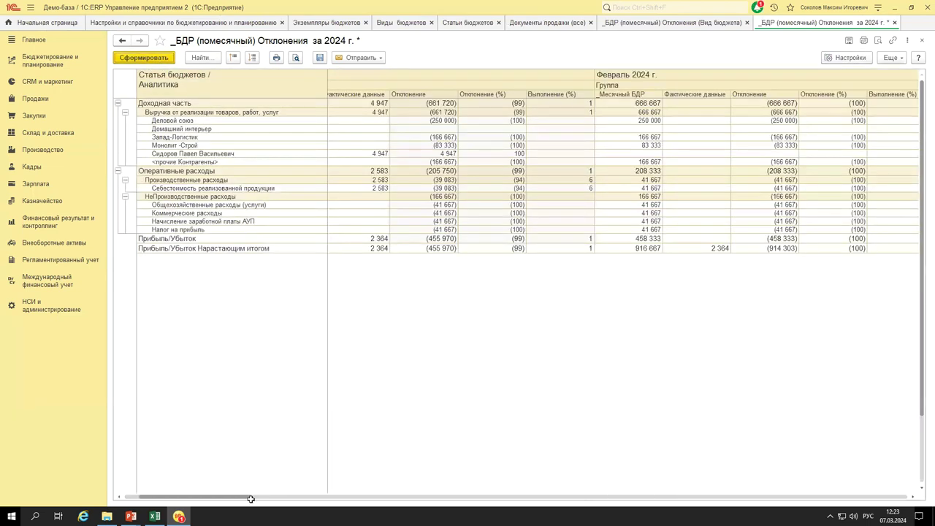
# Review the plan, factual and deviation columns across the months of 2024 through December.
pyautogui.moveTo(182, 497); pyautogui.dragTo(917, 493)
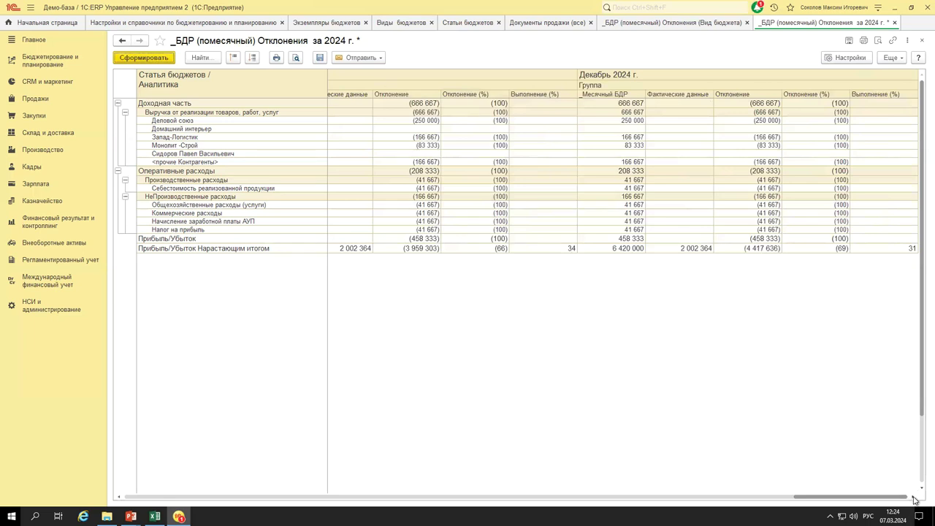
pyautogui.click(913, 496)
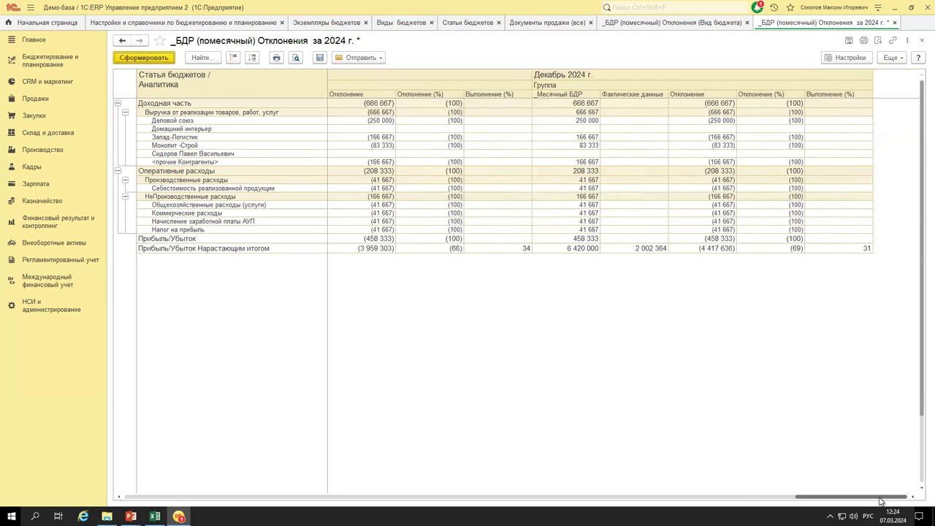
pyautogui.moveTo(879, 501); pyautogui.dragTo(341, 503)
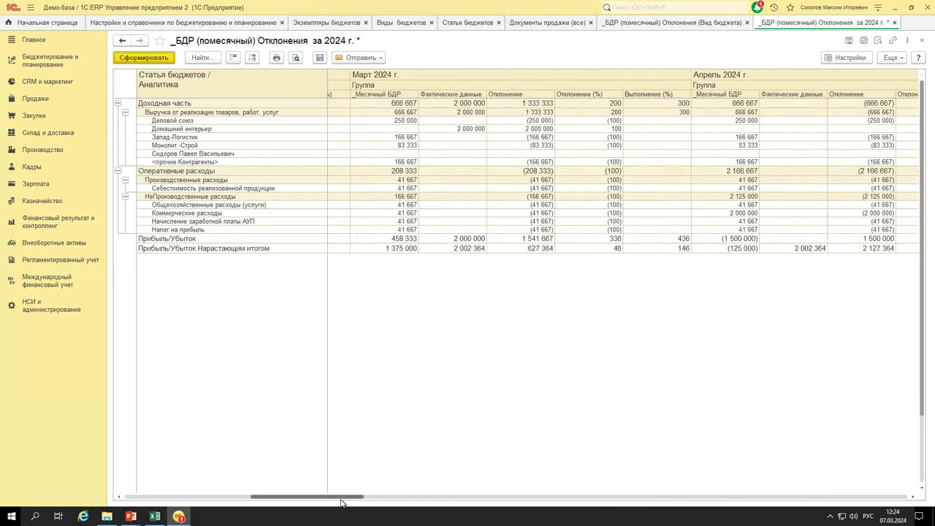
pyautogui.click(912, 497)
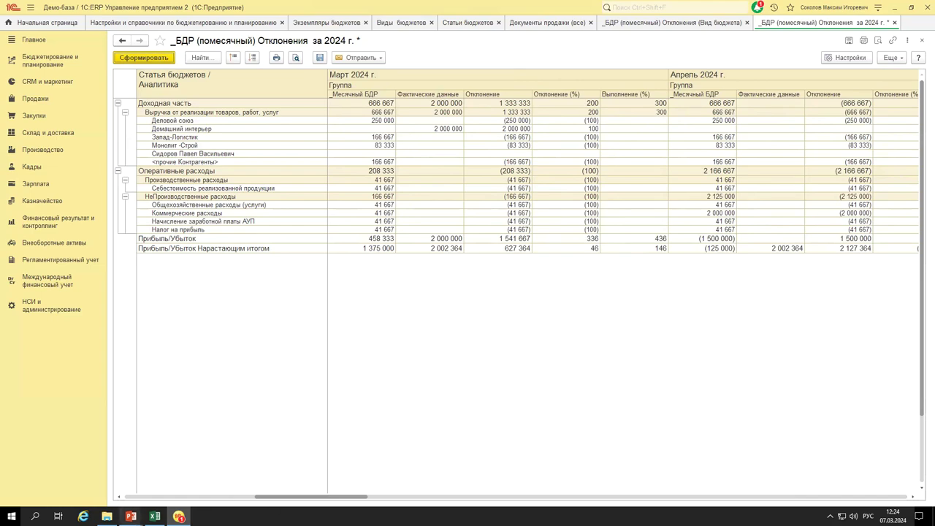
pyautogui.moveTo(130, 516)
pyautogui.click(171, 479)
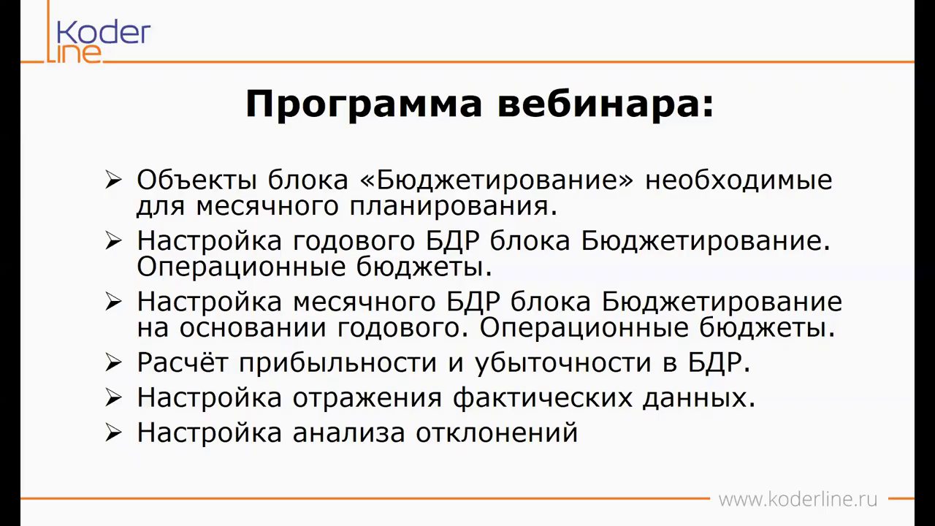
pyautogui.hotkey('alt', 'Tab')
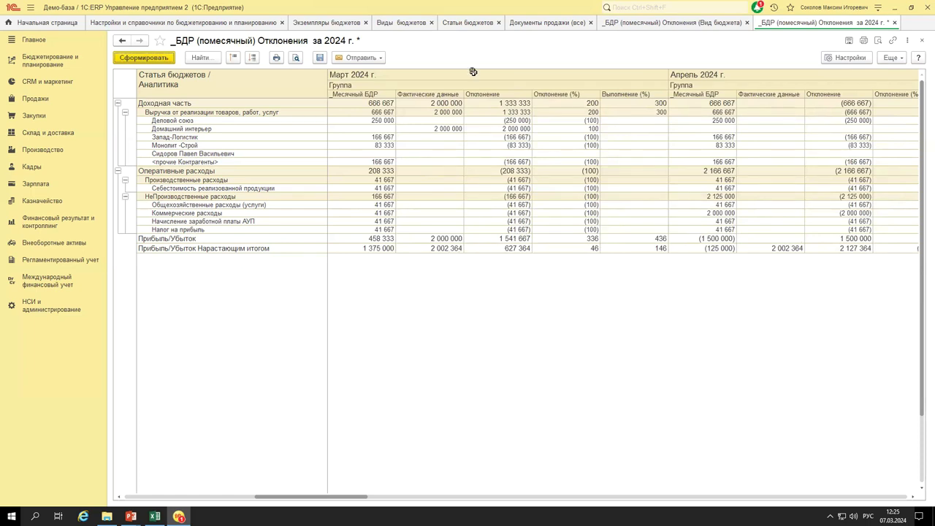
pyautogui.click(467, 23)
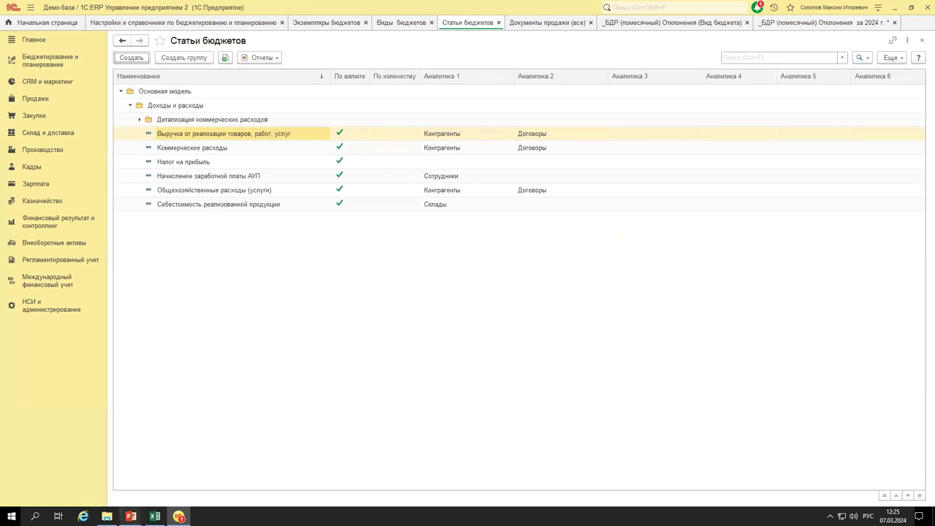
pyautogui.moveTo(131, 516)
pyautogui.click(183, 469)
pyautogui.click(296, 387)
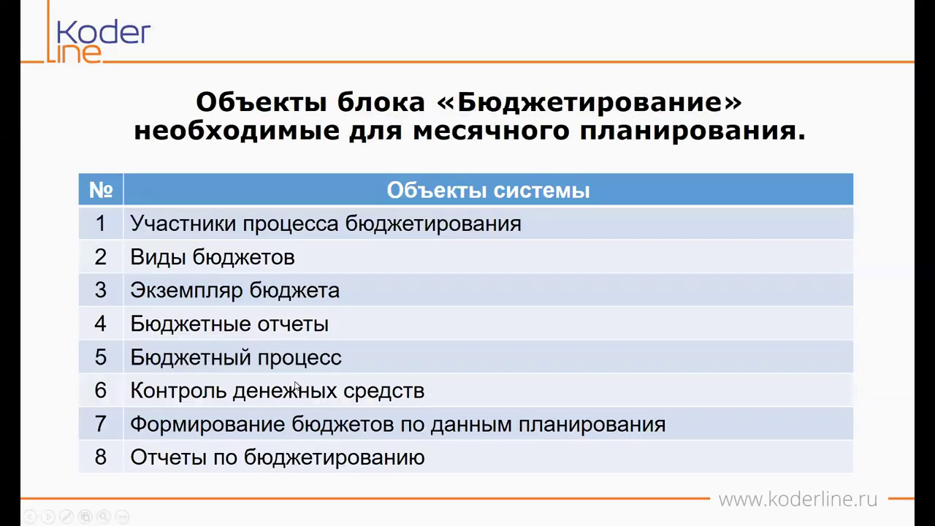
pyautogui.click(296, 387)
pyautogui.click(295, 387)
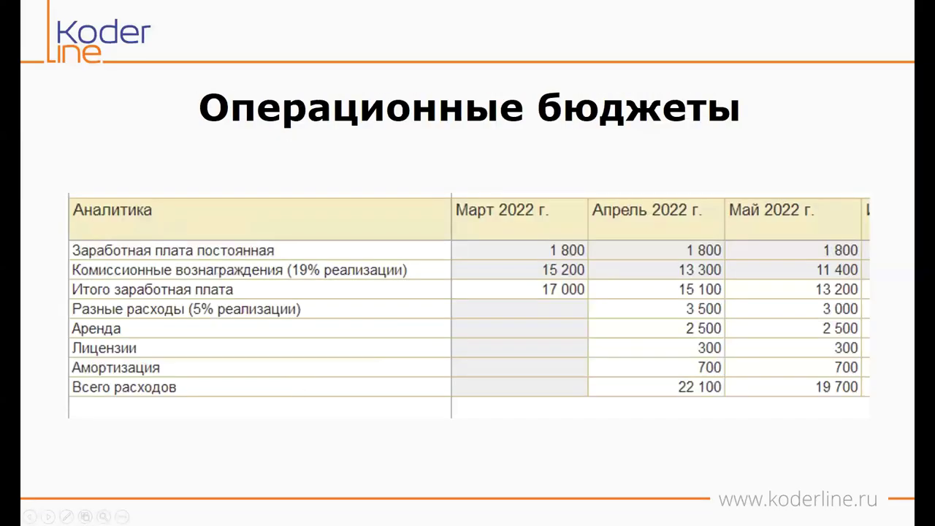
pyautogui.click(296, 387)
pyautogui.click(295, 387)
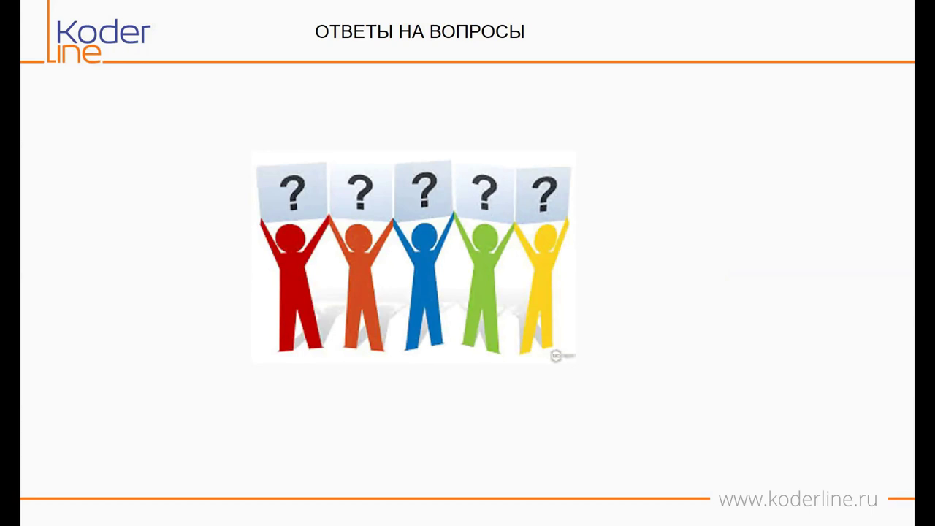